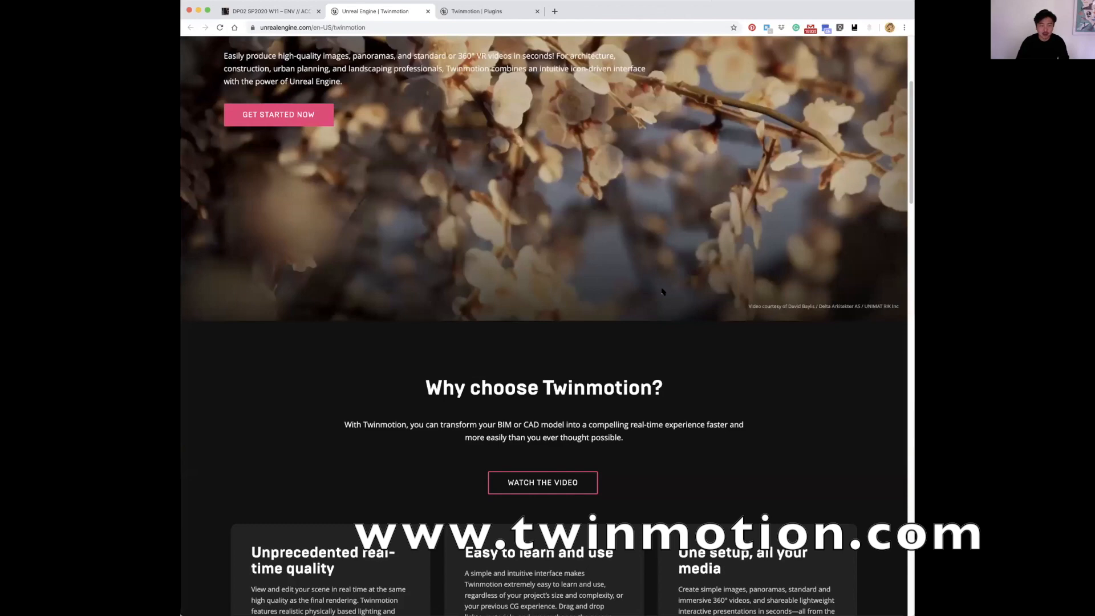
Look through the Twinmotion product page, from its feature overview to the customer project examples
scroll(663, 290, "down", 8)
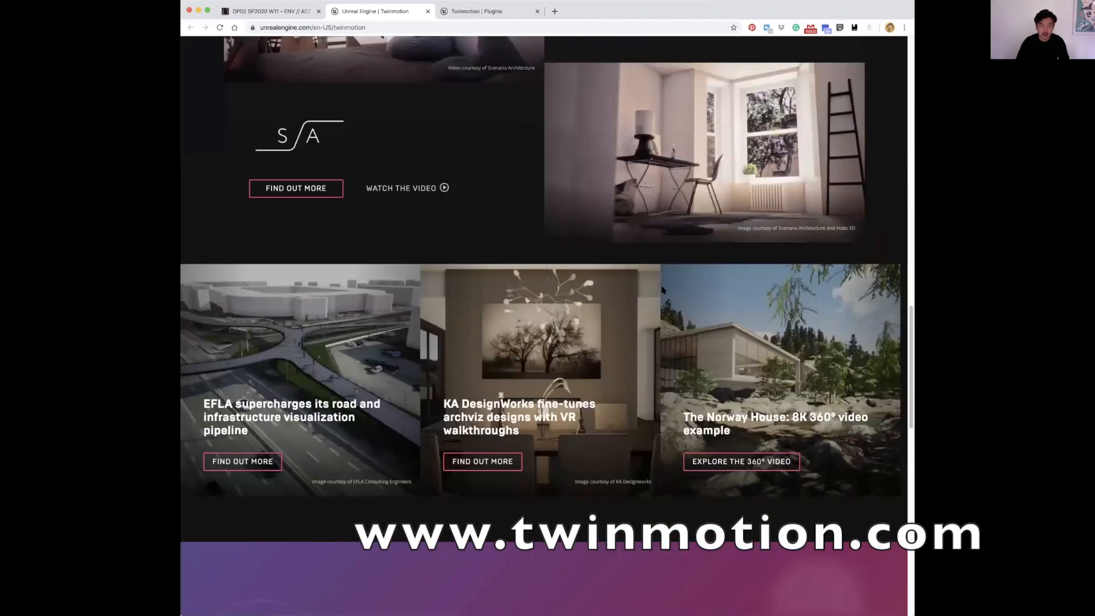
scroll(662, 288, "up", 4)
scroll(662, 288, "up", 15)
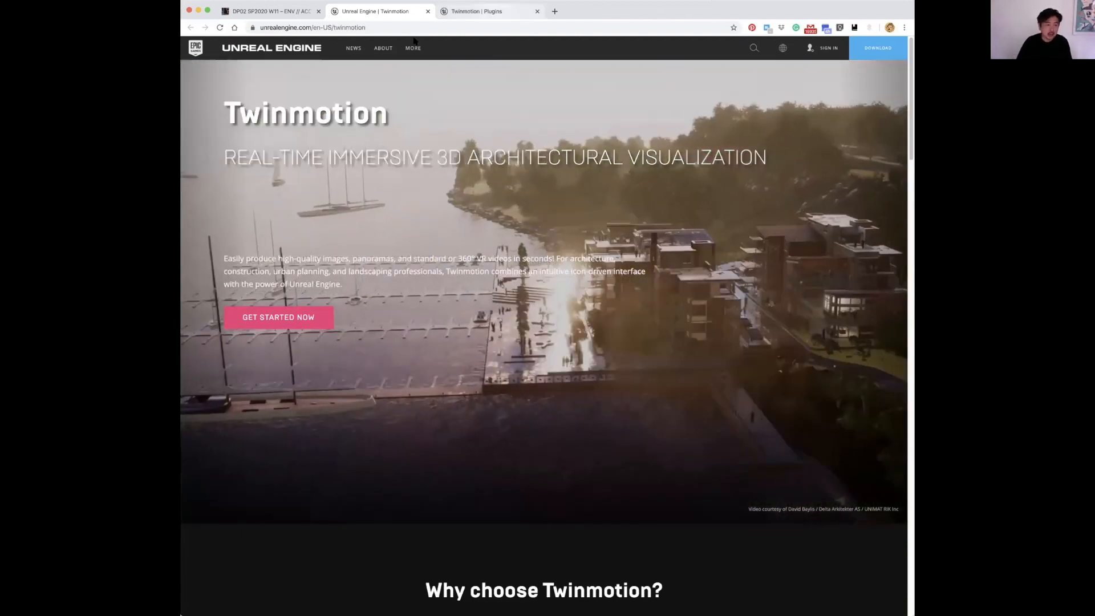
Examine the Twinmotion Direct Link plugins page and the version options offered for the Rhino plugin
left_click(491, 12)
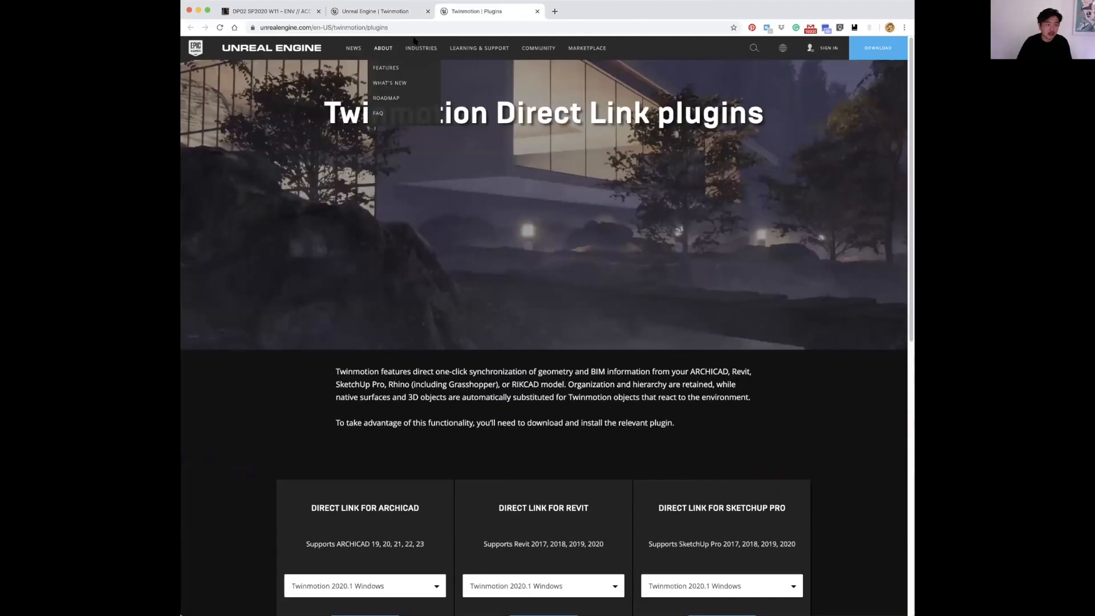
left_click(304, 27)
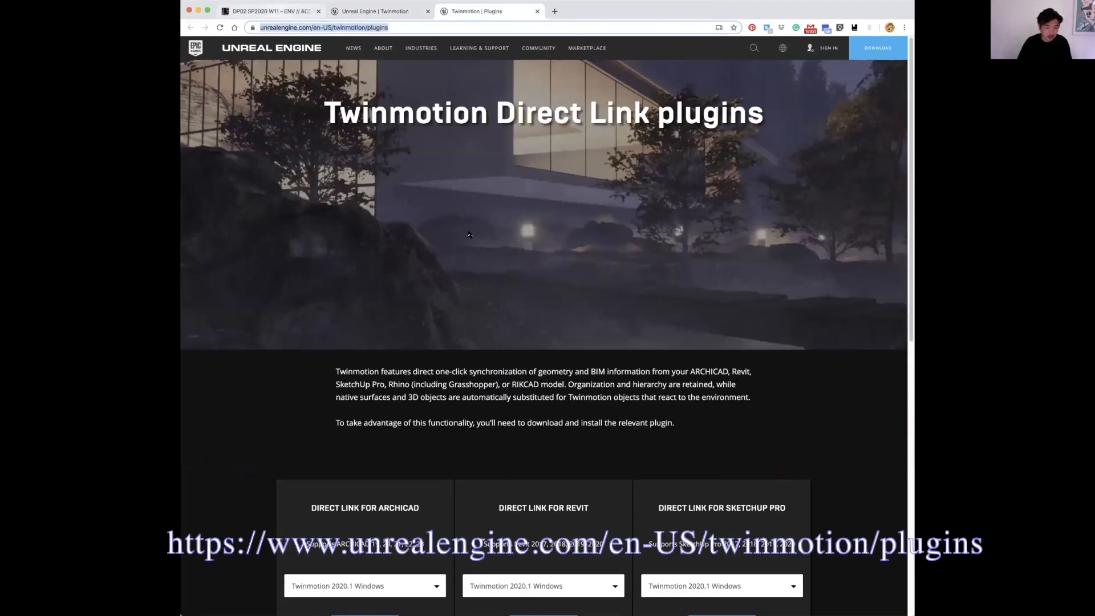
key("super+1")
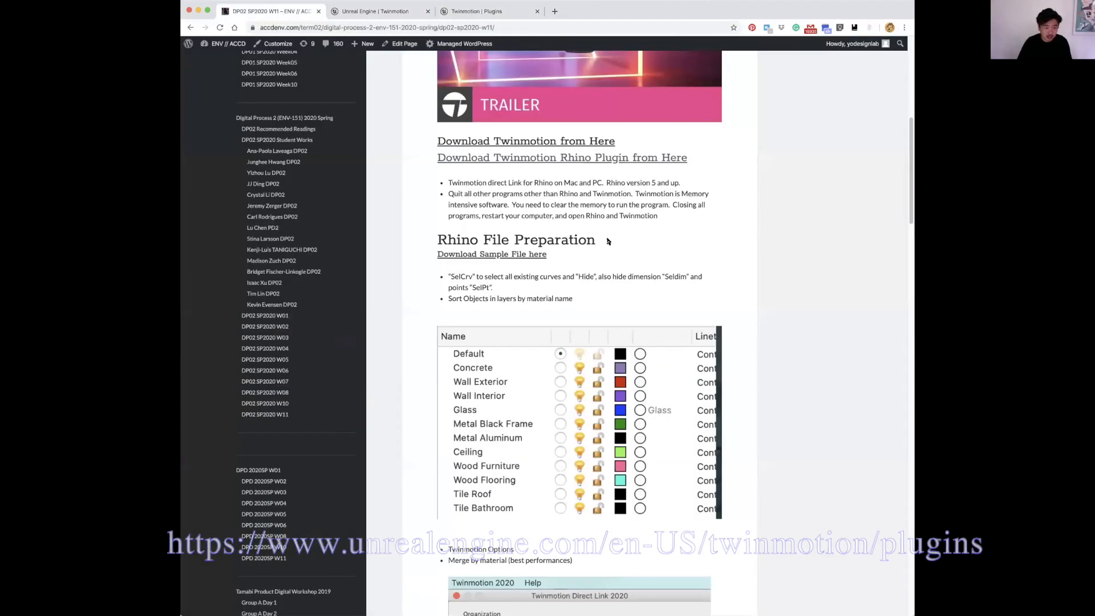
left_click(484, 13)
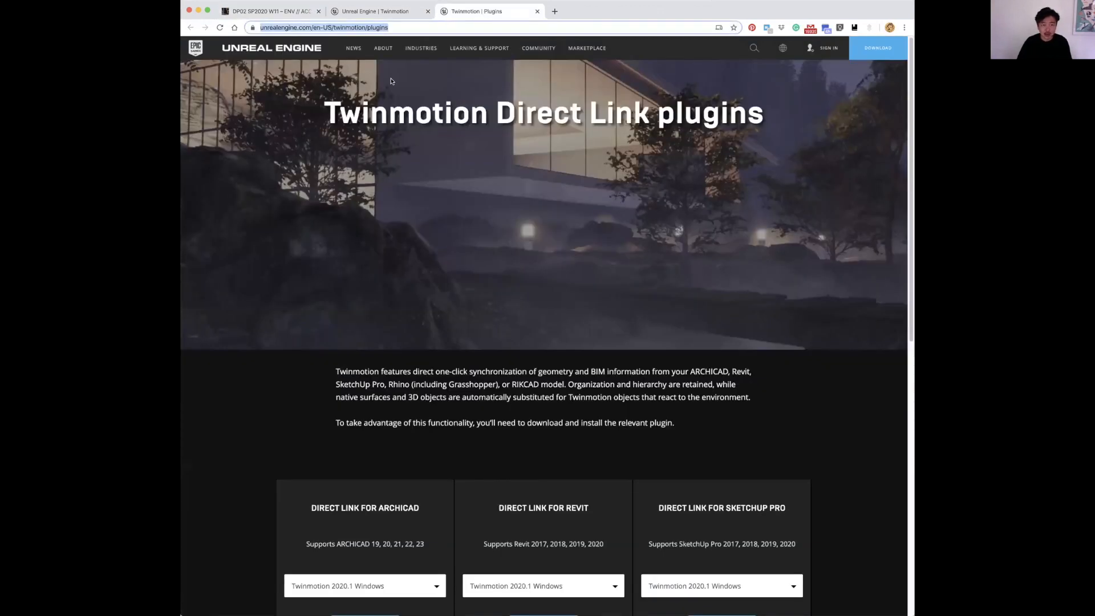
mouse_move(479, 48)
scroll(532, 150, "down", 3)
scroll(491, 276, "down", 4)
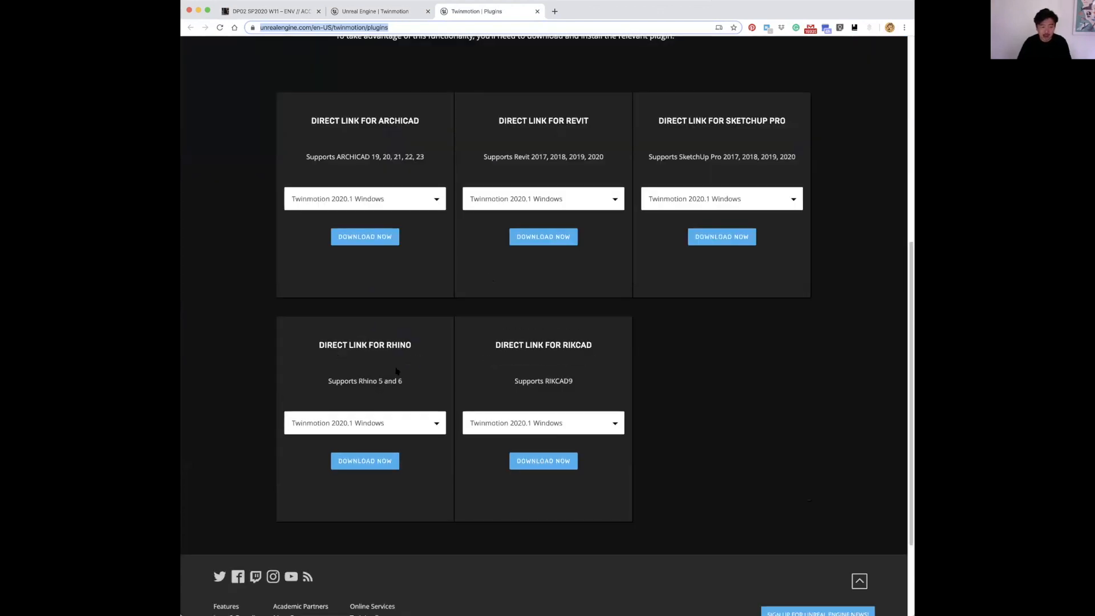
left_click(394, 425)
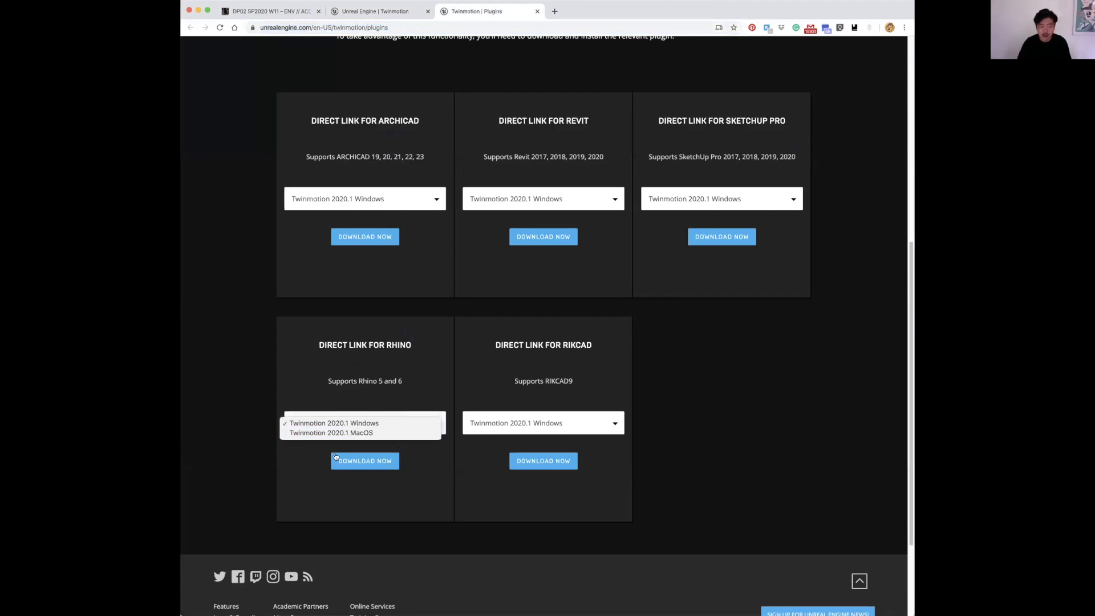
left_click(428, 363)
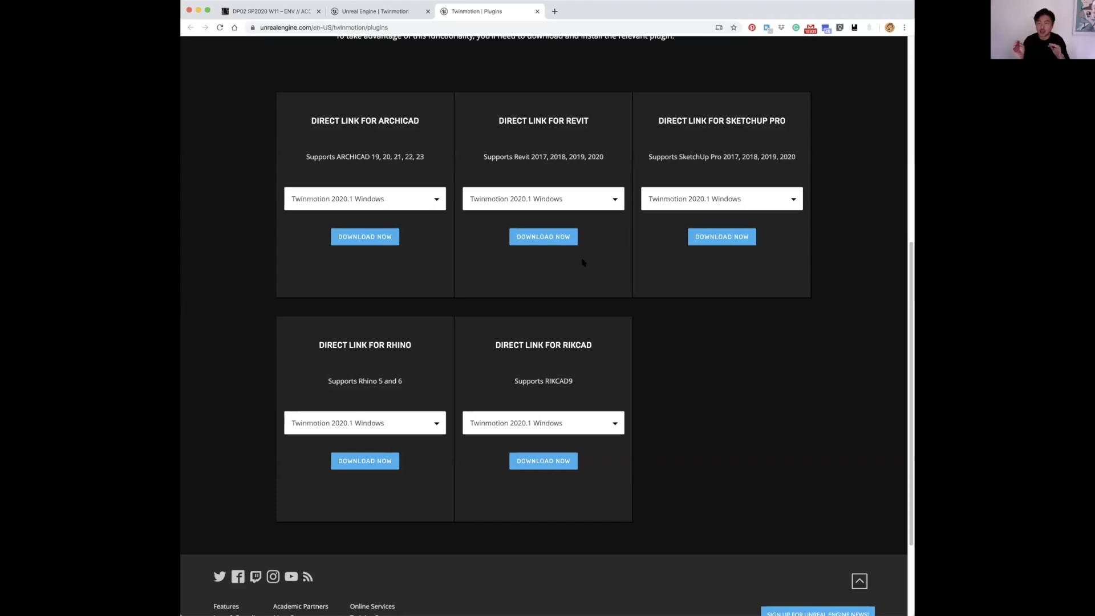
Read the Rhino File Preparation instructions on the DP02 SP2020 W11 course page
left_click(374, 11)
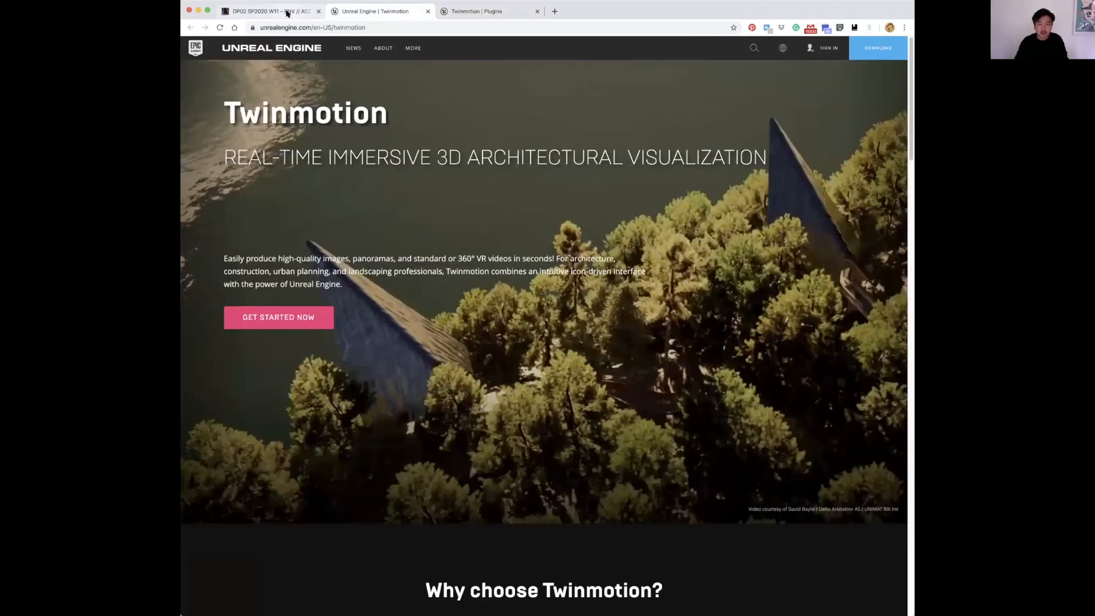
left_click(287, 13)
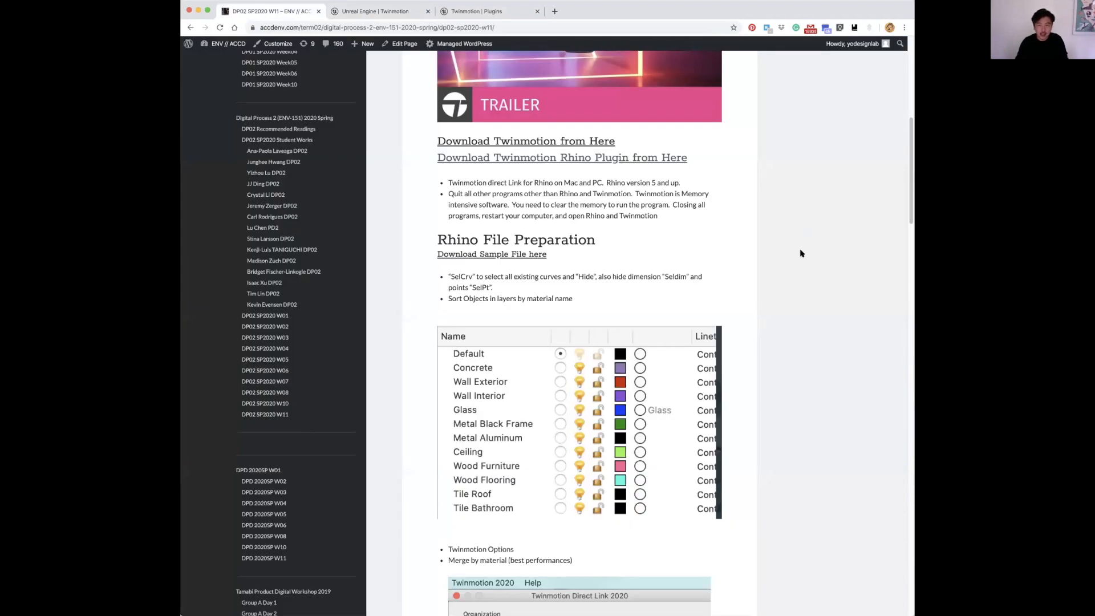
scroll(801, 253, "down", 1)
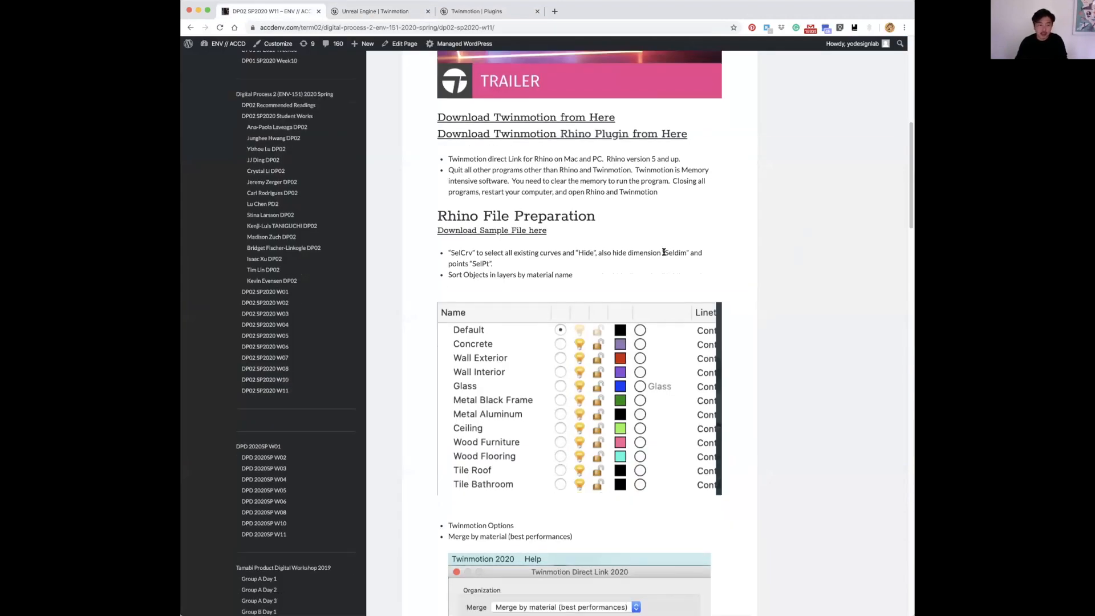
left_click_drag(574, 275, 435, 216)
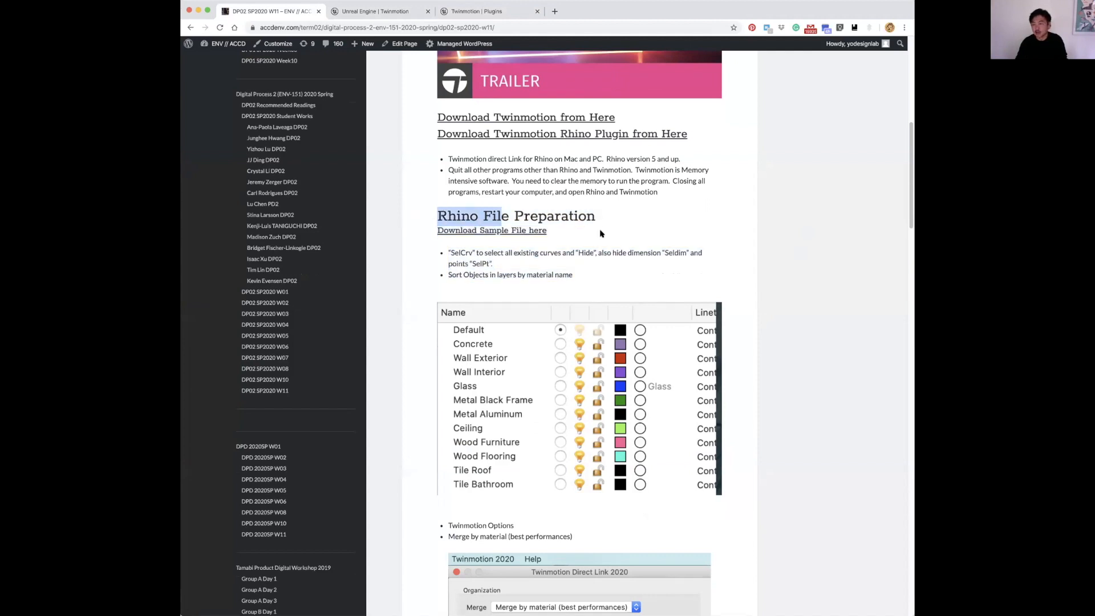
left_click(678, 226)
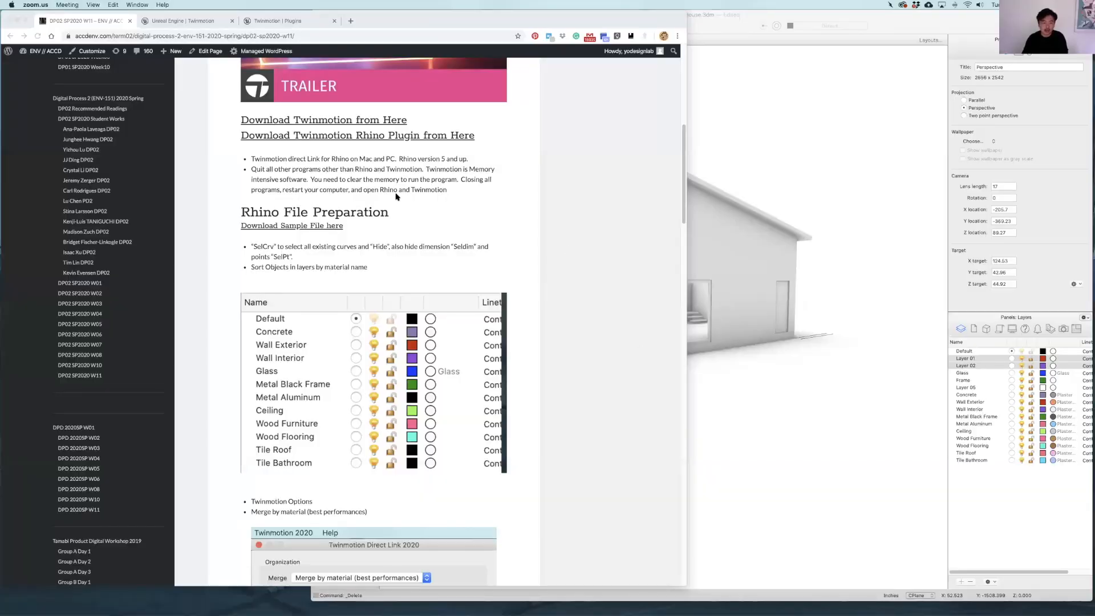
Arrange the course page and the Rhino model side by side, narrowing both windows so neither covers the other
left_click(482, 199)
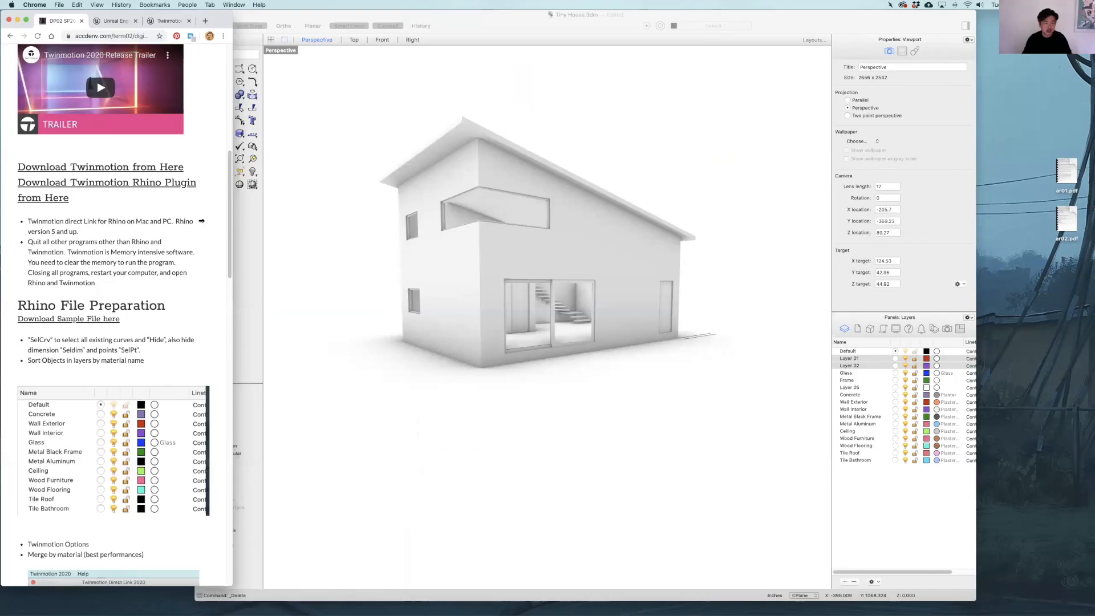
scroll(199, 220, "down", 1)
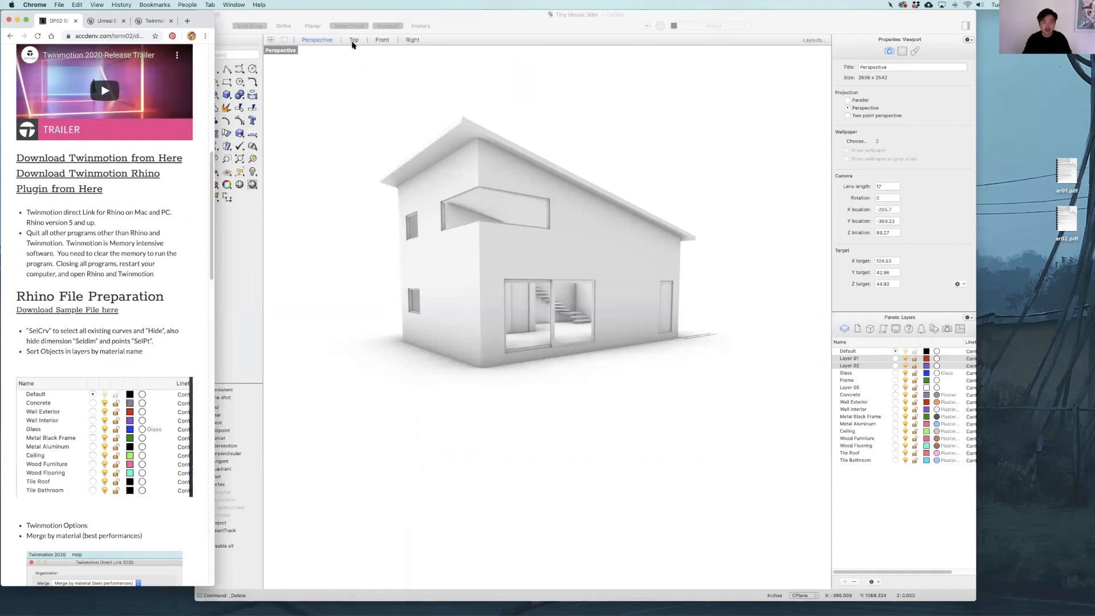
left_click(492, 198)
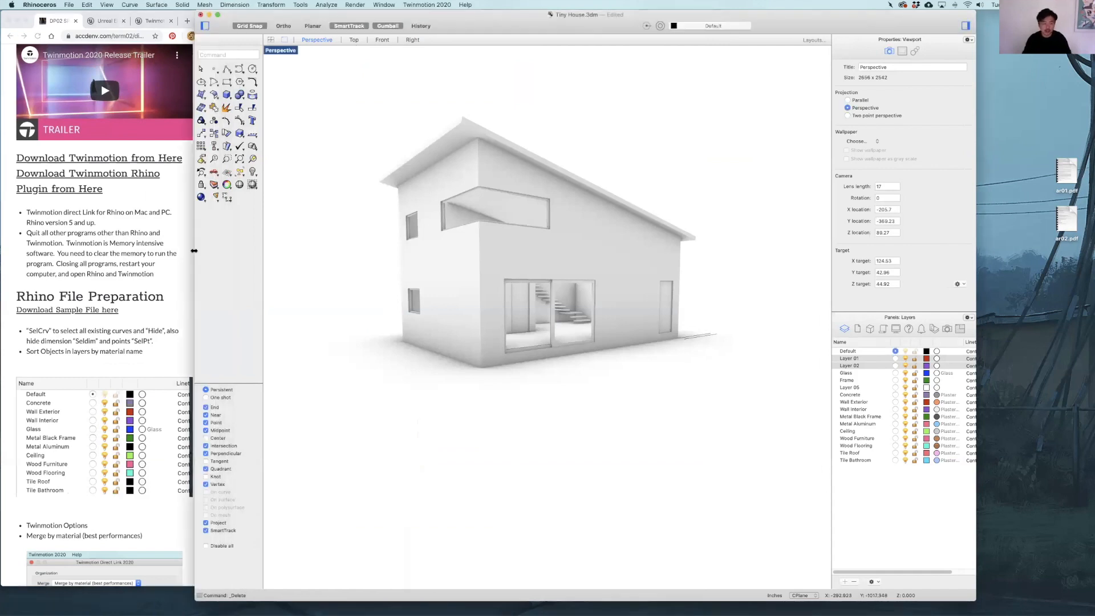
left_click_drag(194, 250, 210, 250)
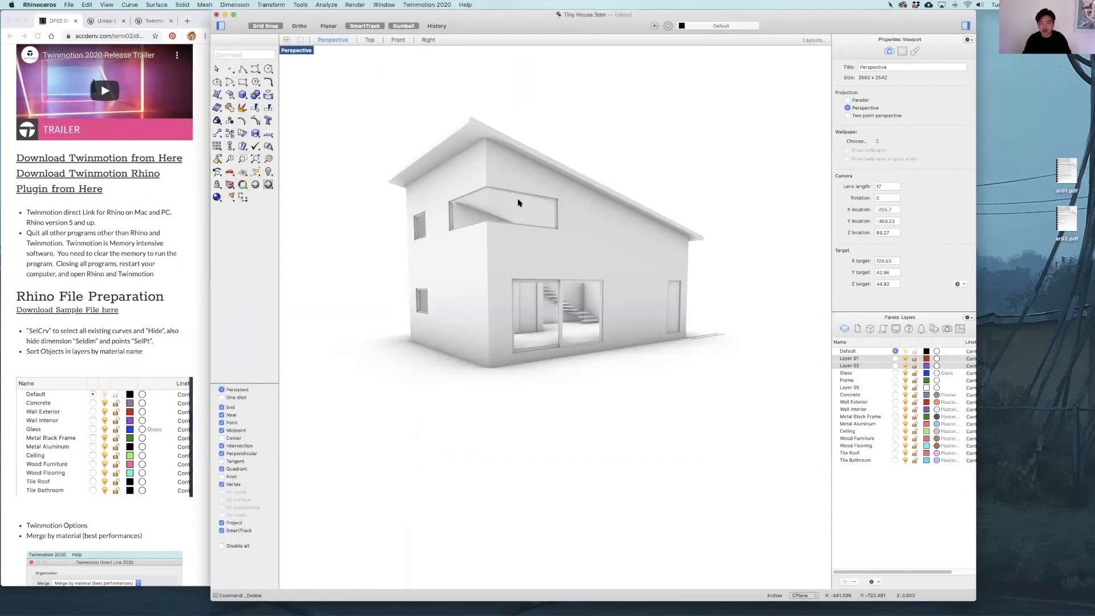
Inspect the Tiny House model in Rhino from the front, back and side in the rendered perspective view
scroll(556, 236, "right", 10)
scroll(558, 210, "right", 10)
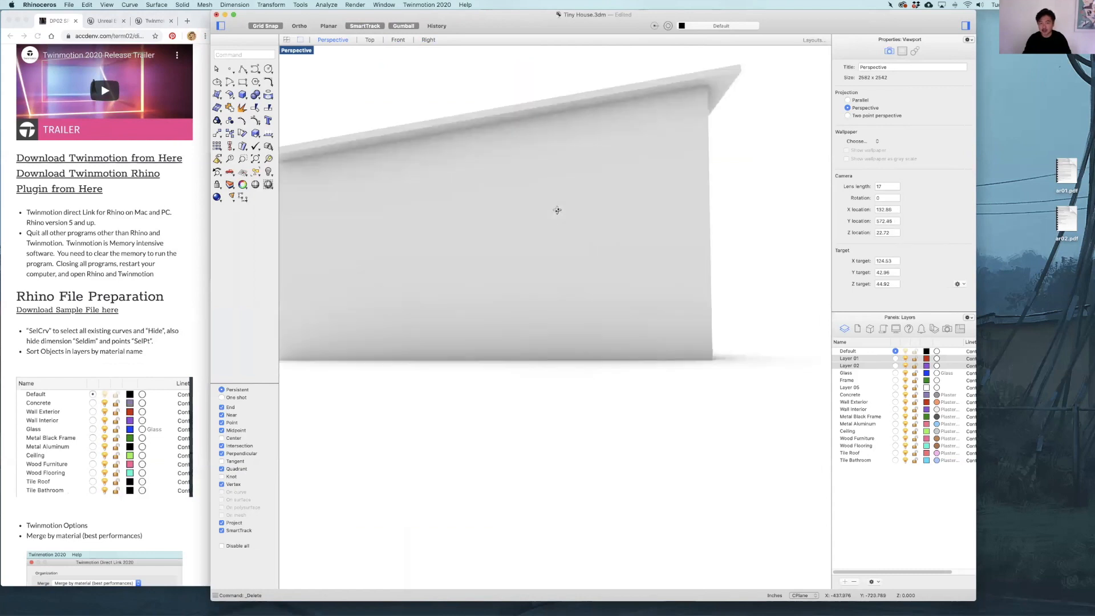
scroll(611, 215, "down", 3)
scroll(528, 227, "down", 10)
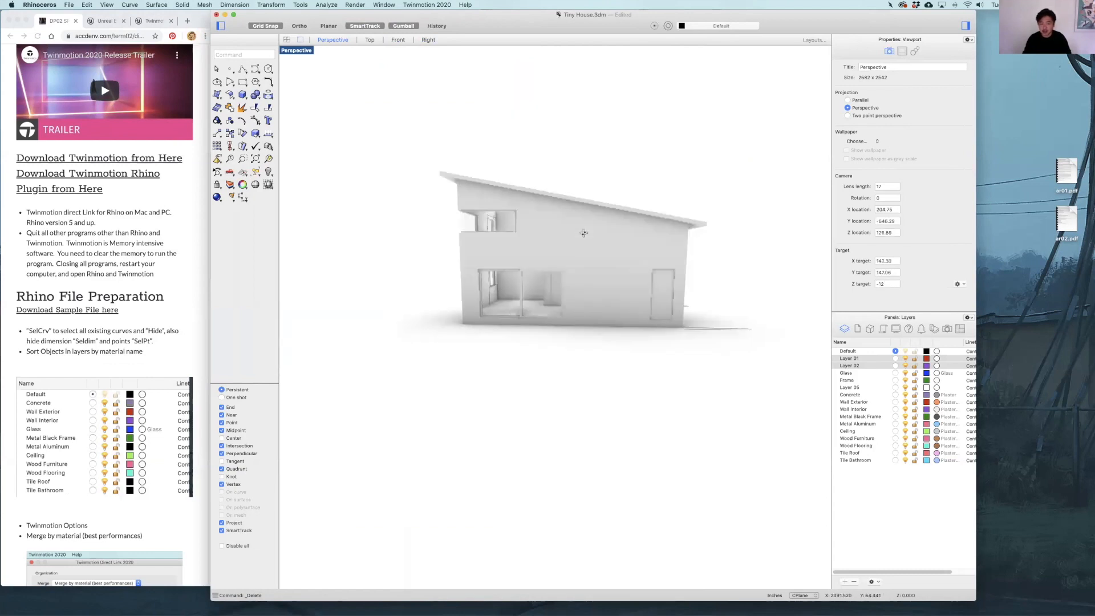
scroll(570, 244, "right", 5)
scroll(551, 235, "up", 5)
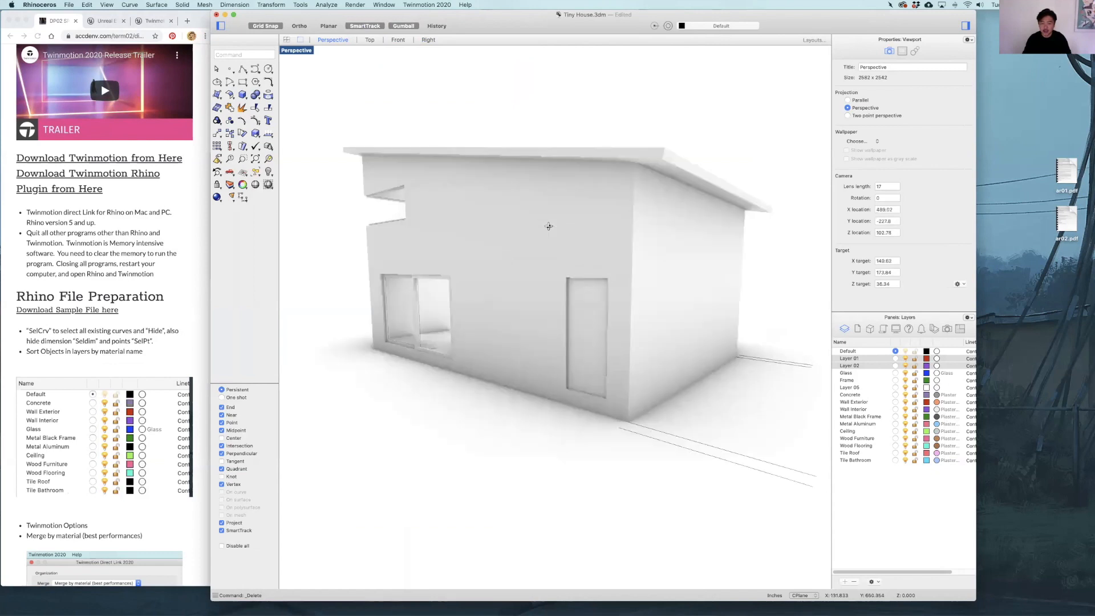
right_click_drag(548, 223, 580, 215)
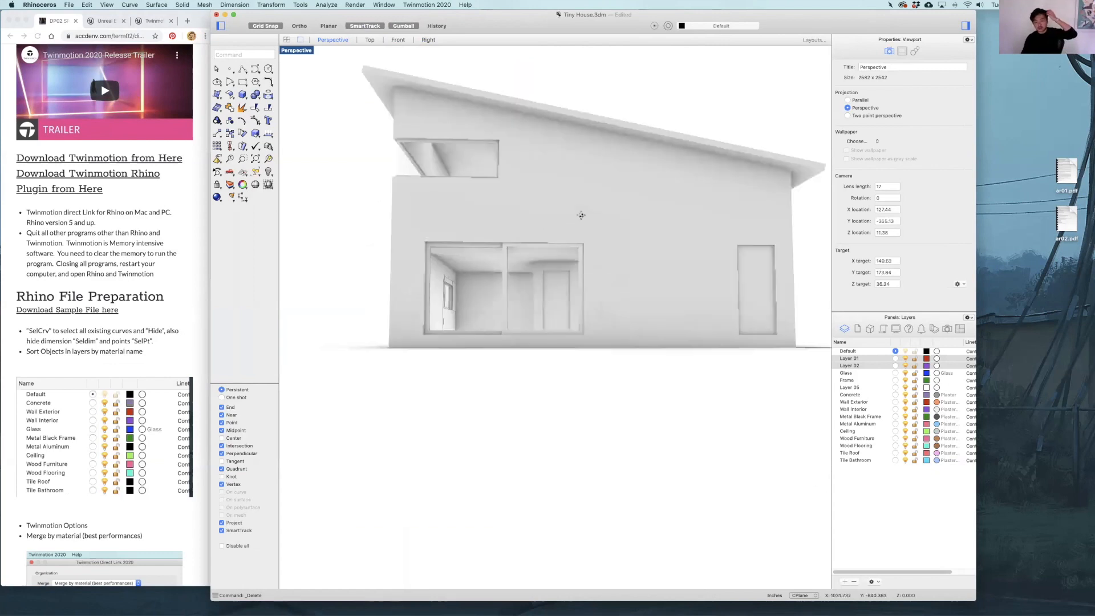
scroll(602, 222, "down", 5)
scroll(599, 227, "right", 3)
scroll(599, 227, "left", 5)
scroll(532, 220, "left", 5)
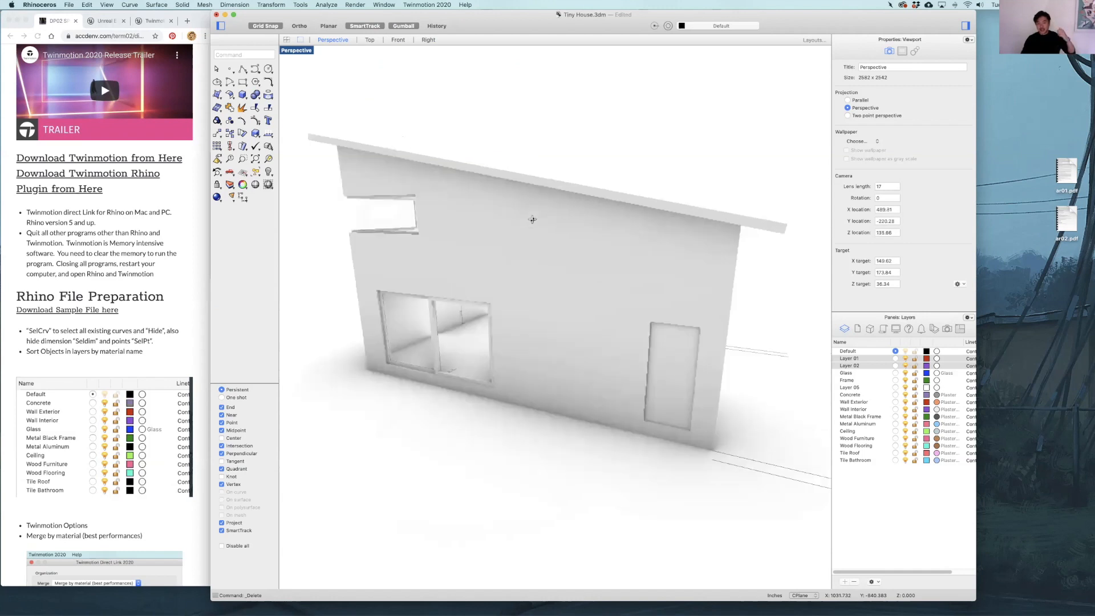
mouse_move(532, 220)
right_mouse_down()
mouse_move(506, 210)
mouse_move(534, 210)
right_mouse_up()
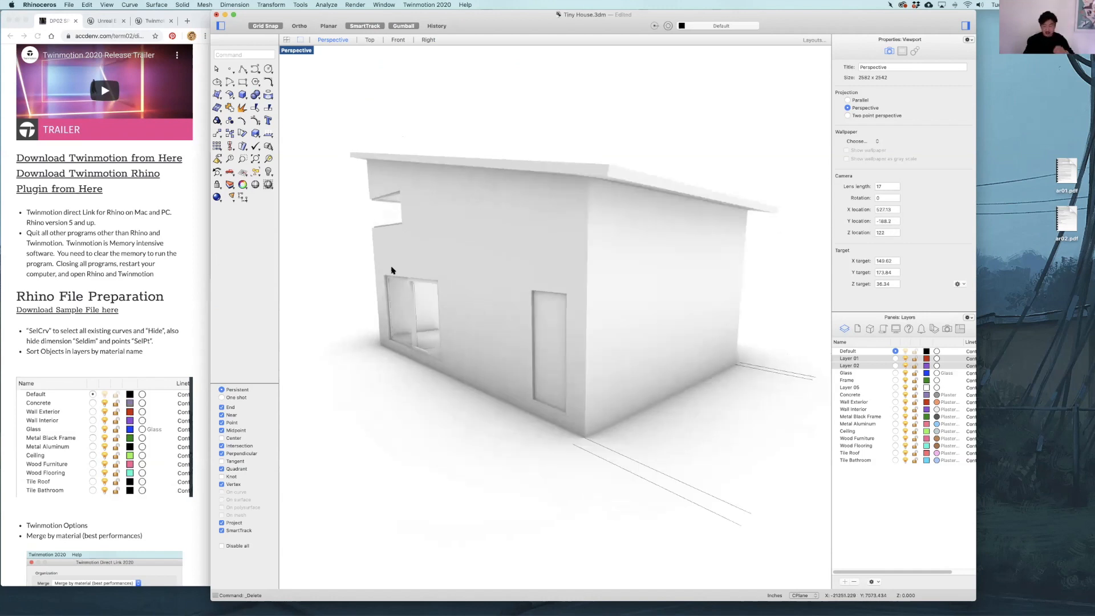
scroll(513, 257, "left", 5)
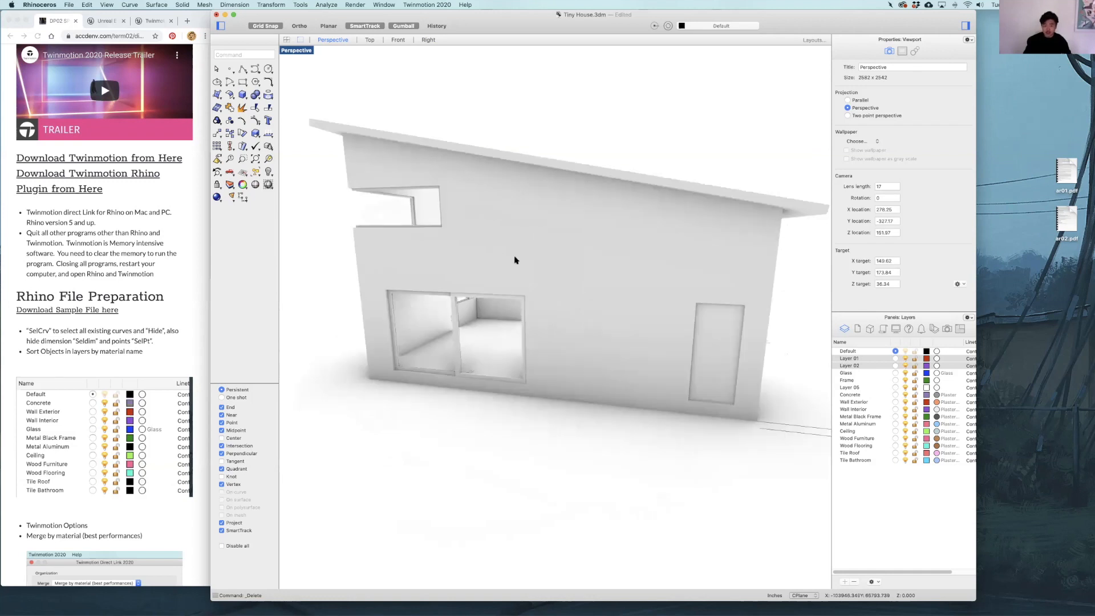
Set the Perspective viewport to Shaded display mode and view the house from above its roof
right_click(304, 49)
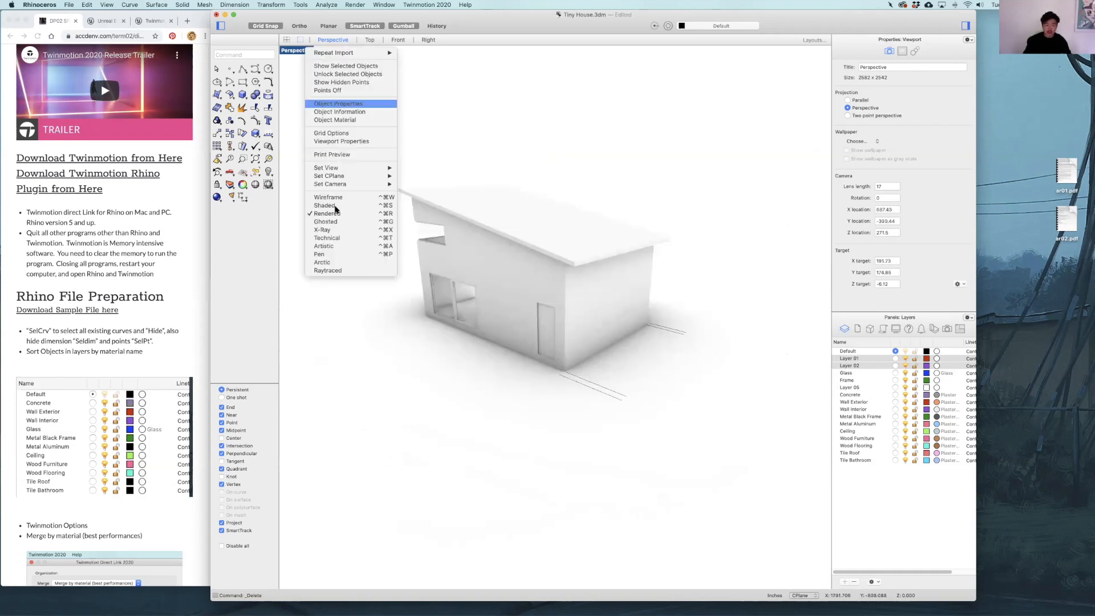
left_click(335, 207)
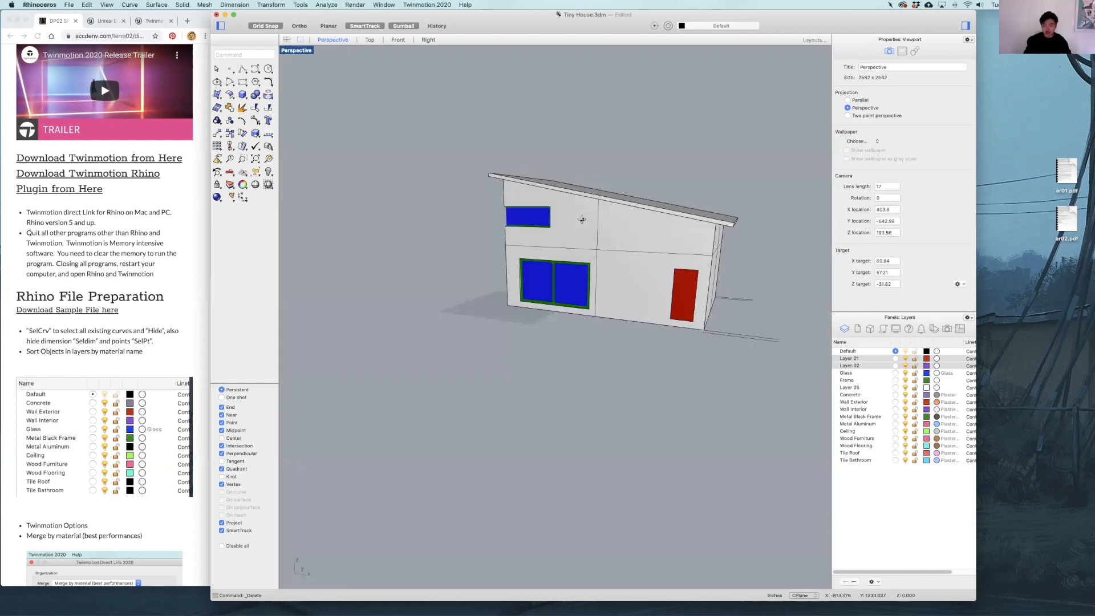
scroll(554, 228, "down", 5)
scroll(534, 224, "right", 5, "shift")
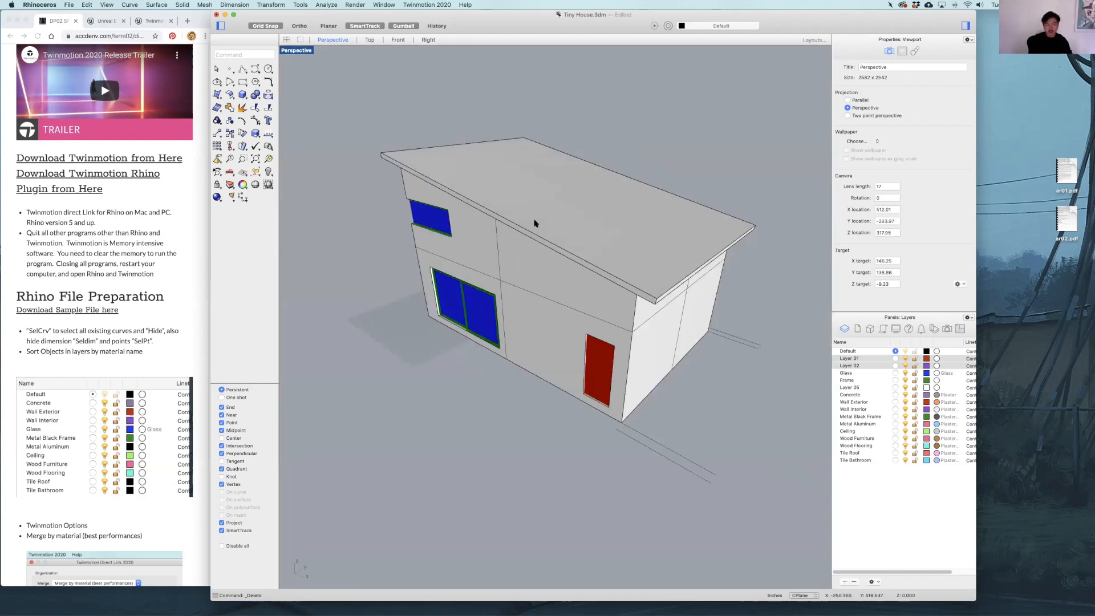
Select all curves in the house model with SelCrv and delete them
type("SelCrv")
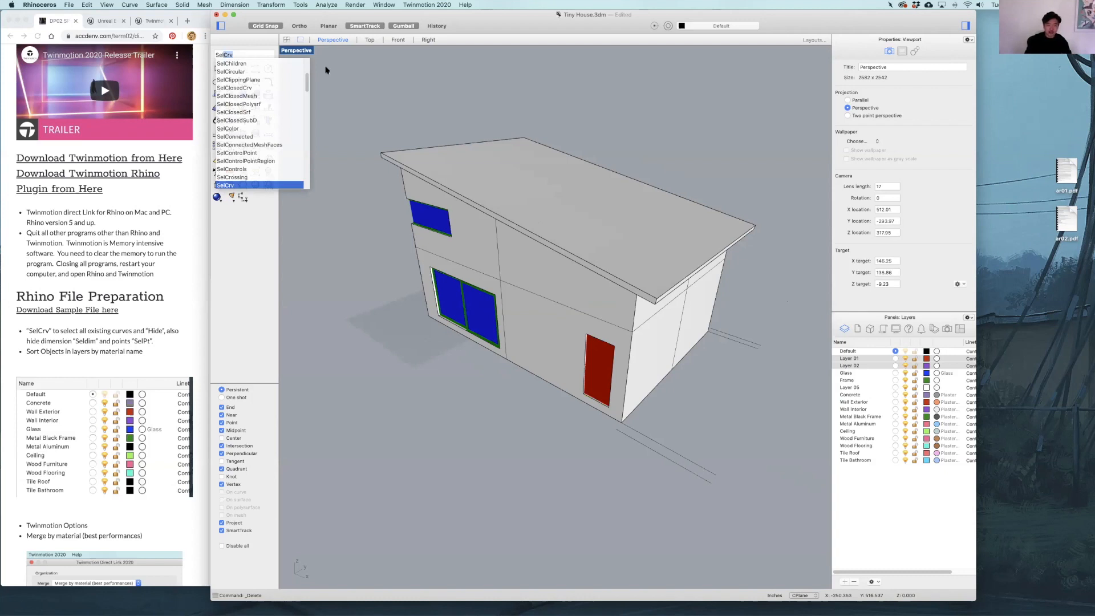
key("Return")
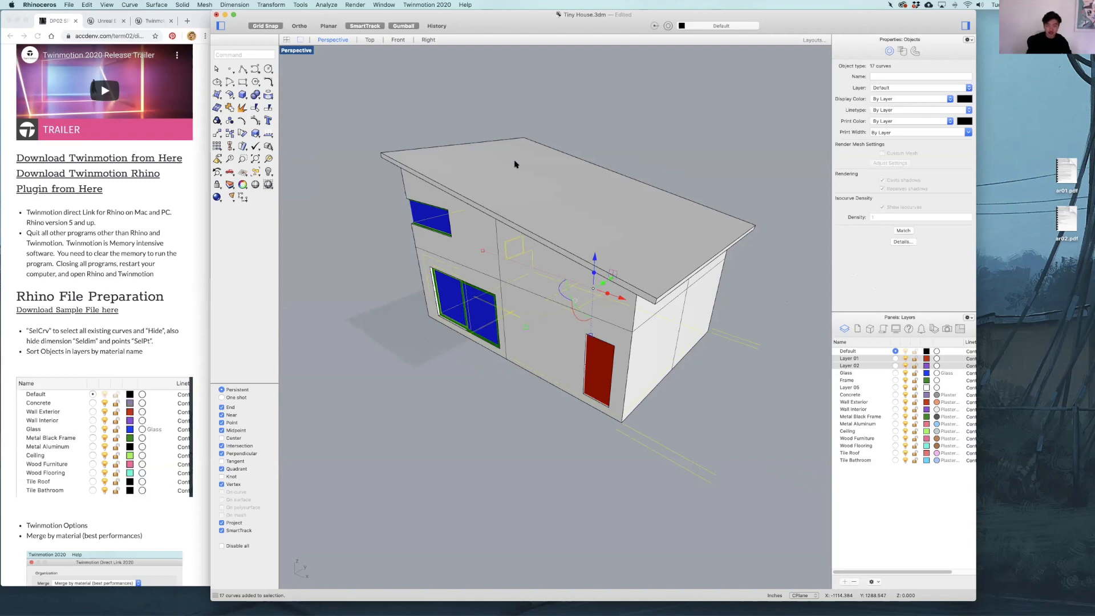
key("Delete")
Set the Perspective viewport to Wireframe display mode
right_click_drag(510, 258, 436, 154)
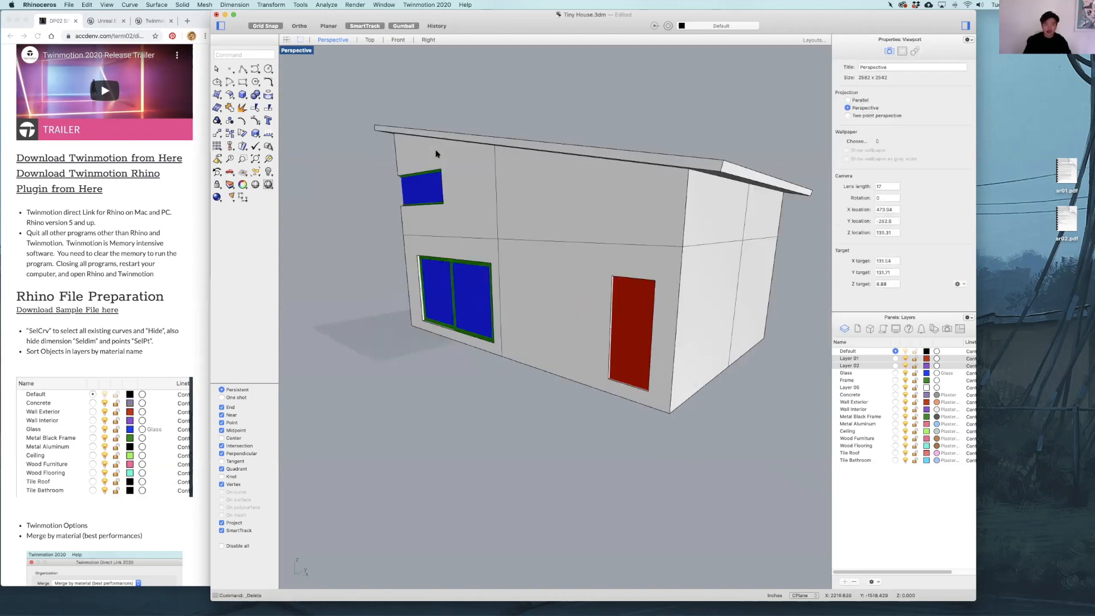
right_click(308, 52)
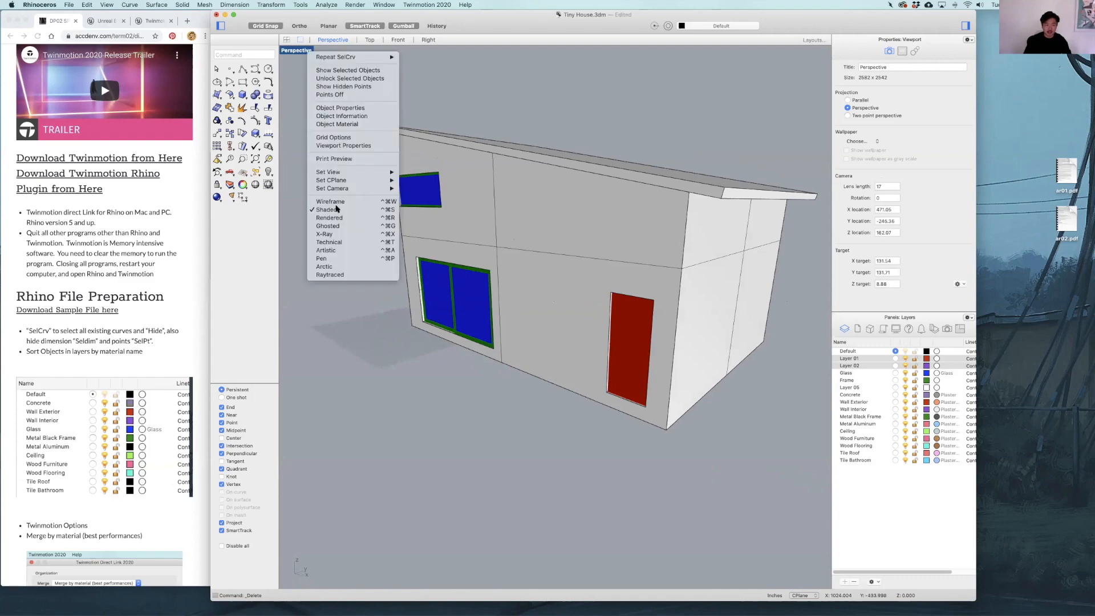
left_click(337, 202)
Select all dimensions in the house model with the SelDim command and delete them
right_click_drag(560, 284, 515, 182)
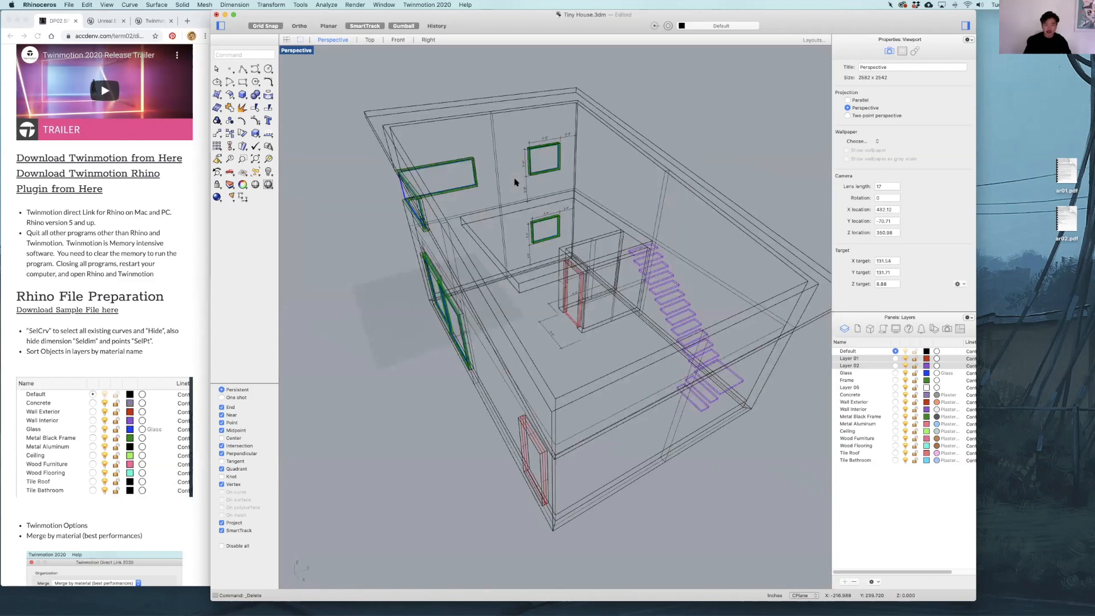
right_click_drag(544, 217, 548, 216)
scroll(547, 216, "up", 2)
scroll(548, 216, "down", 3)
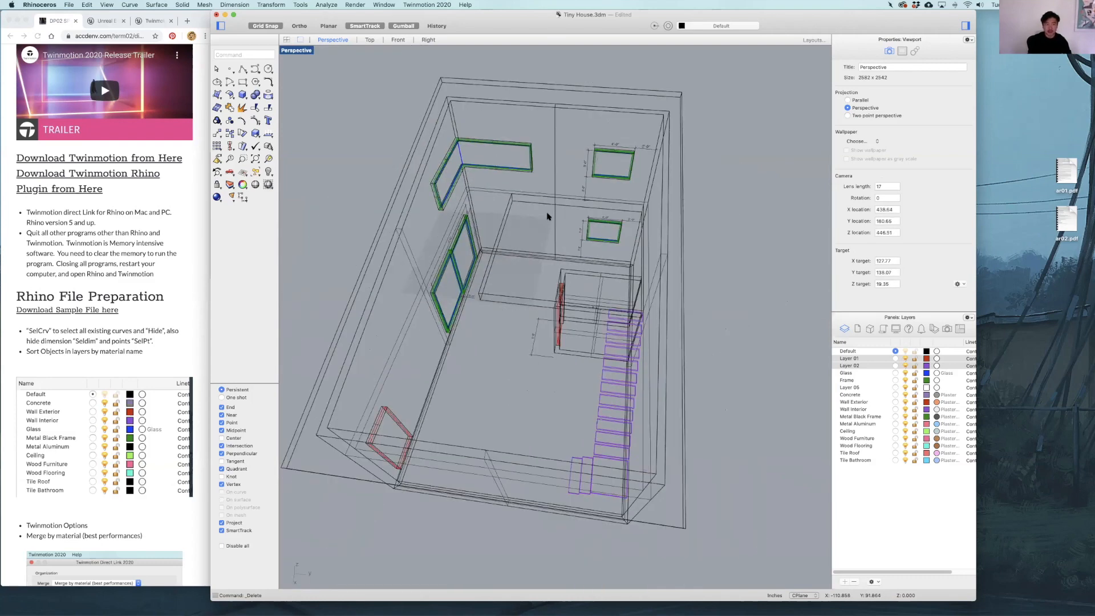
type("Seld")
key("Return")
key("Delete")
Select all point objects in the house model with the SelPt command and delete them
type("Selpt")
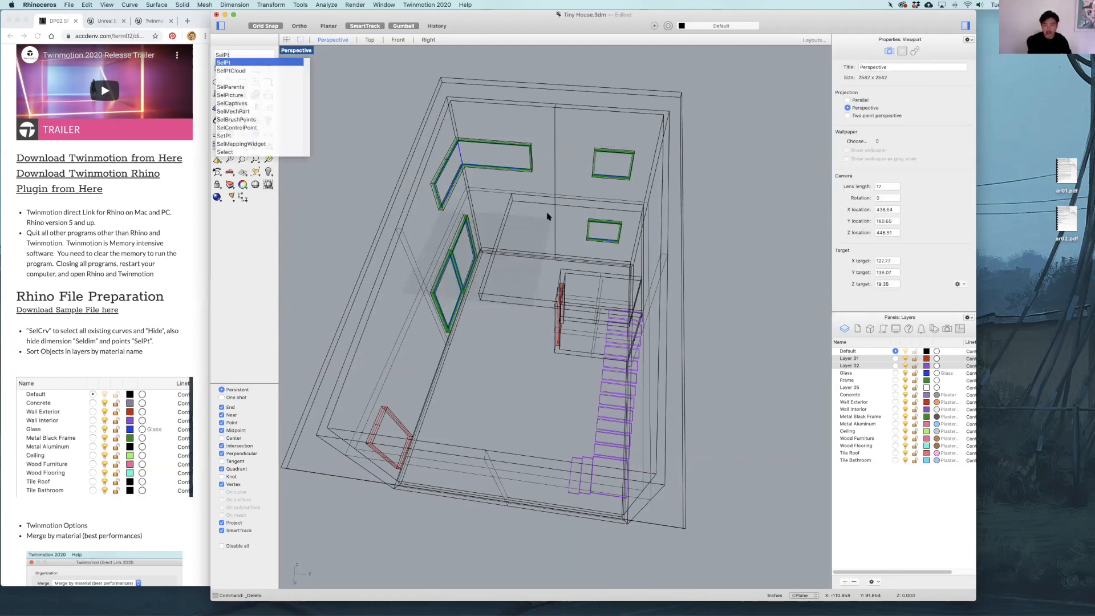
key("Return")
key("Delete")
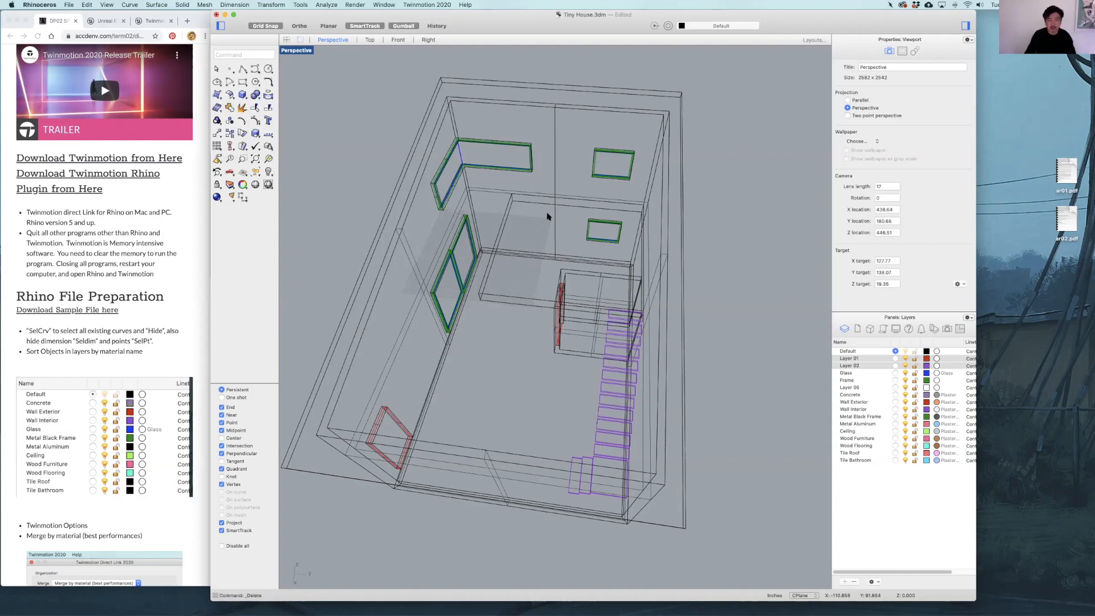
right_click_drag(615, 310, 573, 323)
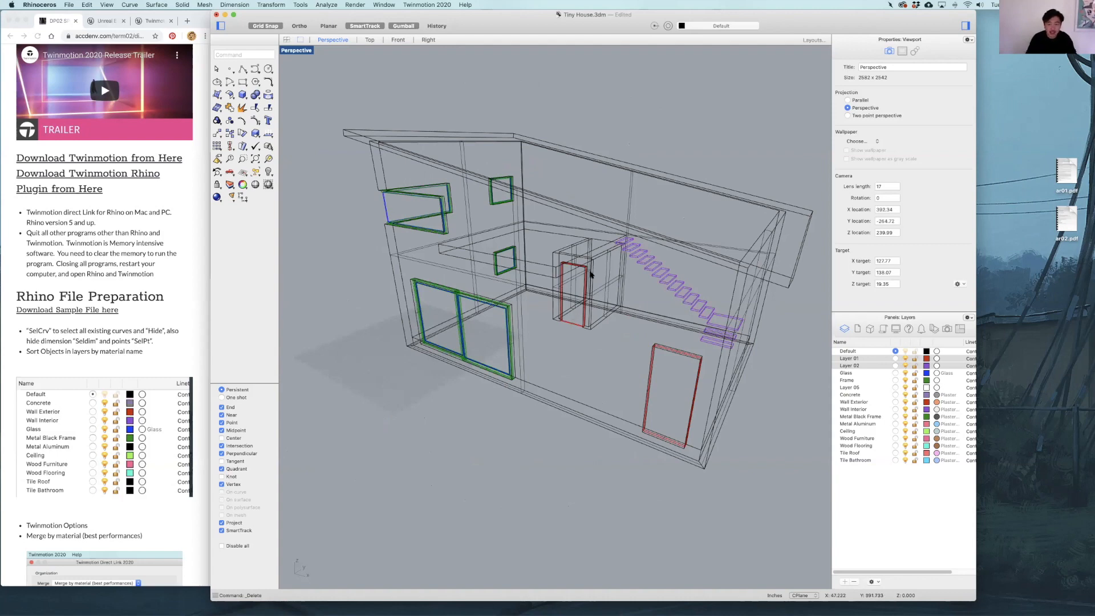
right_click_drag(635, 118, 712, 611)
mouse_move(712, 611)
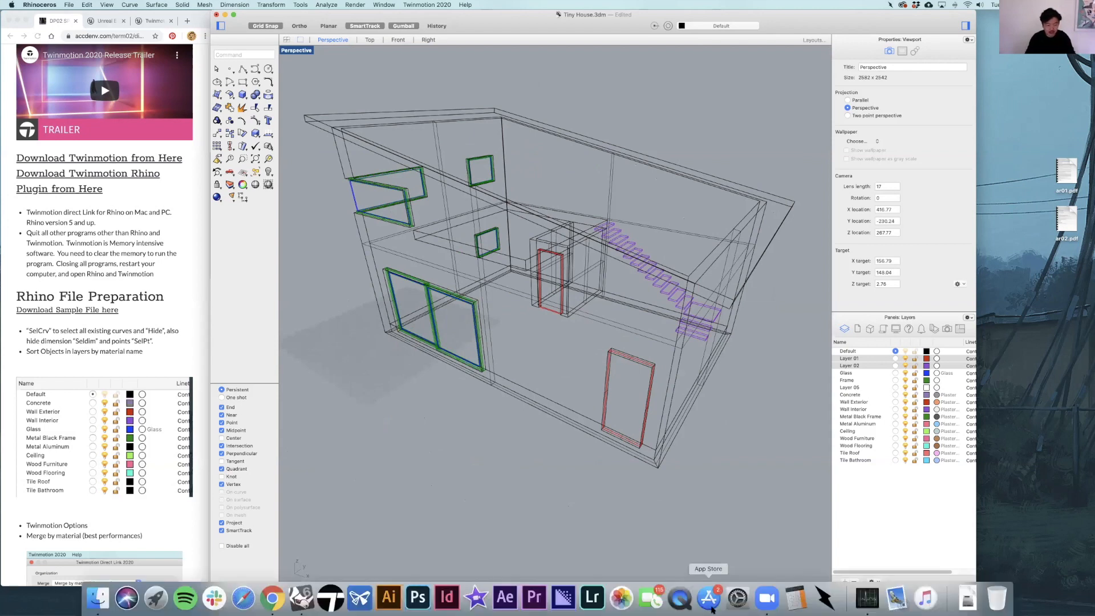
right_click(866, 604)
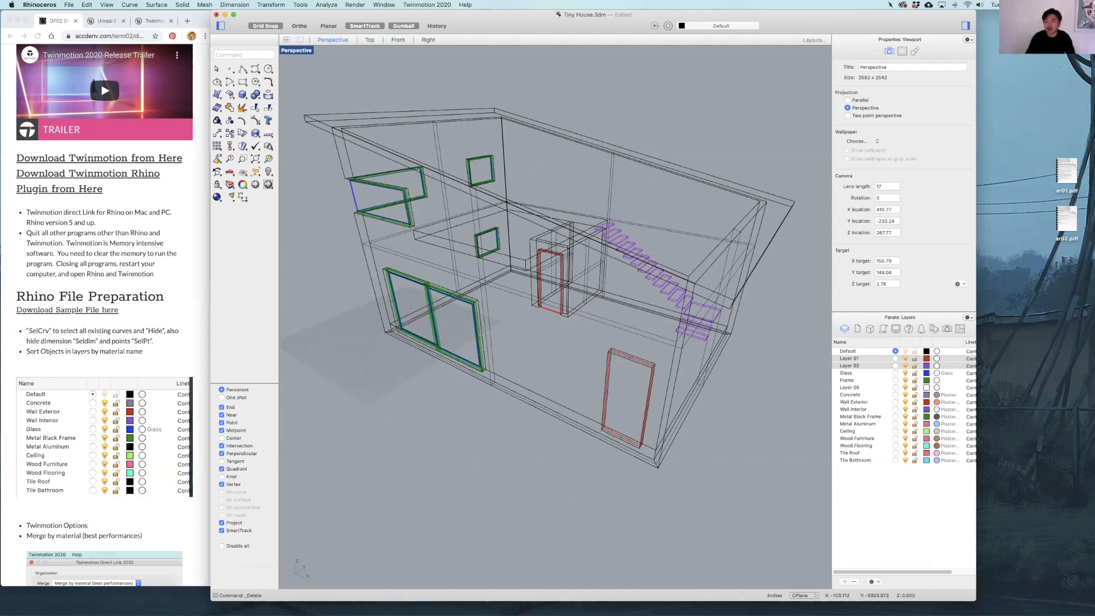
Shift the model window slightly away from the course page and widen the browser window to fill the gap
left_click_drag(940, 22, 951, 21)
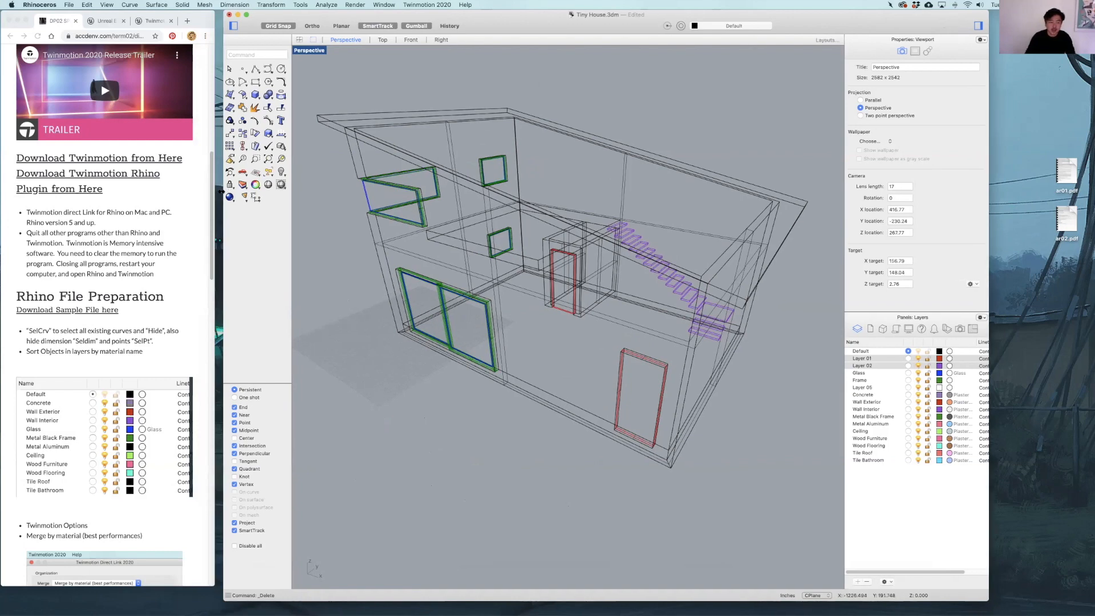
left_click_drag(215, 199, 223, 198)
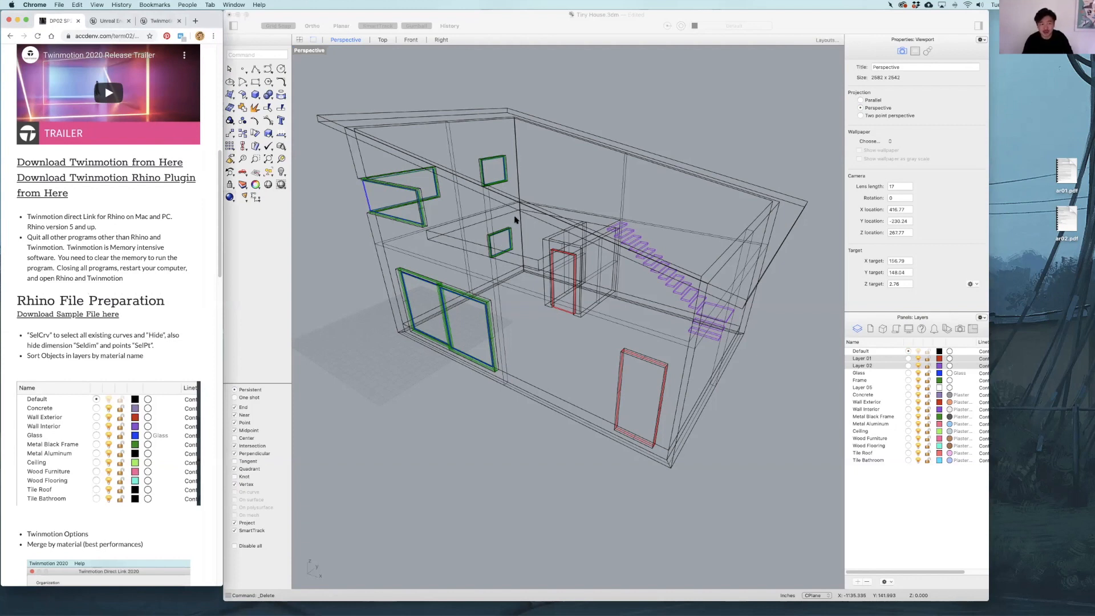
left_click_drag(206, 11, 206, 1)
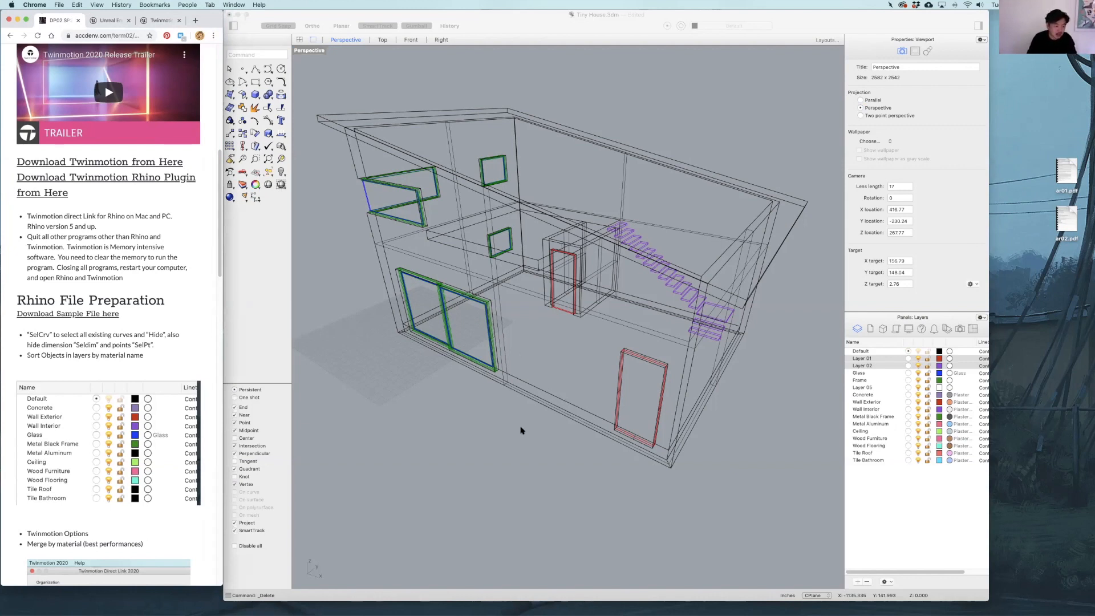
Set the Perspective viewport to Rendered display mode and check the house exterior against the course page's layer list
right_click_drag(545, 359, 552, 357)
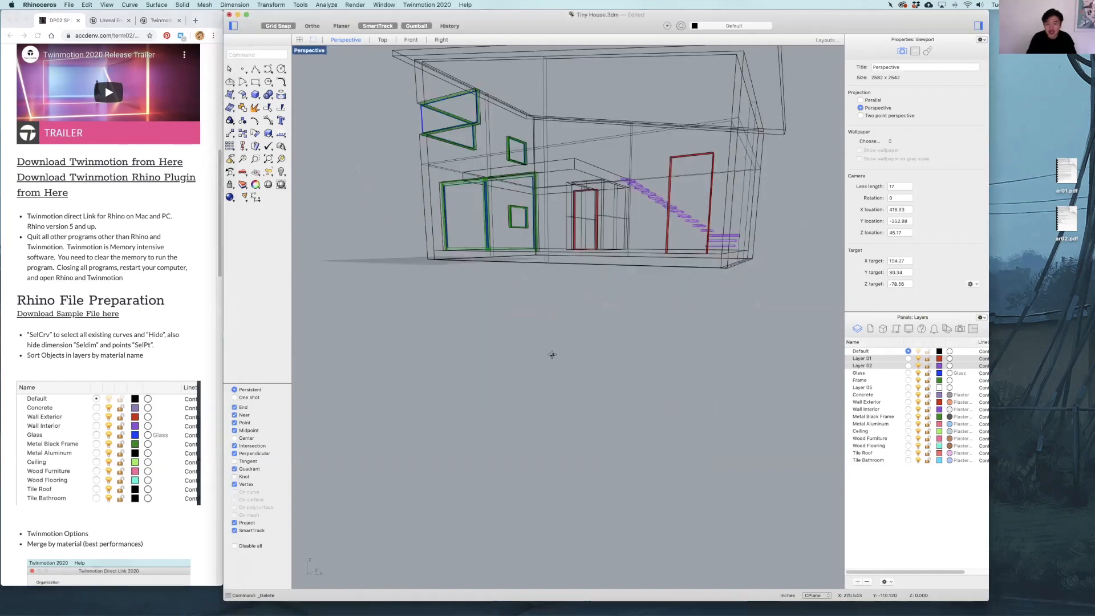
right_click_drag(564, 289, 576, 377)
right_click_drag(590, 381, 673, 382)
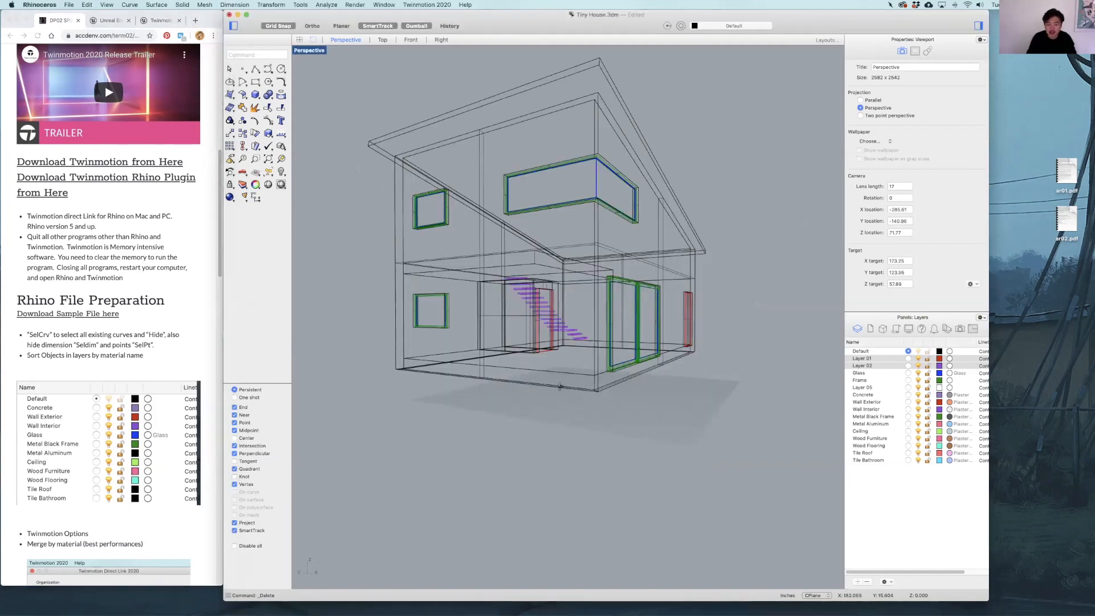
right_click_drag(536, 385, 433, 394)
right_click_drag(324, 65, 303, 57)
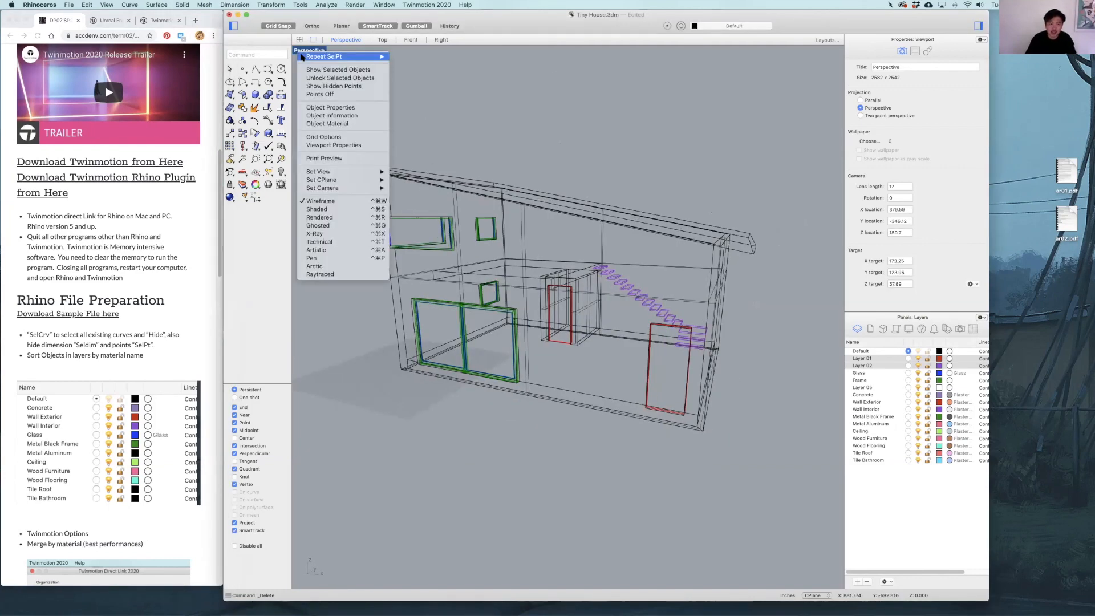
left_click(370, 217)
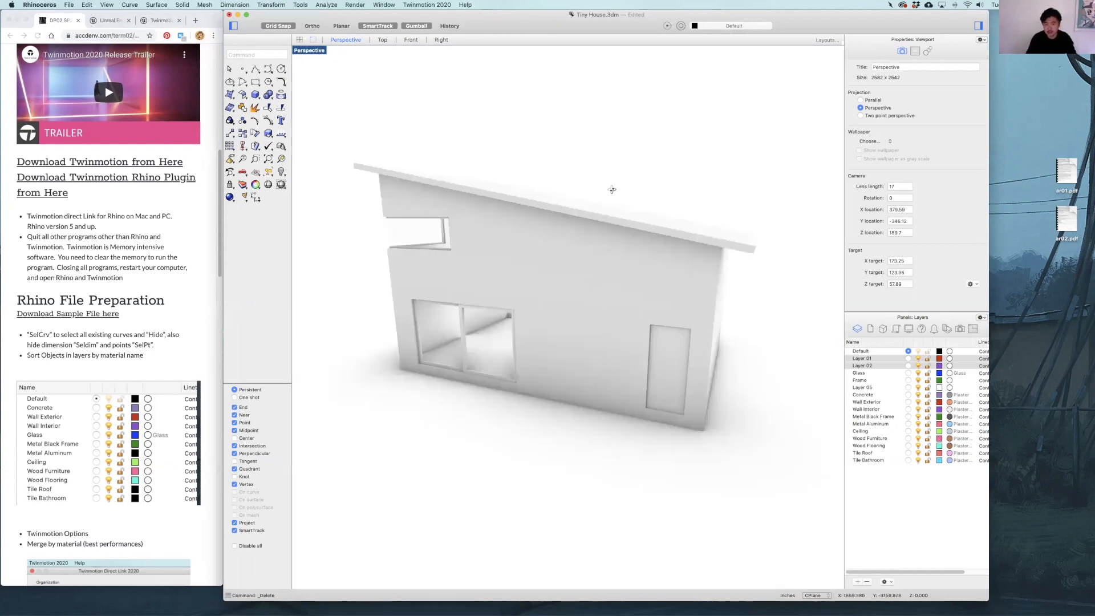
right_click_drag(612, 189, 646, 203)
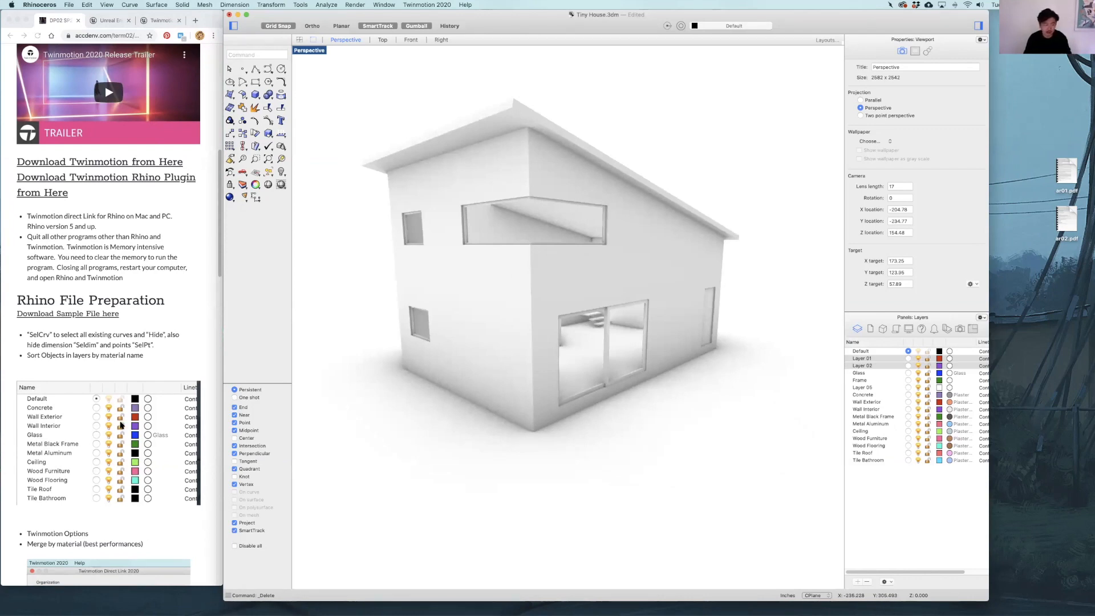
scroll(91, 485, "down", 1)
scroll(81, 521, "down", 1)
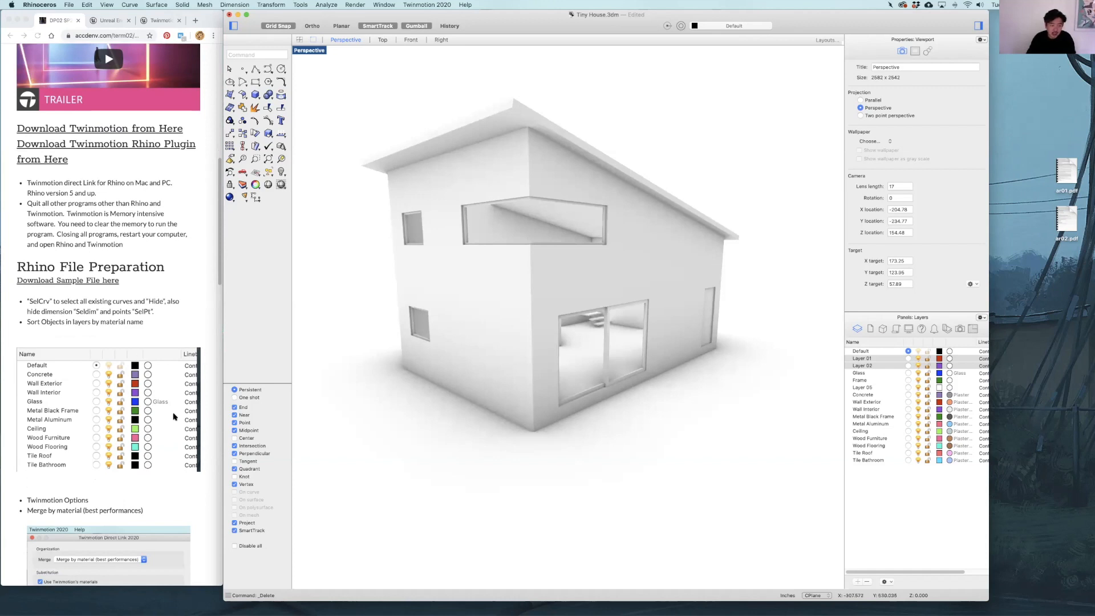
right_click_drag(623, 357, 594, 371)
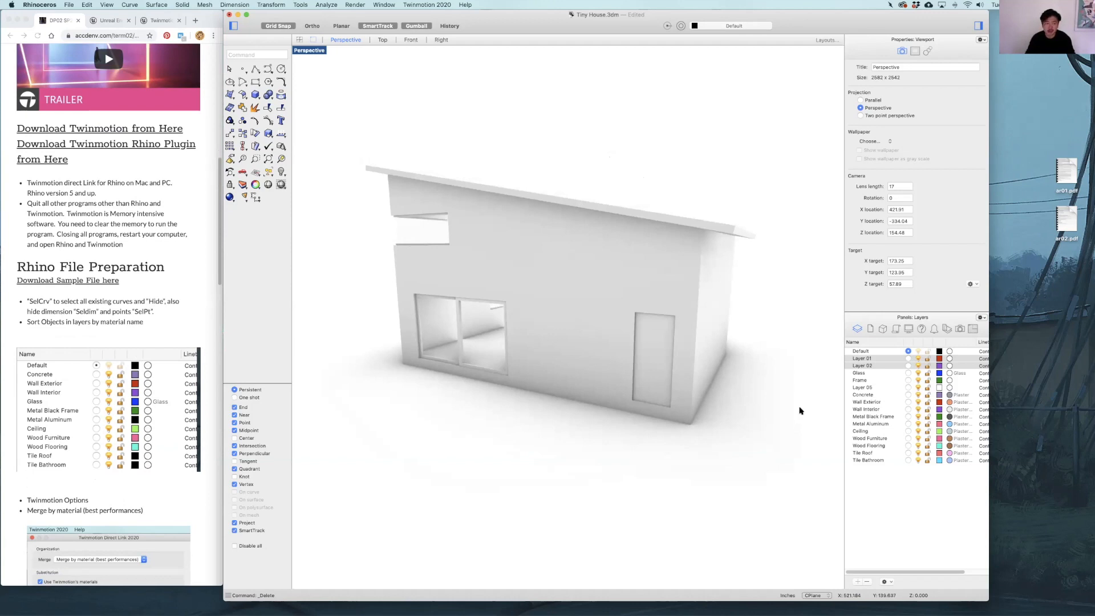
Draw a box about 8 inches thick as a ground slab beneath the house, its rectangular base extending beyond the house footprint
double_click(306, 50)
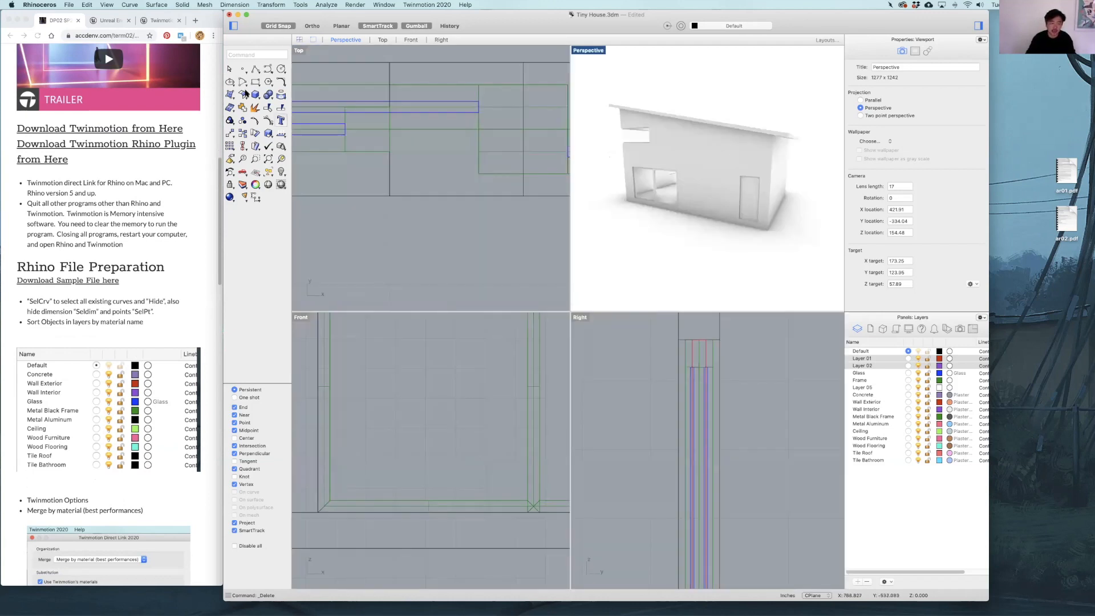
left_click(245, 93)
scroll(379, 159, "up", 5)
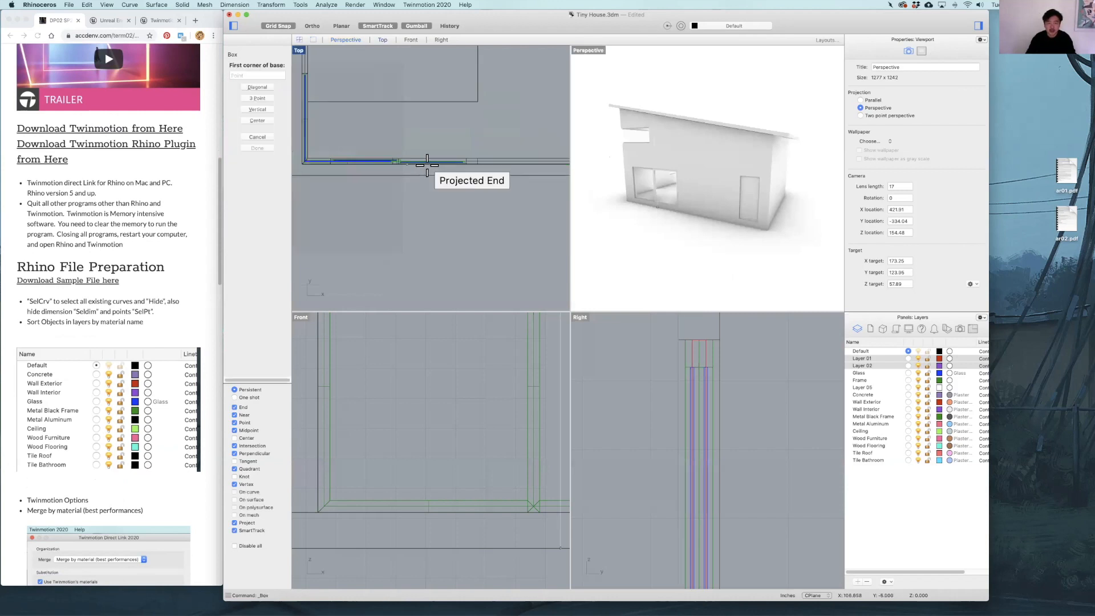
scroll(464, 121, "down", 6)
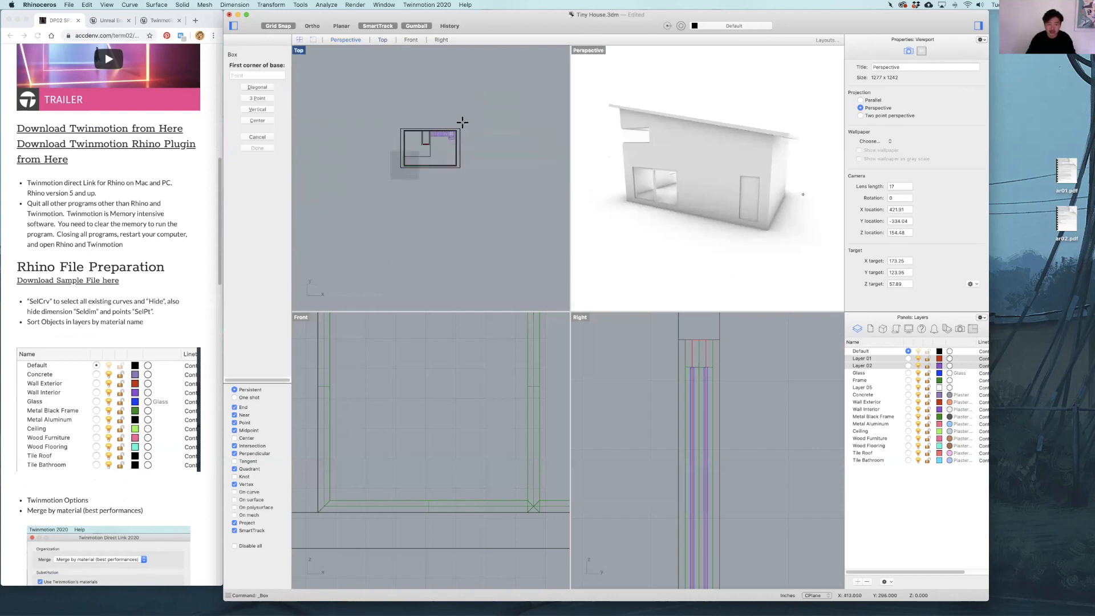
left_click(463, 123)
left_click(373, 183)
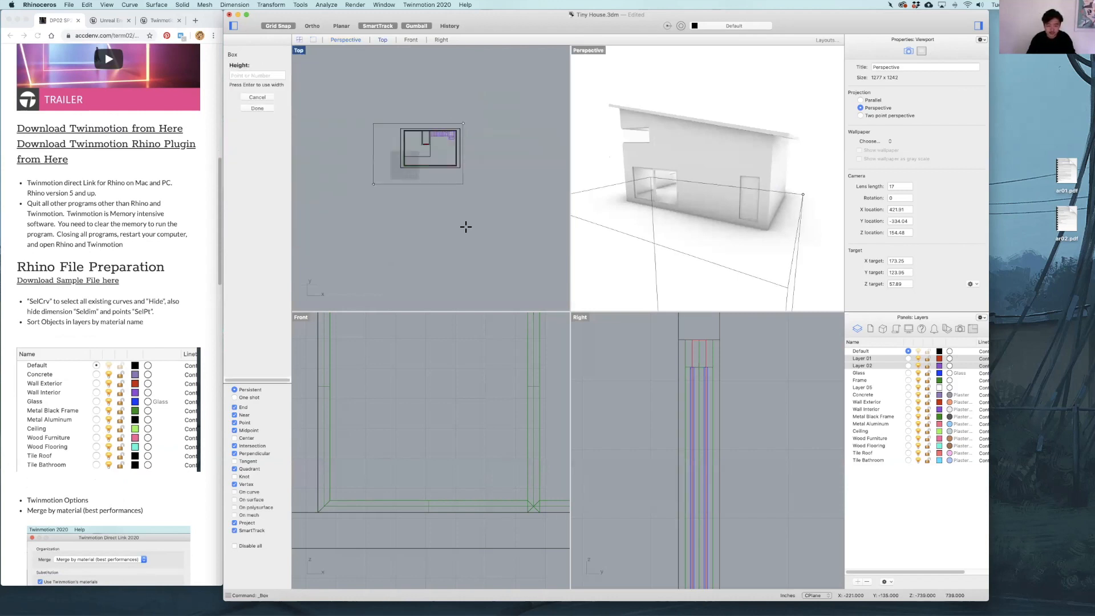
scroll(515, 499, "up", 3)
scroll(486, 494, "left", 5)
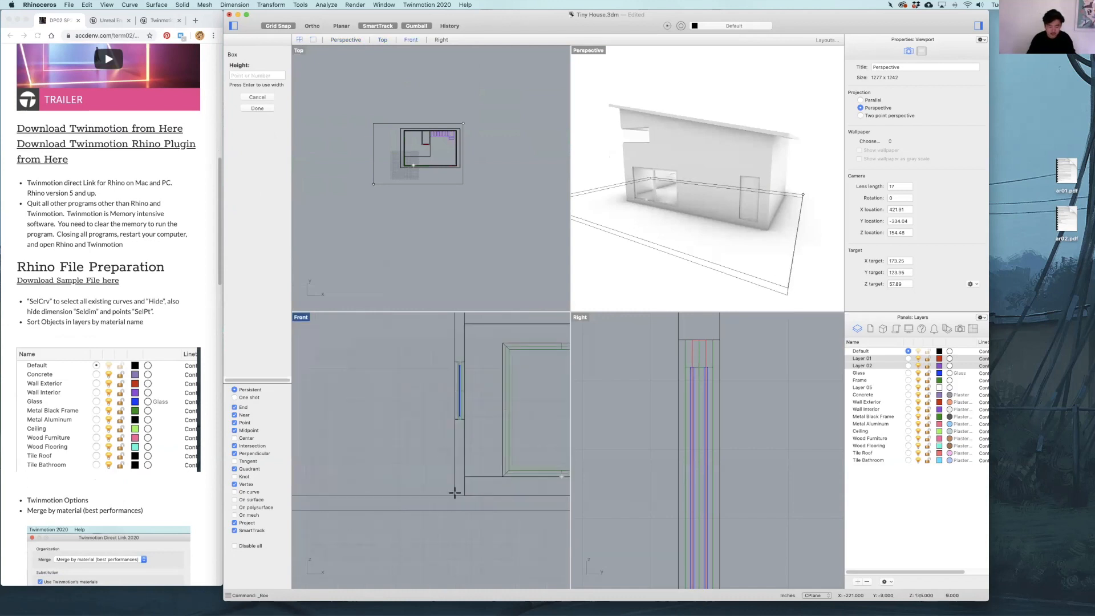
left_click(454, 493)
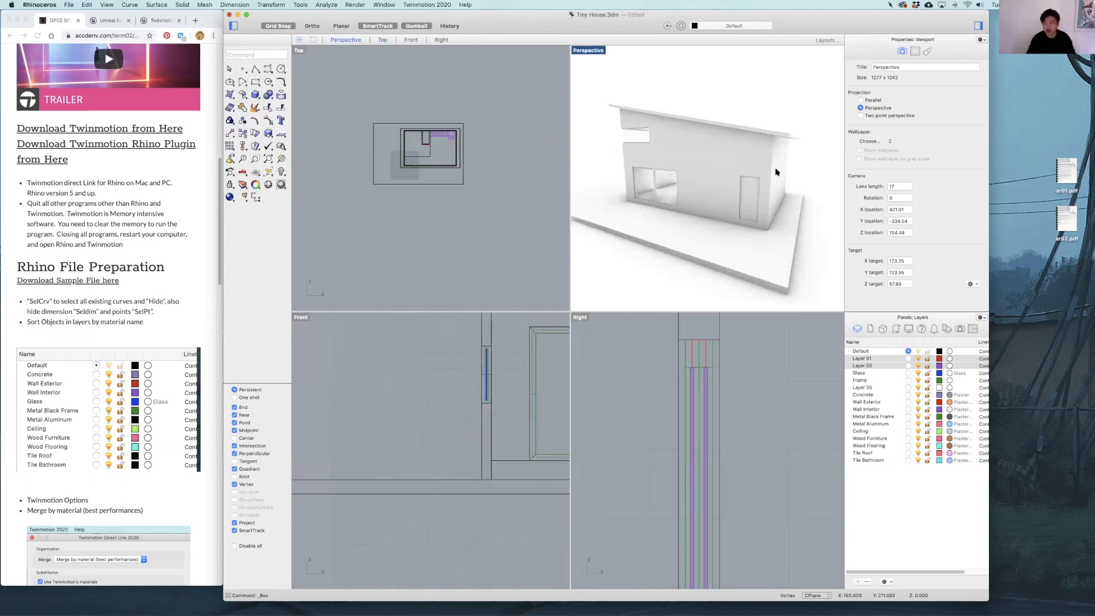
Maximize the Perspective viewport and move the ground slab to the Concrete layer
right_click_drag(753, 197, 823, 188, "shift")
right_click_drag(596, 51, 594, 134)
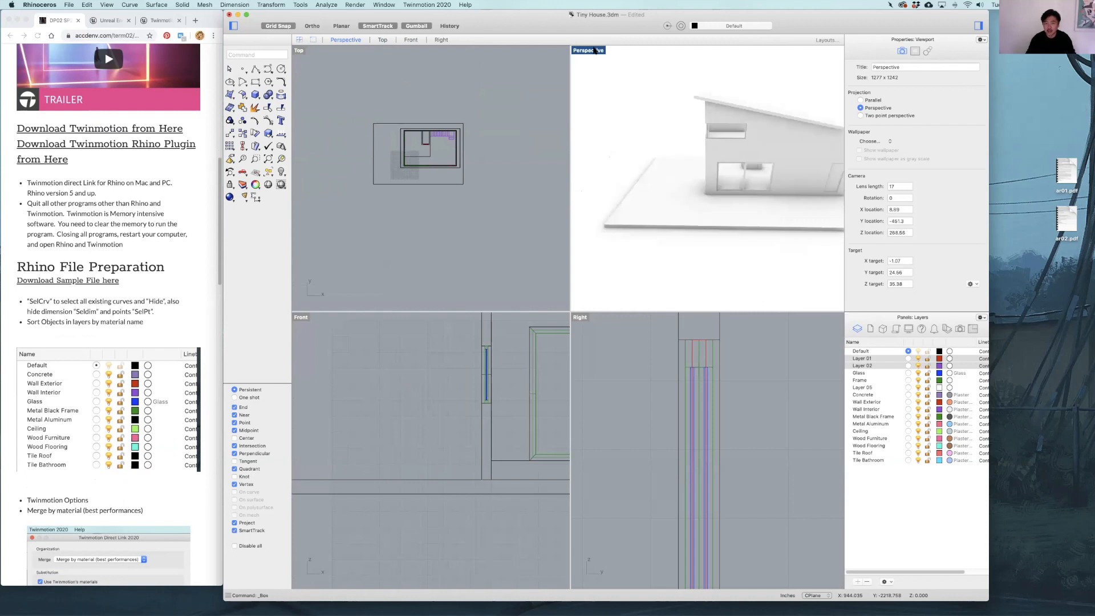
double_click(588, 50)
right_click_drag(676, 206, 552, 203, "shift")
right_click_drag(581, 380, 679, 392)
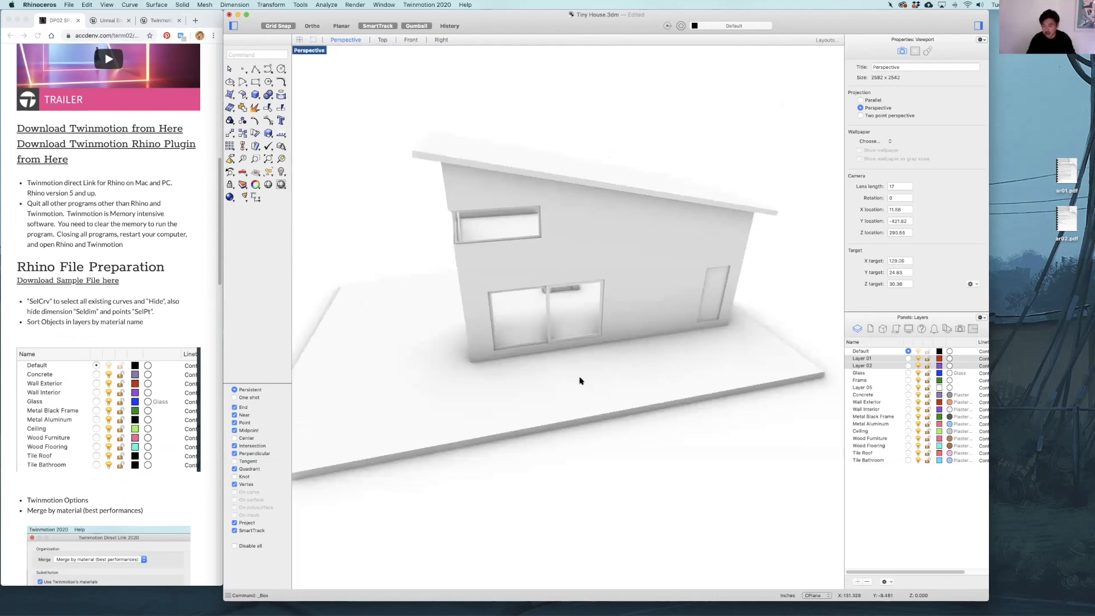
left_click(678, 392)
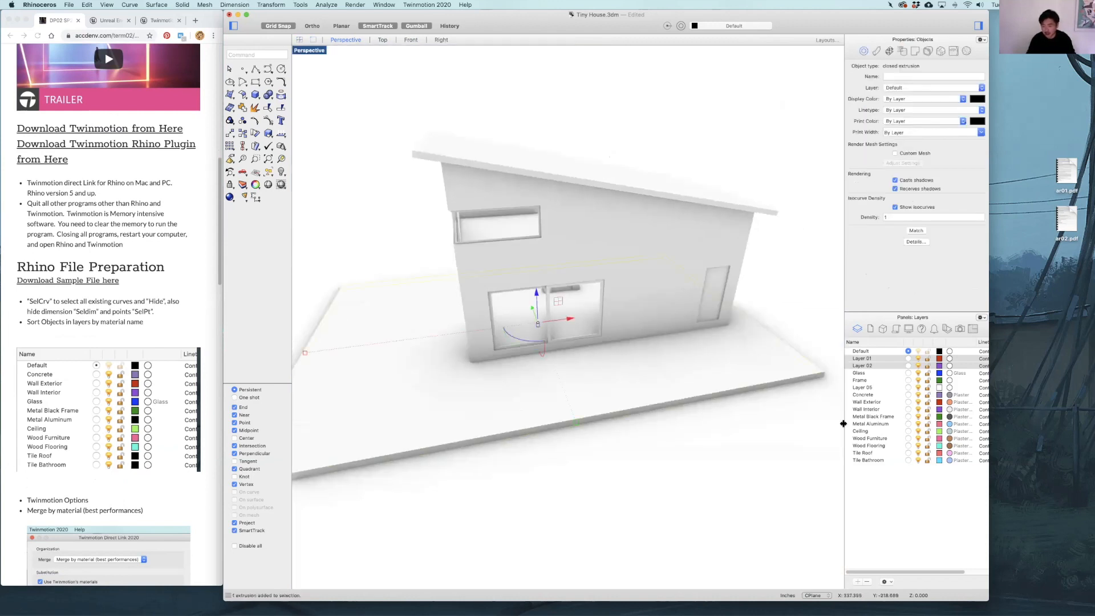
right_click(876, 395)
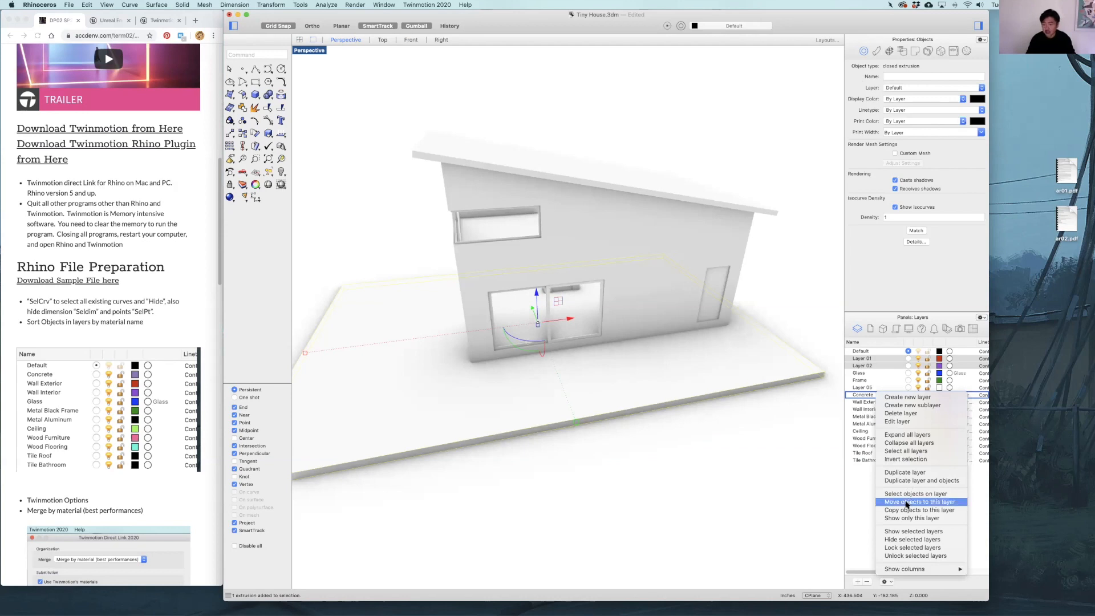
key("Return")
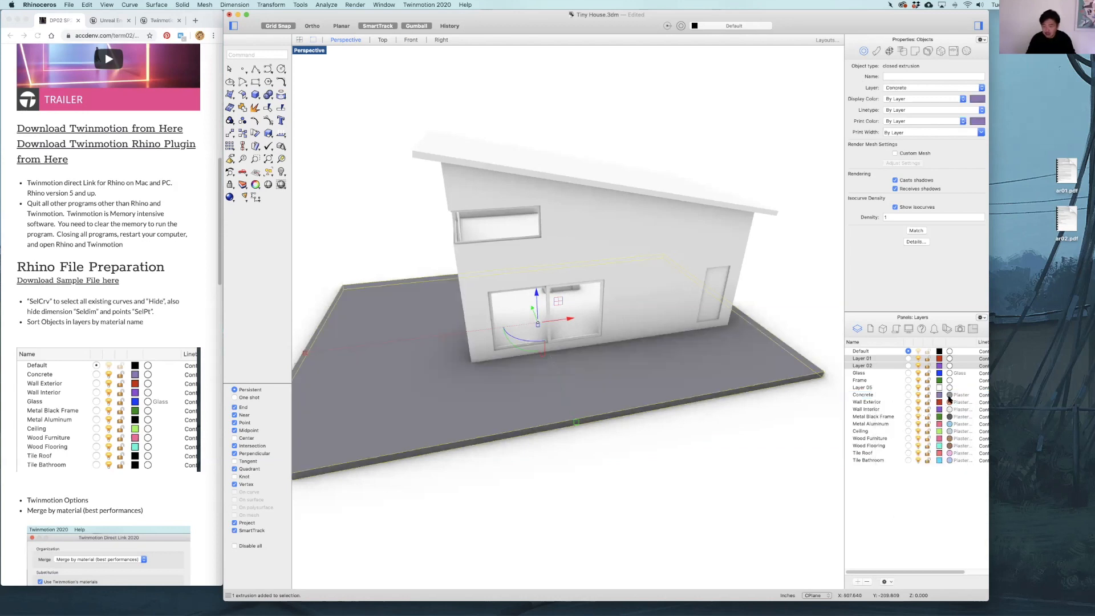
Inspect the Plaster material assigned to the Concrete layer in an enlarged settings dialog
left_click(949, 397)
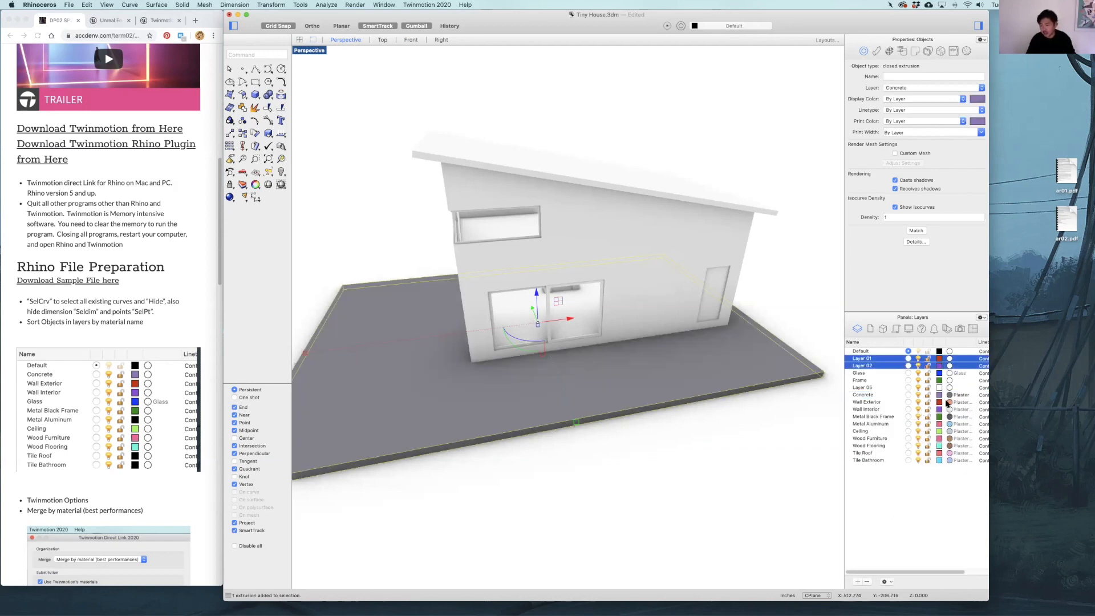
left_click(949, 396)
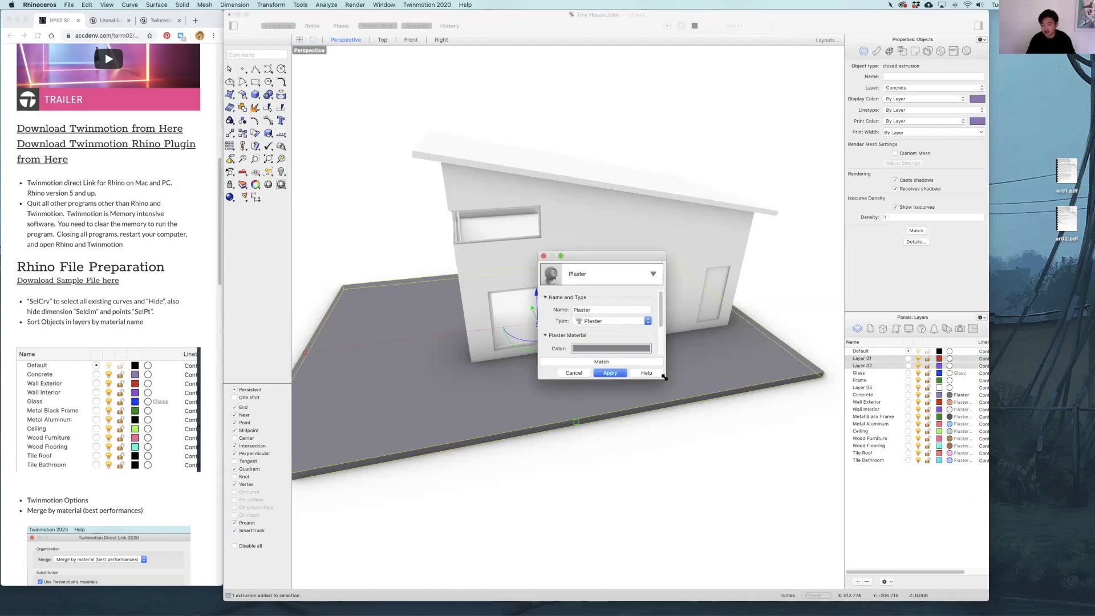
left_click_drag(692, 429, 687, 437)
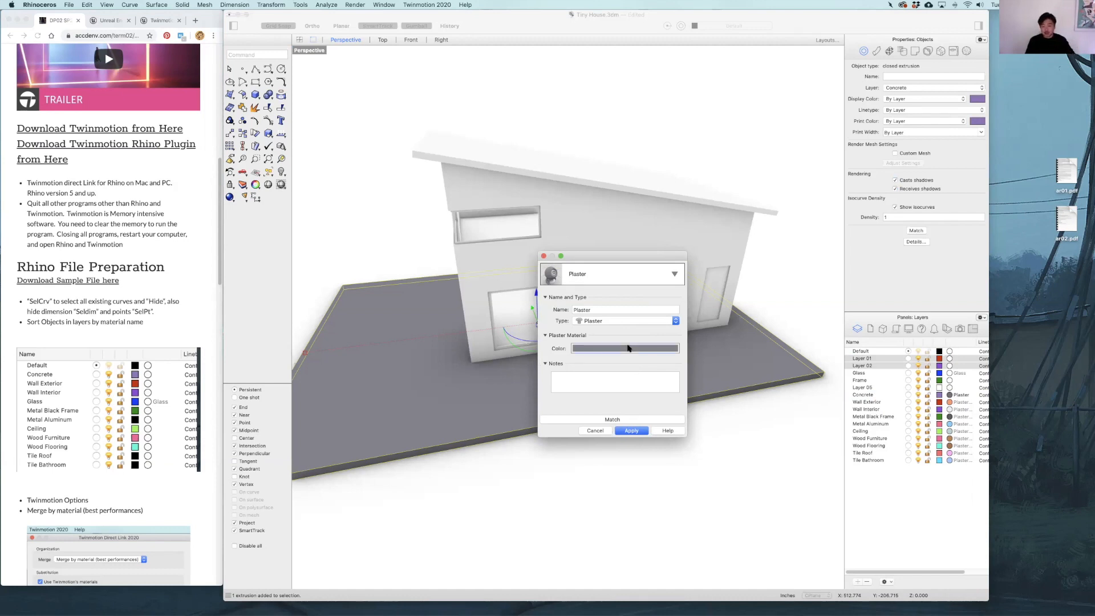
left_click(630, 431)
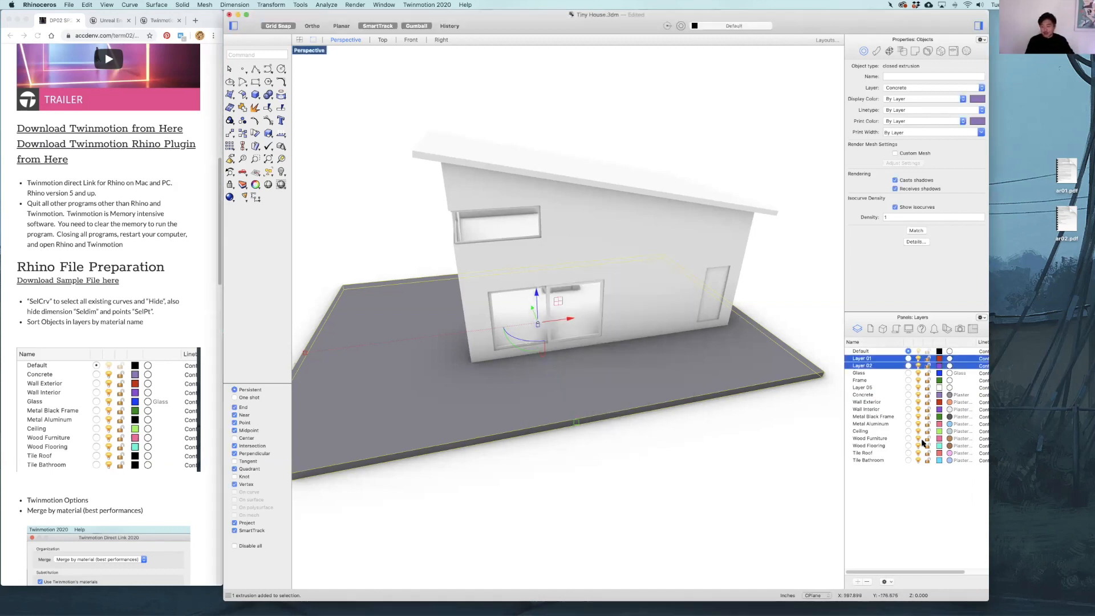
Change the color of the Concrete layer's Plaster material to a muted brown
left_click(949, 395)
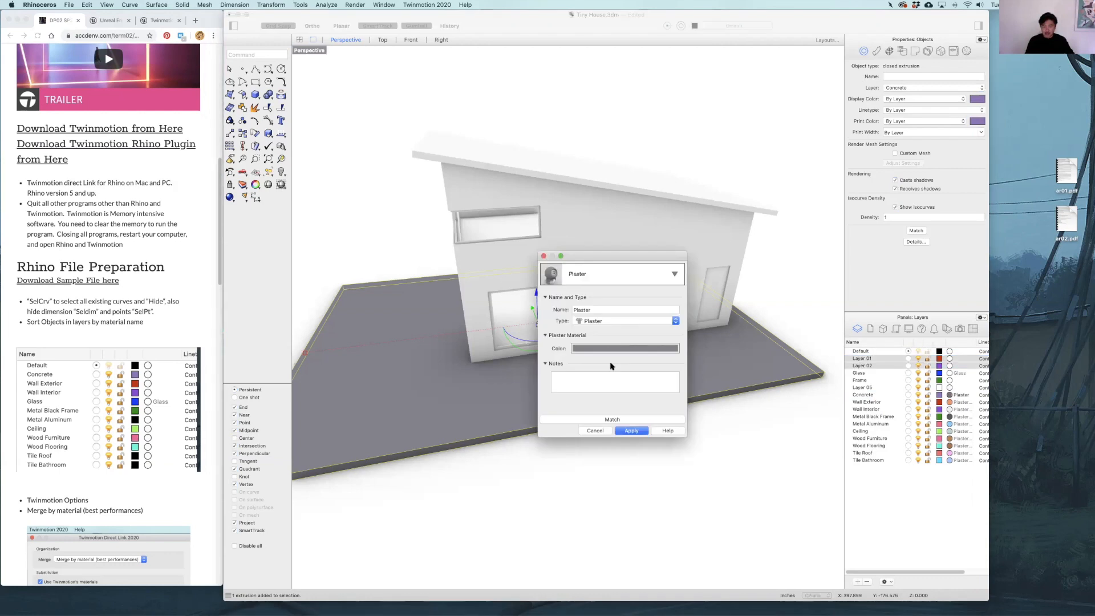
left_click(605, 349)
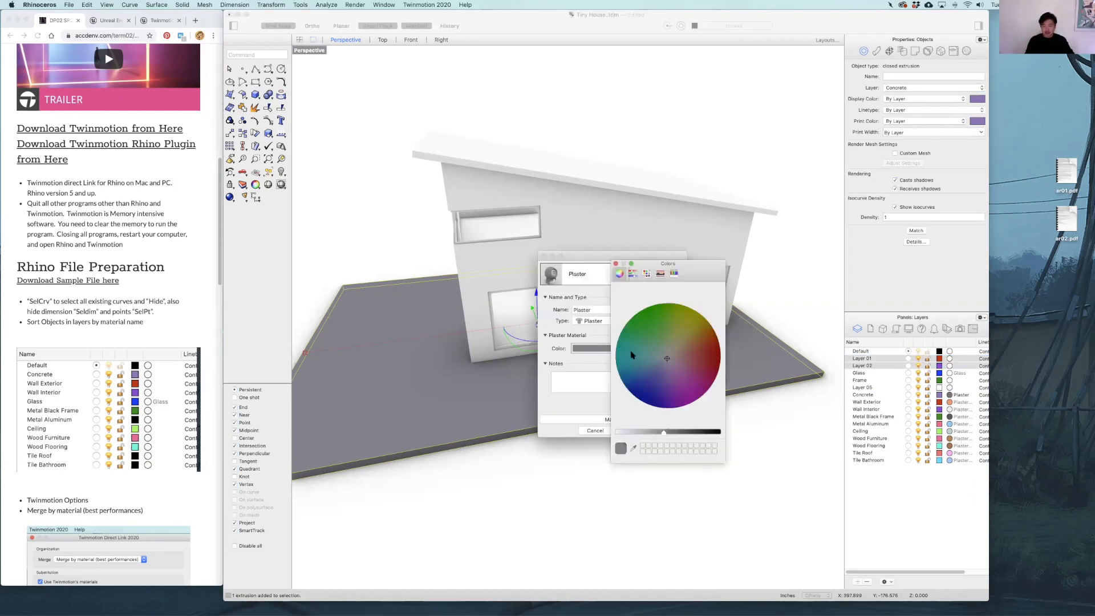
left_click(659, 343)
left_click(677, 345)
left_click(676, 350)
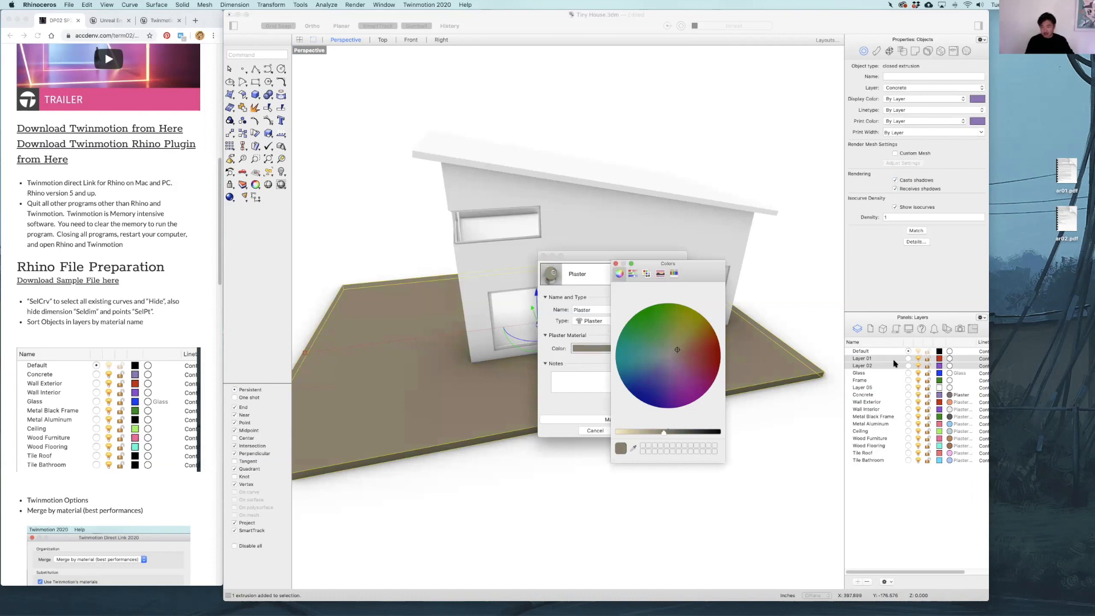
left_click(616, 264)
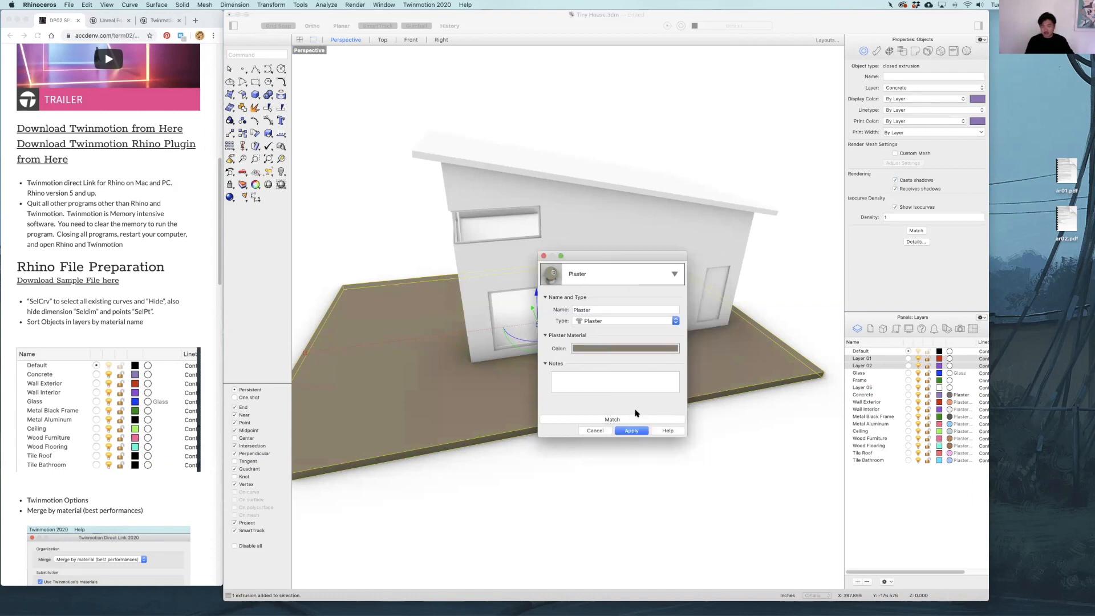
left_click(521, 433)
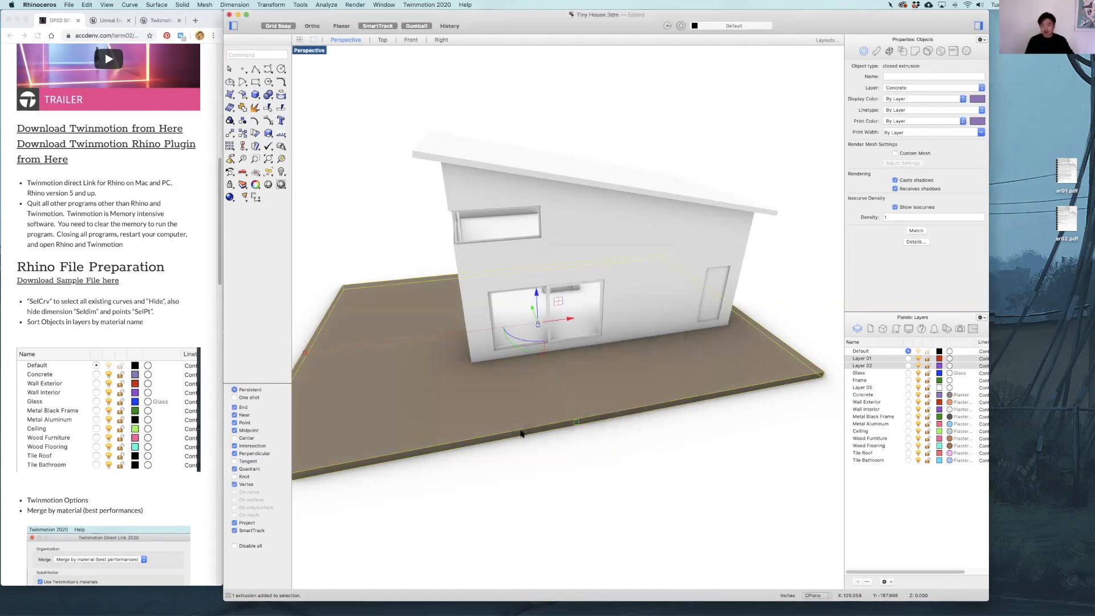
Select the floor slab inside the house and move it to the Wood Flooring layer
key("Escape")
right_click_drag(548, 420, 865, 403)
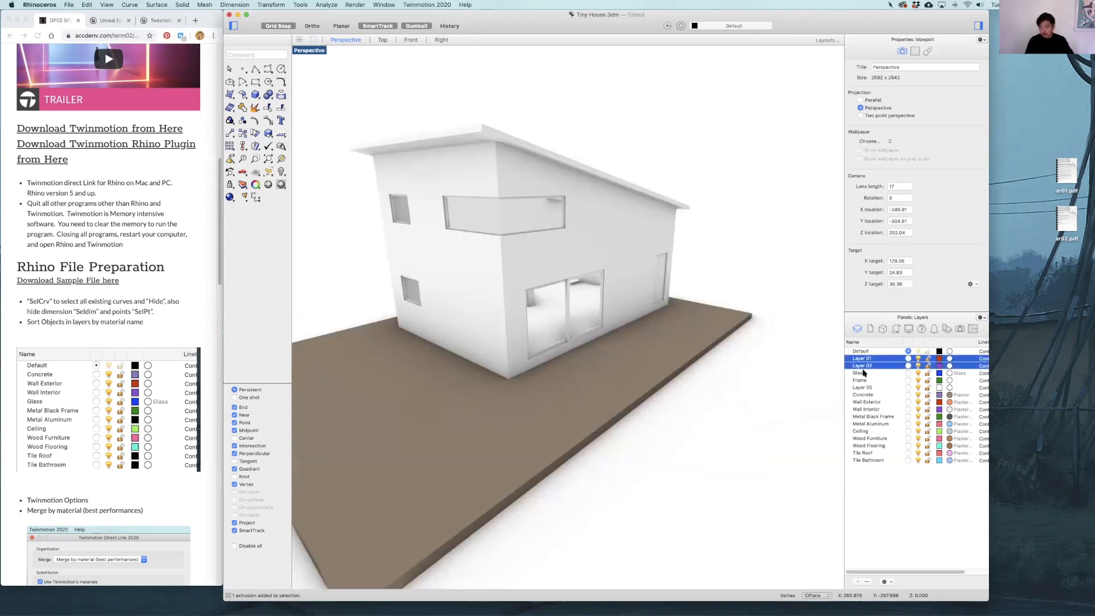
left_click(904, 367)
left_click(743, 228)
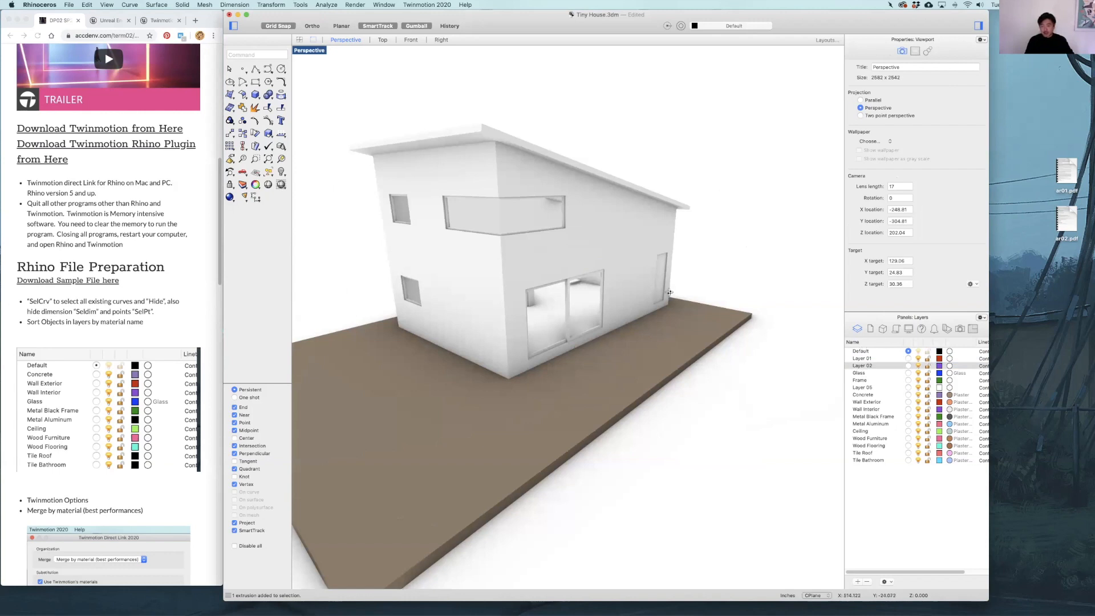
right_click_drag(682, 303, 454, 312)
scroll(688, 316, "up", 10)
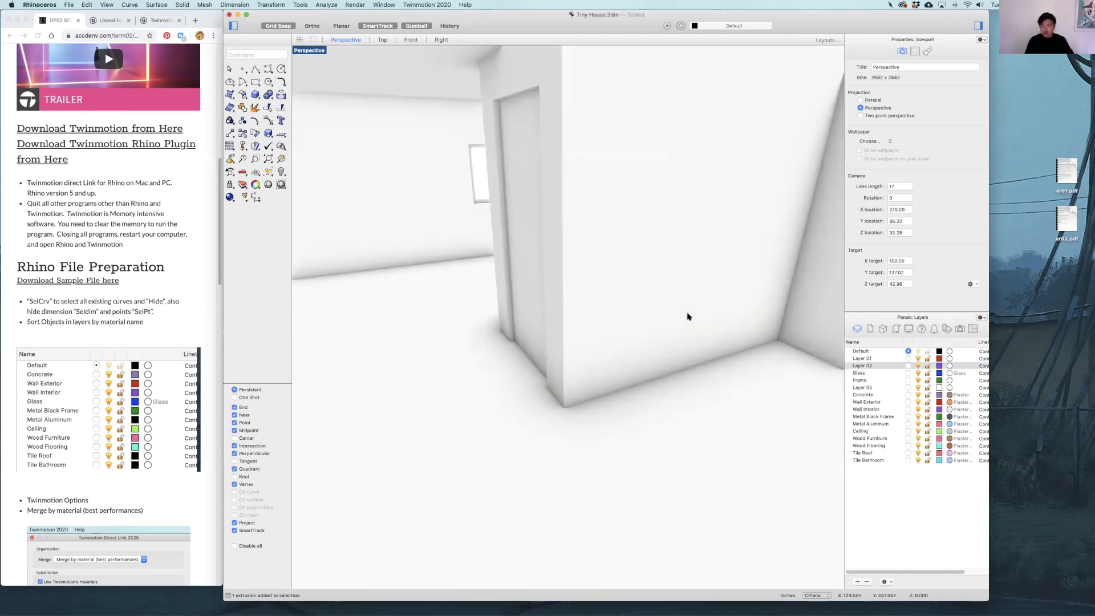
left_click(522, 428)
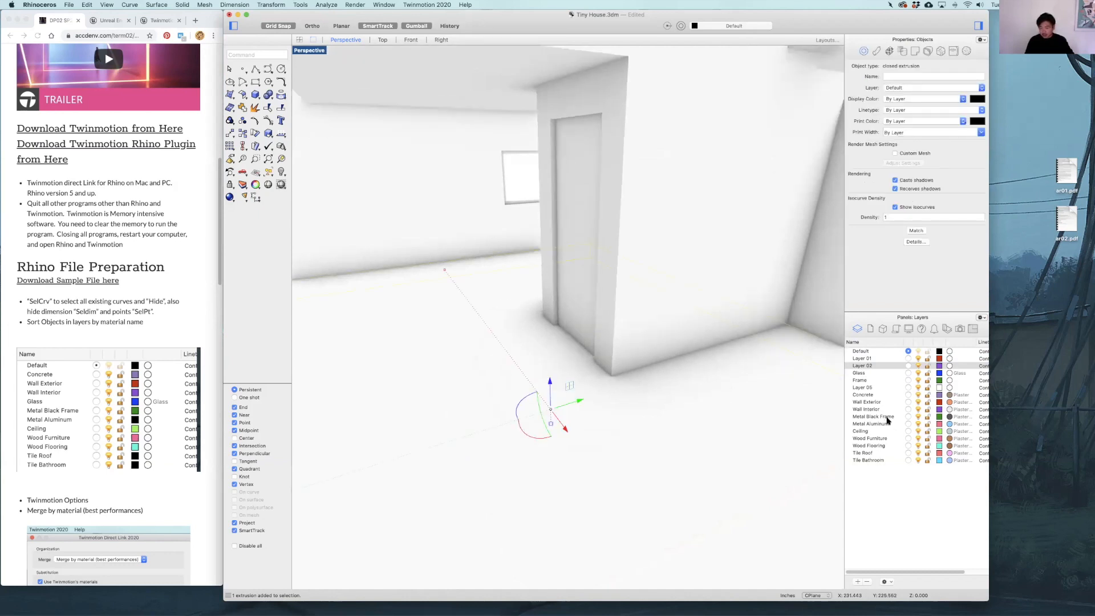
right_click(882, 447)
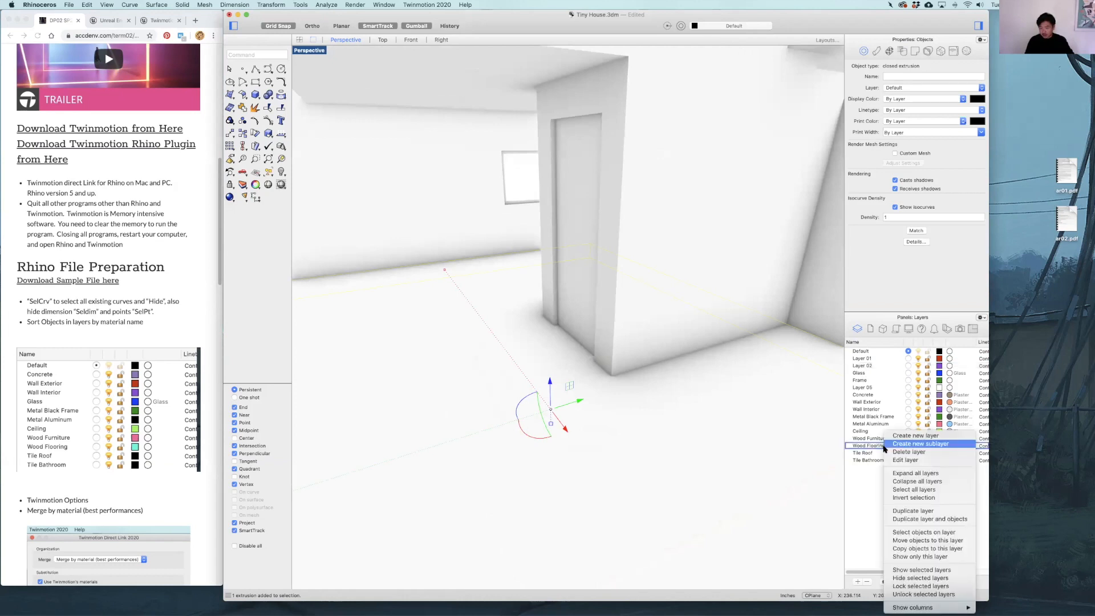
key("Return")
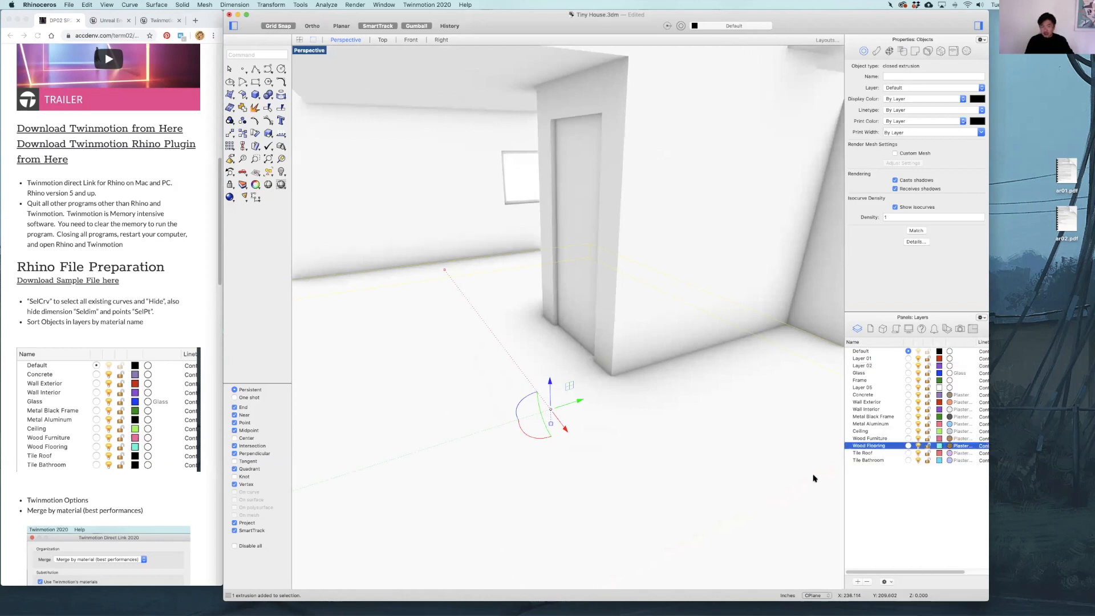
right_click_drag(681, 379, 672, 357)
key("Escape")
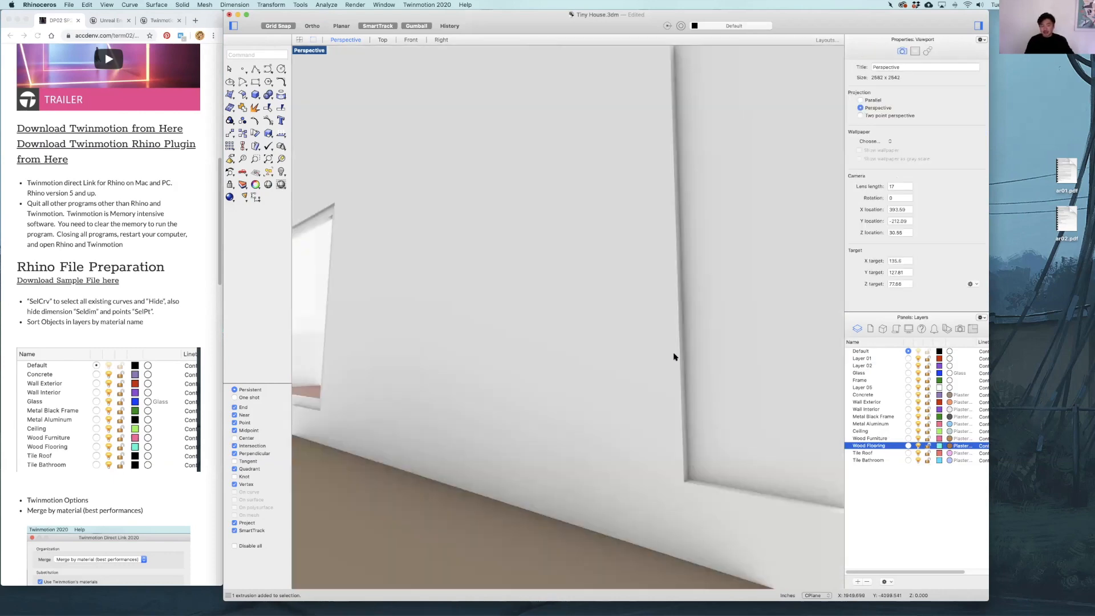
Isolate the house's solid wall polysurface, hiding all other objects
scroll(657, 384, "down", 5)
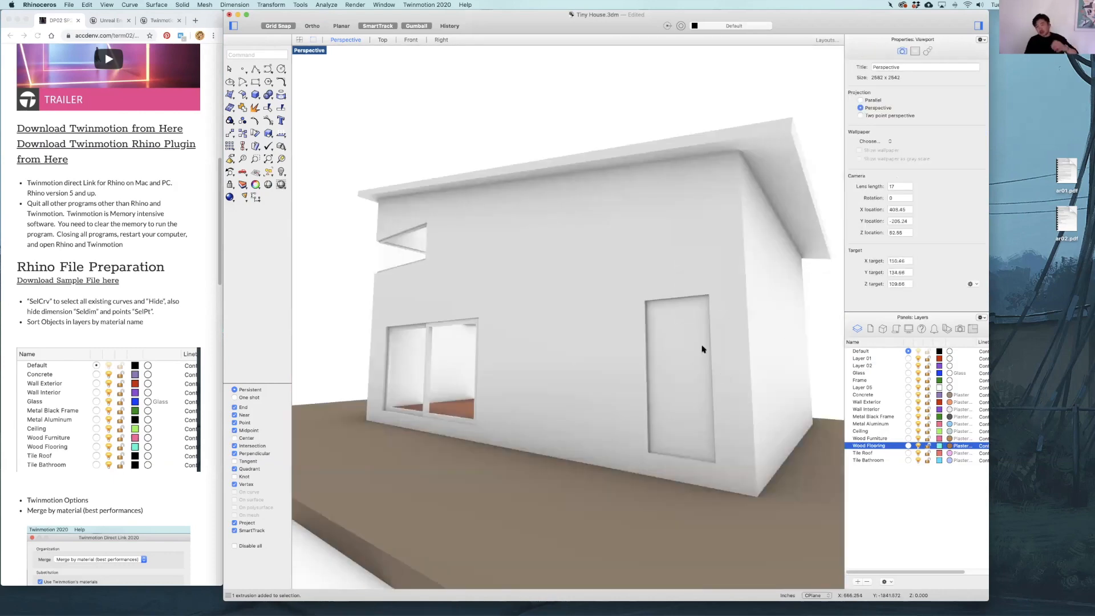
right_click_drag(787, 334, 709, 350)
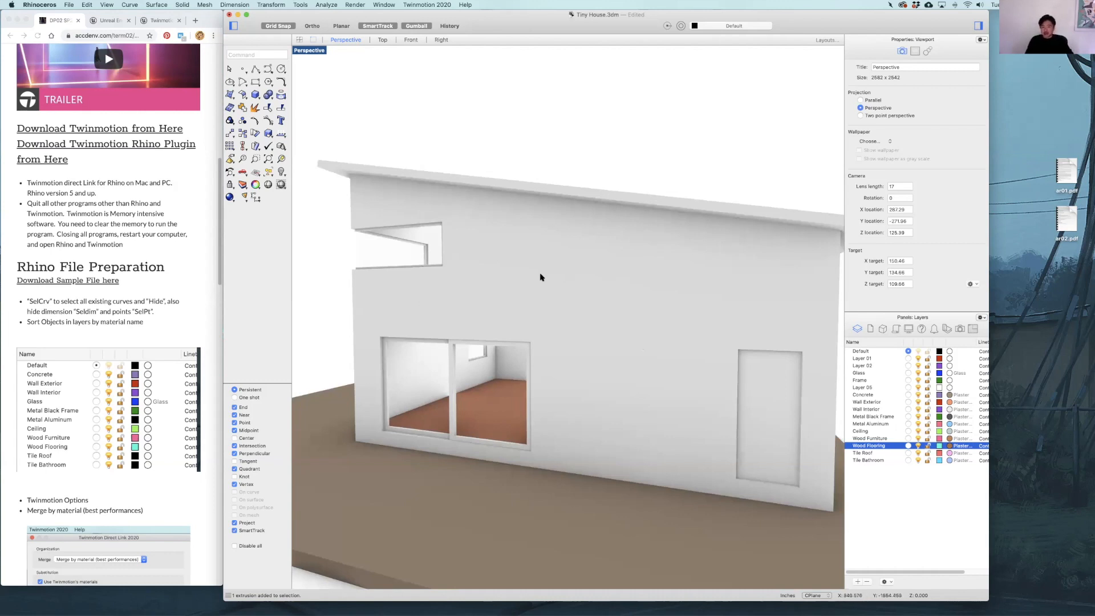
mouse_move(585, 279)
right_mouse_down()
mouse_move(623, 269)
mouse_move(528, 281)
mouse_move(573, 280)
right_mouse_up()
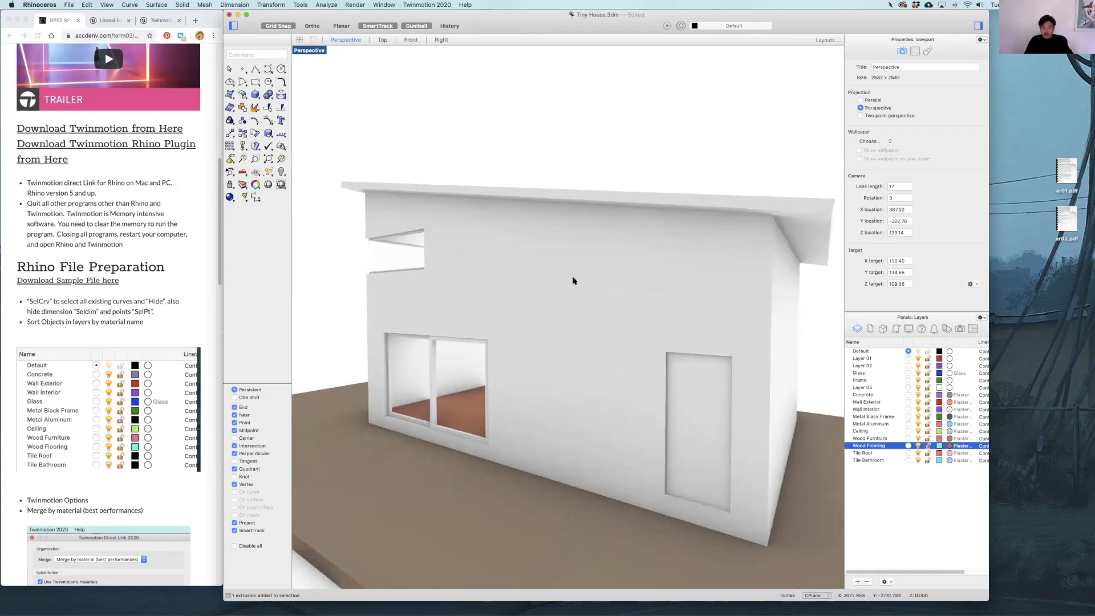
left_click(604, 278)
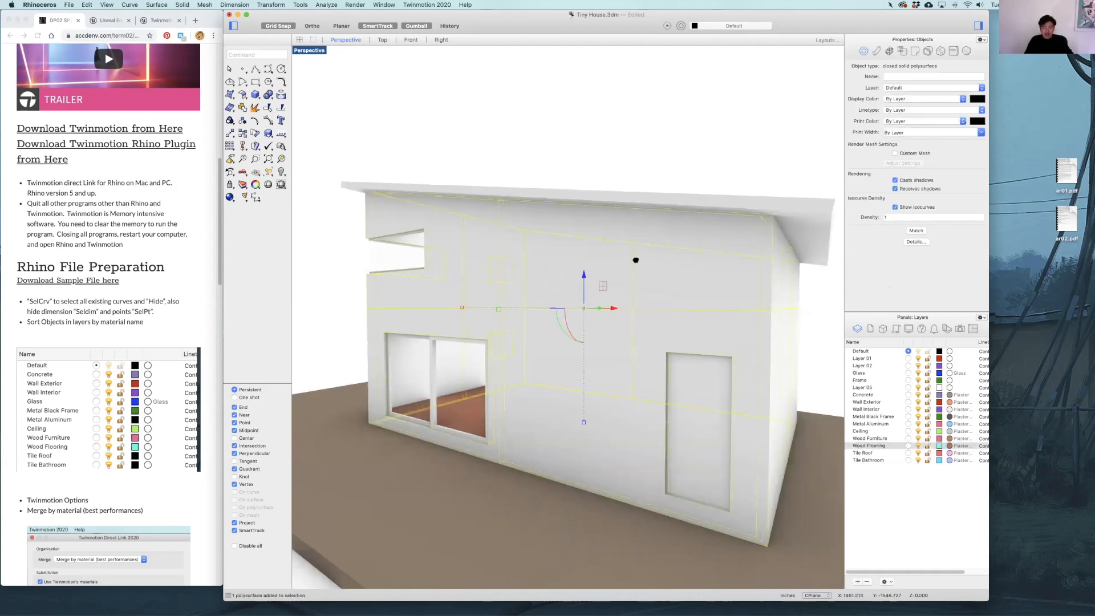
scroll(670, 234, "down", 2)
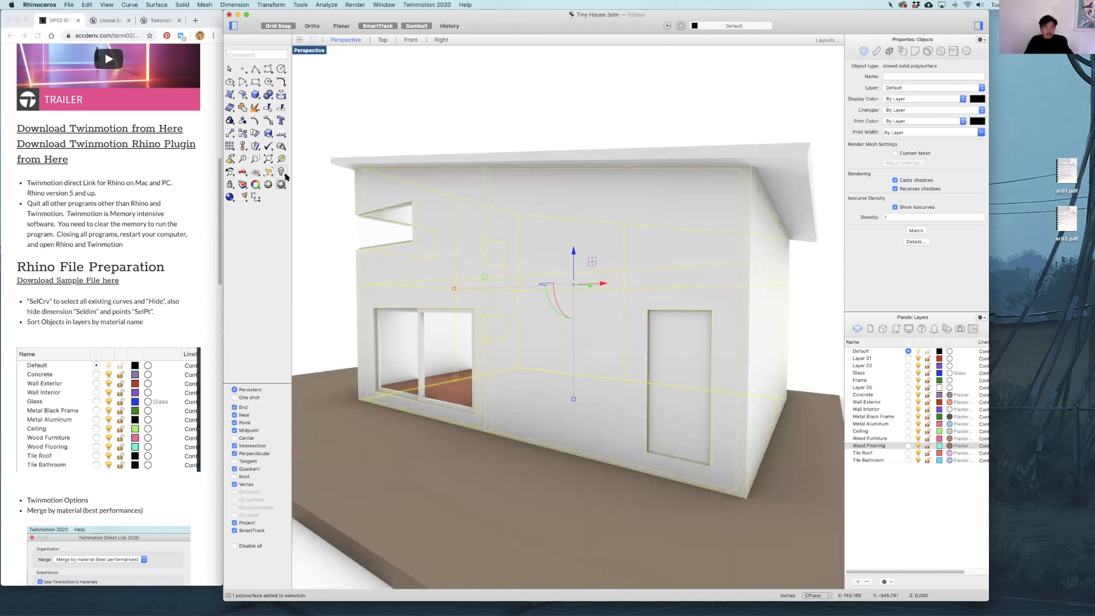
left_click(284, 175)
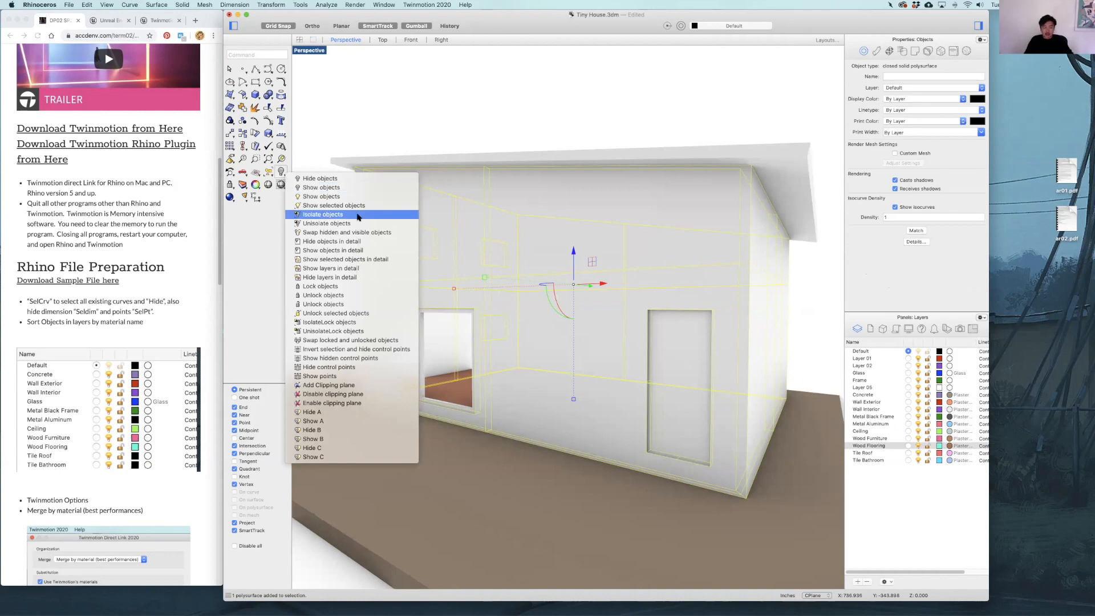
left_click(358, 215)
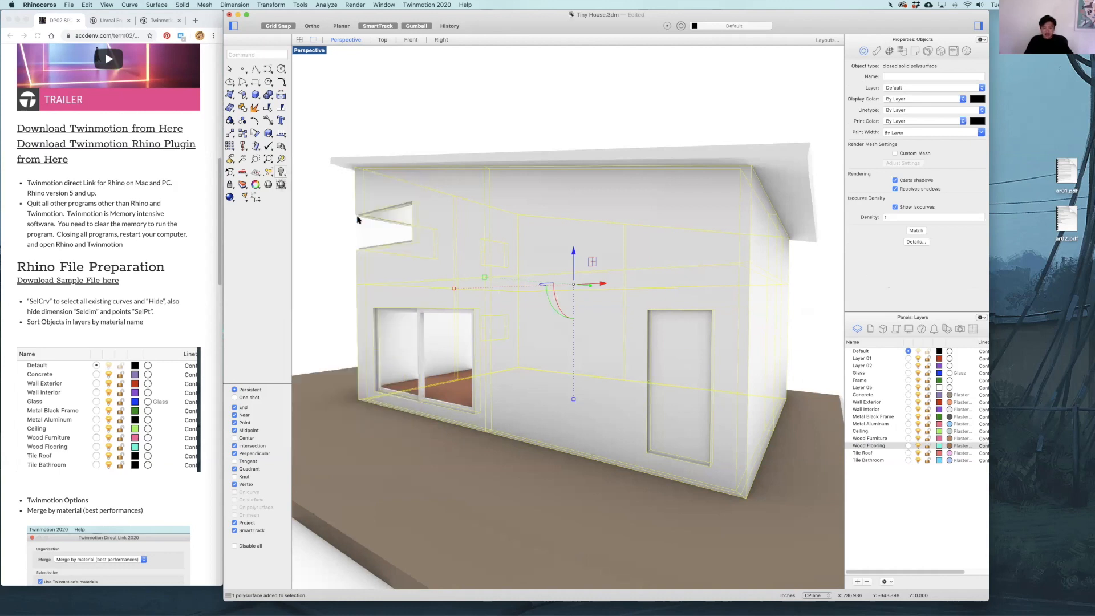
key("Escape")
Explode the isolated wall polysurface into separate surfaces
mouse_move(554, 201)
right_mouse_down()
mouse_move(565, 228)
mouse_move(597, 188)
mouse_move(553, 235)
mouse_move(532, 212)
mouse_move(566, 193)
mouse_move(565, 212)
right_mouse_up()
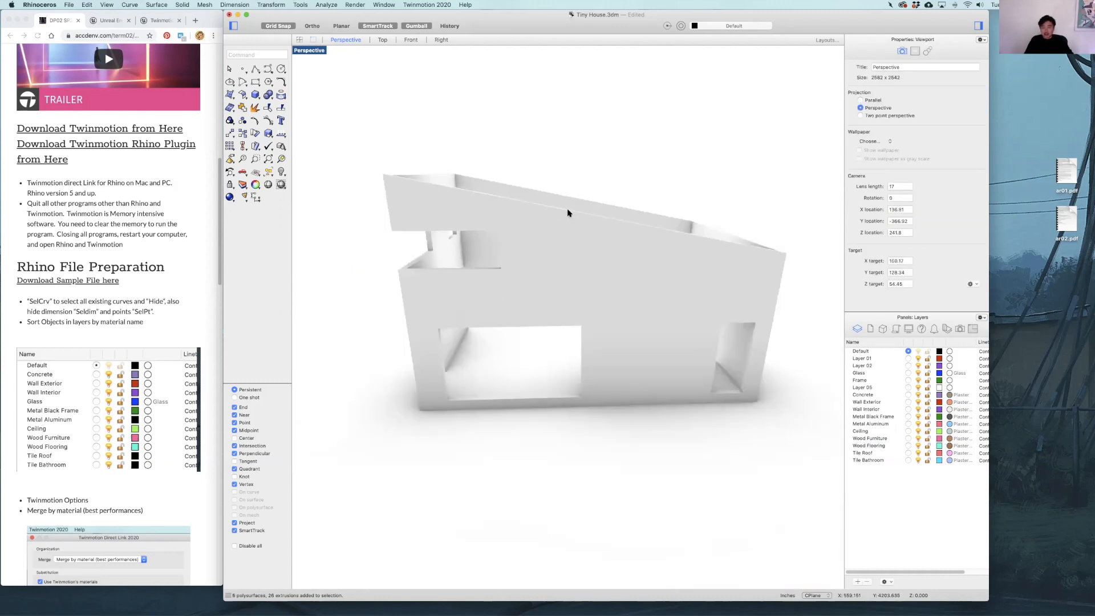
left_click(564, 212)
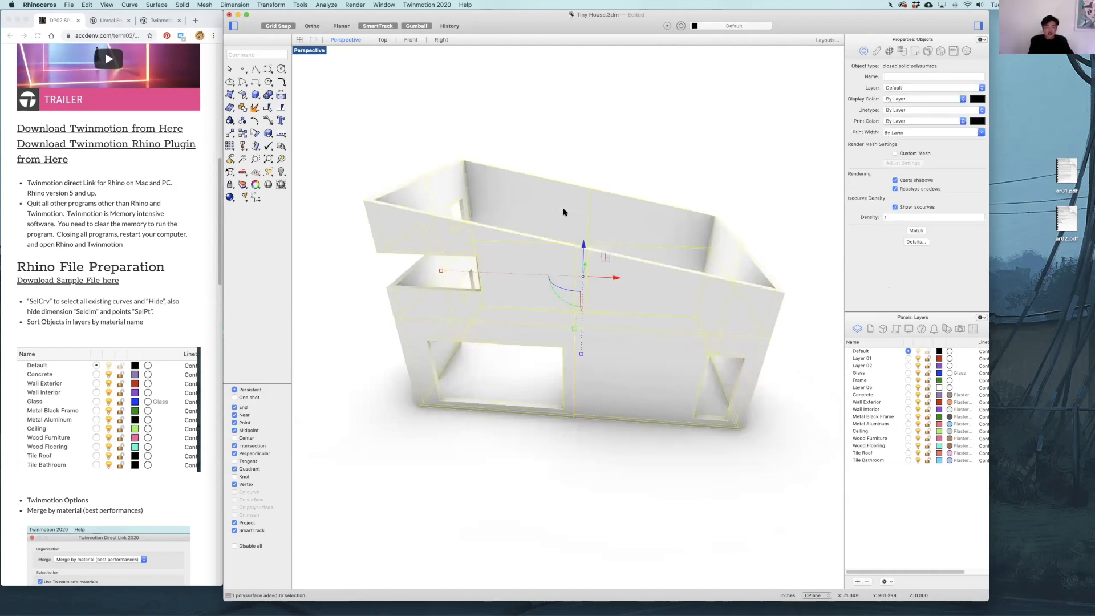
type("Explode")
key("Return")
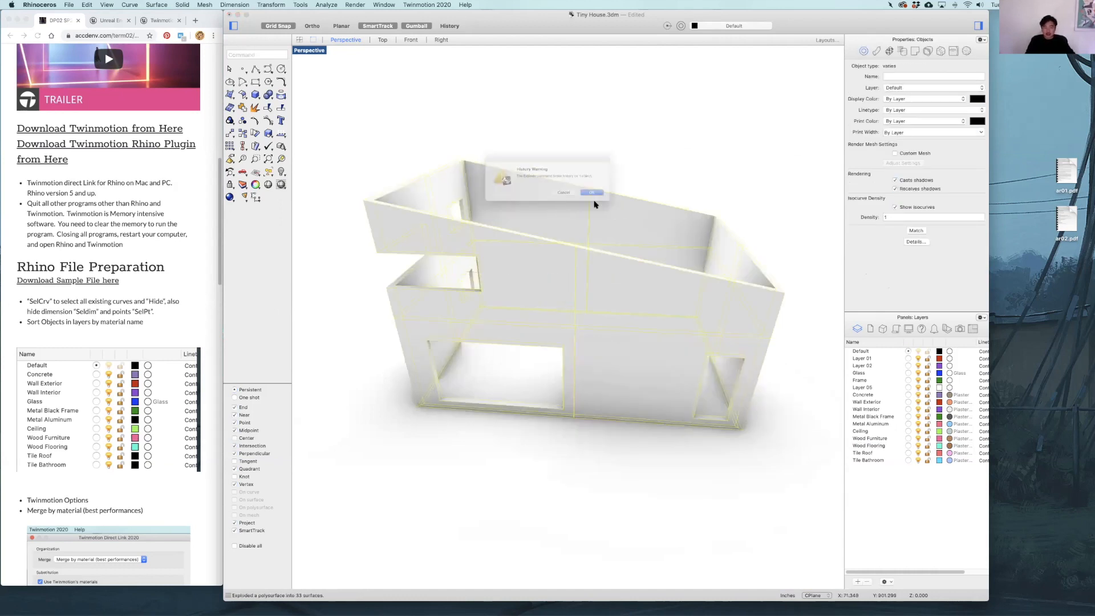
key("Return")
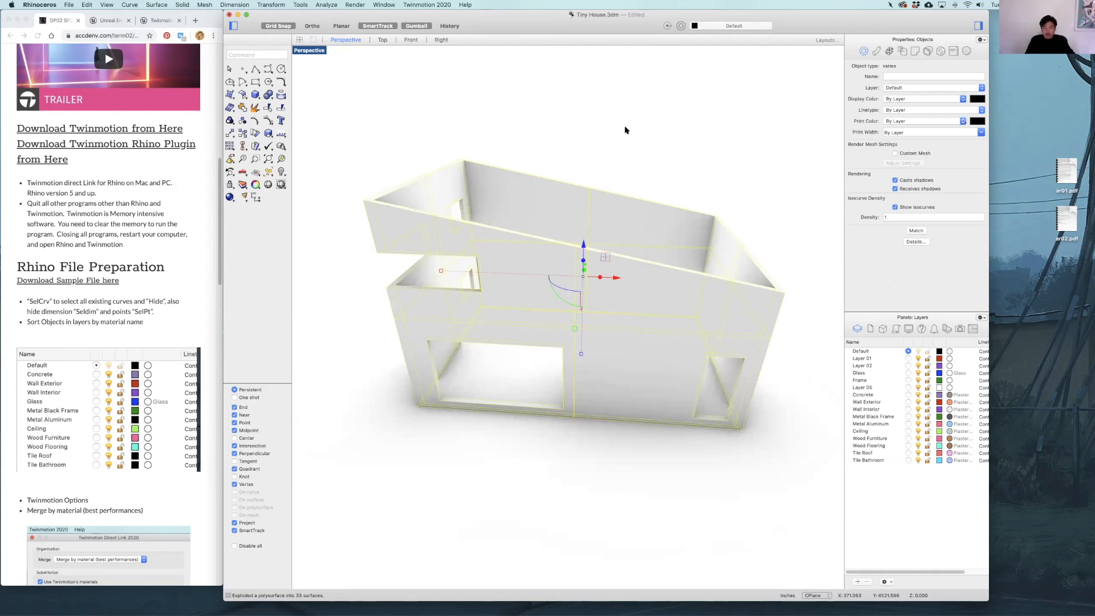
Select the outer wall faces on all four sides of the house and join them into one polysurface
left_click(562, 296)
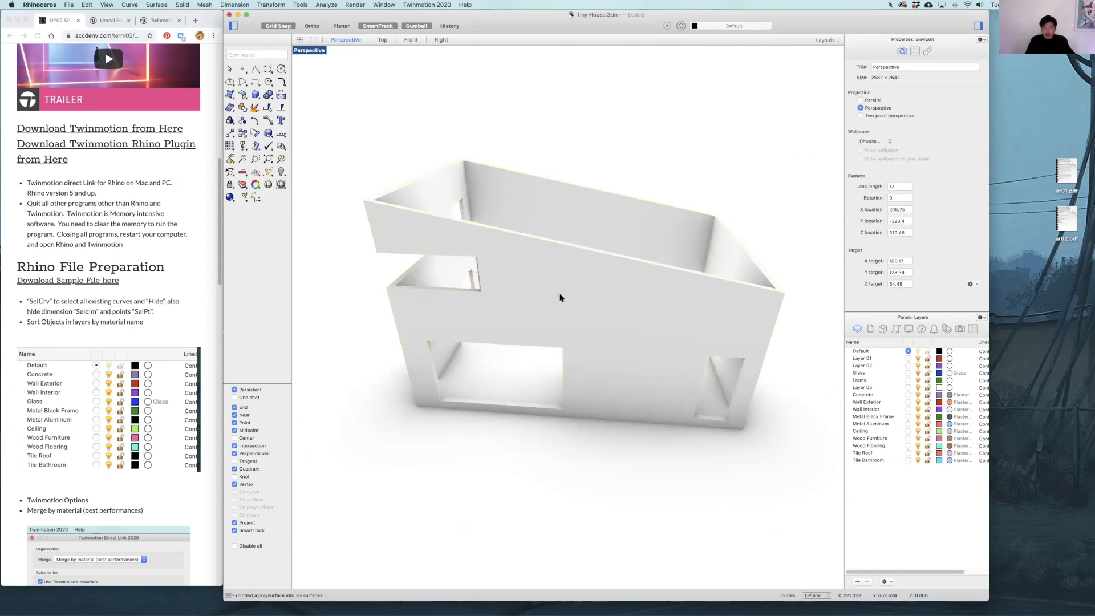
scroll(577, 278, "down", 3)
left_click(551, 292, "shift")
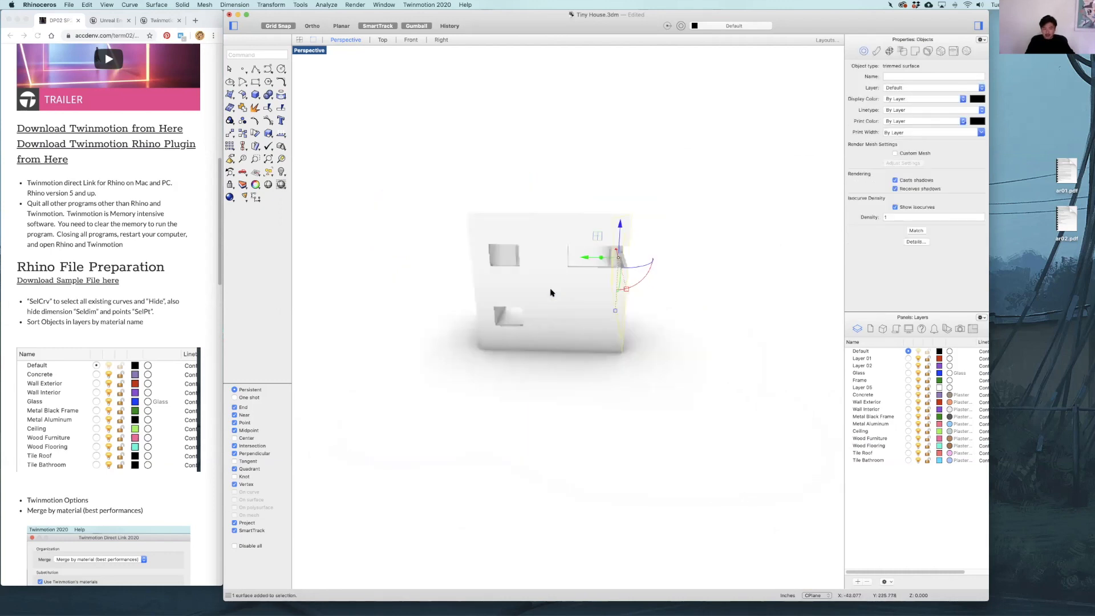
right_click_drag(531, 291, 479, 301)
left_click(481, 294, "shift")
left_click(658, 279, "shift")
key("super+j")
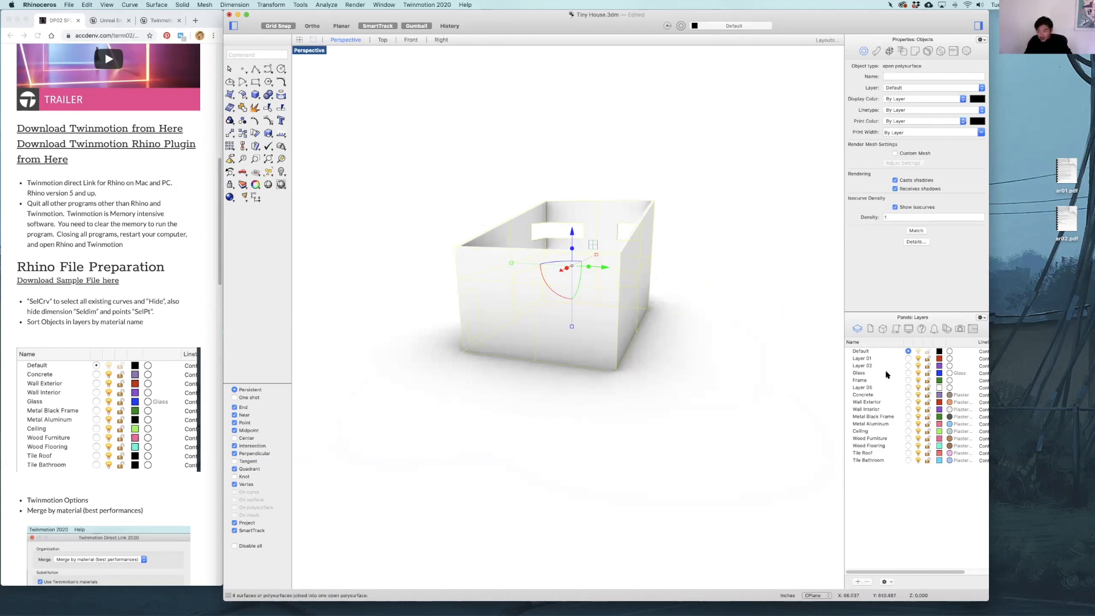
Move the joined outer wall faces to the Wall Exterior layer
left_click(887, 402)
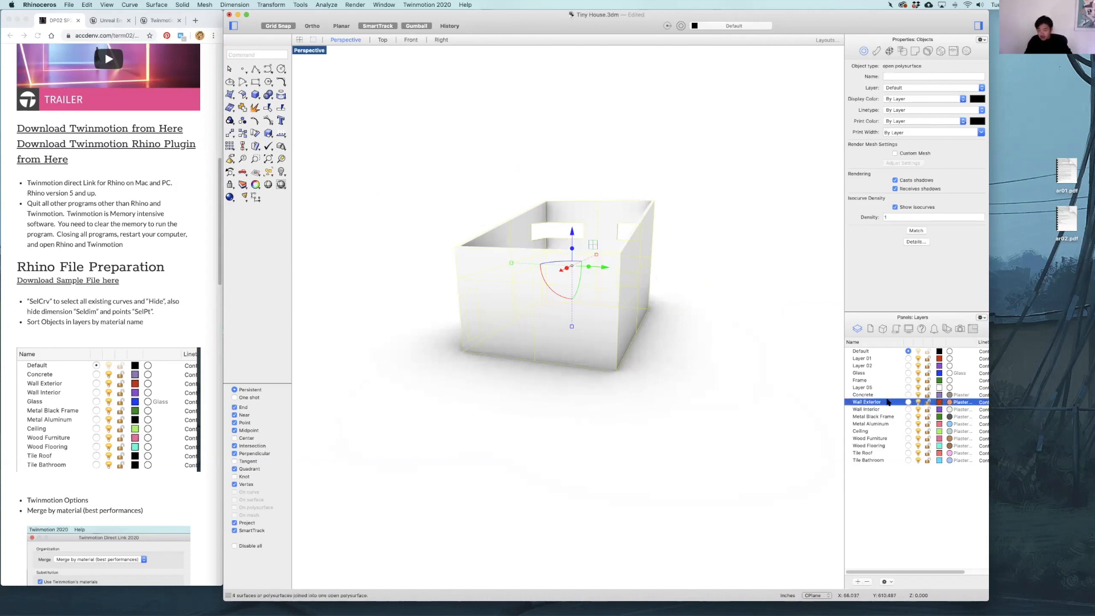
right_click(887, 402)
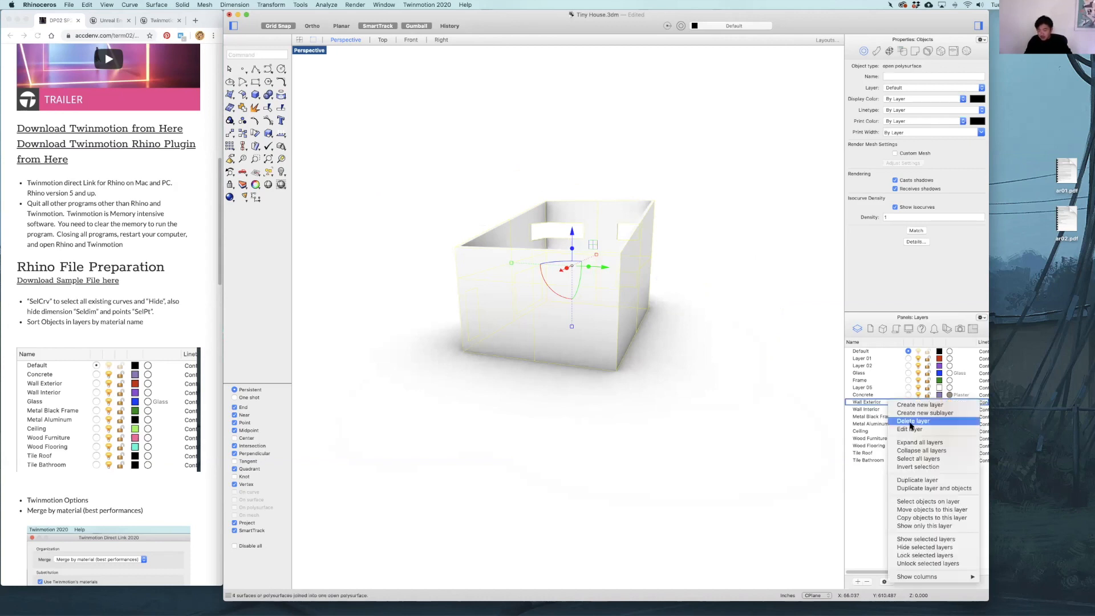
left_click(935, 510)
left_click(746, 361)
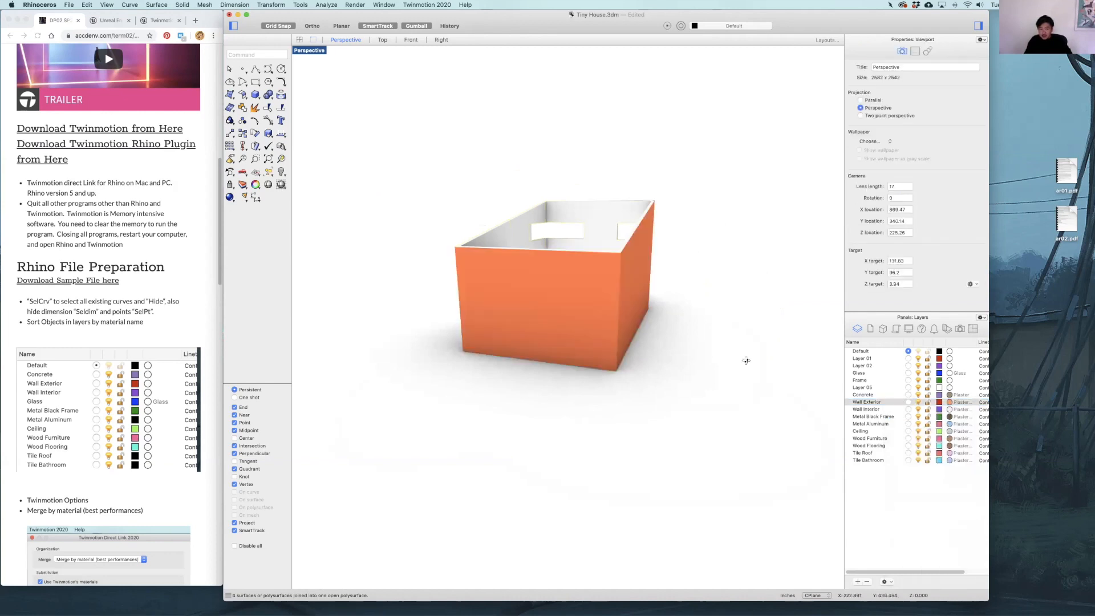
Hide the exterior wall polysurface, leaving the remaining wall surfaces
right_click_drag(696, 384, 615, 375)
key("super+a")
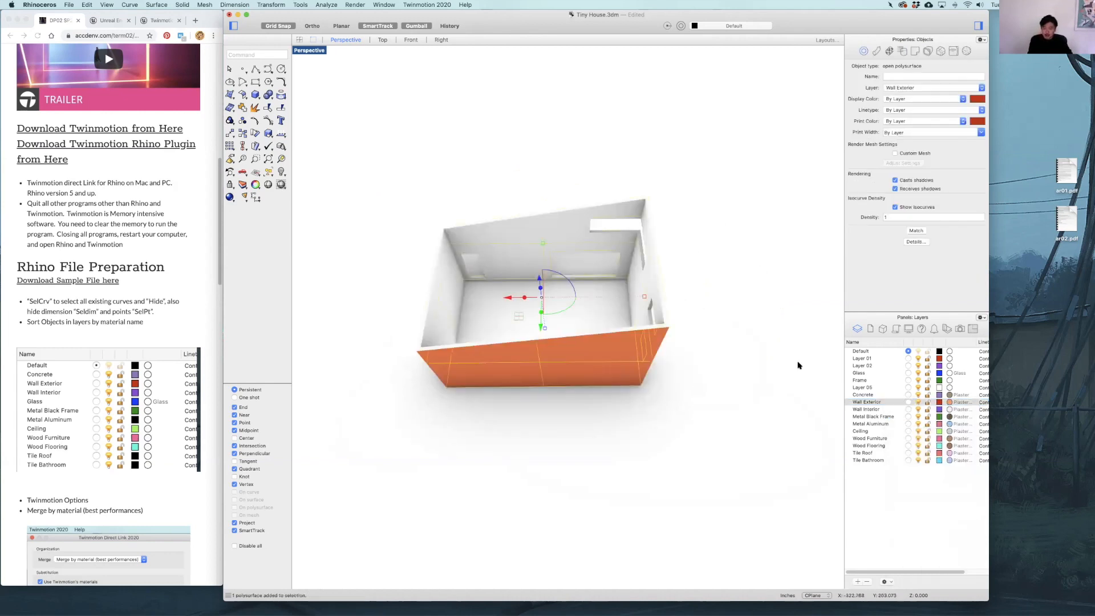
type("hide")
key("Return")
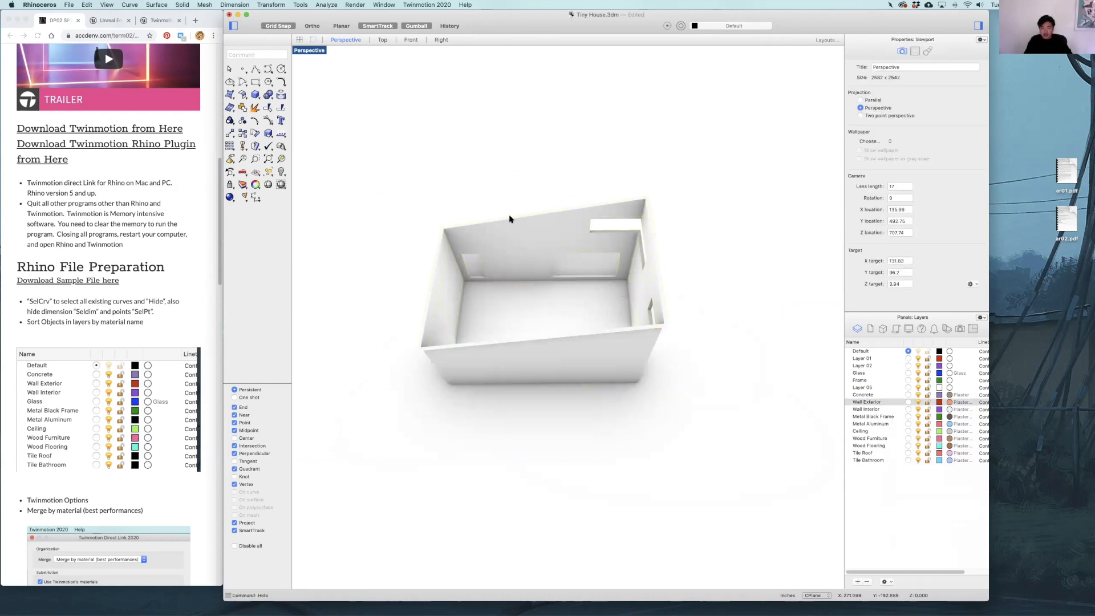
Join all the remaining wall surfaces into one polysurface and move it to the Wall Interior layer
left_click_drag(393, 161, 713, 410)
key("super+j")
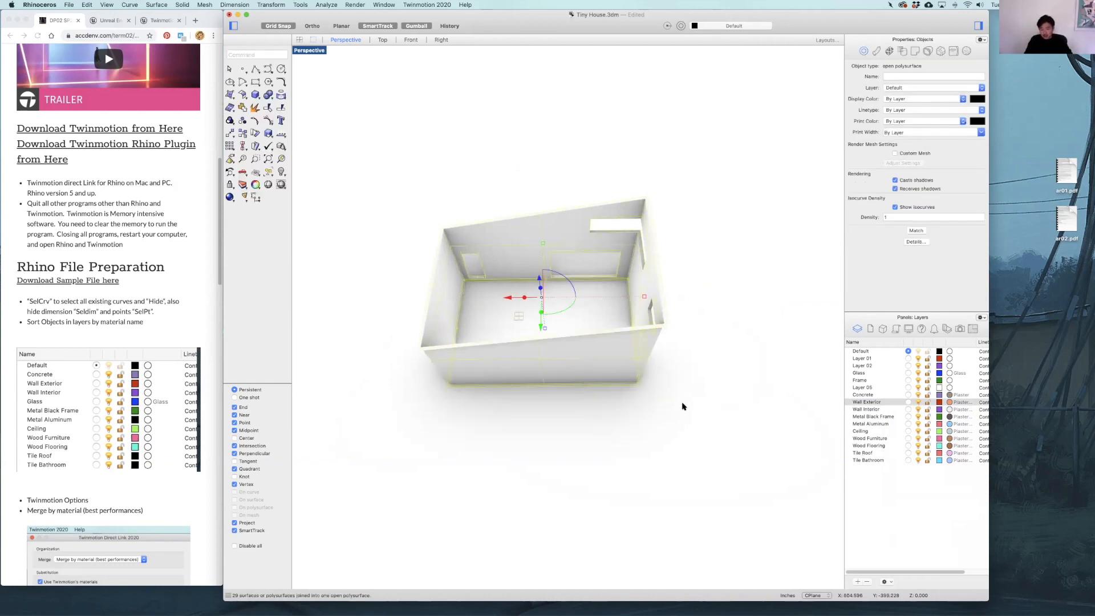
left_click(668, 342)
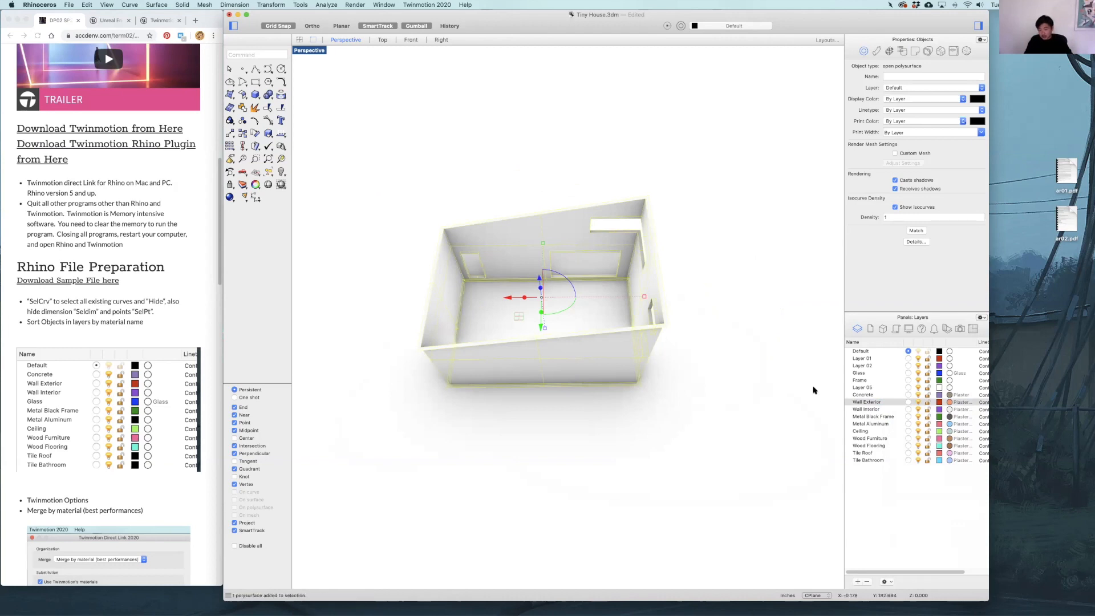
right_click(874, 410)
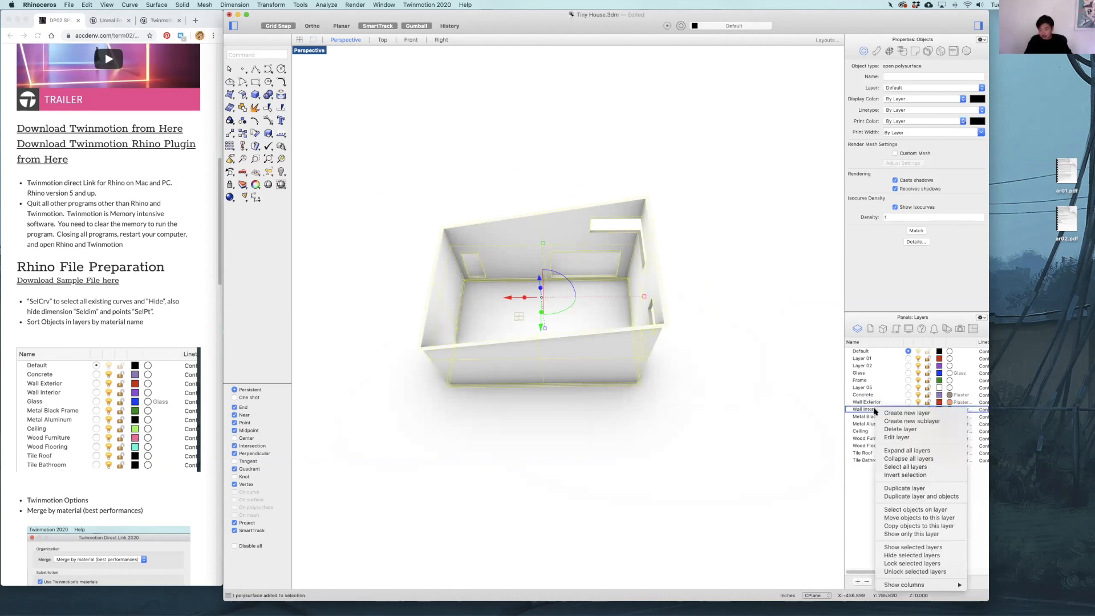
left_click(898, 521)
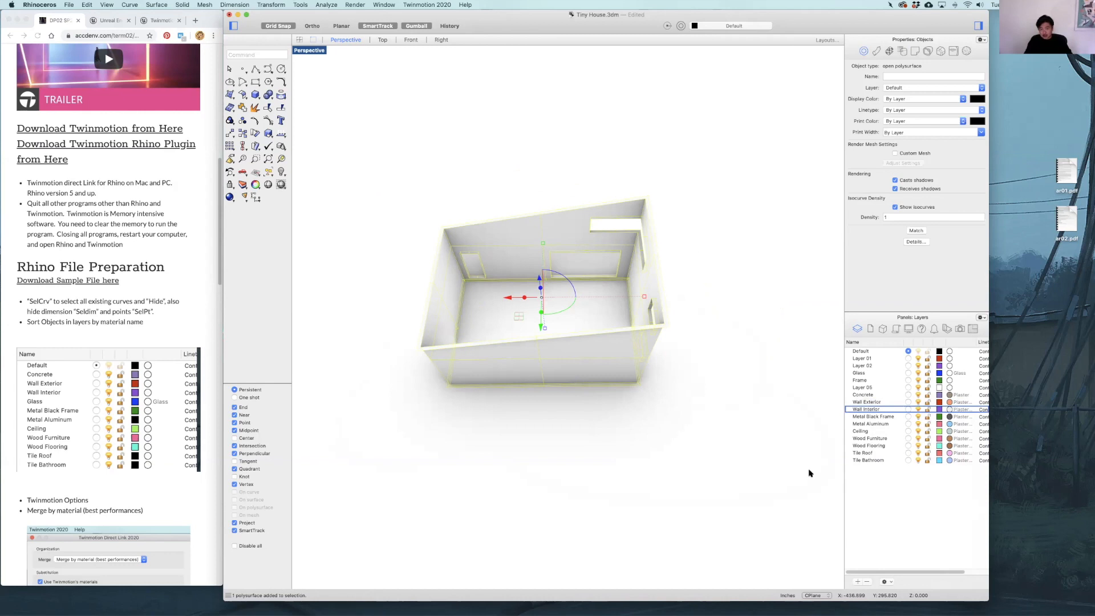
left_click(669, 411)
Explode the interior wall polysurface back into separate surfaces and clear the selection
right_click_drag(669, 411, 601, 325)
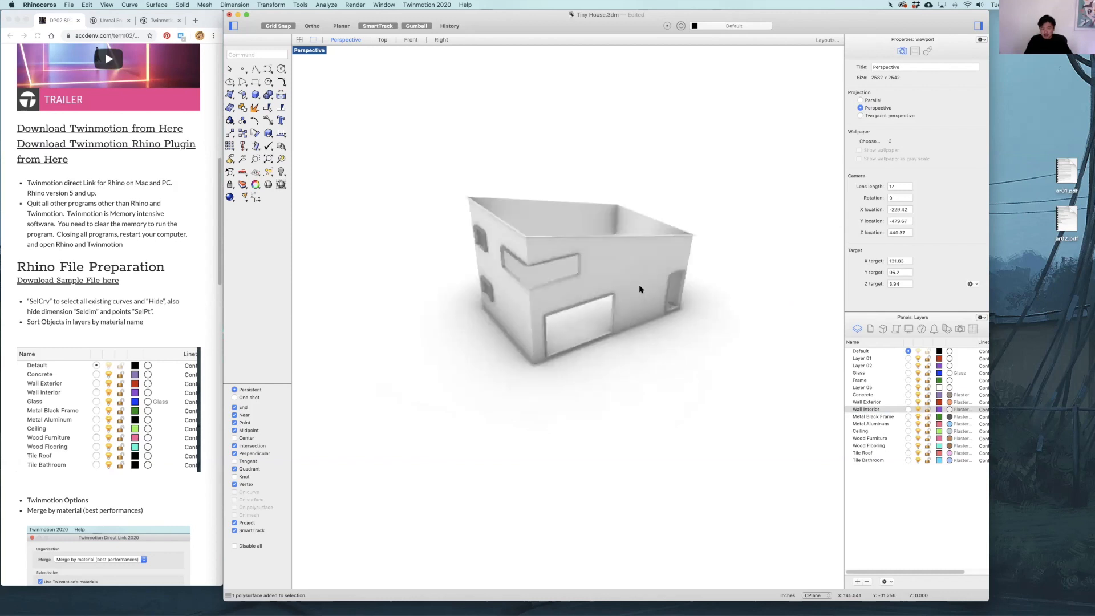
left_click(640, 287)
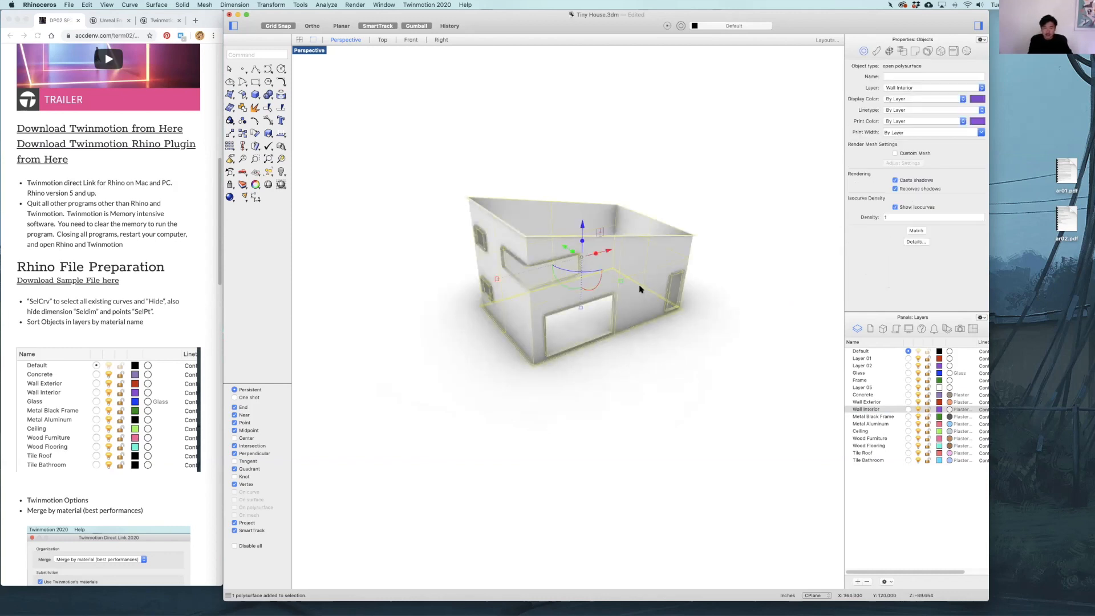
type("exp")
key("Return")
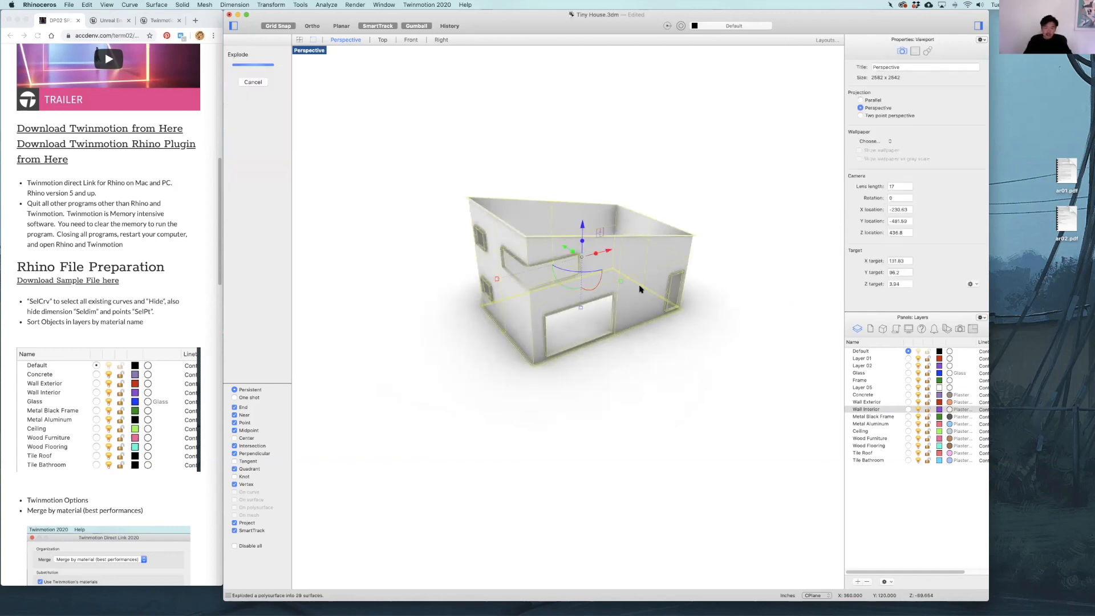
key("Escape")
Join the surfaces lining the window and door openings and move them to the Wall Exterior layer
right_click_drag(539, 239, 299, 53)
key("ctrl+m")
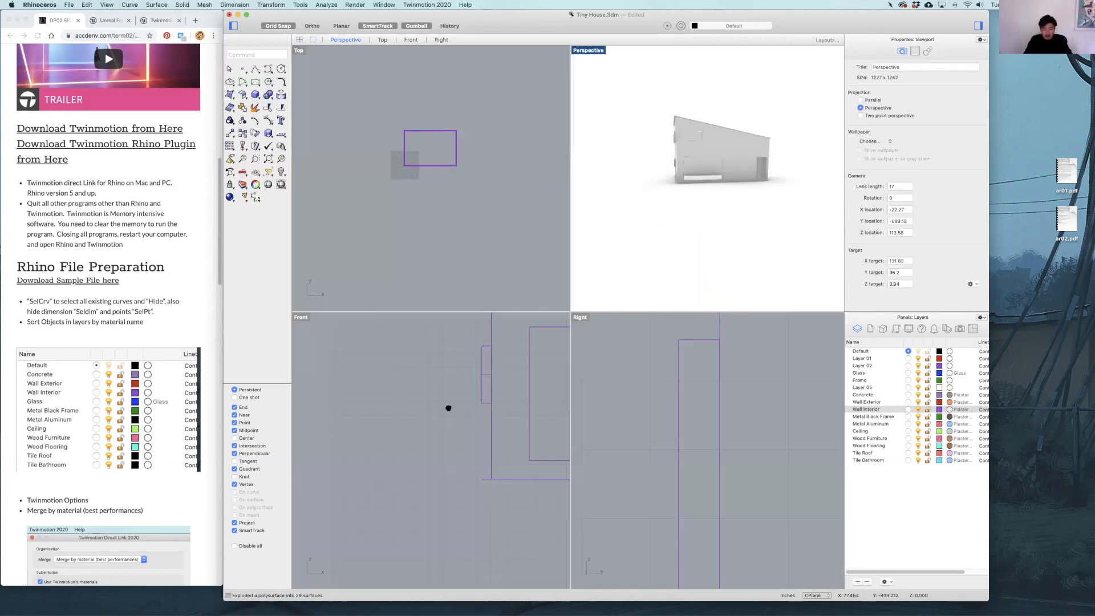
right_click_drag(449, 407, 375, 378)
scroll(375, 378, "down", 10)
left_click_drag(375, 357, 547, 444)
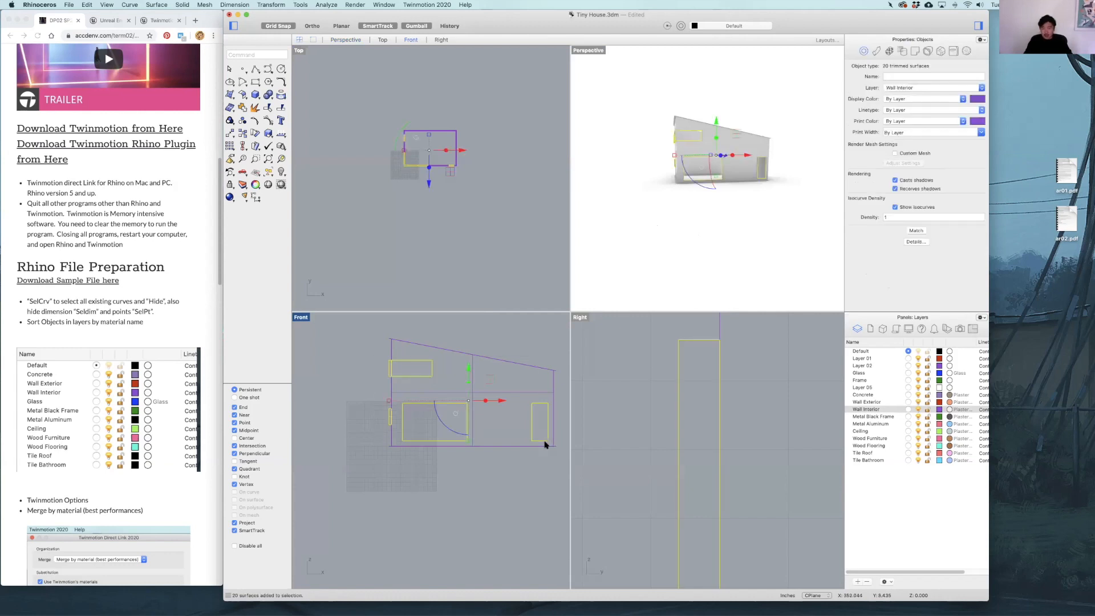
right_click_drag(709, 178, 749, 217)
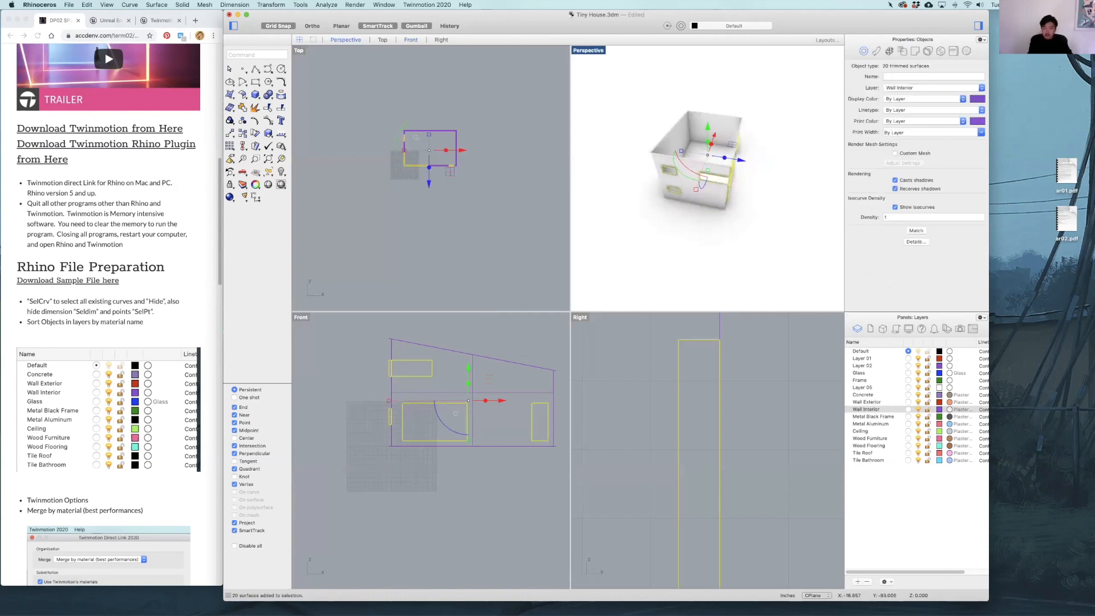
key("super+j")
right_click(873, 403)
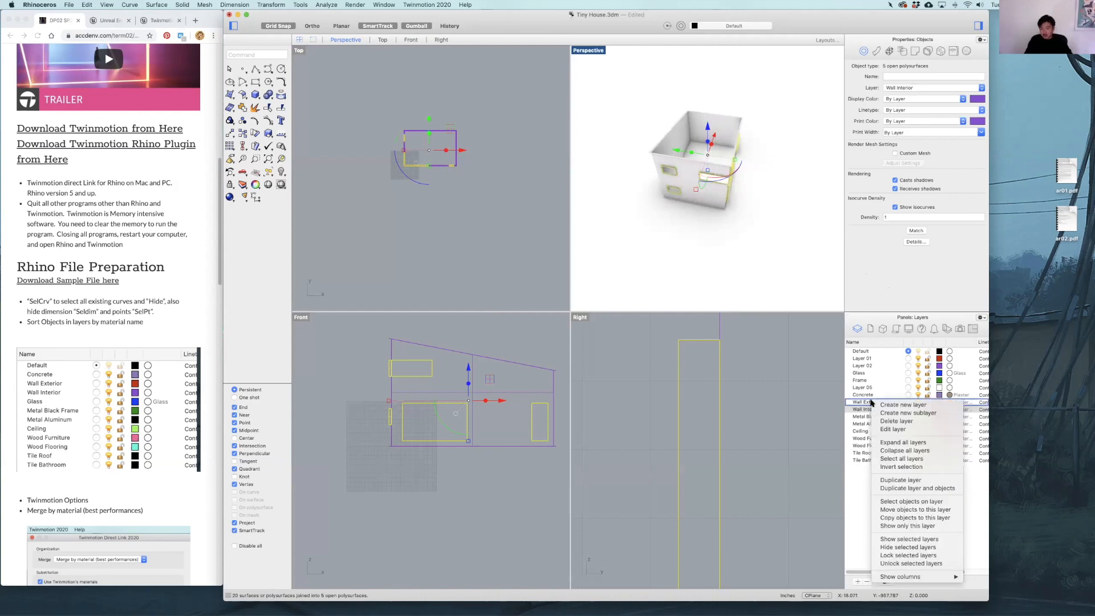
left_click(912, 509)
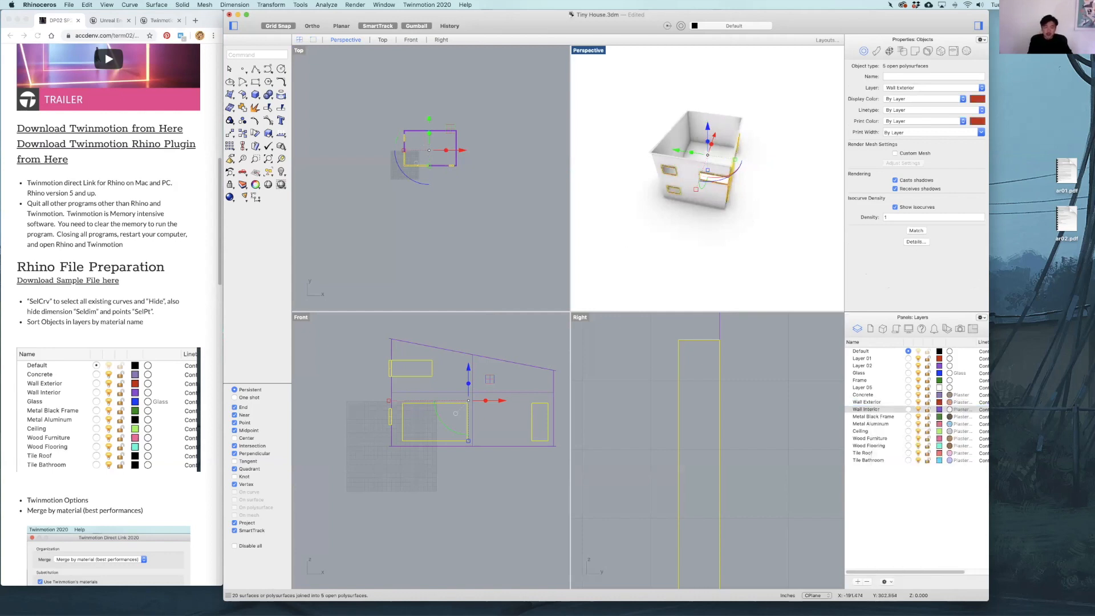
Hide the joined opening surfaces and join all the remaining interior wall surfaces
key("super+h")
left_click(388, 128)
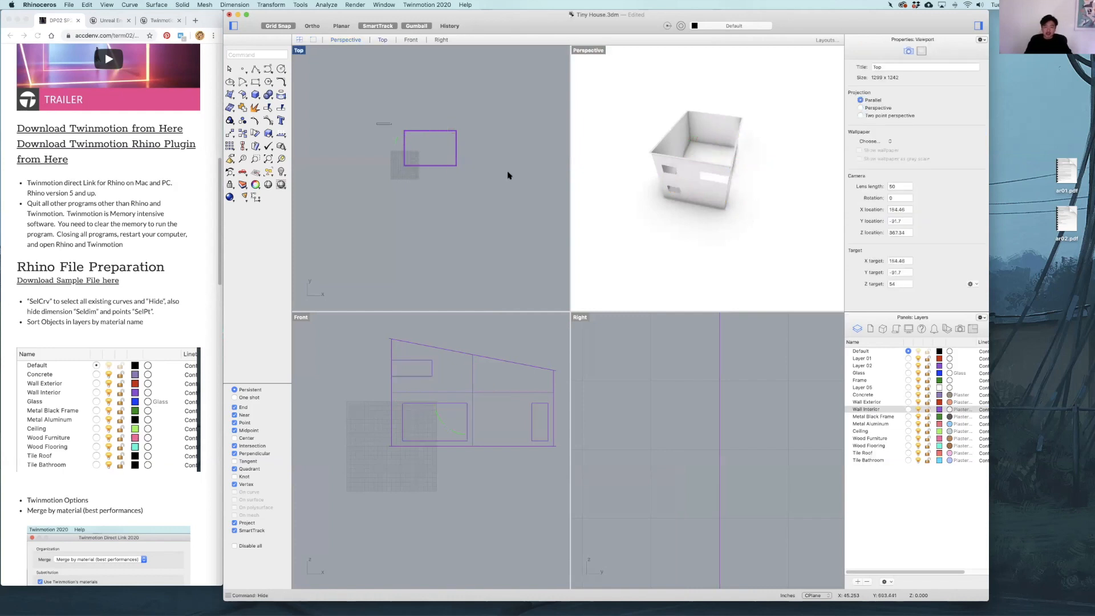
key("super+a")
key("super+j")
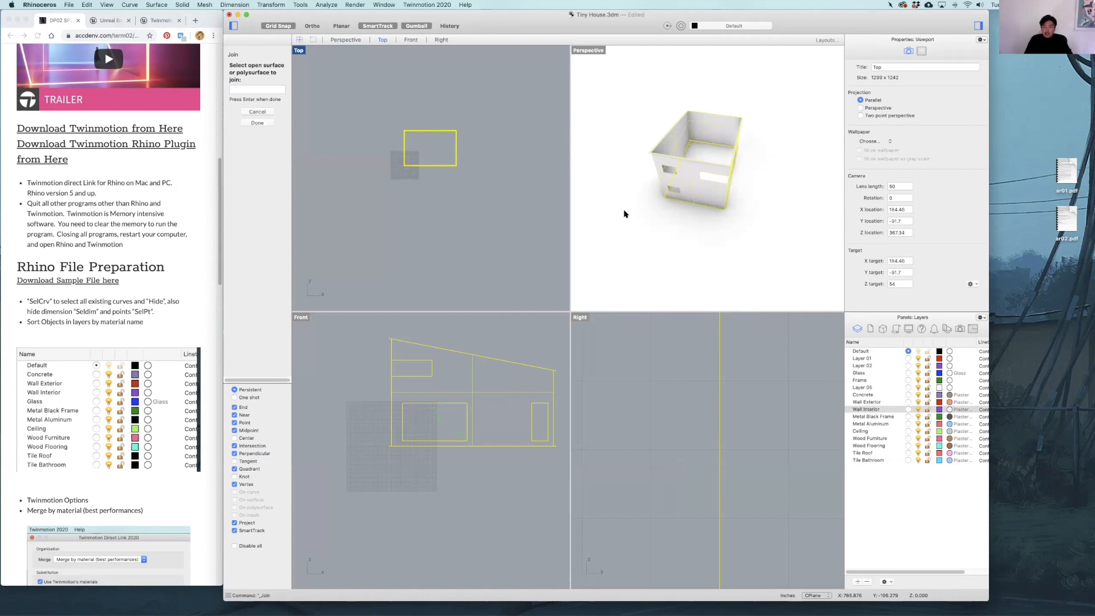
right_click_drag(626, 214, 739, 122)
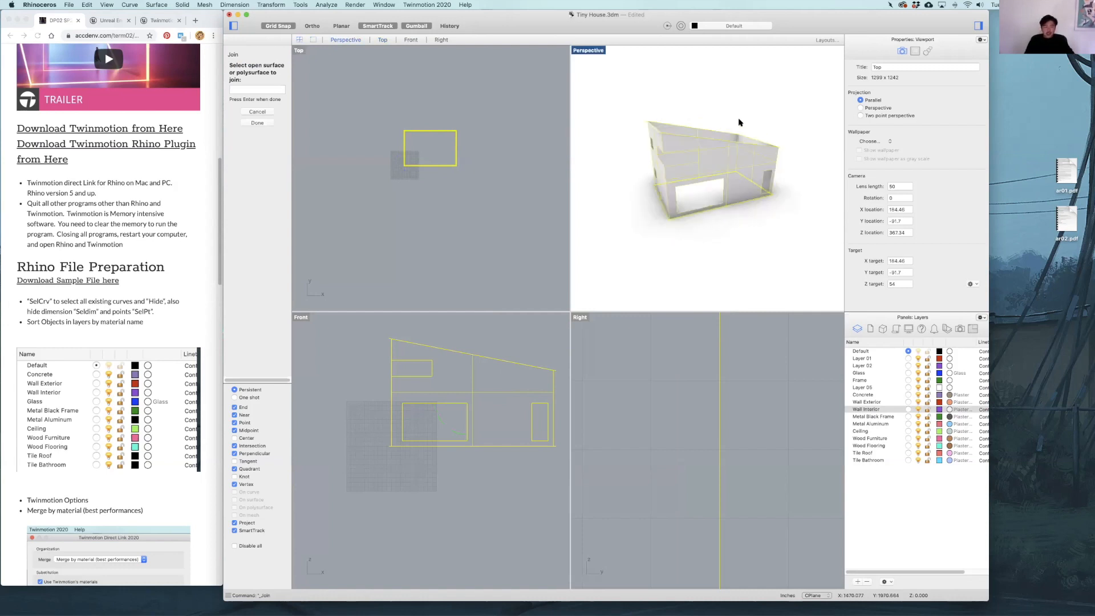
key("Return")
key("Escape")
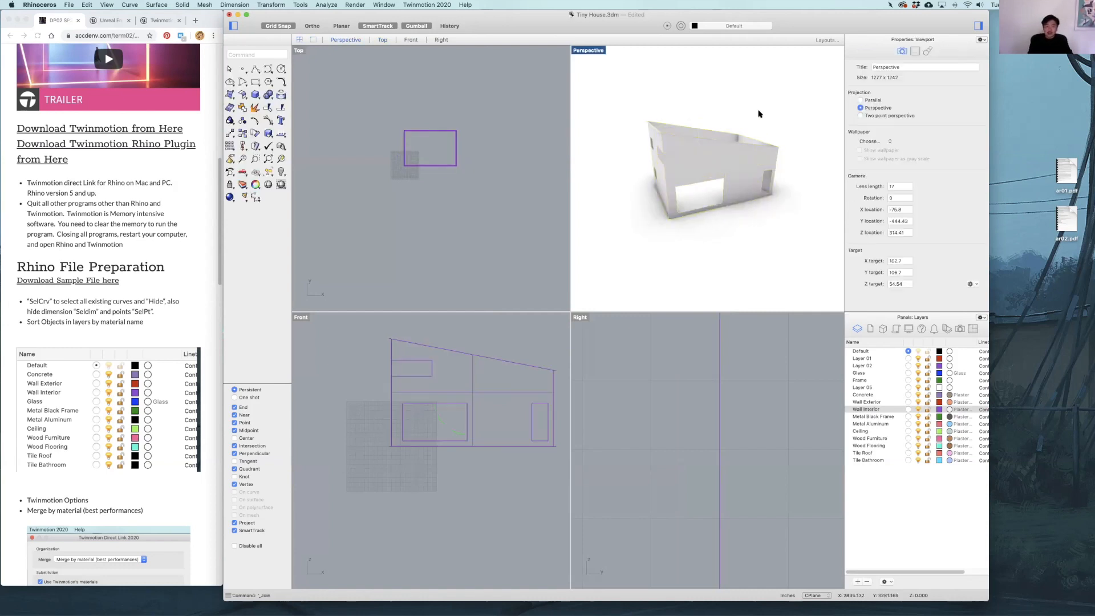
Bring back only the hidden roof with ShowSelected
type("ShowSelected")
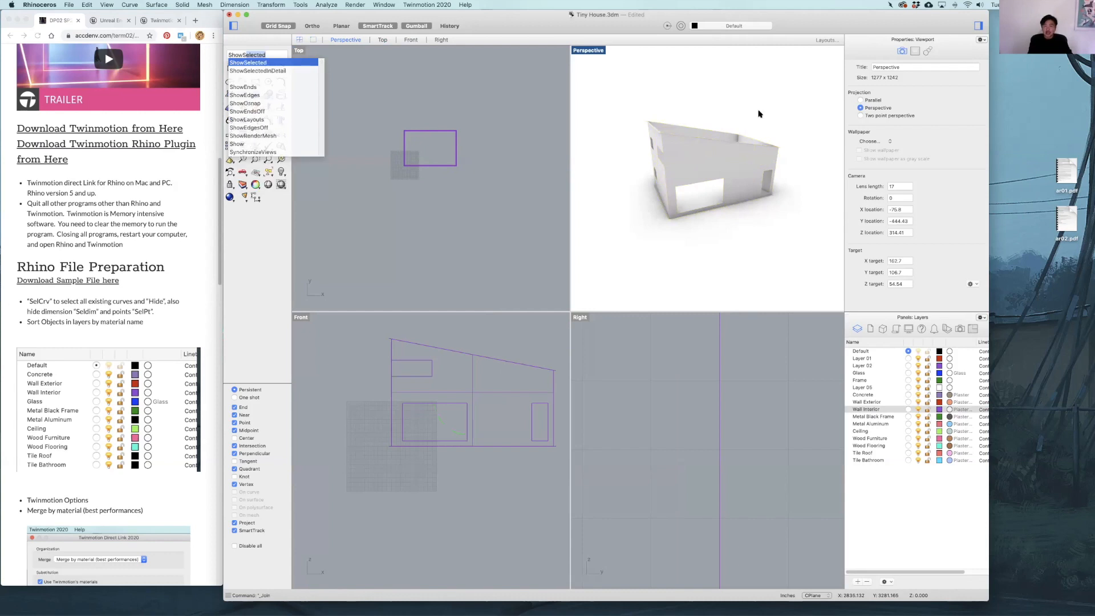
key("Return")
scroll(659, 148, "up", 5)
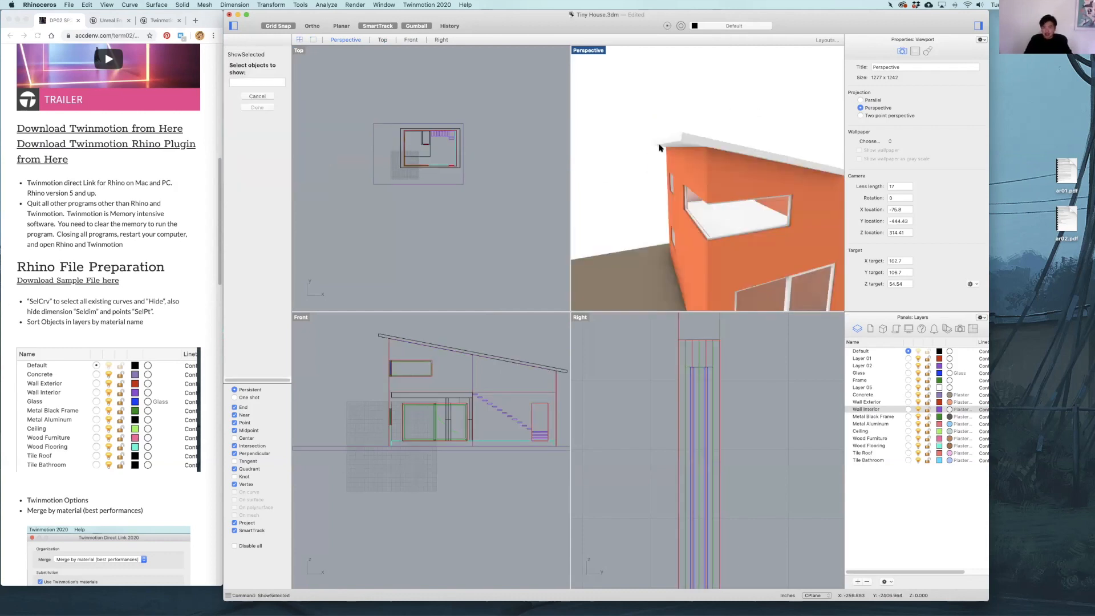
left_click(691, 140)
key("Return")
right_click_drag(691, 139, 709, 104)
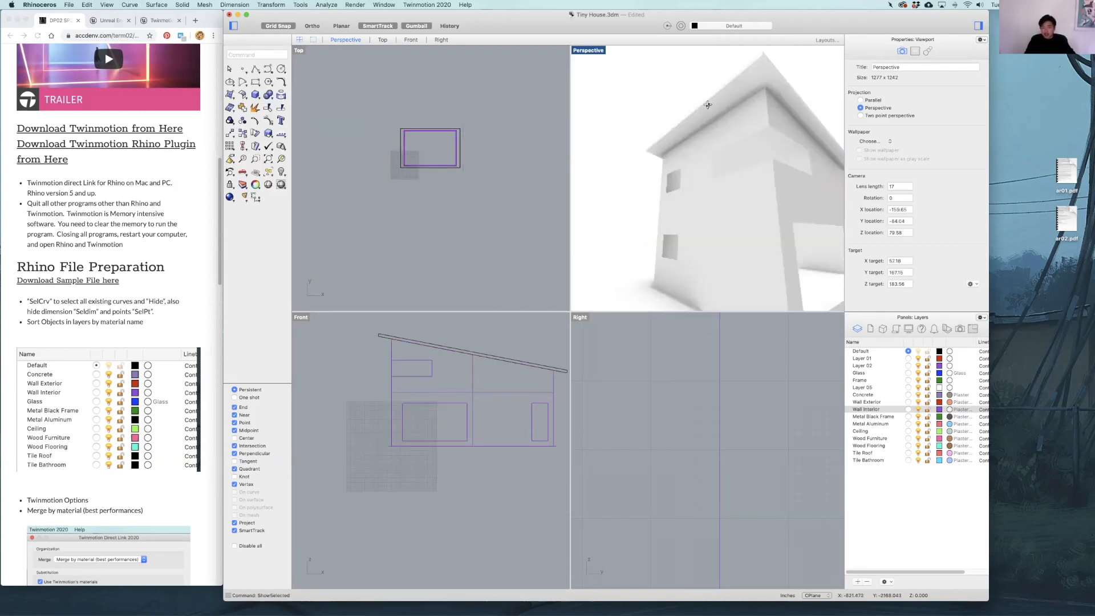
Examine where the interior walls meet the roof from outside and from below
left_click(716, 146)
scroll(716, 147, "down", 4)
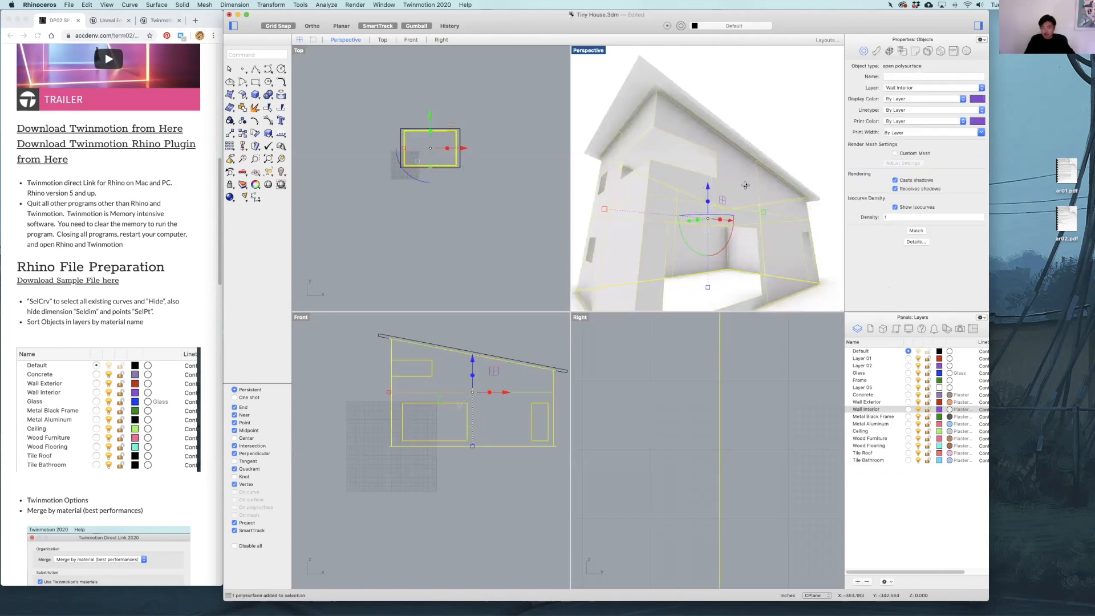
right_click_drag(745, 186, 677, 164)
right_click_drag(633, 90, 696, 116)
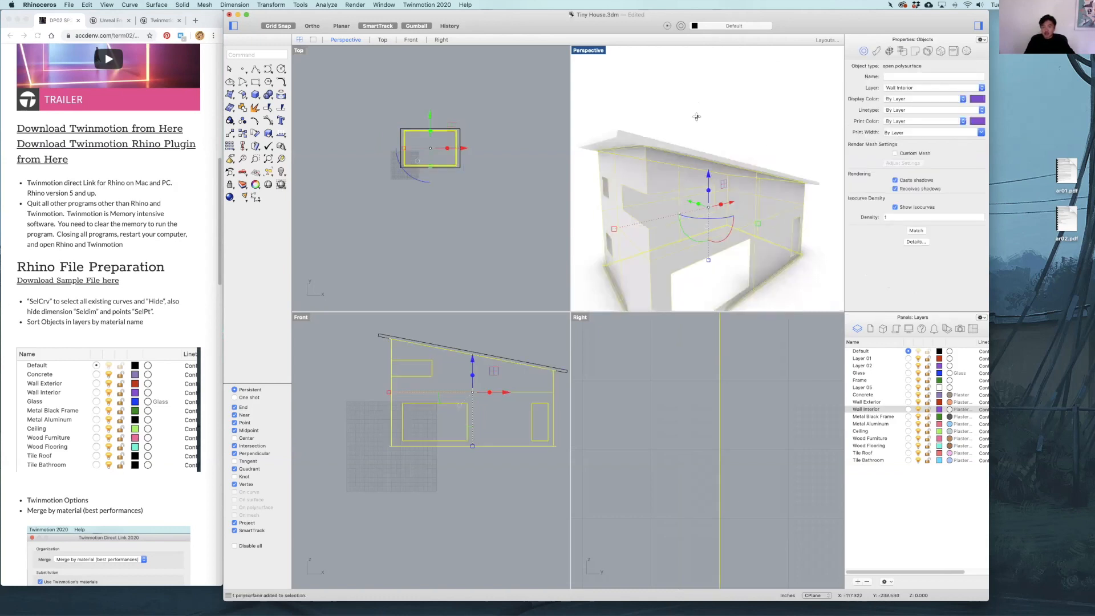
scroll(759, 119, "up", 3)
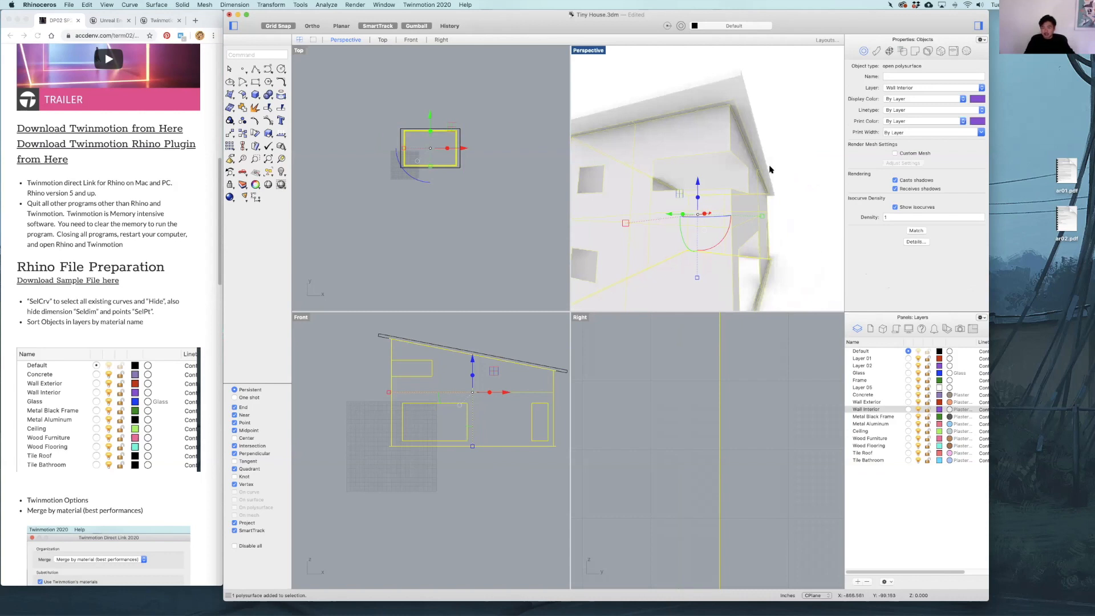
right_click_drag(736, 185, 685, 179)
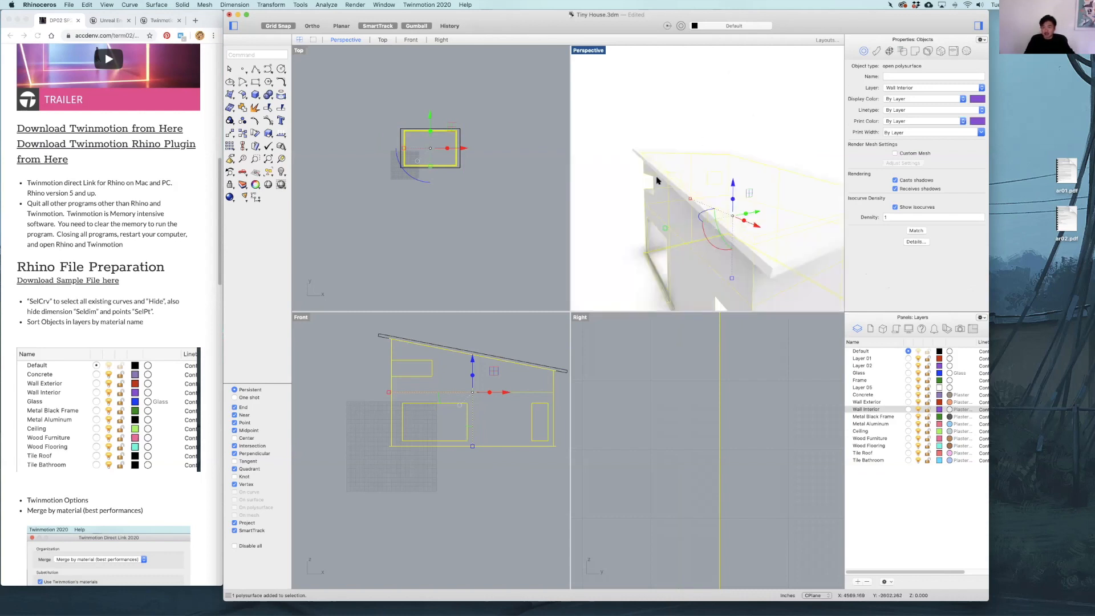
left_click(709, 146)
scroll(709, 157, "up", 5)
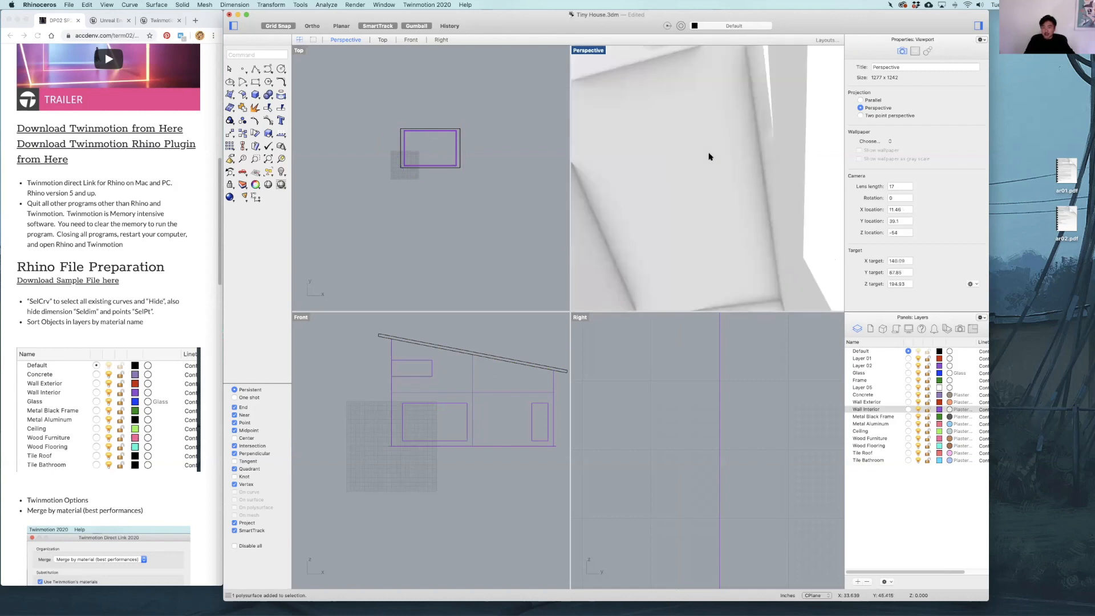
mouse_move(685, 176)
right_mouse_down()
mouse_move(712, 189)
mouse_move(690, 166)
right_mouse_up()
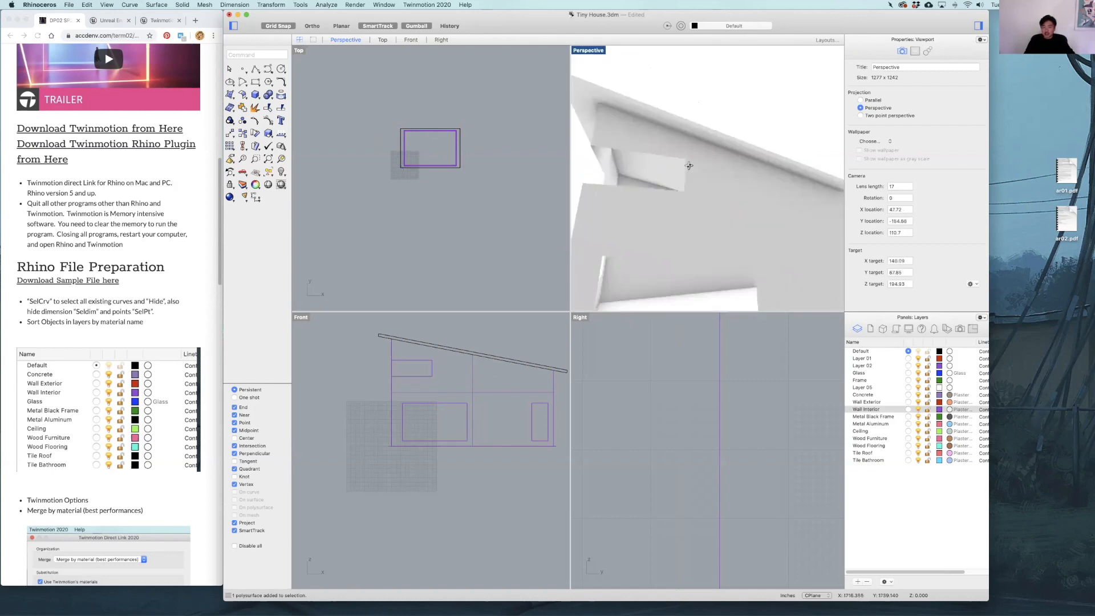
scroll(729, 165, "down", 5)
Split the roof using the interior wall polysurface as the cutting object
left_click(675, 124)
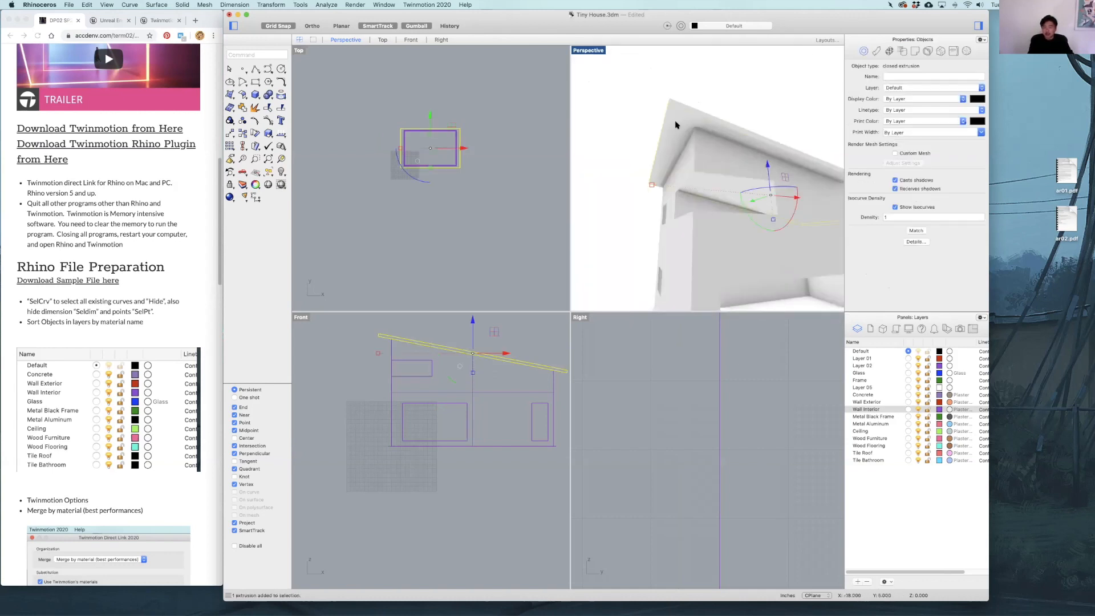
type("sp")
key("Return")
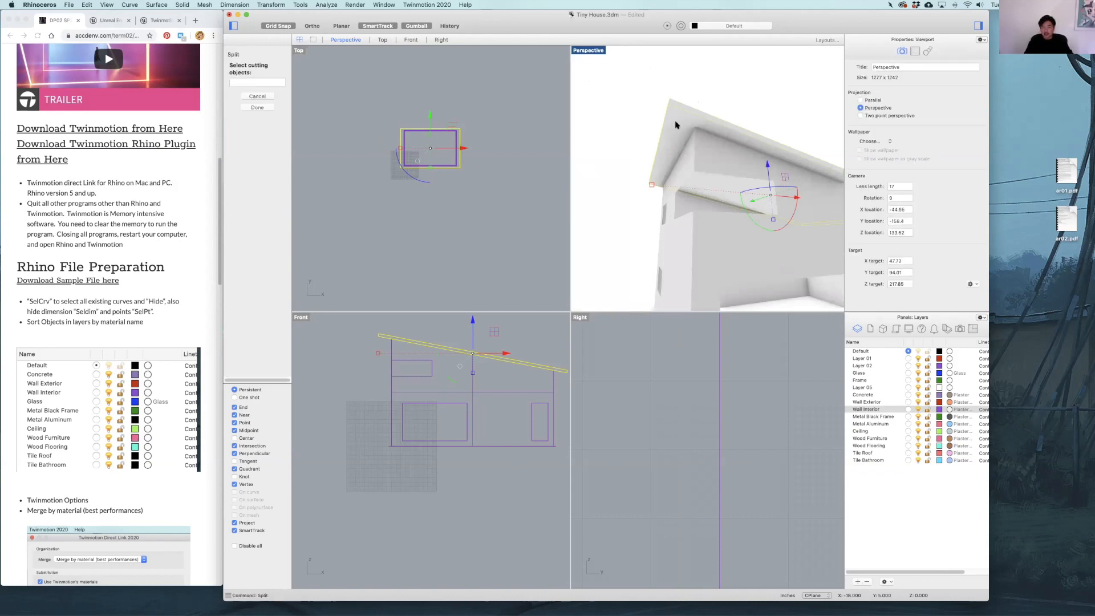
left_click(703, 238)
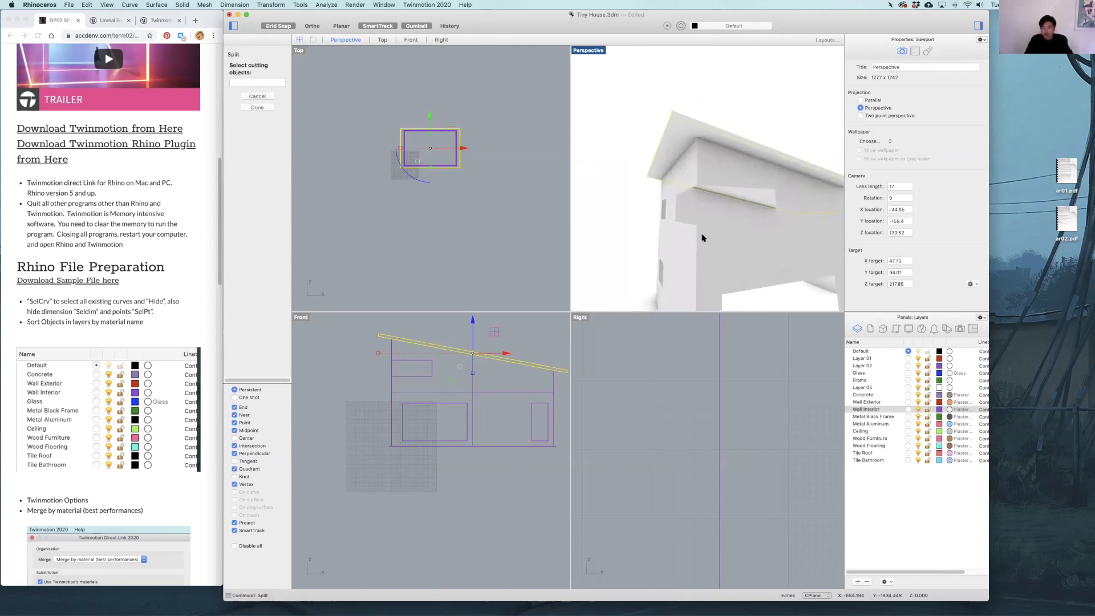
key("Return")
Move the outer roof polysurface to the Metal Black Frame layer and clear the selection
right_click_drag(710, 228, 733, 122)
left_click(733, 122)
scroll(720, 158, "up", 3)
scroll(769, 190, "down", 3)
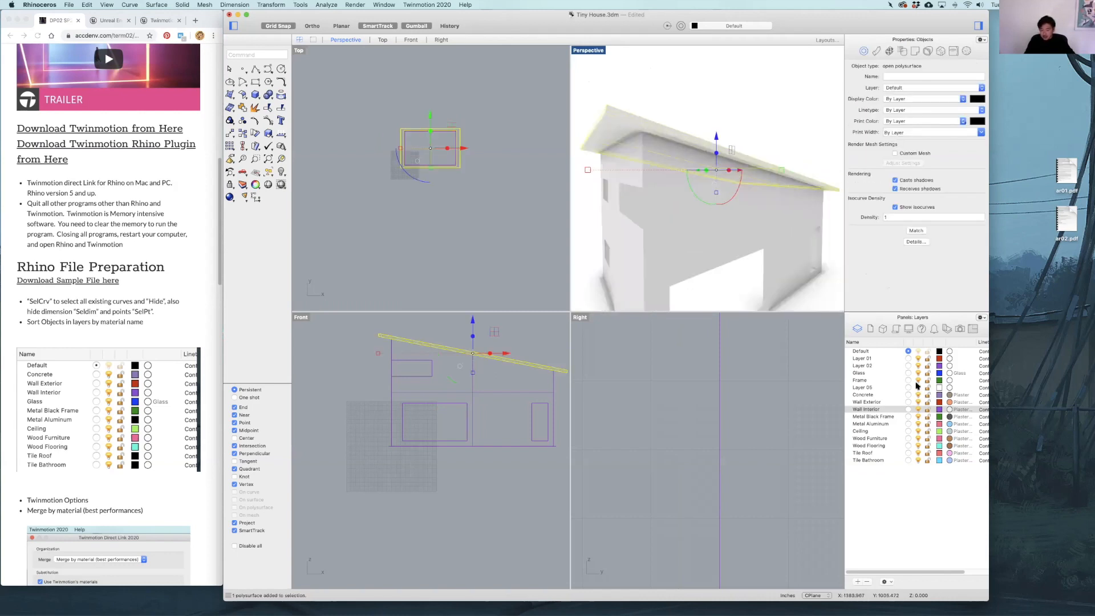
right_click(885, 417)
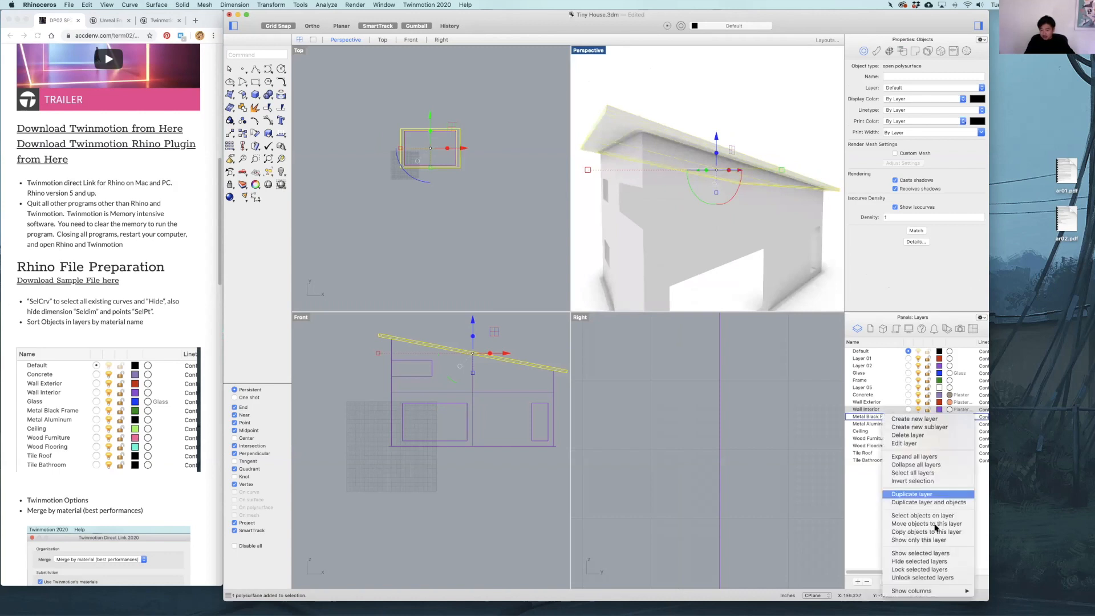
left_click(800, 212)
key("Escape")
Move the roof underside surface enclosed by the interior walls to the Ceiling layer and clear the selection
scroll(790, 174, "up", 3)
scroll(790, 174, "up", 2)
right_click_drag(790, 174, 712, 207)
left_click(722, 190)
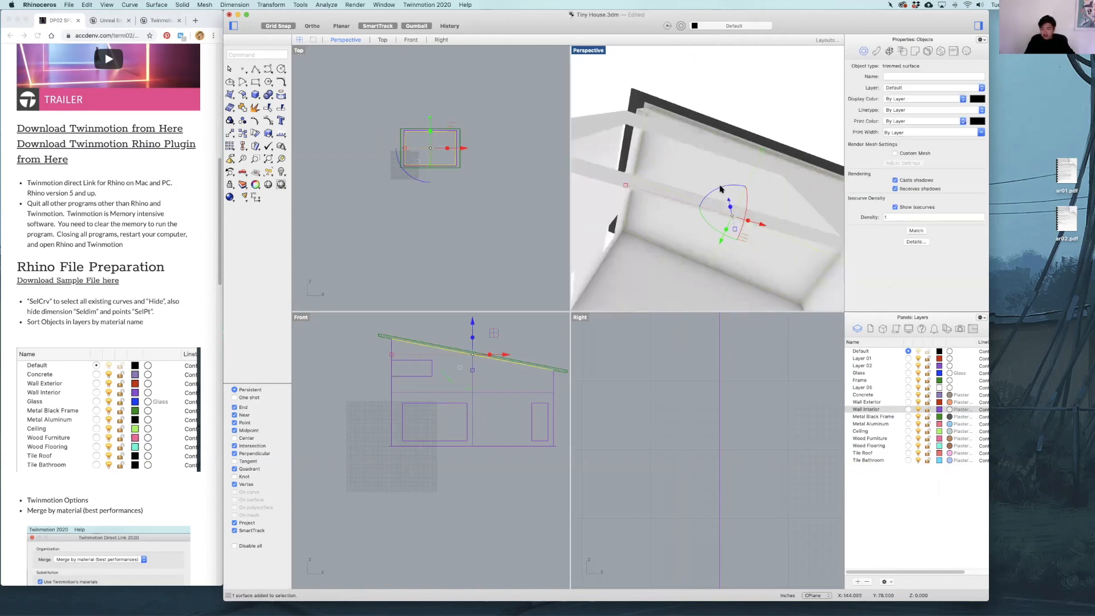
right_click(887, 430)
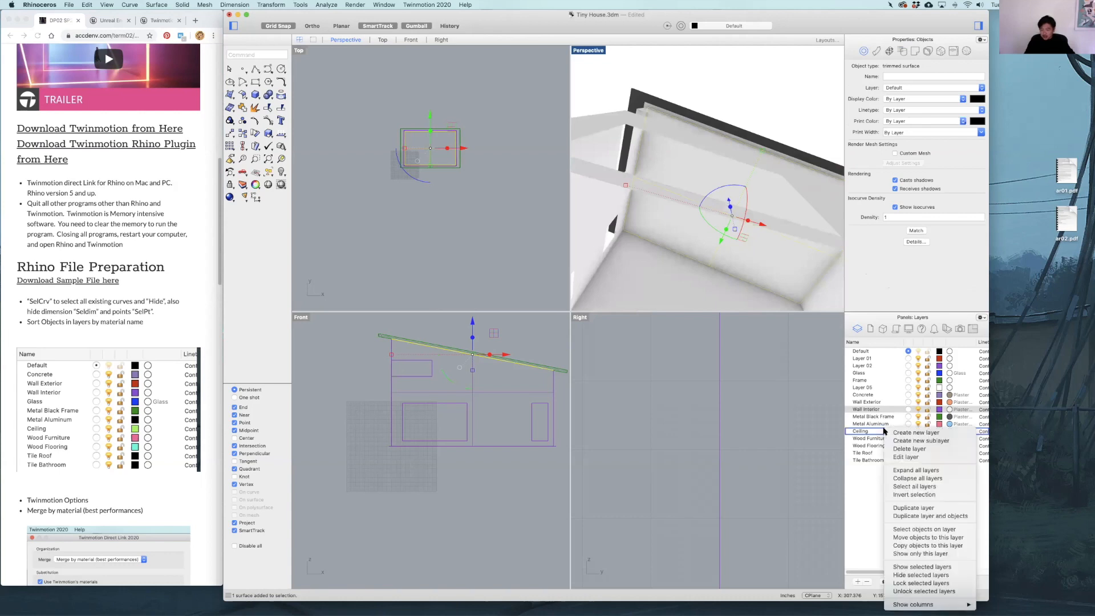
left_click(922, 537)
left_click(719, 77)
Show all the hidden objects of the house again
scroll(744, 112, "down", 5)
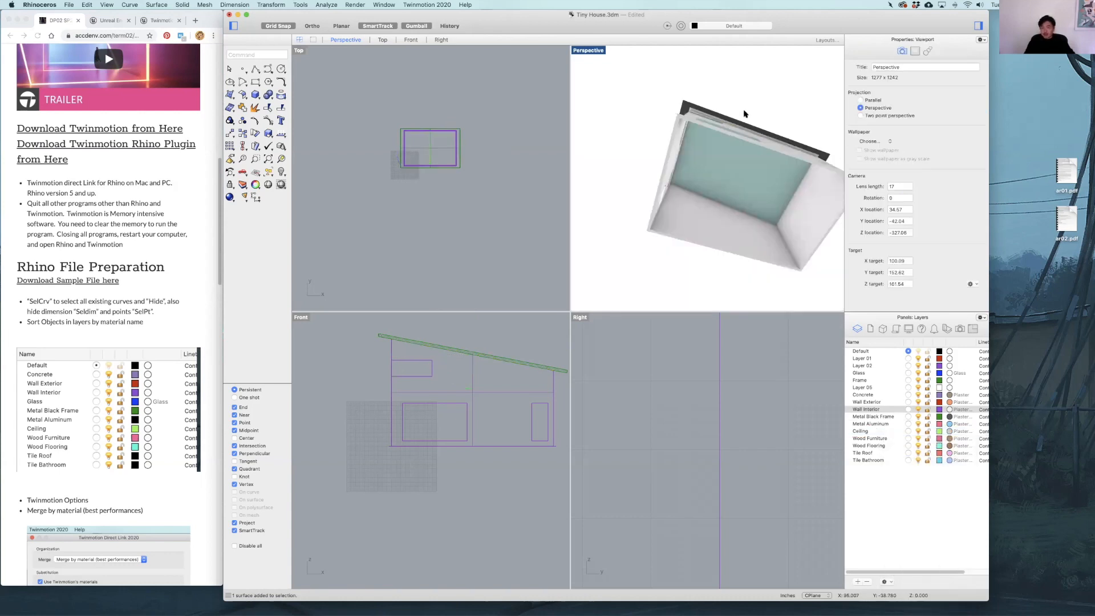
scroll(708, 164, "down", 10)
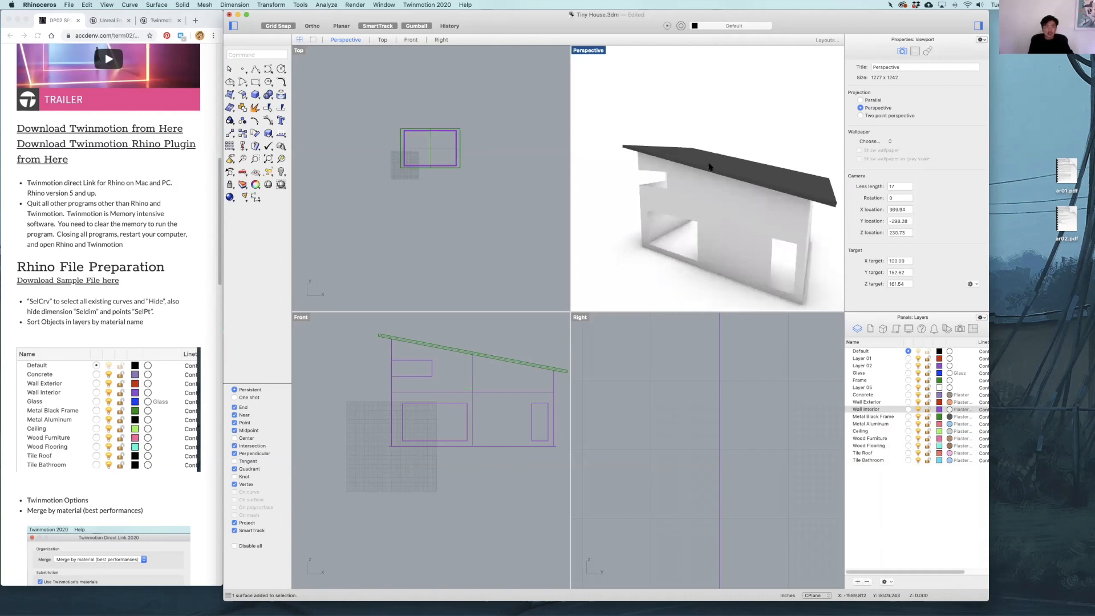
key("super+alt+h")
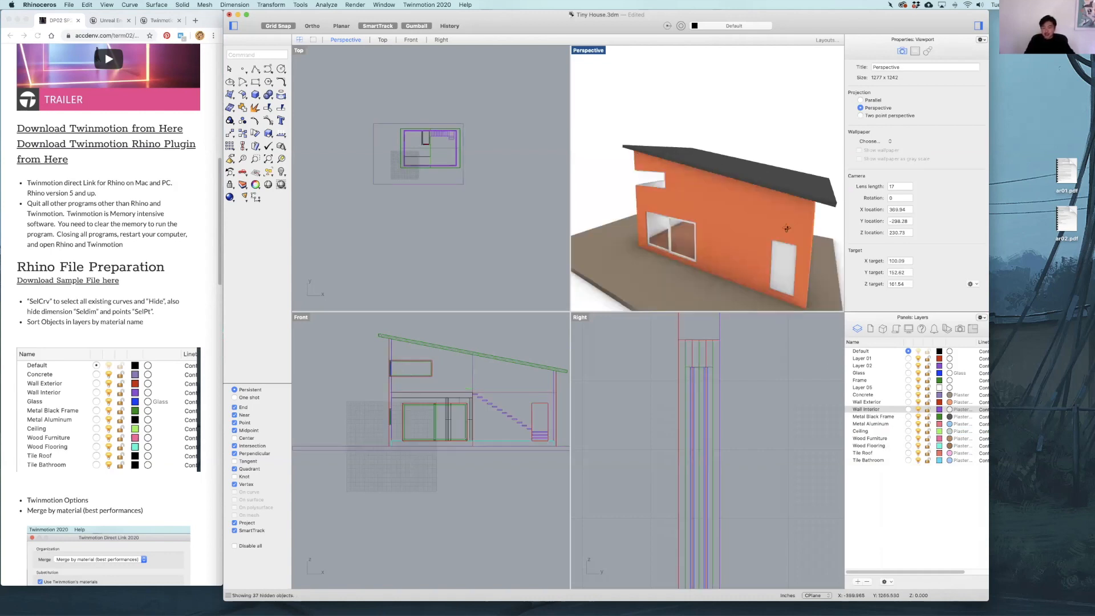
Move the small room's wall polysurface beneath the loft to the Wall Interior layer and clear the selection
scroll(782, 204, "up", 10)
scroll(779, 218, "down", 10)
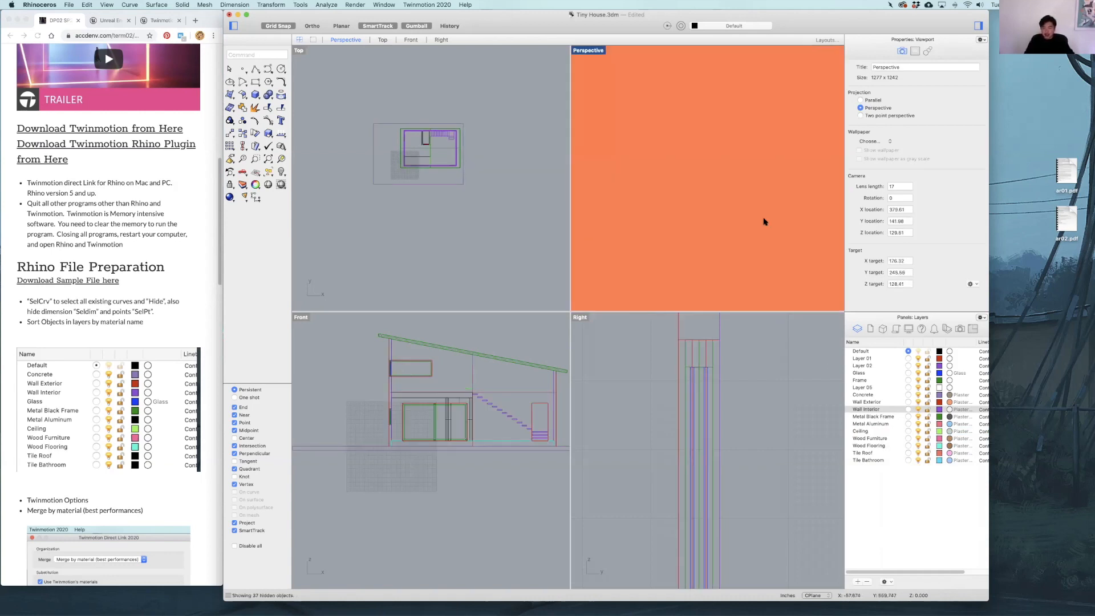
scroll(768, 213, "up", 5)
scroll(714, 207, "down", 5)
scroll(750, 194, "up", 5)
left_click(725, 183)
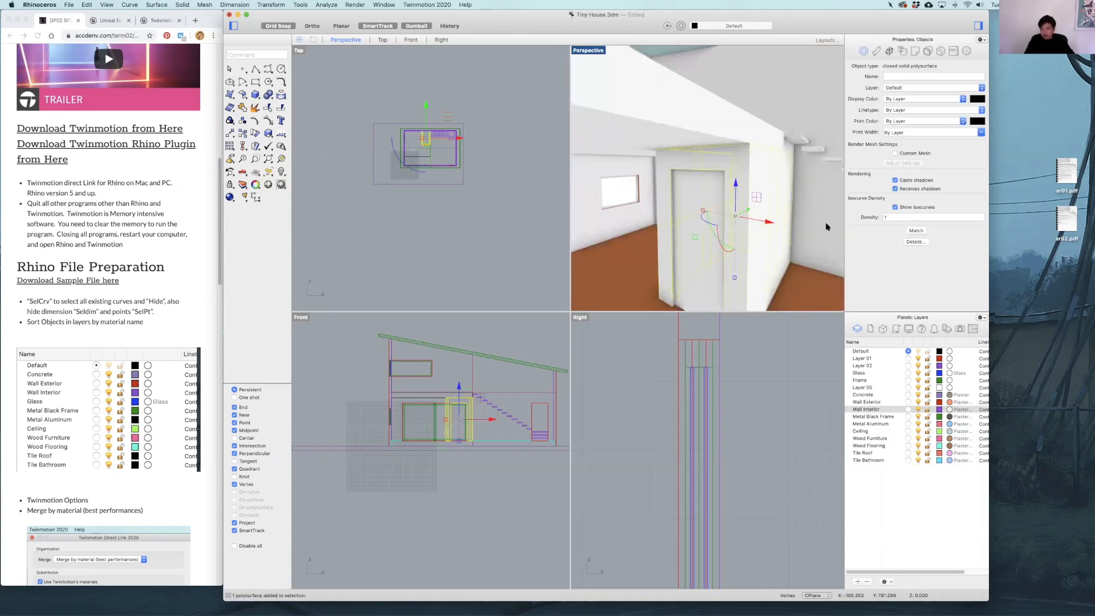
right_click(877, 410)
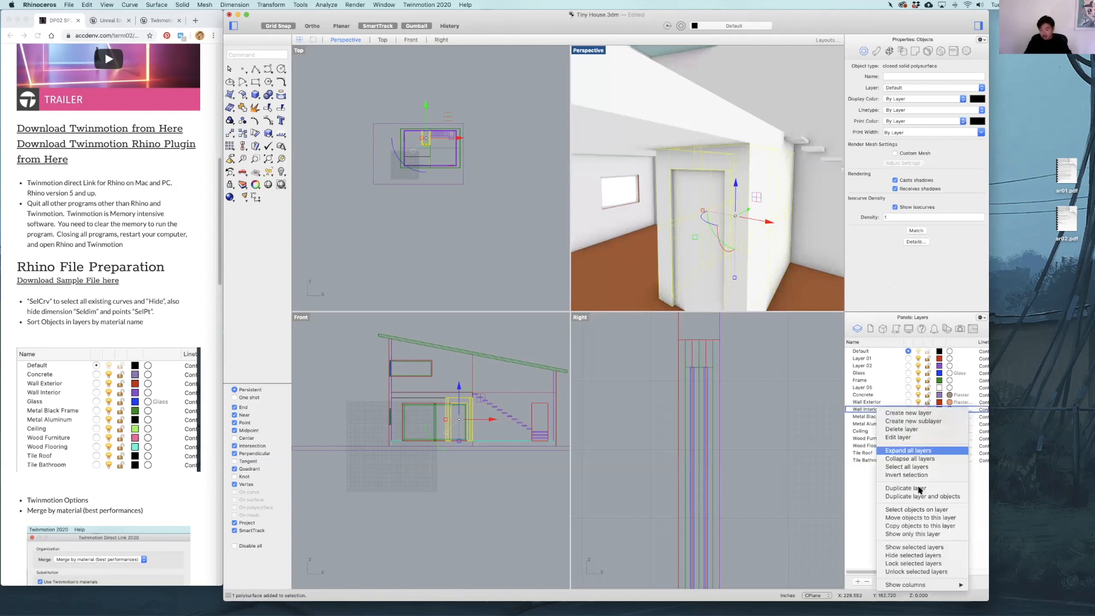
key("Return")
scroll(756, 264, "down", 3)
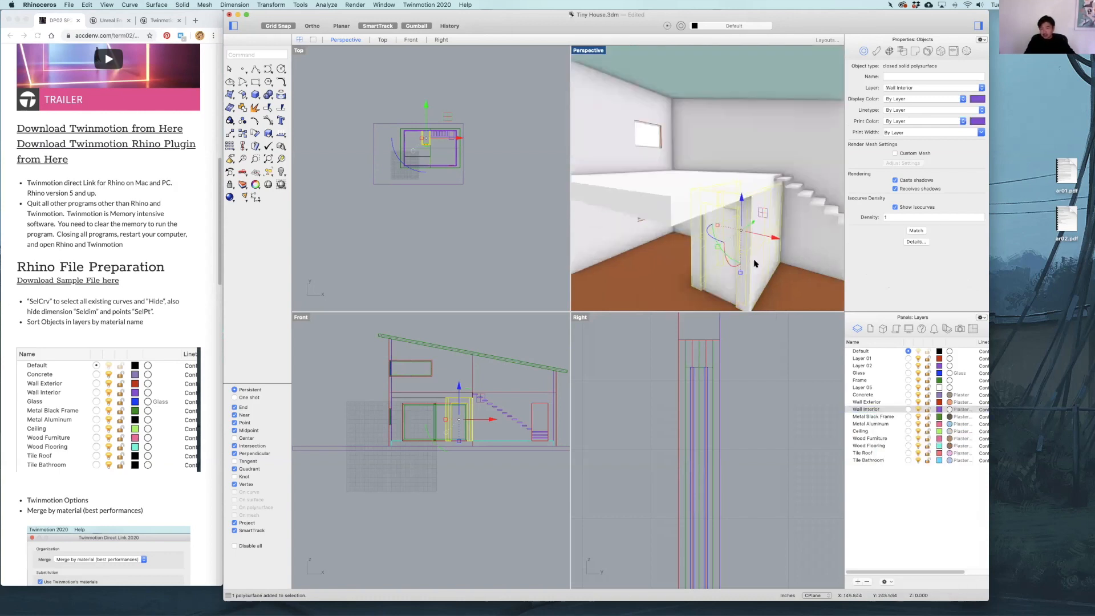
scroll(771, 278, "down", 5)
key("Escape")
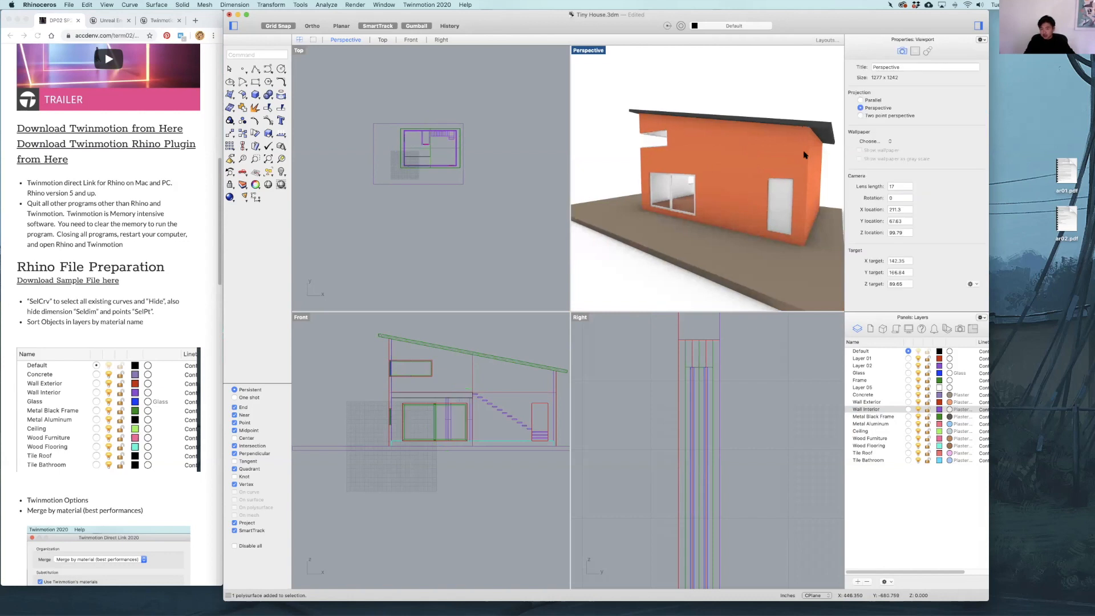
Select the exterior door and the small room's interior door and move both to the Wood Furniture layer
left_click(799, 229)
scroll(756, 201, "up", 5)
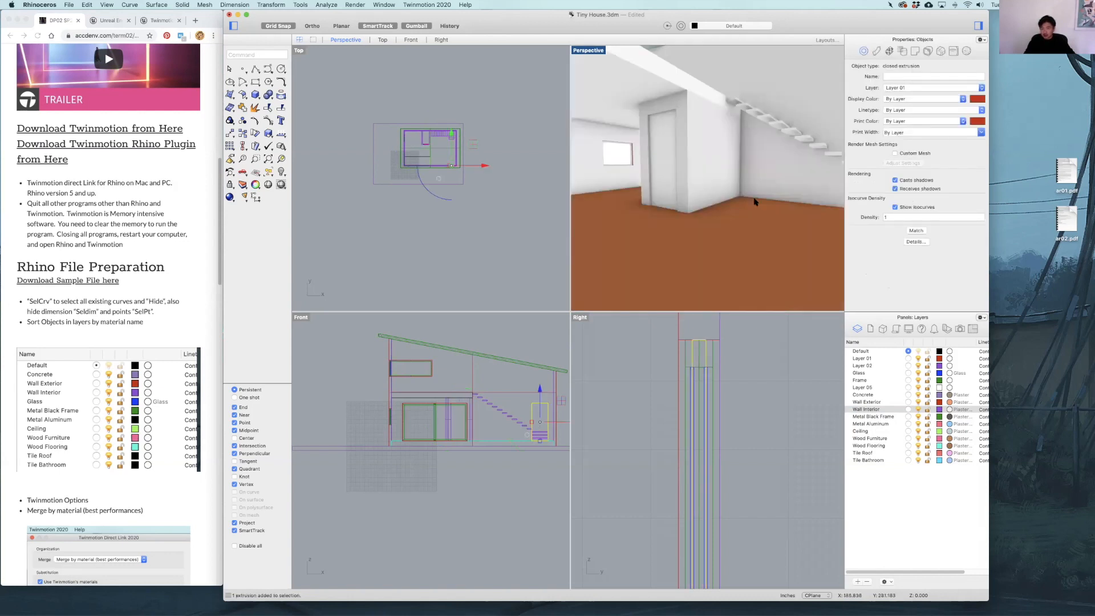
scroll(675, 171, "down", 2)
left_click(685, 182, "shift")
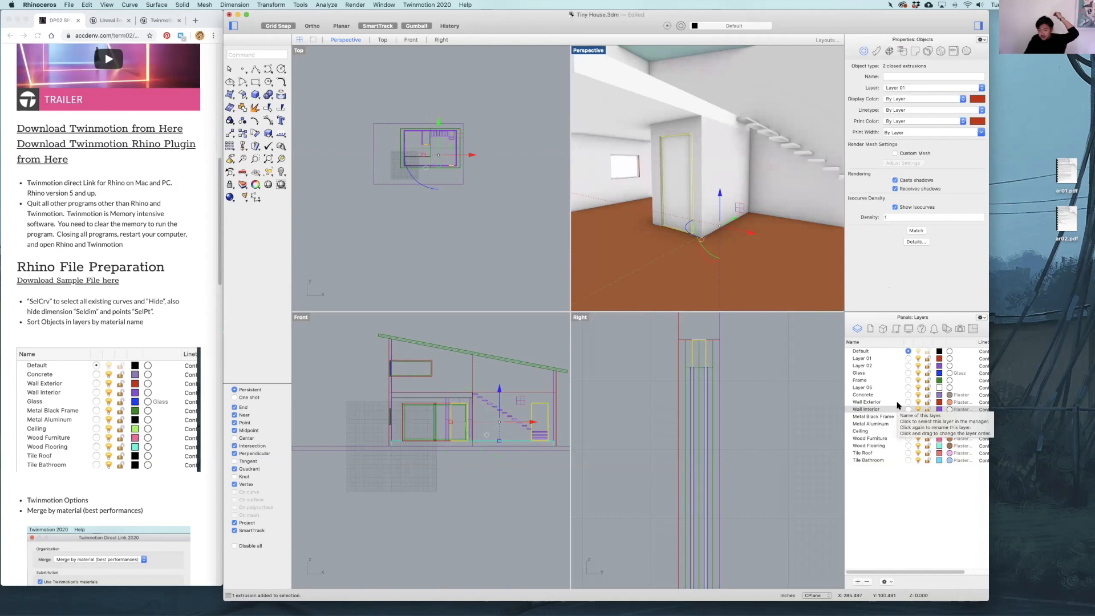
left_click(886, 440)
right_click(920, 541)
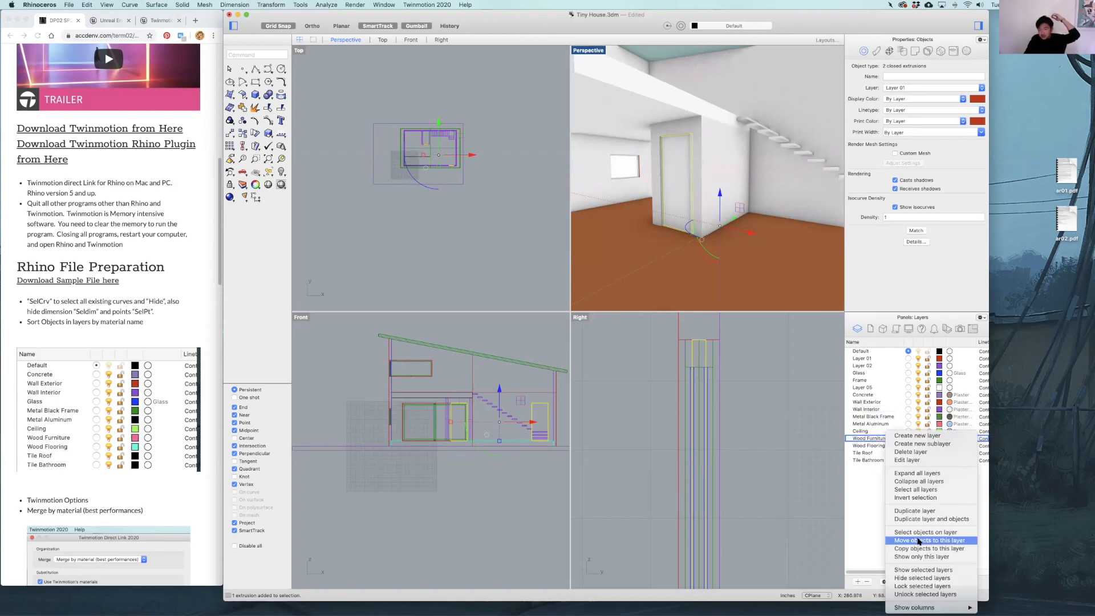
left_click(924, 539)
Select all the stair treads, move them to the Wood Flooring layer and clear the selection
right_click_drag(773, 230, 680, 104)
left_click(687, 119)
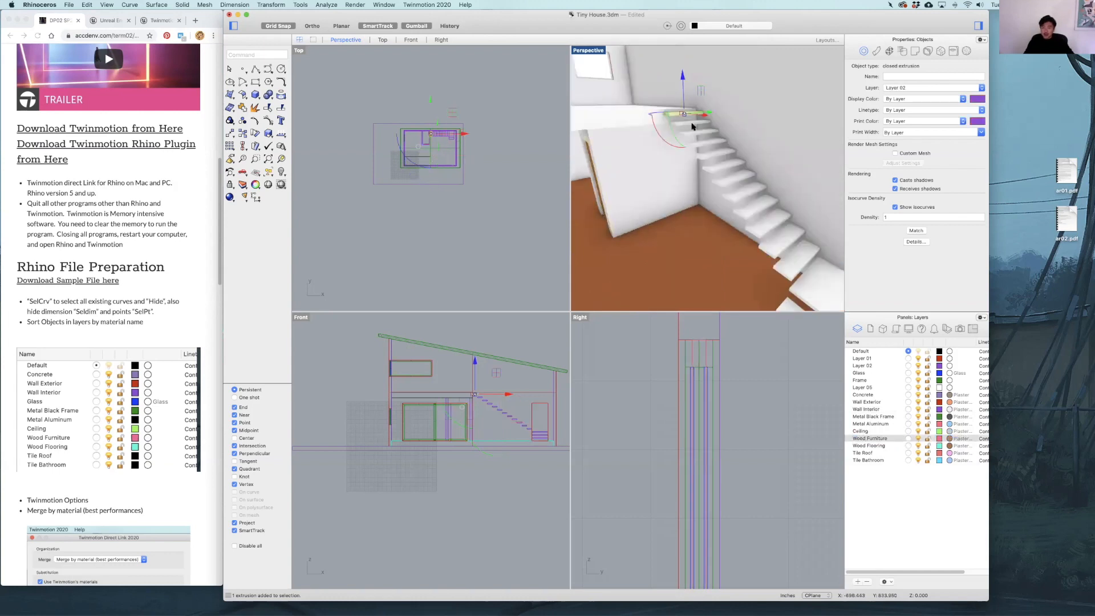
left_click(697, 135, "shift")
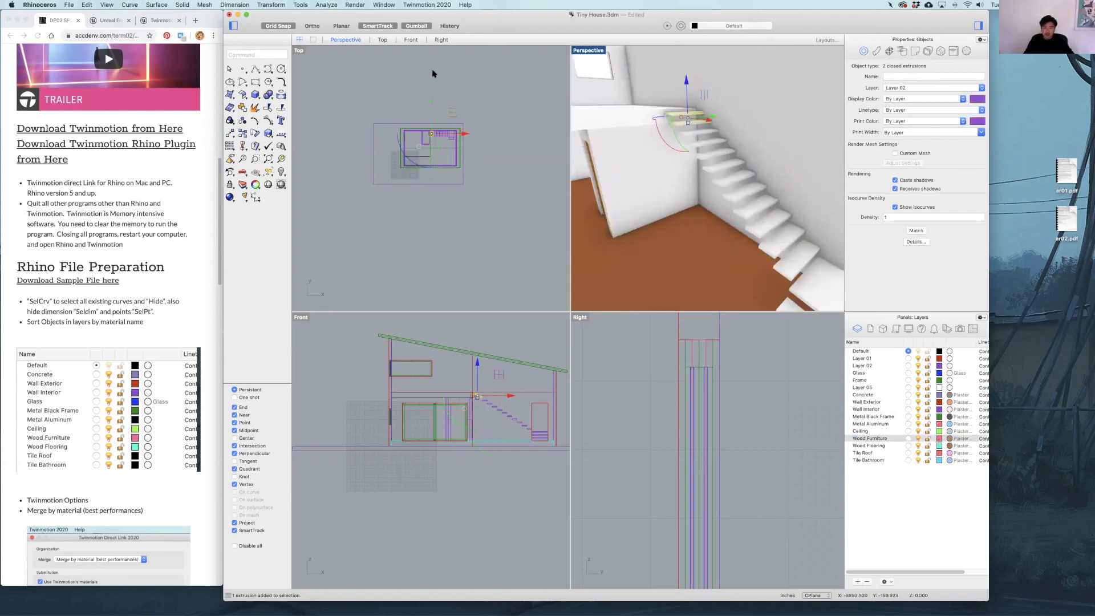
left_click(432, 151)
scroll(394, 129, "up", 5)
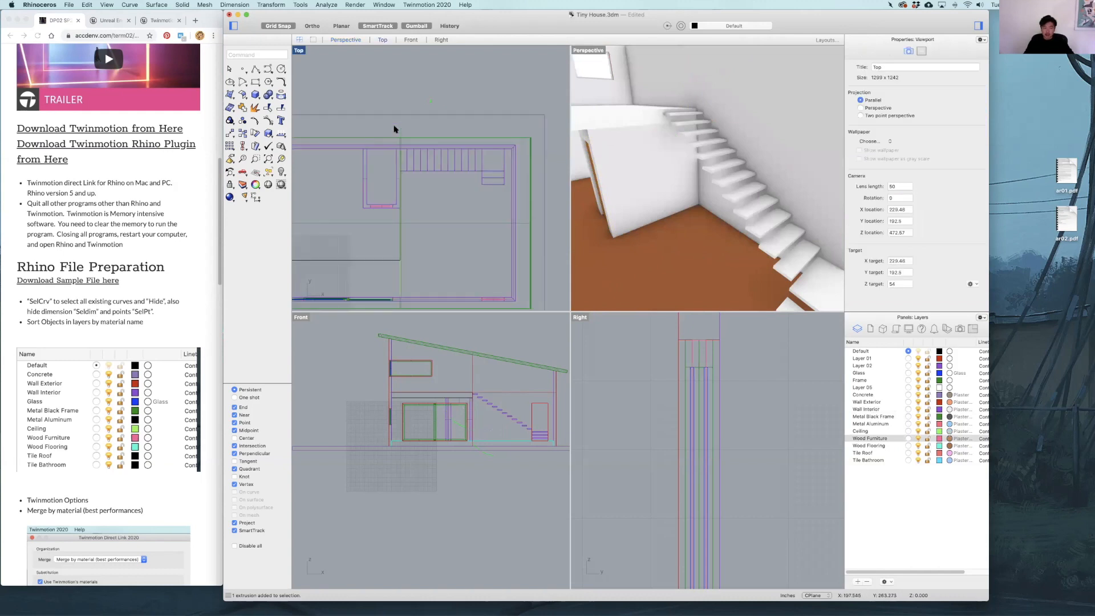
left_click_drag(409, 139, 511, 202)
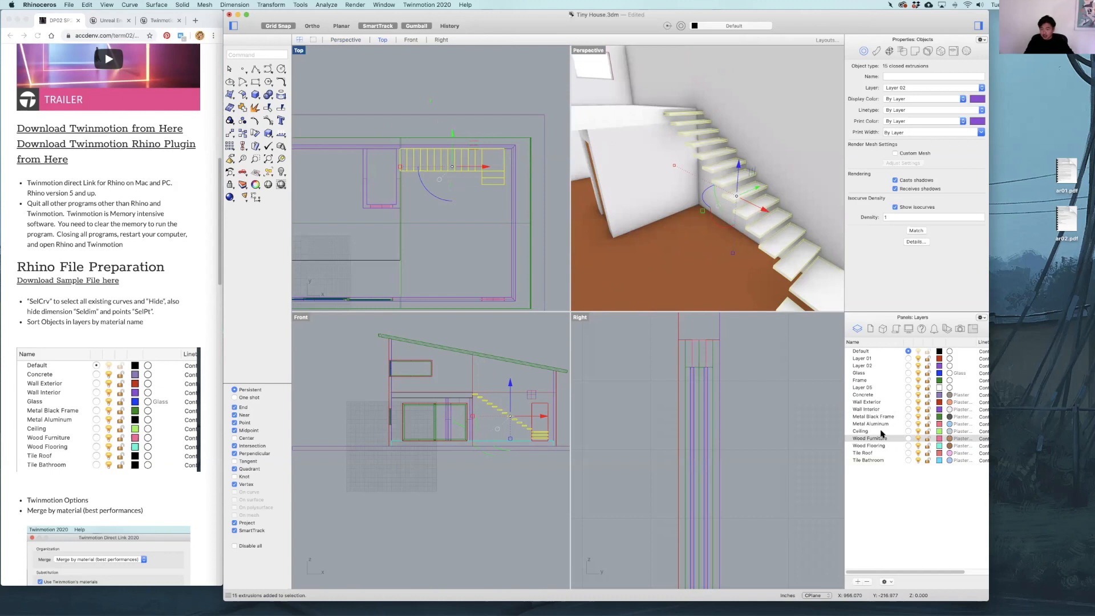
right_click(886, 447)
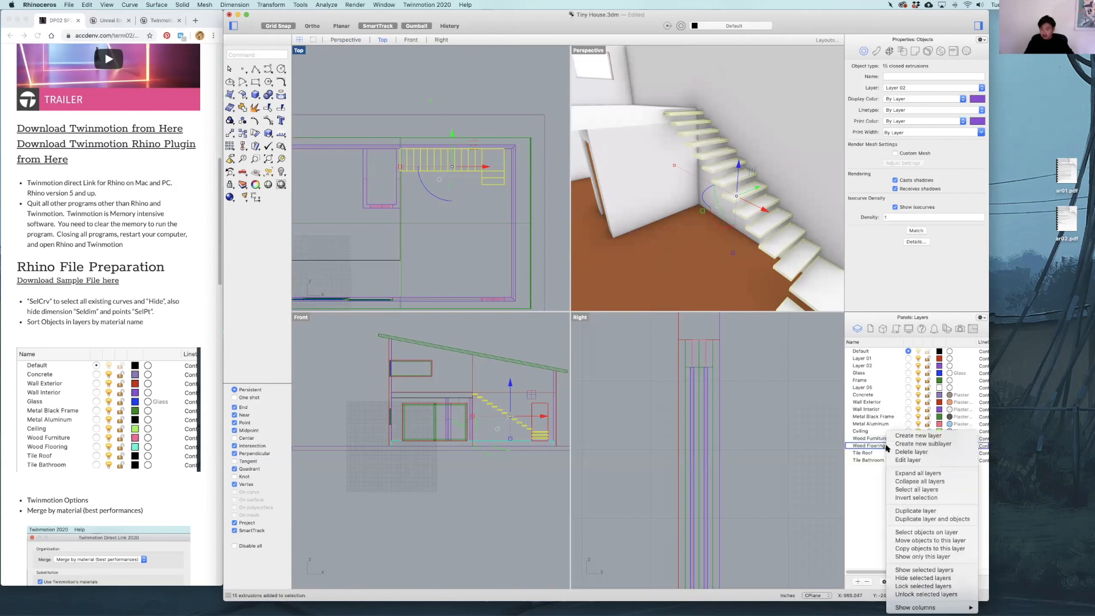
left_click(919, 536)
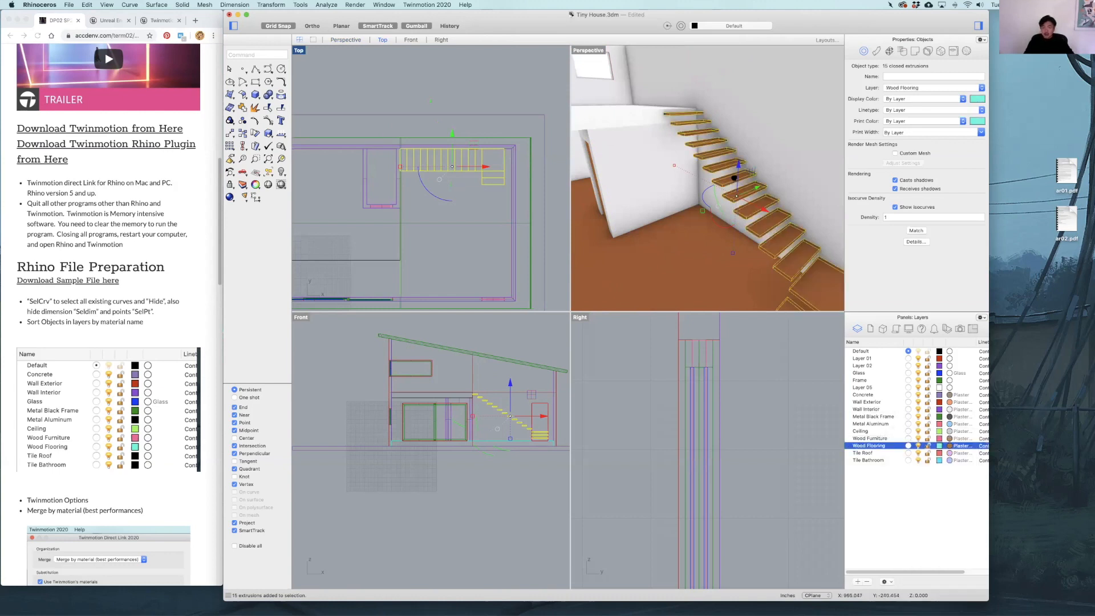
key("Escape")
Explode the loft floor slab into its separate surfaces
right_click_drag(730, 208, 742, 171)
left_click(734, 166)
right_click(734, 165)
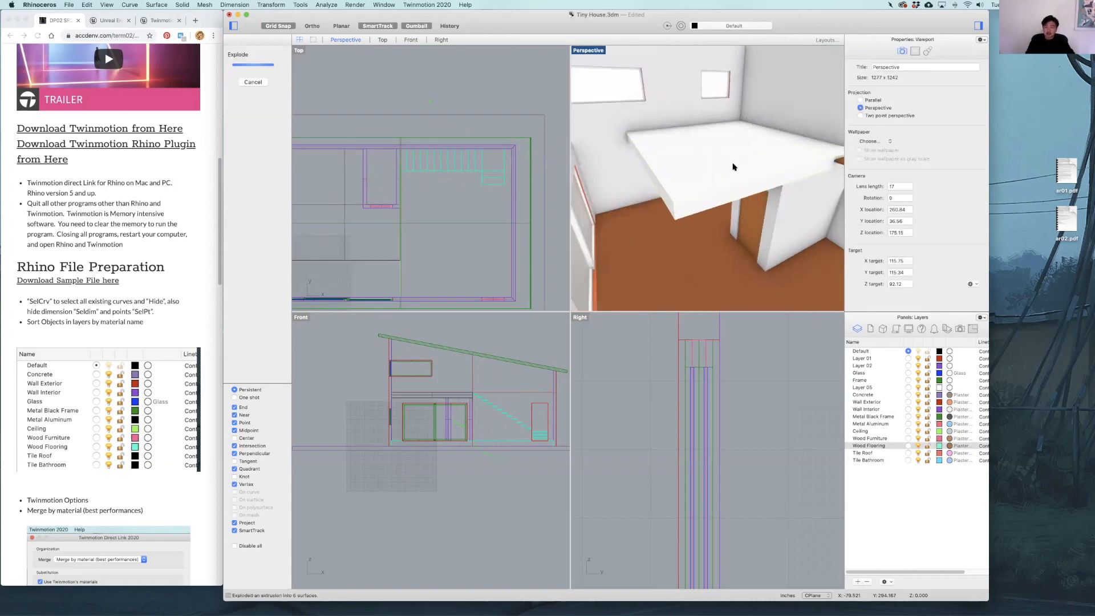
right_click_drag(732, 130, 733, 129)
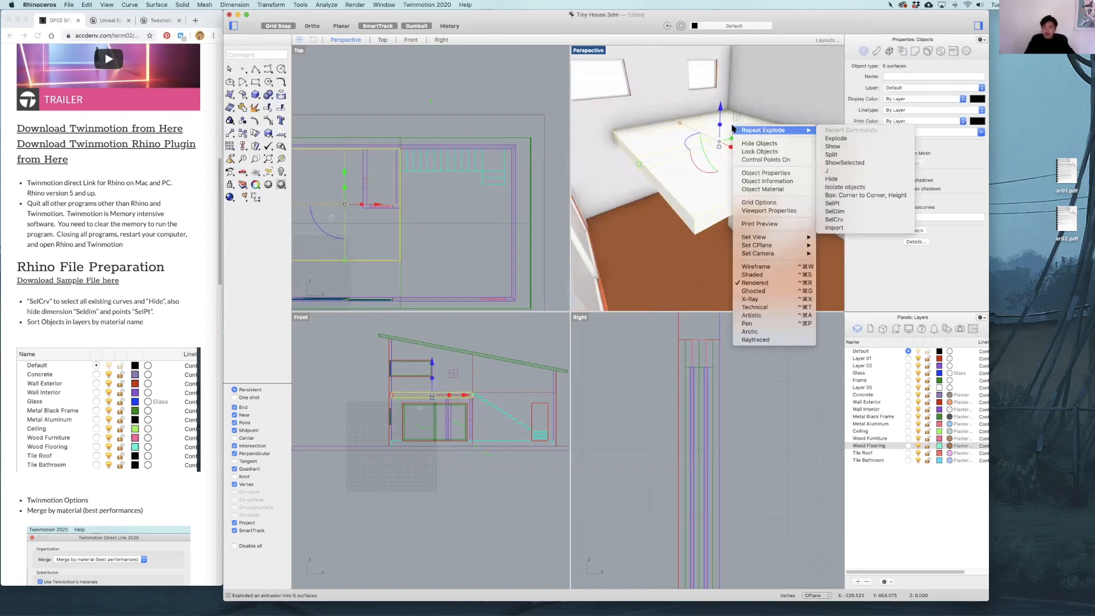
right_click_drag(653, 134, 707, 109)
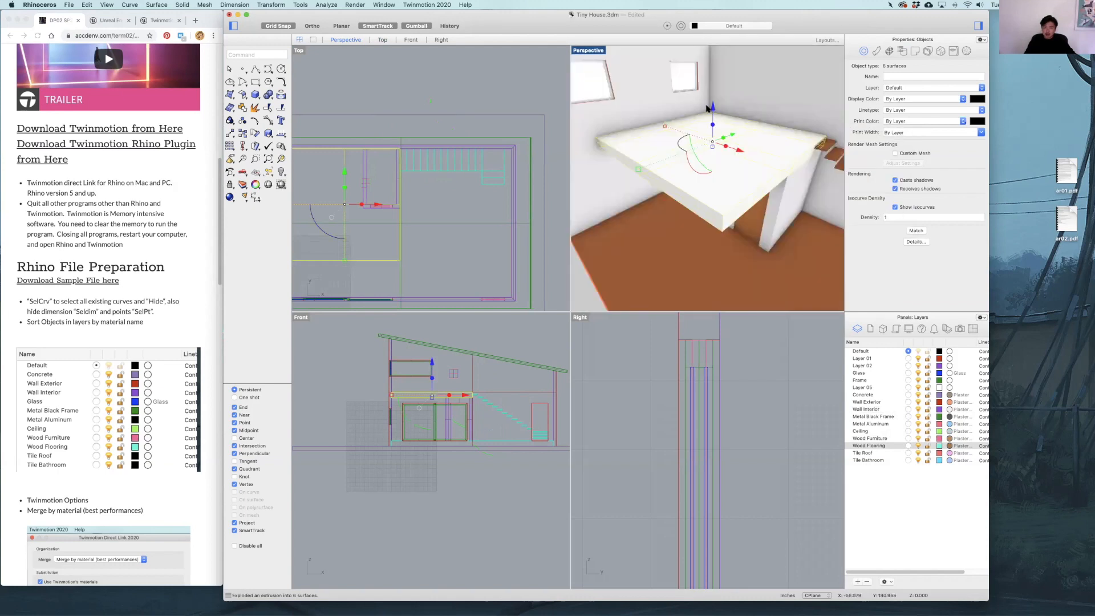
scroll(761, 135, "up", 3)
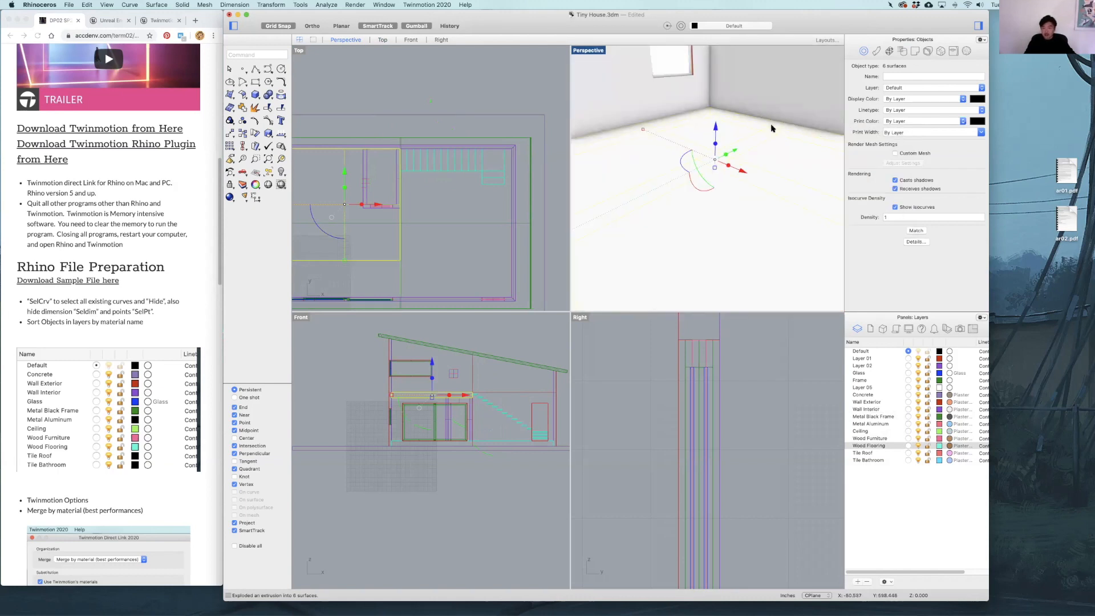
Join the loft slab's surfaces except the top face and move the joined polysurface to the Ceiling layer
left_click(768, 130, "super")
right_click_drag(768, 132, 756, 183)
type("join")
key("Return")
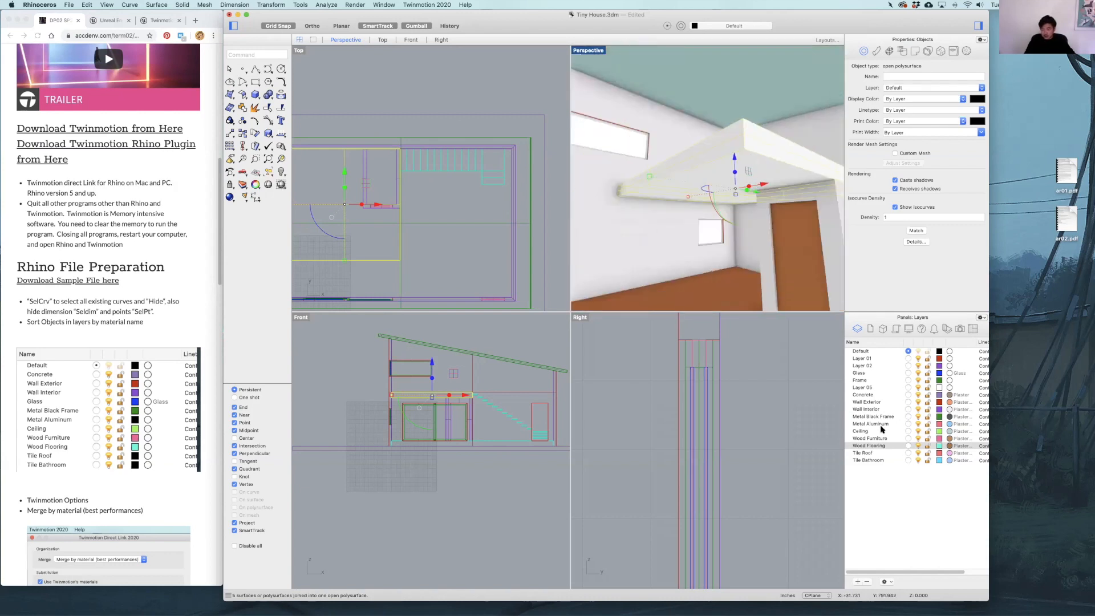
right_click(880, 432)
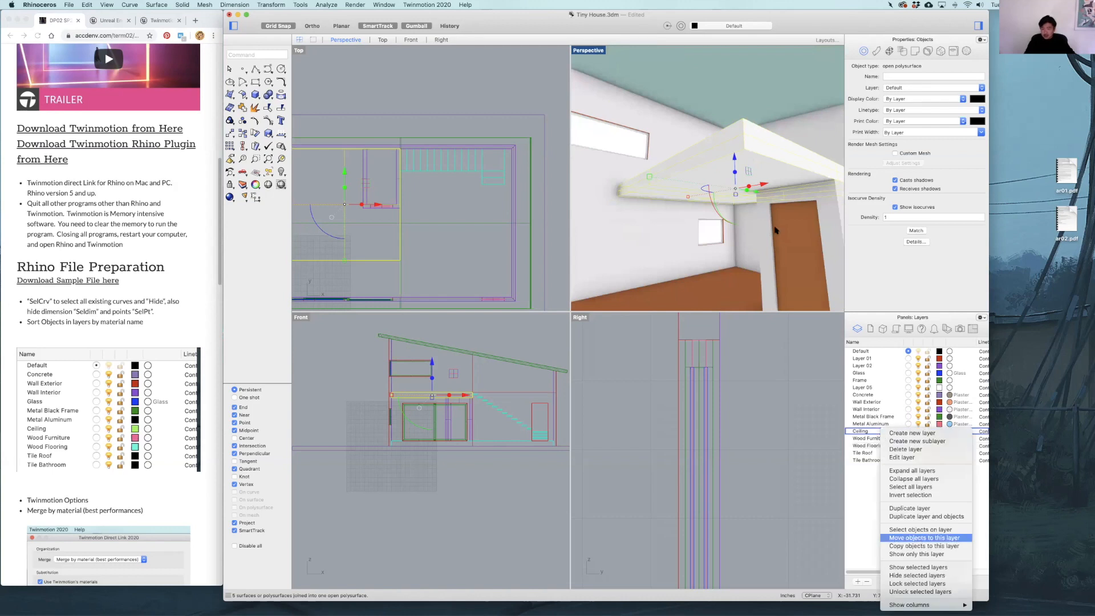
left_click(924, 537)
Move the loft slab's top surface to the Wood Flooring layer
right_click_drag(776, 230, 775, 241)
right_click_drag(736, 193, 755, 200)
left_click(755, 200)
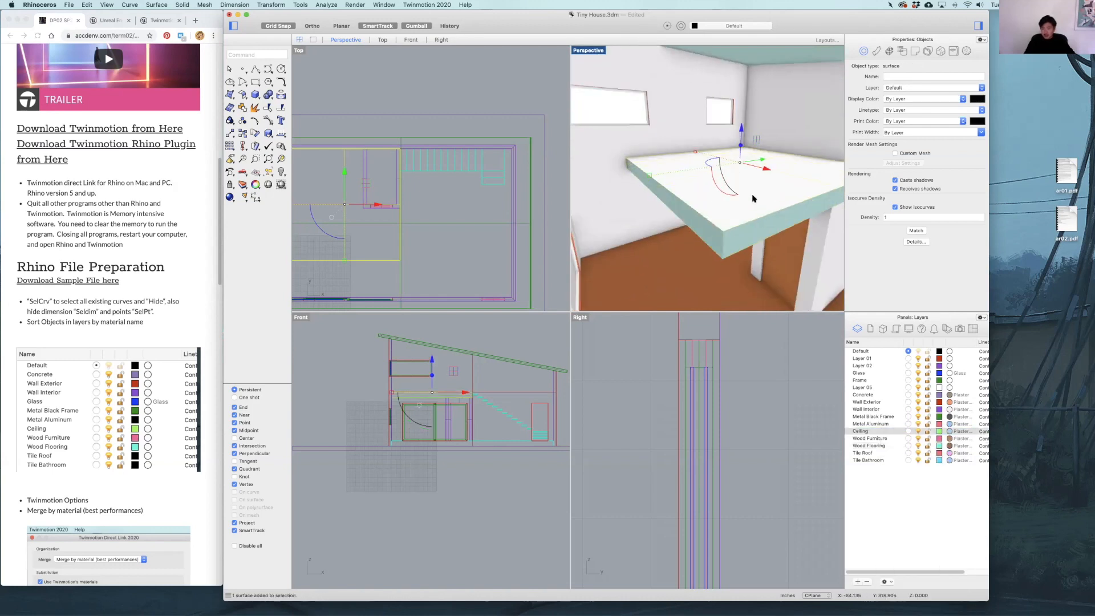
left_click(880, 446)
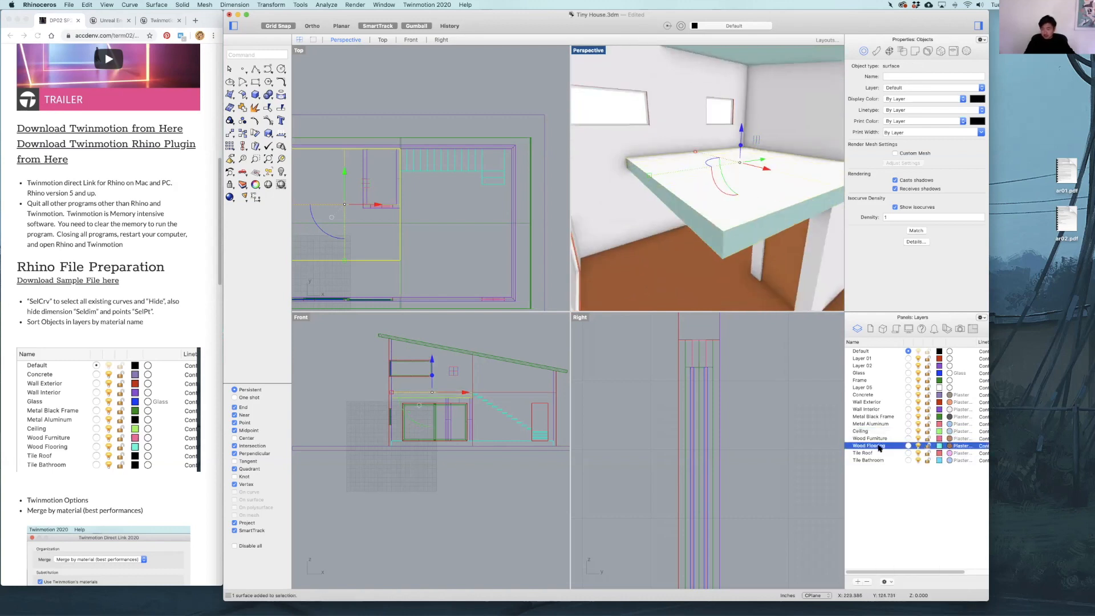
right_click(917, 536)
left_click(917, 541)
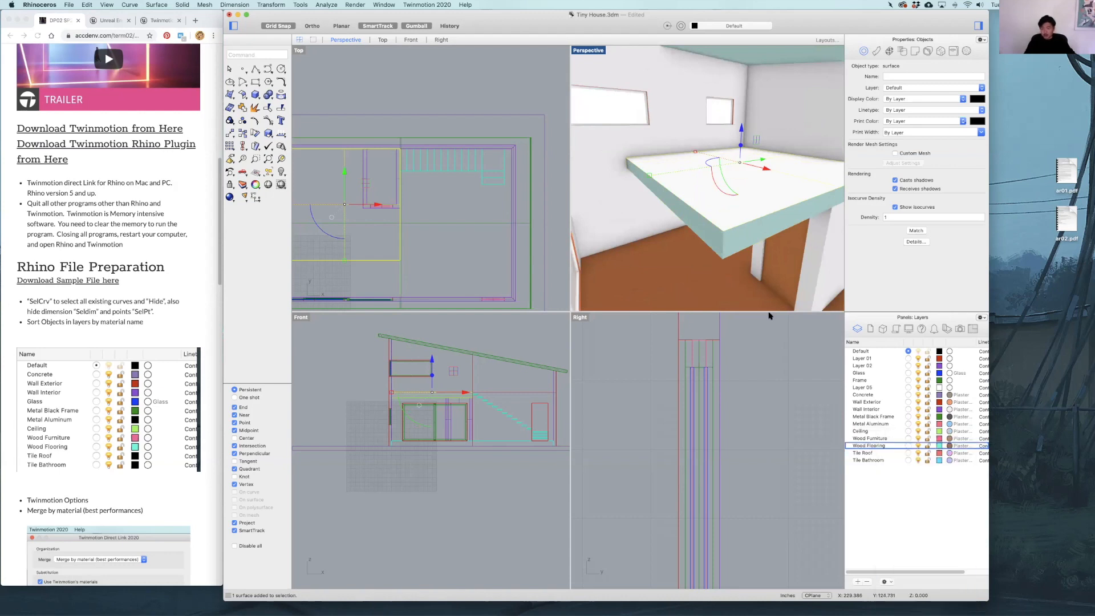
Select all the window and door frames on the Frame layer, move them to the Metal Black Frame layer and clear the selection
right_click_drag(744, 229, 771, 199)
left_click(767, 169)
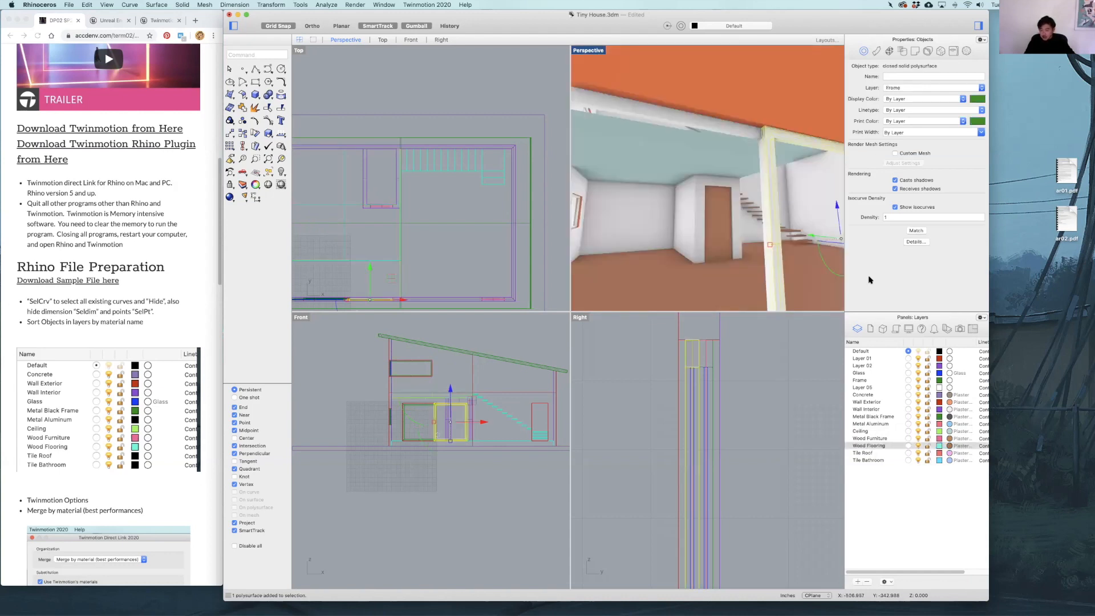
left_click(870, 381)
right_click(863, 382)
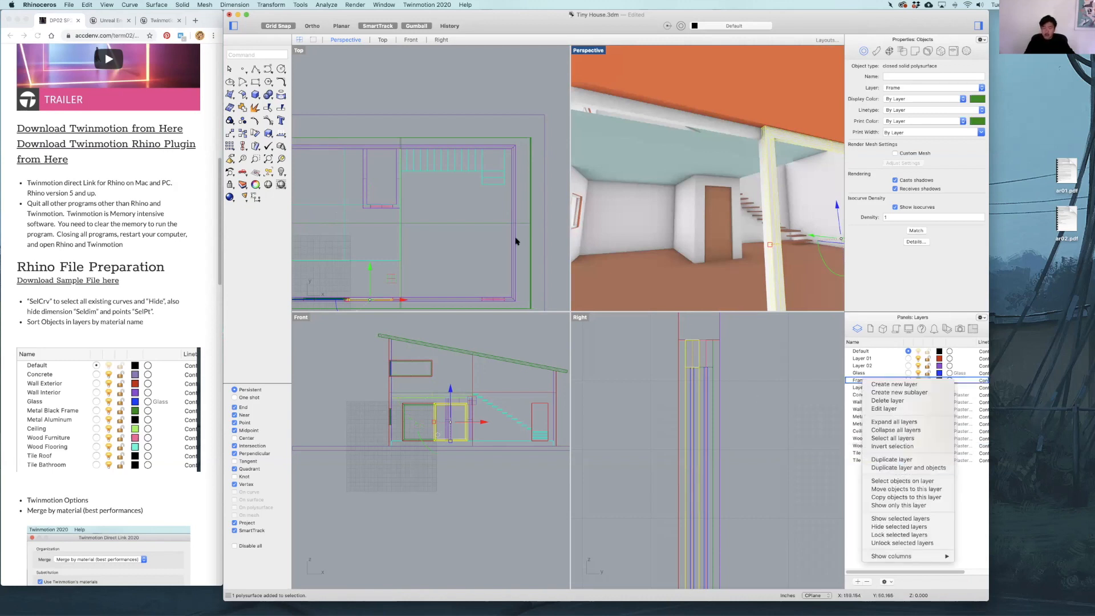
left_click(733, 190)
scroll(734, 189, "down", 10)
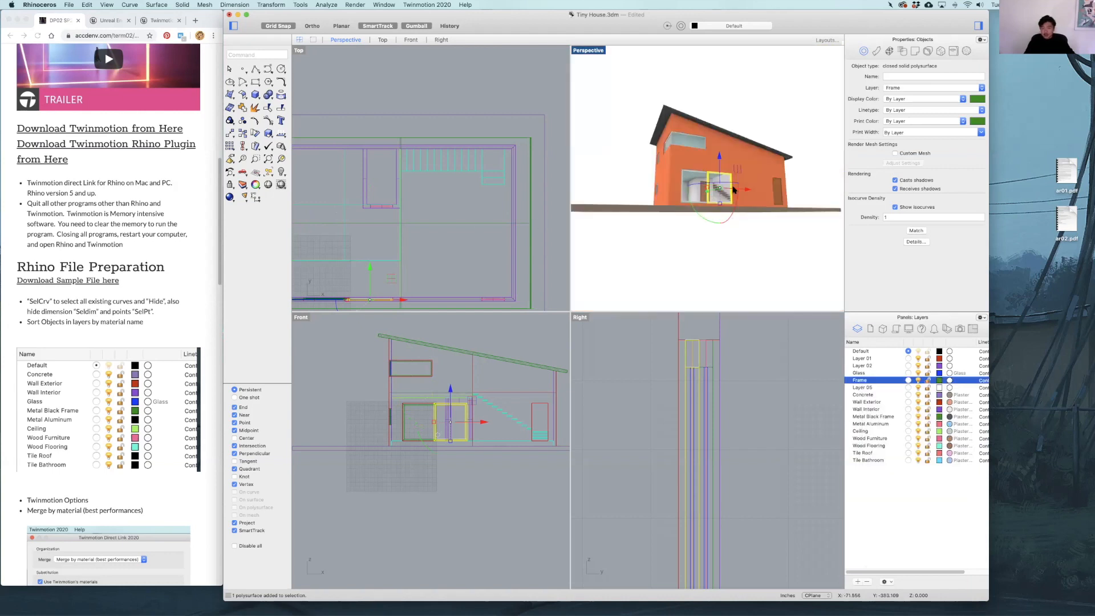
right_click_drag(739, 233, 756, 251)
right_click(876, 383)
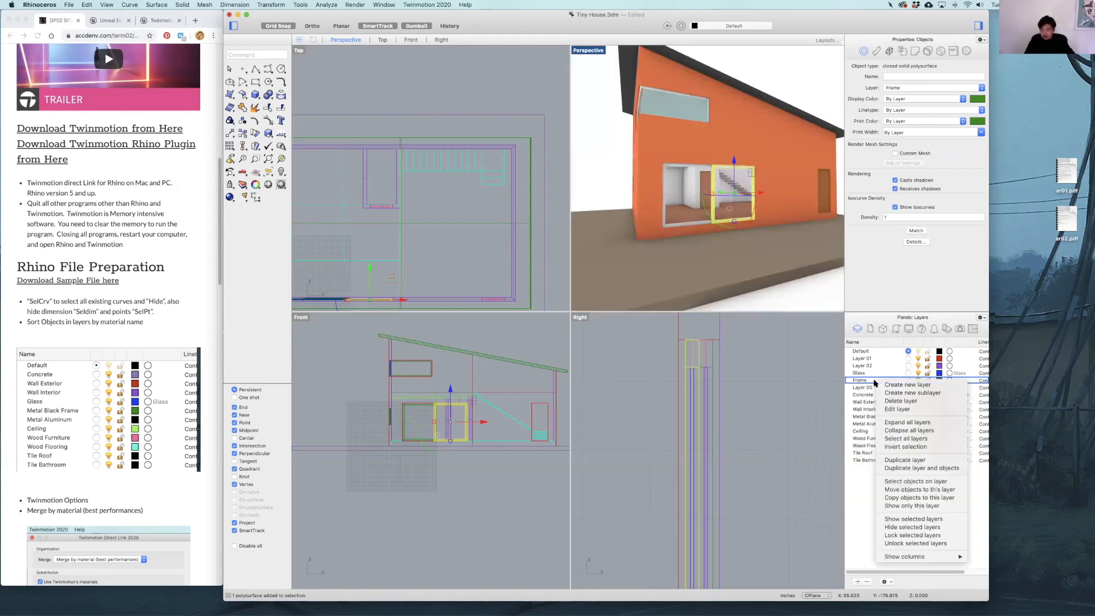
left_click(923, 483)
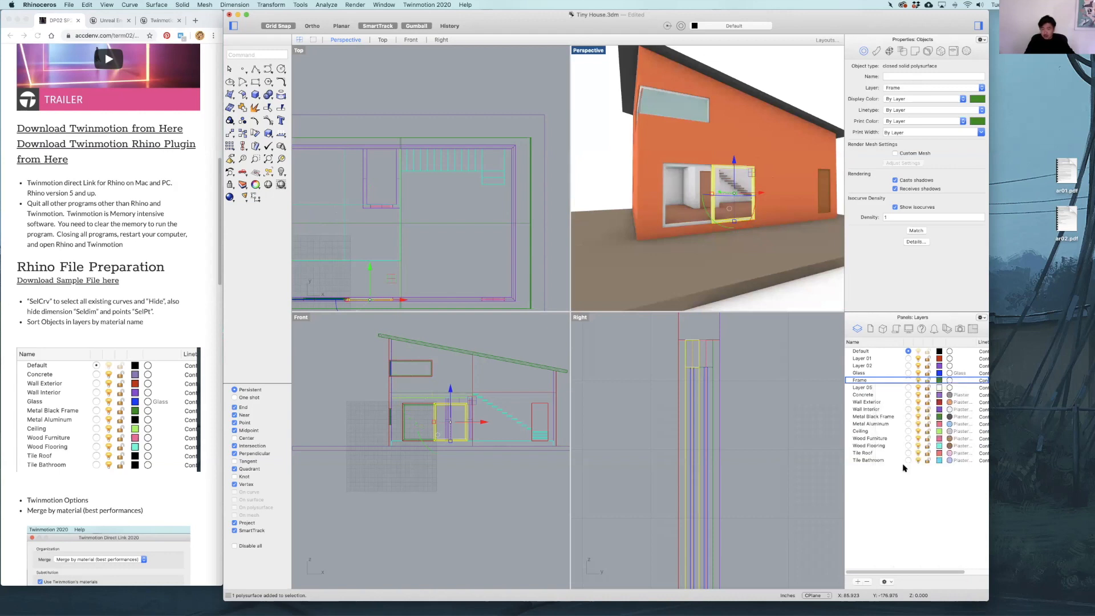
right_click(885, 417)
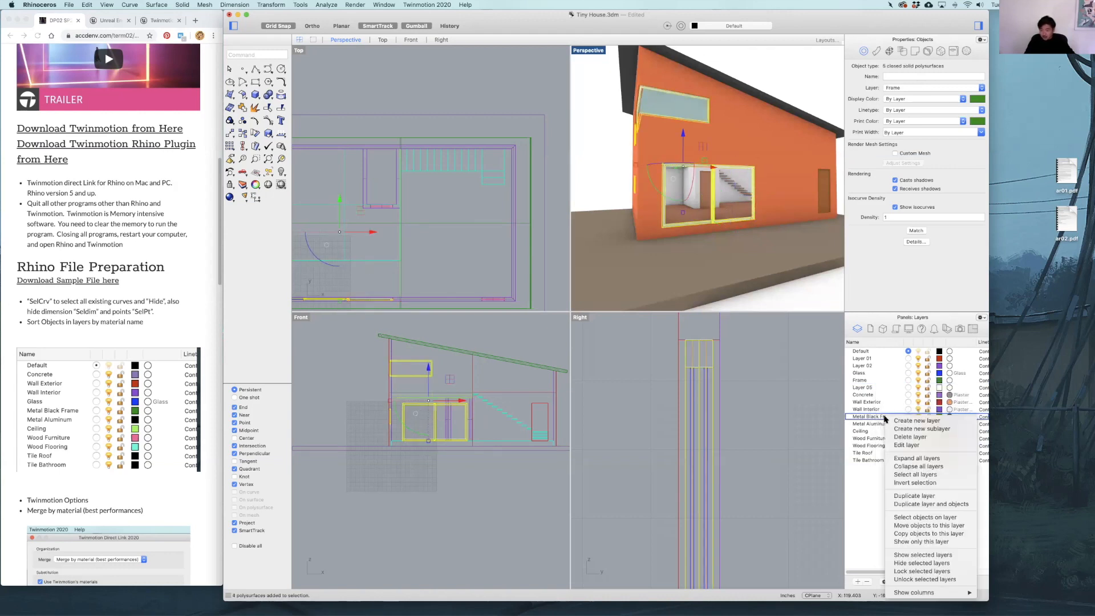
left_click(929, 525)
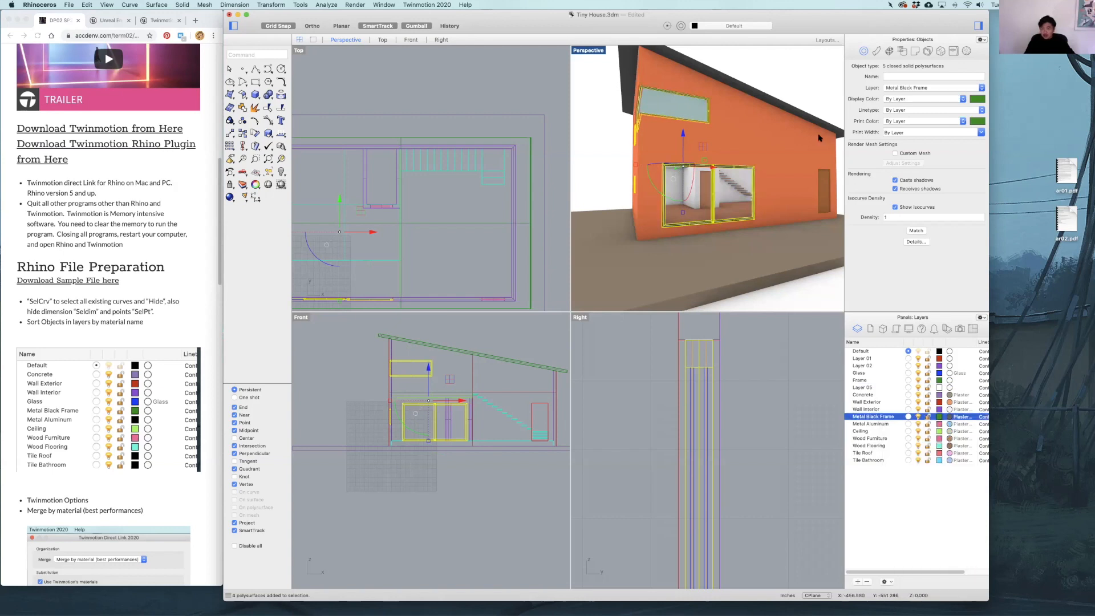
key("Escape")
Delete the unused layers Layer 05, Frame, Layer 02 and Layer 01
right_click_drag(775, 169, 738, 232)
scroll(744, 225, "down", 6)
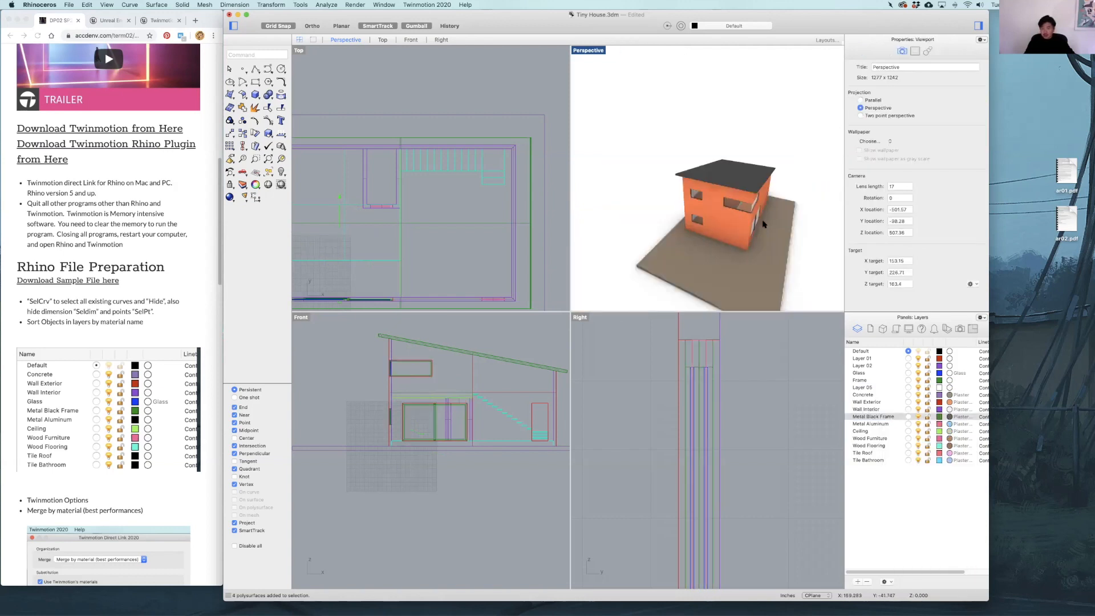
scroll(762, 195, "up", 5)
right_click_drag(762, 195, 788, 210)
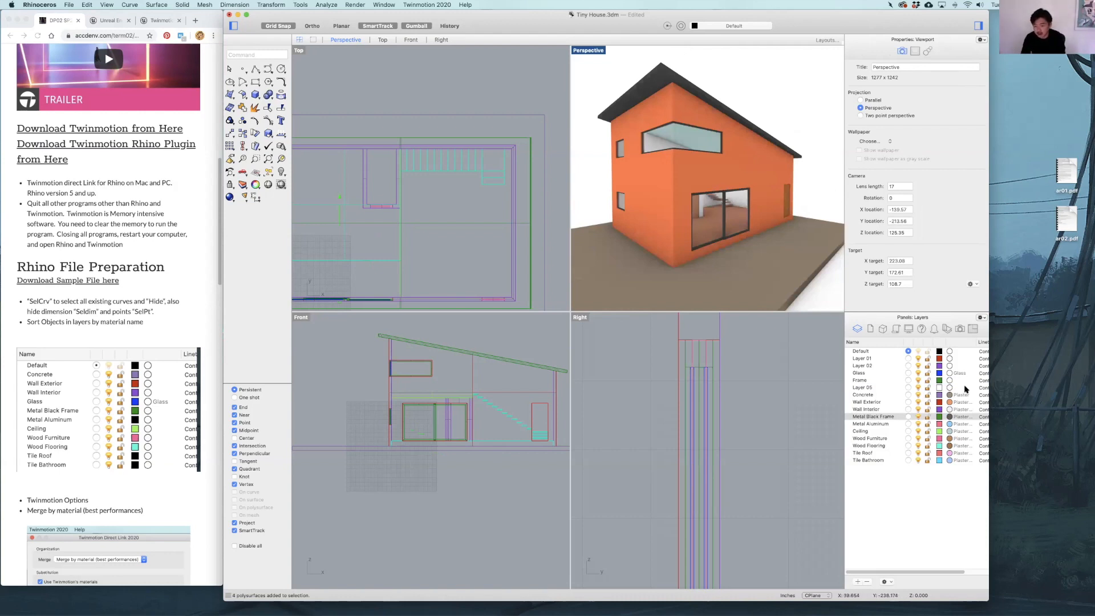
left_click(879, 388)
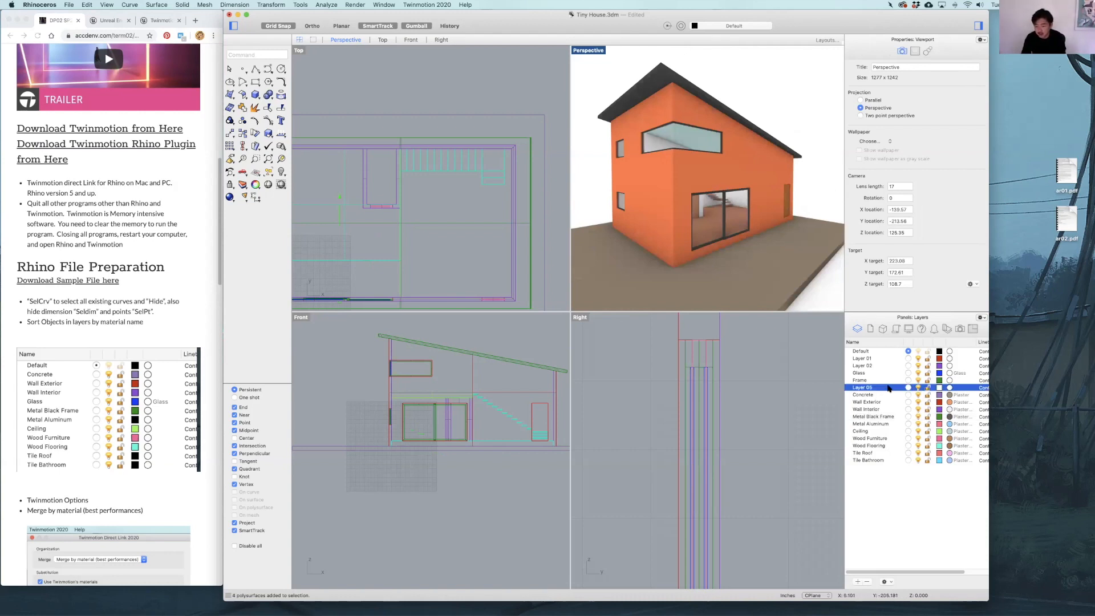
left_click(866, 582)
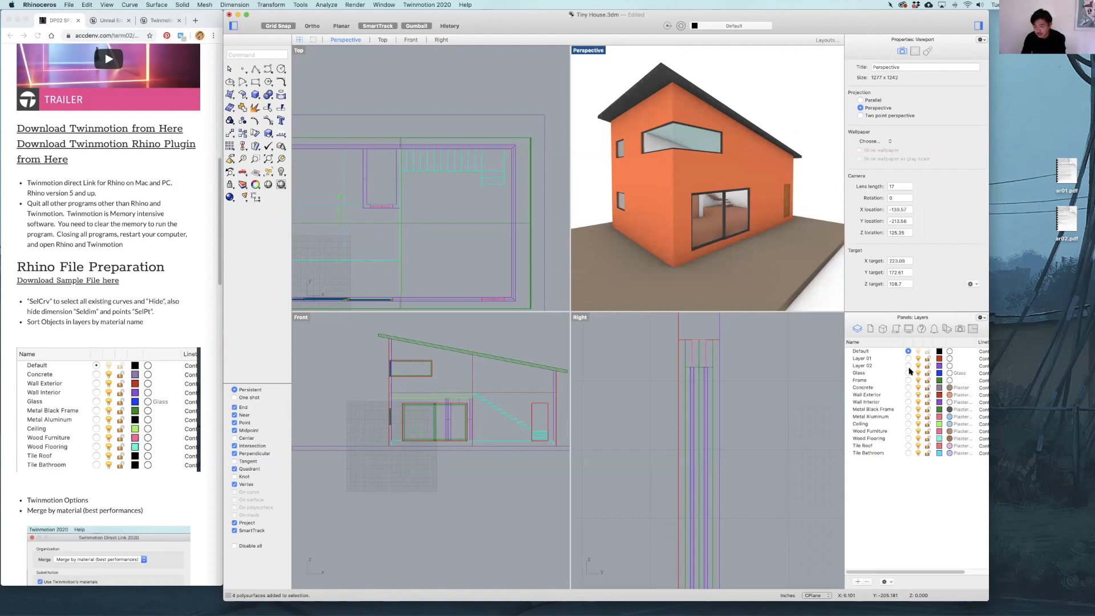
left_click(888, 380)
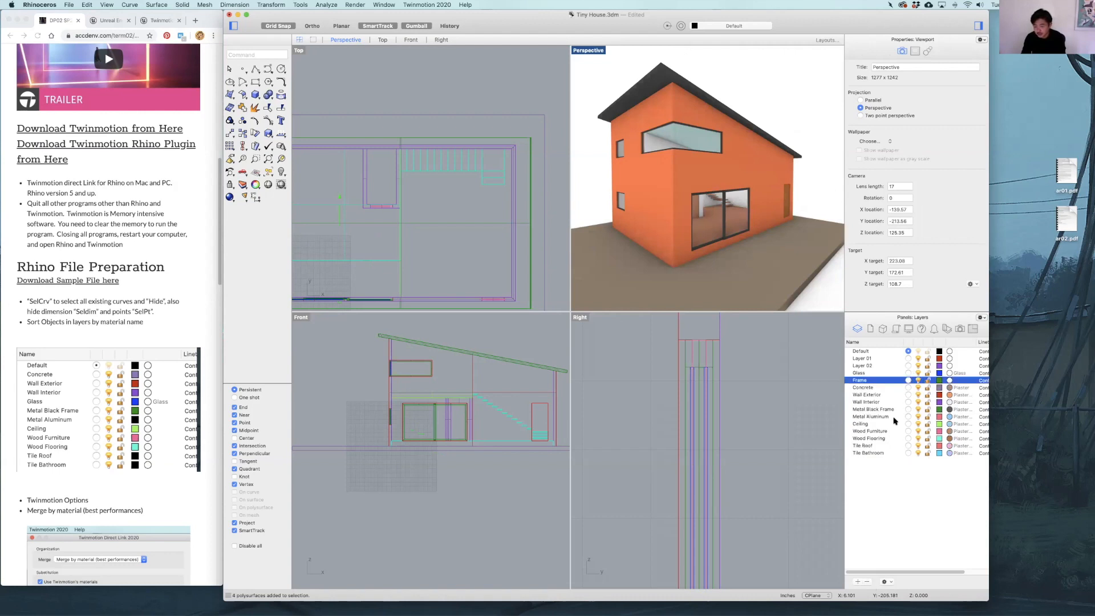
left_click(868, 582)
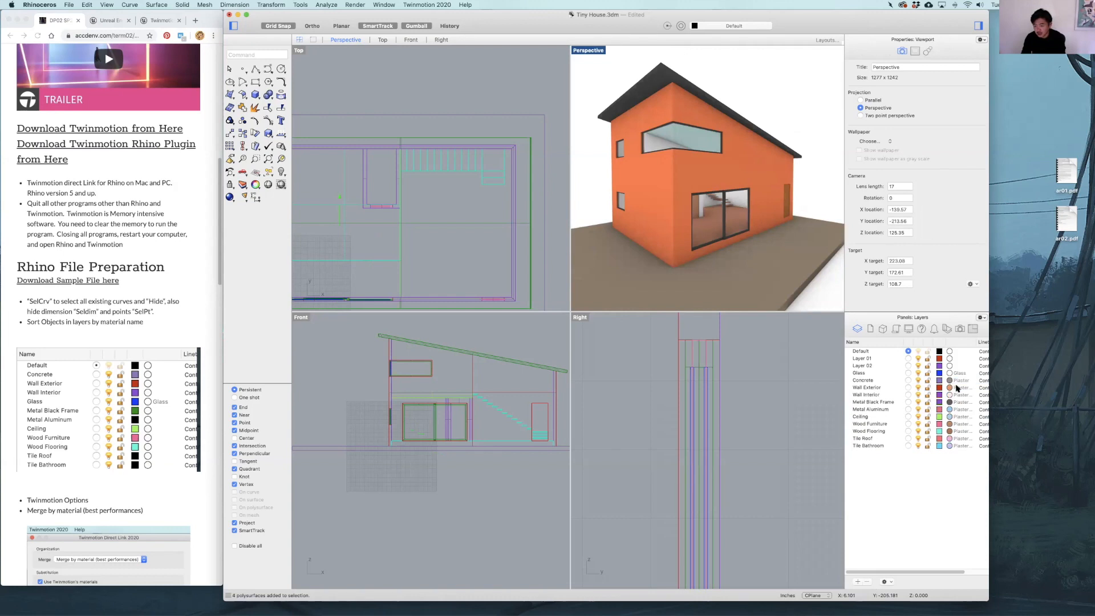
left_click(862, 366)
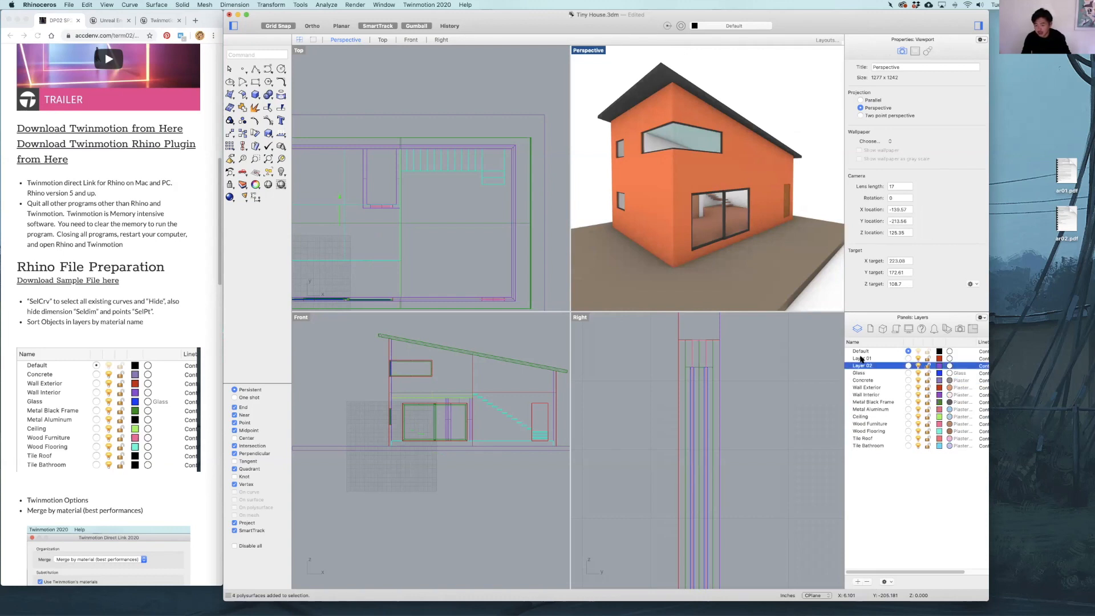
left_click(867, 582)
Turn off every material layer, from Glass to Tile Bathroom, so only the Default layer's contents are shown
left_click(916, 359)
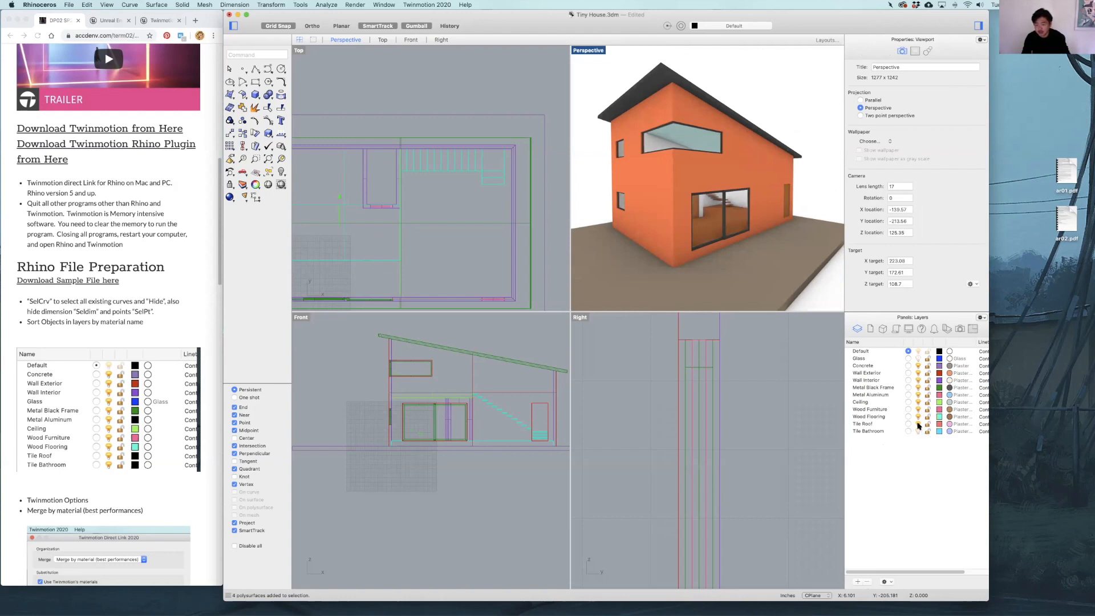
left_click(918, 424)
left_click(918, 417)
left_click(918, 410)
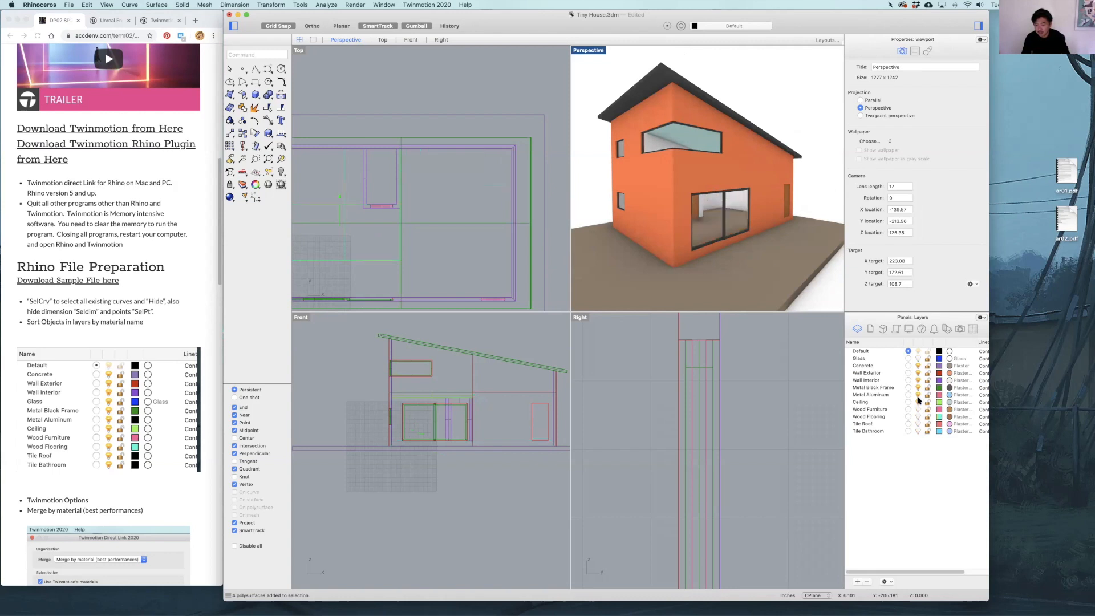
left_click(919, 381)
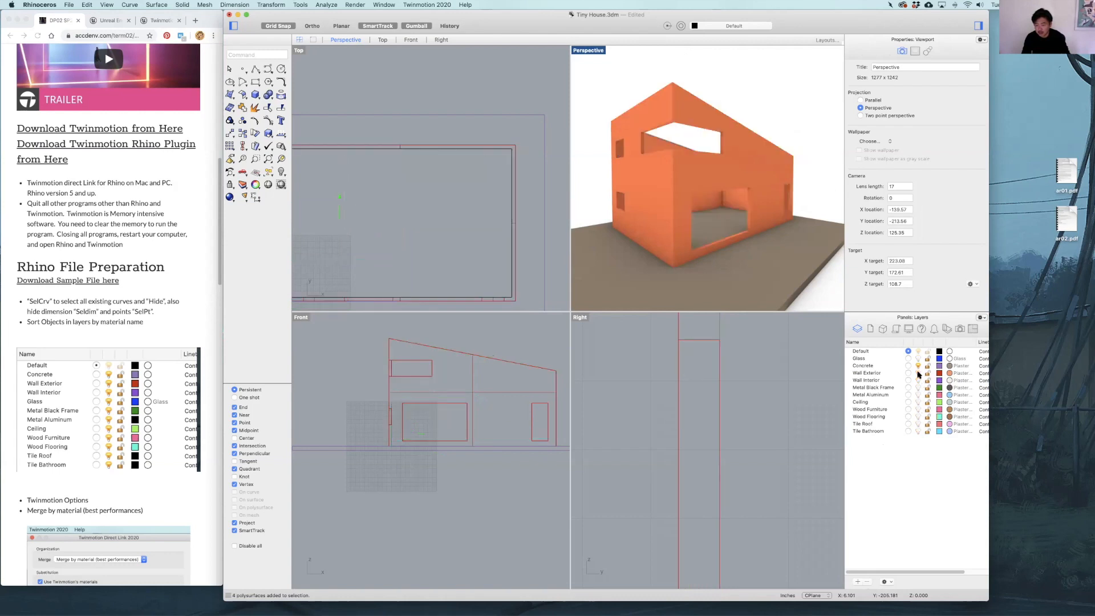
left_click(919, 373)
Delete the stray trimmed surface left on the Default layer
scroll(771, 252, "down", 5)
right_click_drag(783, 240, 736, 276)
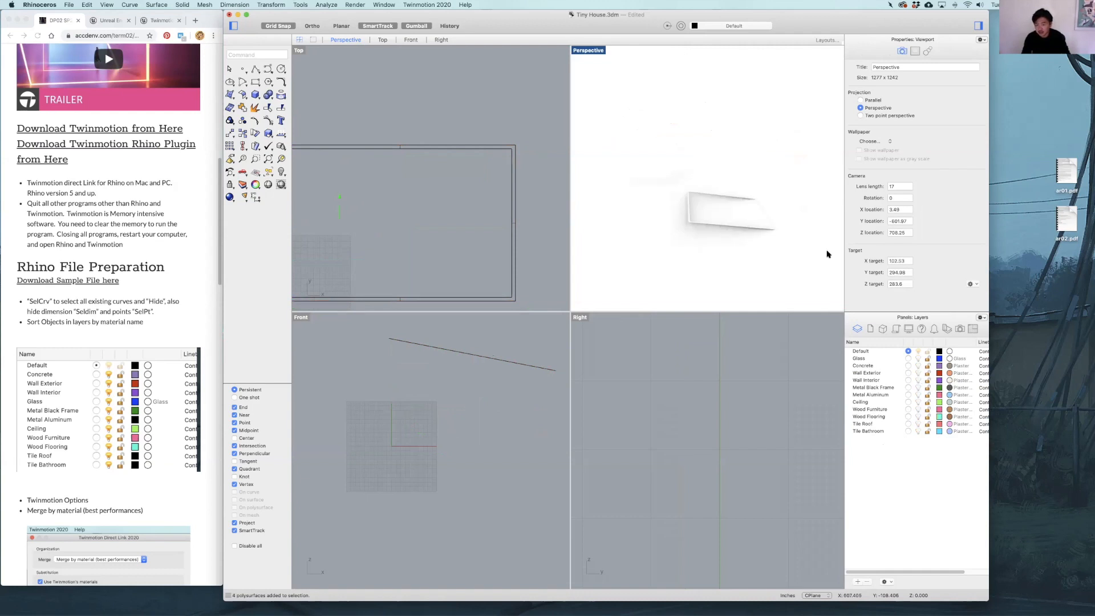
left_click(732, 229)
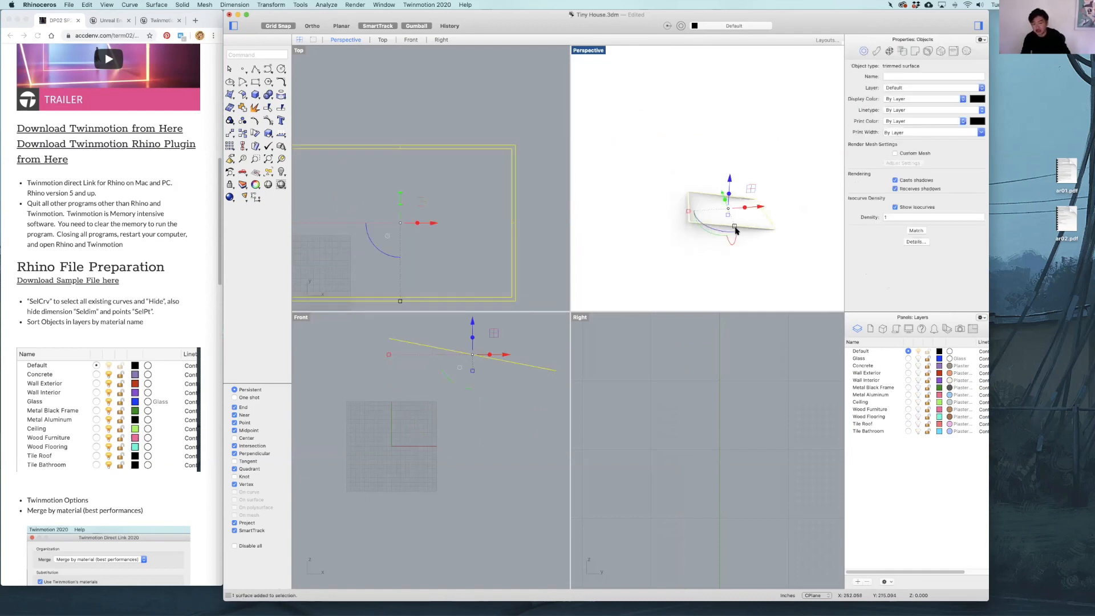
key("Delete")
Turn all the material layers from Glass to Tile Bathroom back on and view the complete house
left_click(861, 359)
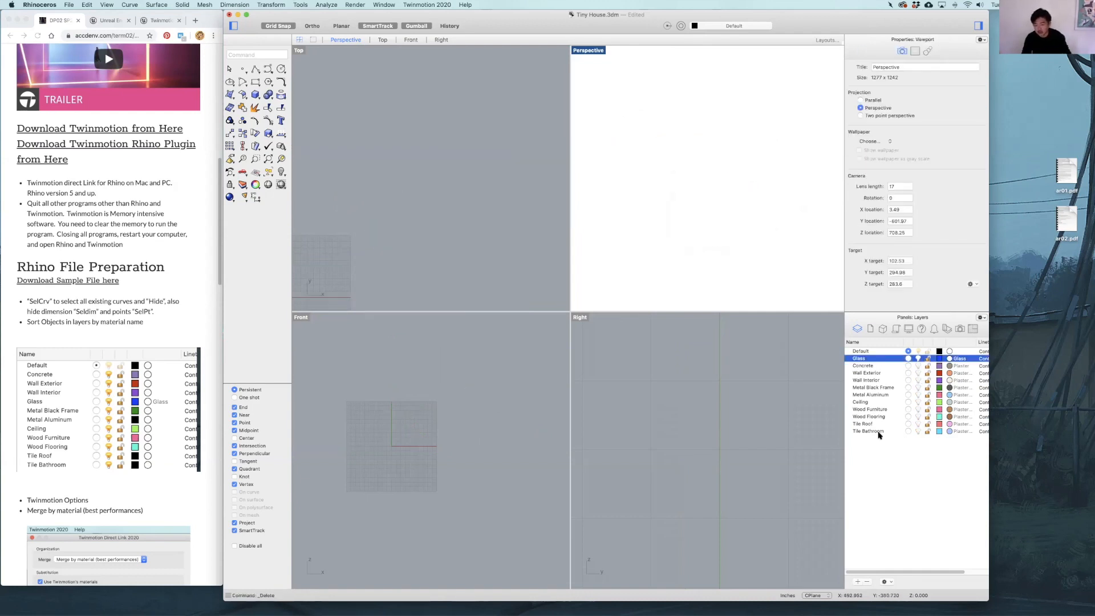
left_click(917, 431, "shift")
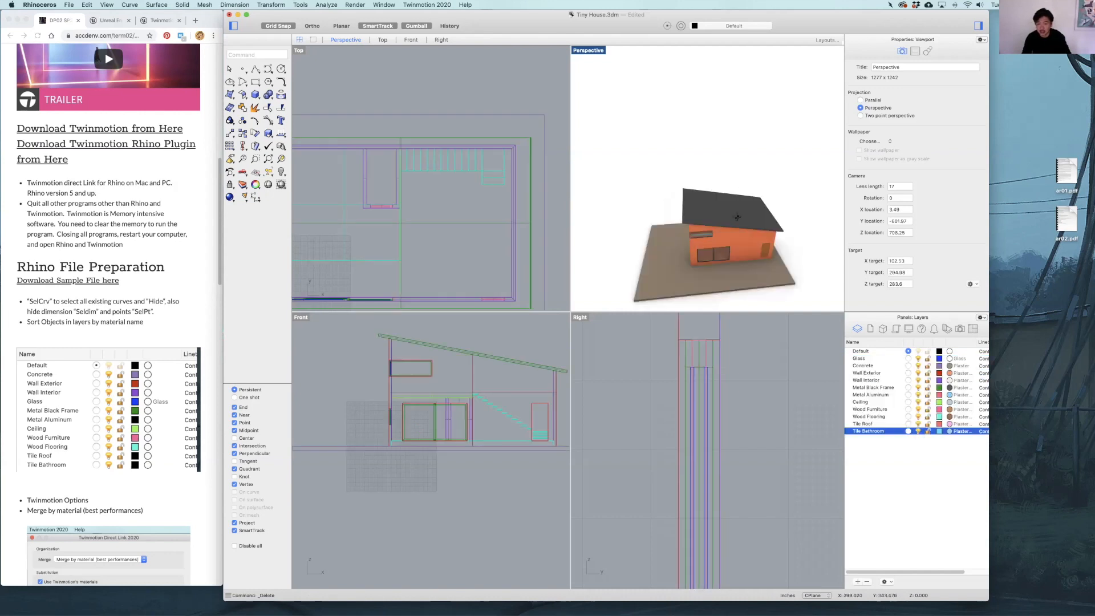
scroll(748, 245, "up", 4)
mouse_move(737, 217)
right_mouse_down()
mouse_move(748, 246)
mouse_move(748, 214)
right_mouse_up()
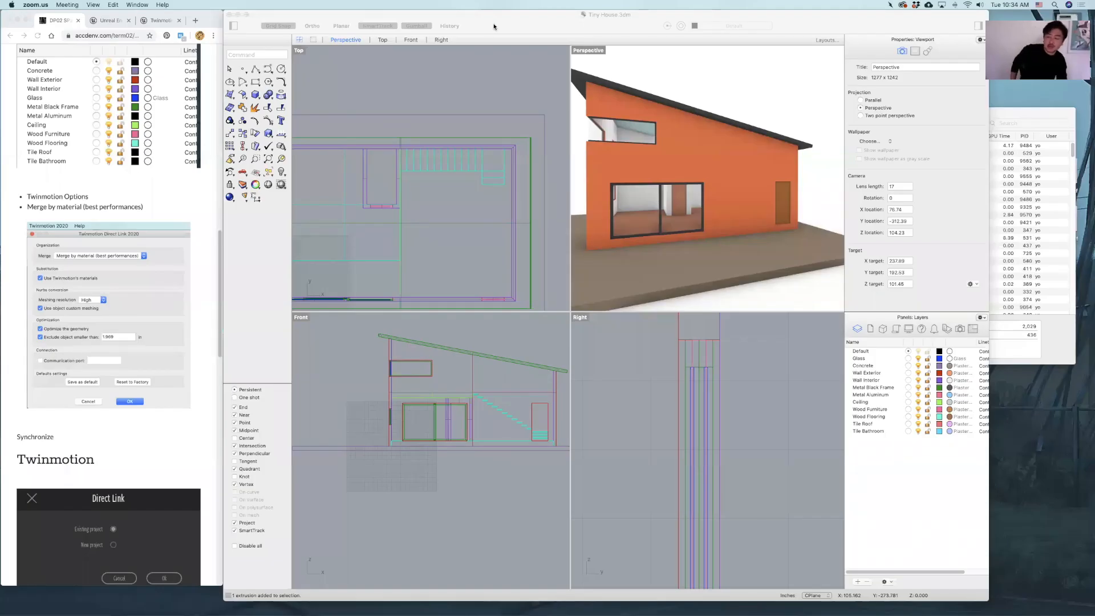
Check the Twinmotion Direct Link merge options, keep Merge by material (best performances) and close the settings
left_click(494, 26)
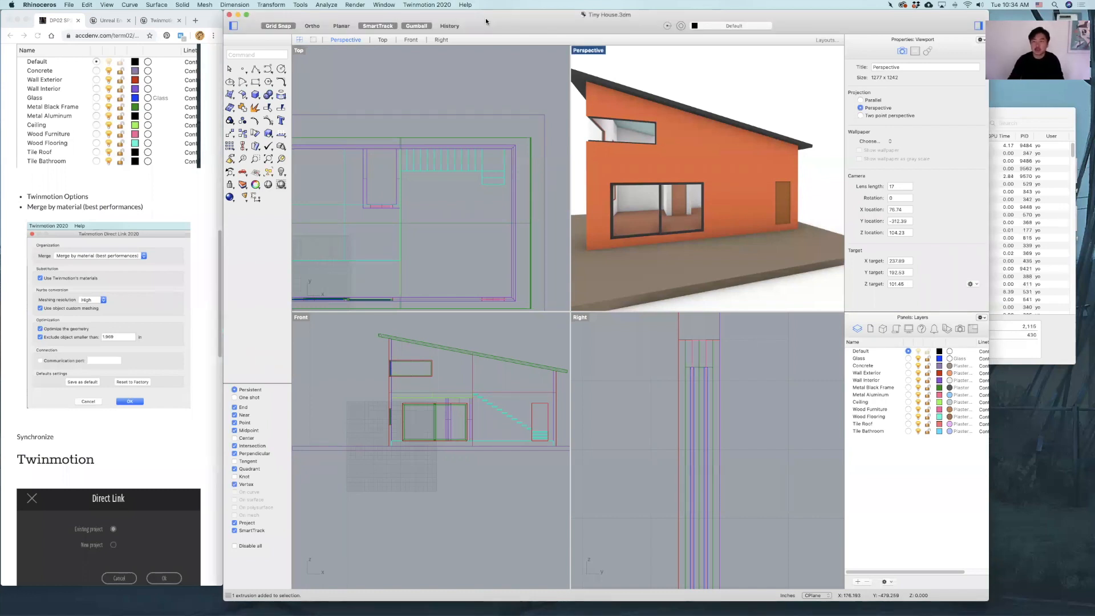
left_click(435, 5)
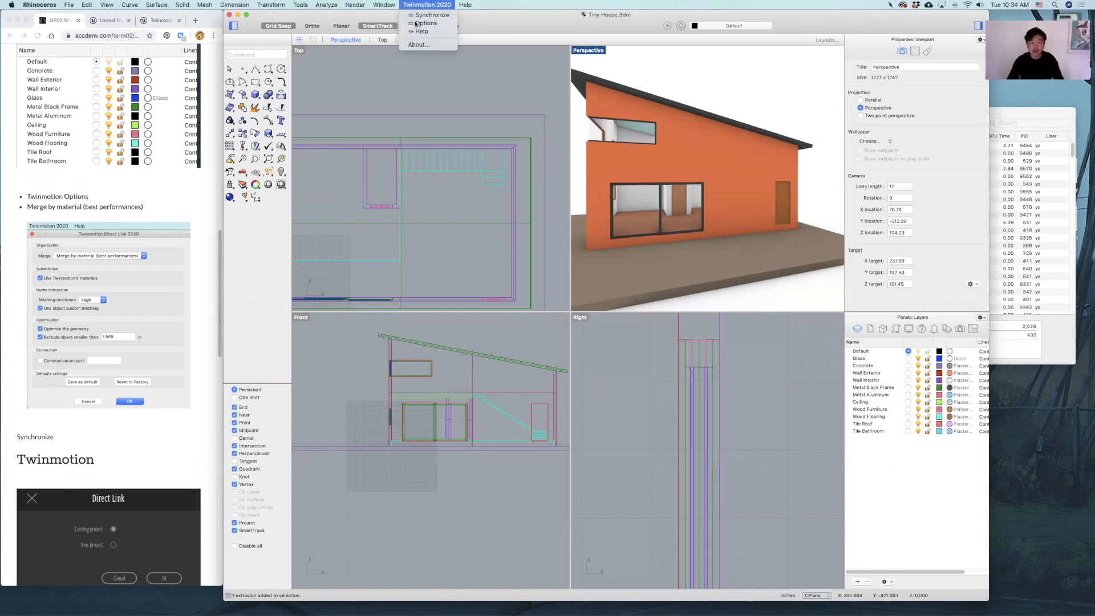
left_click(417, 23)
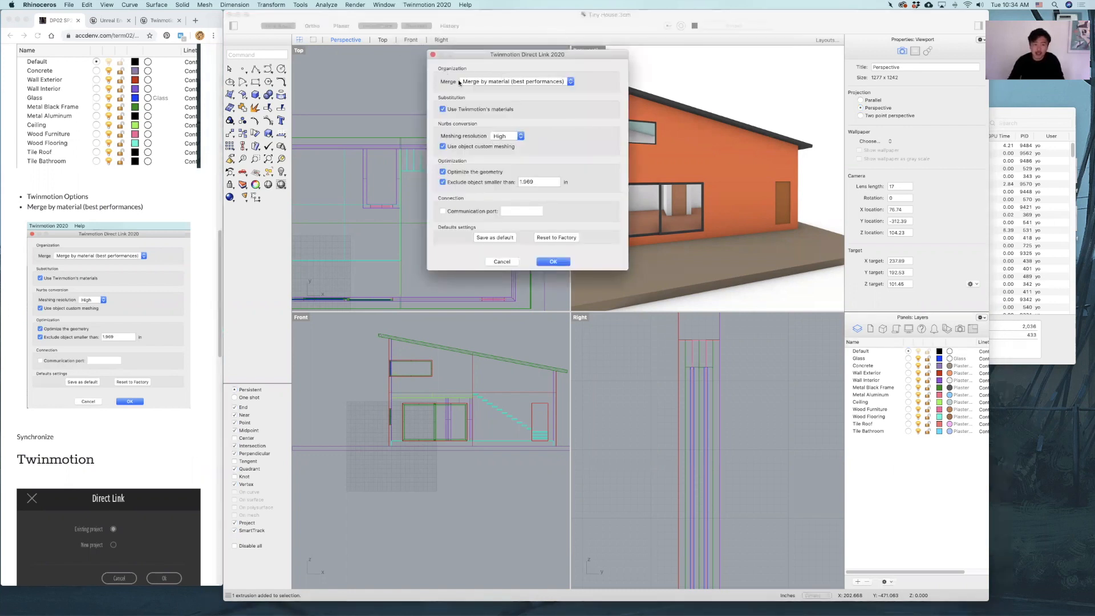
left_click(528, 81)
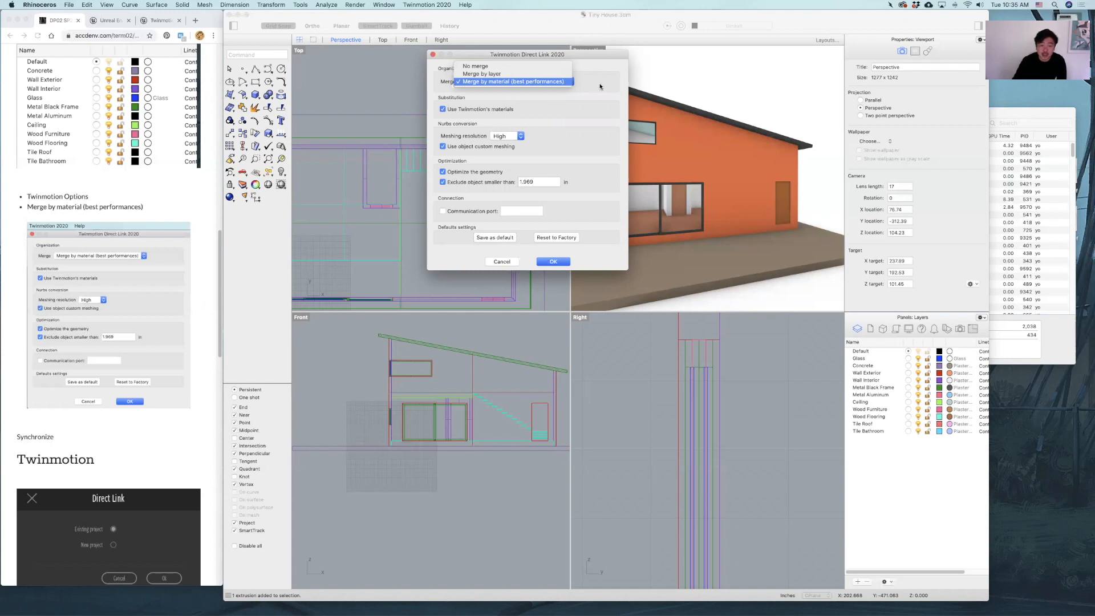
left_click(600, 87)
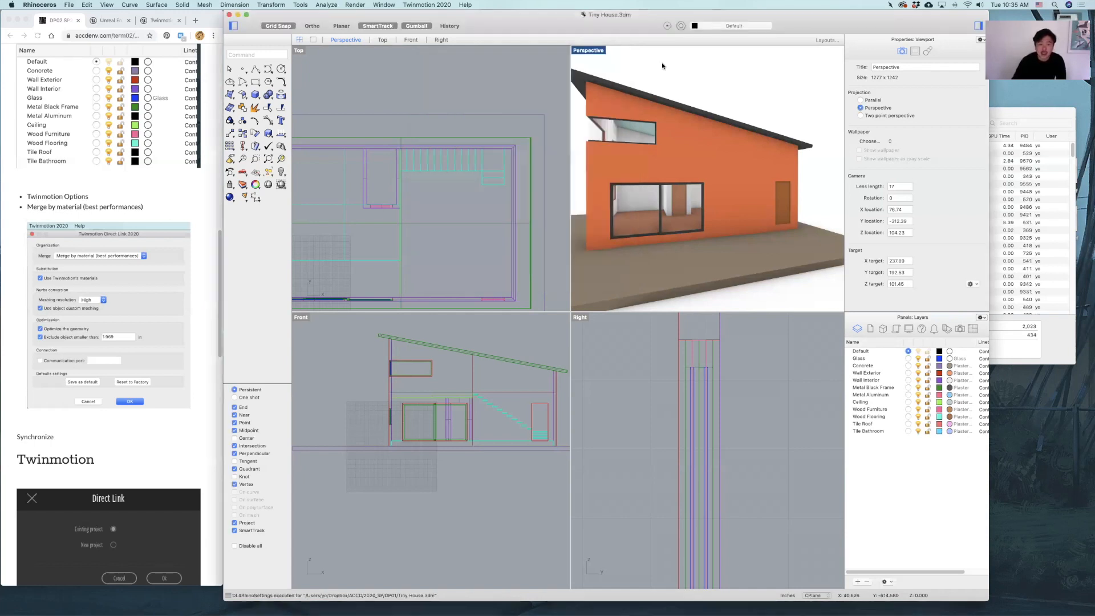
Synchronize the model with Twinmotion through Direct Link as a new project
left_click(428, 5)
left_click(440, 16)
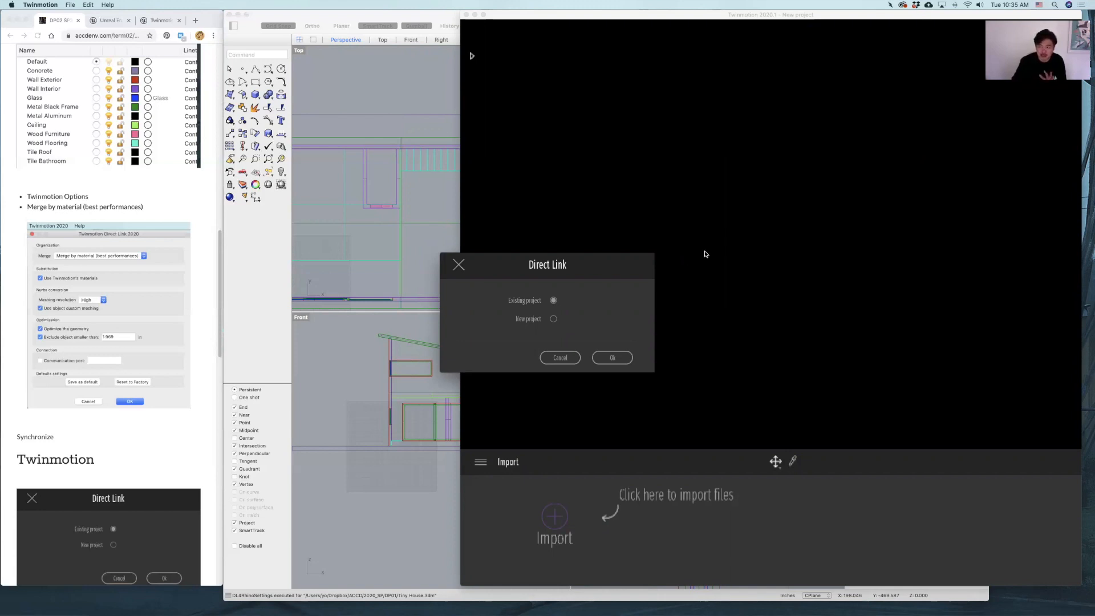
left_click(553, 319)
left_click(553, 300)
left_click(554, 319)
left_click(613, 358)
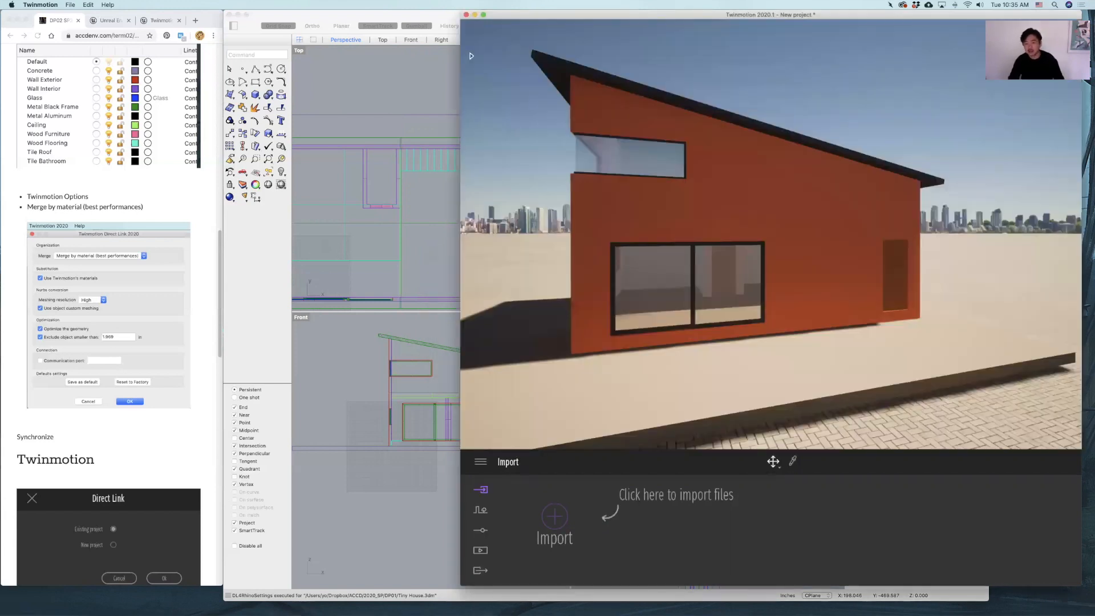
Examine the synchronized house's exterior in Twinmotion from the front, the narrow end and close to the windows
right_click_drag(613, 358, 642, 356)
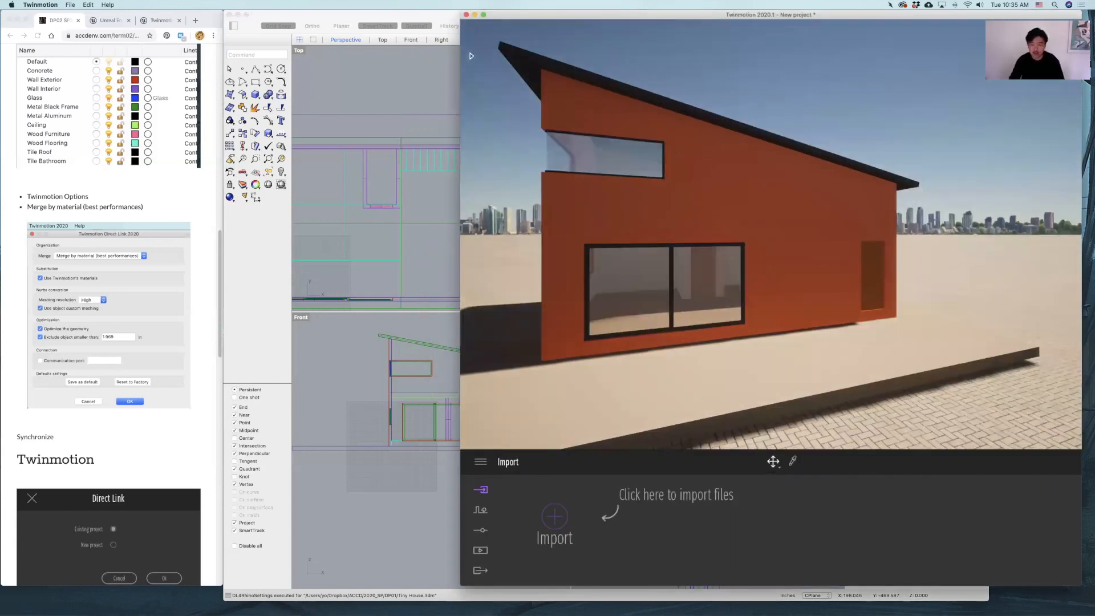
key("a")
key("s")
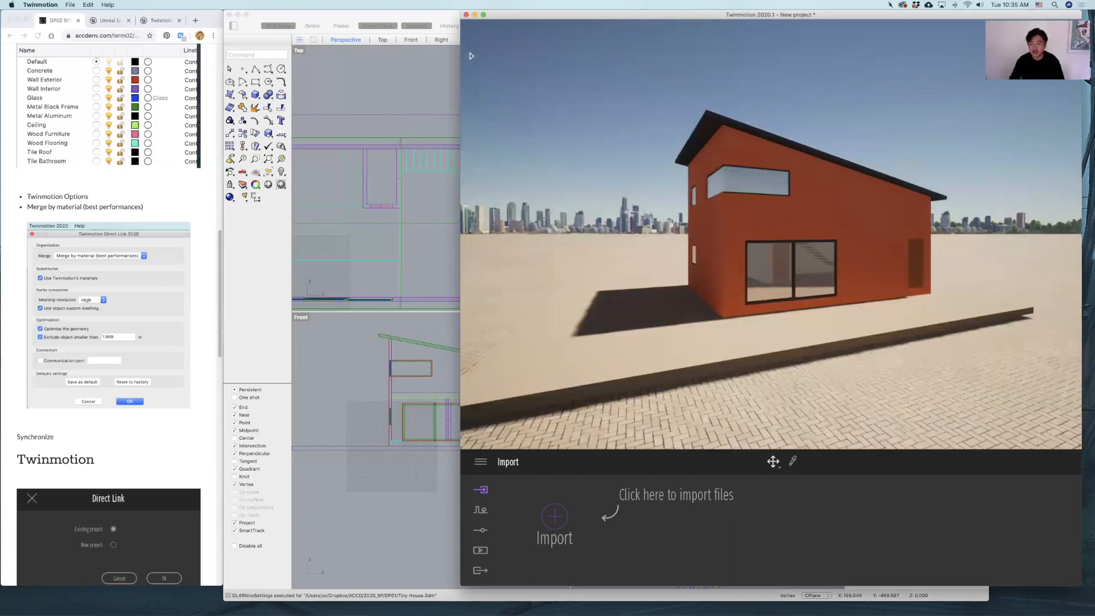
key("s")
key("a")
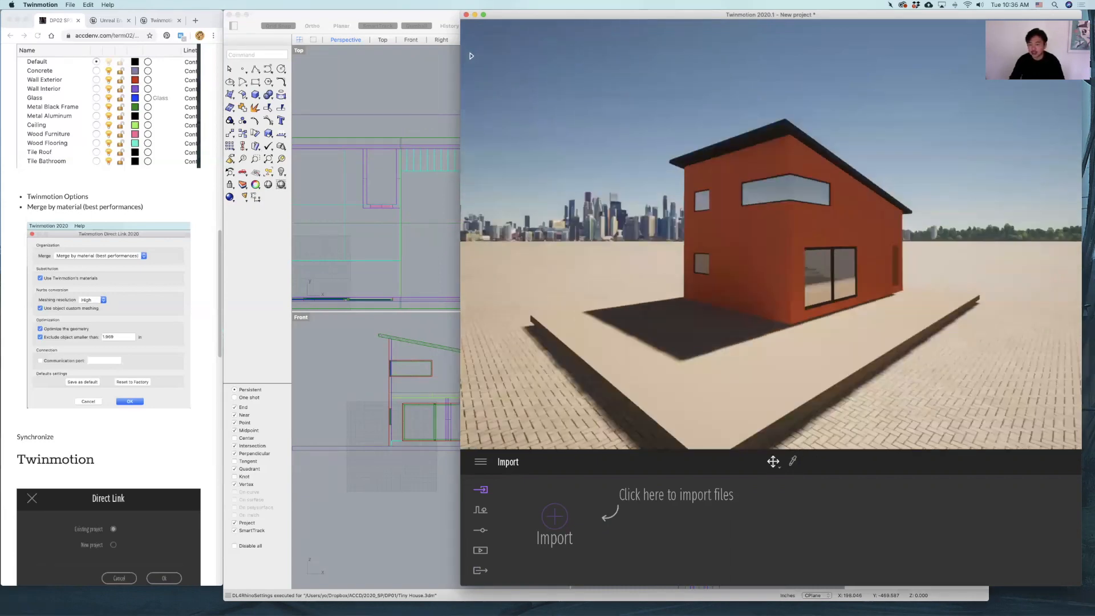
key("a")
key("a")
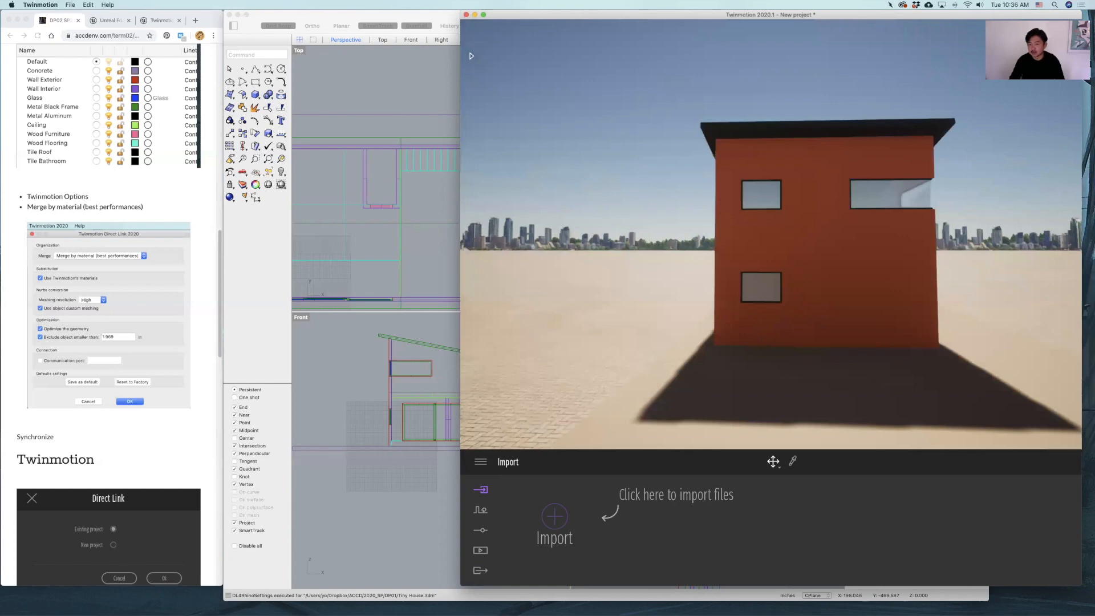
key("a")
key("a")
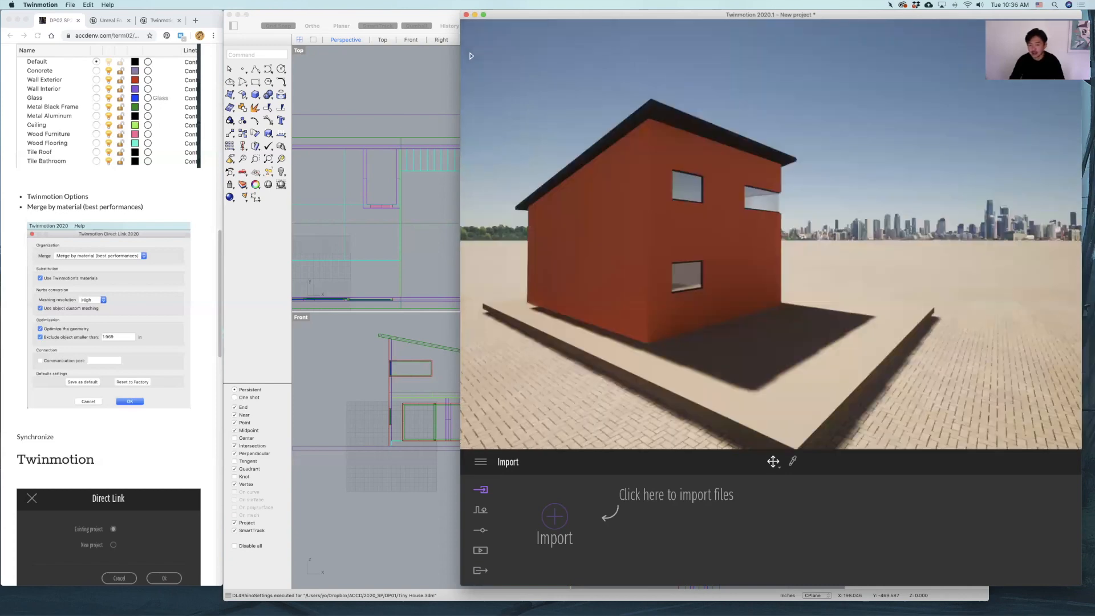
key("w")
key("d")
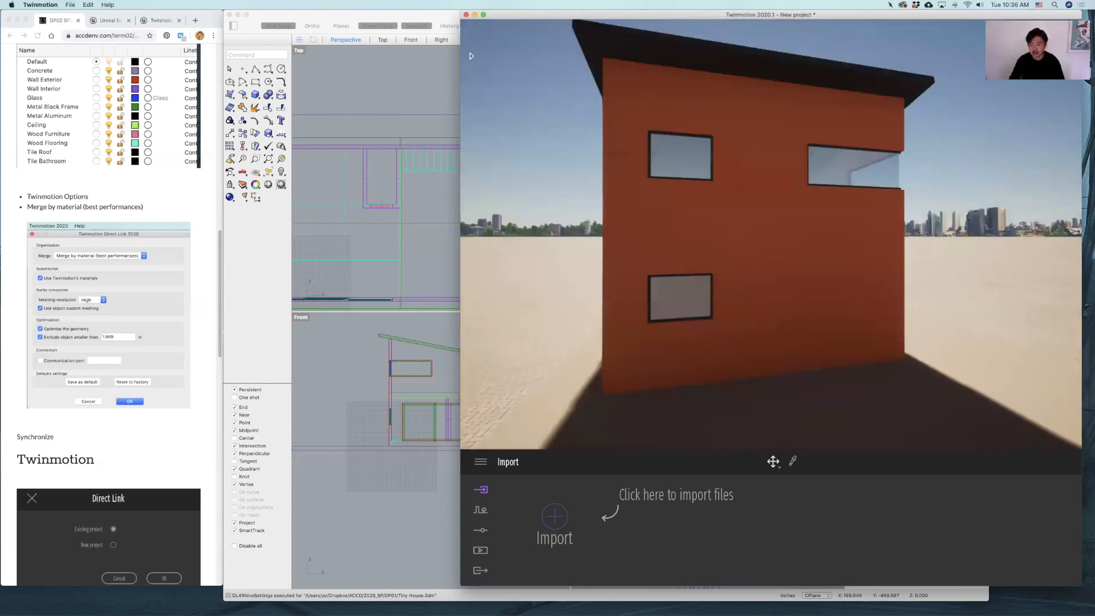
key("w")
key("s")
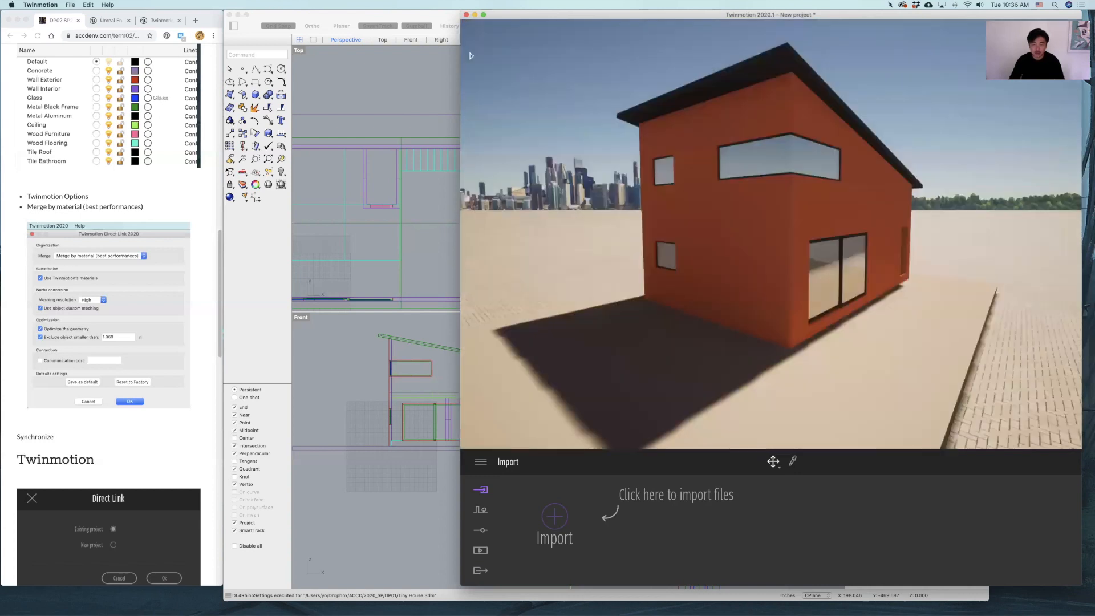
key("s")
key("w")
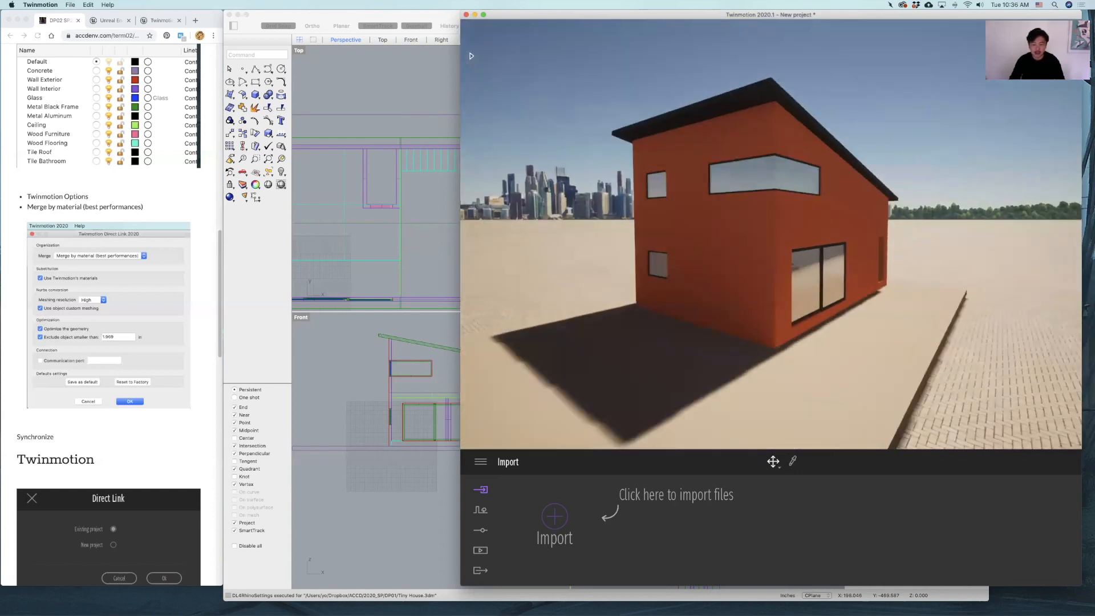
key("a")
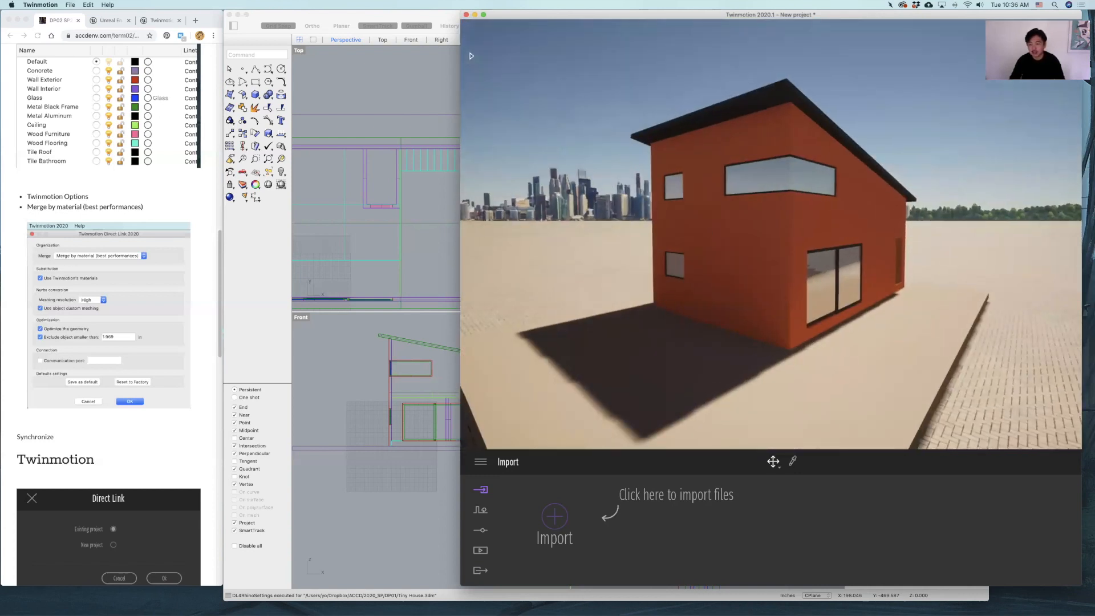
key("d")
right_click_drag(771, 234, 696, 209)
key("d")
key("d")
key("w")
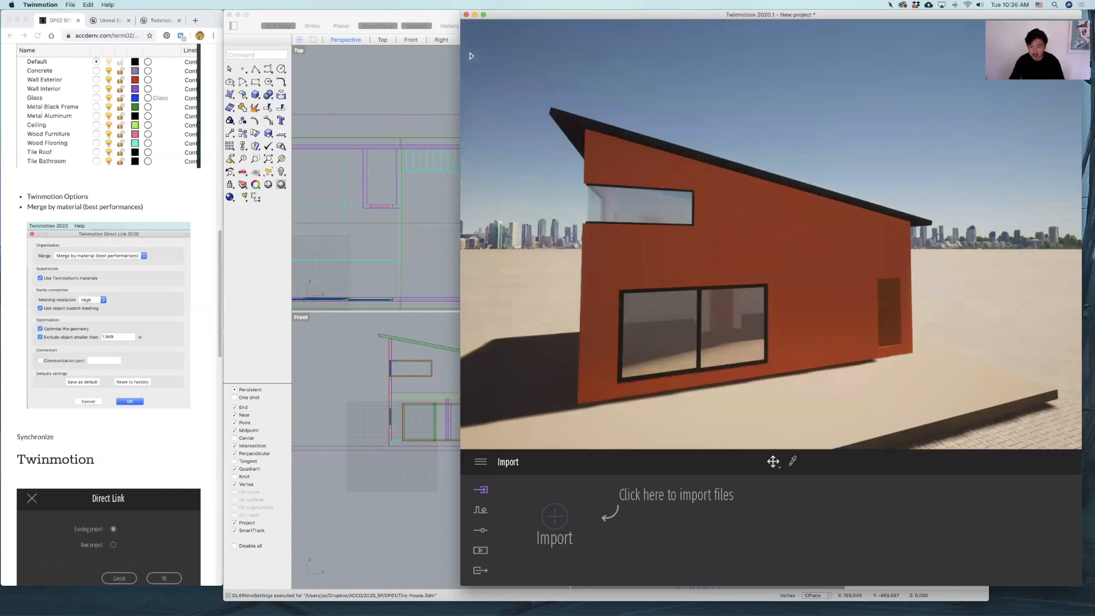
key("w")
key("s")
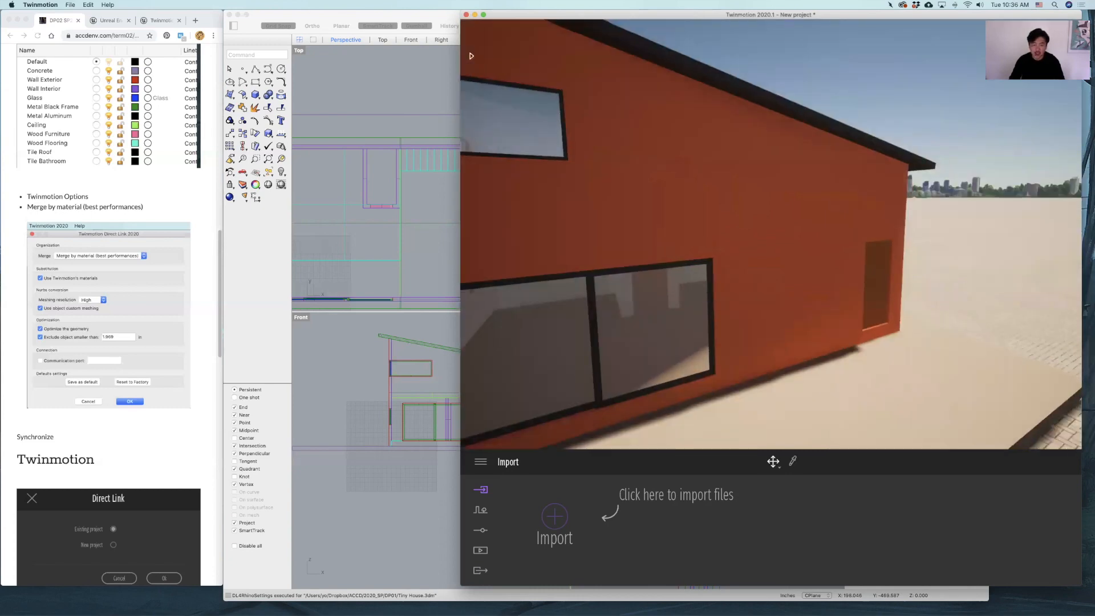
key("s")
key("a")
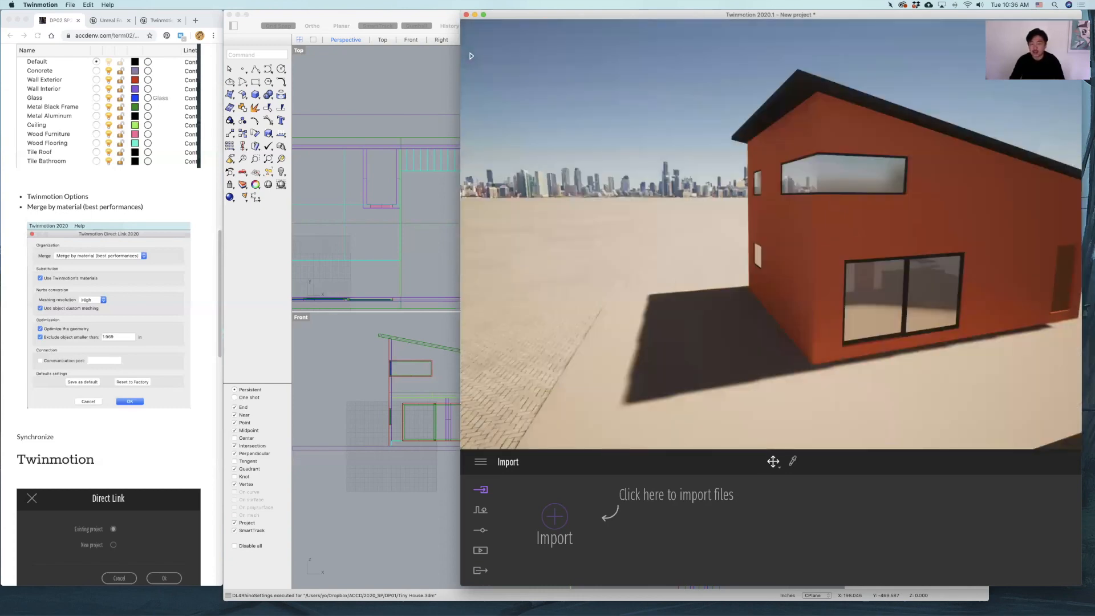
right_click_drag(859, 322, 873, 317)
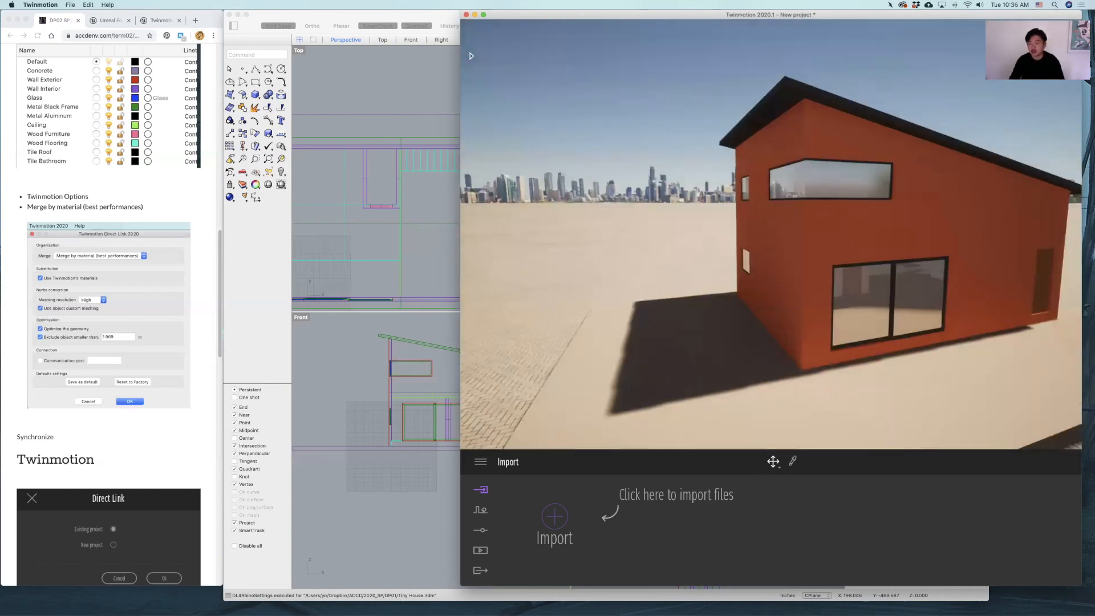
Switch back to Rhino and model a small box on the ground slab beside the house's narrow end wall
left_click(448, 79)
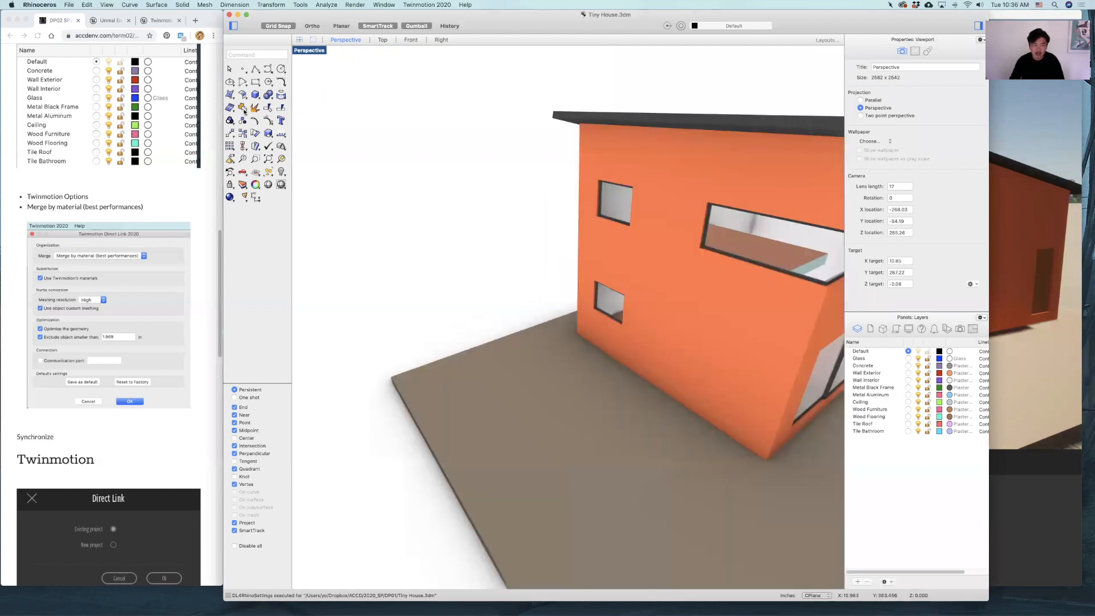
right_click_drag(245, 110, 256, 95)
left_click(255, 94)
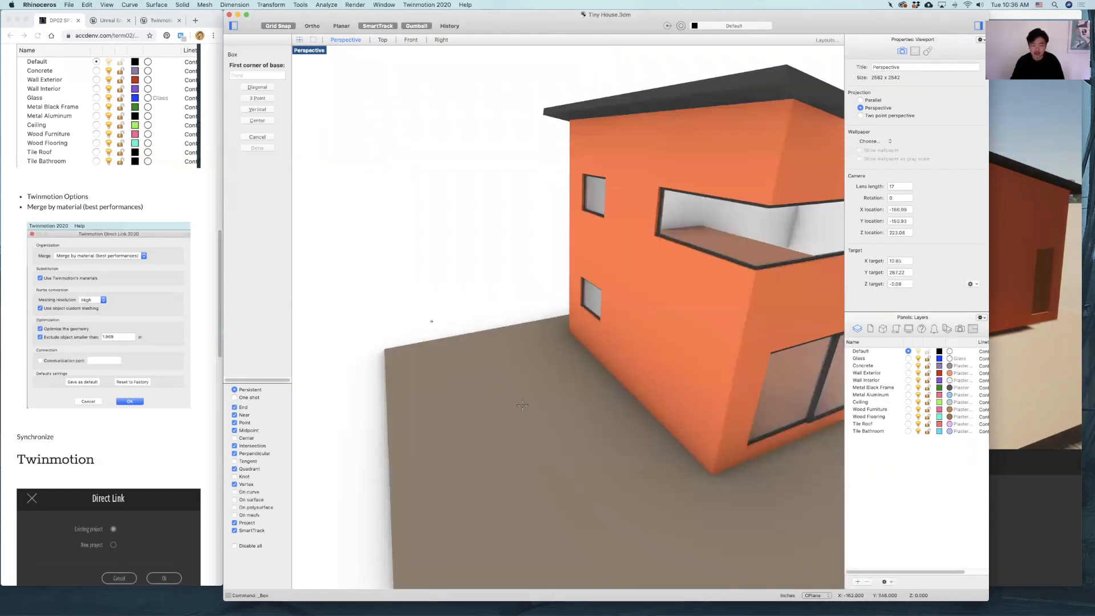
left_click(475, 391)
left_click(519, 381)
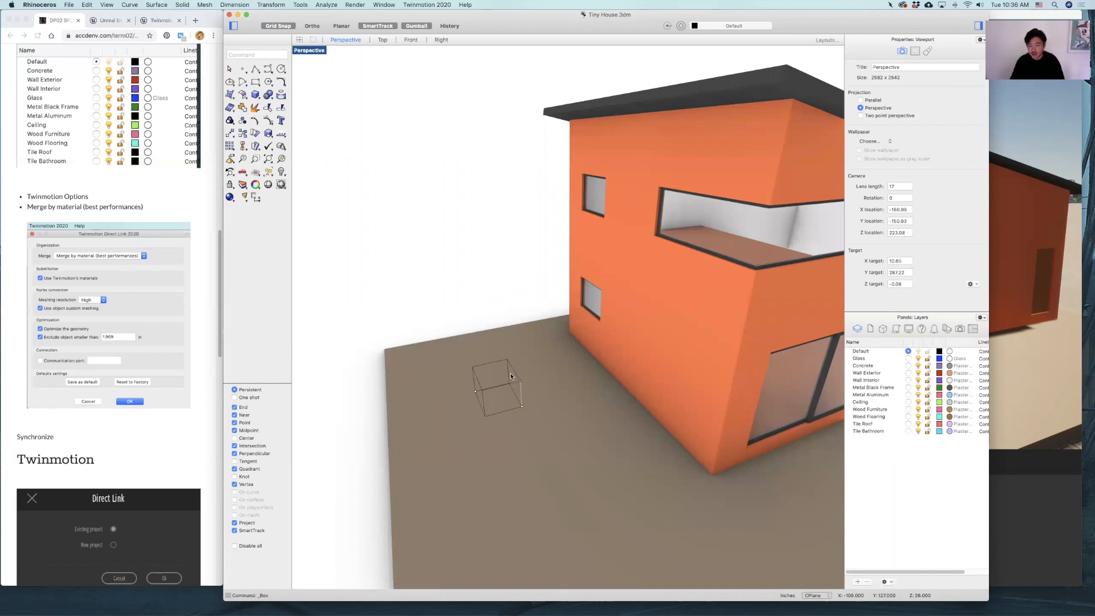
left_click(511, 376)
Move the new box to the Metal Aluminum layer and clear the selection
left_click(513, 383)
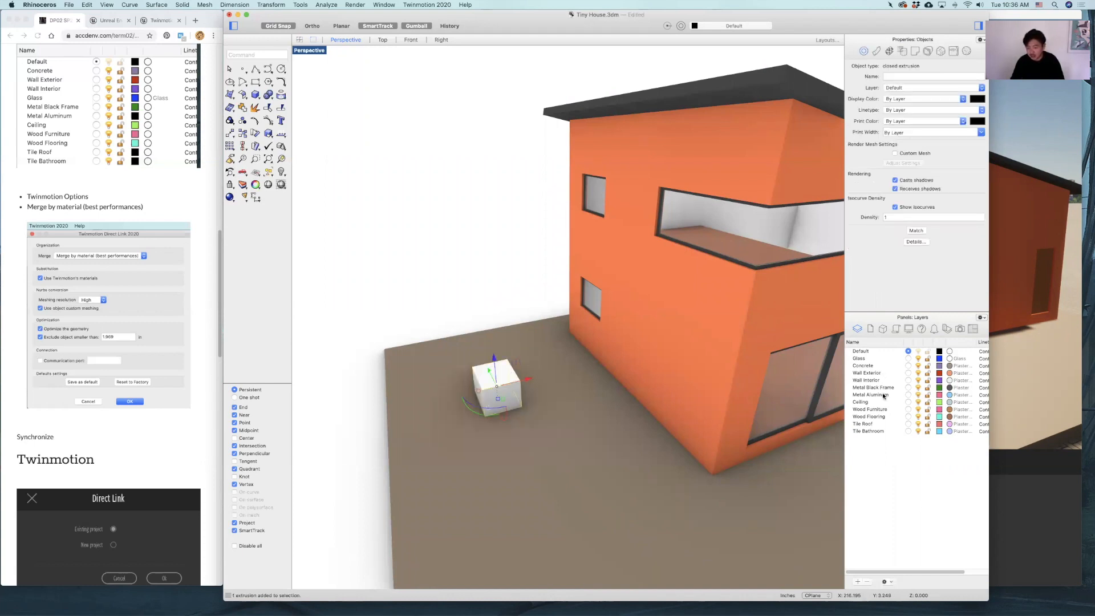
right_click(884, 395)
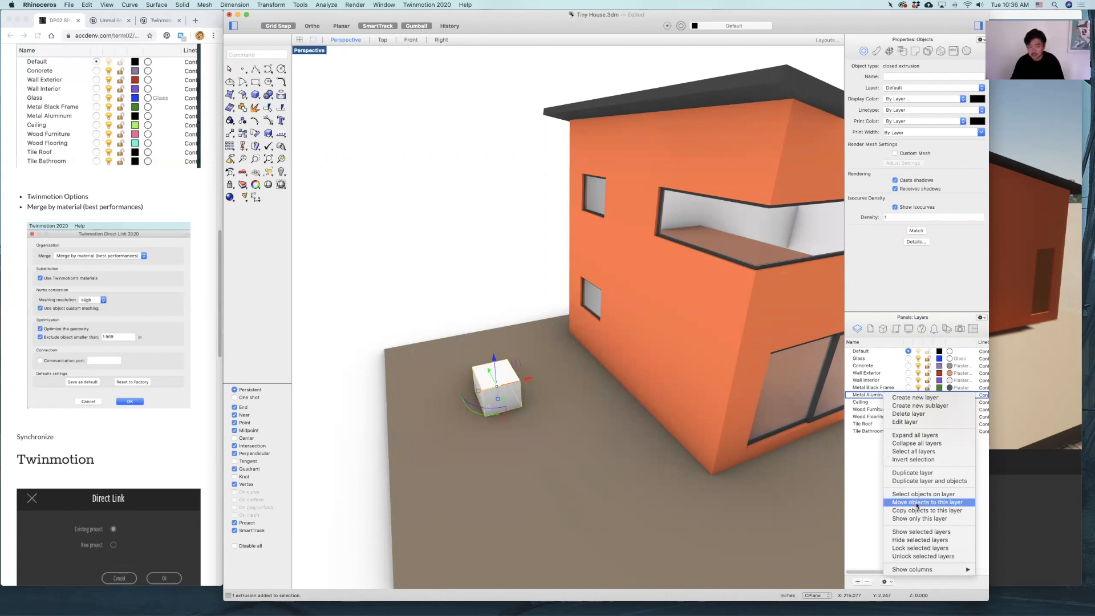
left_click(536, 297)
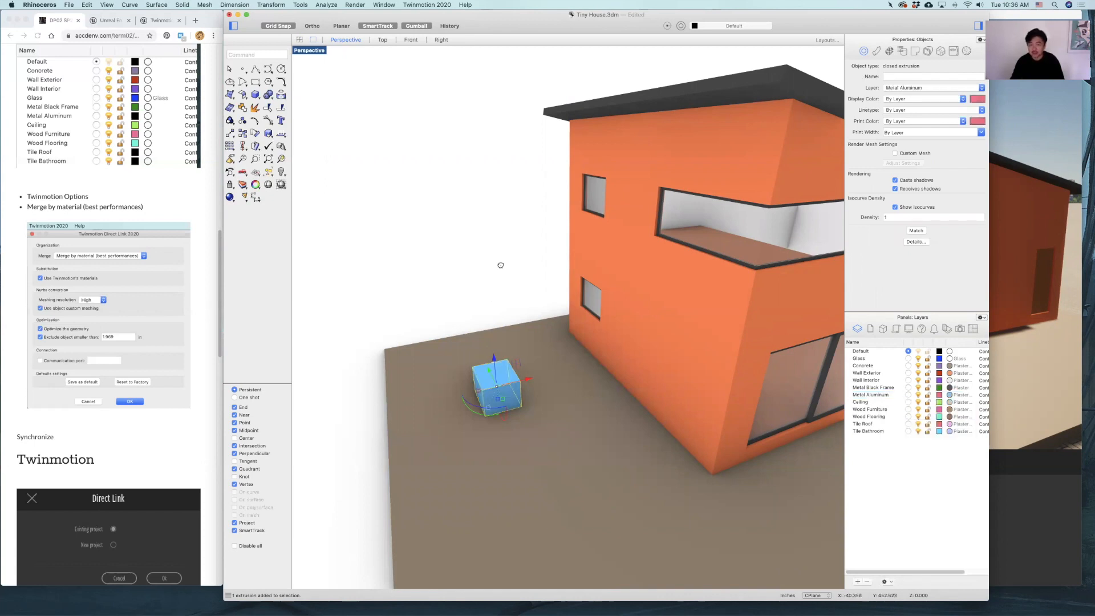
right_click_drag(510, 277, 454, 231)
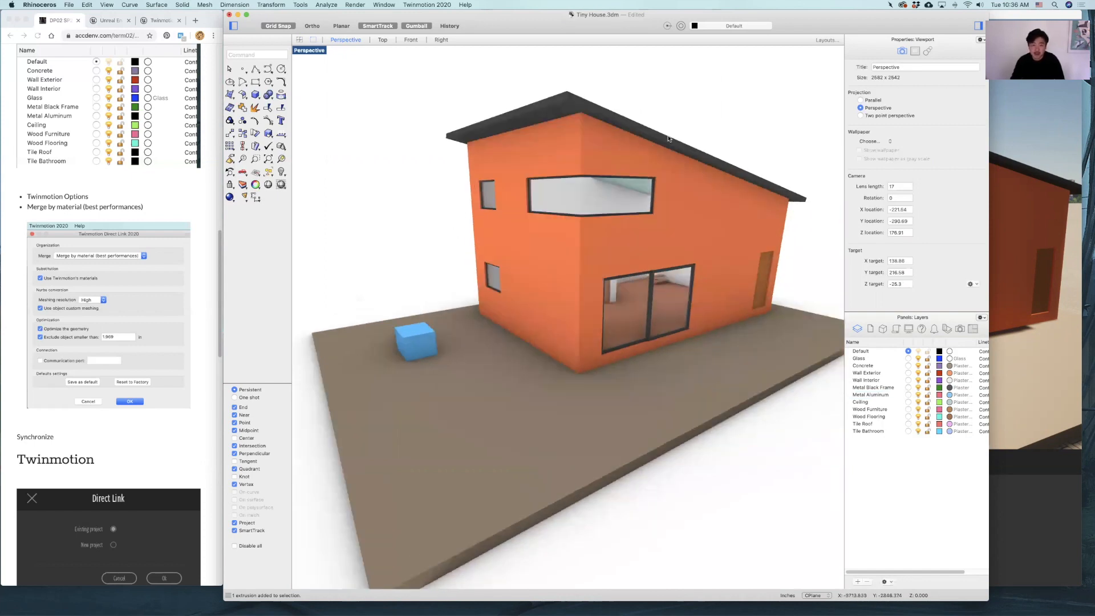
Synchronize the changed model with Twinmotion through Direct Link and view the new box beside the house there
left_click(422, 6)
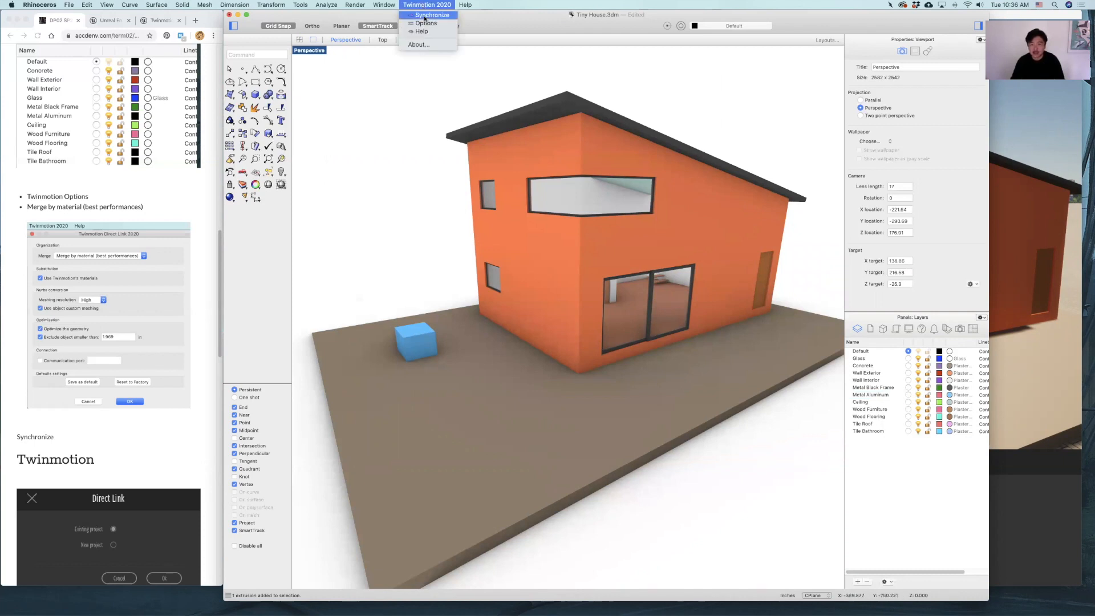
left_click(425, 16)
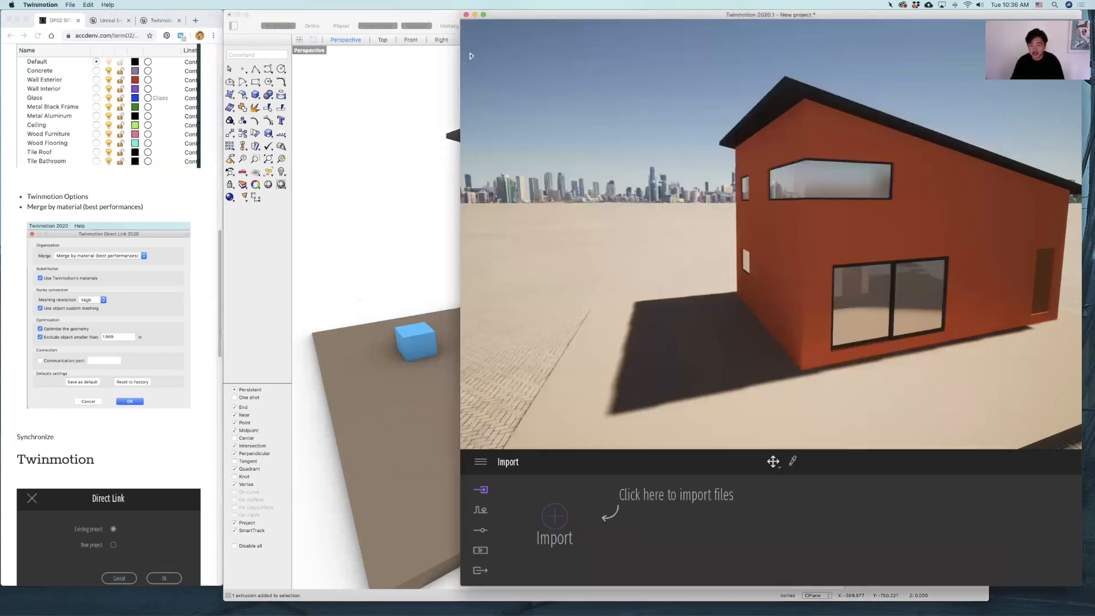
middle_click_drag(770, 274, 804, 277, "shift")
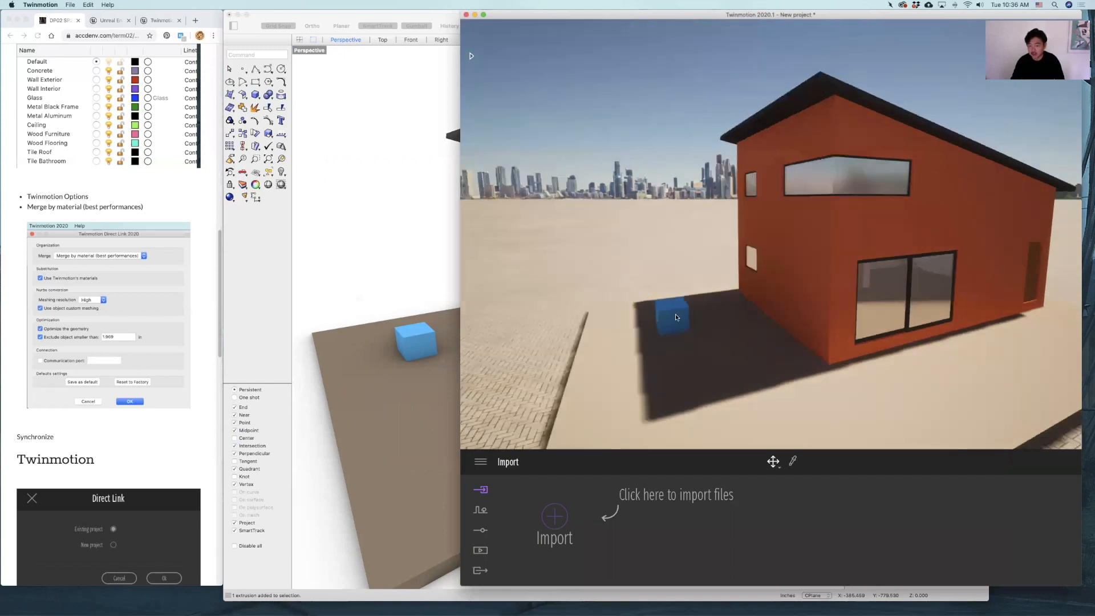
middle_click_drag(676, 314, 673, 316, "shift")
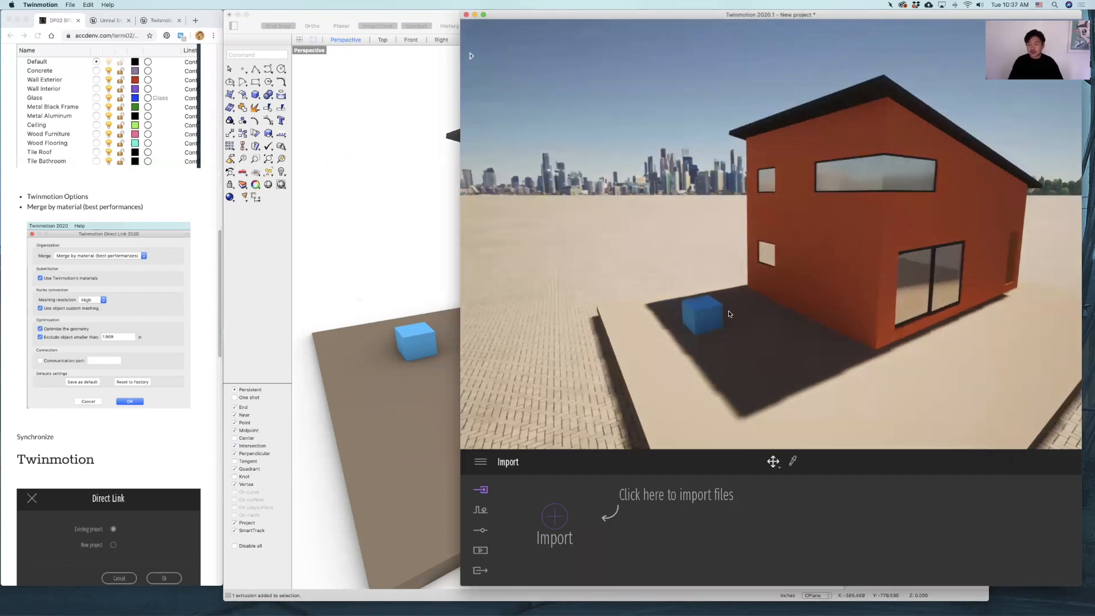
middle_click_drag(702, 314, 656, 313, "shift")
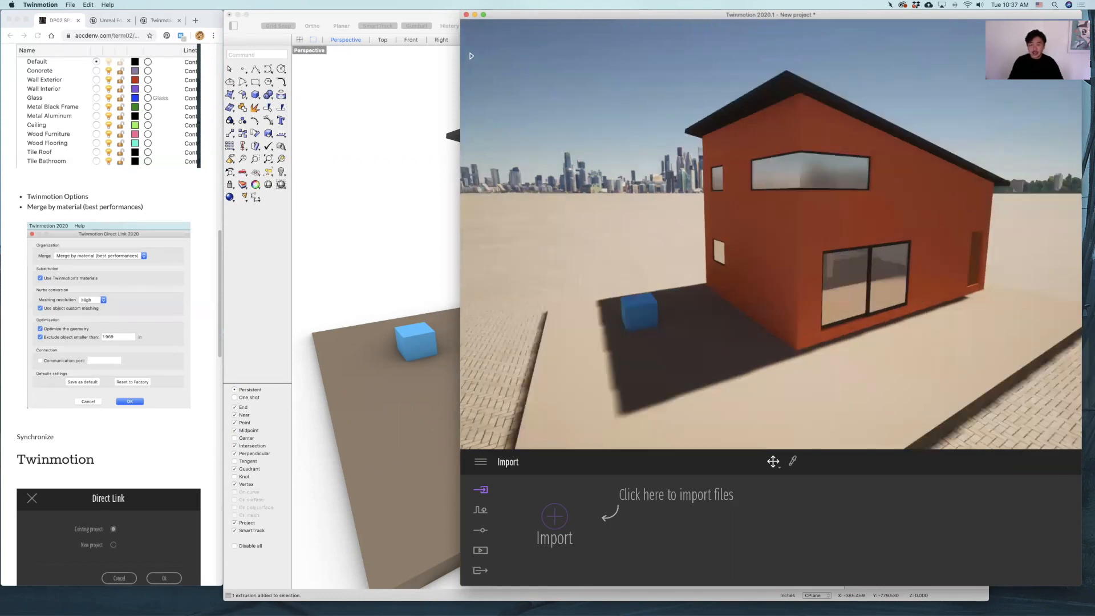
scroll(656, 313, "down", 2)
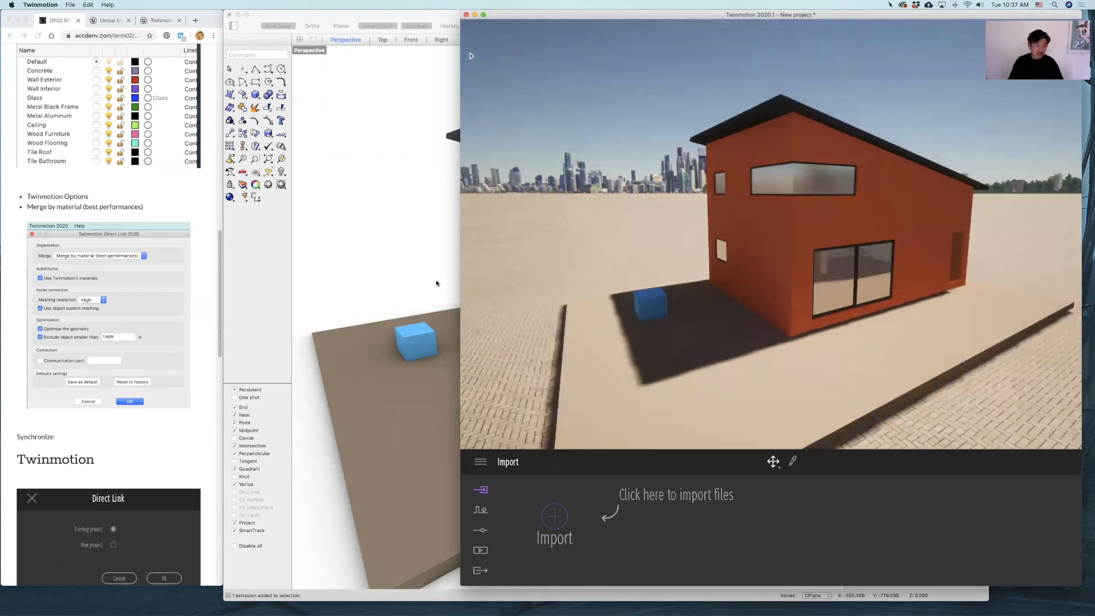
Read the course notes on choosing a new or existing project for Direct Link
left_click(198, 287)
scroll(198, 287, "down", 4)
scroll(198, 286, "down", 1)
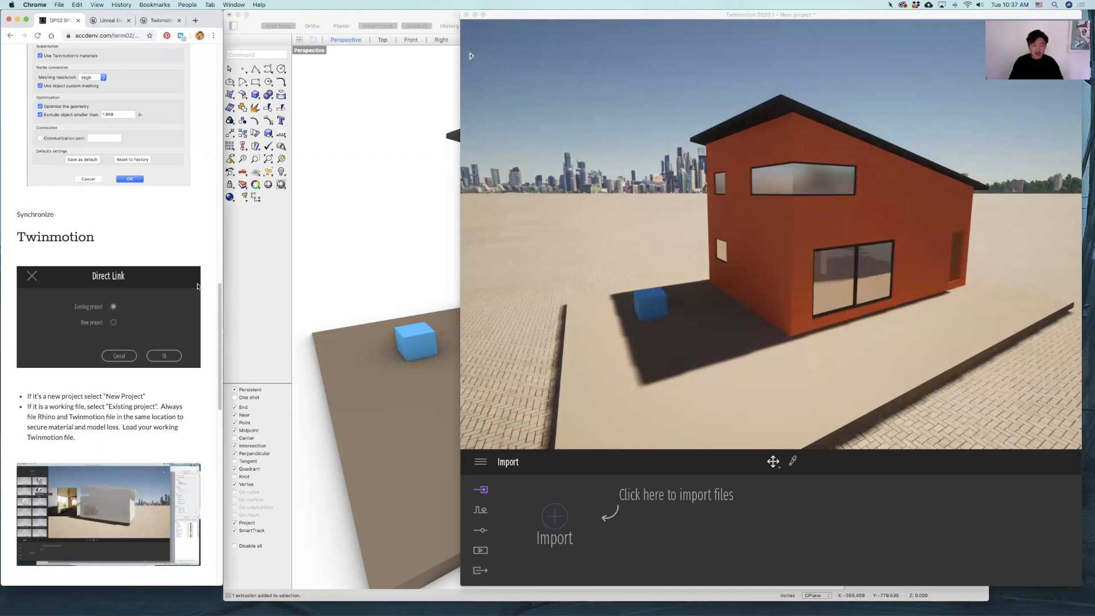
scroll(198, 287, "down", 2)
scroll(198, 287, "down", 1)
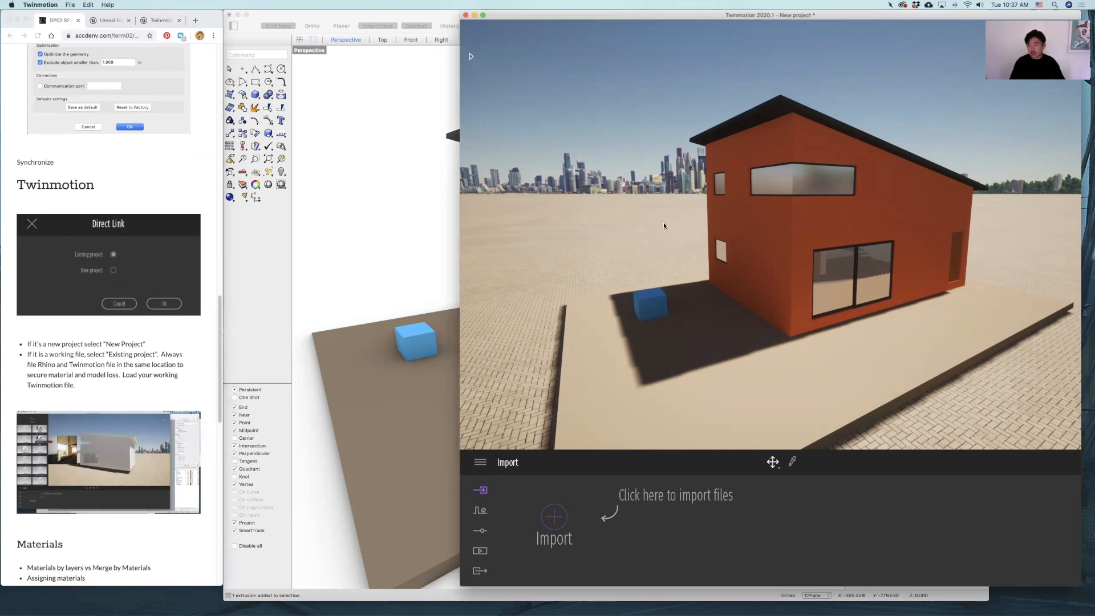
Save the Twinmotion project as Tiny House02 in the DP01 folder inside ACCD's 2020_SP folder
left_click(480, 462)
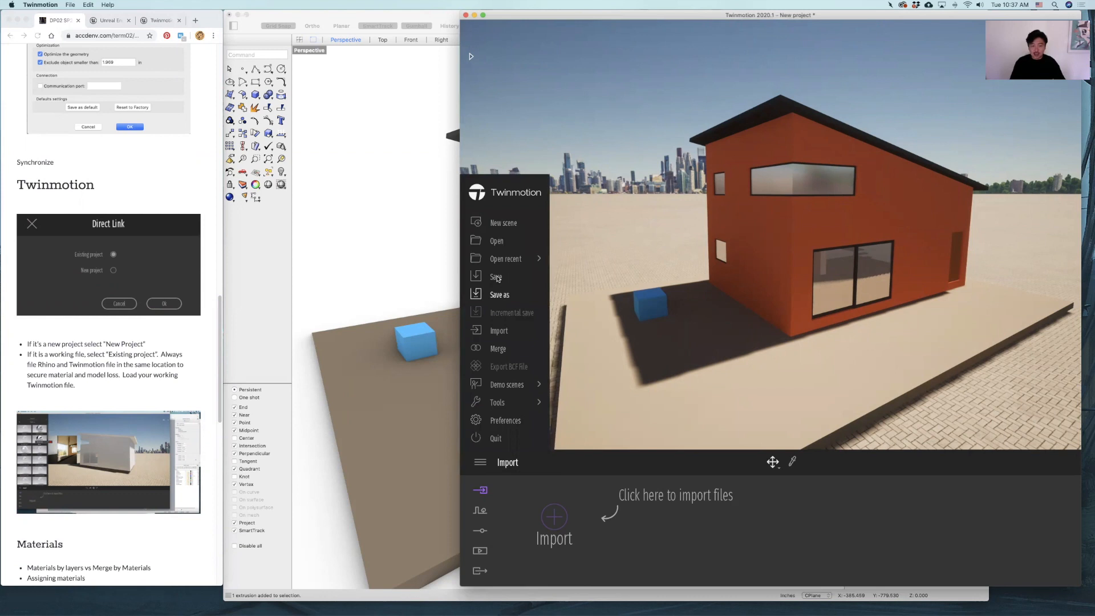
left_click(659, 216)
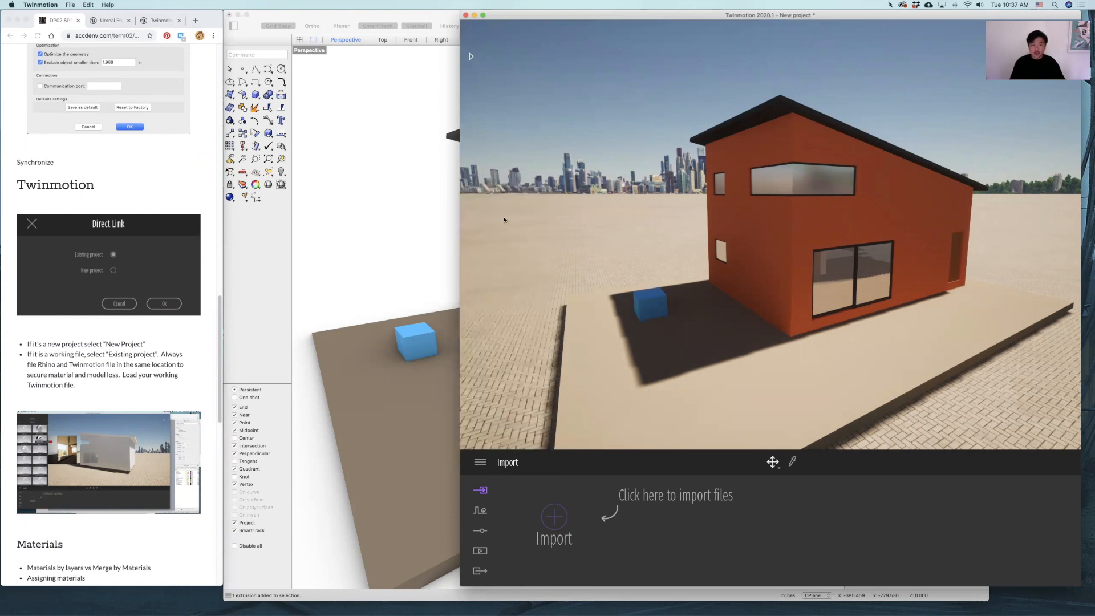
left_click(393, 210)
left_click(467, 231)
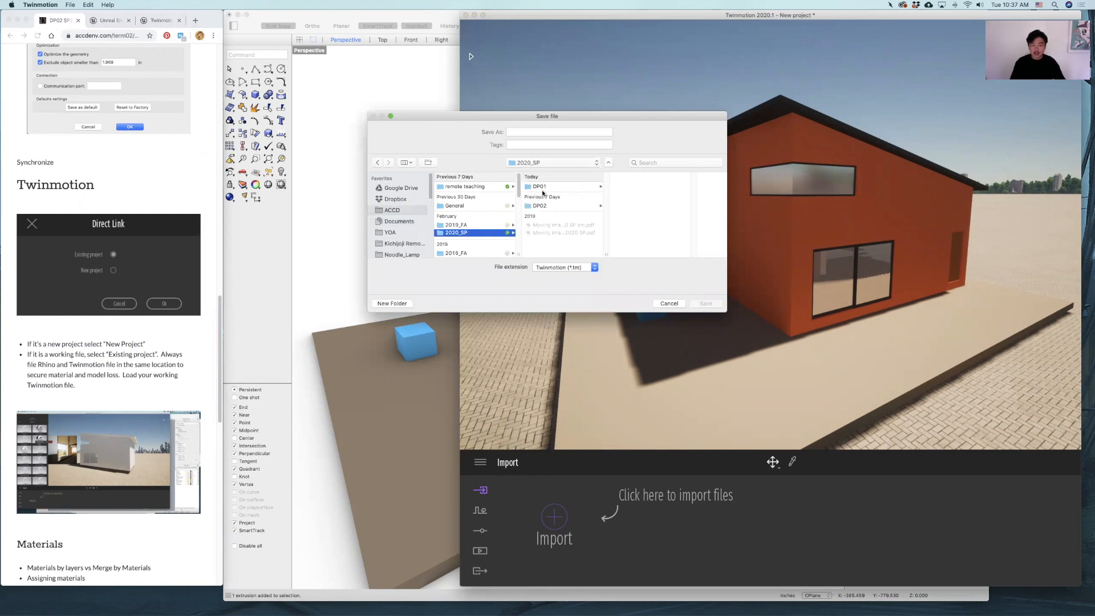
left_click(562, 187)
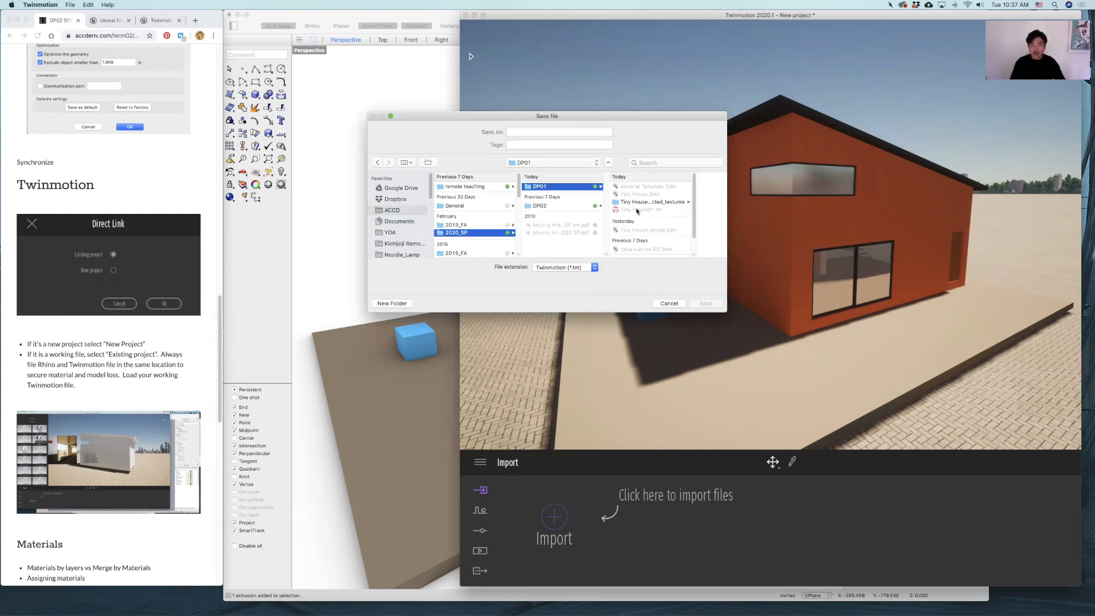
left_click(637, 211)
left_click(541, 131)
key("BackSpace")
type("2")
key("Return")
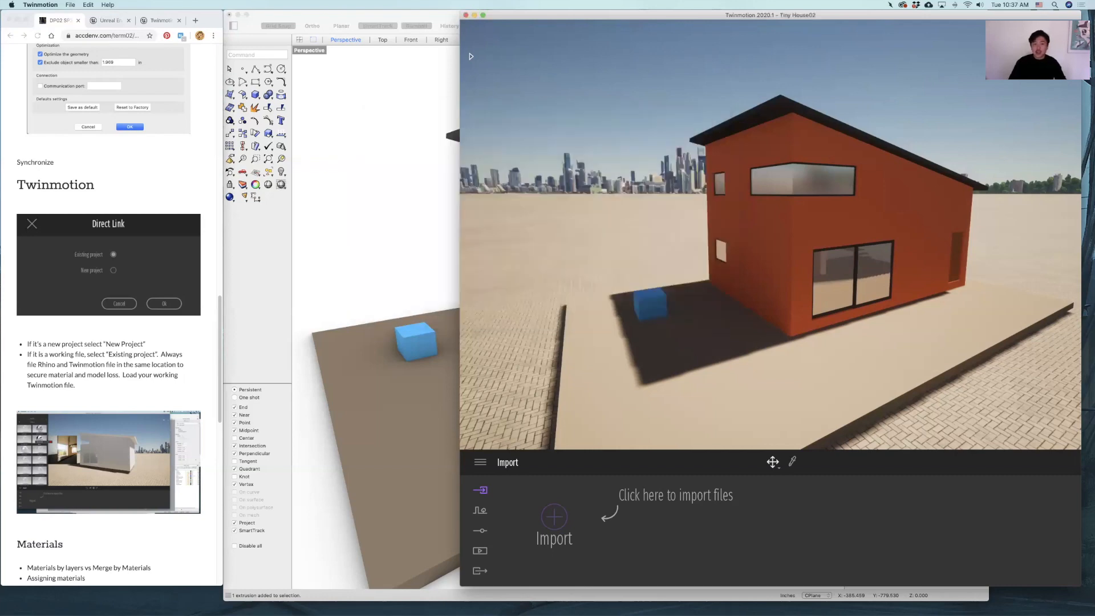
Close Twinmotion, return to Rhino, model a small sphere on the ground slab near the blue box and raise it vertically
left_click(466, 16)
right_click_drag(624, 289, 600, 229)
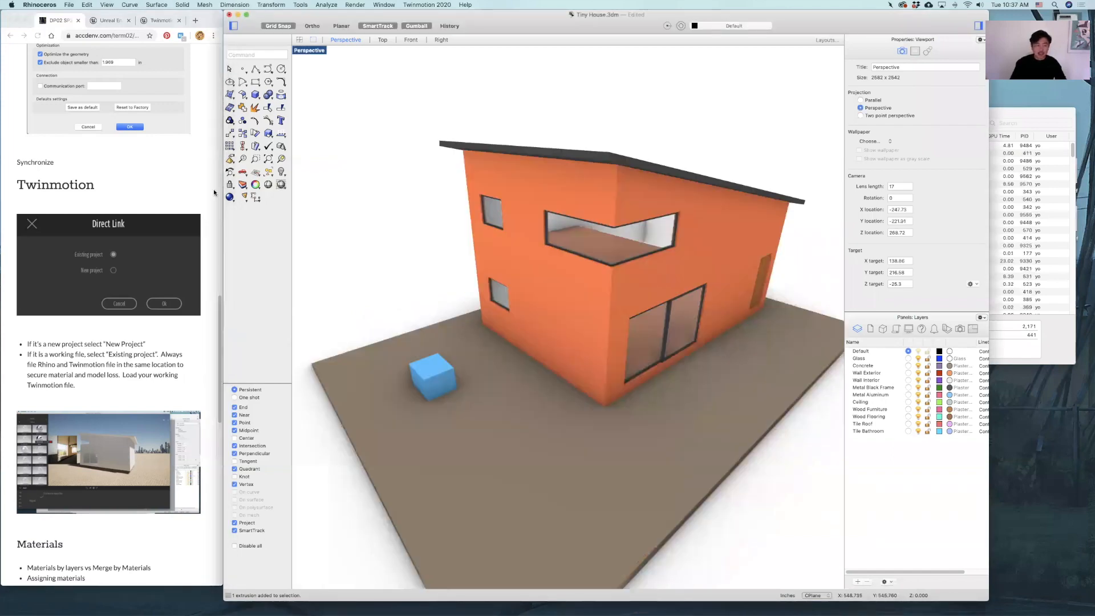
left_click(256, 95)
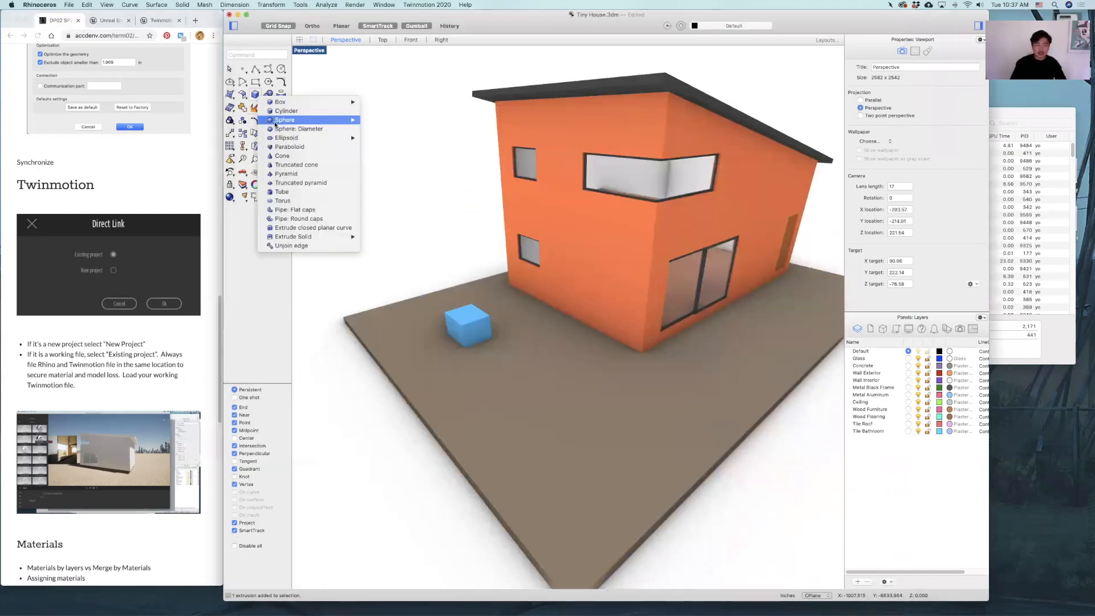
mouse_move(276, 122)
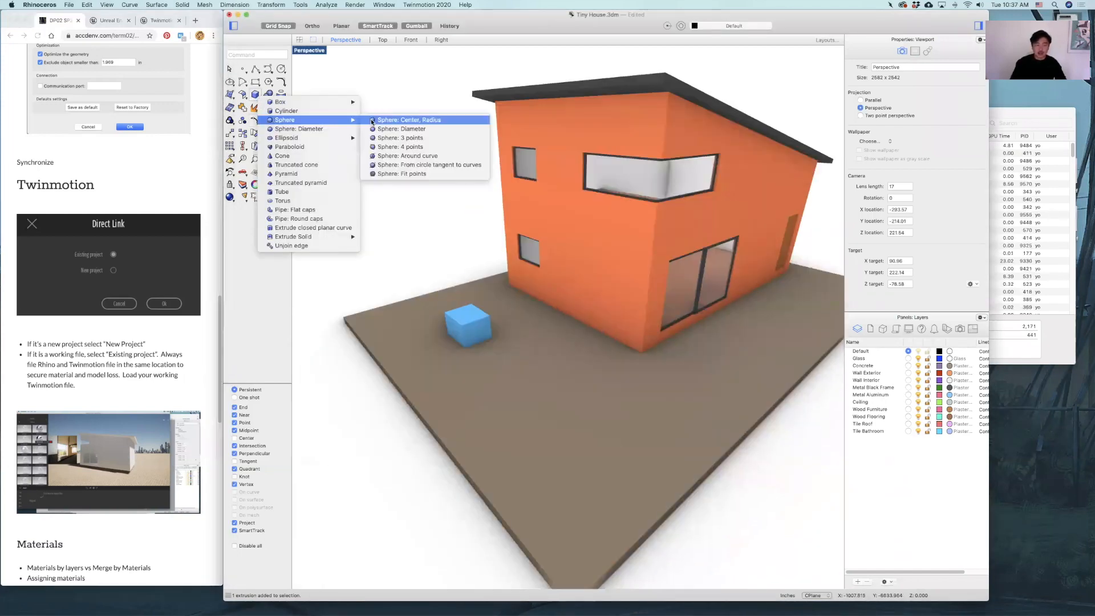
left_click(554, 397)
left_click(554, 379)
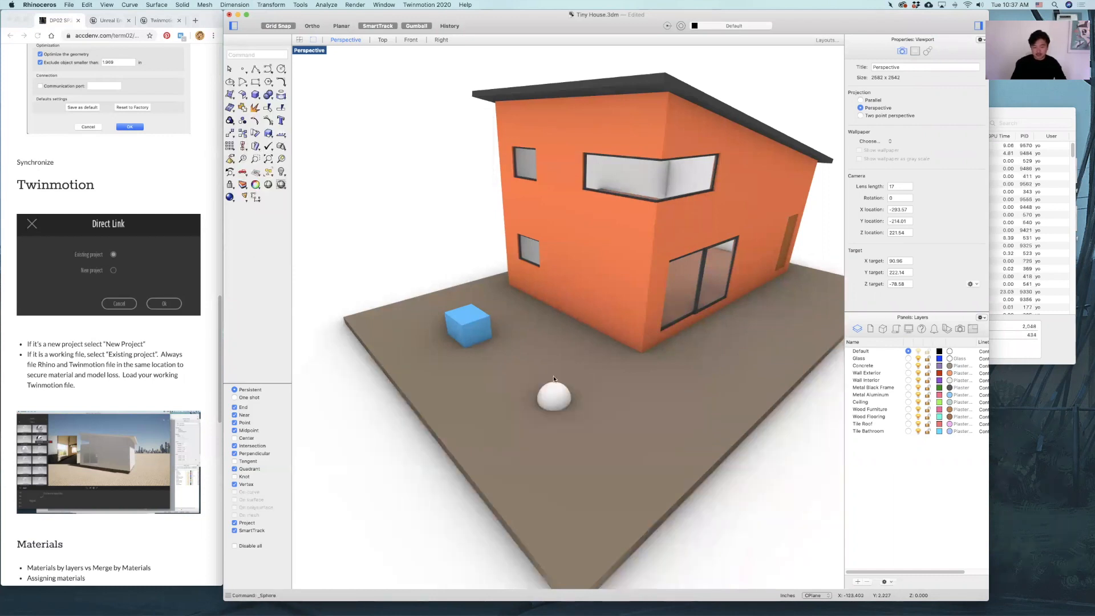
left_click(554, 381)
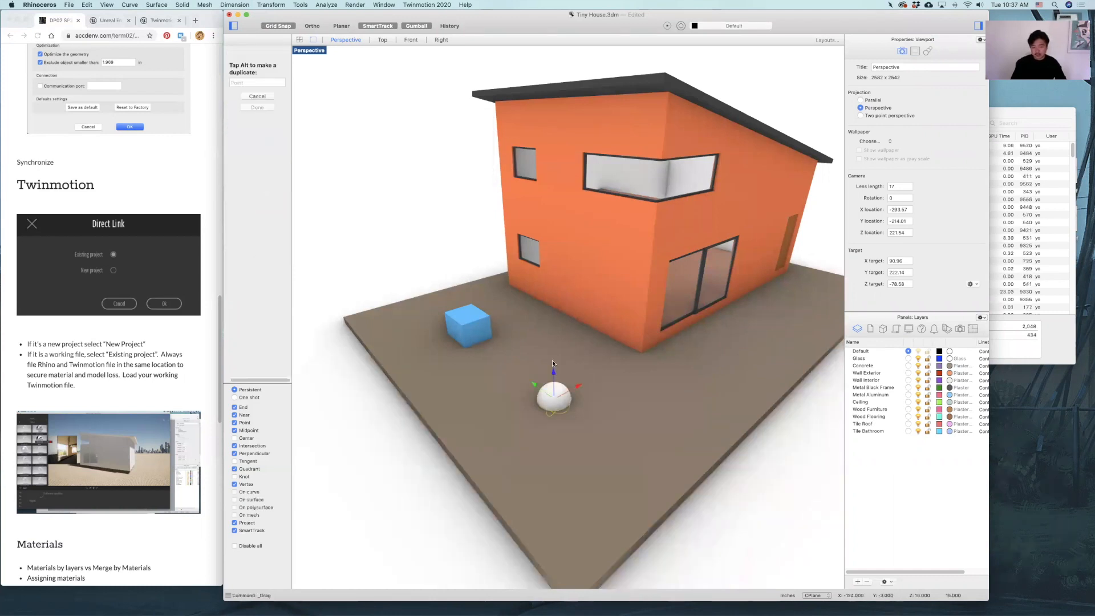
Move the new sphere to the Wood Flooring layer and clear the selection
right_click(883, 417)
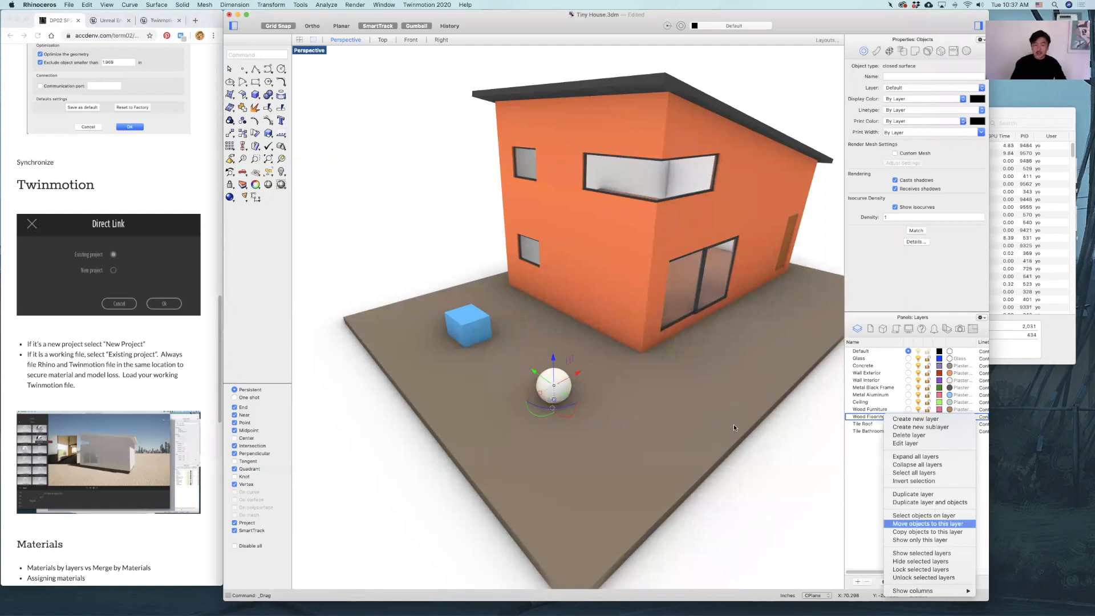
key("Return")
right_click_drag(734, 428, 631, 333)
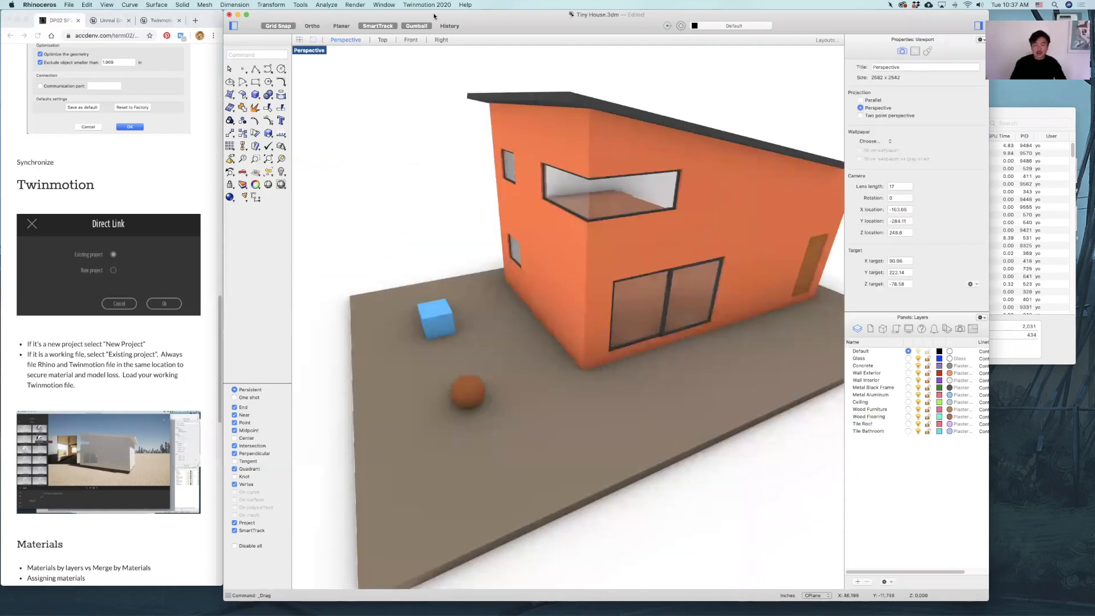
Synchronize the model with Twinmotion as an existing project, loading Tiny House02.tm from the DP01 folder
left_click(427, 5)
key("Return")
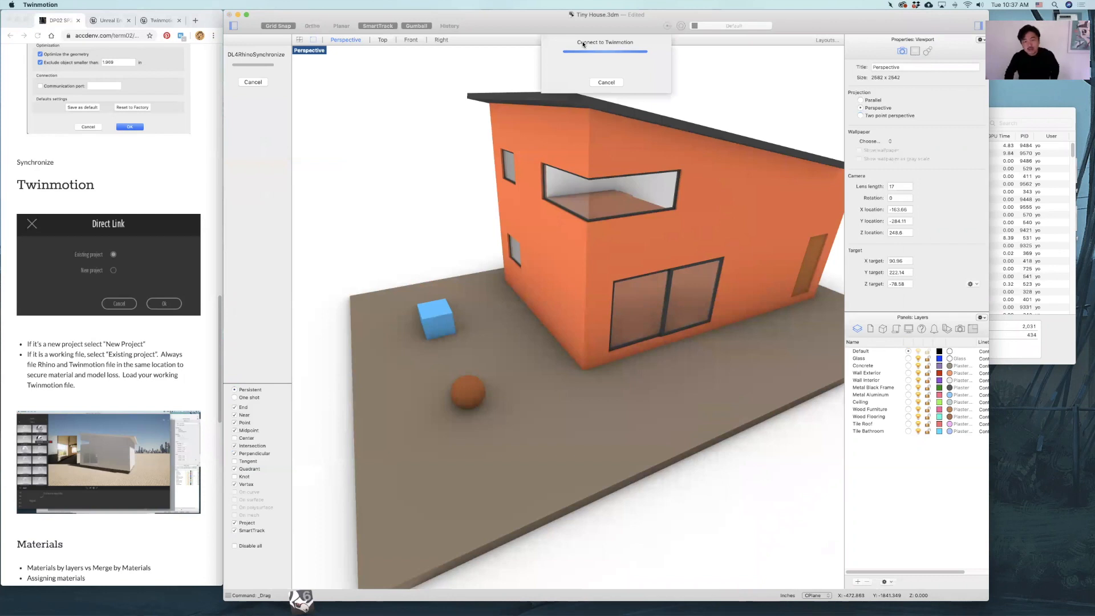
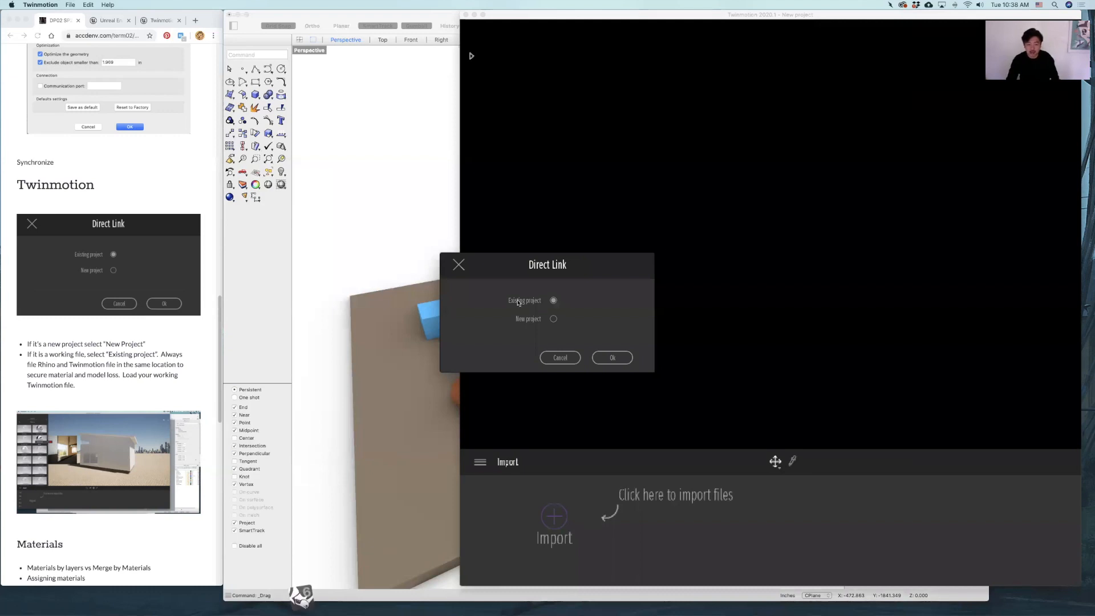
left_click(599, 359)
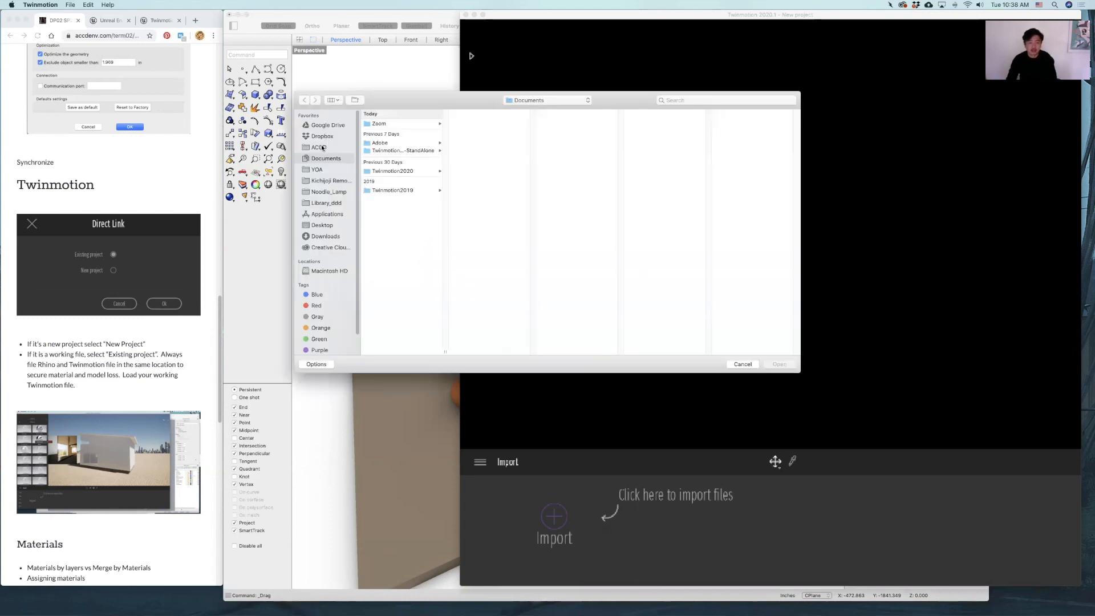
left_click(323, 148)
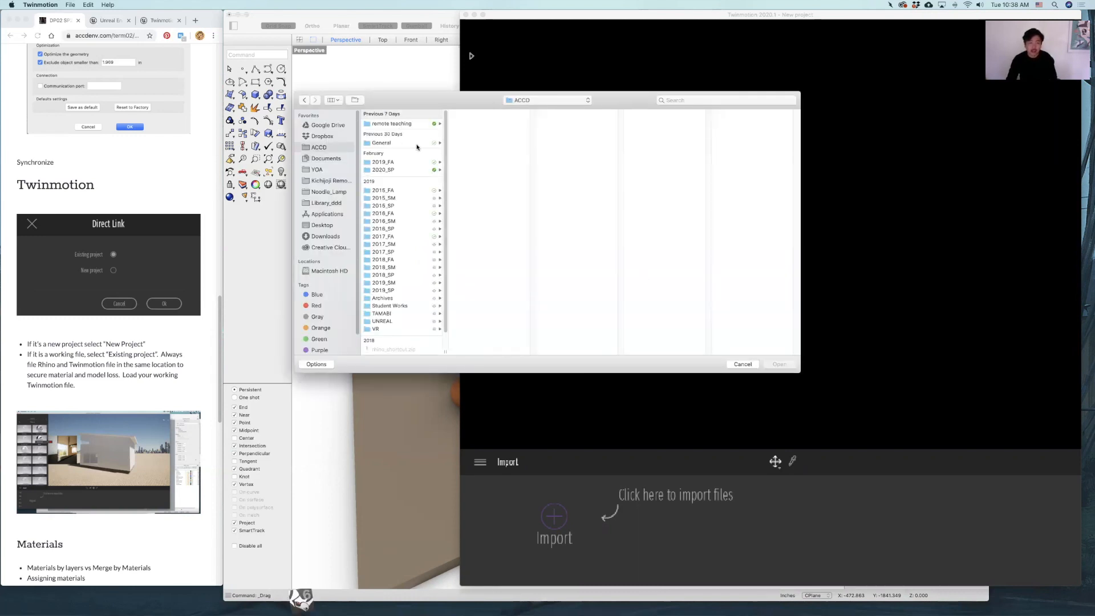
left_click(416, 170)
left_click(481, 124)
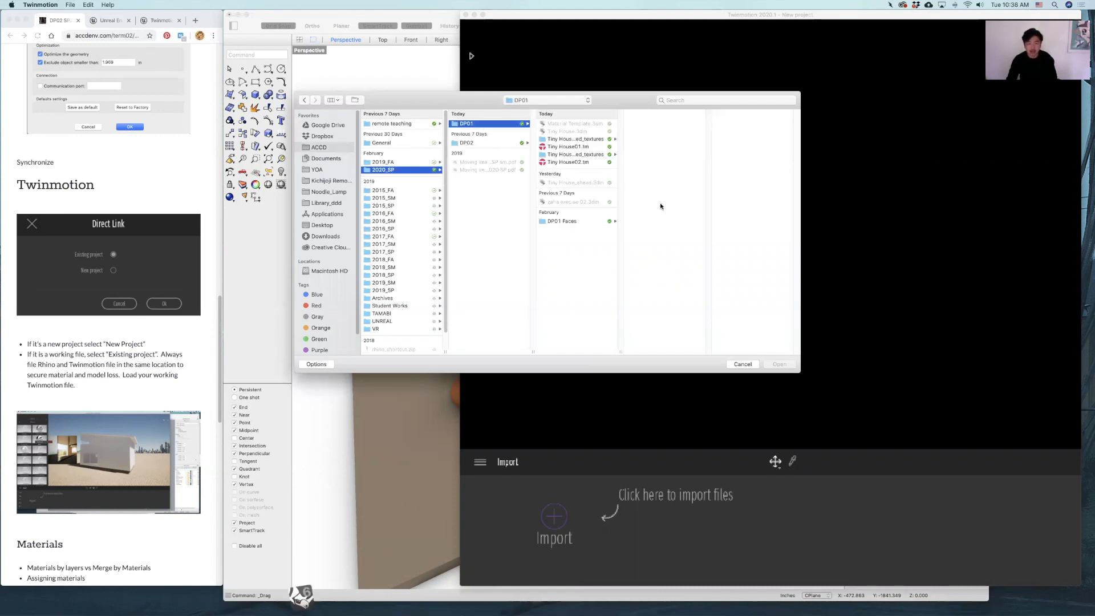
left_click(571, 162)
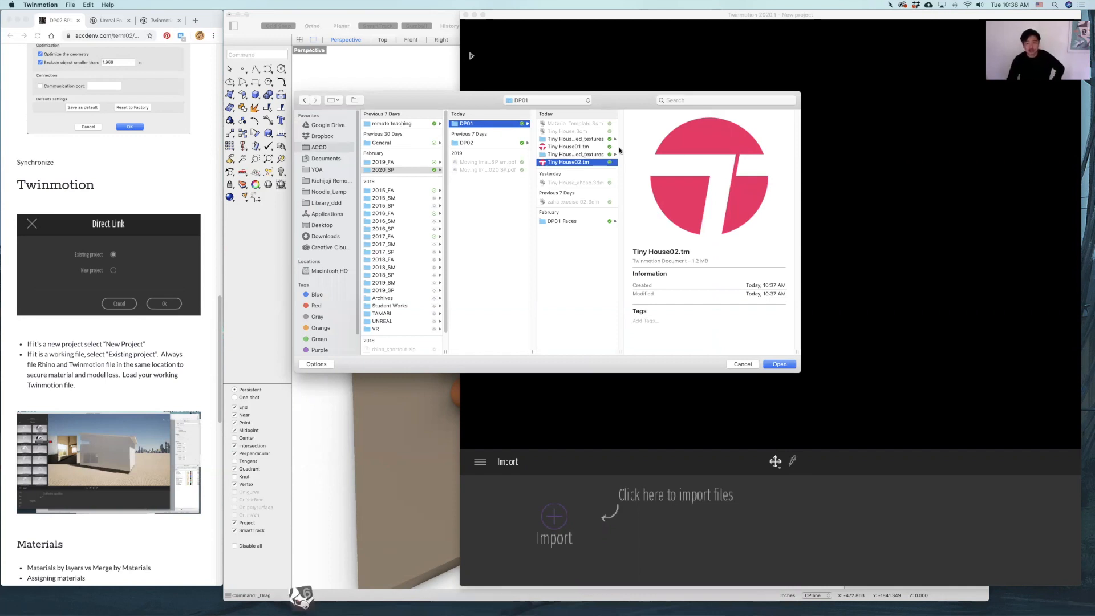
left_click(593, 154)
left_click(593, 164)
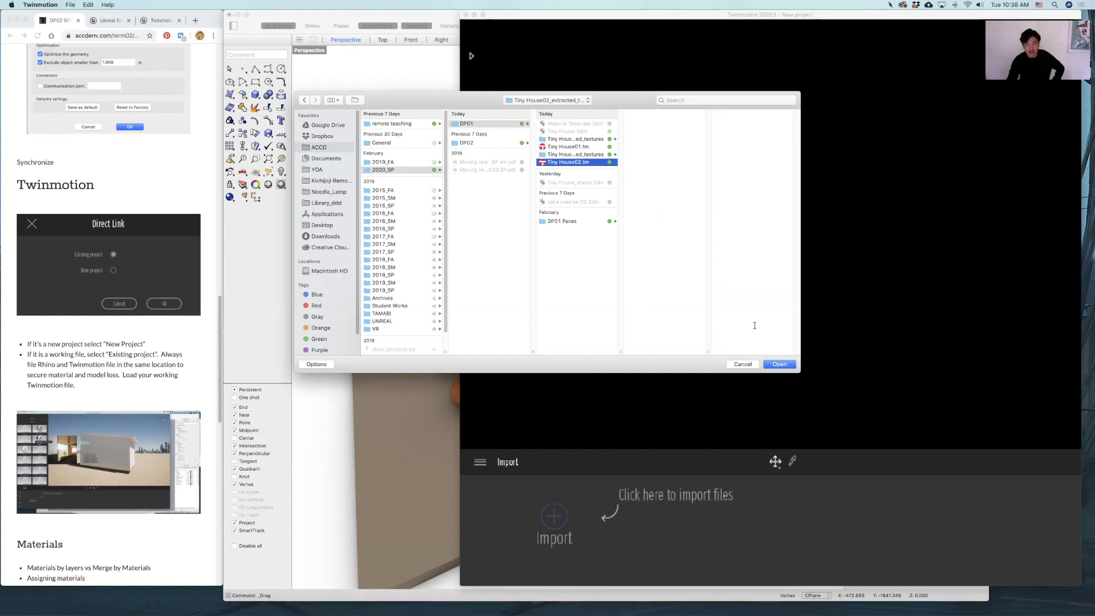
key("Return")
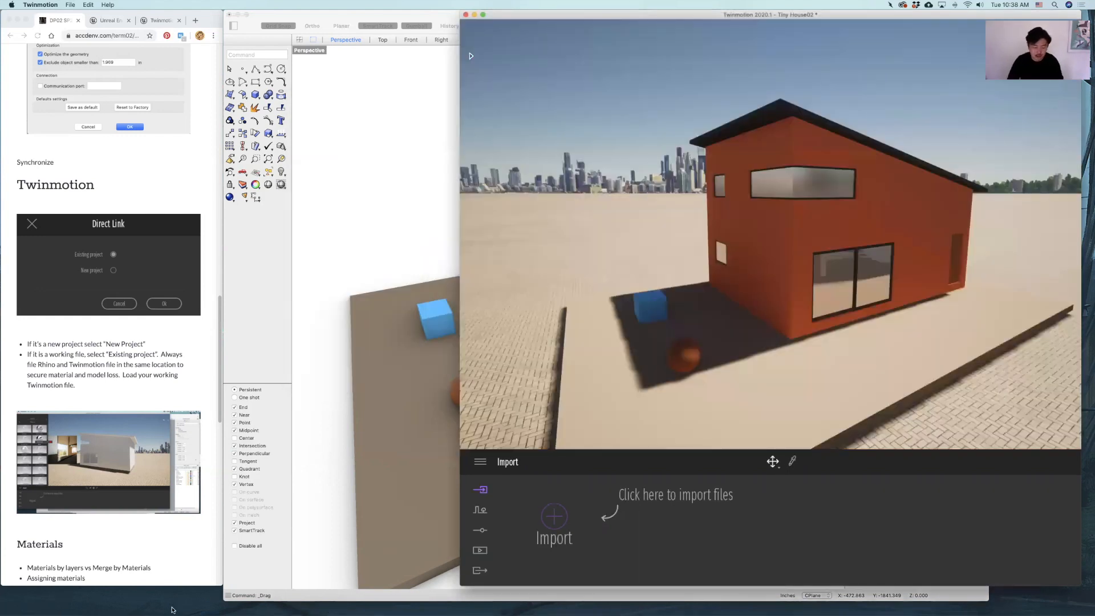
Rearrange the Rhino and Twinmotion windows so that Twinmotion sits directly beside the course notes, and widen the Twinmotion window
mouse_move(173, 610)
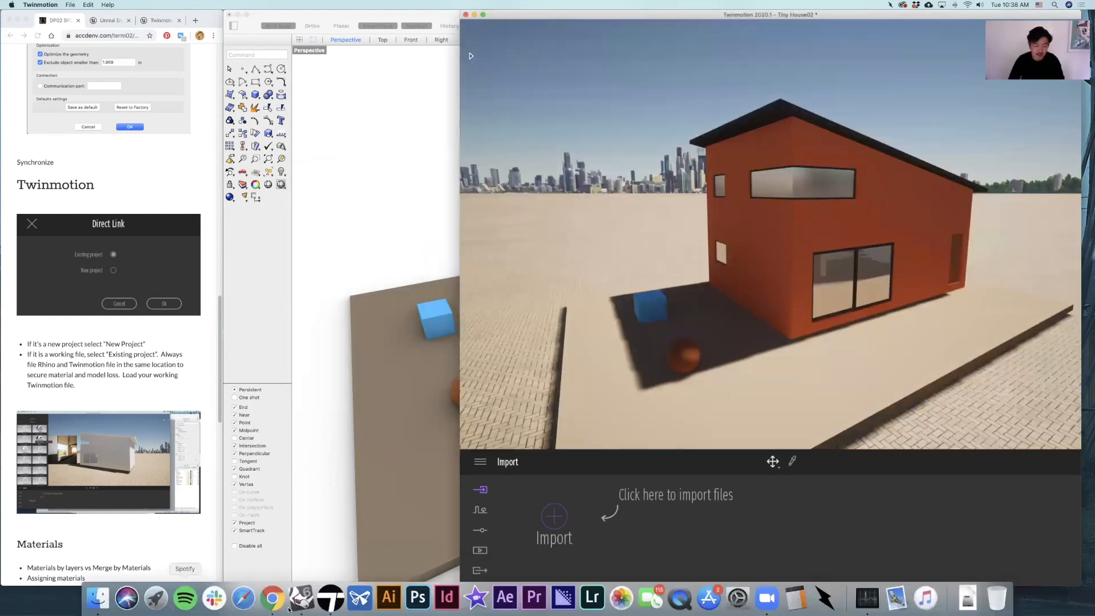
left_click(301, 596)
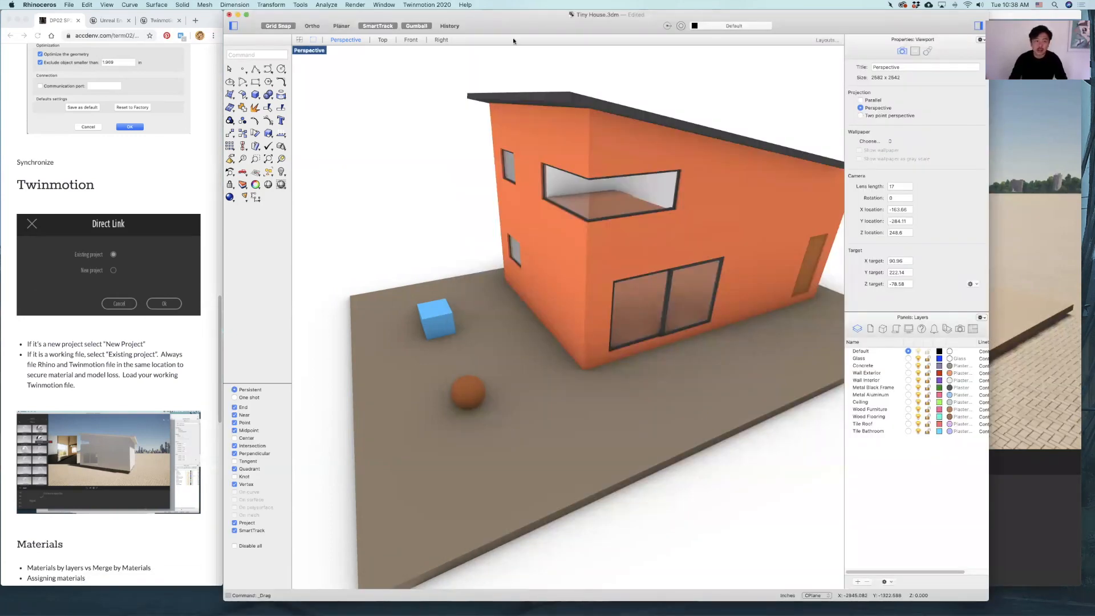
left_click_drag(521, 16, 334, 14)
left_click_drag(852, 304, 845, 304)
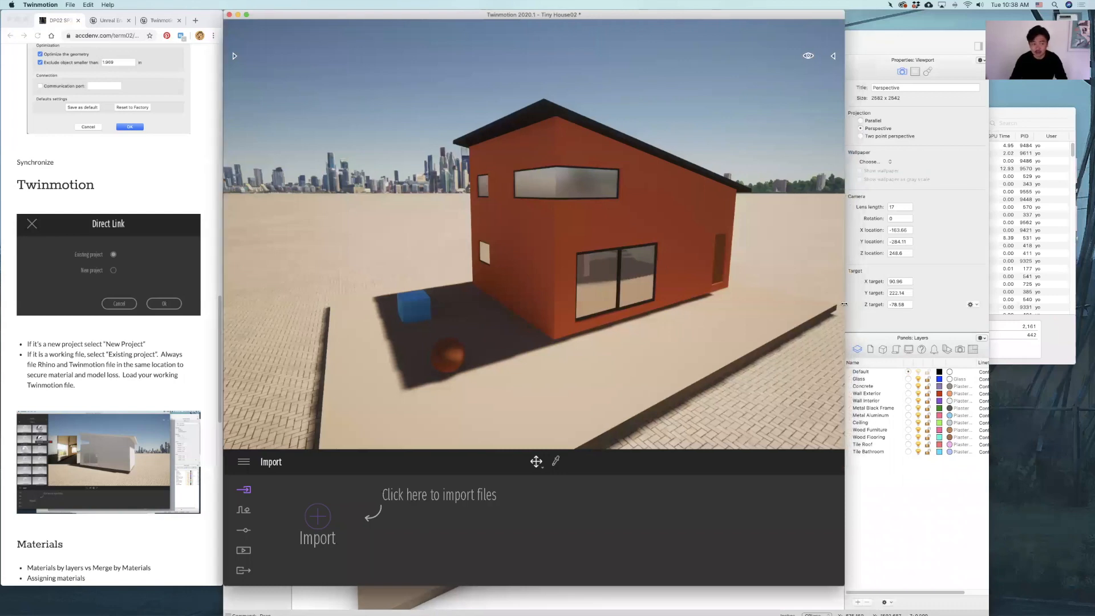
left_click_drag(986, 282, 1010, 277)
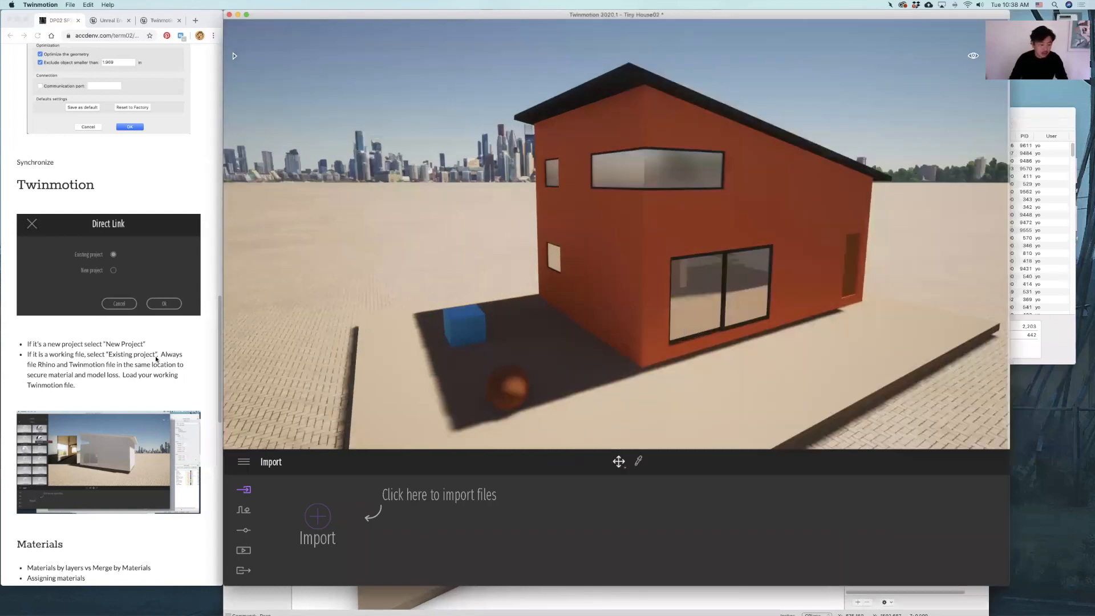
Look through the course notes from Materials to Rendering Still Image, and view the synchronized house in Twinmotion from farther away
left_click(175, 360)
scroll(175, 359, "down", 2)
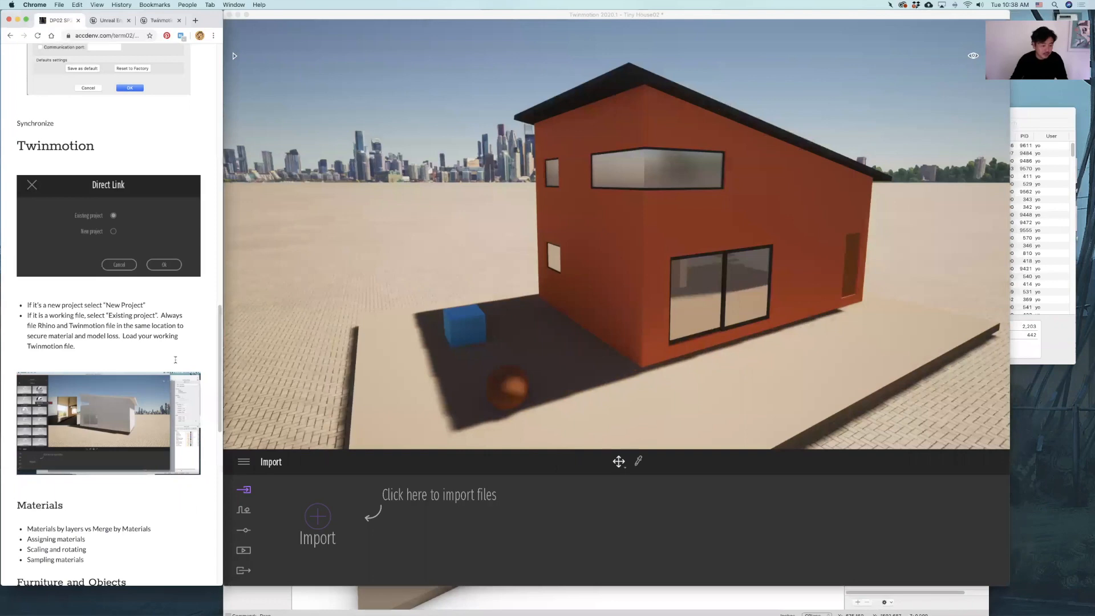
scroll(175, 359, "down", 5)
scroll(89, 320, "down", 3)
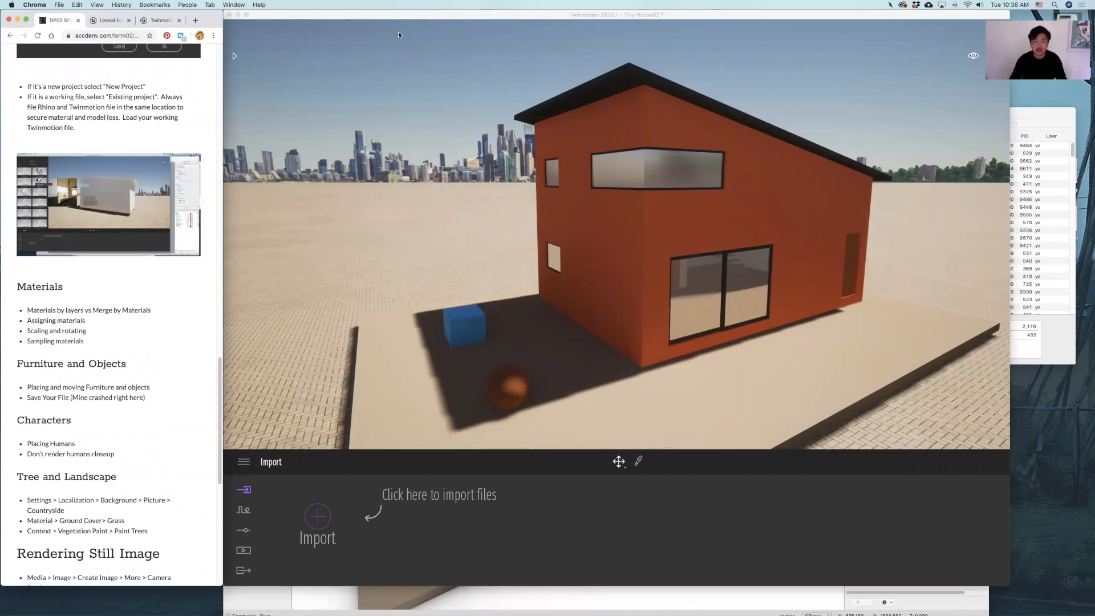
left_click(423, 145)
left_click_drag(423, 145, 496, 150)
key("s")
key("a")
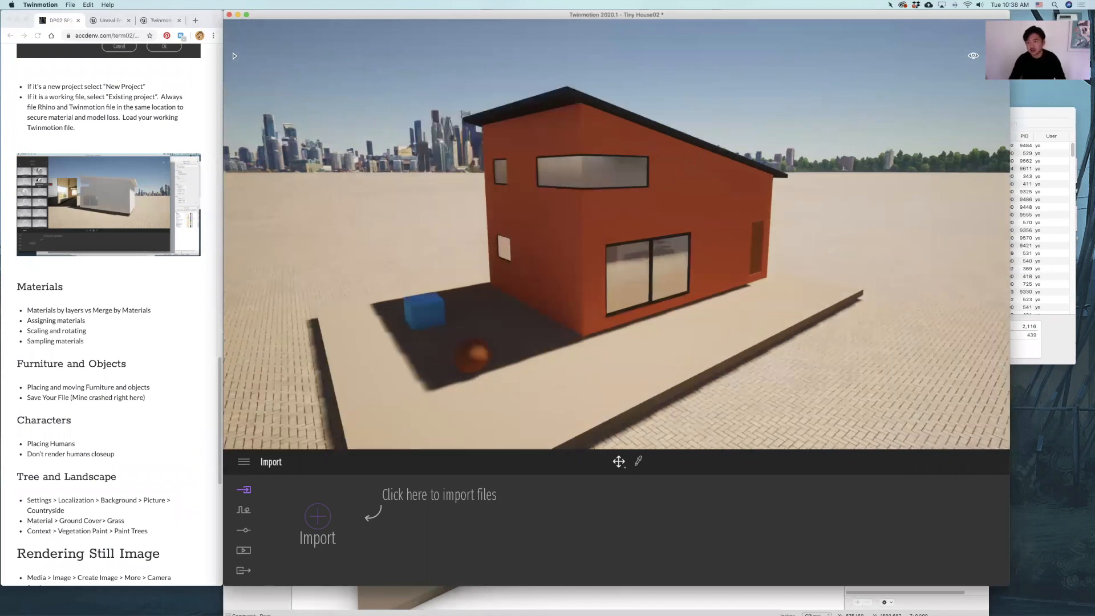
Examine the synchronized house, blue box and sphere in Twinmotion by moving around them from several directions and distances
key("w")
key("d")
key("d")
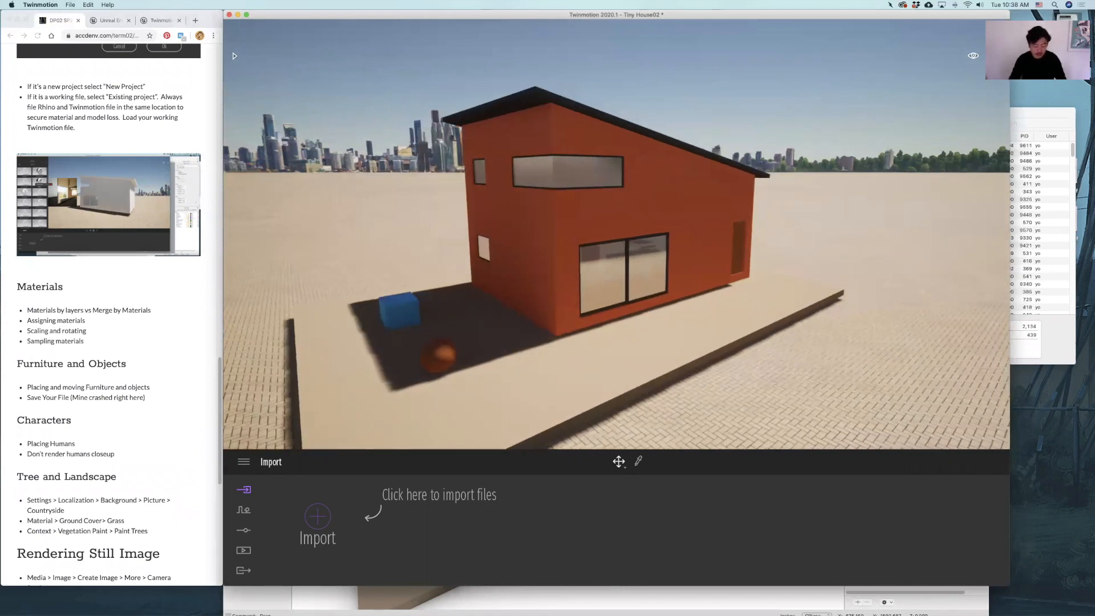
key("a")
key("a")
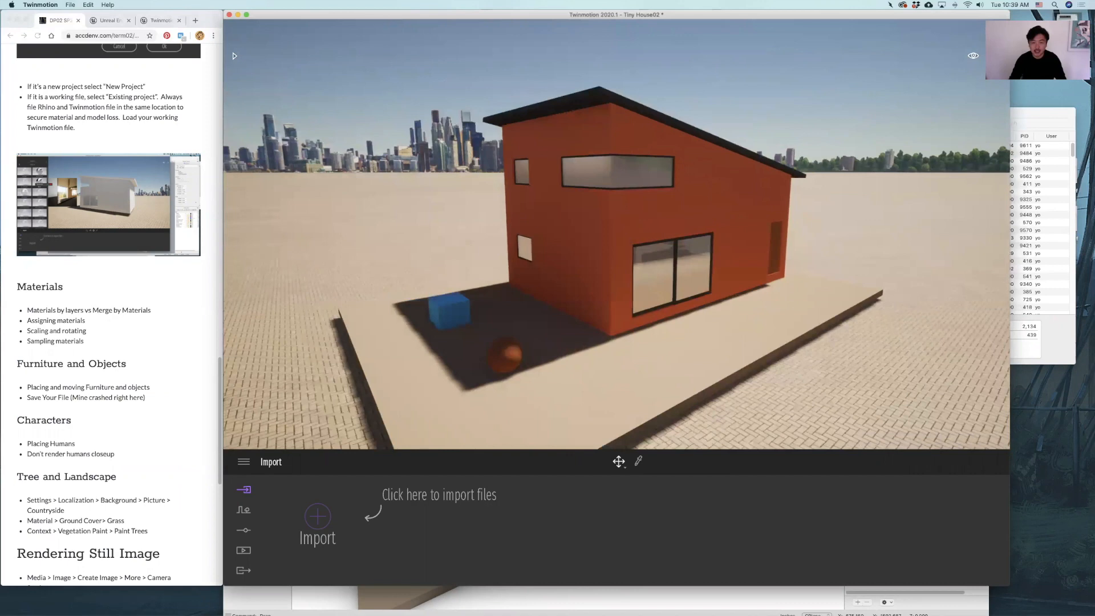
key("d")
key("d")
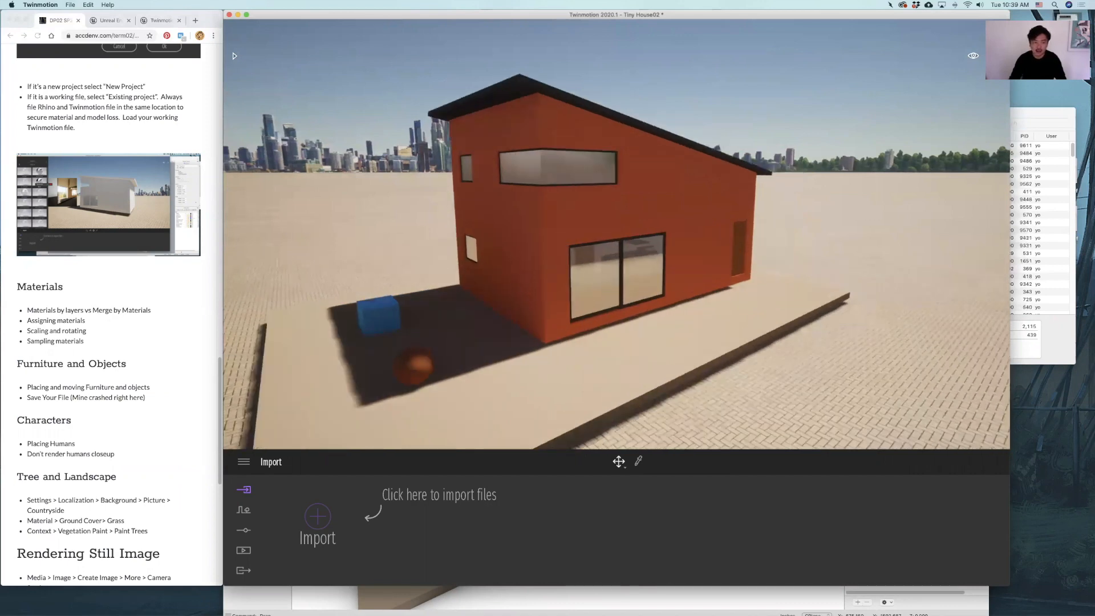
key("a")
key("a")
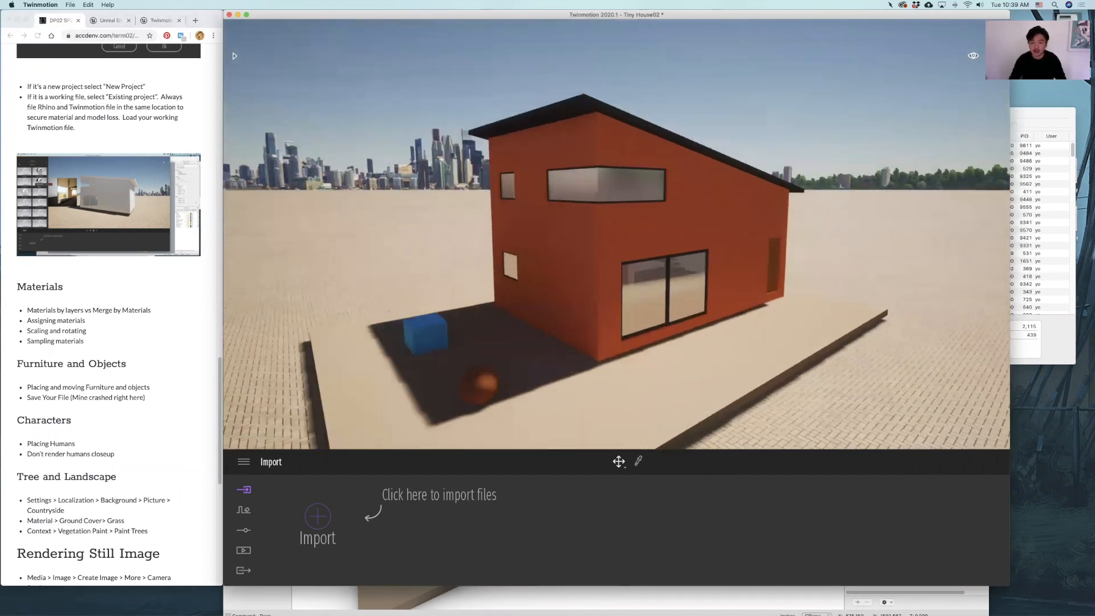
key("d")
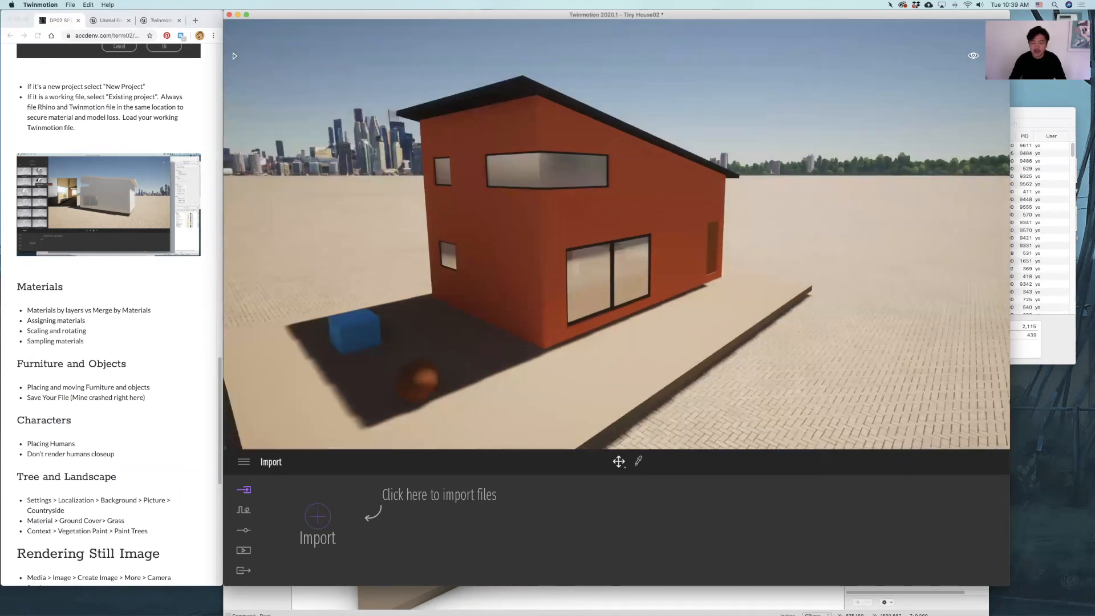
key("a")
key("a")
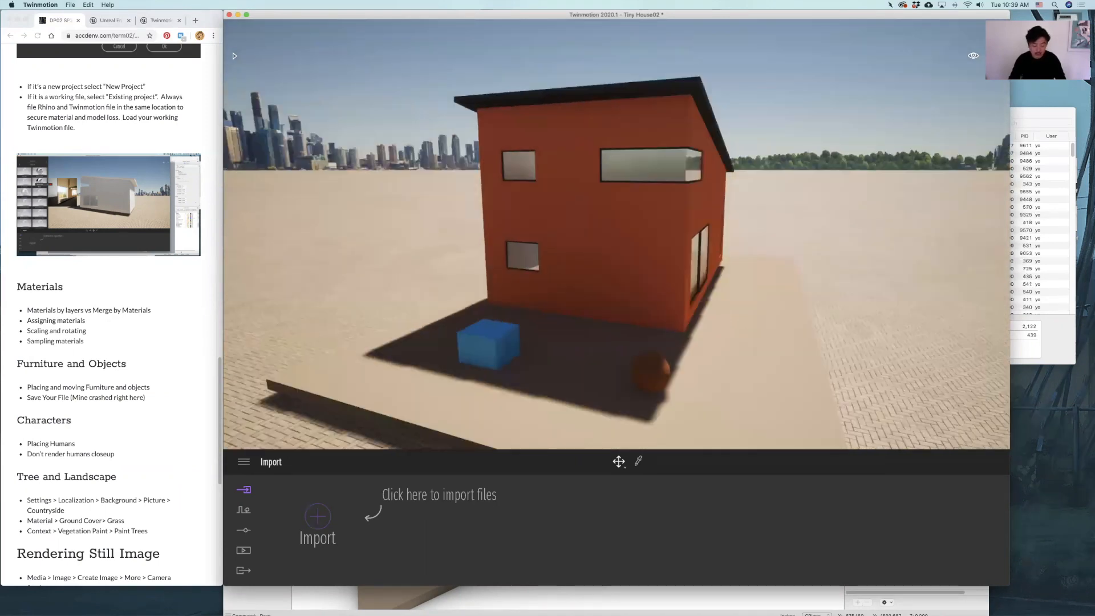
key("d")
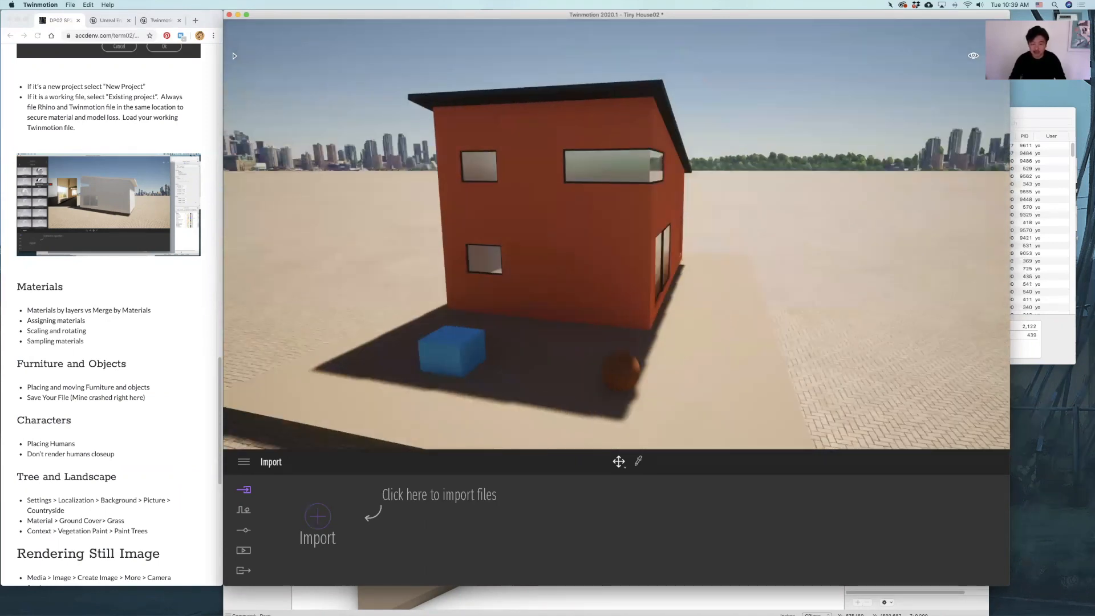
key("a")
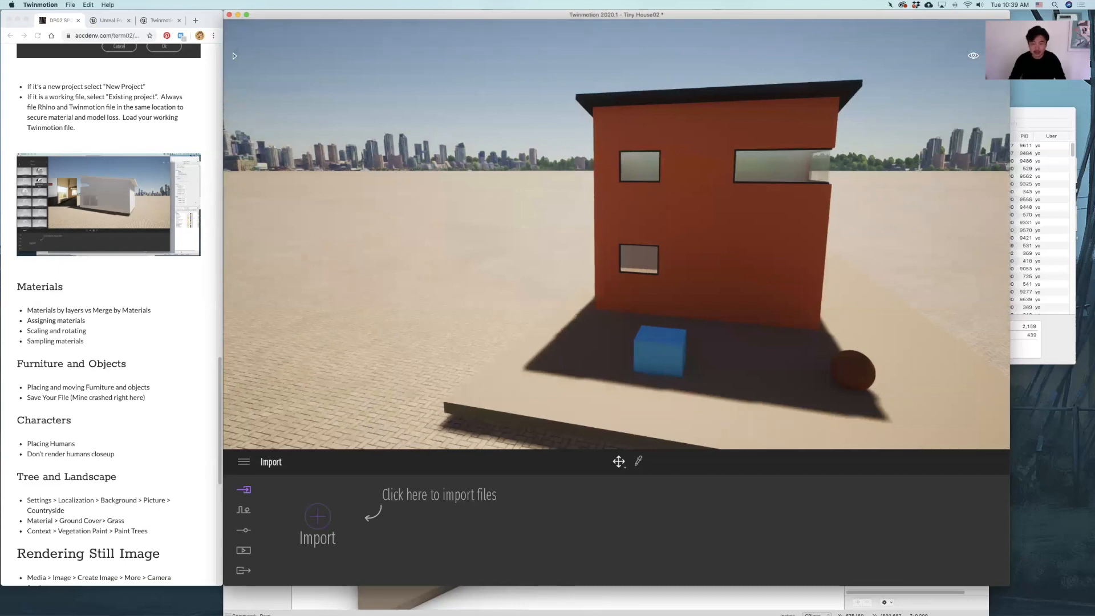
key("d")
key("d")
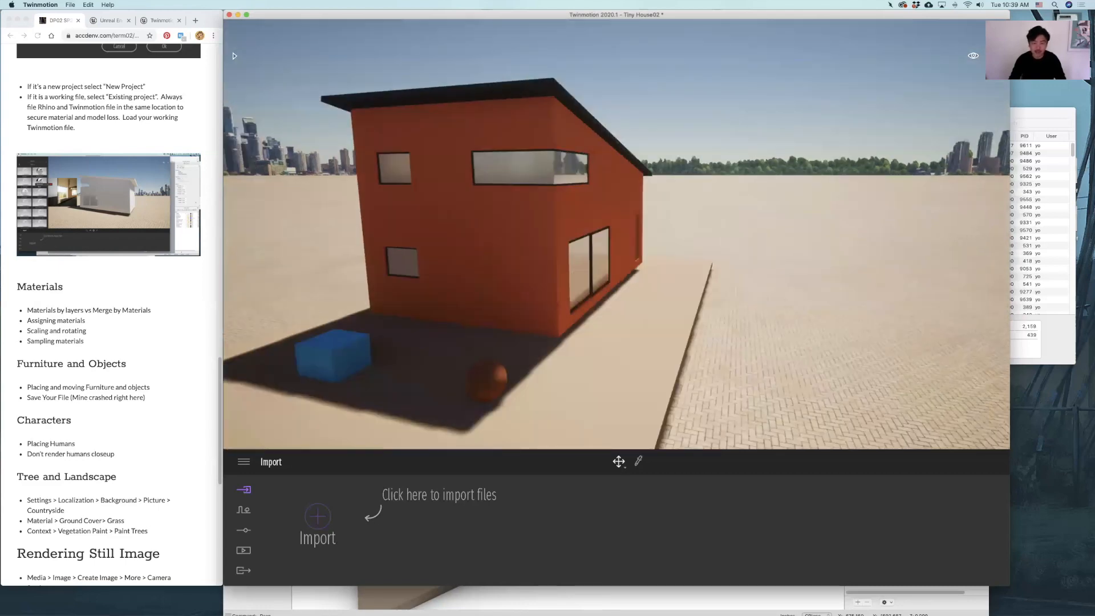
key("w")
key("s")
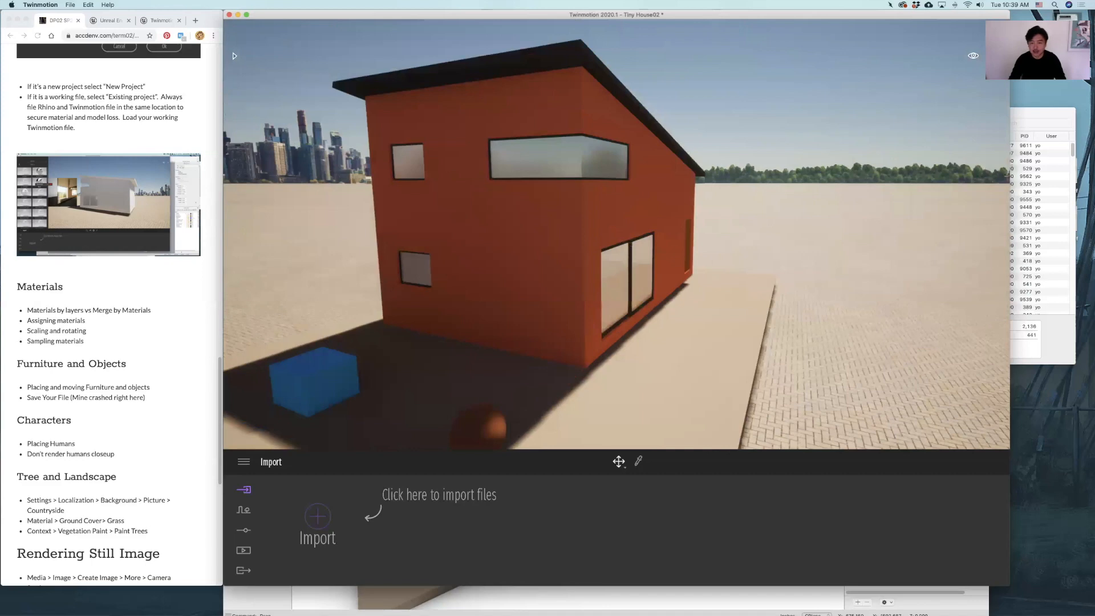
key("s")
key("s")
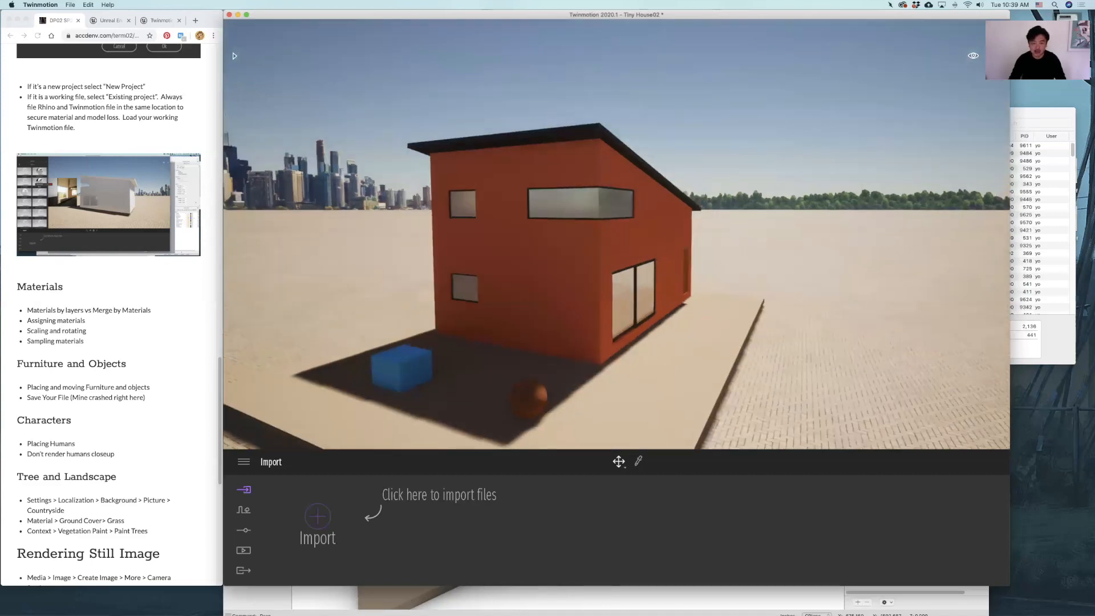
right_click_drag(617, 234, 678, 244)
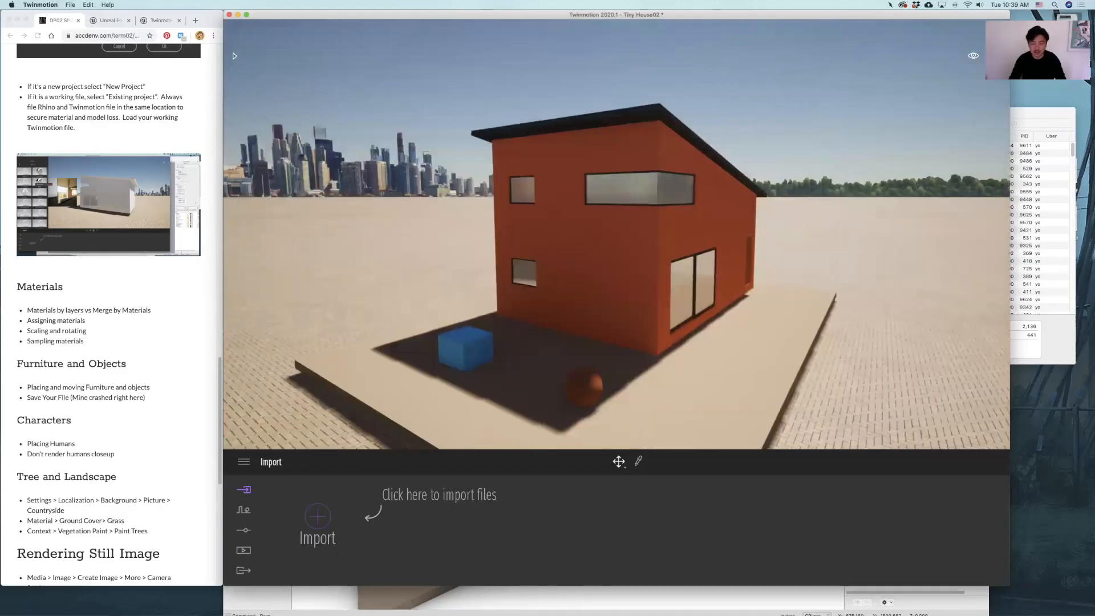
scroll(733, 245, "up", 3)
scroll(616, 234, "down", 2)
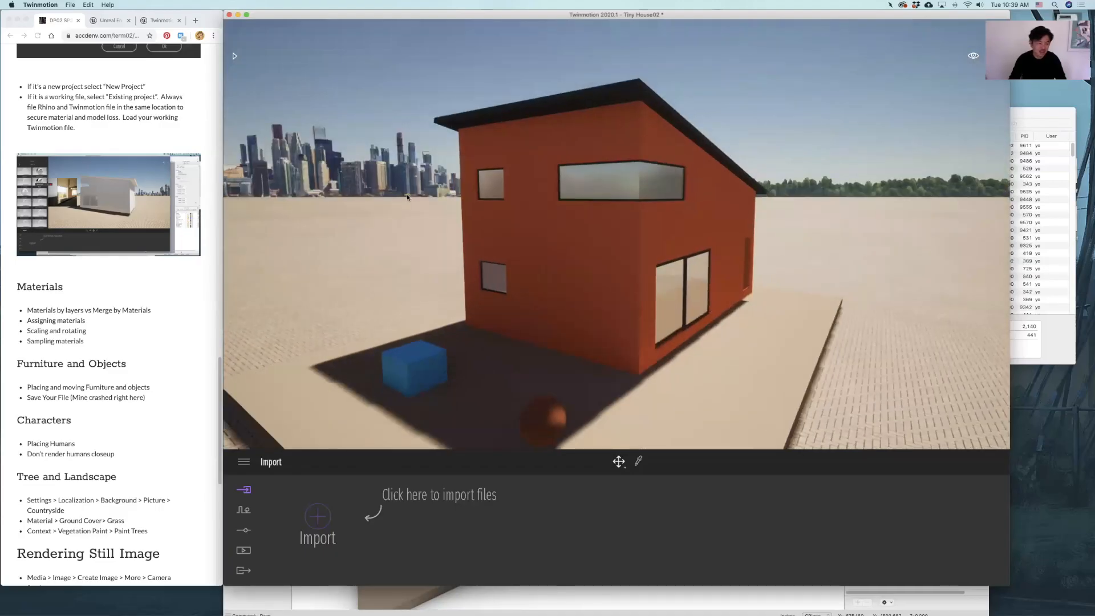
Expand the asset library and the scene graph with the Tiny House.3dm objects, keeping the Twinmotion window beside the course notes
left_click(155, 303)
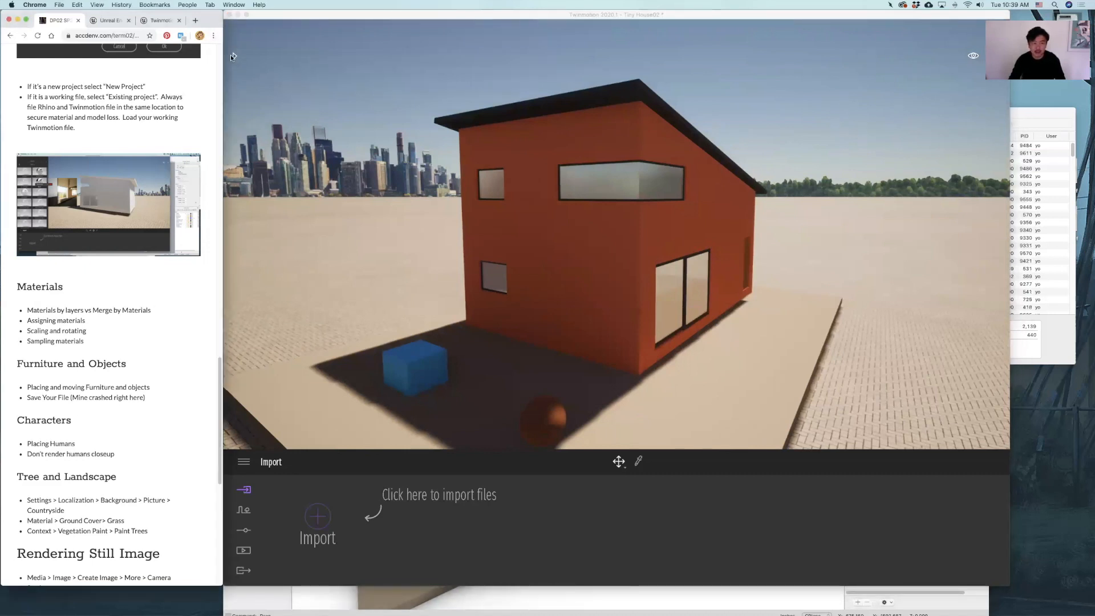
left_click(234, 55)
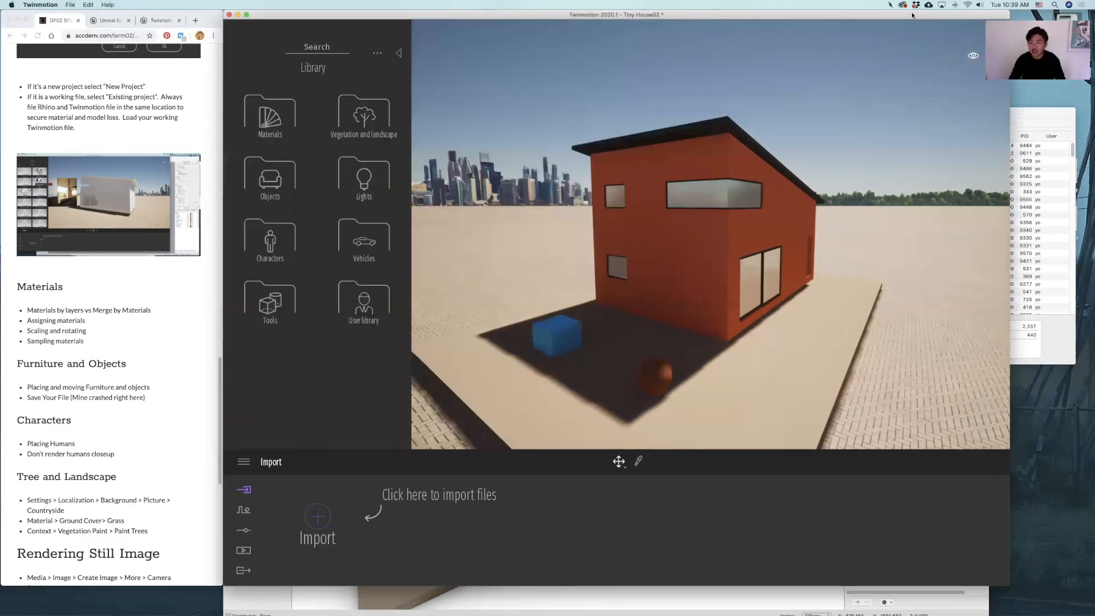
left_click_drag(879, 16, 830, 15)
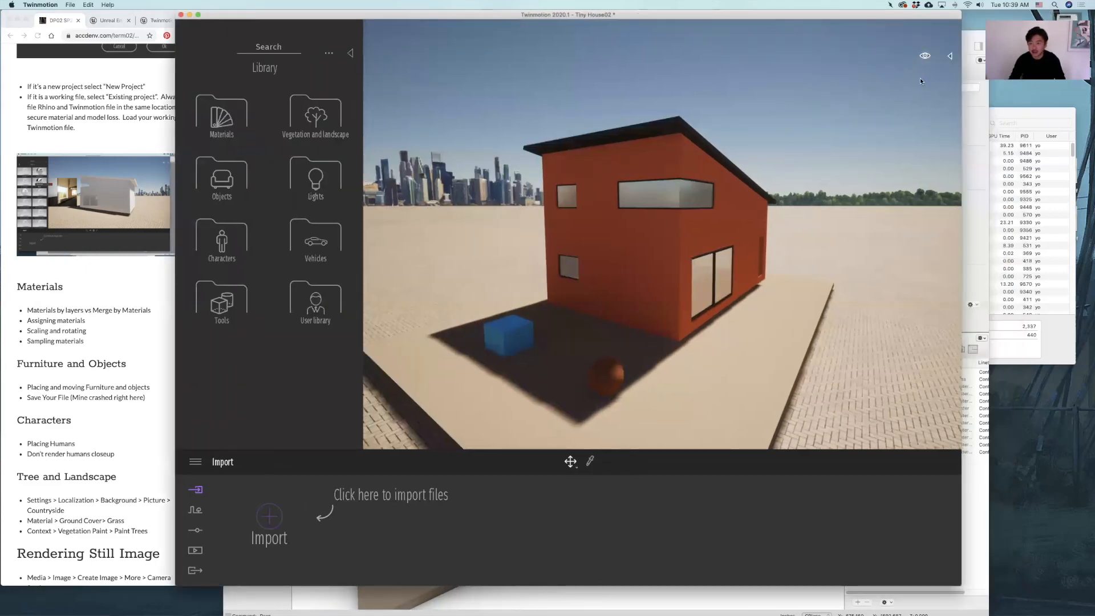
left_click(950, 55)
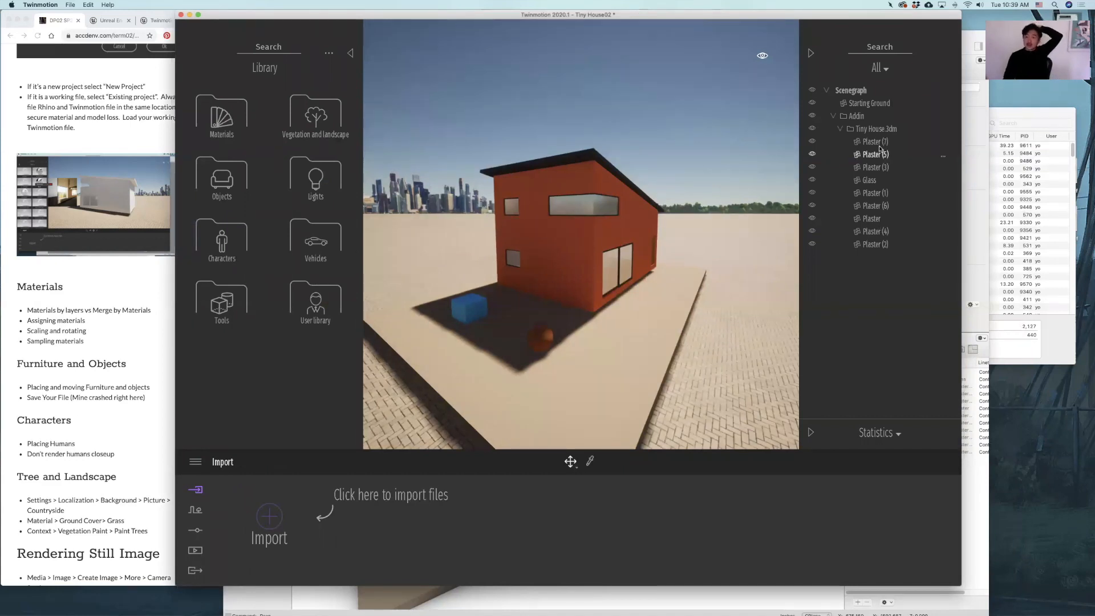
left_click(875, 142)
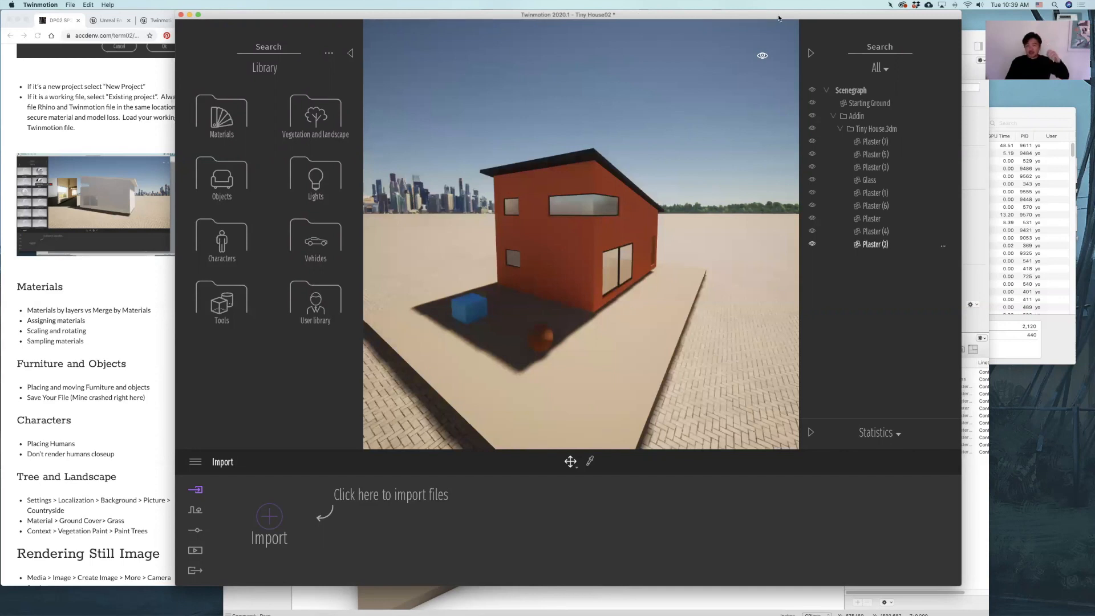
left_click_drag(832, 11, 880, 12)
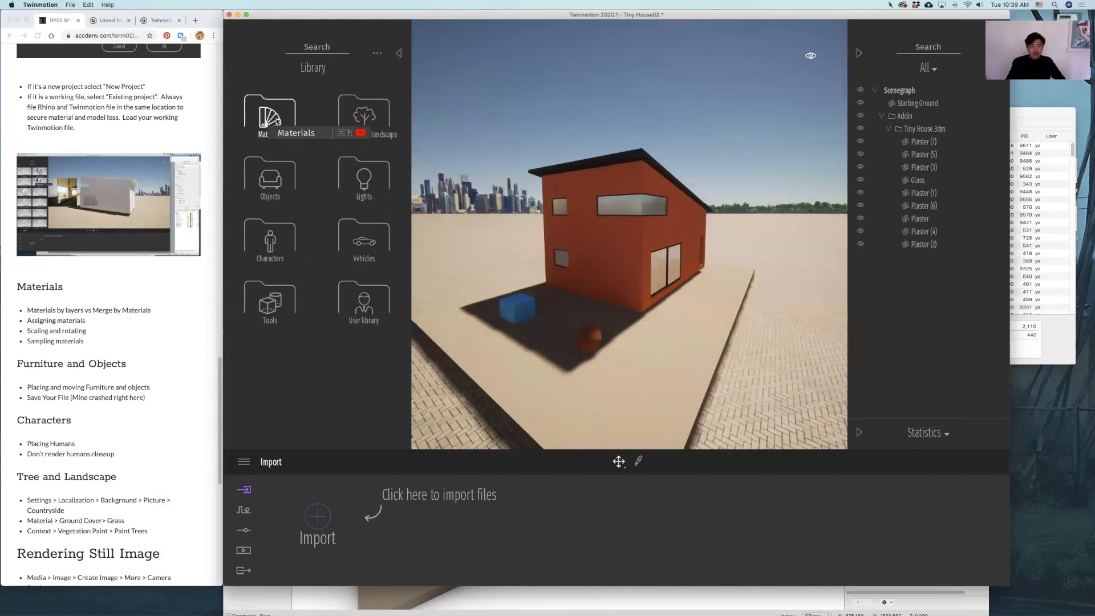
Try the Base context concrete material on the platform around the house and replace it with Bare concrete 02
left_click(304, 116)
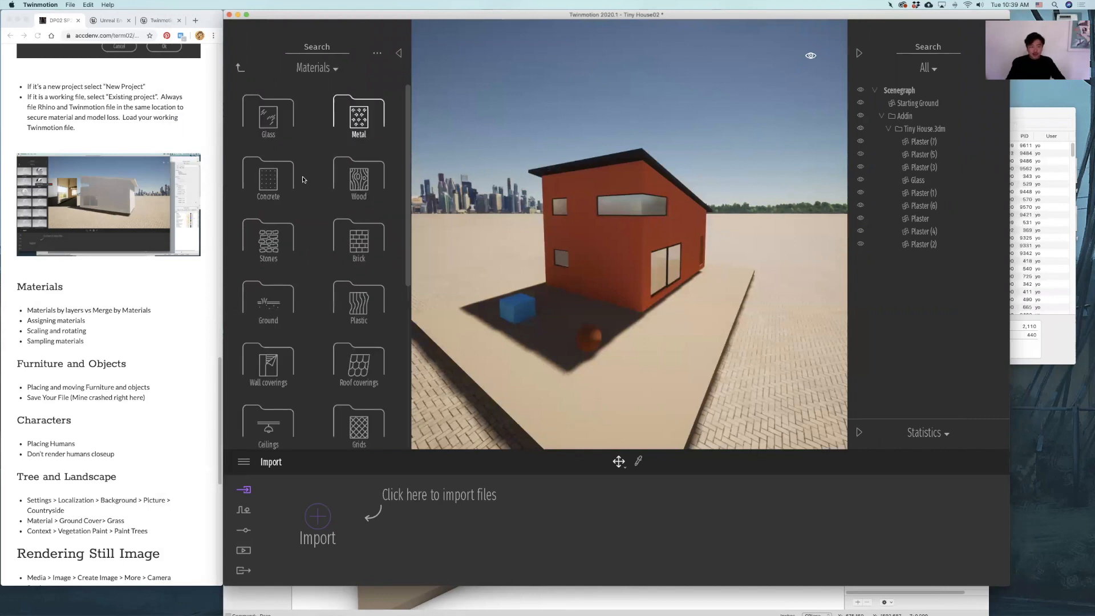
left_click(303, 180)
left_click_drag(346, 169, 489, 353)
mouse_move(267, 228)
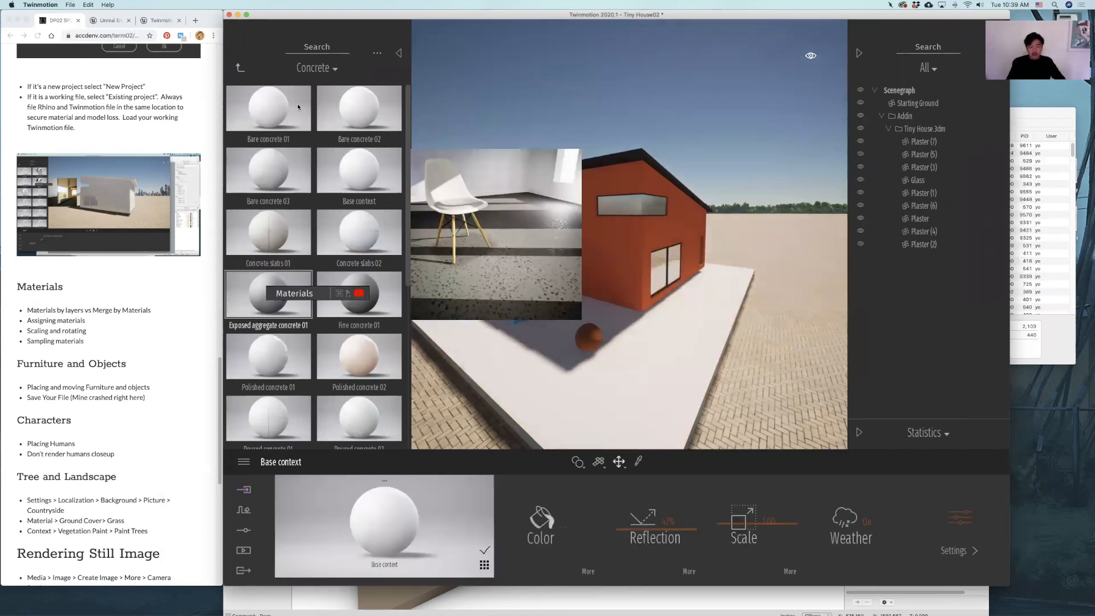
left_click_drag(505, 366, 508, 369)
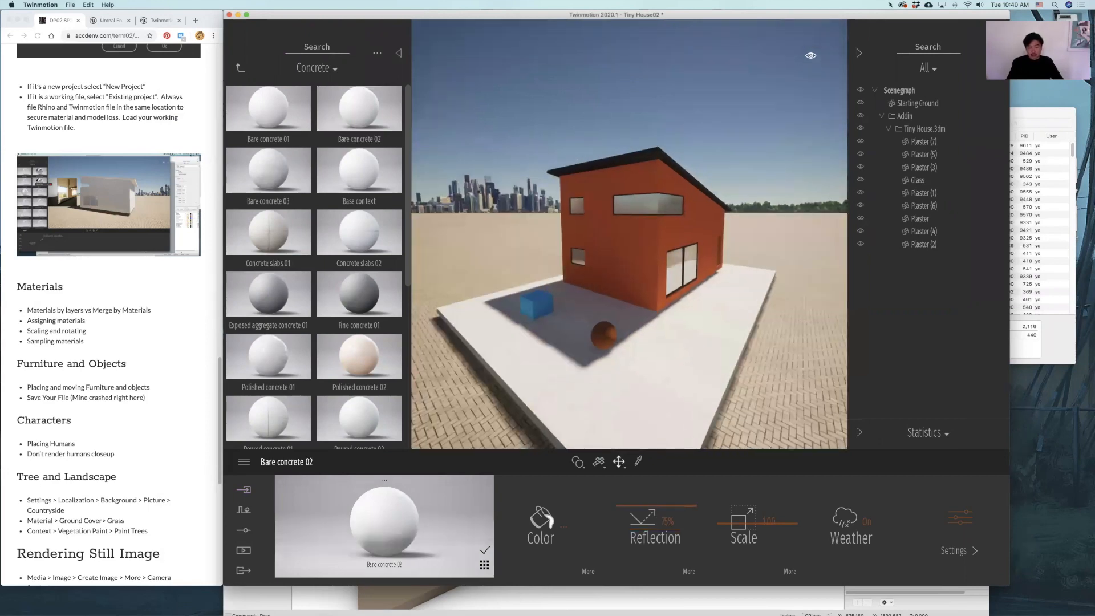
Apply the metal material Aluminium siding 02 to the exterior walls of the house
left_click_drag(663, 351, 690, 351)
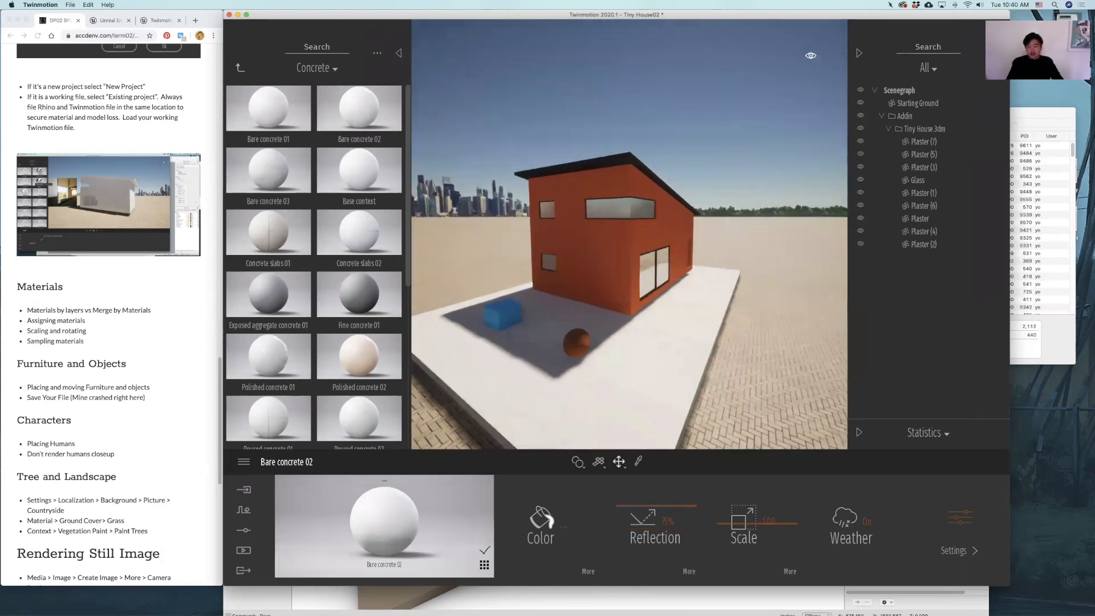
key("q")
middle_click_drag(639, 279, 644, 257, "shift")
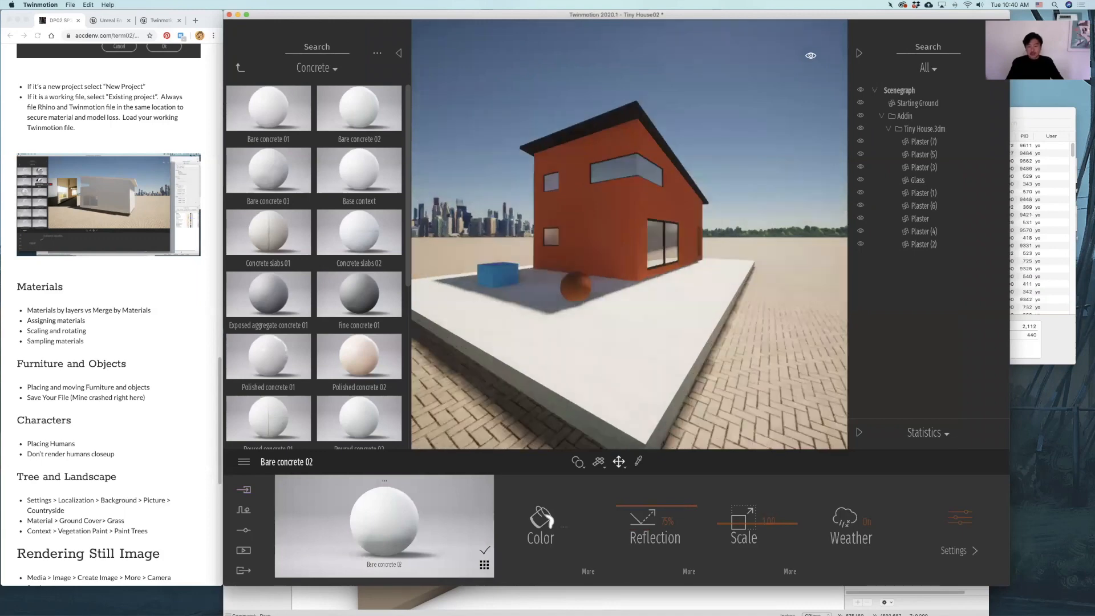
key("w")
key("d")
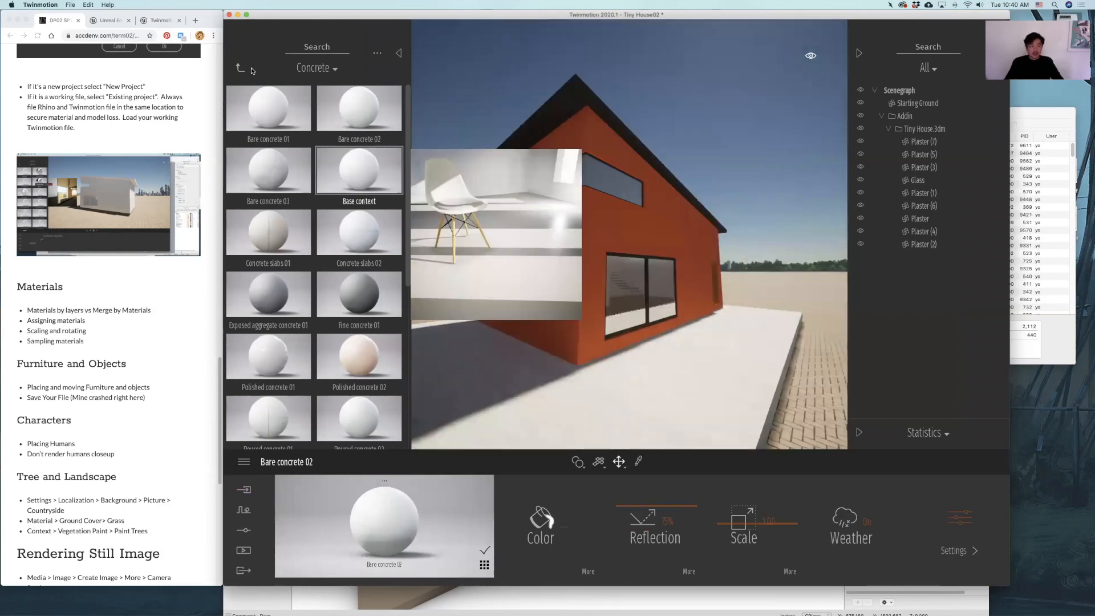
left_click(240, 69)
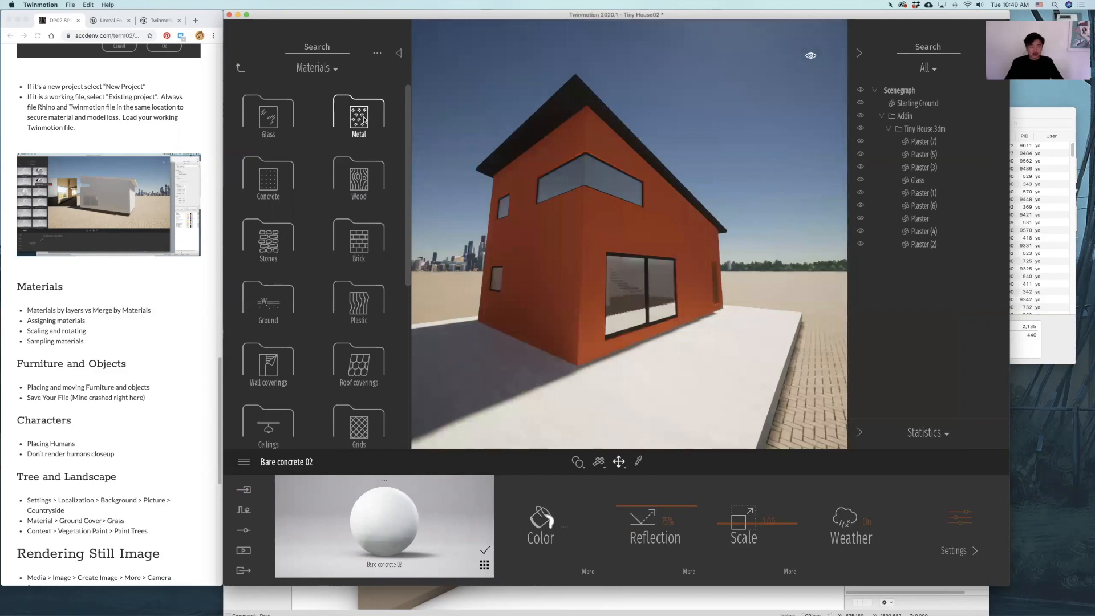
left_click(363, 117)
scroll(354, 311, "down", 10)
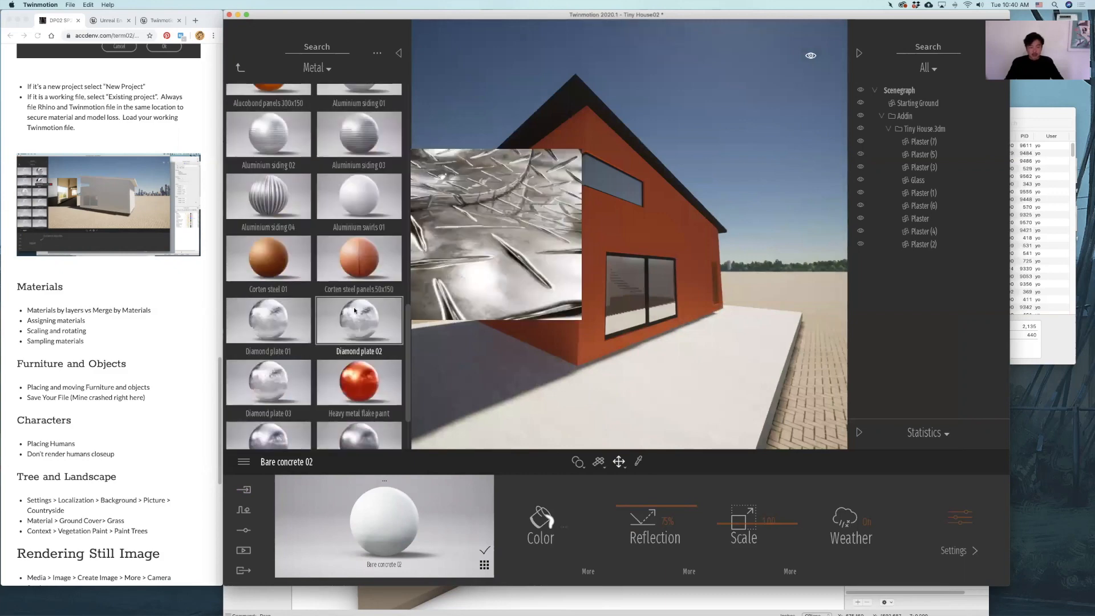
scroll(354, 311, "down", 3)
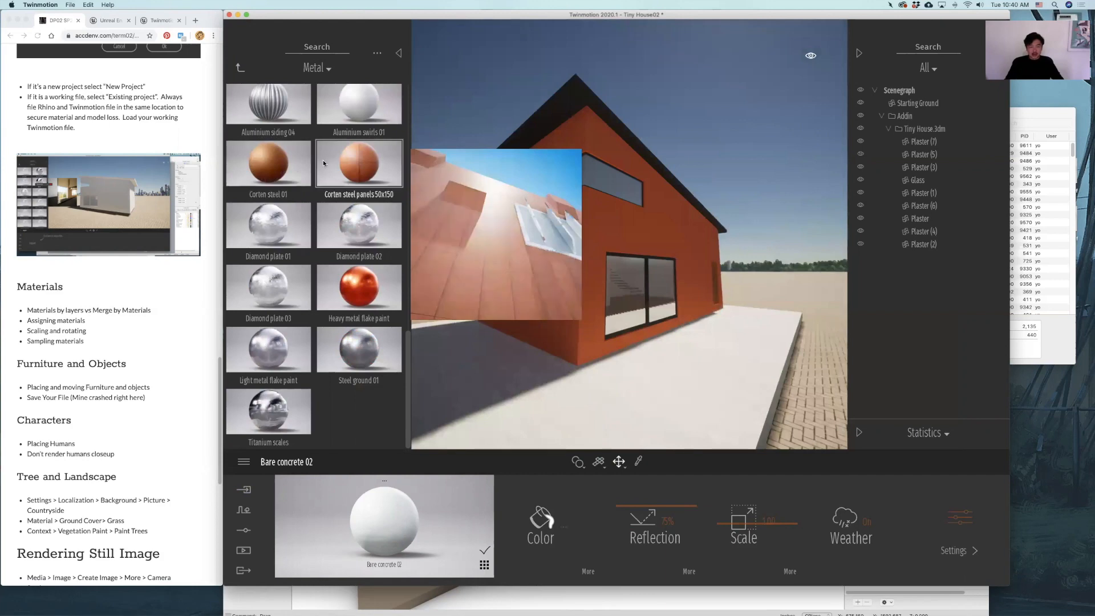
scroll(346, 188, "up", 3)
left_click_drag(294, 192, 599, 245)
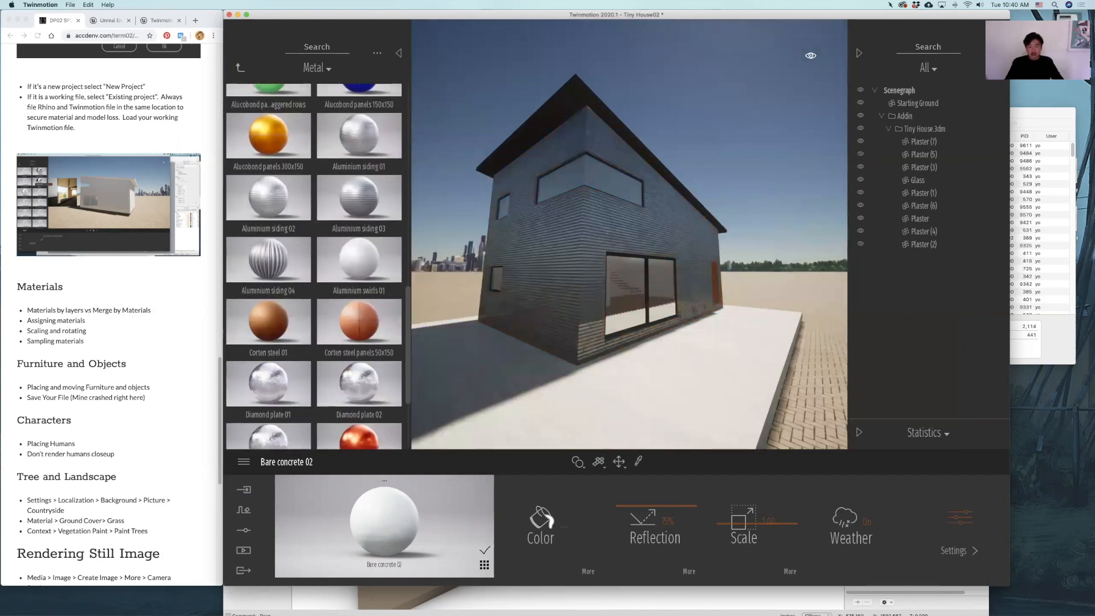
Apply the metal material Brushed aluminium 01 to the black frame of the large glass door
right_click_drag(599, 245, 548, 259)
middle_click_drag(616, 251, 548, 252, "shift")
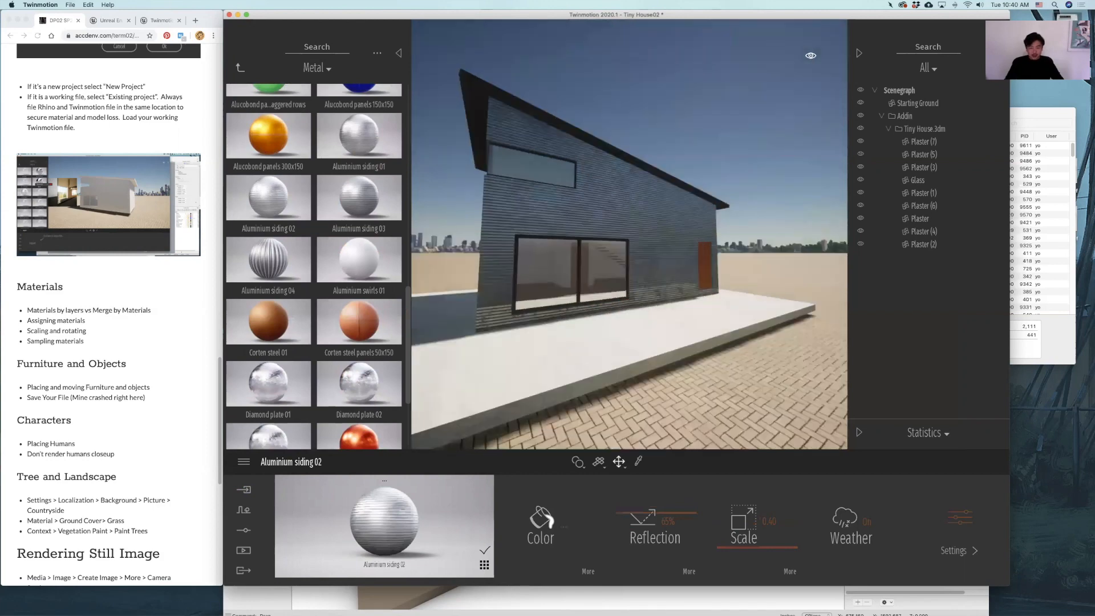
scroll(596, 231, "up", 5)
middle_click_drag(762, 231, 709, 232, "shift")
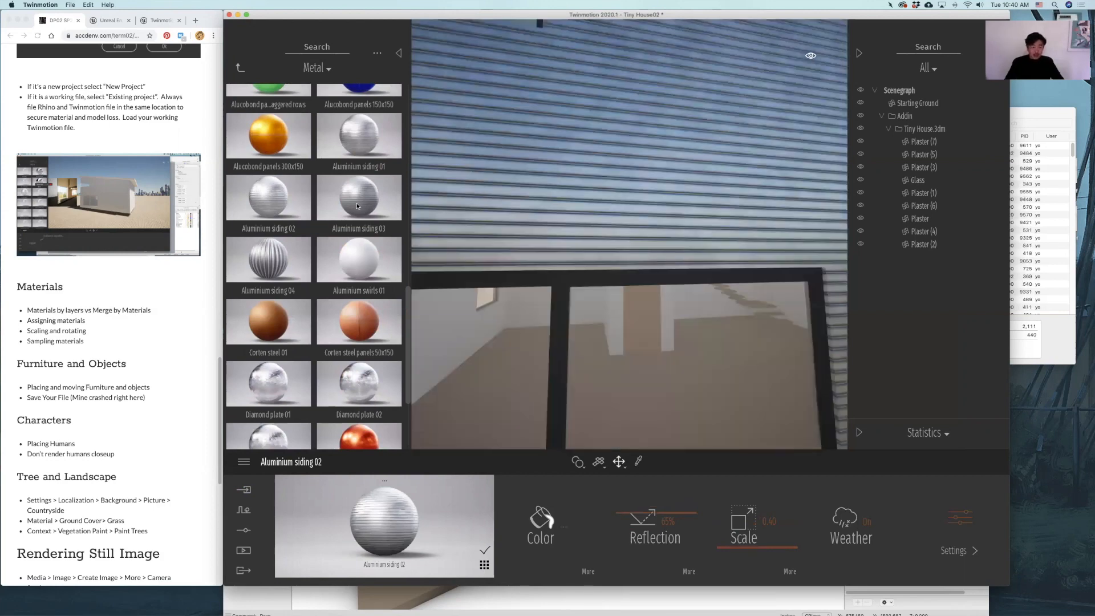
scroll(347, 219, "up", 10)
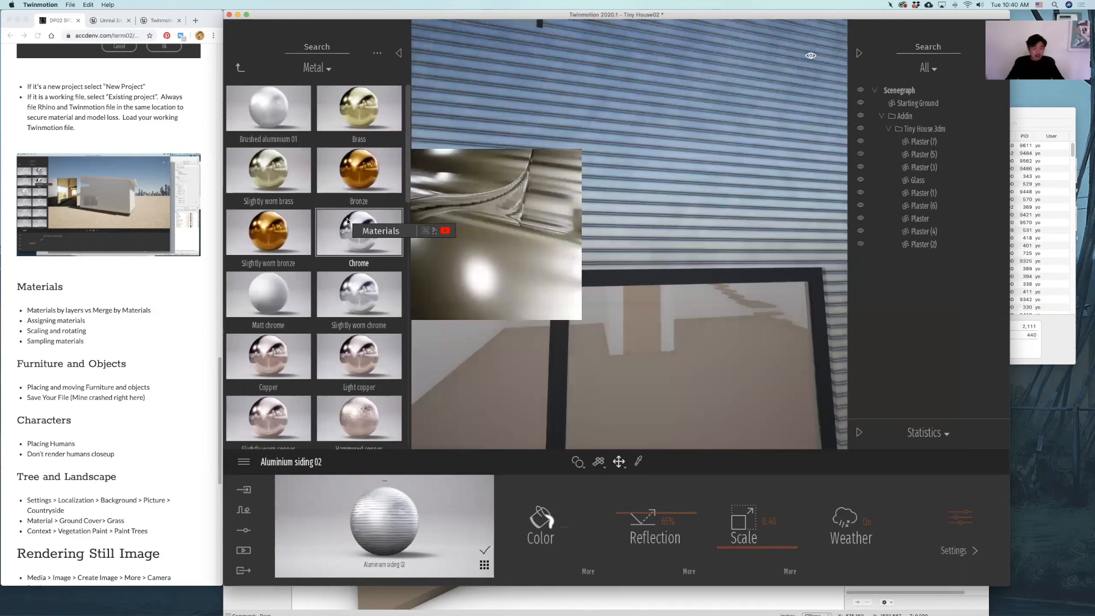
scroll(347, 221, "down", 10)
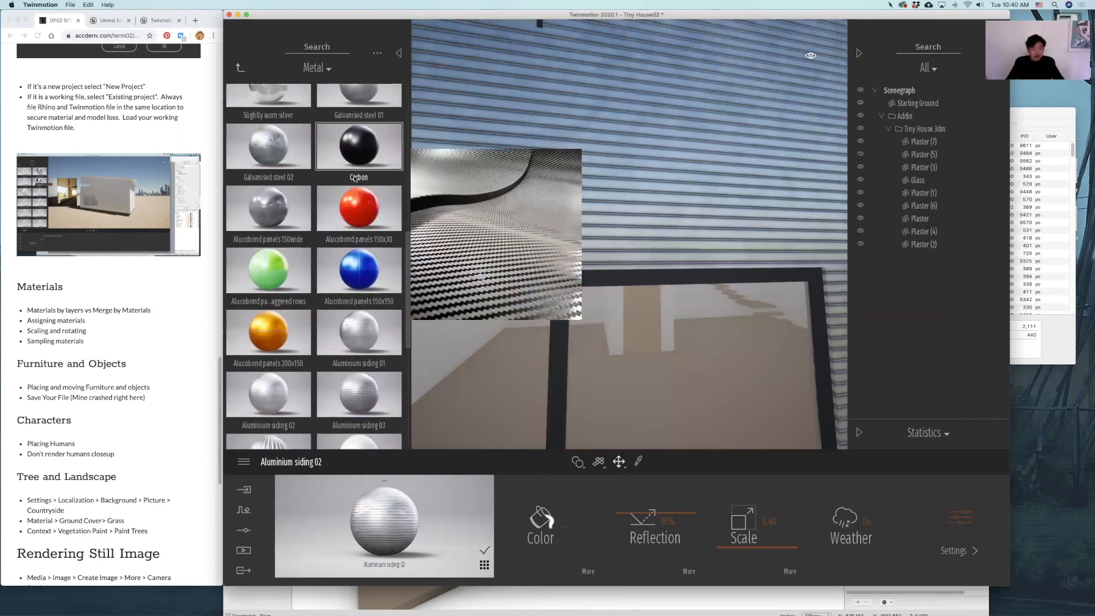
scroll(281, 184, "up", 5)
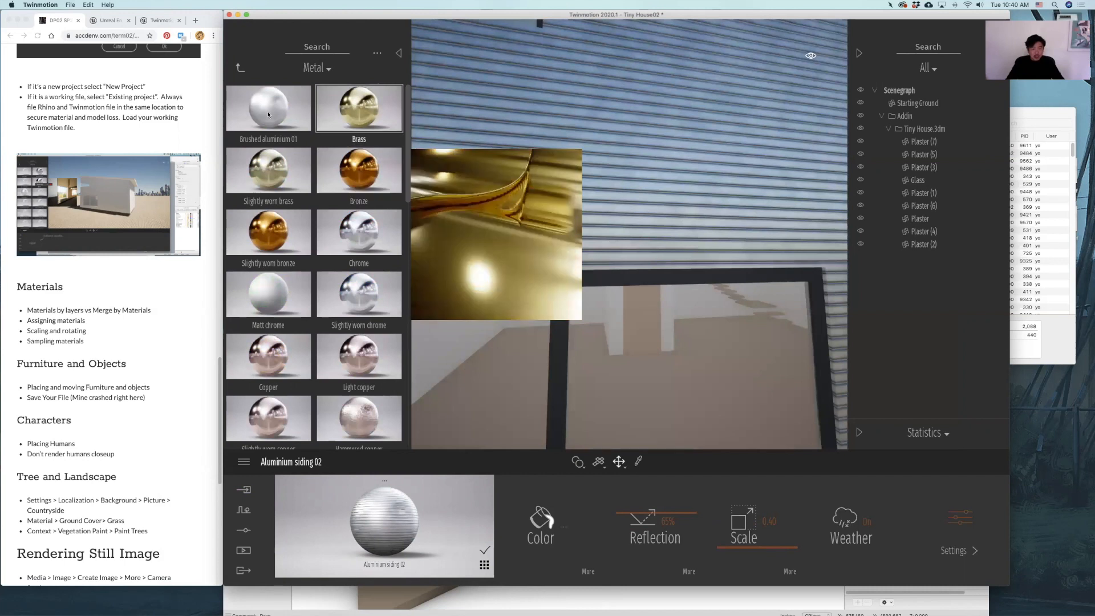
mouse_move(426, 206)
left_mouse_down()
mouse_move(560, 304)
mouse_move(564, 321)
left_mouse_up()
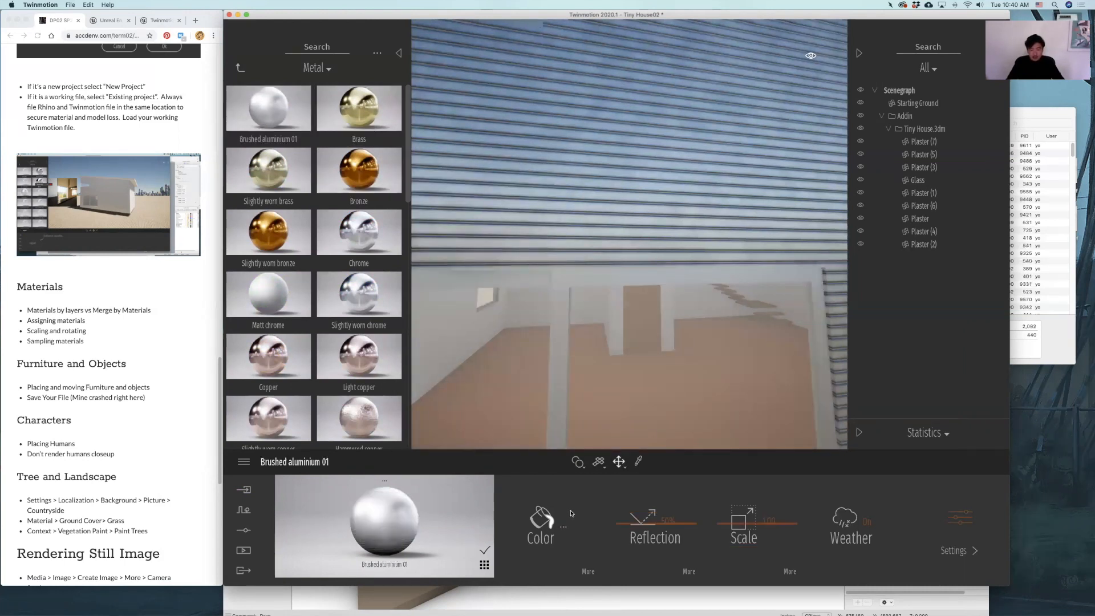
Darken the colour of the Brushed aluminium 01 material on the large glass door's frame to a dark grey
left_click(573, 514)
left_click_drag(536, 308, 537, 326)
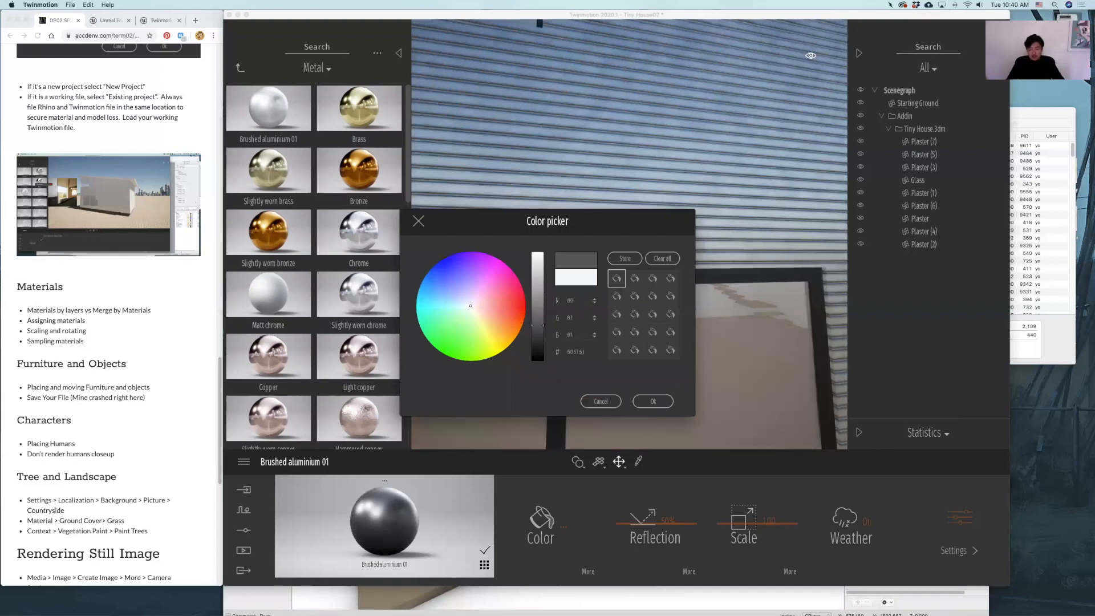
left_click(706, 313)
scroll(629, 235, "down", 5)
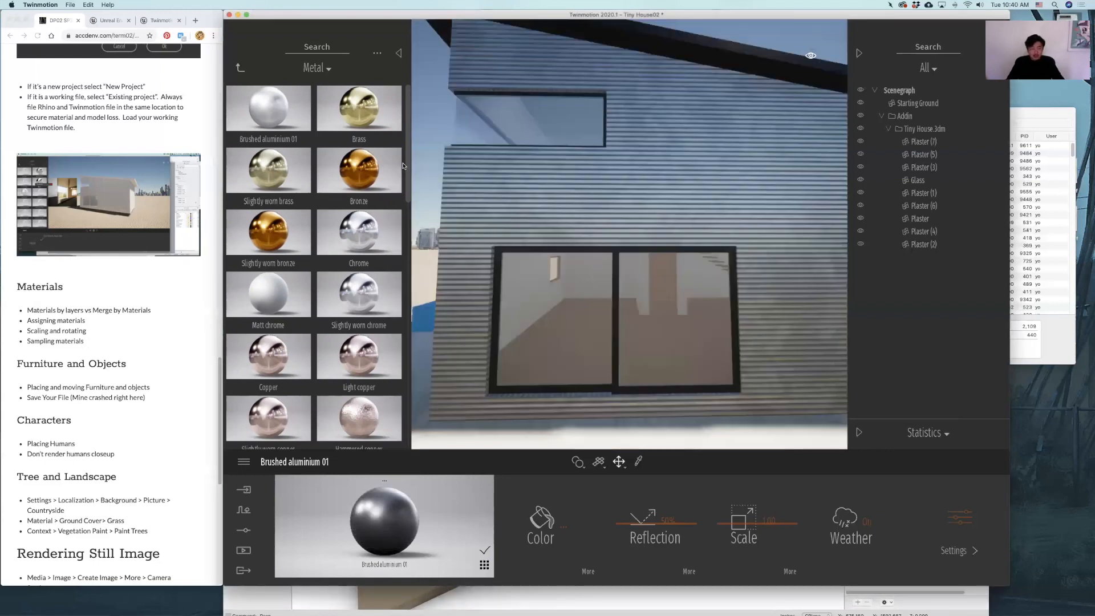
Apply the glass material Clear glass from the library to the panes of the large glass door
left_click(239, 69)
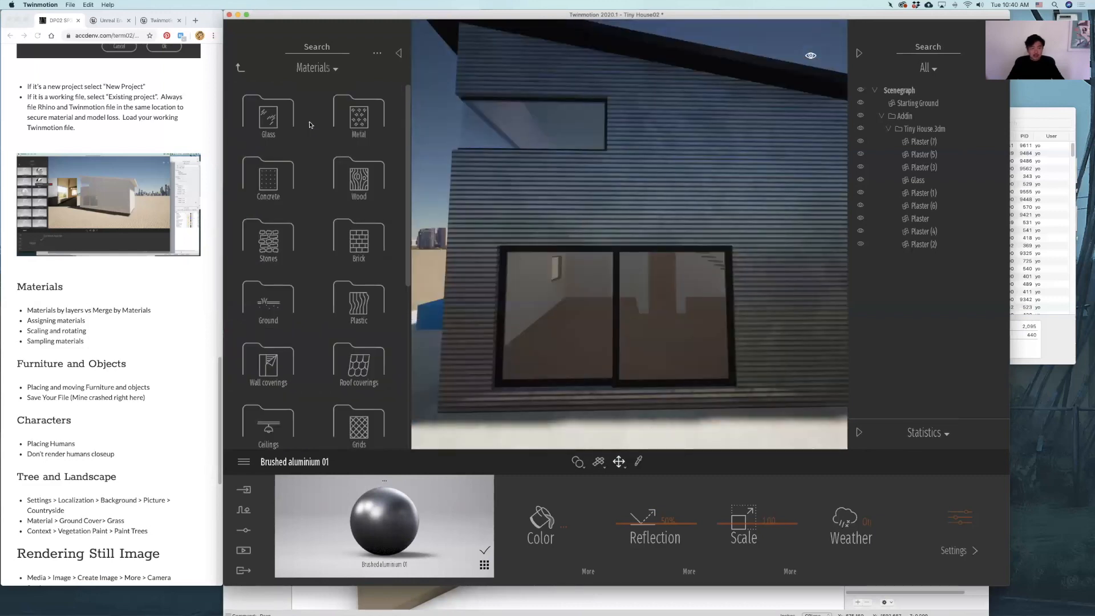
left_click(268, 108)
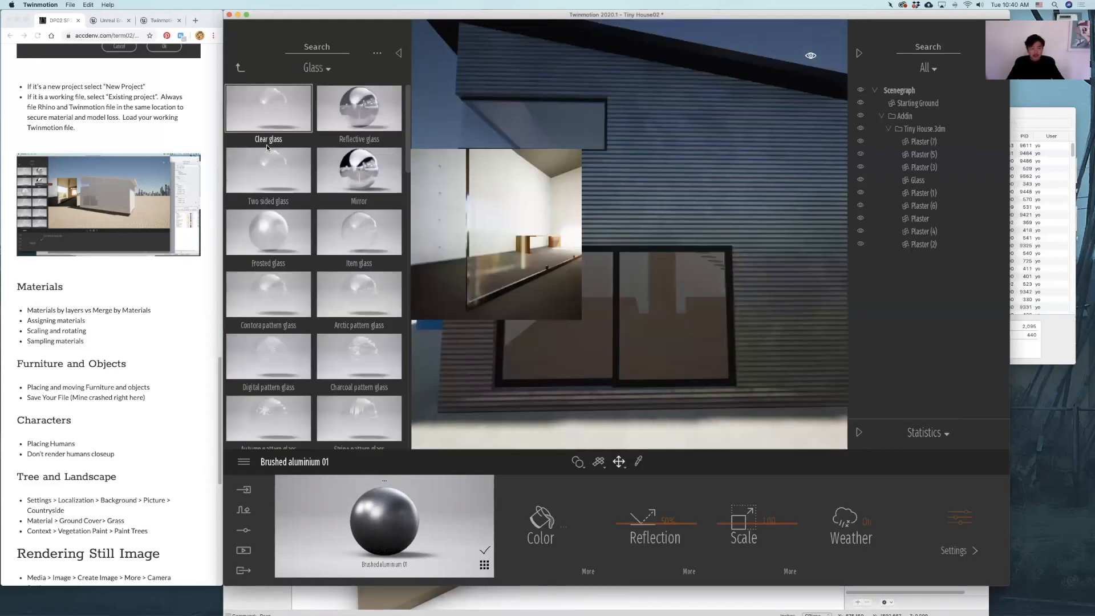
left_click(273, 231)
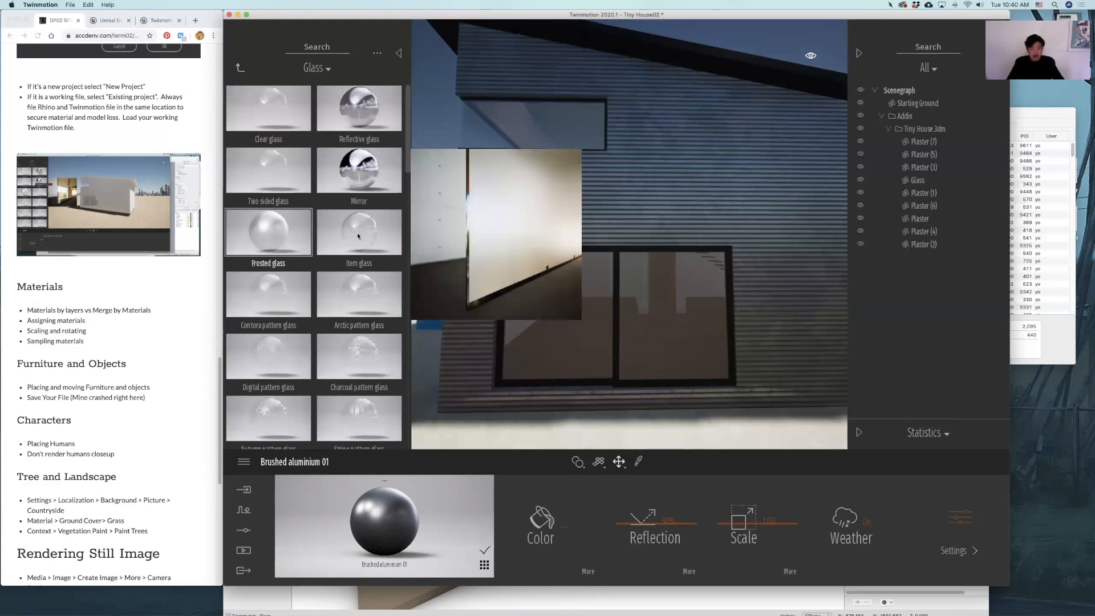
left_click(276, 117)
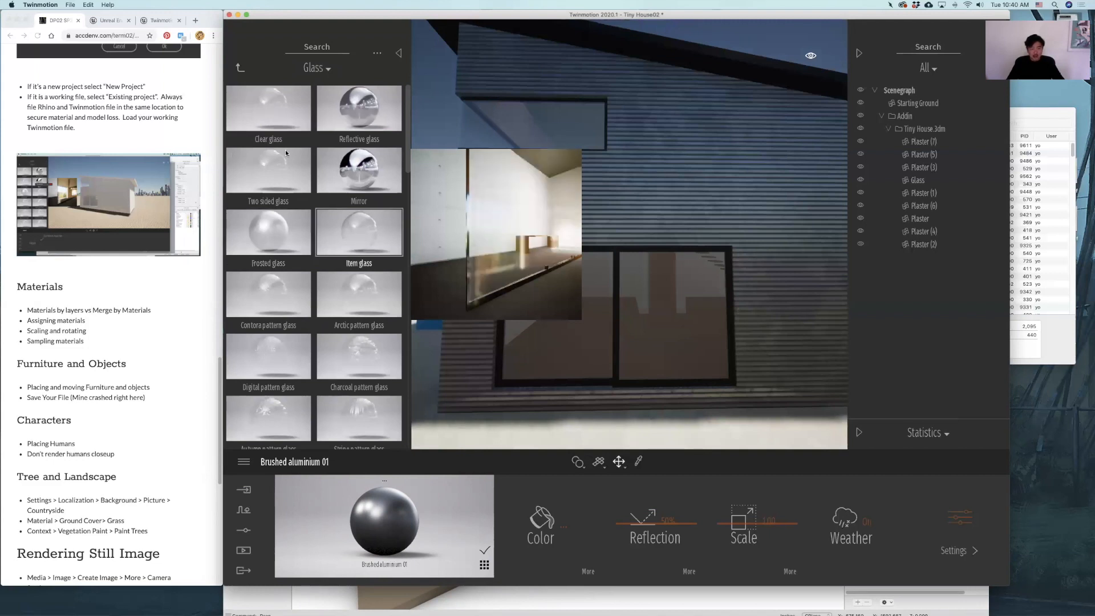
left_click(377, 223)
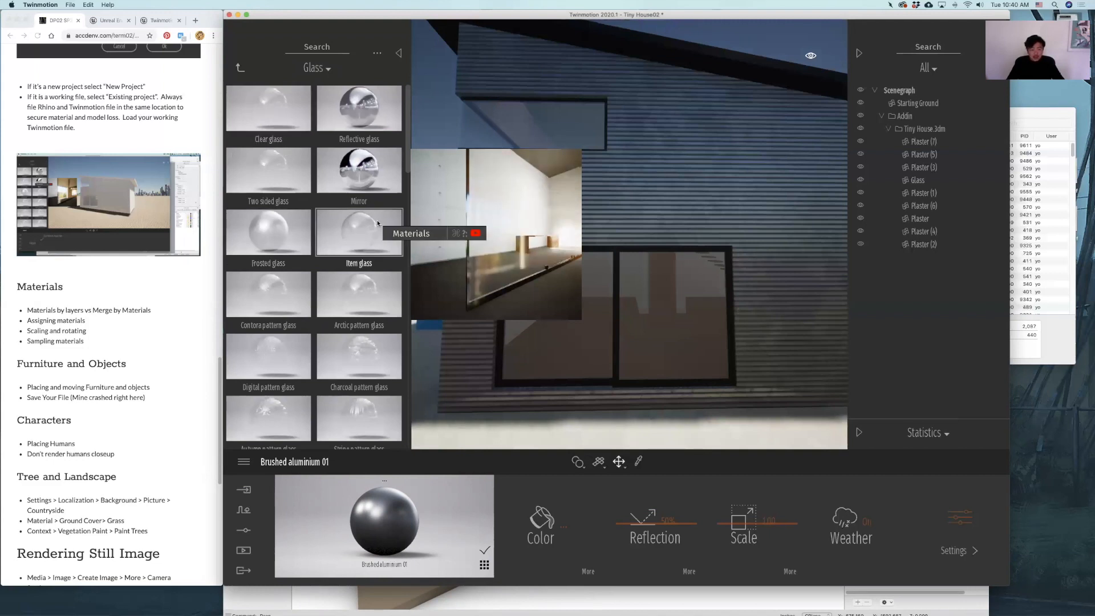
left_click(311, 127)
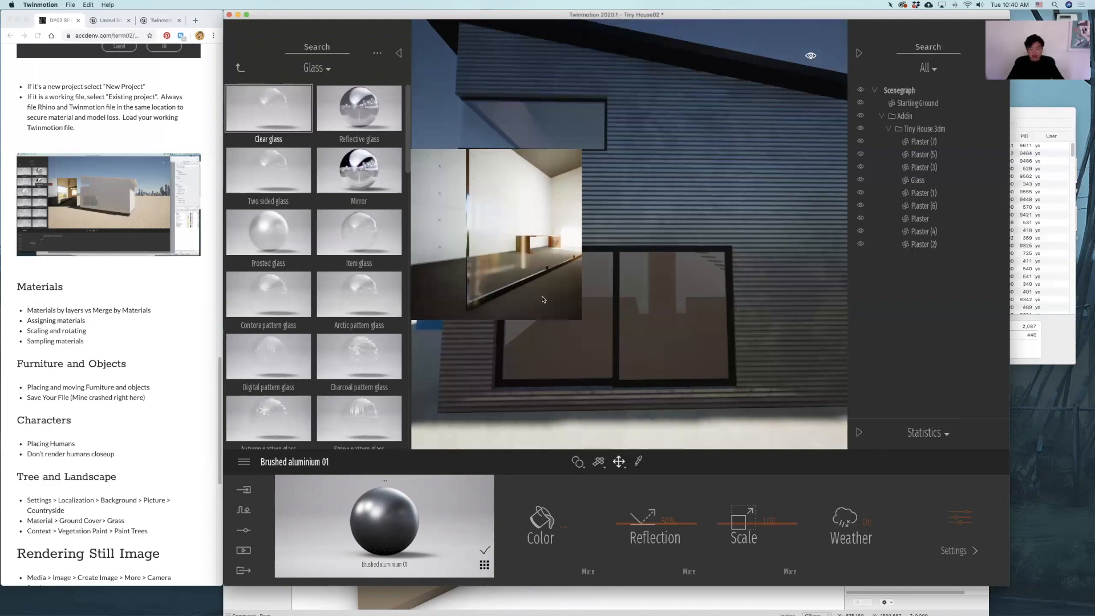
left_click_drag(542, 299, 562, 301)
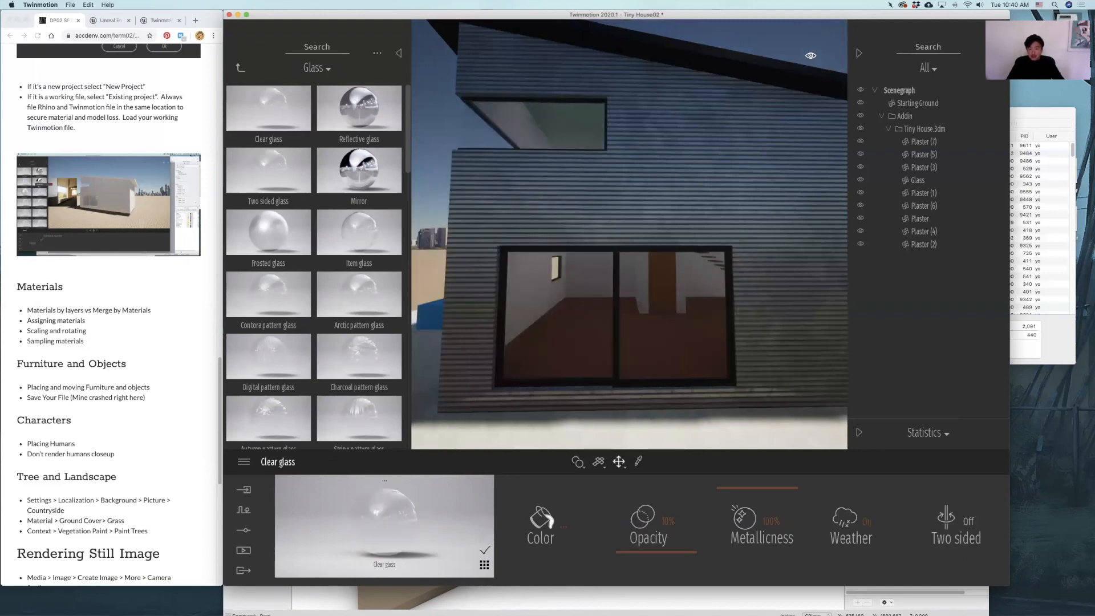
Examine the house with its new materials from the outside walls and door through to the interior
middle_click_drag(604, 302, 513, 300, "shift")
key("w")
key("d")
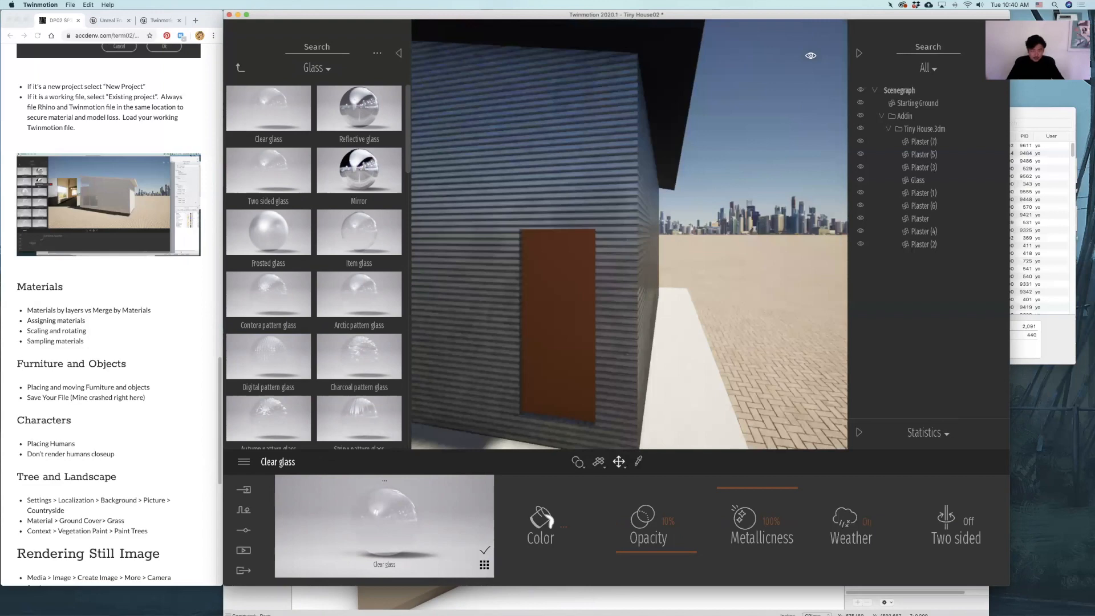
key("w")
right_click_drag(630, 234, 513, 234)
key("a")
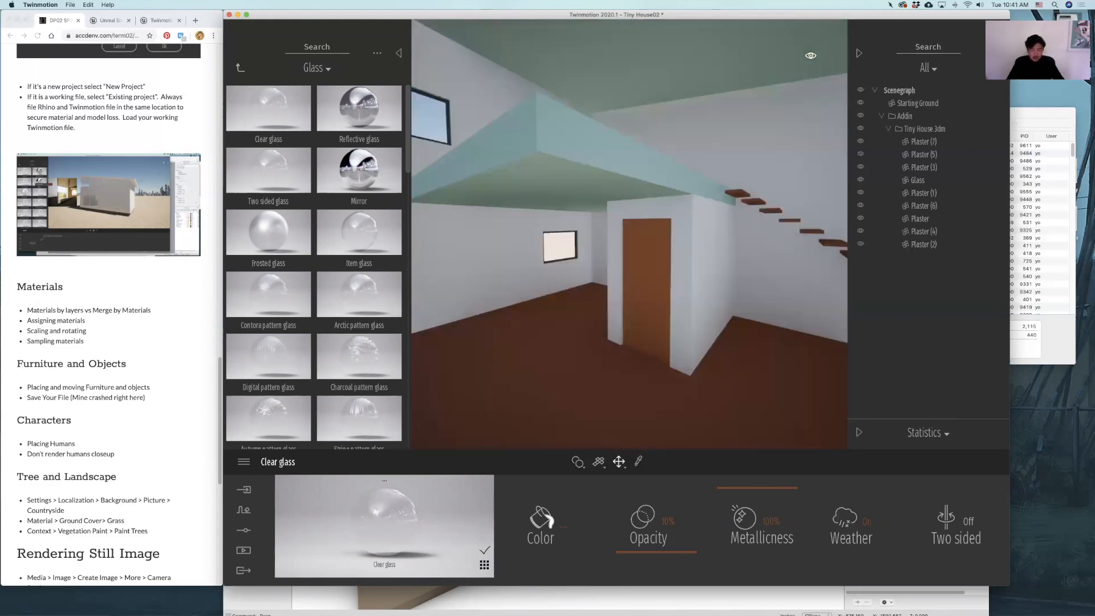
key("w")
key("s")
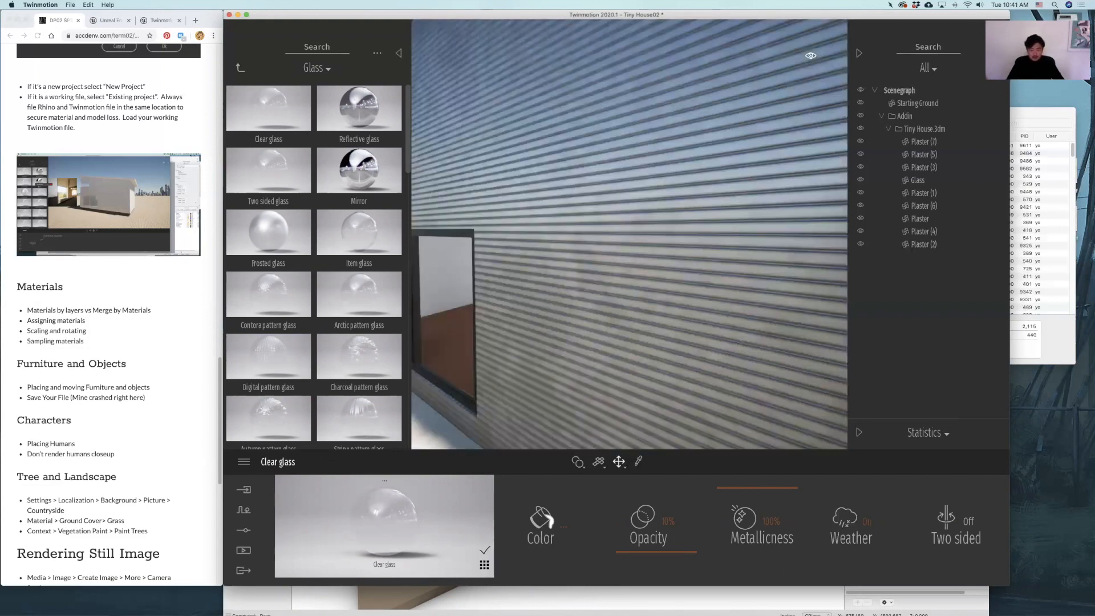
Apply the Maple 02 B wood material to the floor of the house interior
key("w")
key("s")
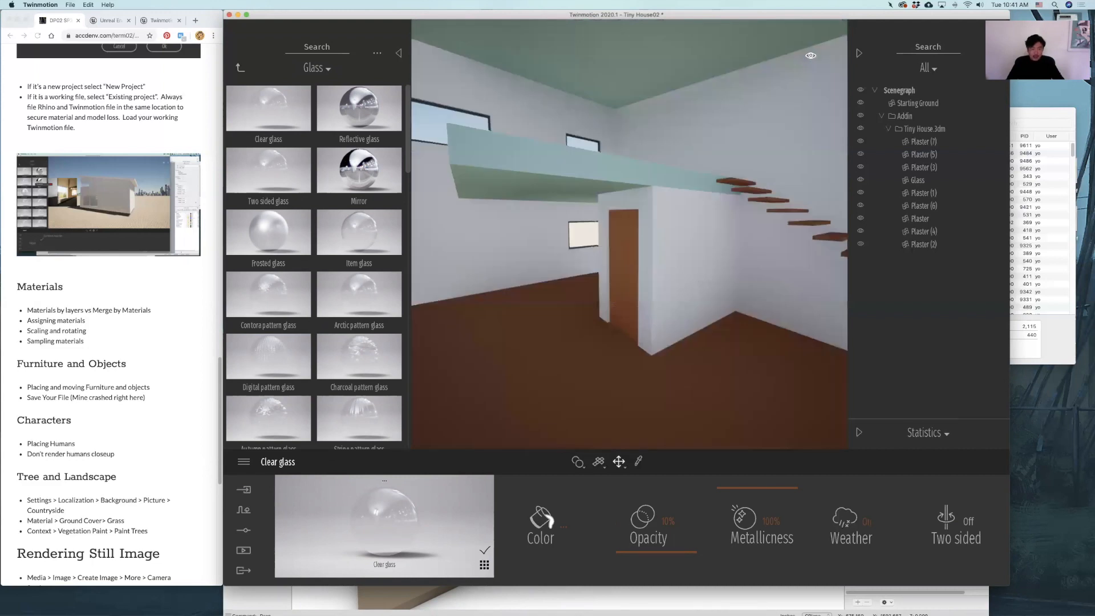
key("a")
left_click(240, 68)
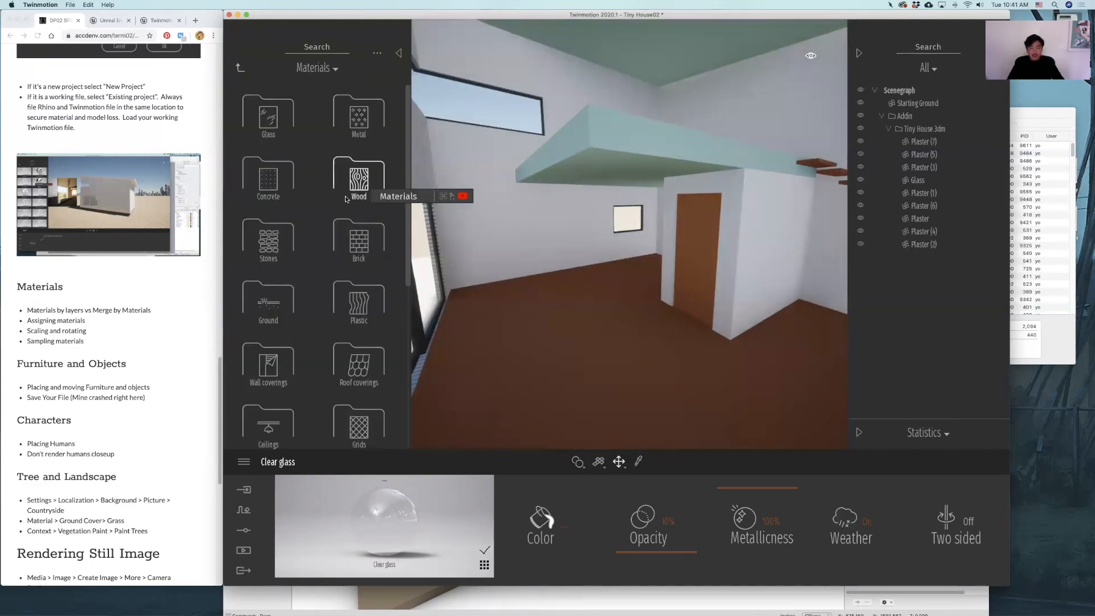
left_click(359, 184)
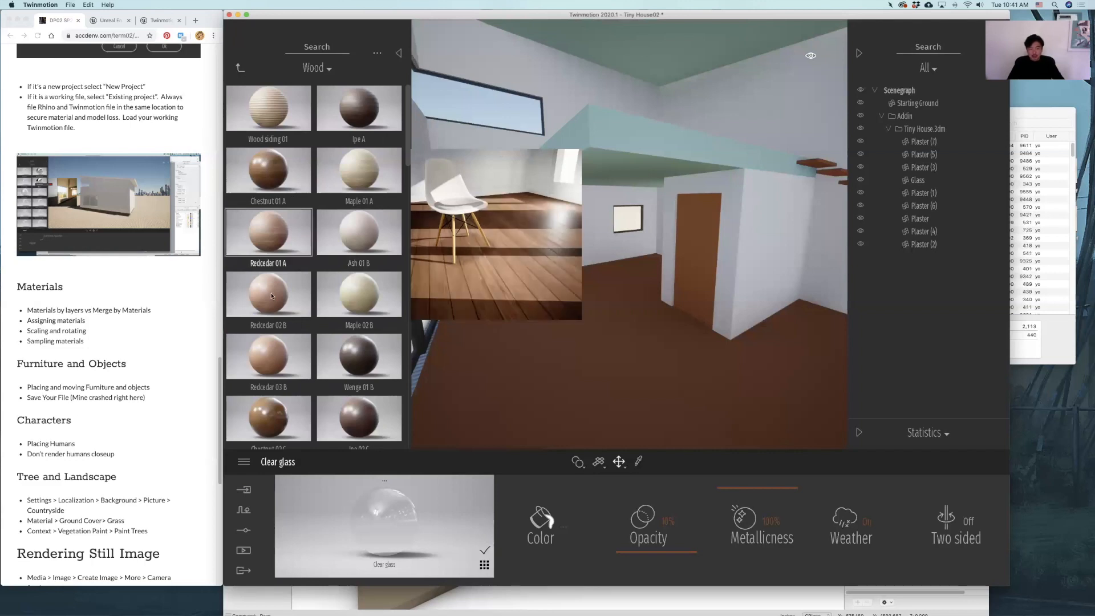
left_click_drag(350, 301, 515, 359)
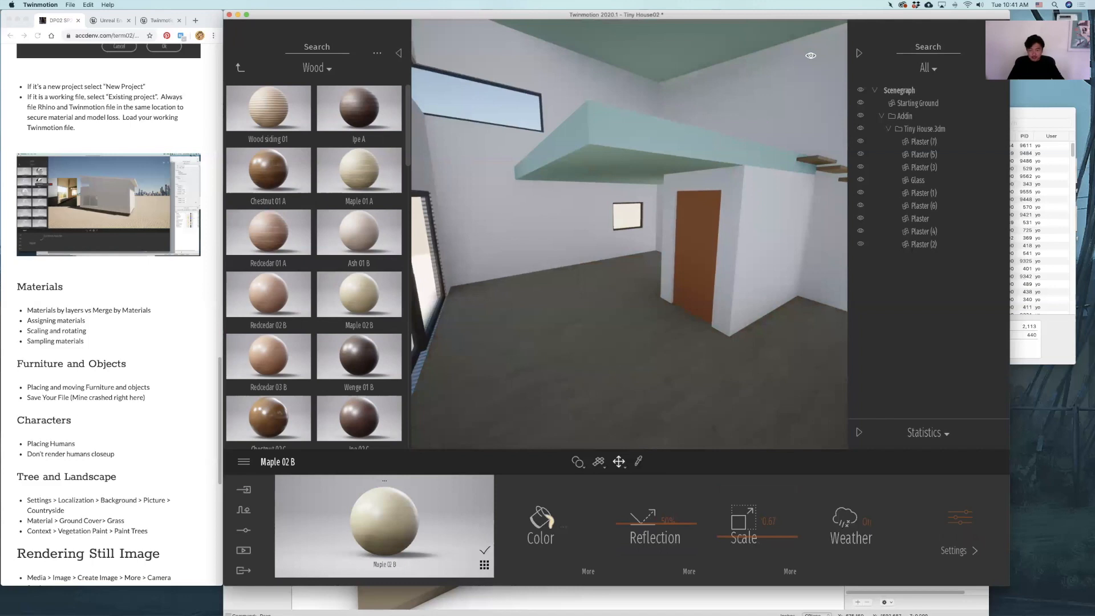
Reduce the texture scale of the floor's Maple 02 B material to 0.59
key("d")
key("Left")
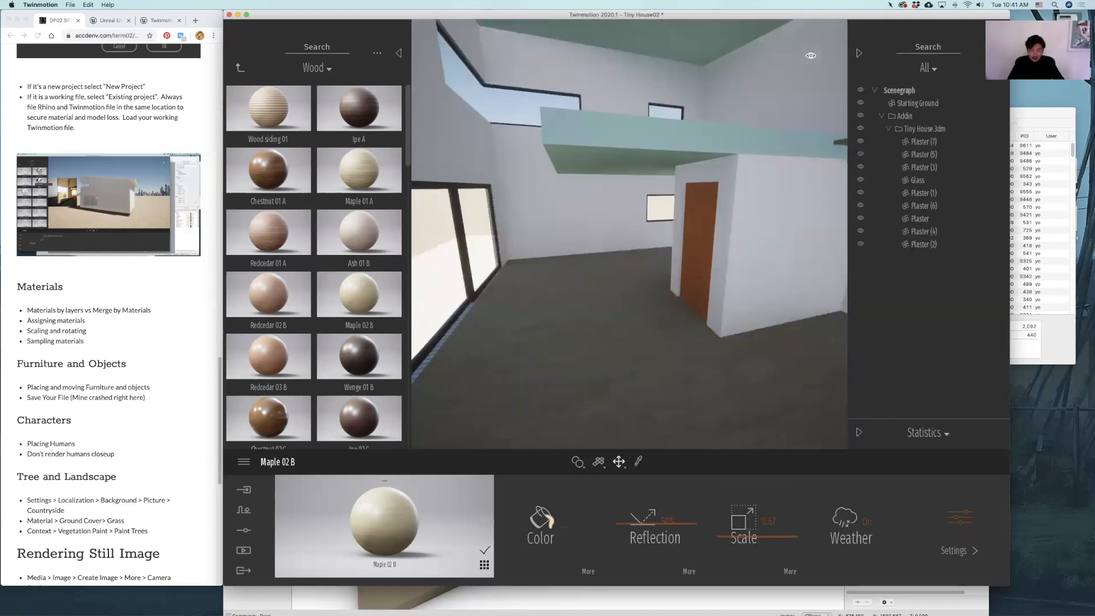
key("d")
key("s")
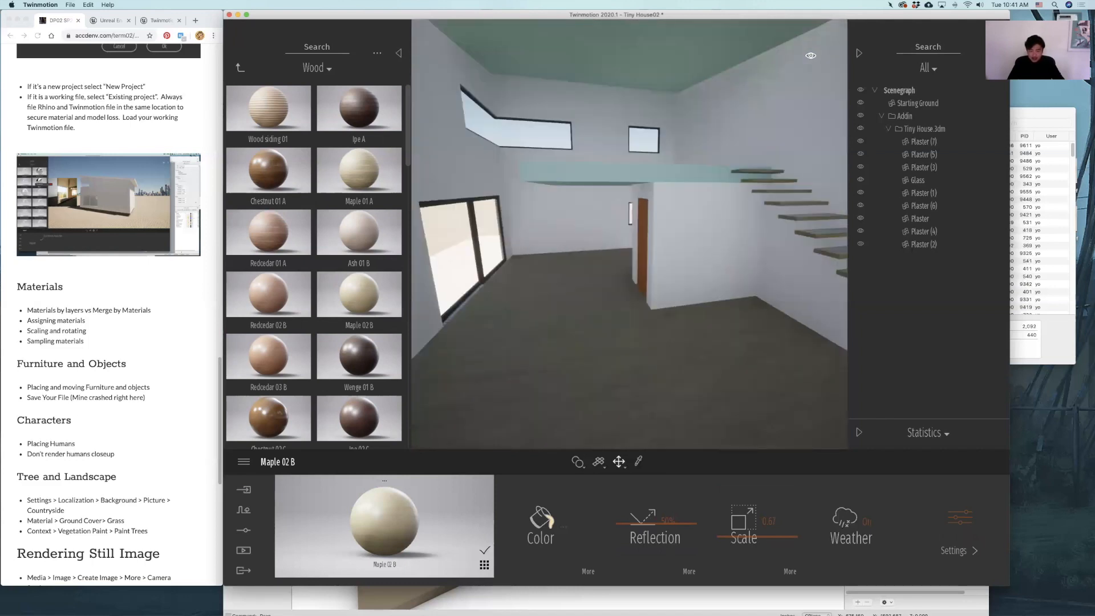
key("a")
key("w")
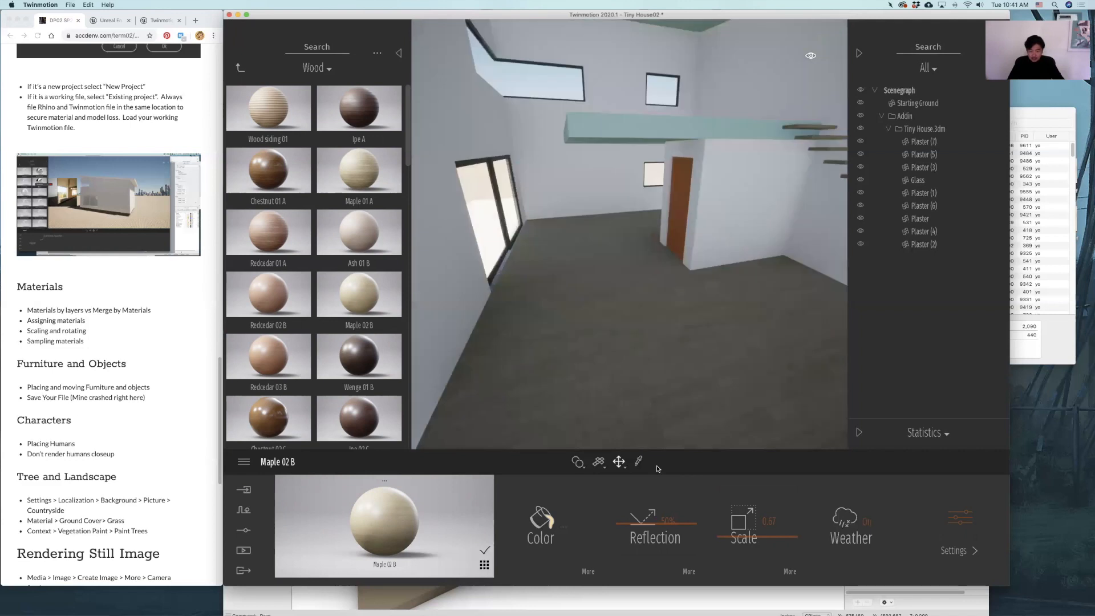
left_click_drag(739, 530, 736, 542)
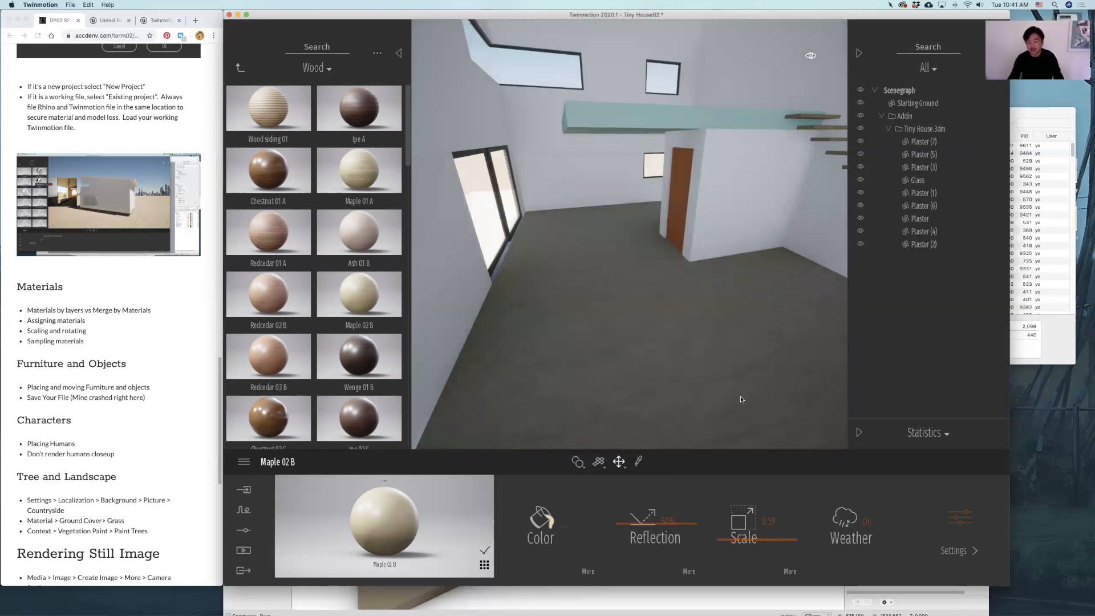
Set the texture rotation of the floor's Maple 02 B material to 90°
left_click(790, 571)
left_click_drag(666, 564, 683, 564)
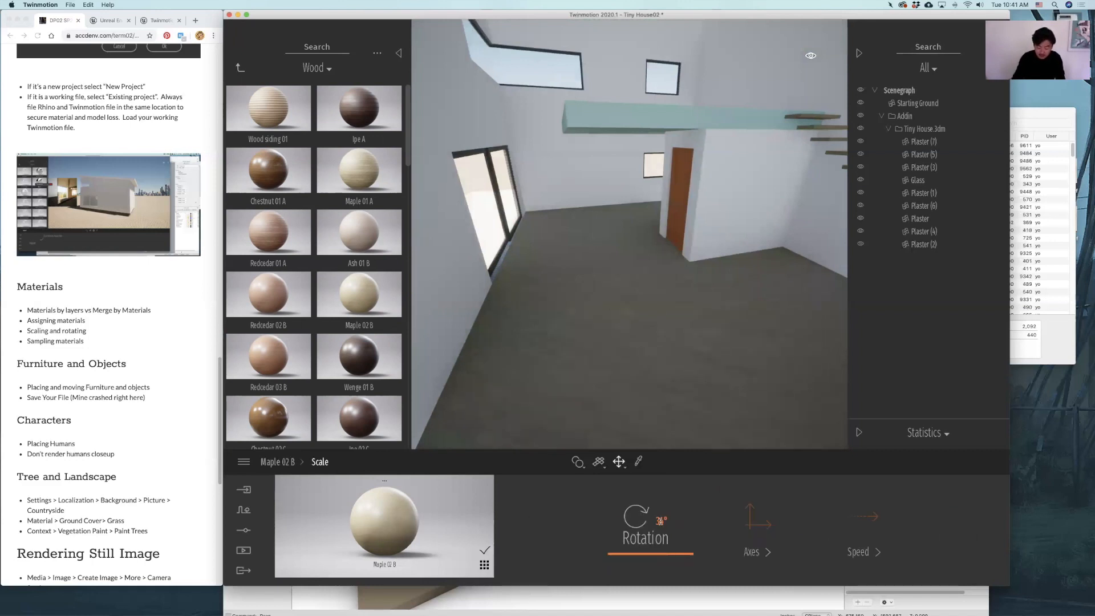
left_click(660, 521)
type("90")
key("Return")
Apply the Matte painted wall covering to the interior walls, then to the loft slab and ceiling surface
mouse_move(667, 188)
left_mouse_down()
mouse_move(670, 223)
mouse_move(670, 190)
mouse_move(670, 200)
left_mouse_up()
right_click_drag(670, 201, 630, 188)
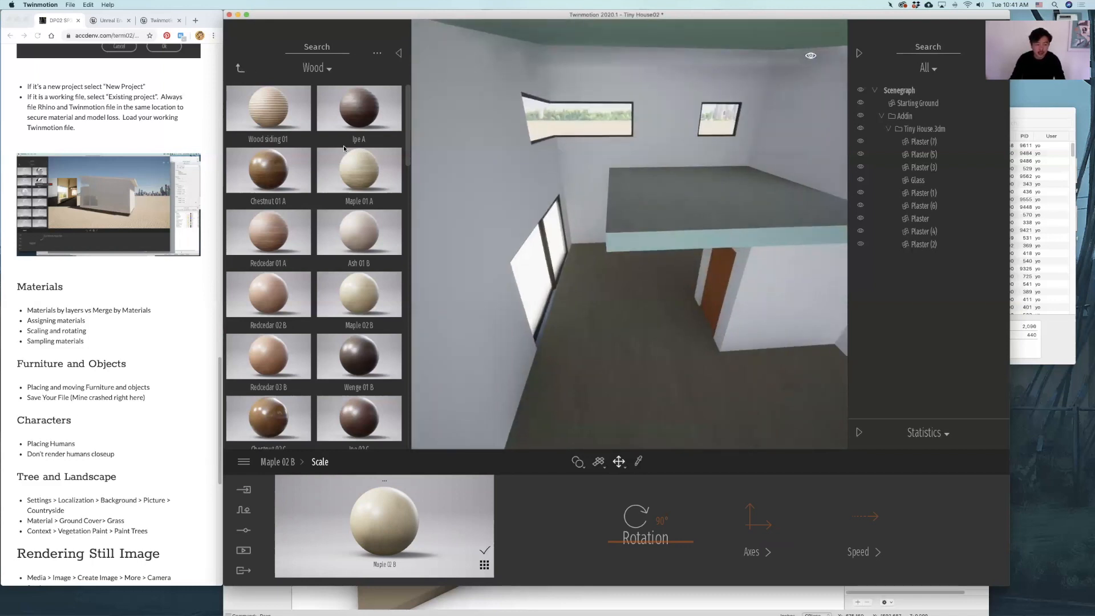
left_click(240, 68)
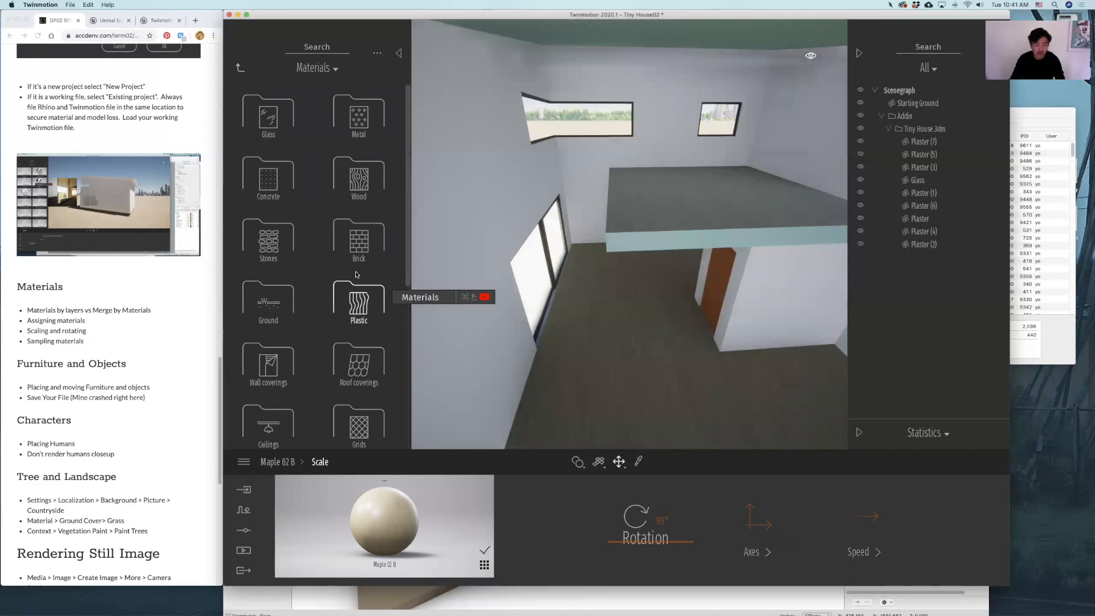
left_click(356, 275)
scroll(360, 279, "down", 3)
left_click_drag(364, 285, 474, 237)
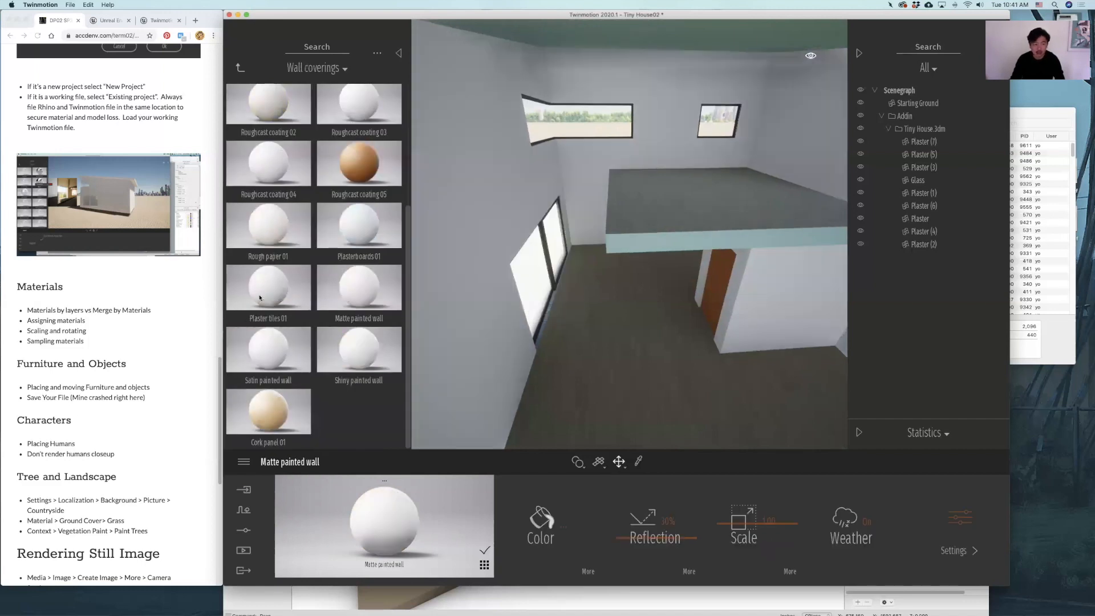
mouse_move(356, 272)
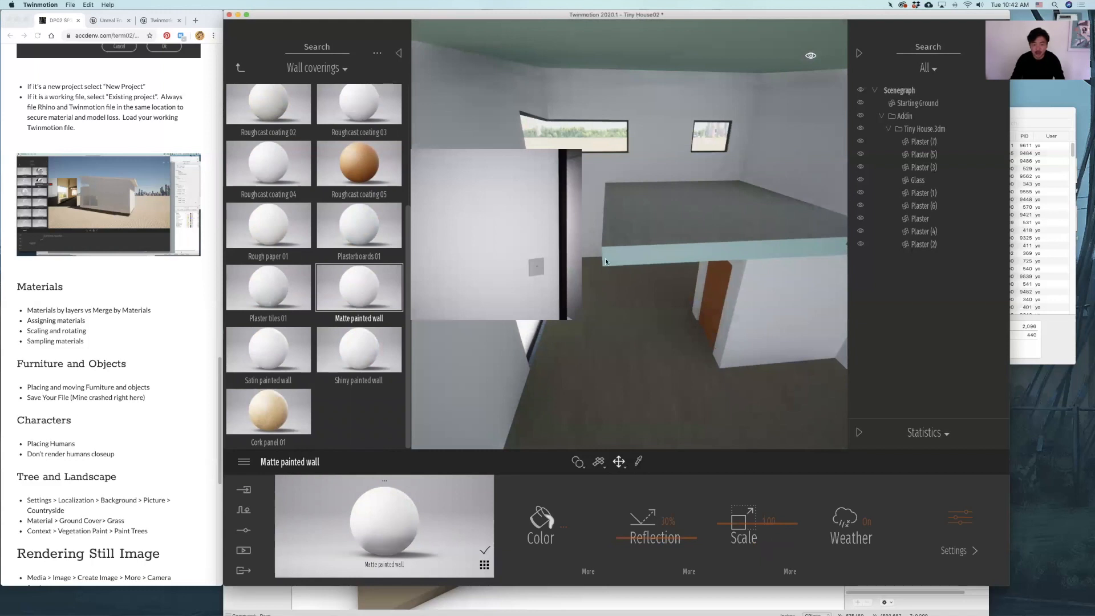
left_click(624, 255)
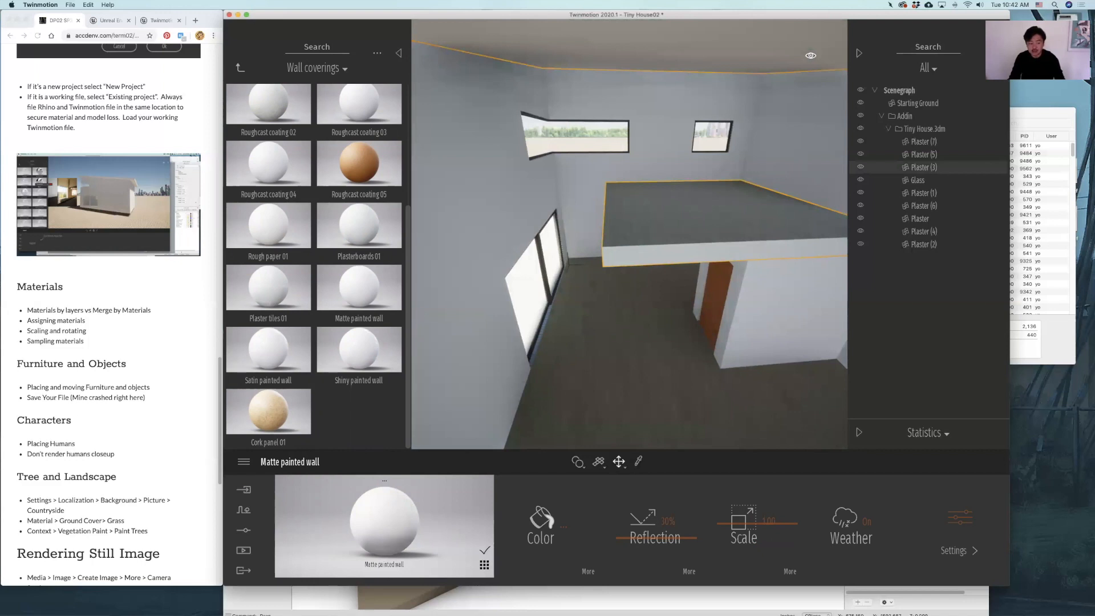
Darken the color of the ceiling and loft slab's Matte painted wall material to a dark gray with RGB values of about 91
key("e")
key("q")
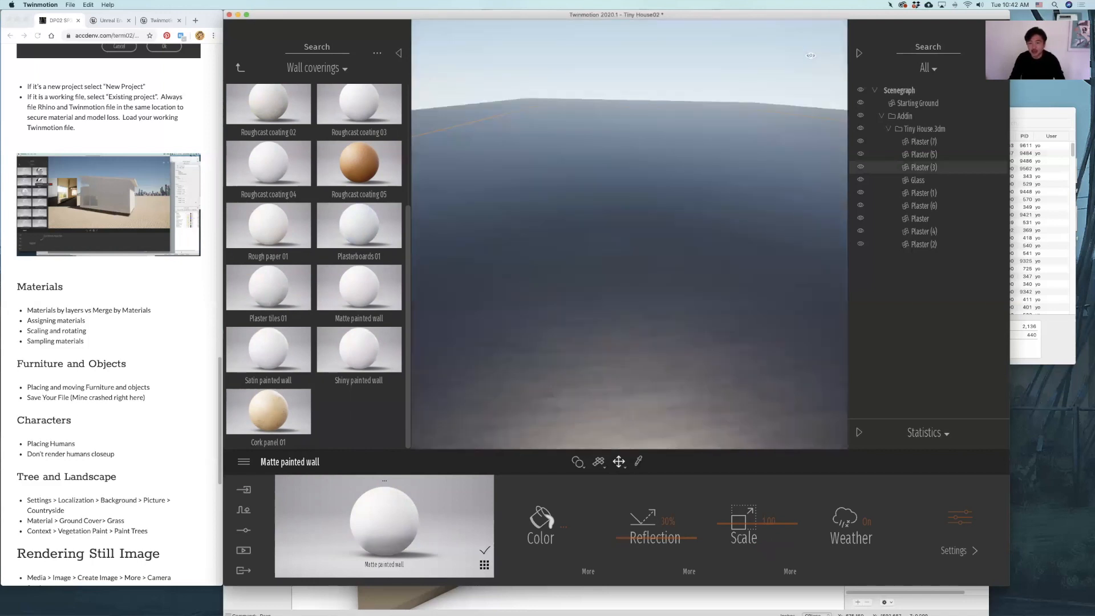
key("q")
key("s")
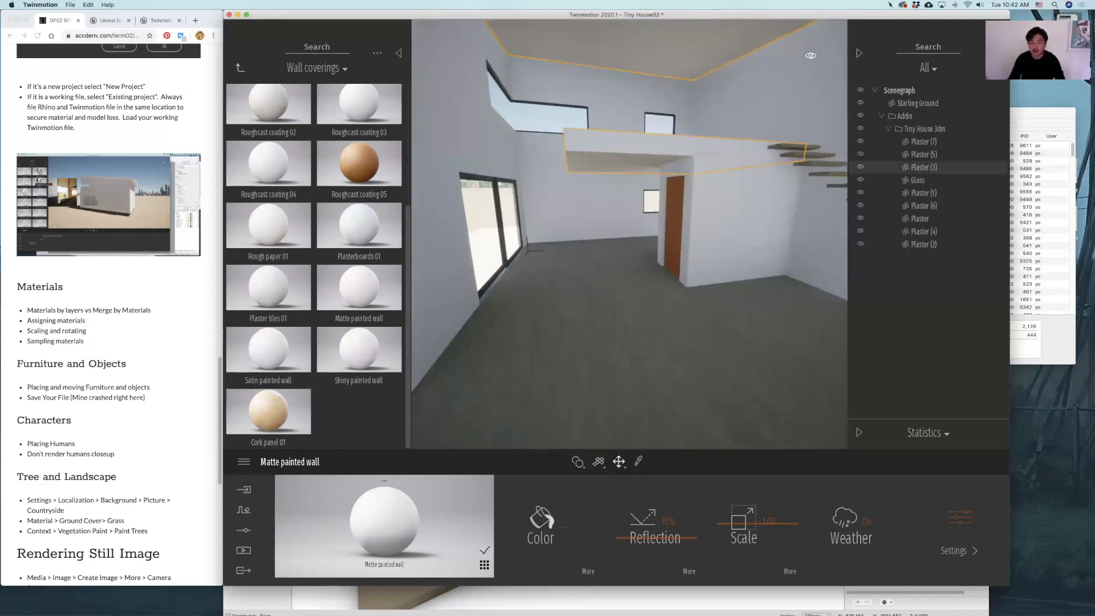
key("s")
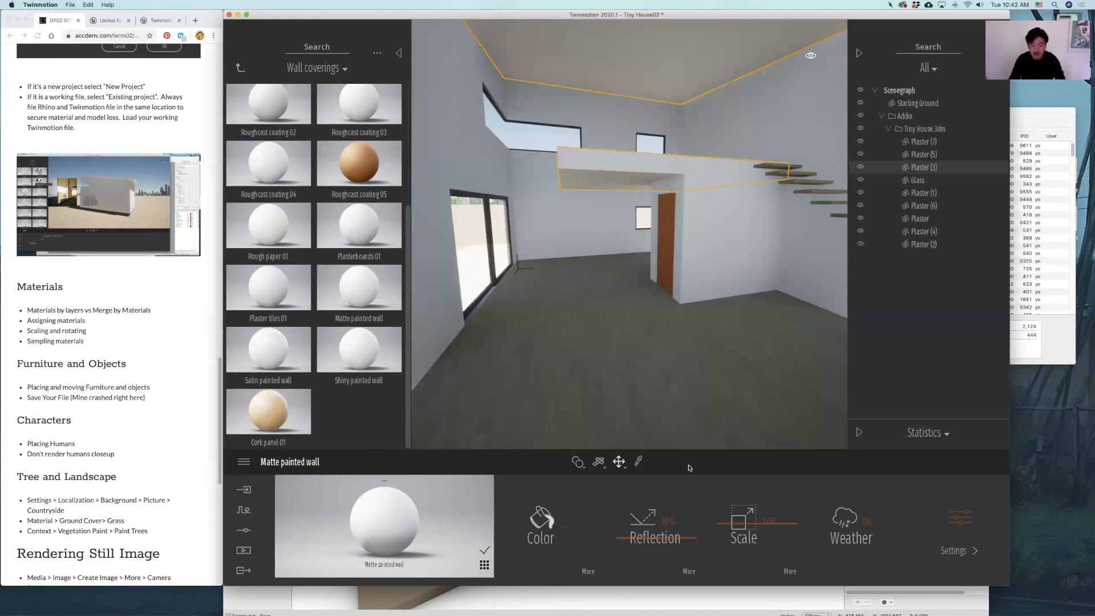
left_click(528, 243)
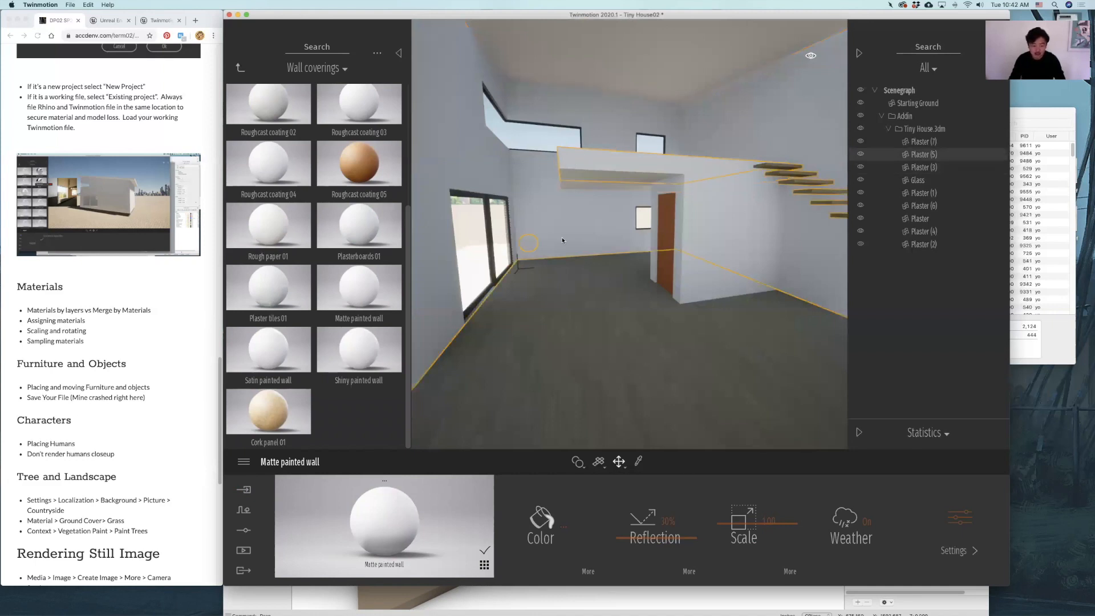
left_click(565, 213)
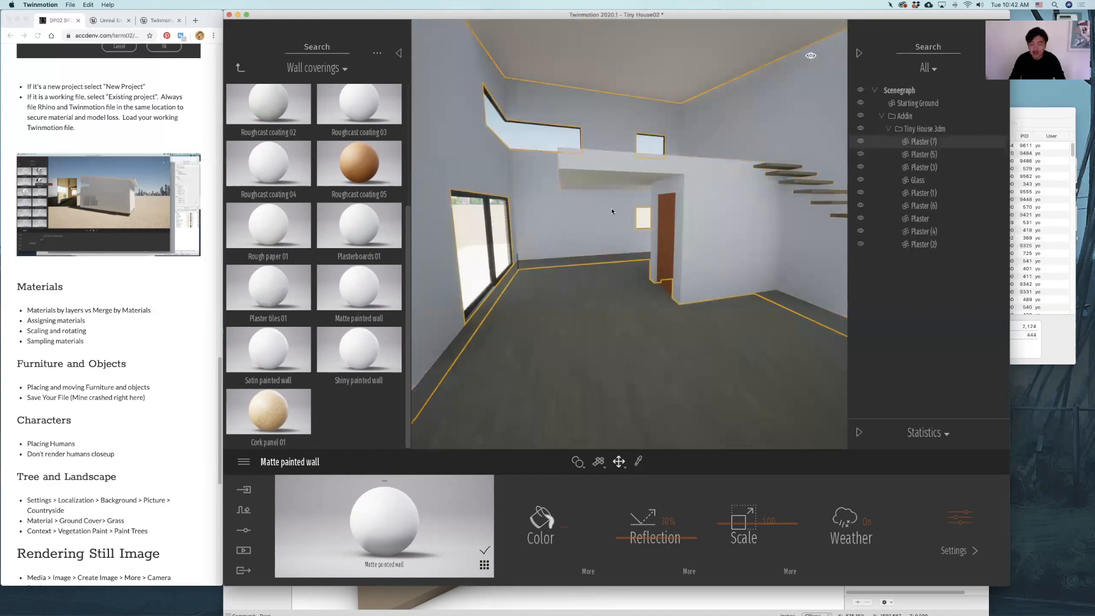
left_click(669, 283)
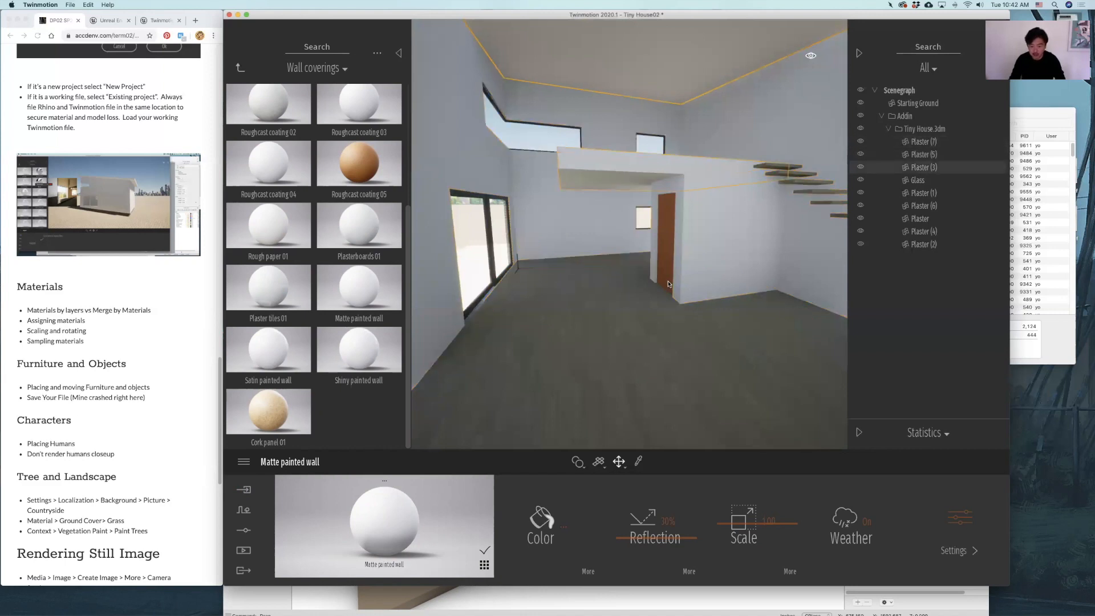
left_click(638, 462)
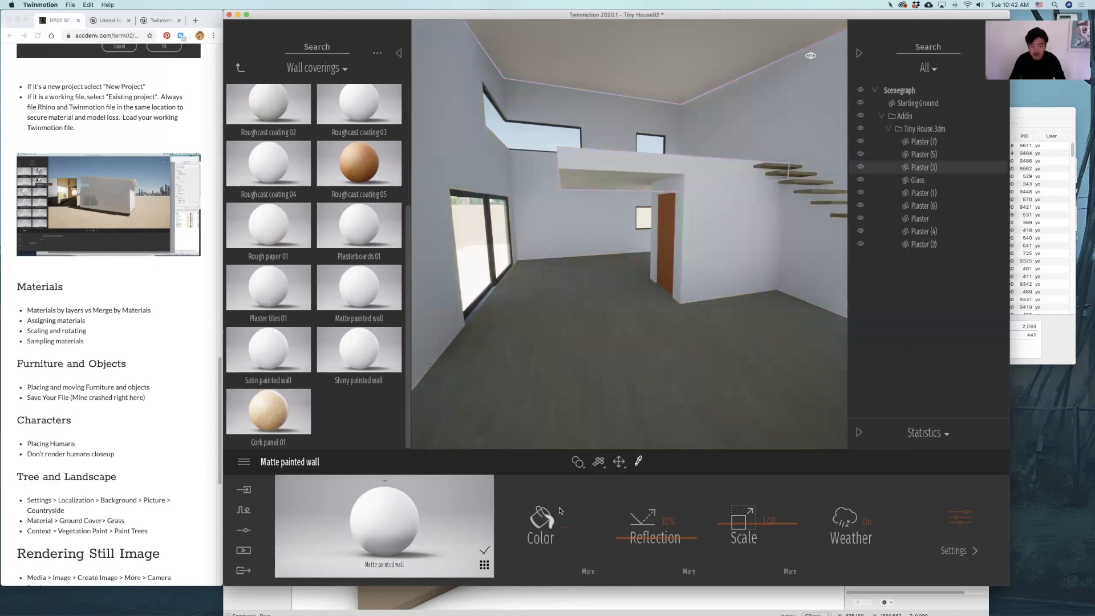
left_click(560, 509)
left_click_drag(542, 284, 539, 322)
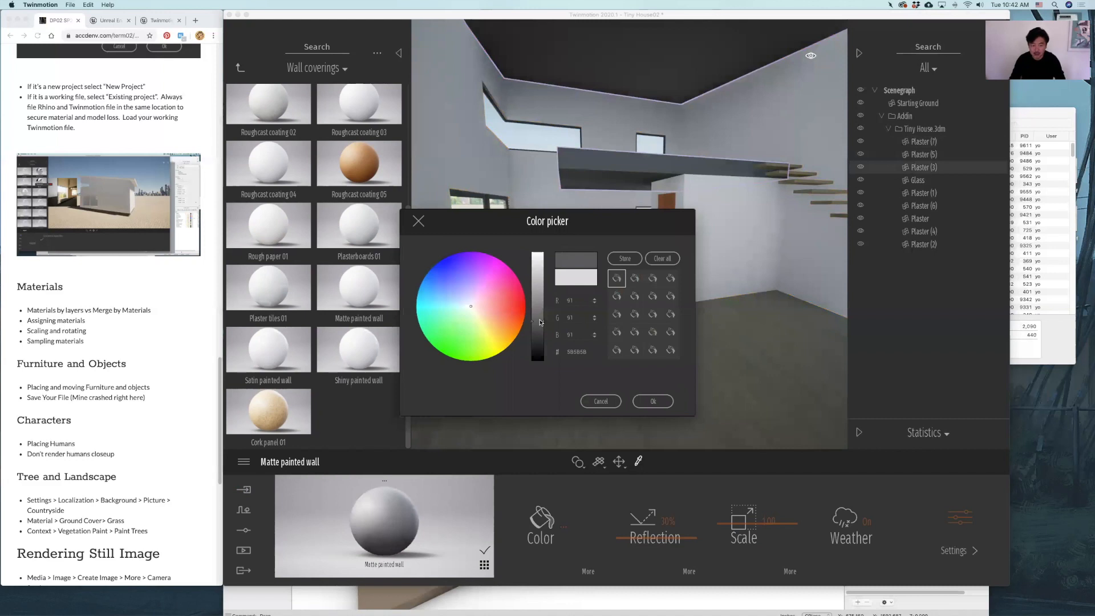
left_click(653, 401)
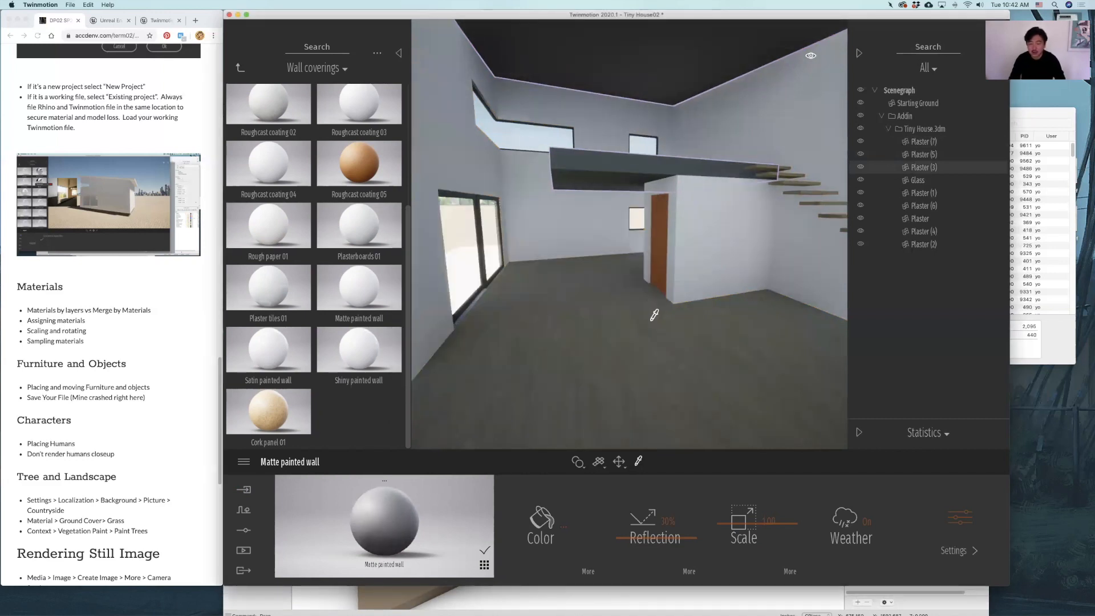
Sample the materials of the door and the small window under the loft with the material picker
scroll(655, 313, "down", 2)
scroll(656, 305, "up", 4)
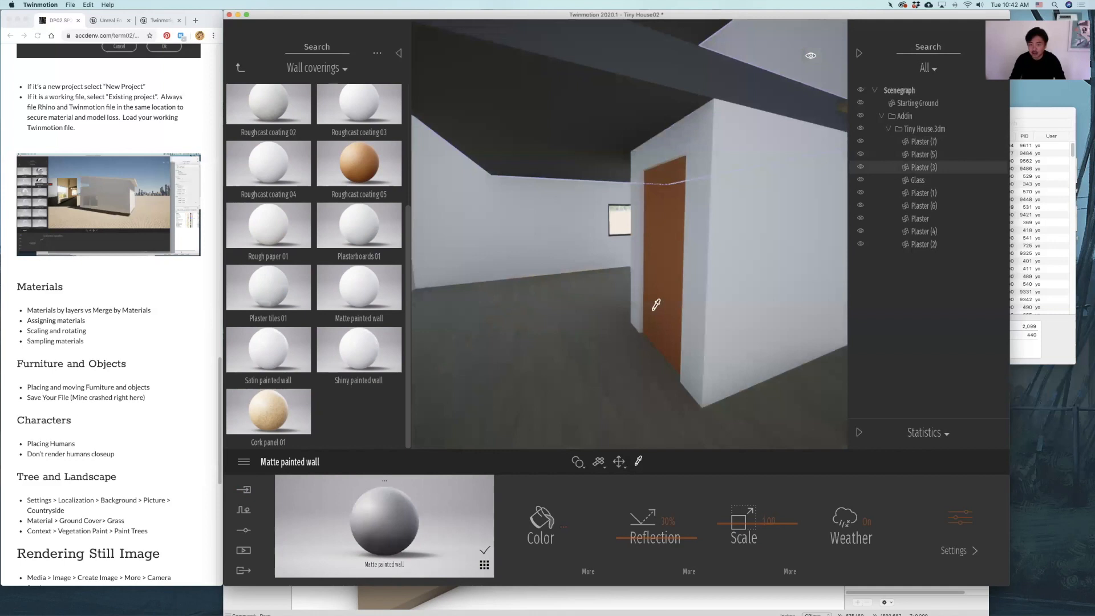
key("a")
left_click(240, 68)
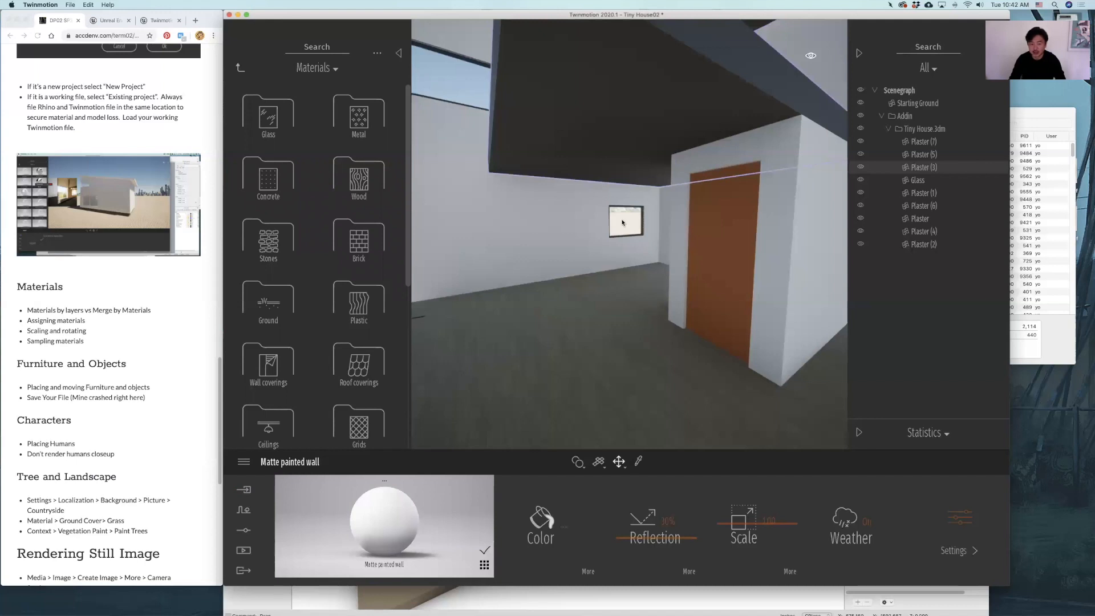
left_click(636, 462)
left_click(619, 222)
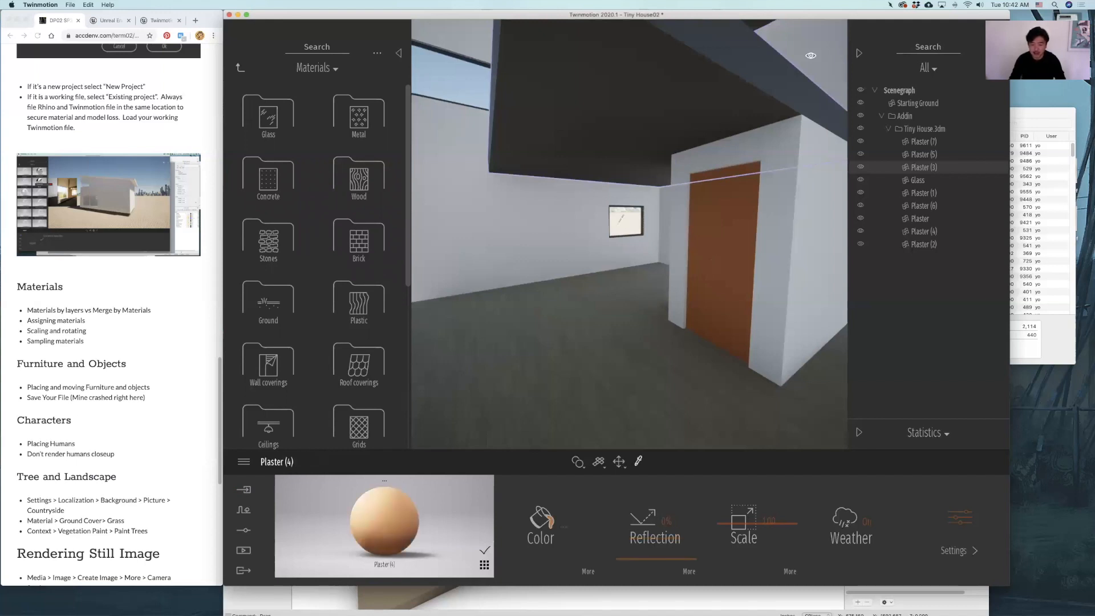
left_click(618, 223)
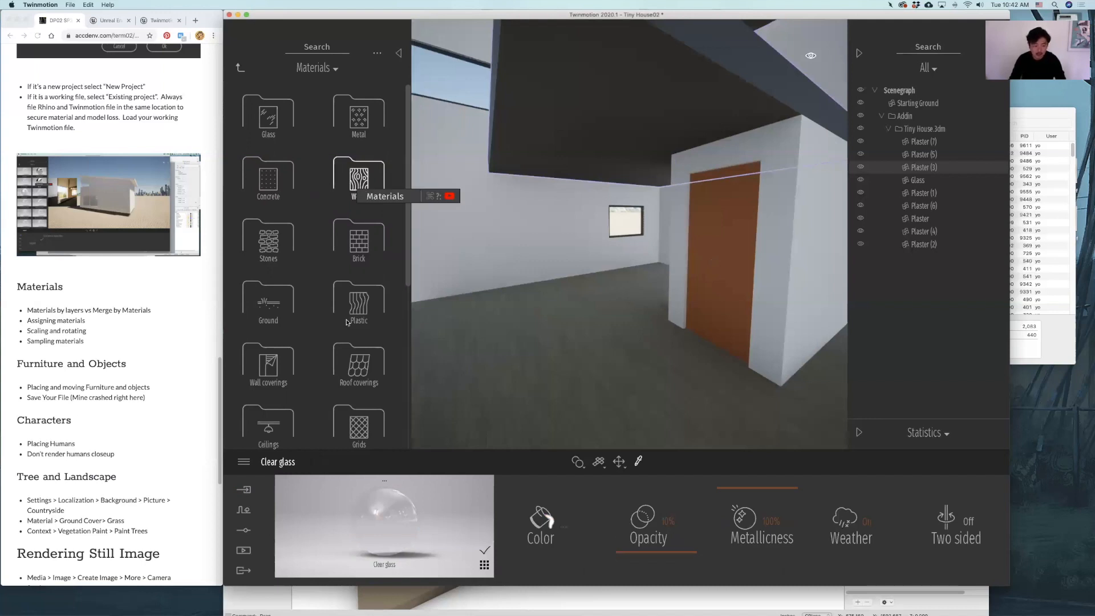
Apply the Chestnut 05 G wood material to the door under the loft and rotate its texture to 90°
scroll(351, 313, "down", 5)
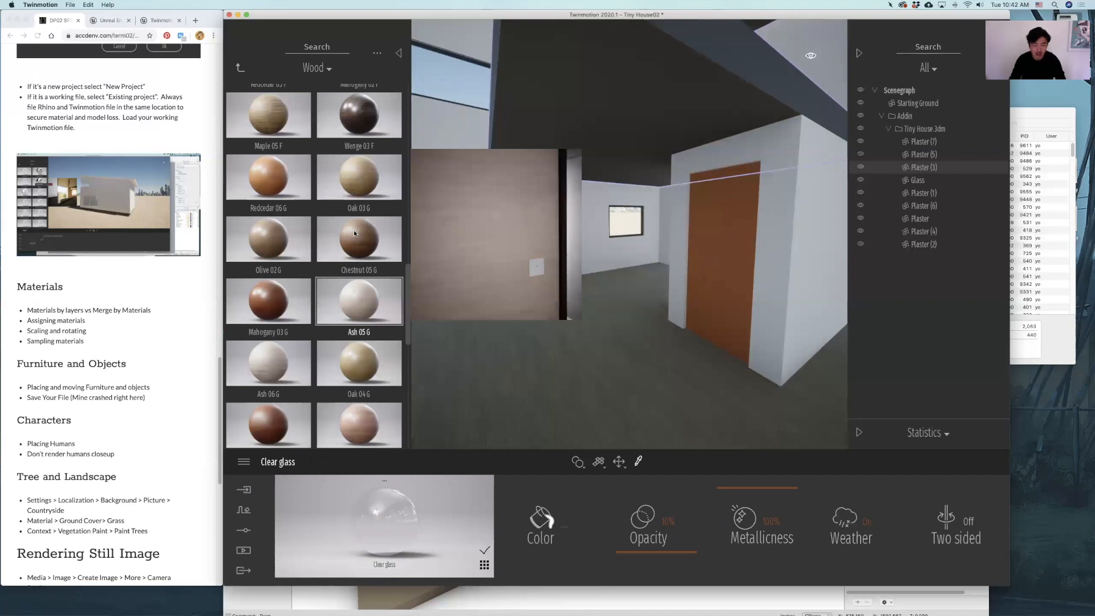
left_click_drag(353, 234, 701, 272)
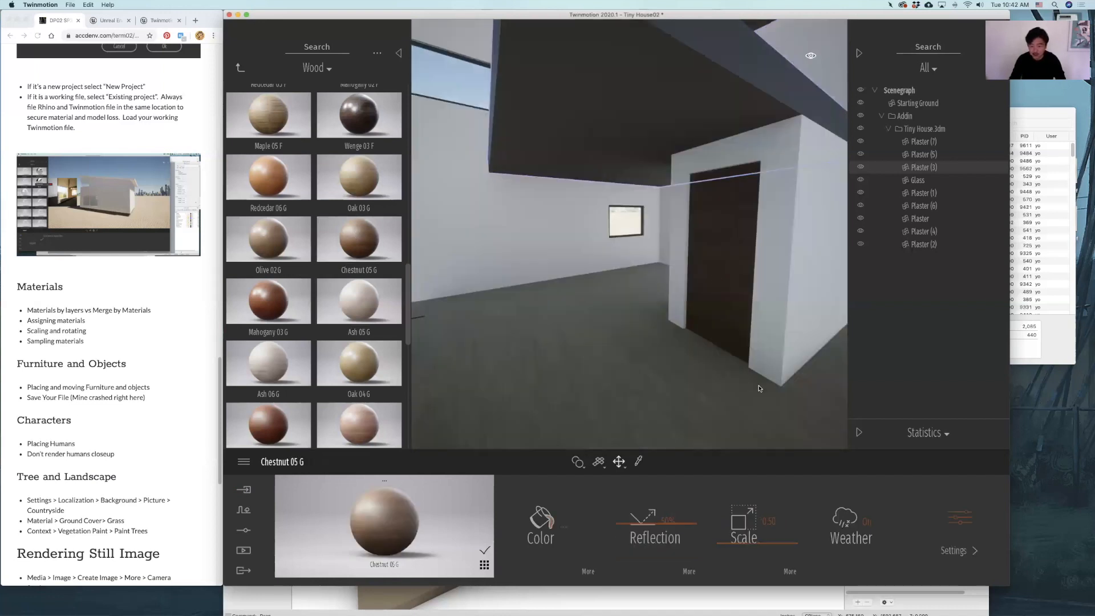
left_click(790, 571)
left_click_drag(663, 550, 665, 545)
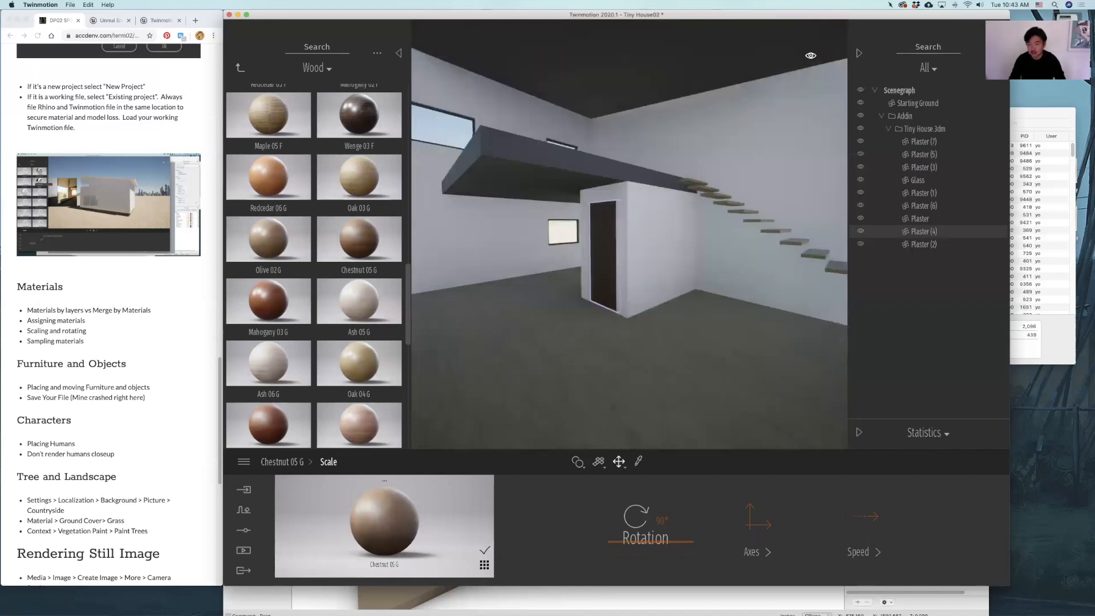
Examine the stair treads up close inside the house, comparing their material with the floor
key("s")
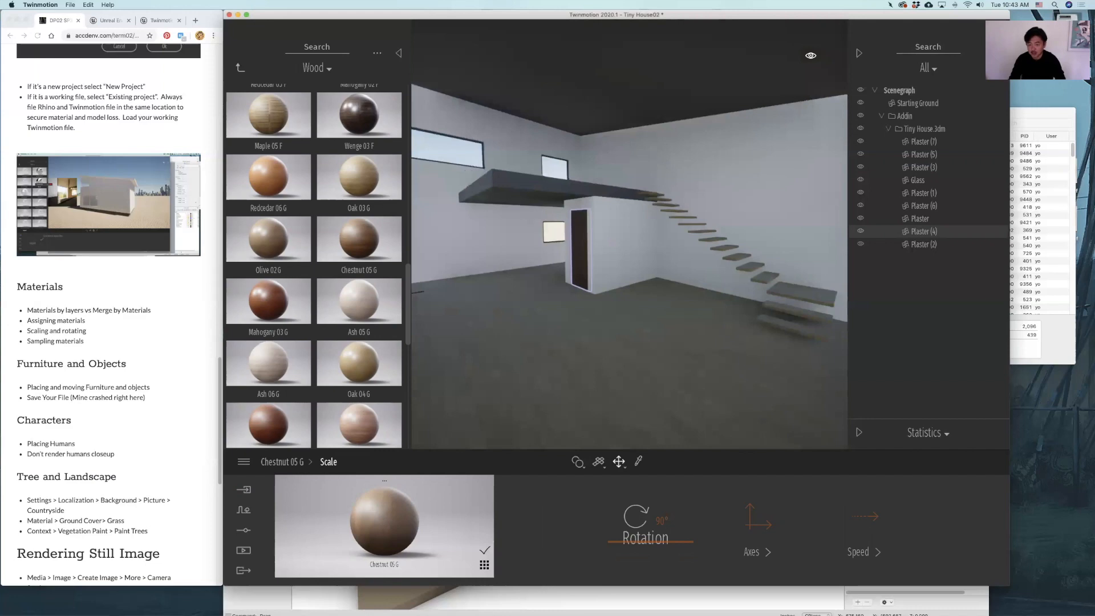
key("w")
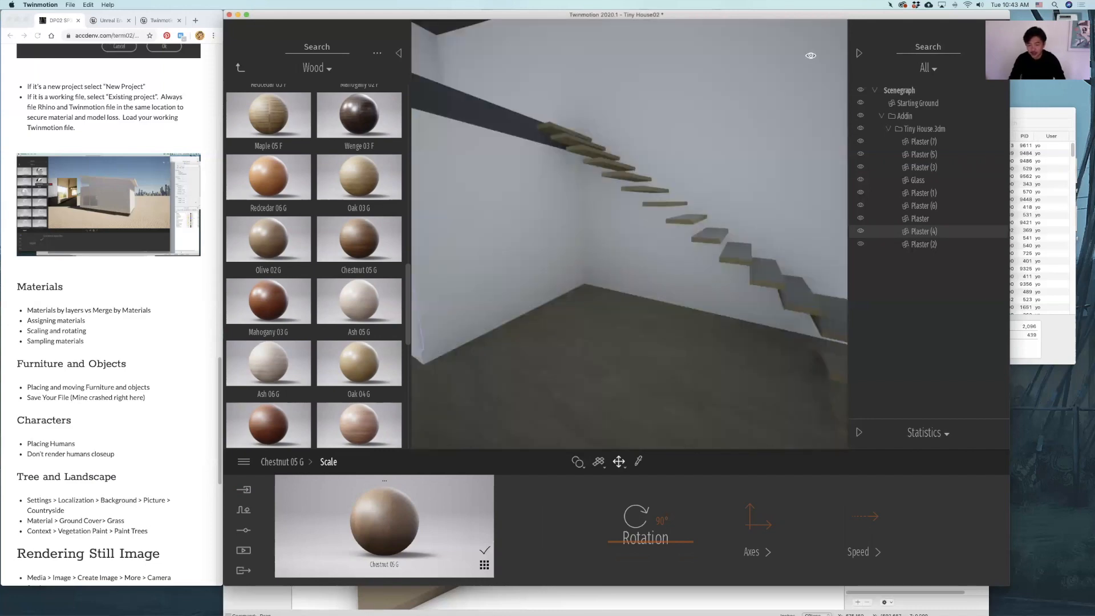
key("d")
key("d")
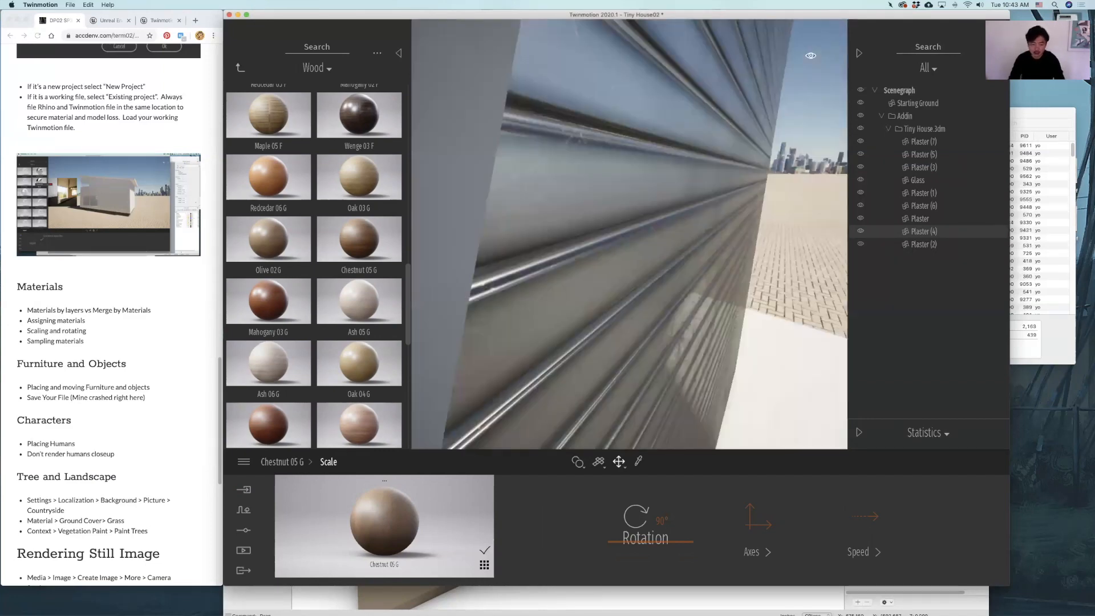
key("e")
key("a")
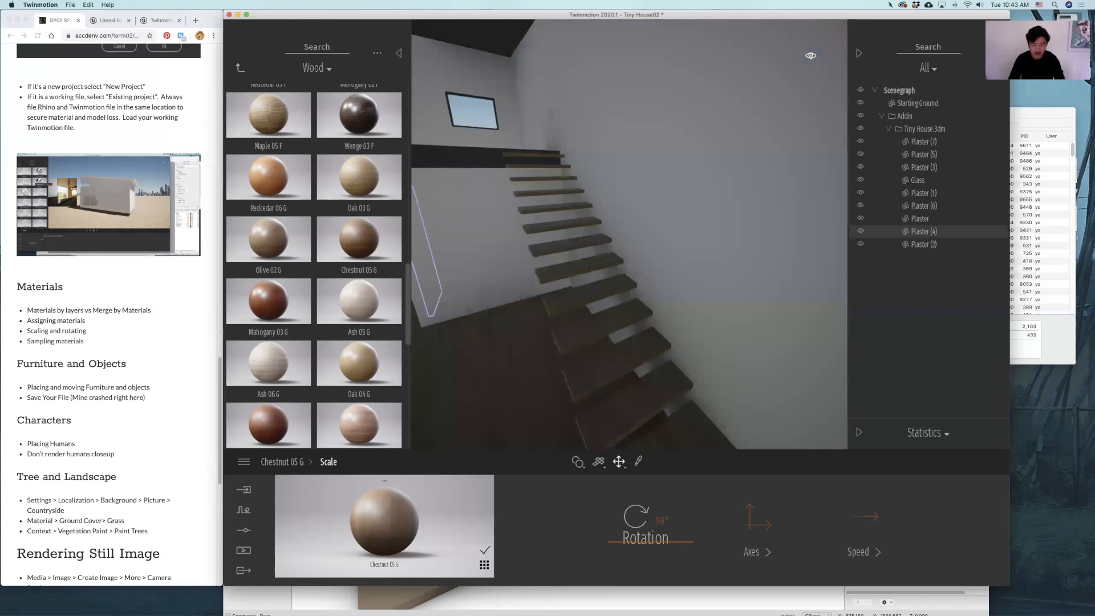
key("w")
key("d")
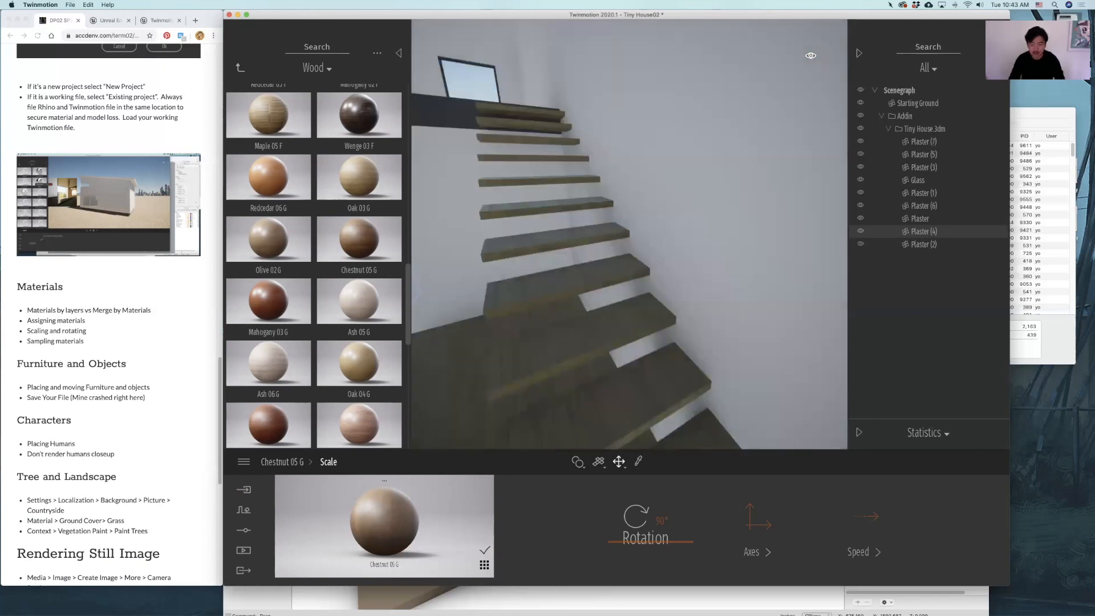
right_click_drag(715, 345, 686, 362)
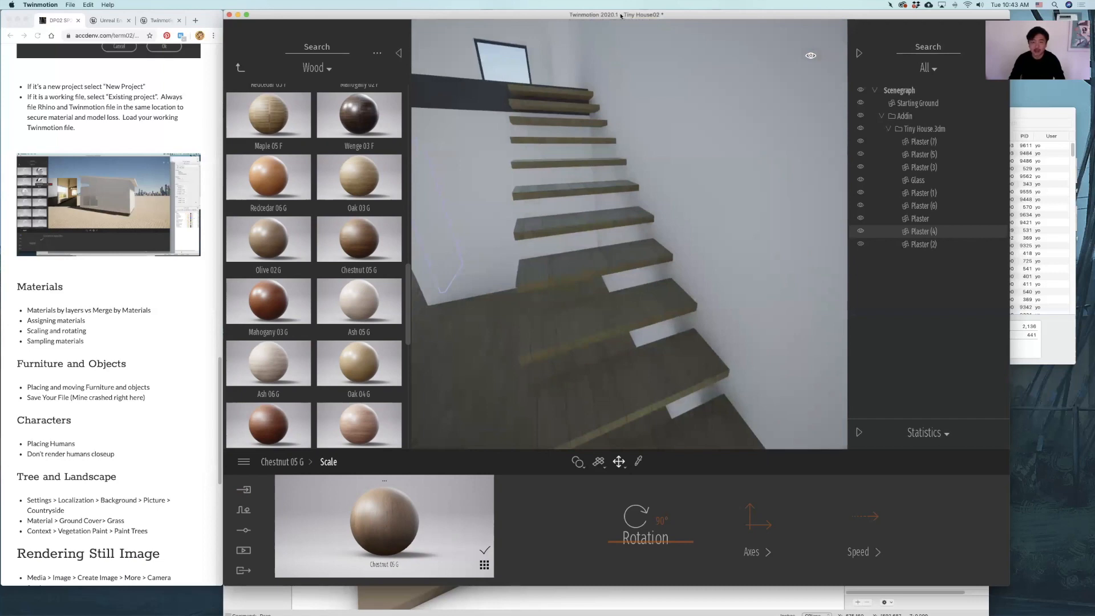
Switch to Rhino and select all the stair treads inside the house, working in the four-viewport layout
left_click_drag(621, 16, 552, 14)
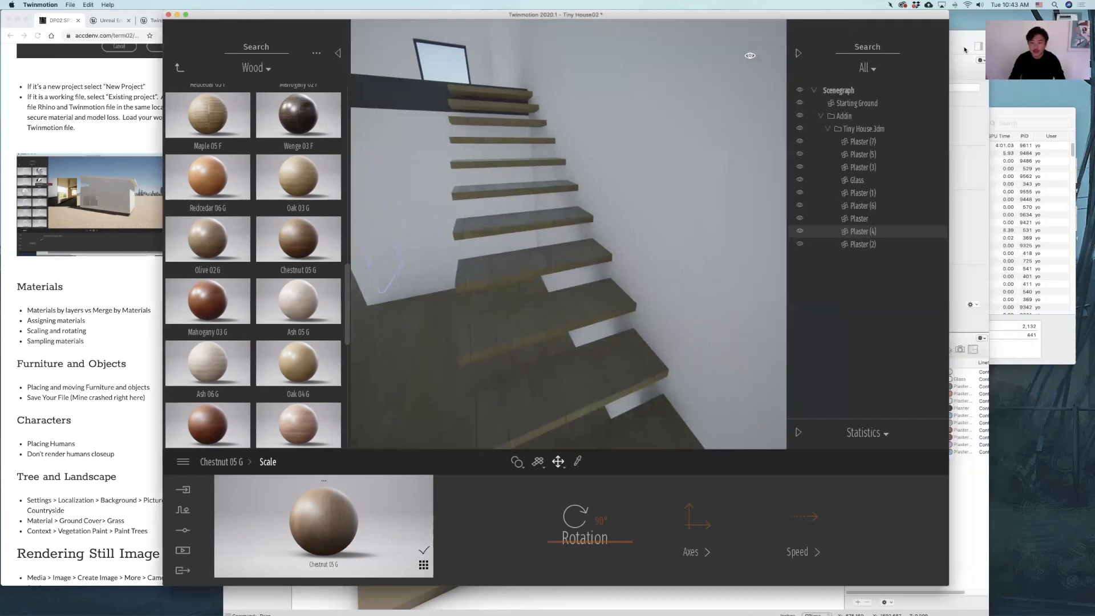
left_click(964, 49)
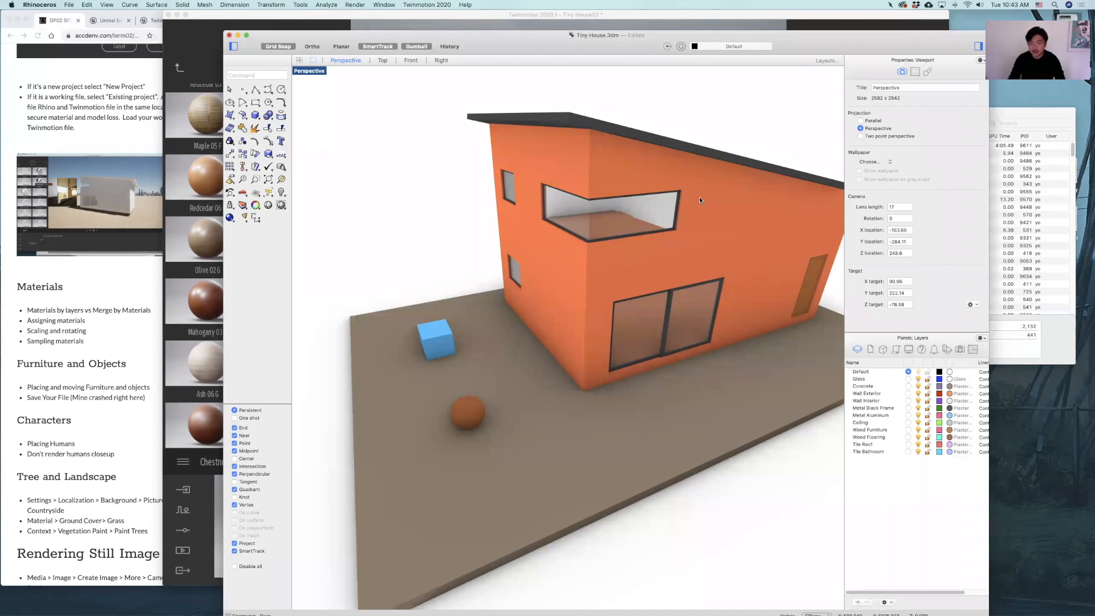
right_click_drag(740, 296, 702, 236)
scroll(701, 254, "up", 10)
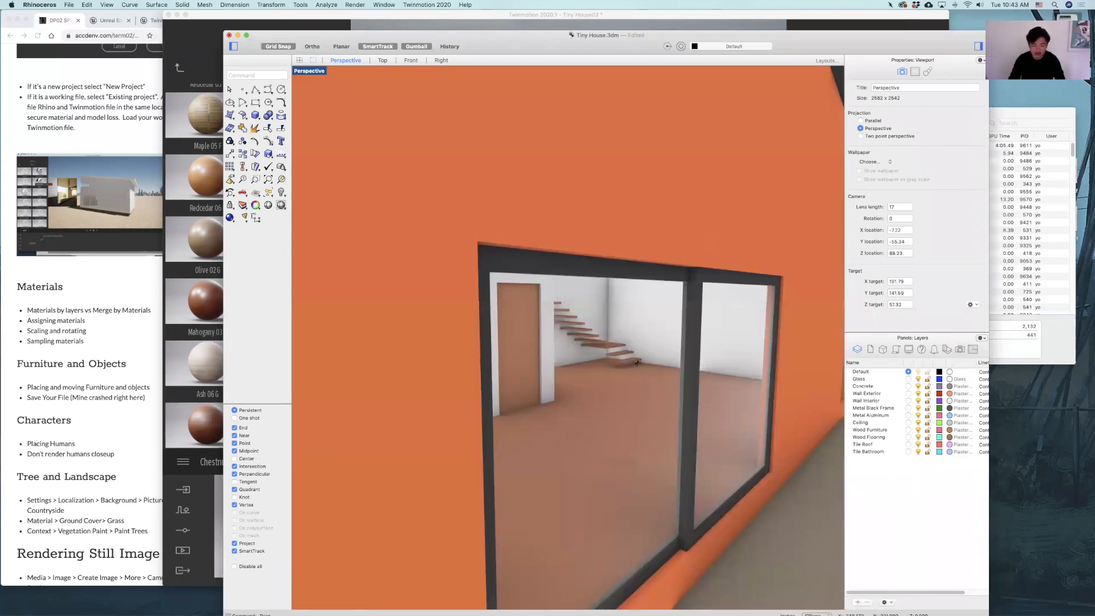
scroll(699, 252, "up", 10)
scroll(482, 132, "up", 5)
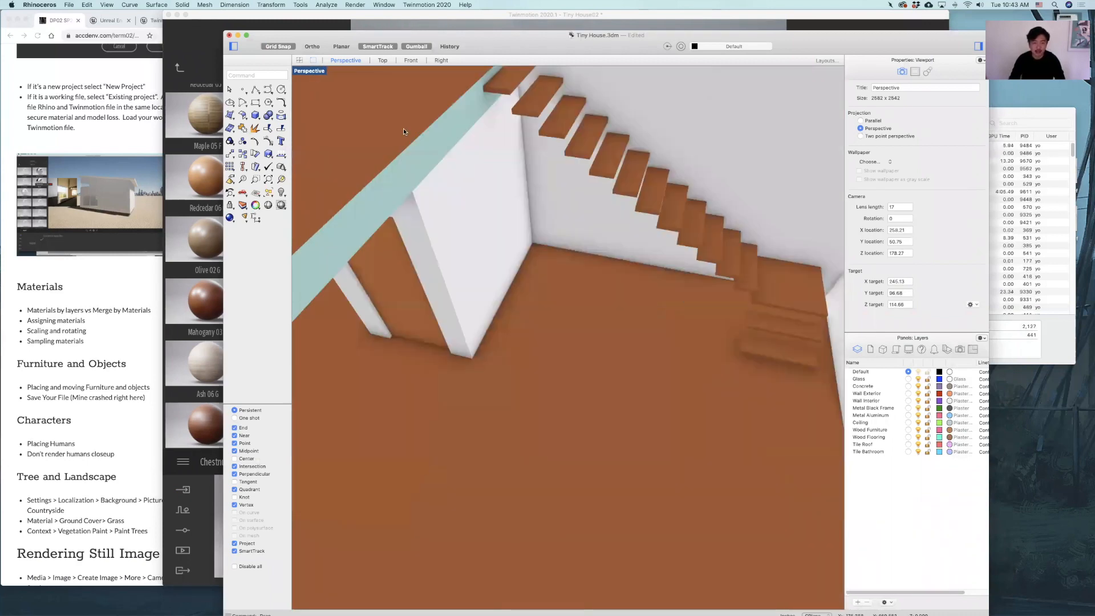
key("ctrl+m")
left_click(485, 204)
mouse_move(505, 215)
left_mouse_down()
mouse_move(540, 216)
mouse_move(506, 215)
left_mouse_up()
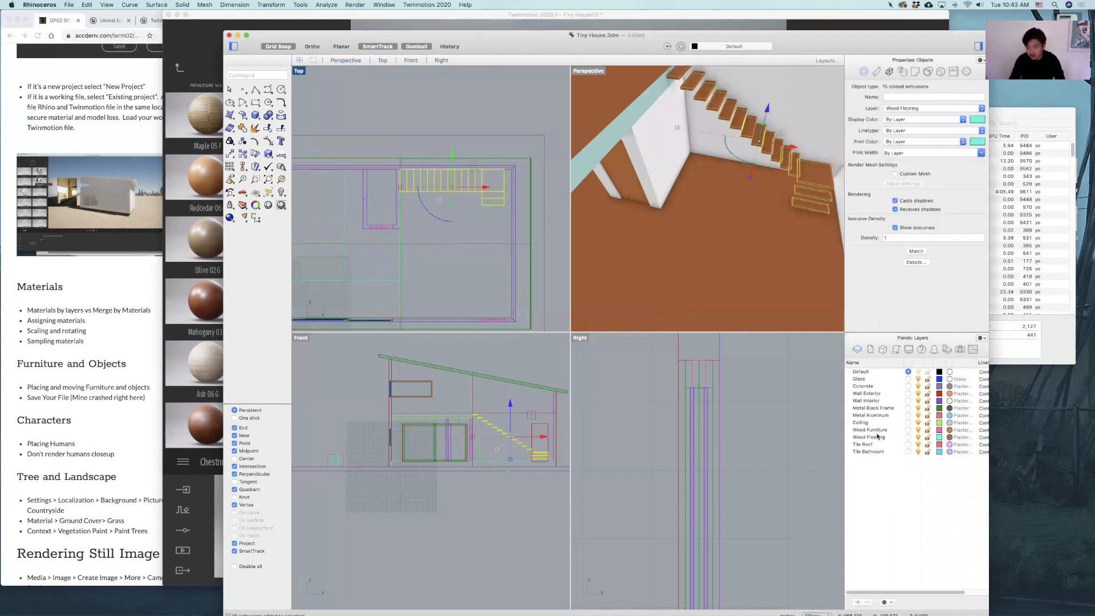
Move the selected stair treads to the Wood Furniture layer and save the Rhino model
left_click(878, 429)
right_click(881, 430)
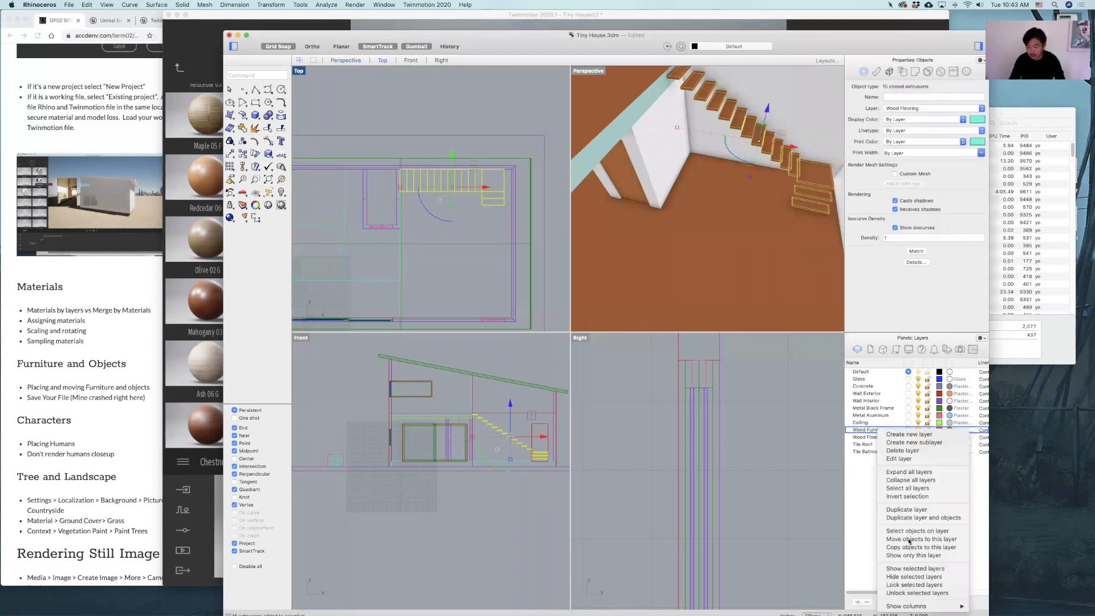
left_click(909, 539)
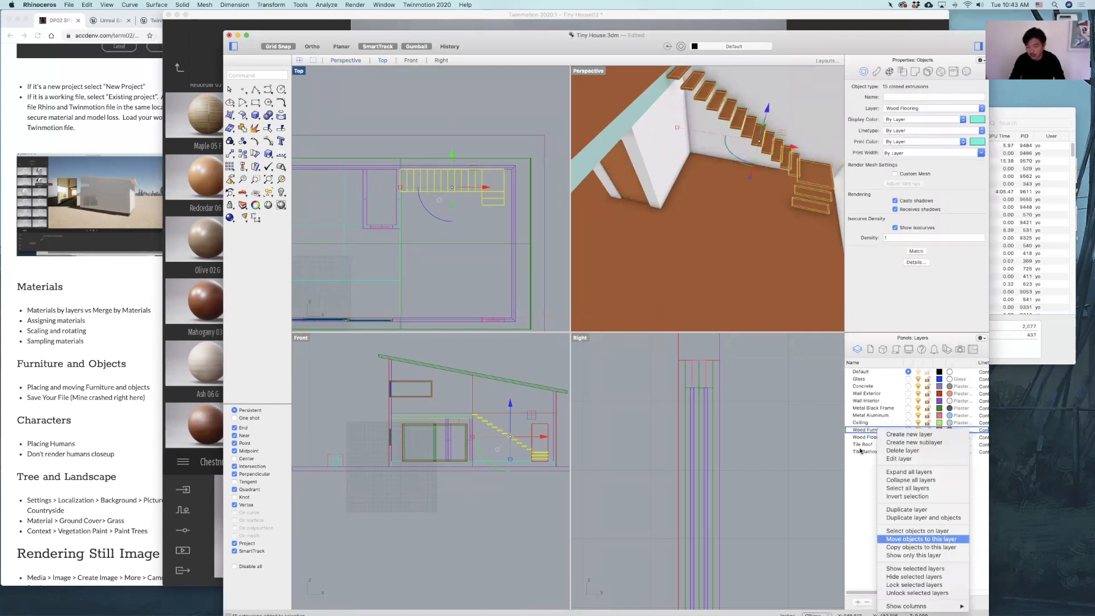
left_click(481, 121)
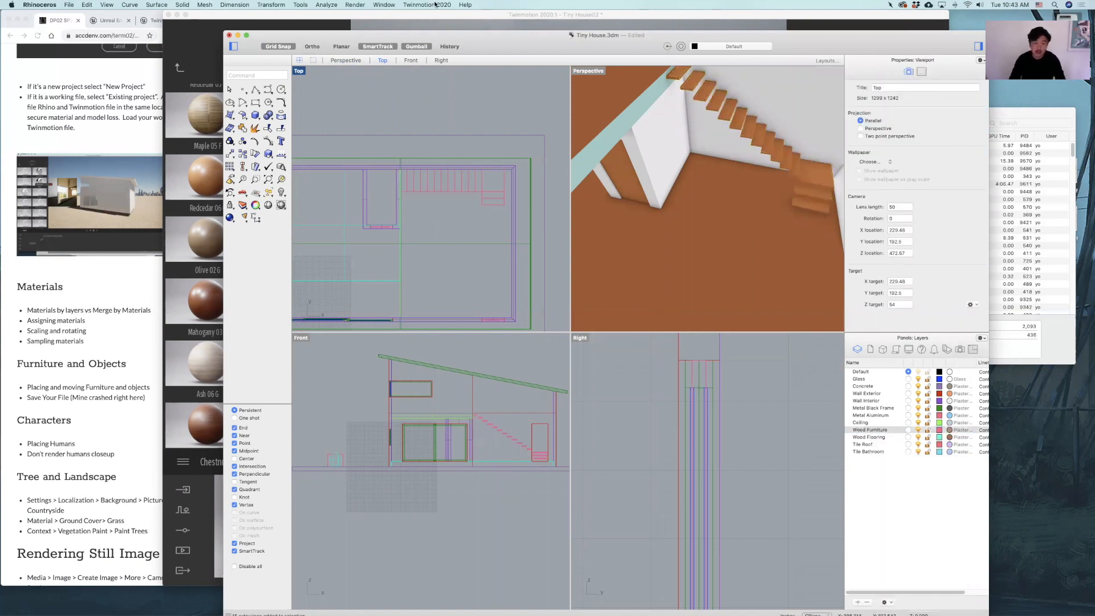
key("super+s")
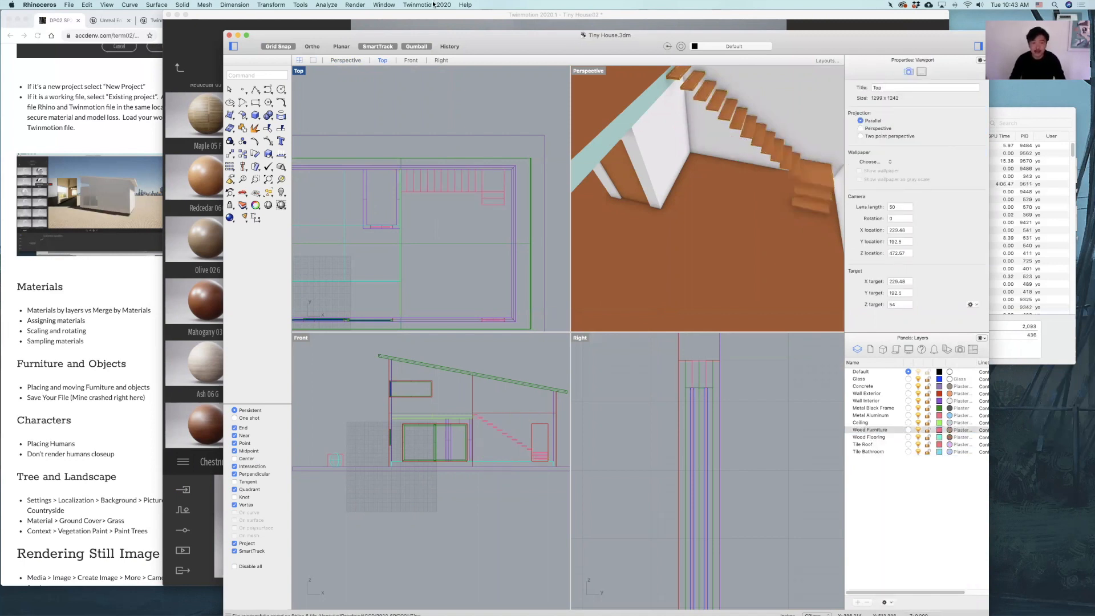
Synchronize the saved Rhino model with Twinmotion and inspect the updated stairs, loft and floor inside the house
left_click(436, 4)
left_click(439, 17)
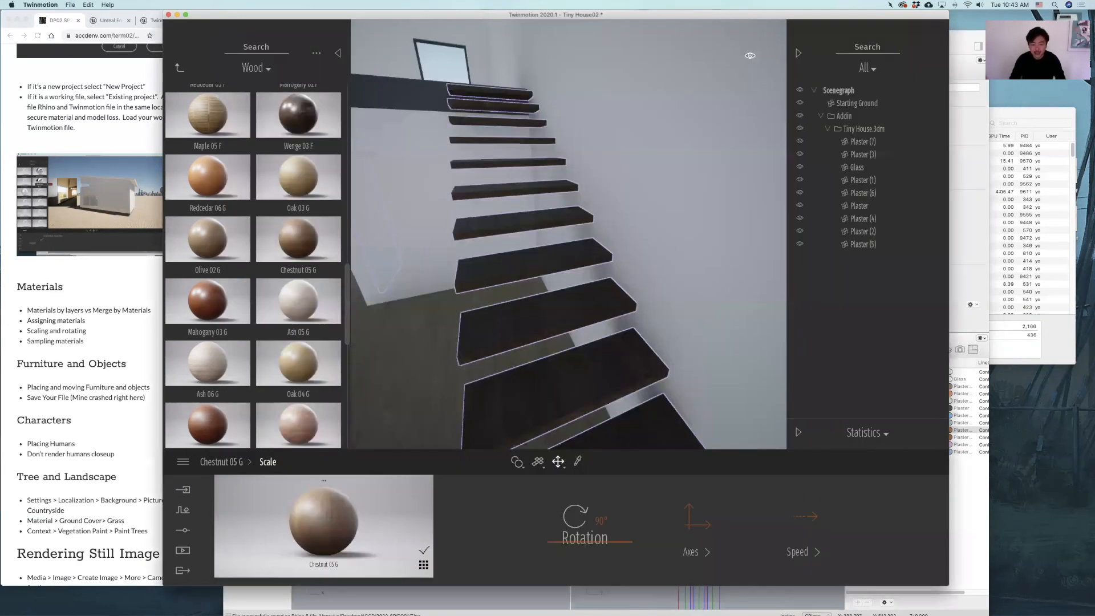
key("a")
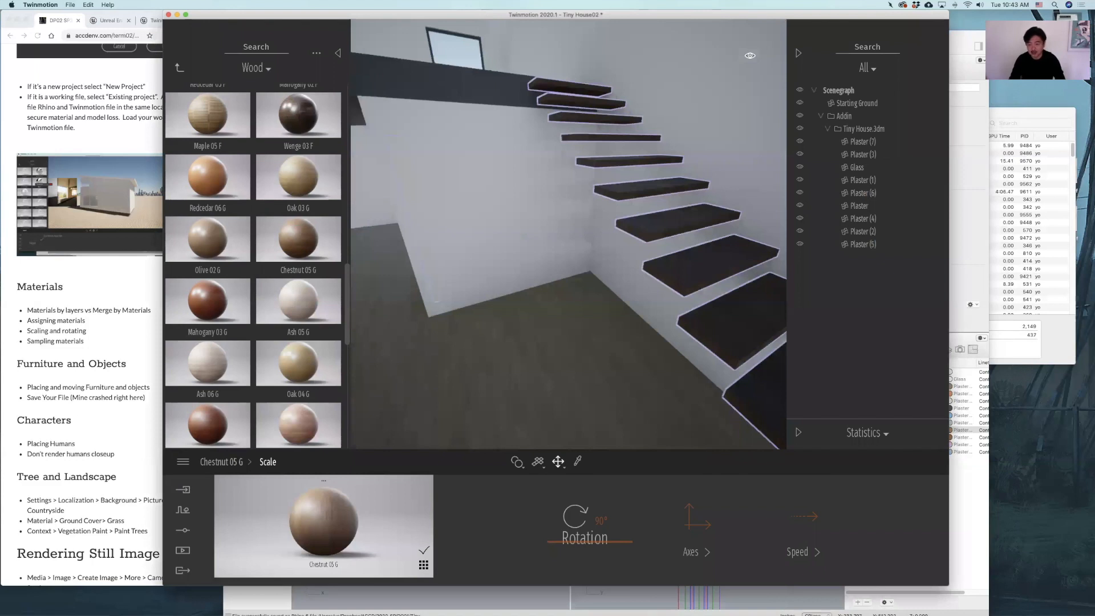
right_click_drag(454, 233, 487, 243)
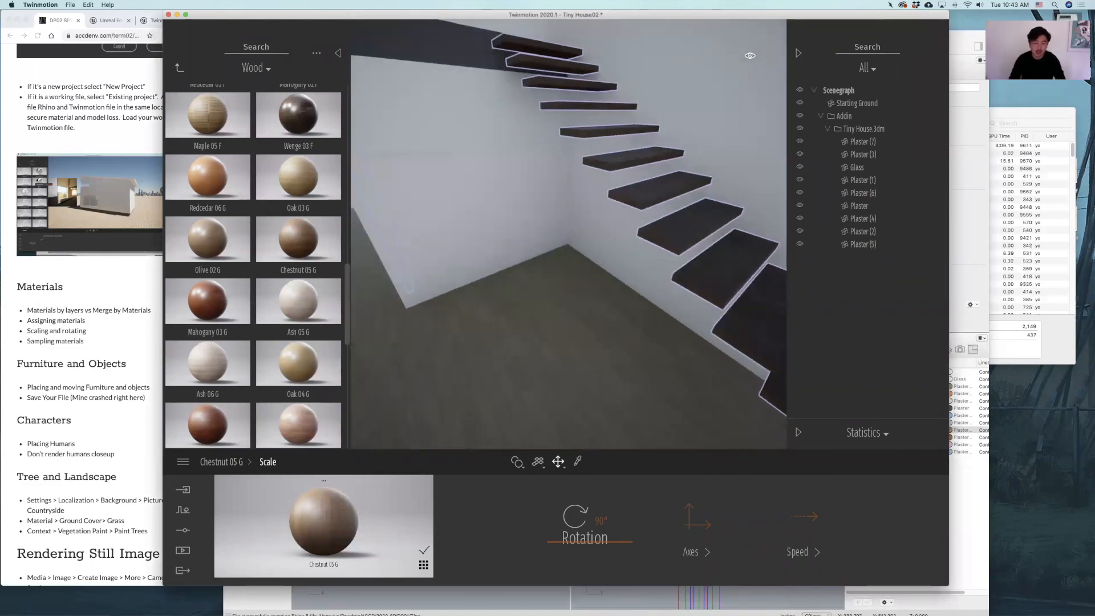
right_click_drag(569, 234, 456, 233)
key("s")
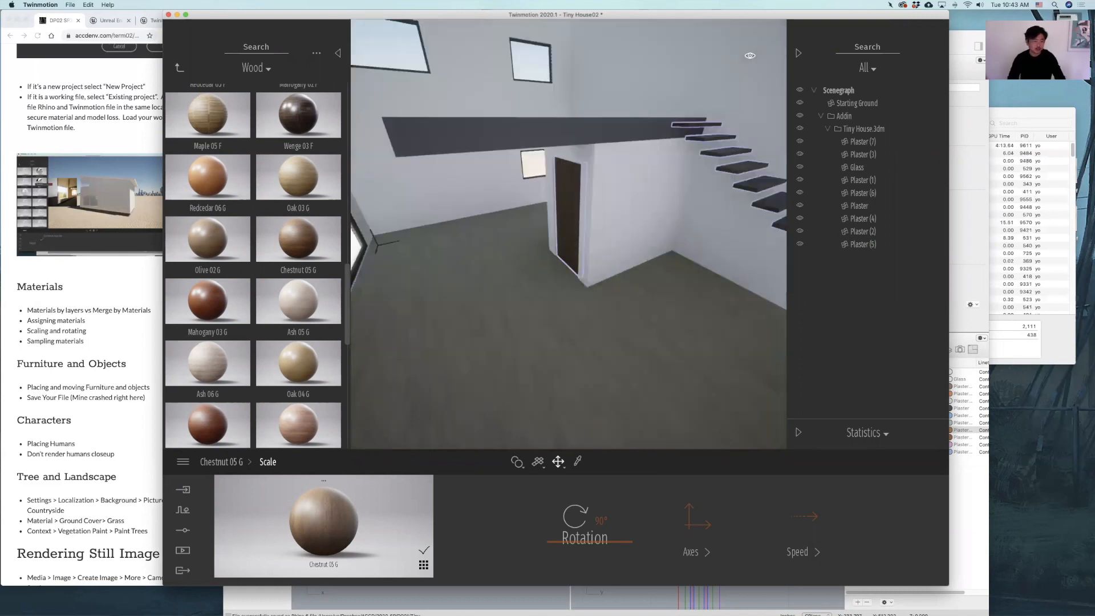
key("a")
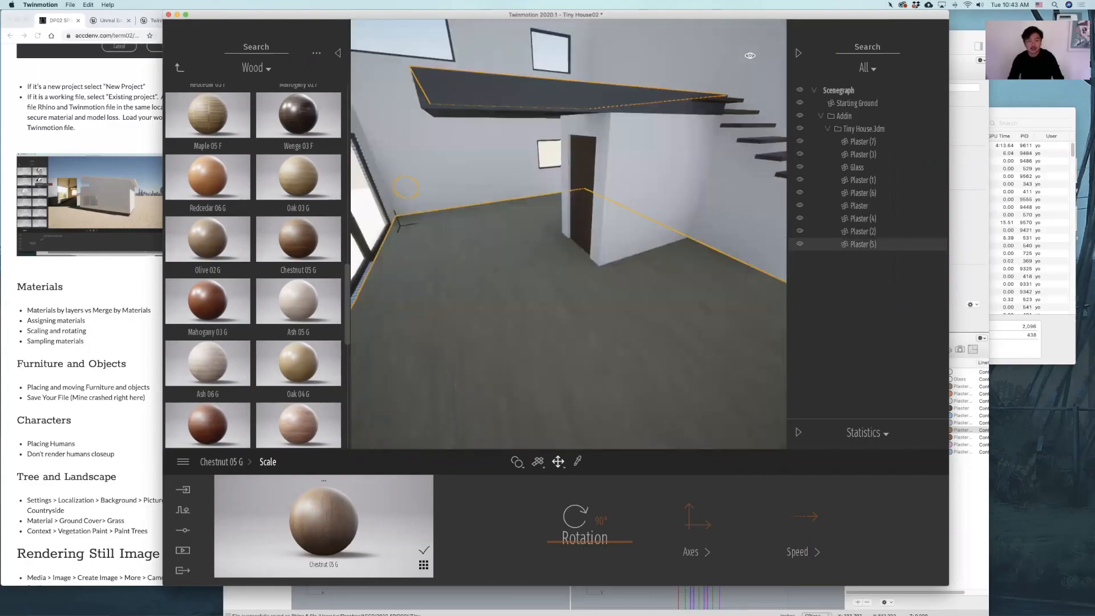
right_click_drag(569, 233, 484, 177)
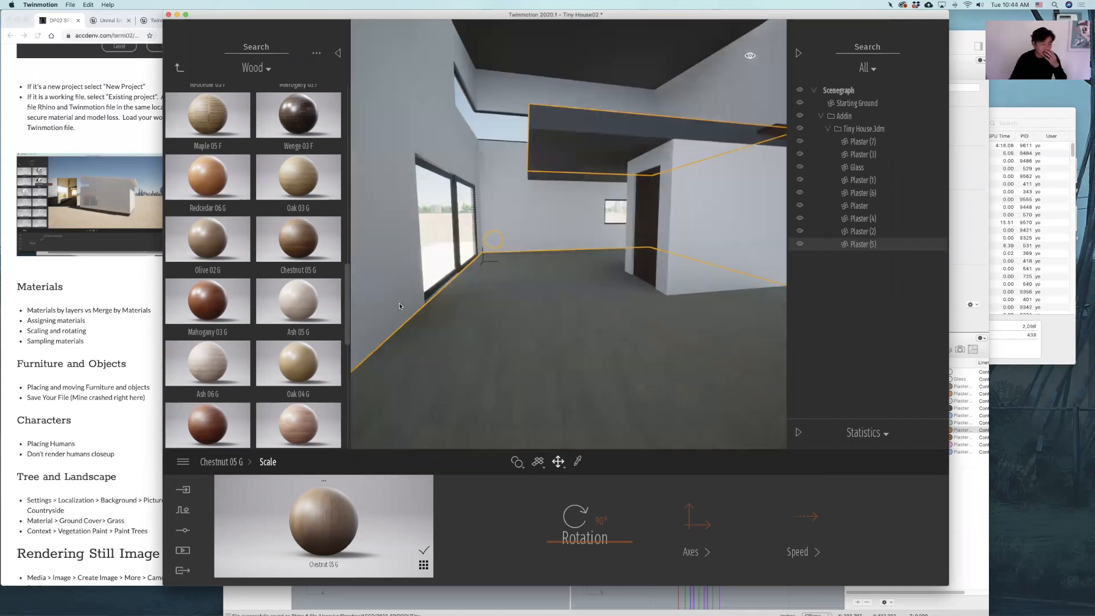
Return to the top level of the Twinmotion library and widen the application window
left_click(143, 341)
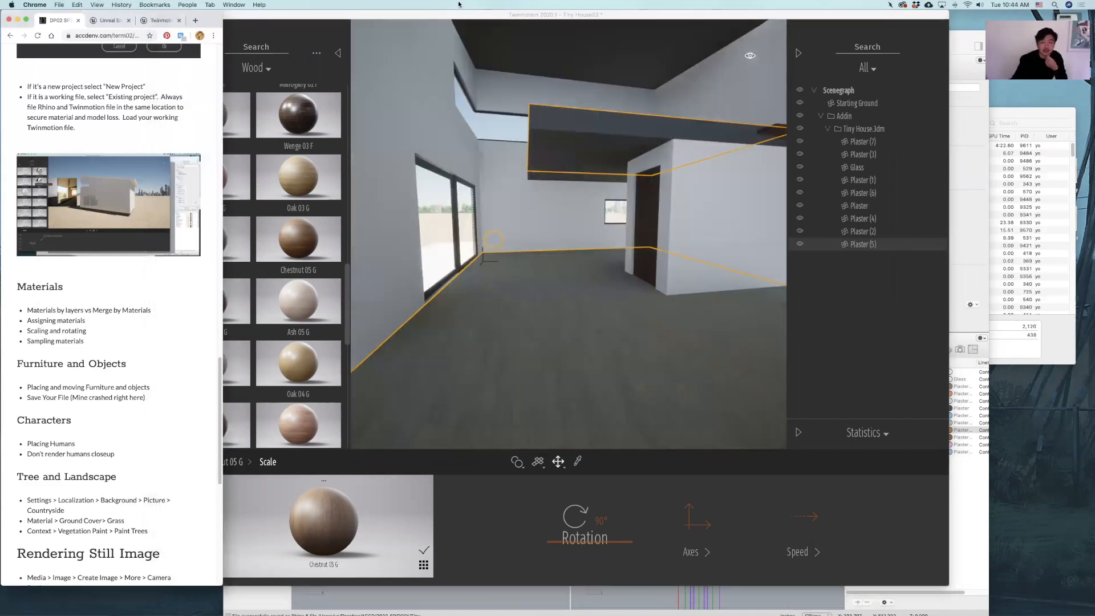
key("super+Tab")
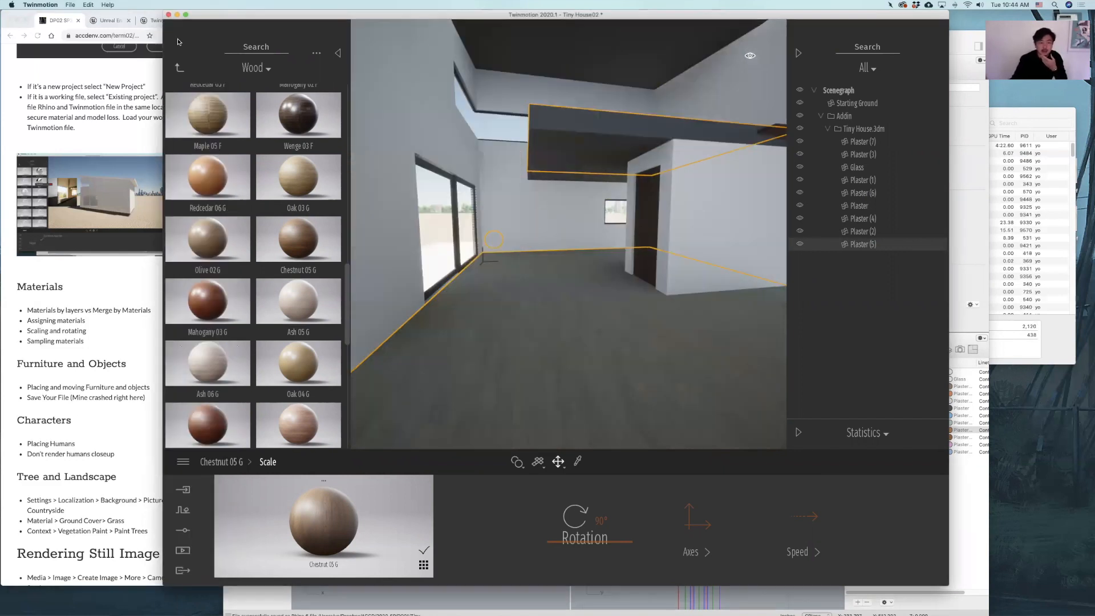
left_click(177, 69)
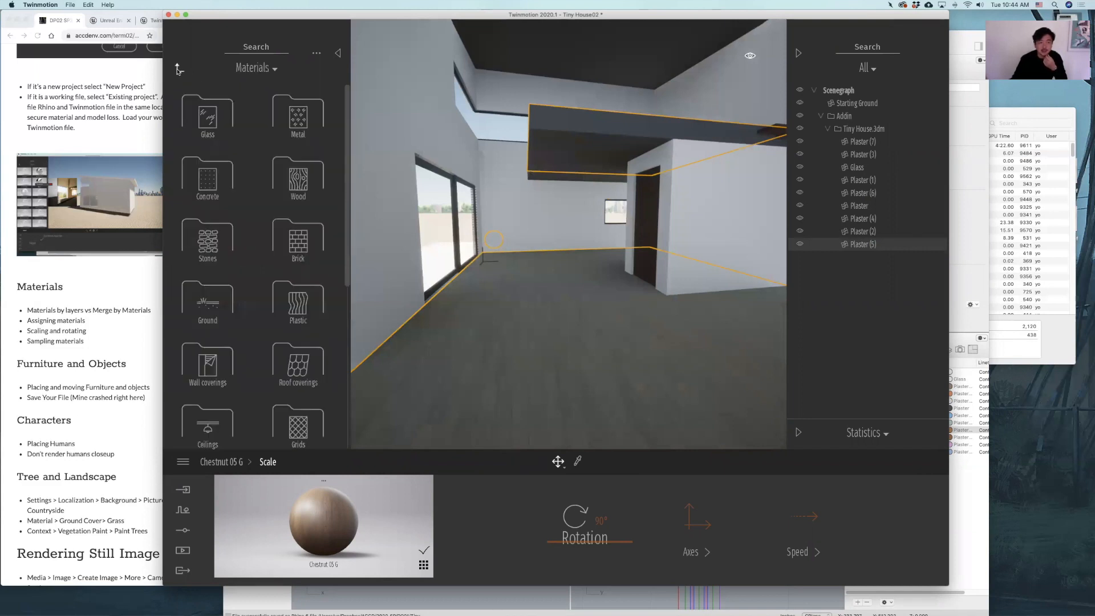
left_click(177, 68)
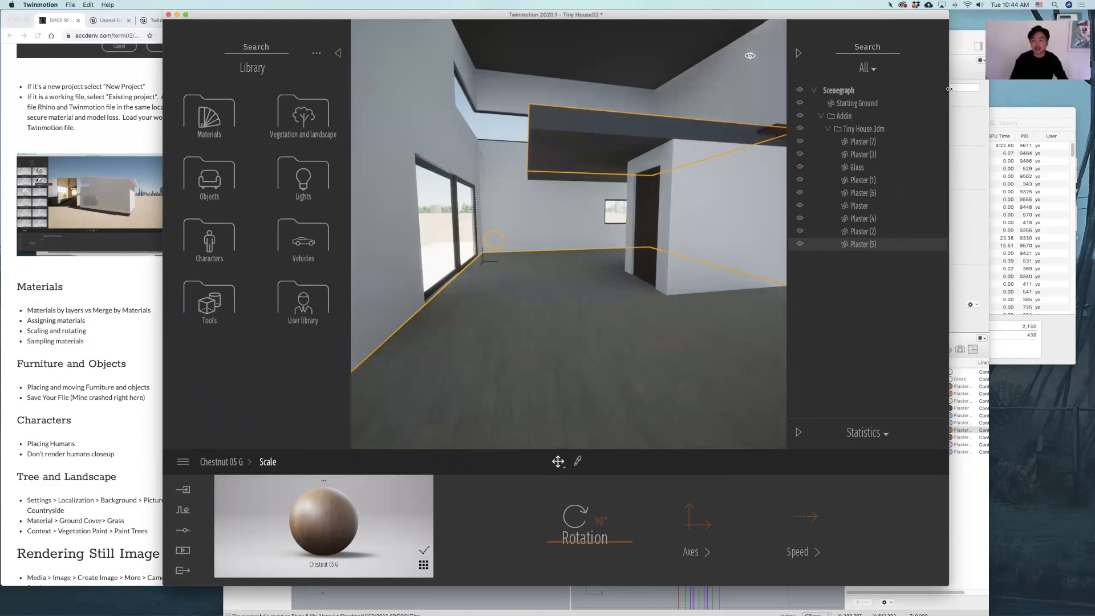
left_click_drag(988, 86, 990, 86)
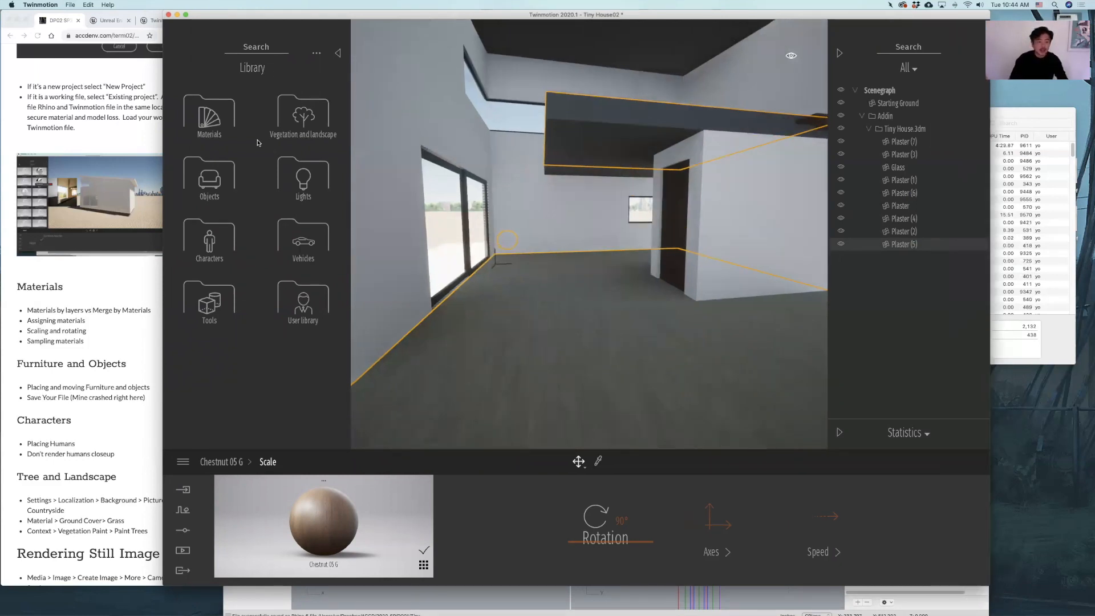
Place the Enviable table set from the living room tables on the floor near the sliding glass doors
left_click(207, 184)
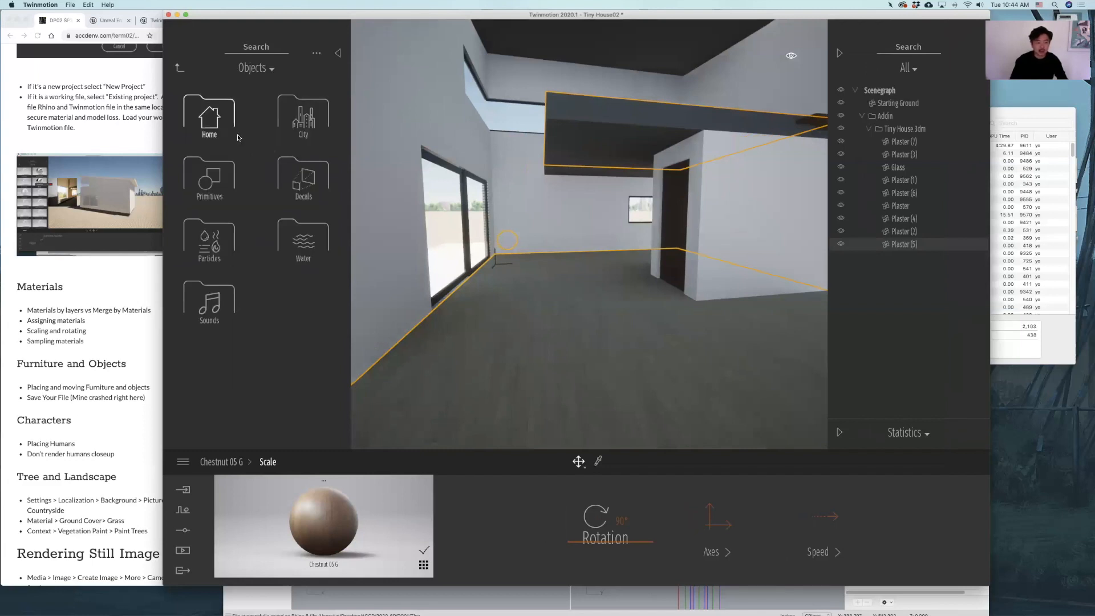
left_click(237, 136)
left_click(211, 121)
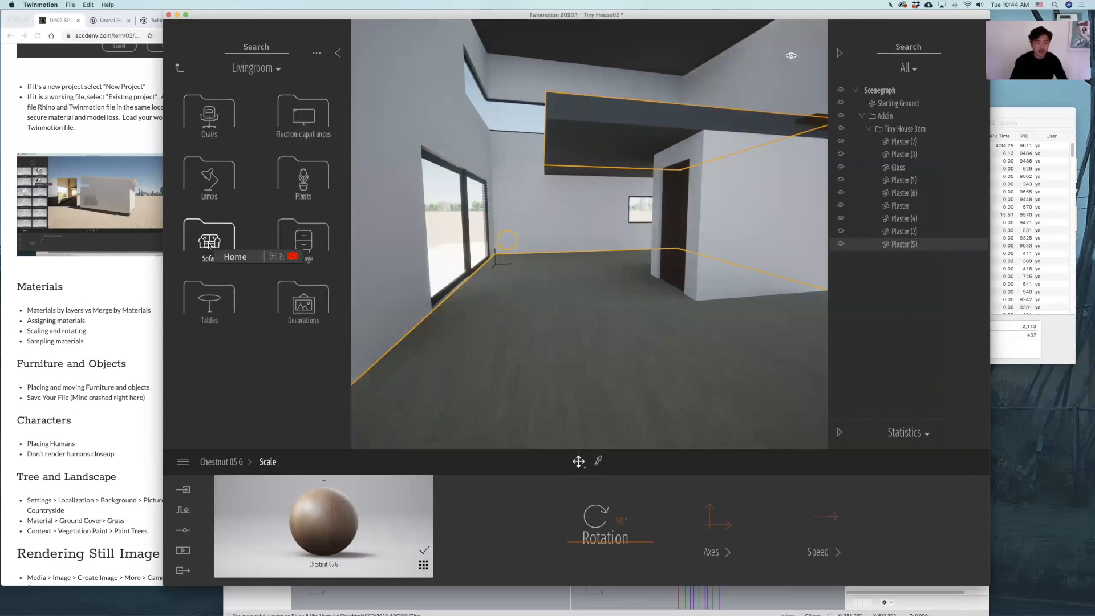
left_click(242, 285)
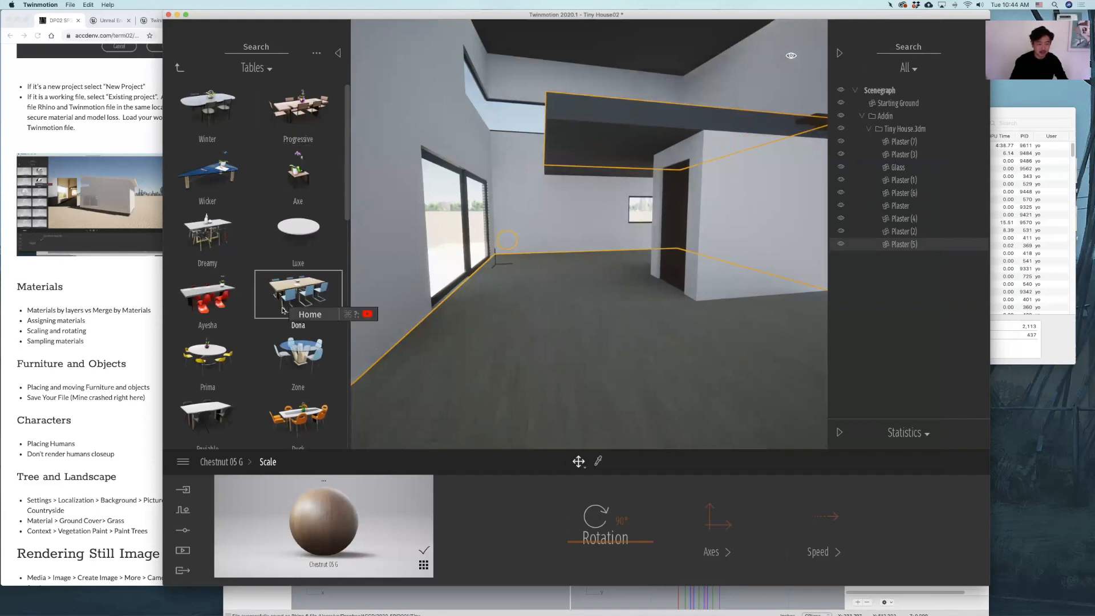
scroll(215, 333, "down", 1)
left_click_drag(210, 358, 492, 318)
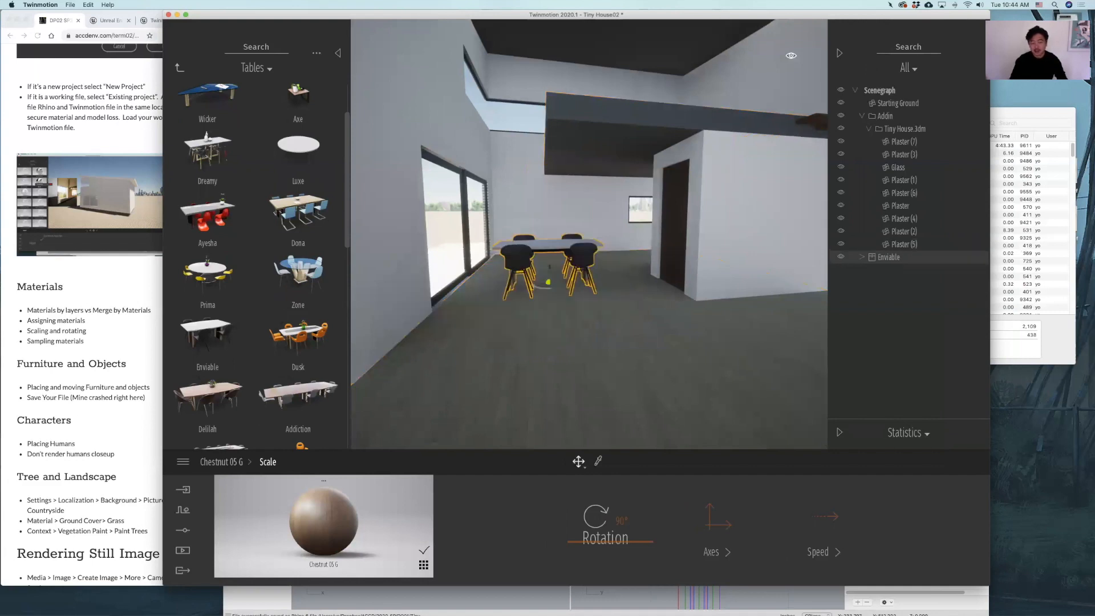
Rotate the Enviable table set by about a quarter turn so its short end faces the camera
scroll(589, 195, "up", 2)
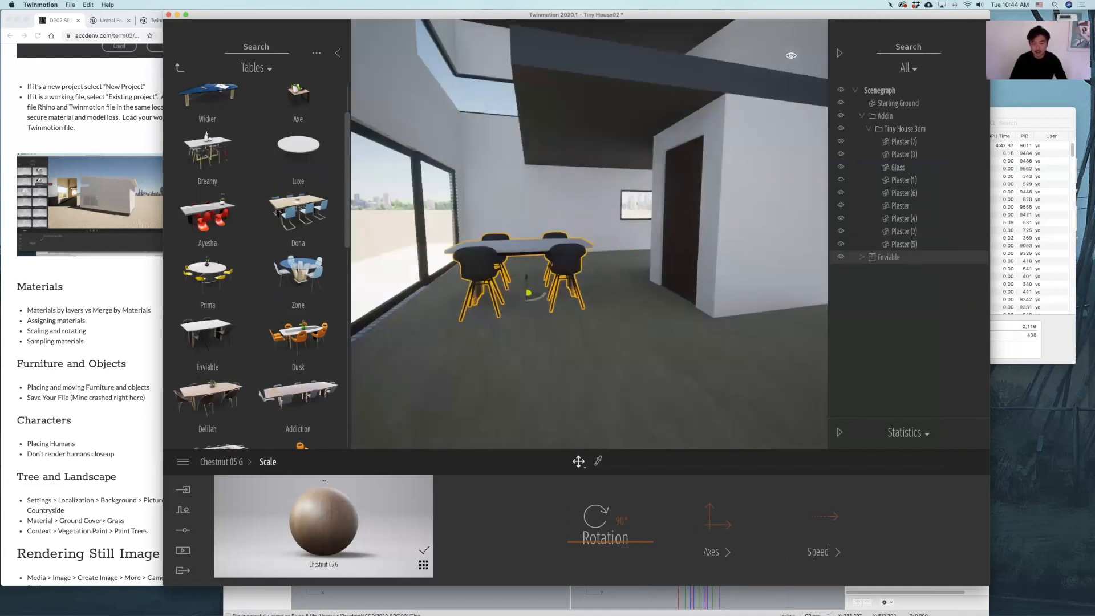
scroll(513, 282, "up", 1)
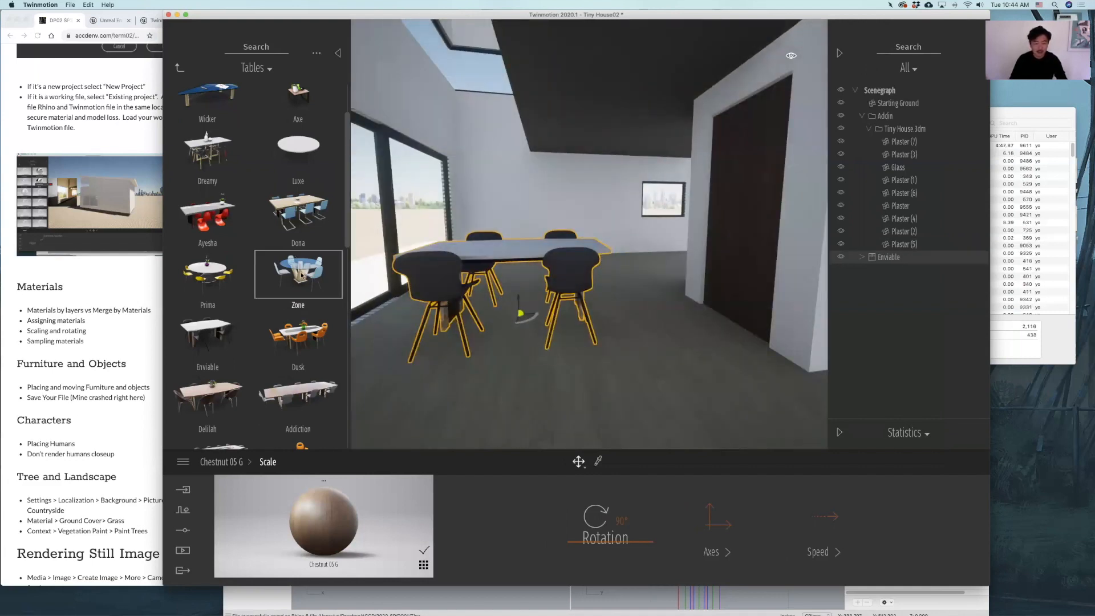
left_click_drag(508, 171, 191, 58)
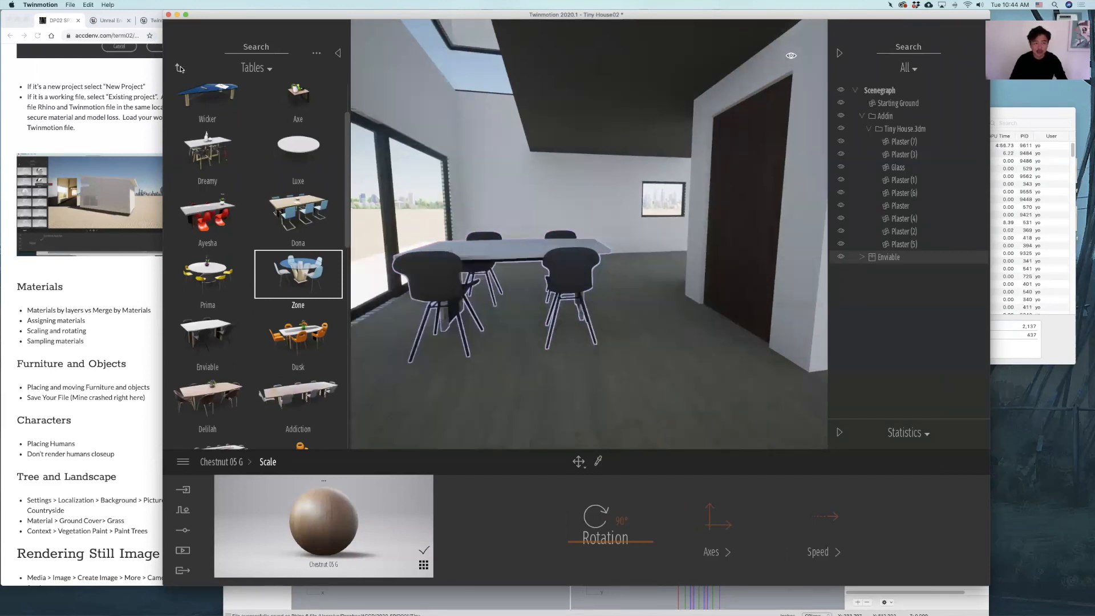
left_click(180, 68)
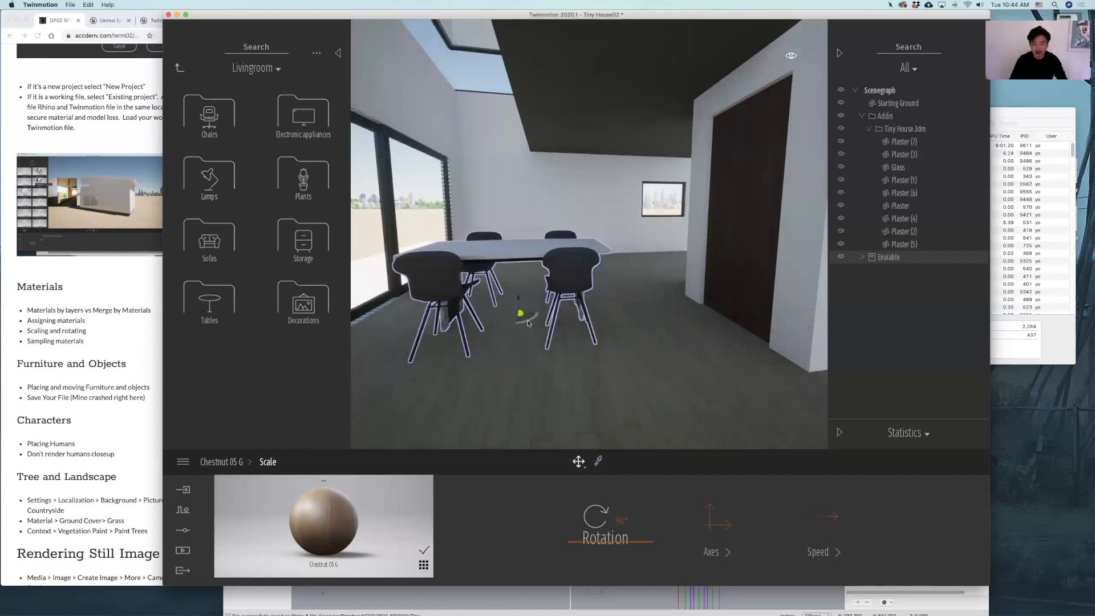
left_click_drag(544, 321, 581, 315)
right_click_drag(580, 315, 582, 322)
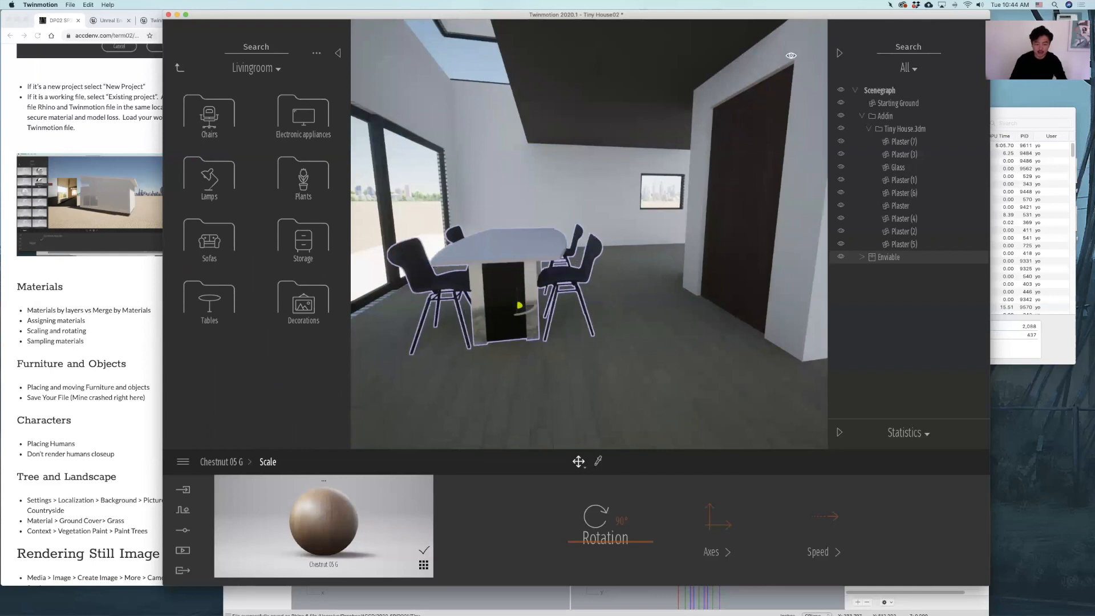
Adjust the position of the Enviable table set on the floor beside the sliding glass doors
scroll(519, 305, "up", 5)
mouse_move(511, 432)
right_mouse_down()
mouse_move(507, 450)
mouse_move(514, 432)
right_mouse_up()
left_click_drag(535, 352, 518, 338)
left_click_drag(535, 262, 521, 337)
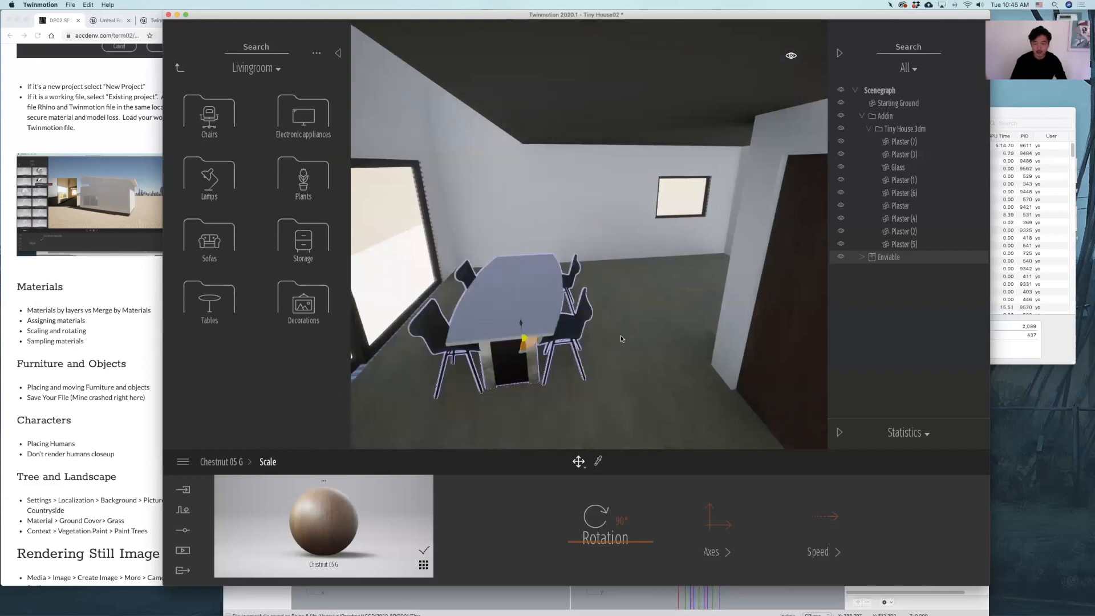
Place the Vixen corner sofa in the open living area and rotate it about a quarter turn so it faces the wall with the door
scroll(622, 339, "down", 3)
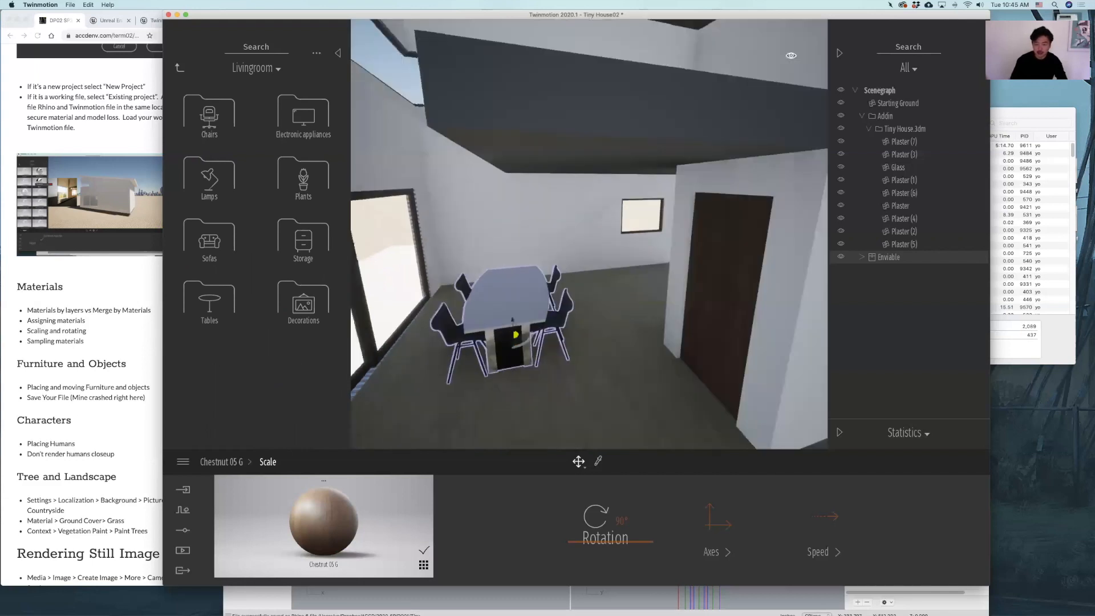
scroll(621, 339, "down", 3)
scroll(621, 339, "down", 3)
left_click_drag(555, 292, 656, 269)
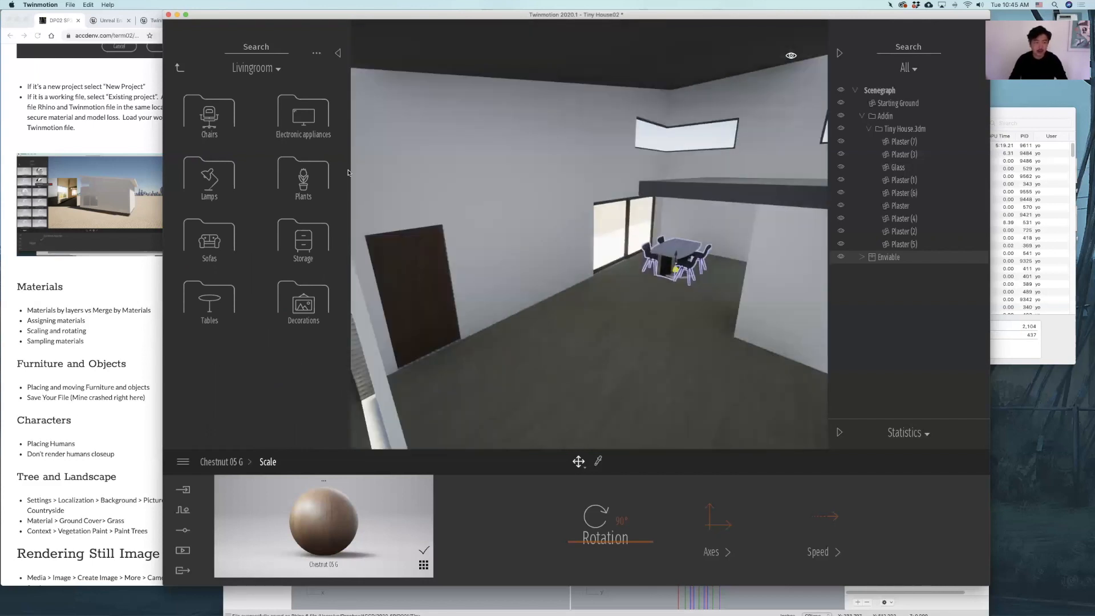
left_click(218, 121)
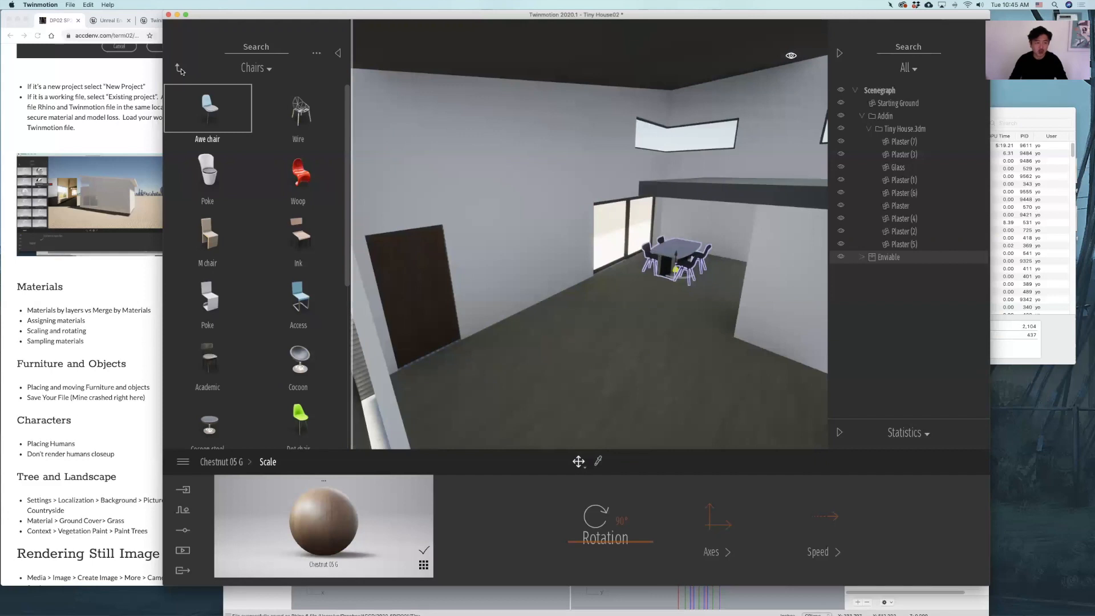
left_click(180, 69)
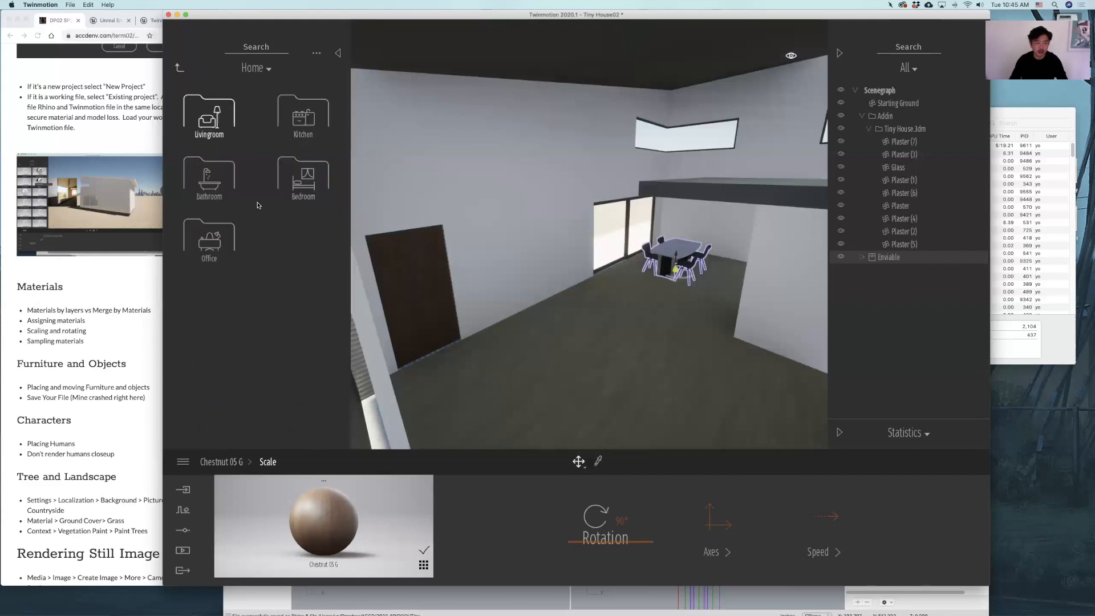
left_click(238, 250)
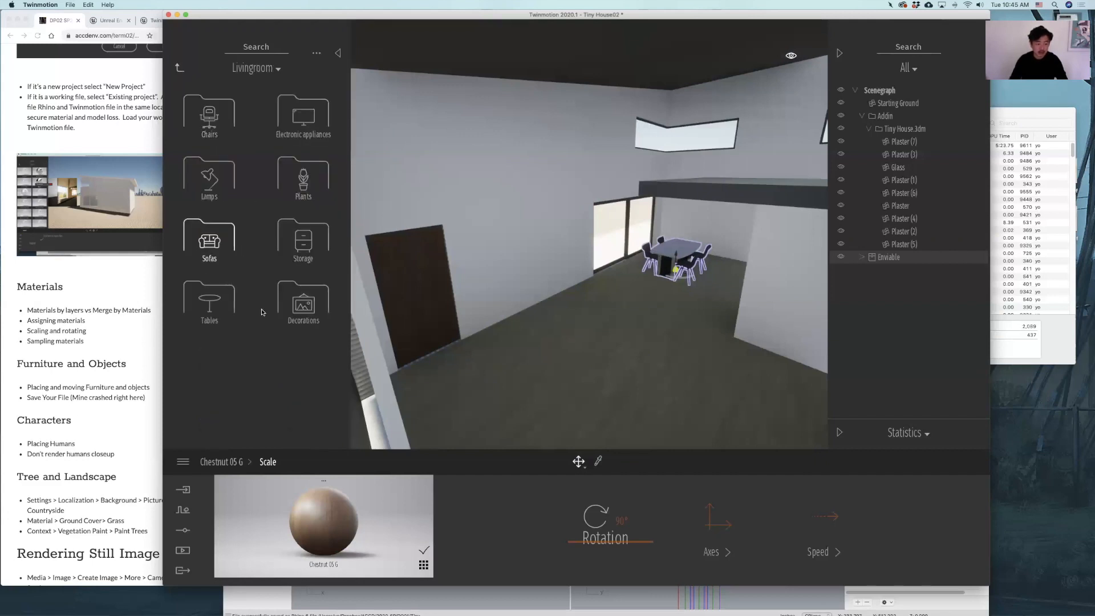
scroll(262, 315, "down", 5)
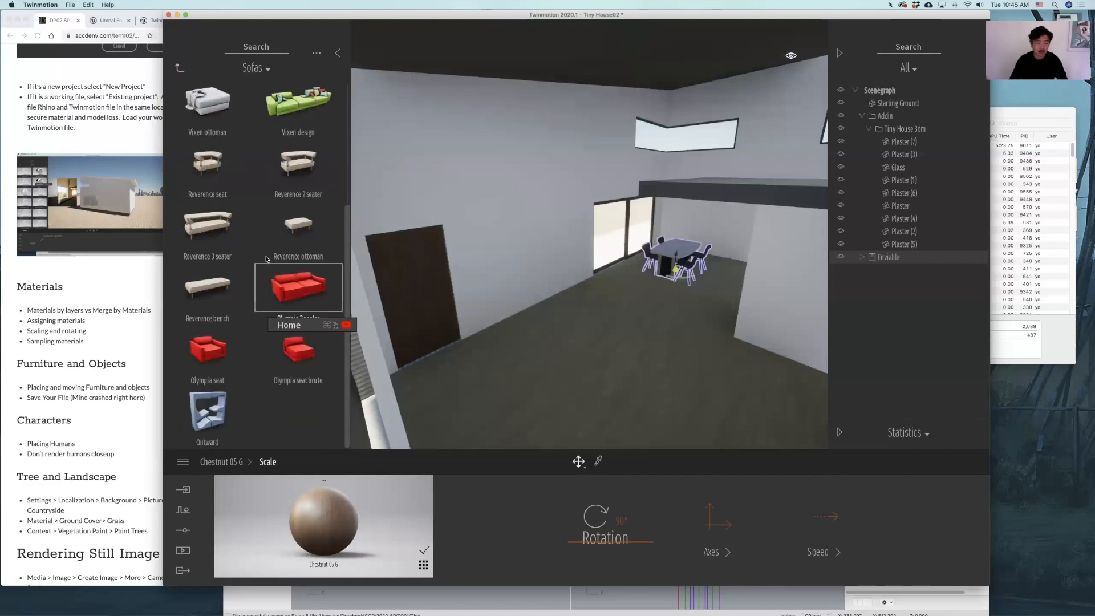
scroll(303, 172, "up", 5)
left_click_drag(298, 170, 603, 354)
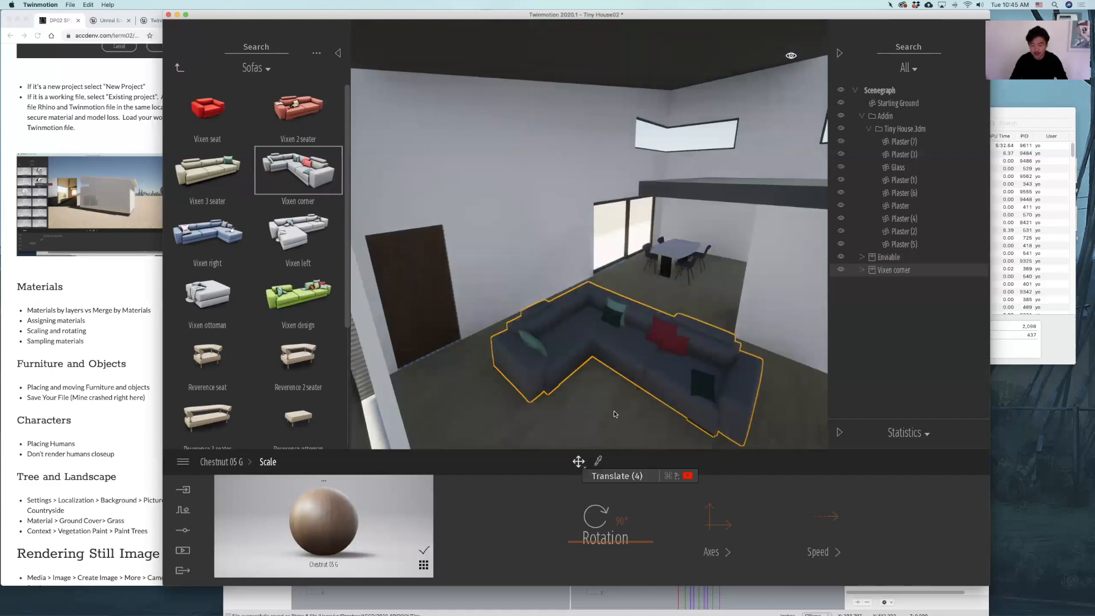
left_click(577, 463)
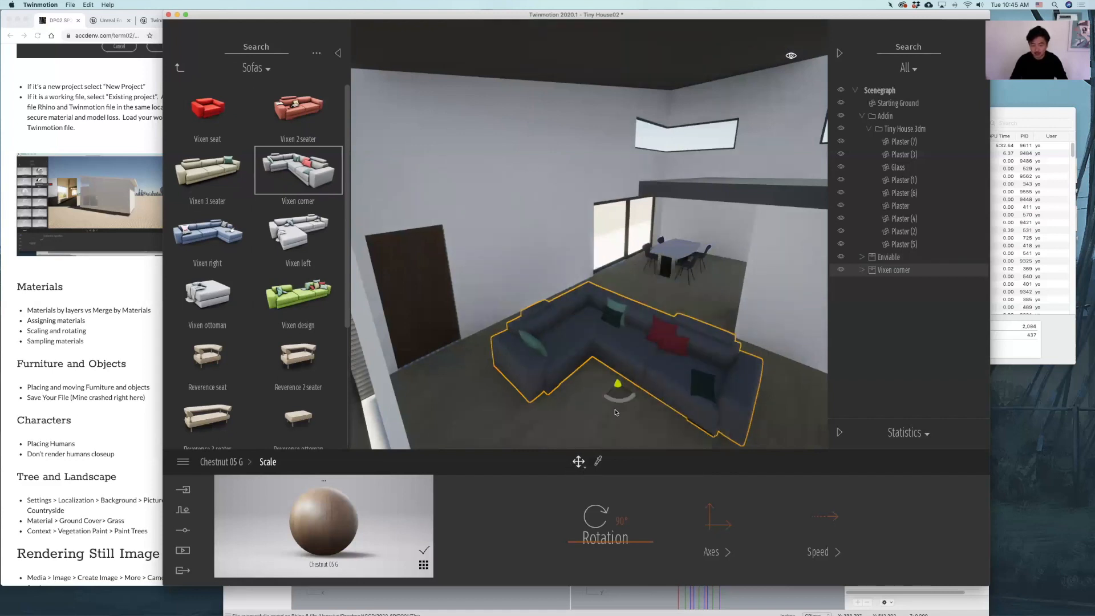
left_click_drag(561, 395, 629, 418)
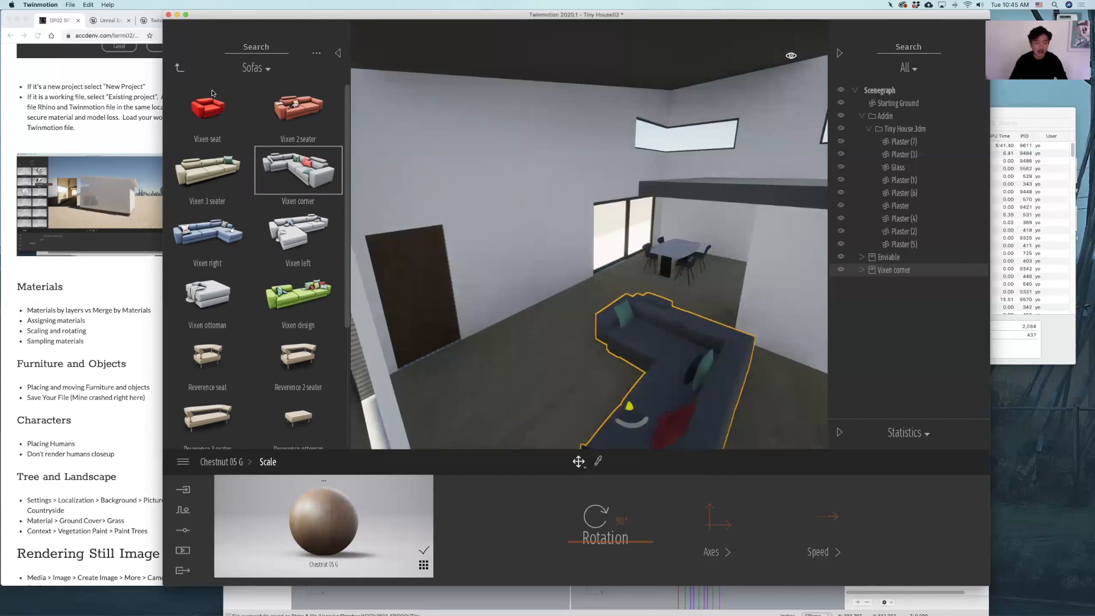
Place the Gaia coffee table from the living room tables on the floor in front of the corner sofa
left_click(180, 68)
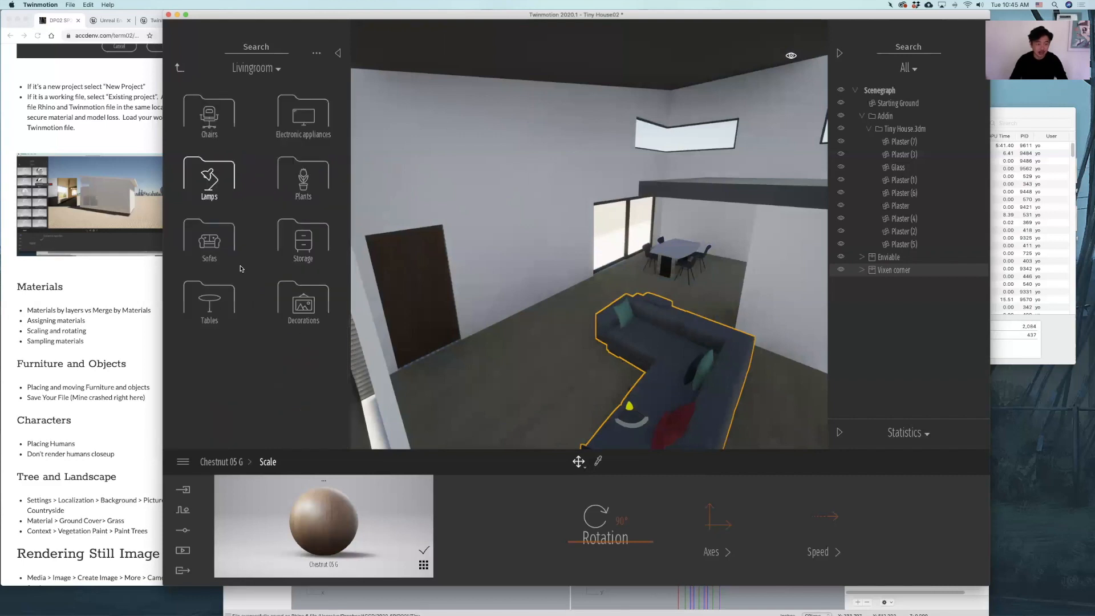
left_click(210, 308)
scroll(256, 305, "down", 2)
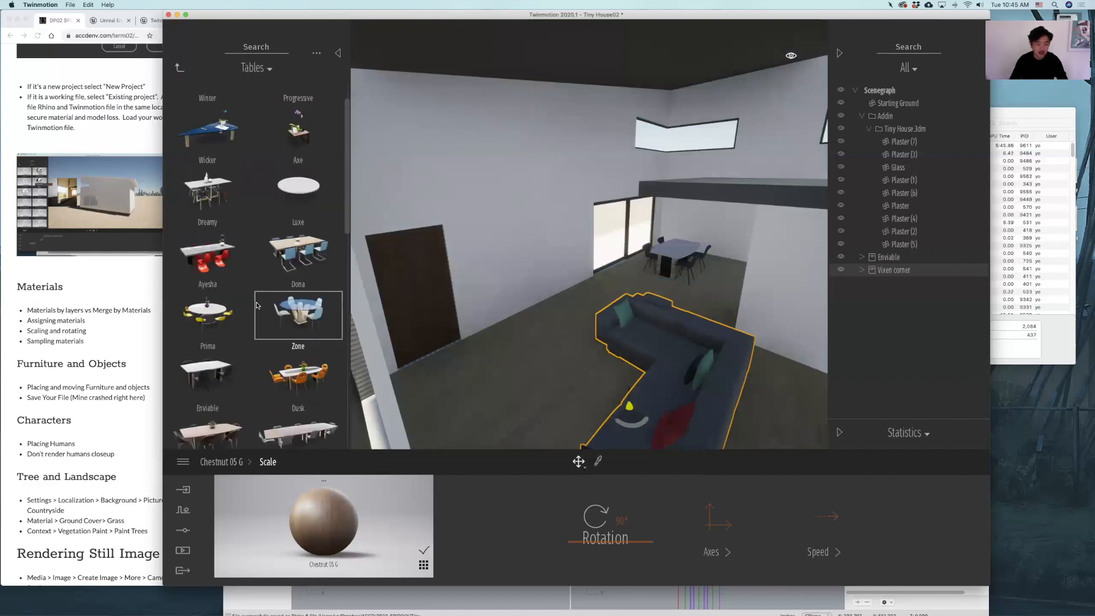
scroll(257, 306, "down", 5)
scroll(257, 306, "down", 5)
left_click_drag(301, 347, 529, 388)
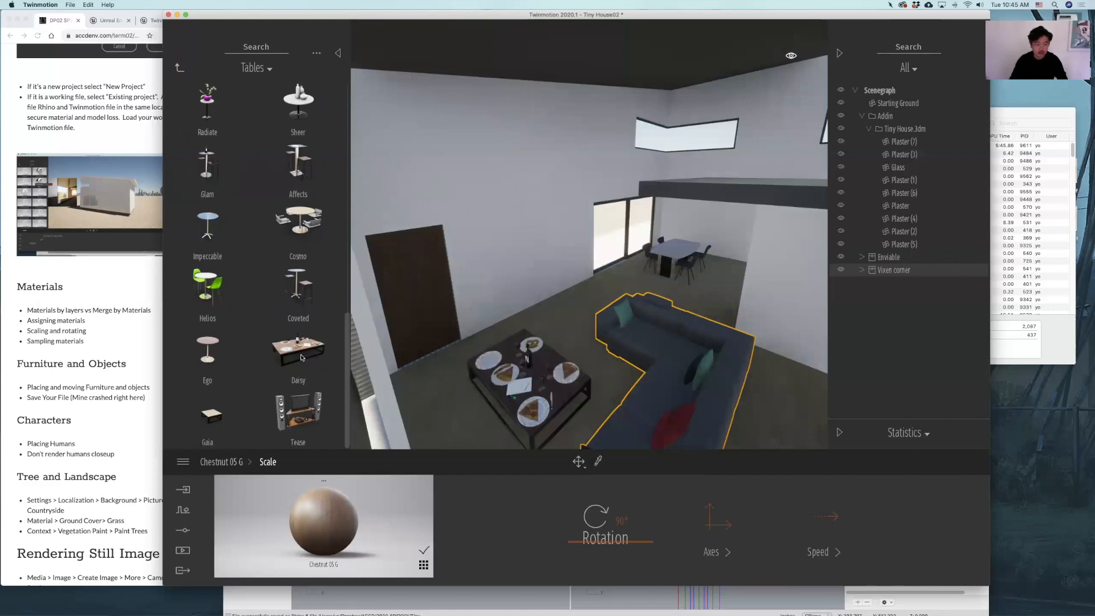
left_click_drag(303, 358, 301, 355)
left_click_drag(206, 415, 545, 396)
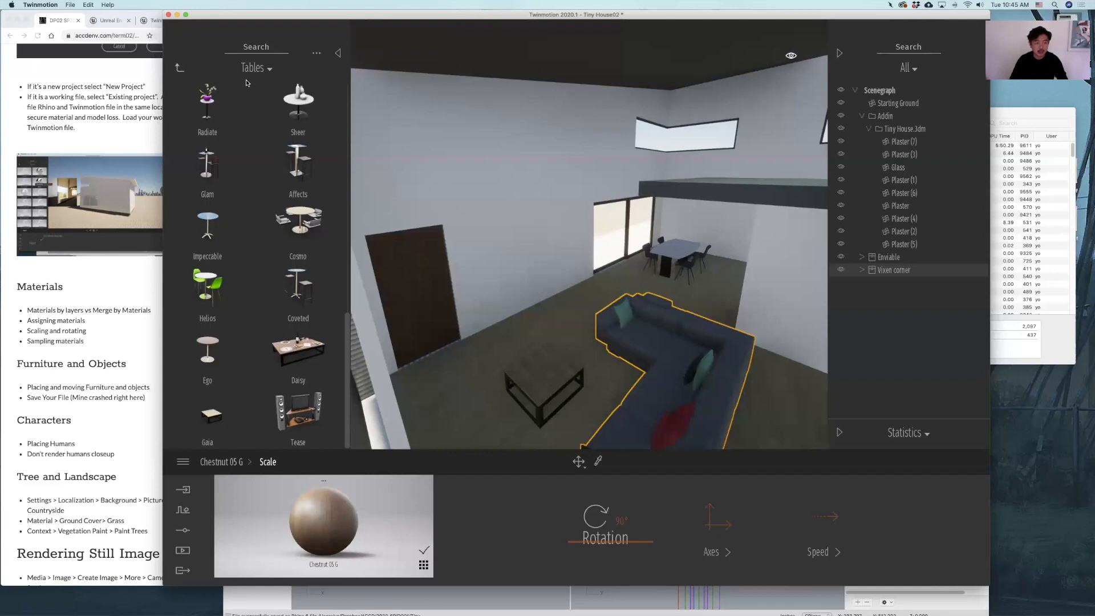
Mount Wall tv 01 from the electronic appliances on the wall beside the brown door, facing the sofa
left_click(178, 68)
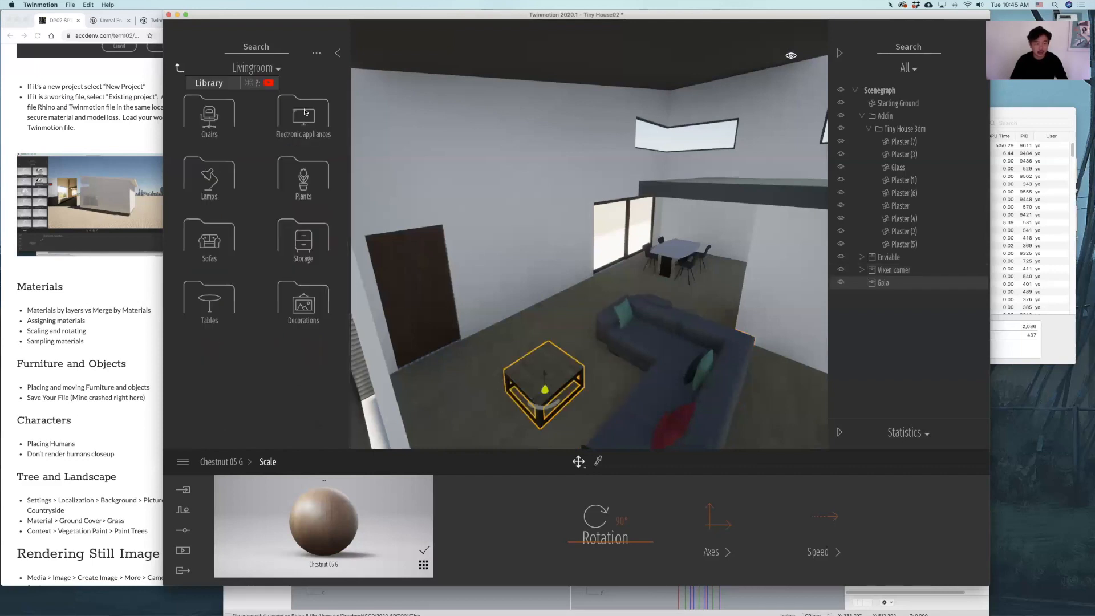
left_click(305, 112)
left_click_drag(209, 111, 442, 210)
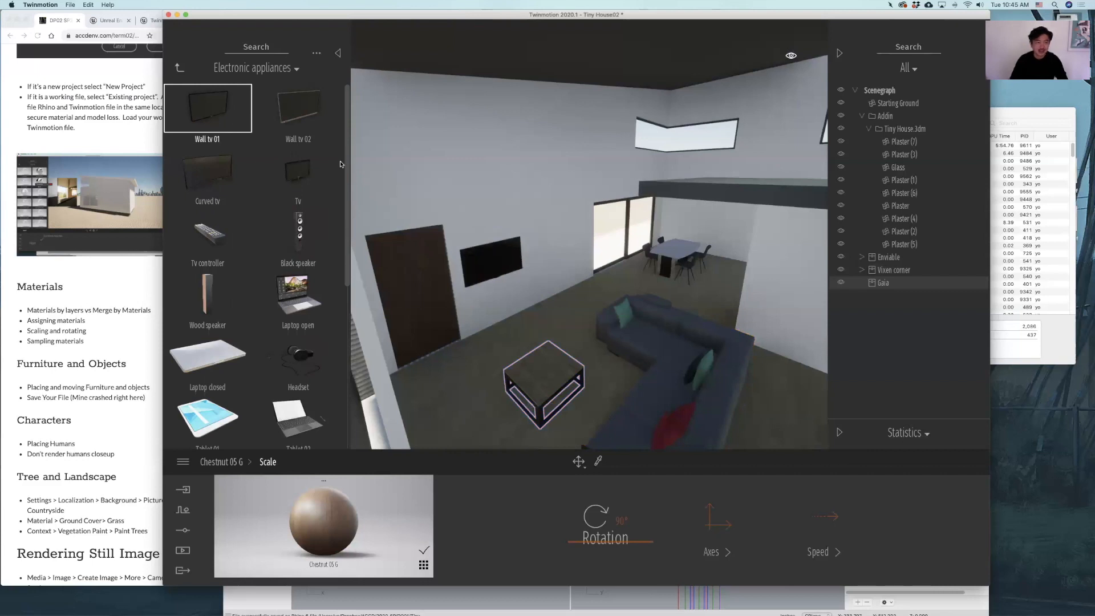
key("Escape")
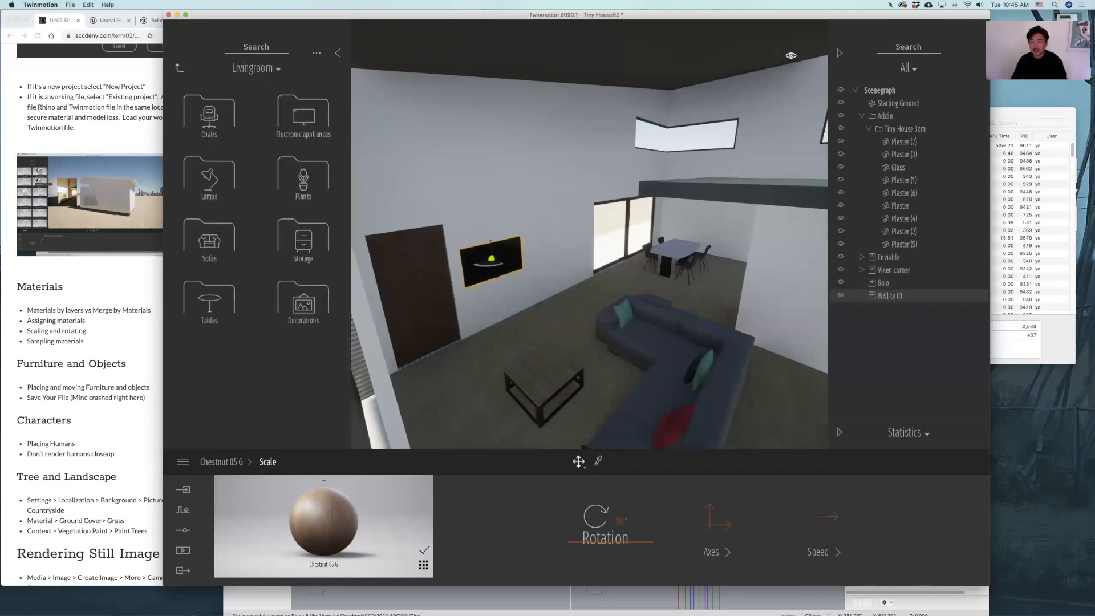
Place the Fascinate bed dark from the bedroom beds on the loft floor with its headboard toward the end wall
right_click_drag(587, 245, 701, 228)
right_click_drag(587, 234, 614, 202)
key("w")
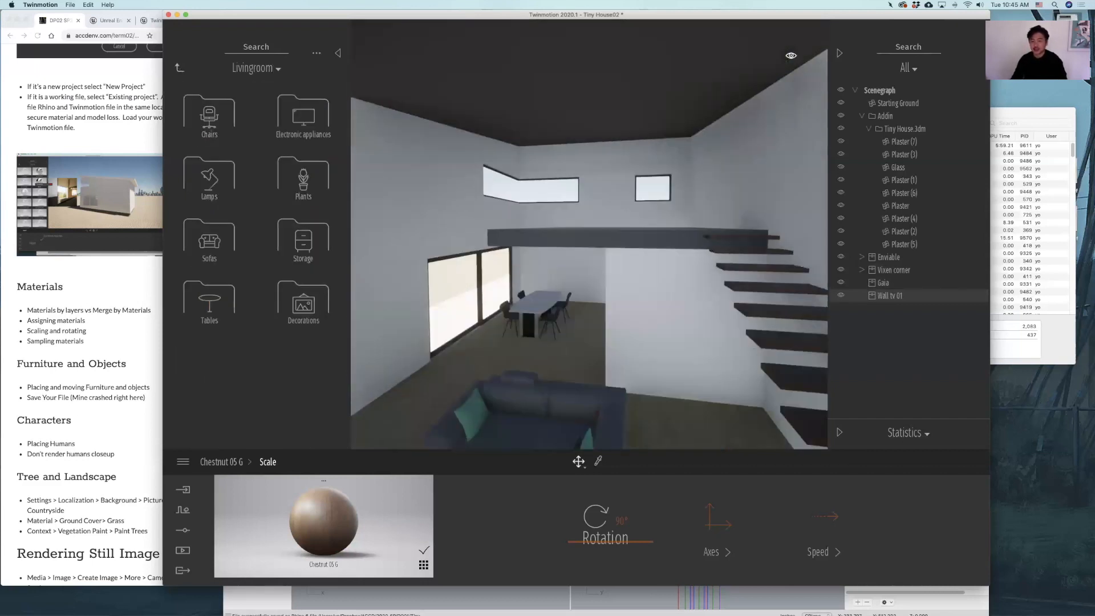
key("w")
key("w")
key("e")
right_click_drag(588, 234, 611, 240)
key("w")
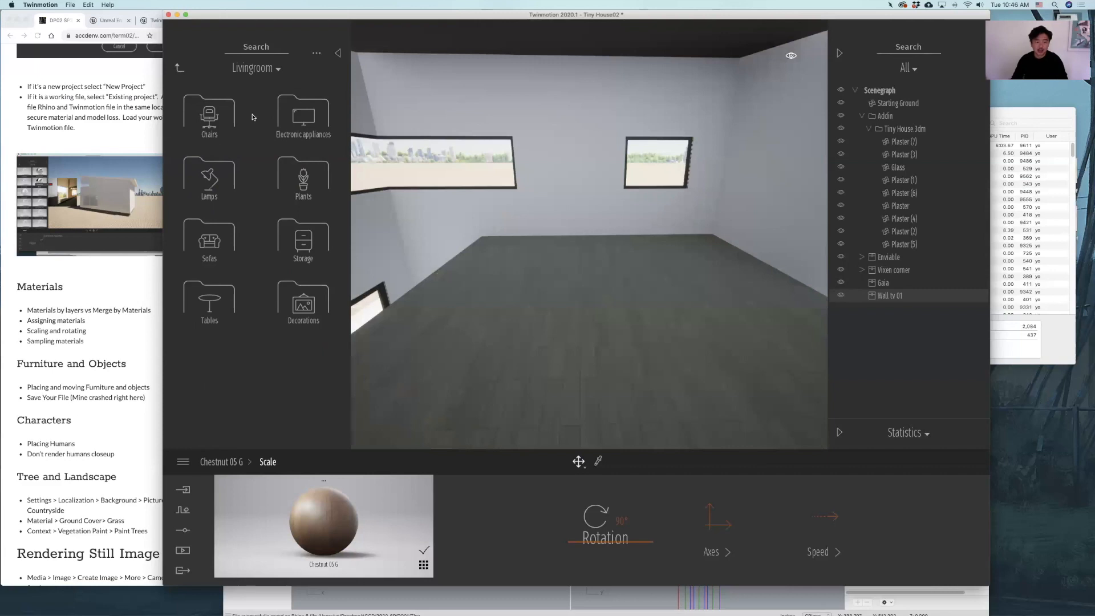
left_click(179, 69)
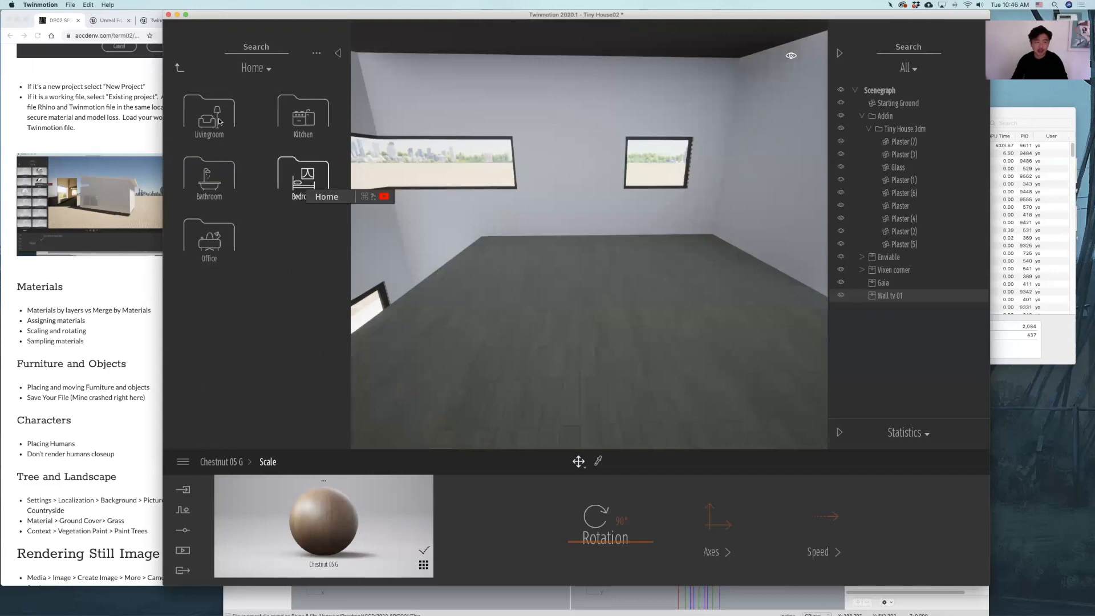
scroll(219, 122, "down", 2)
left_click(295, 115)
left_click_drag(647, 278, 609, 286)
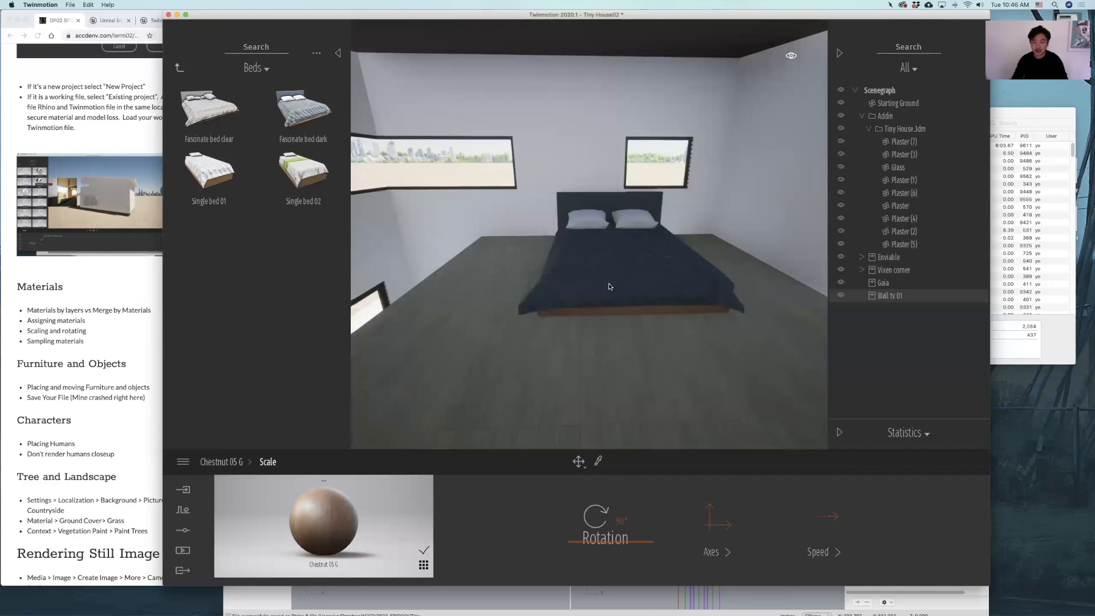
Place the Cosmo table and chairs on the white outdoor terrace in front of the sliding glass doors
scroll(609, 287, "down", 3)
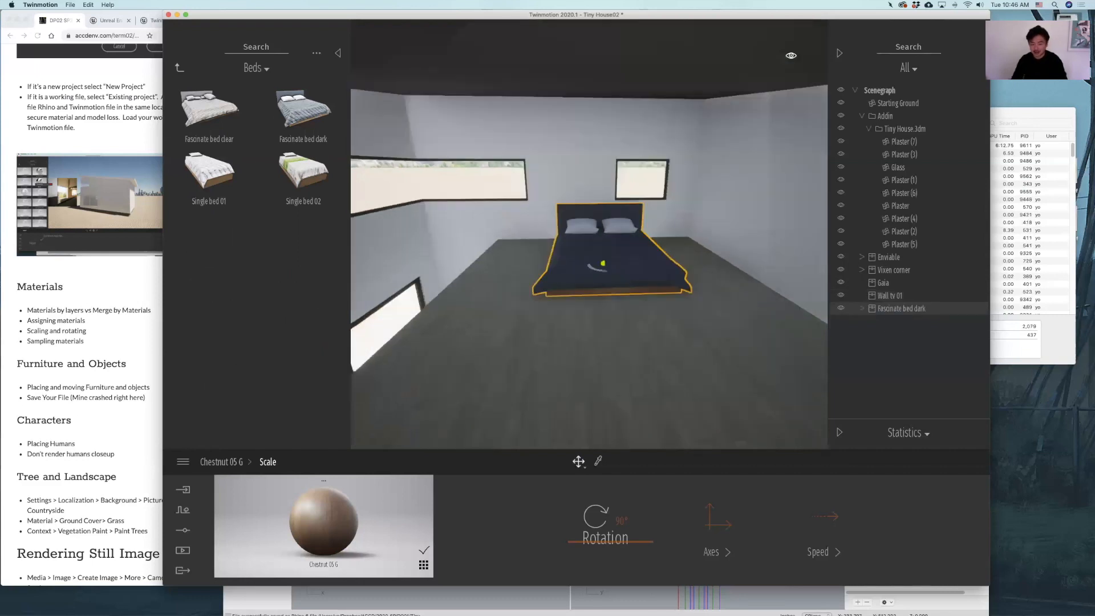
scroll(590, 234, "down", 3)
middle_click_drag(601, 247, 821, 171)
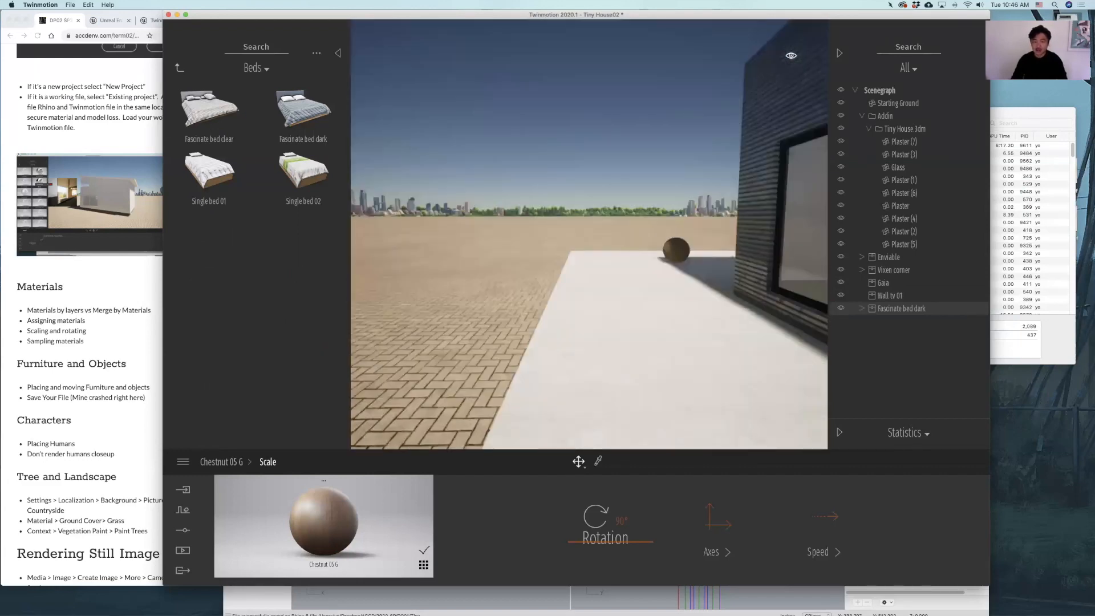
right_click_drag(589, 234, 636, 248)
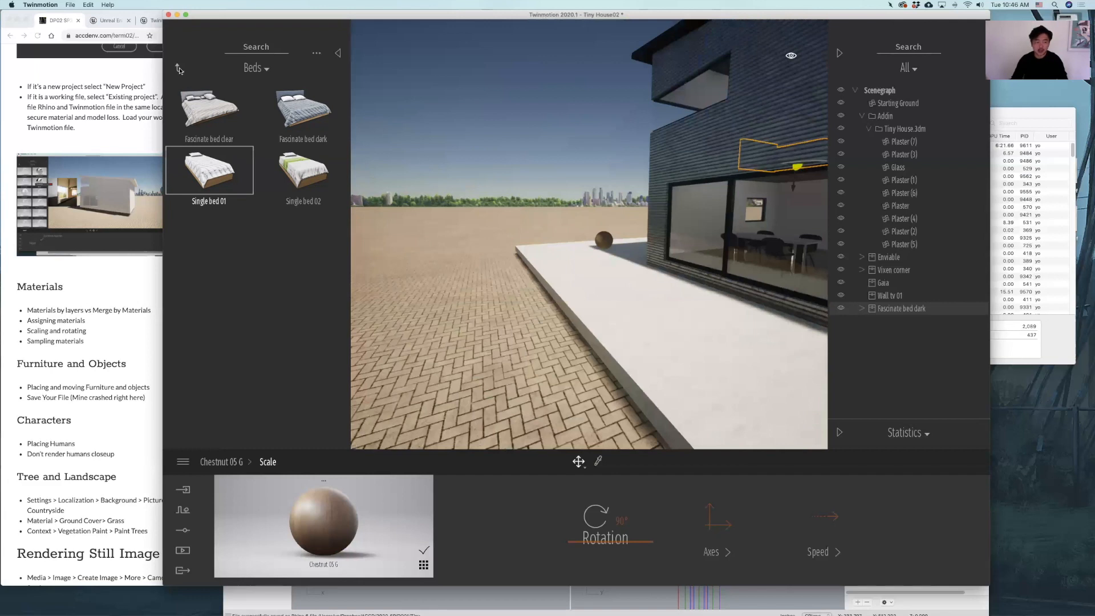
left_click(179, 69)
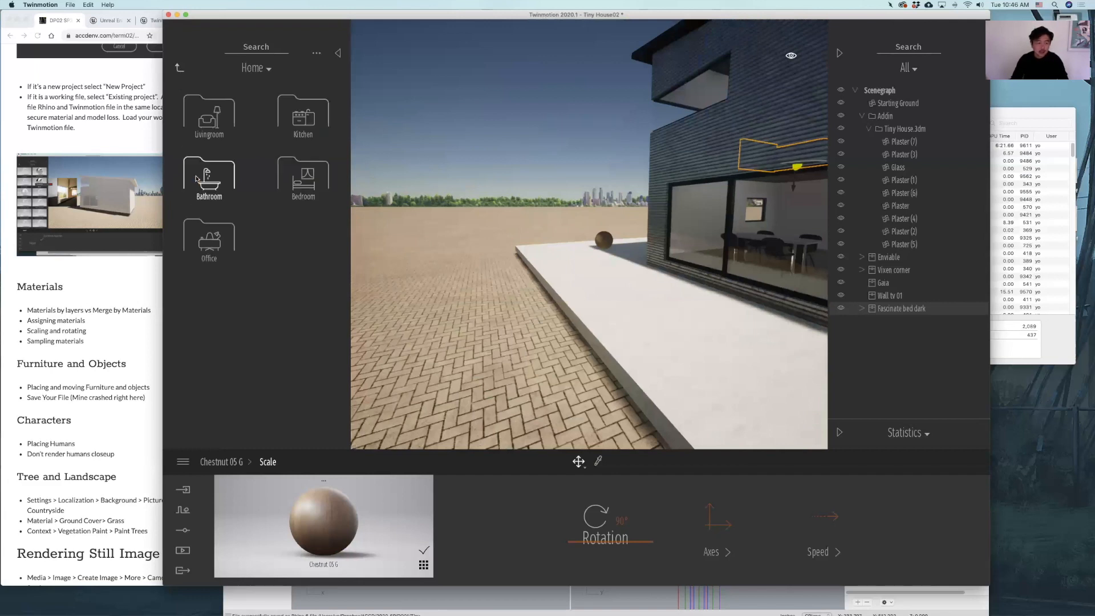
left_click(200, 118)
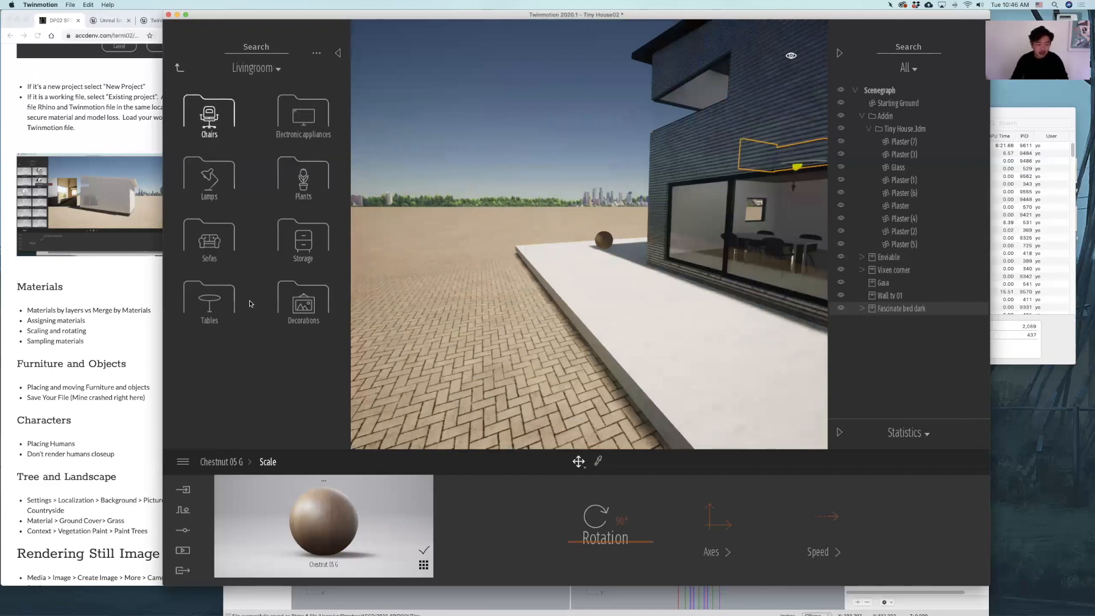
left_click(278, 291)
scroll(278, 291, "down", 5)
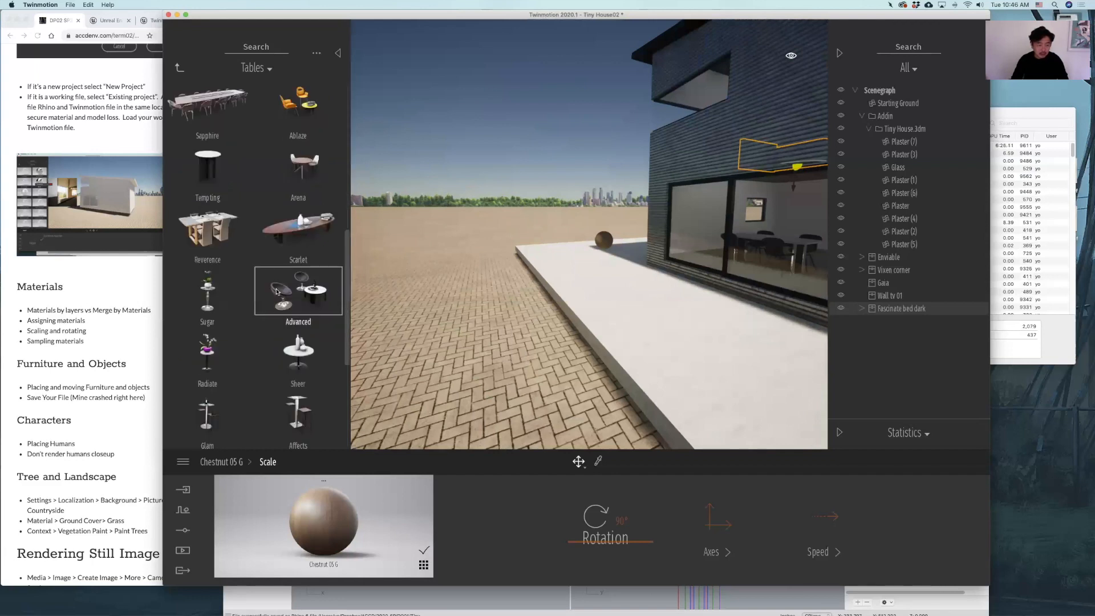
scroll(276, 292, "down", 4)
left_click_drag(306, 243, 611, 287)
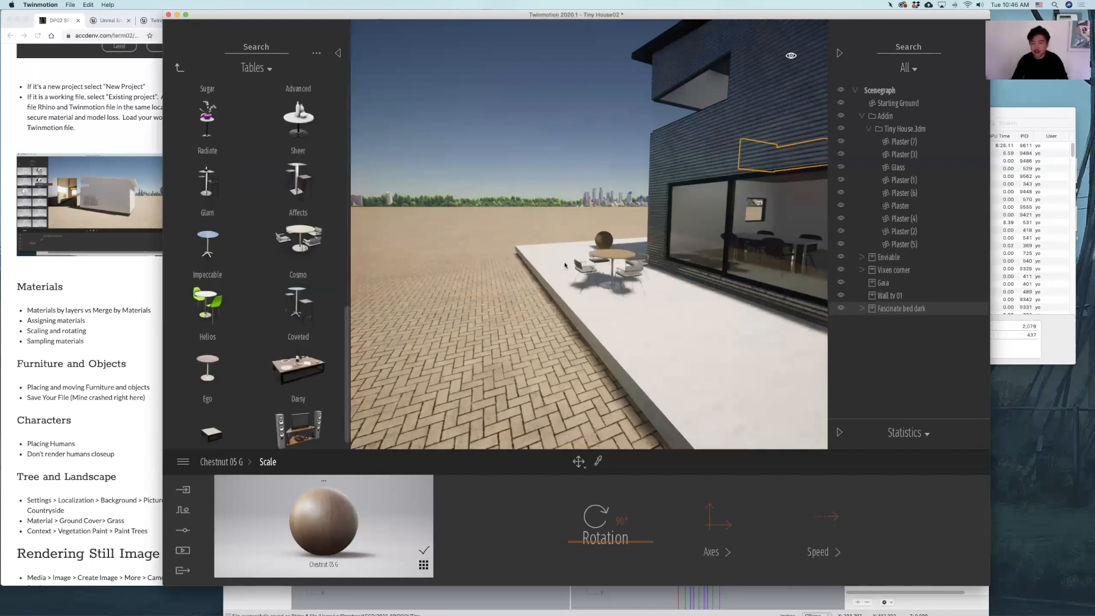
Examine the house exterior and the furnished terrace from several viewpoints
right_click_drag(614, 290, 680, 284)
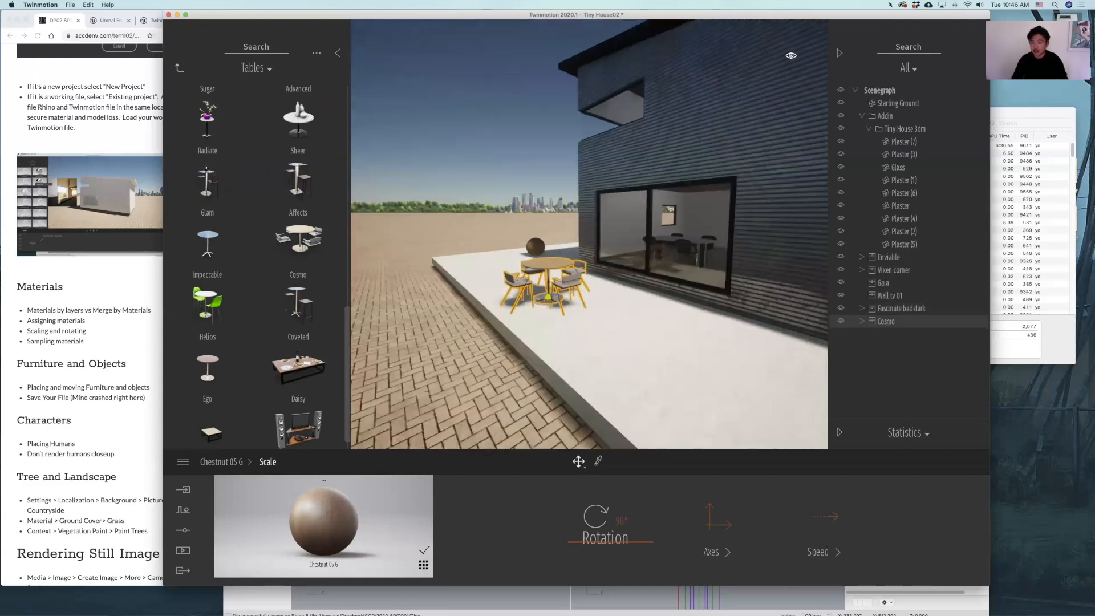
key("s")
key("d")
key("a")
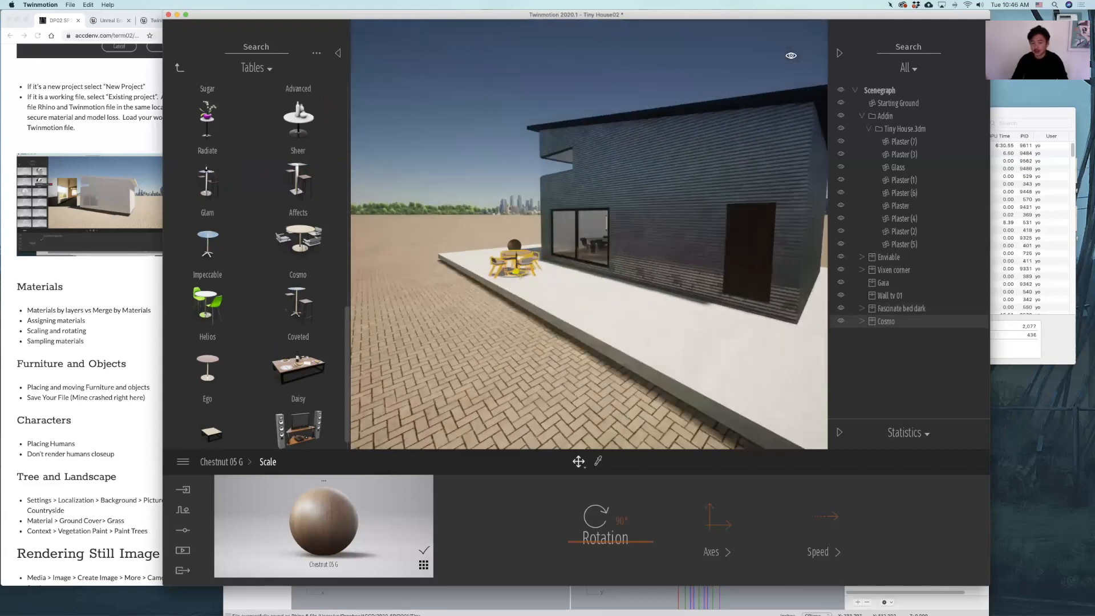
key("a")
right_click_drag(589, 251, 678, 241)
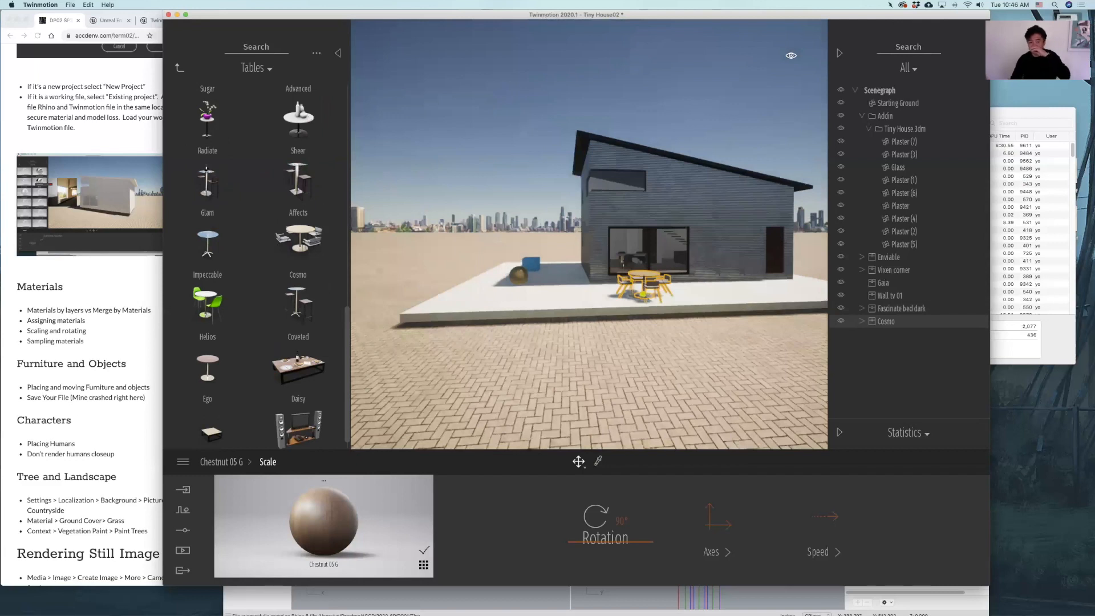
right_click_drag(606, 220, 593, 206)
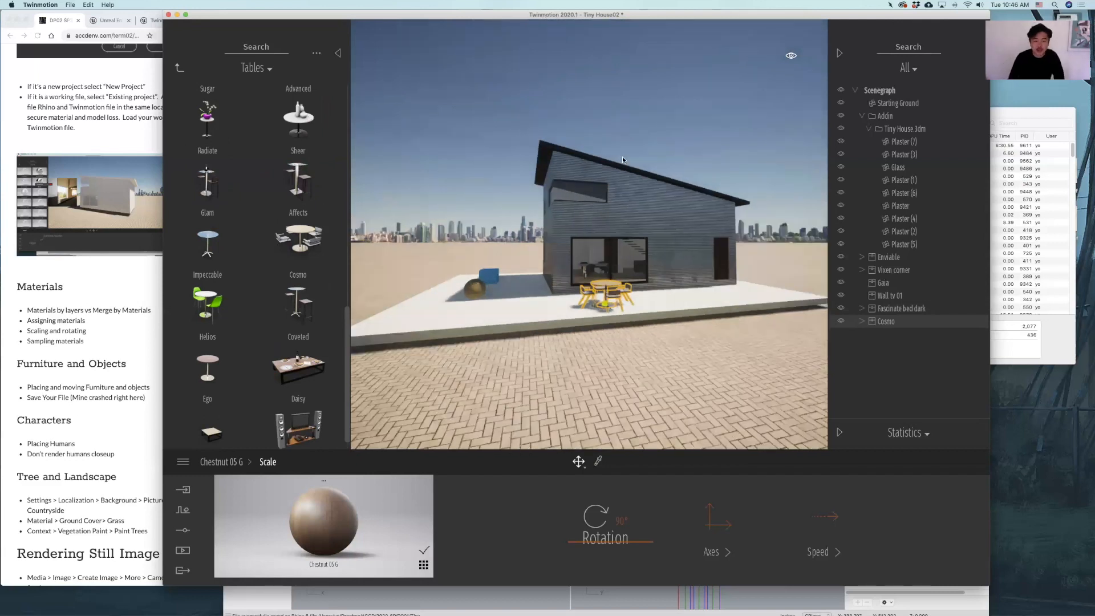
Clear the selection of the Cosmo table set and save the Tiny House02 project
key("Escape")
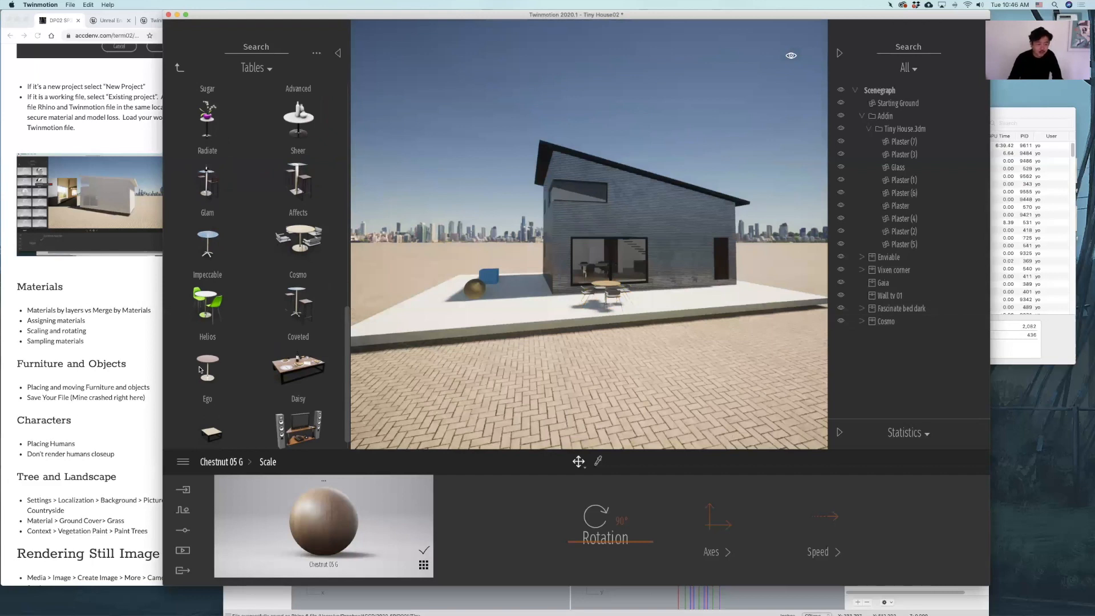
left_click(200, 287)
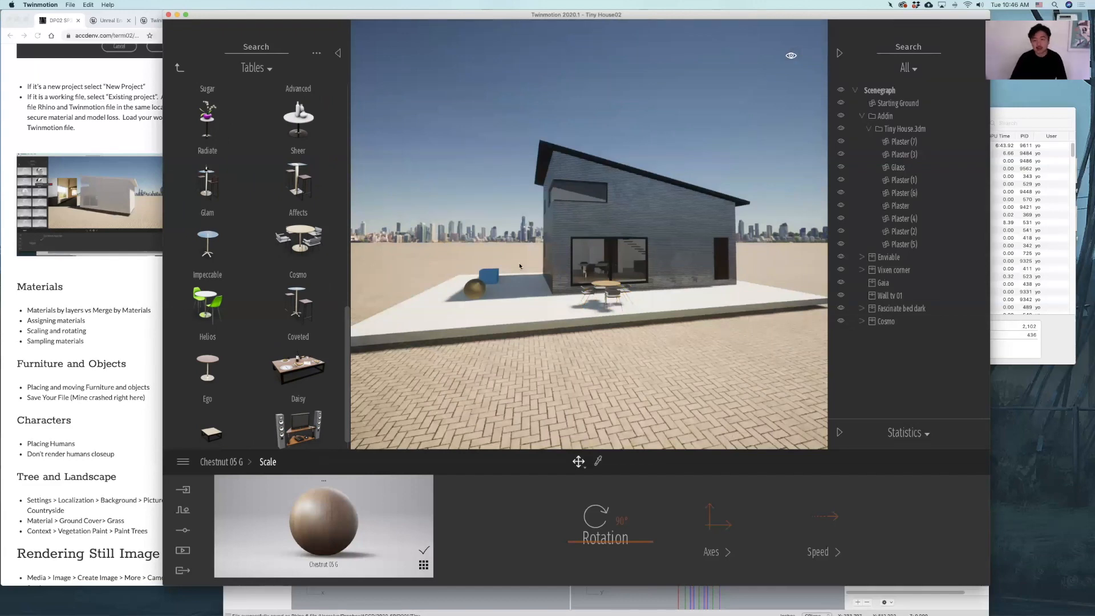
right_click_drag(571, 286, 628, 288)
key("a")
key("w")
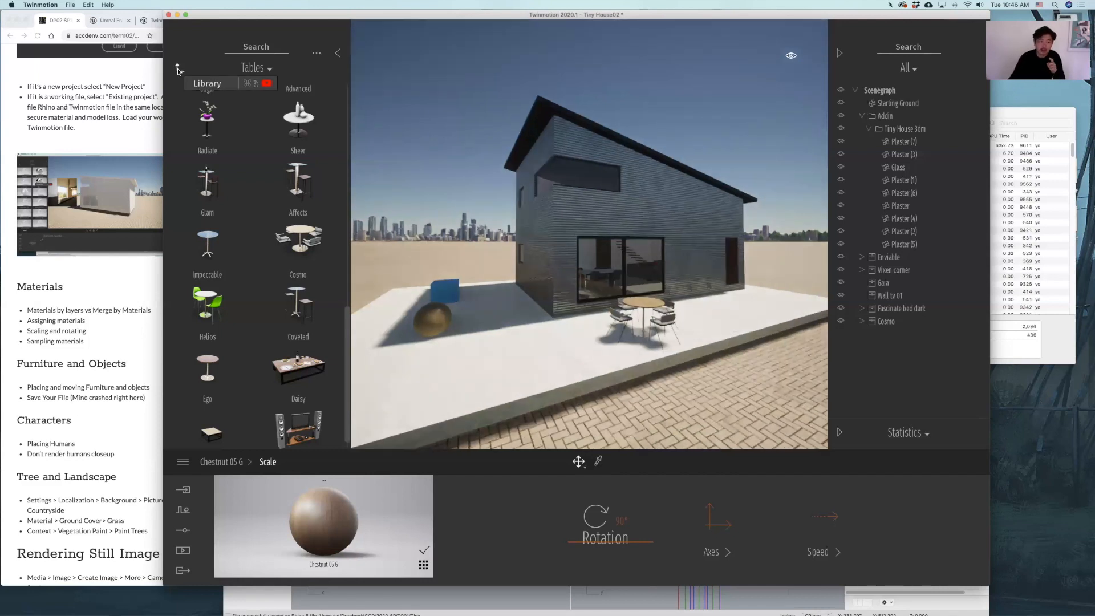
Browse the animated humans in the library's Characters category
left_click(177, 68)
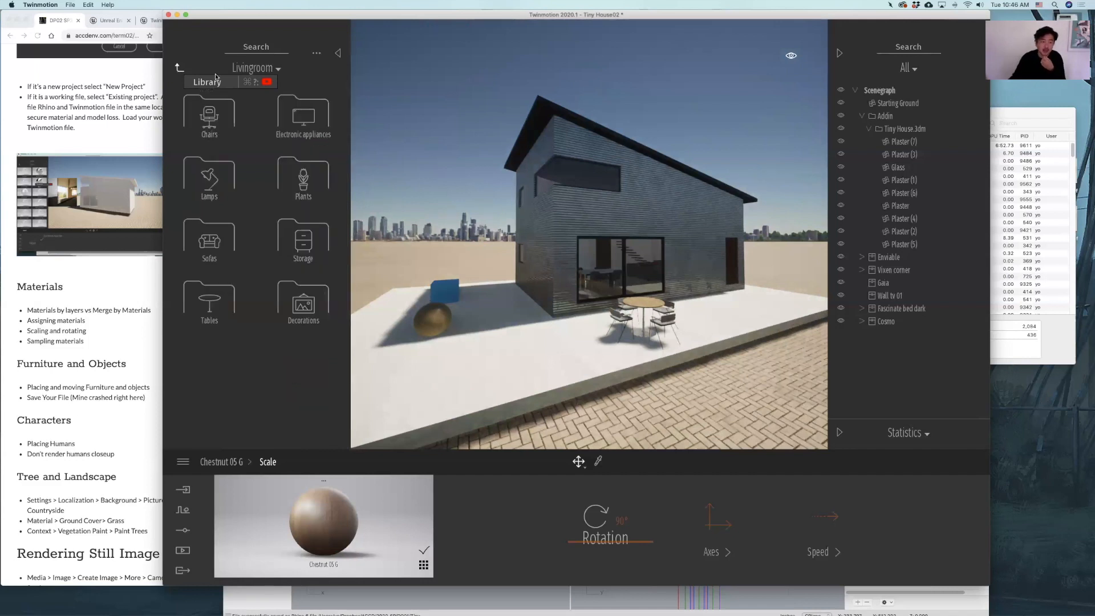
left_click(179, 69)
left_click(179, 68)
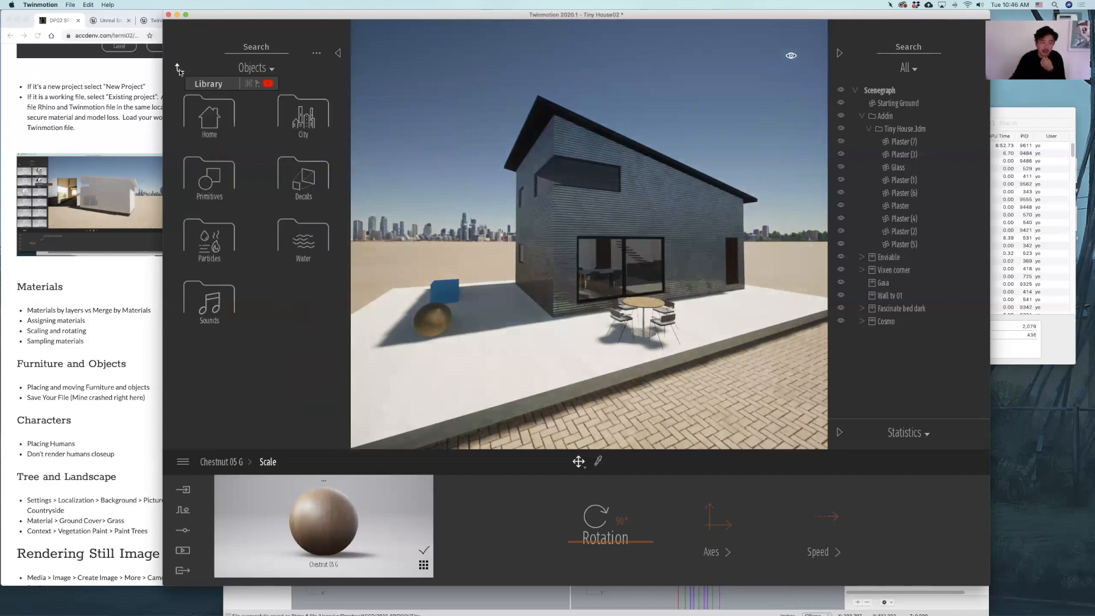
left_click(179, 69)
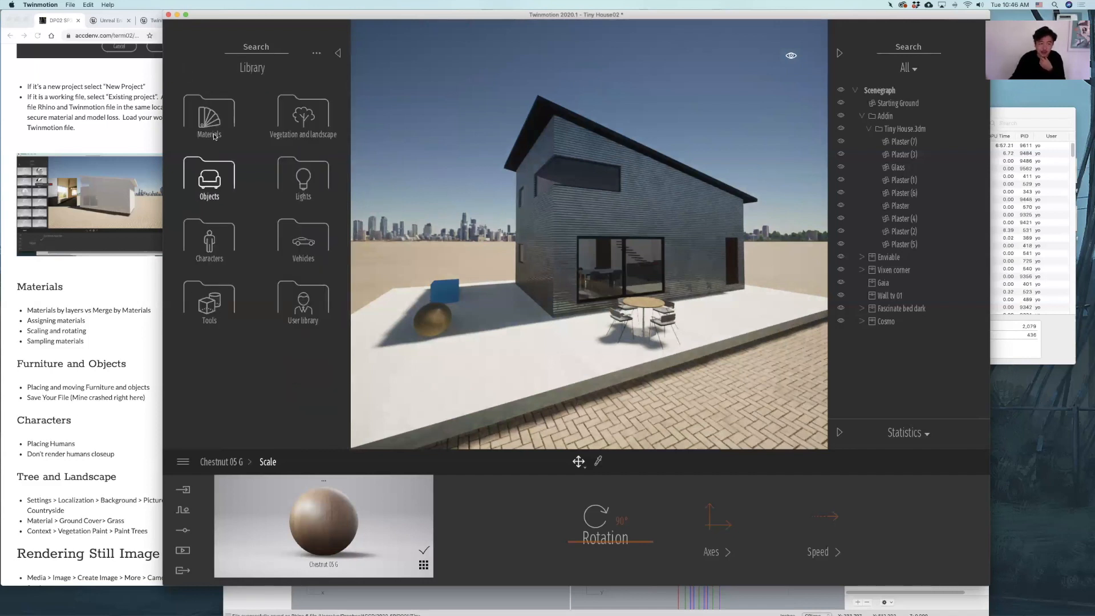
left_click(210, 239)
left_click(227, 143)
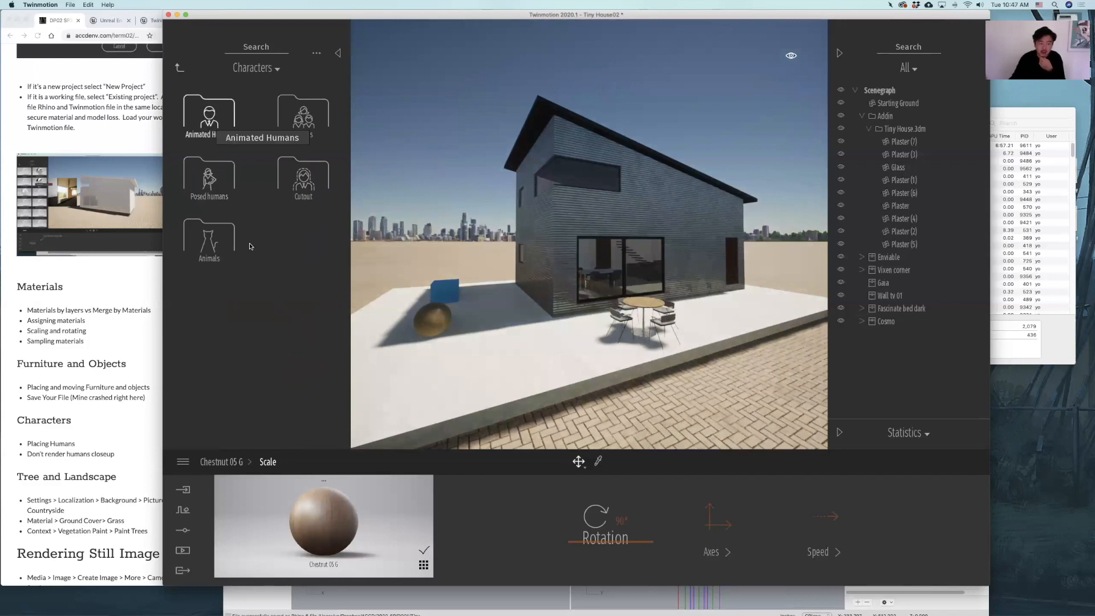
mouse_move(246, 257)
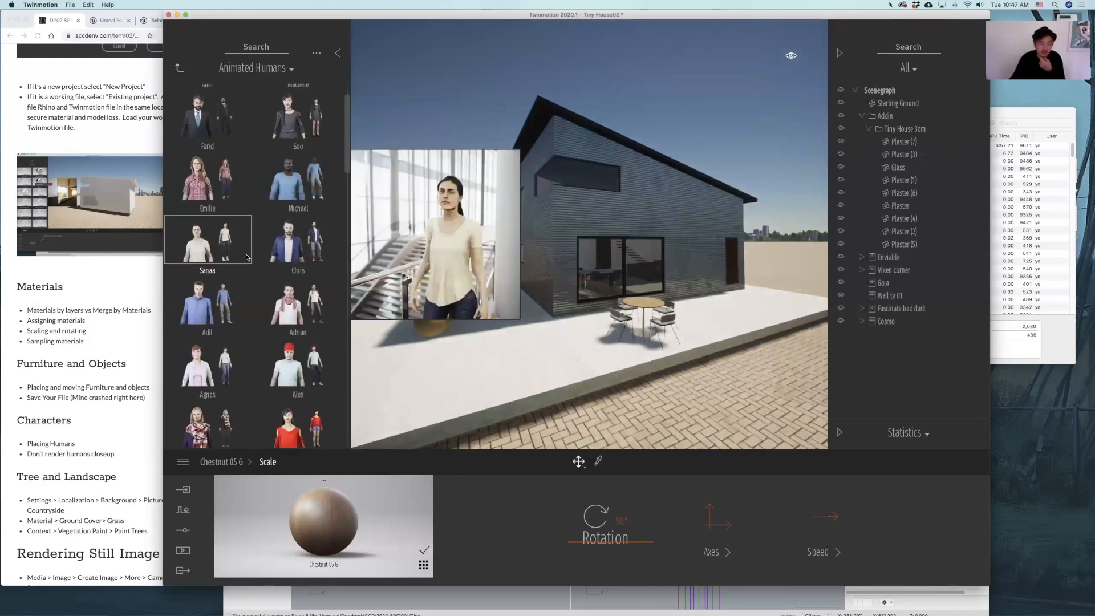
scroll(290, 285, "down", 2)
mouse_move(289, 285)
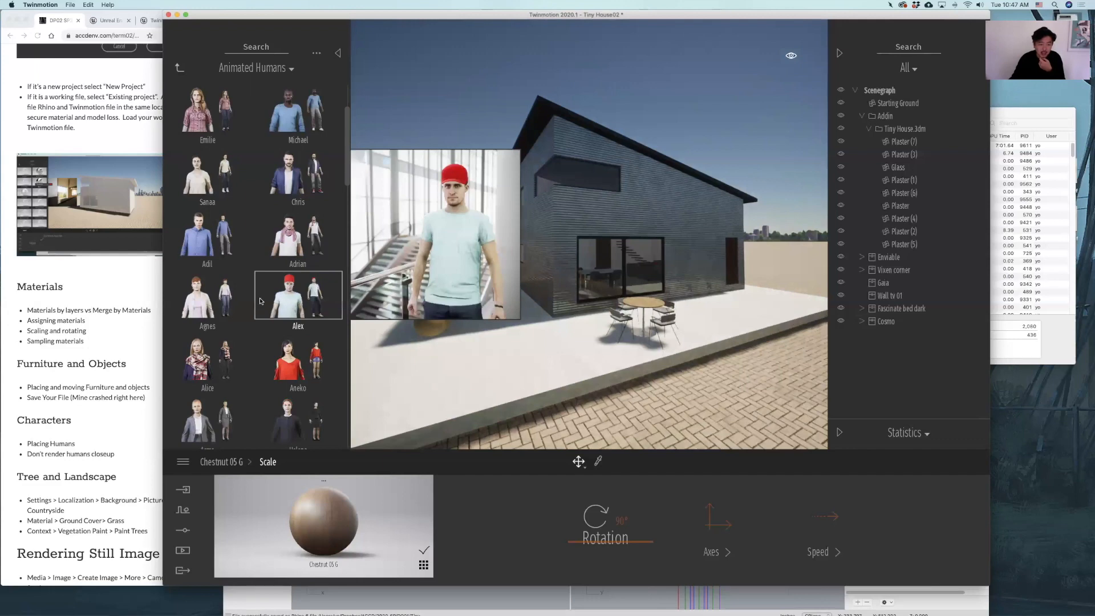
scroll(248, 318, "down", 2)
mouse_move(248, 317)
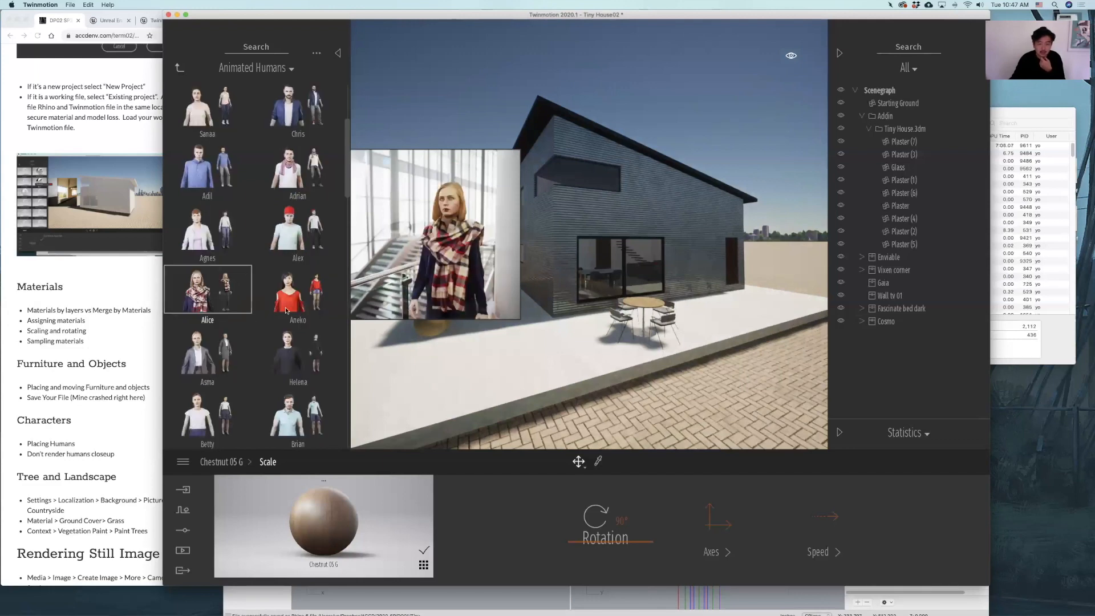
scroll(248, 318, "down", 3)
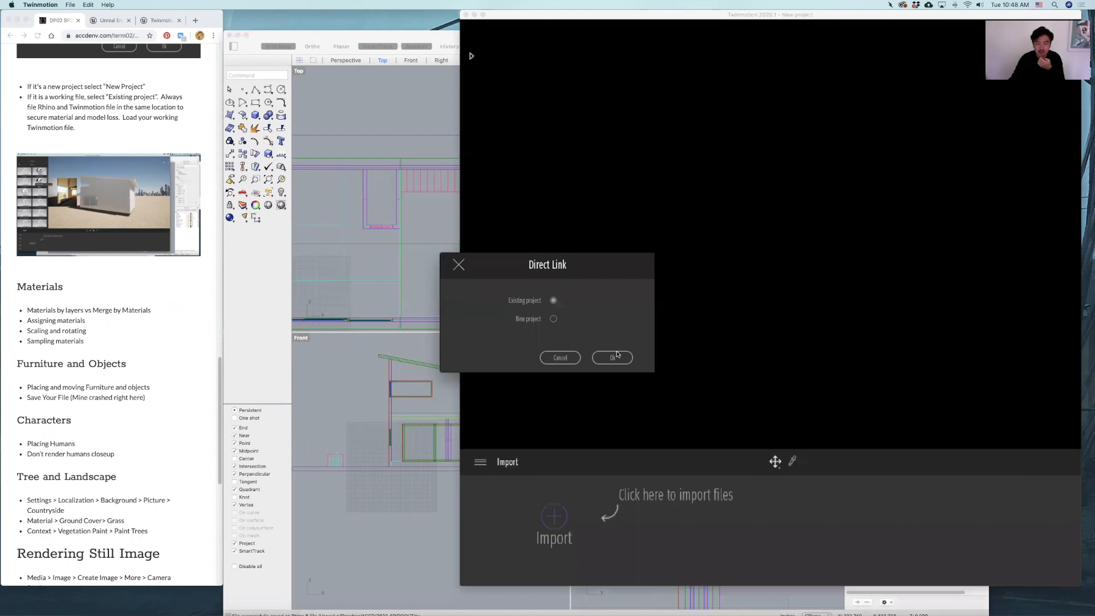
Link Rhino to an existing project by opening Tiny House02.tm from the DP01 folder in 2020_SP
left_click(617, 357)
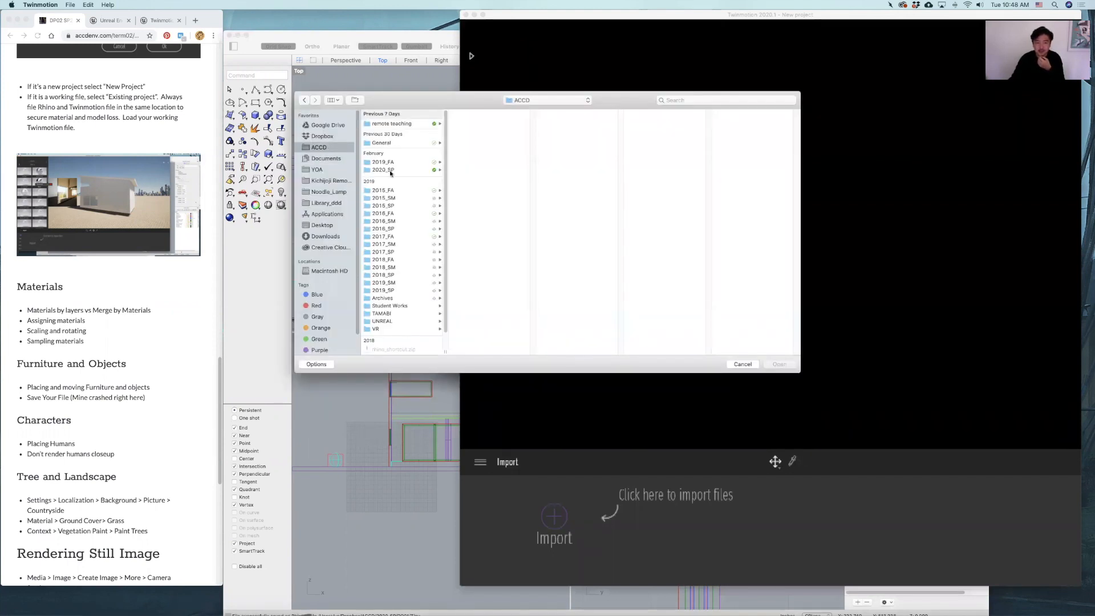
left_click(499, 123)
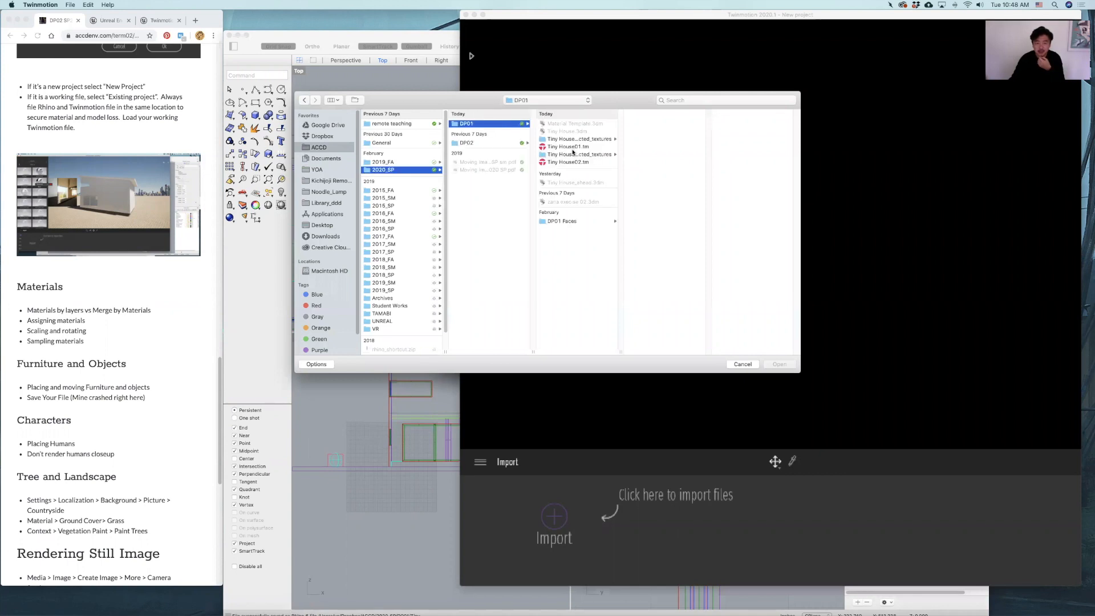
double_click(574, 162)
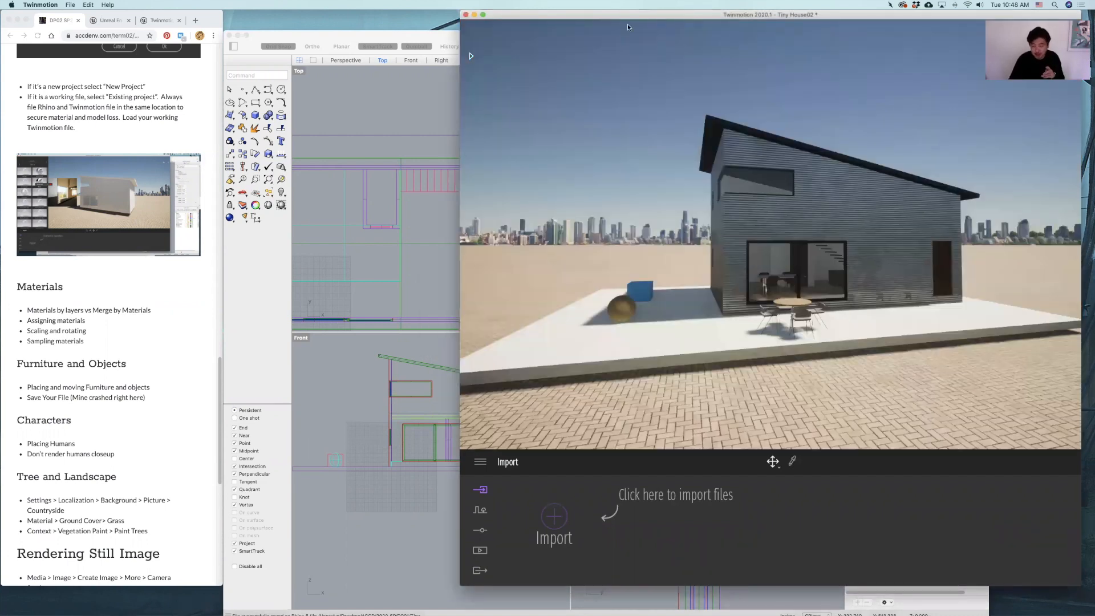
Bring the Rhino model forward briefly, return to Twinmotion, and reposition its window next to the lesson notes
left_click(324, 88)
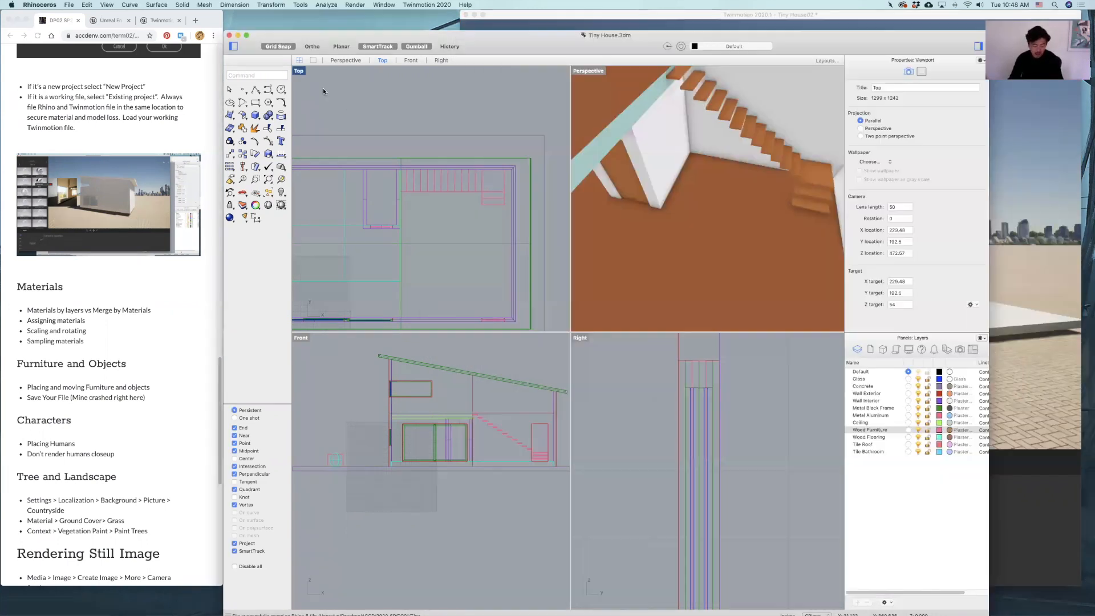
left_click(592, 15)
left_click_drag(591, 16, 326, 4)
left_click_drag(973, 68, 779, 129)
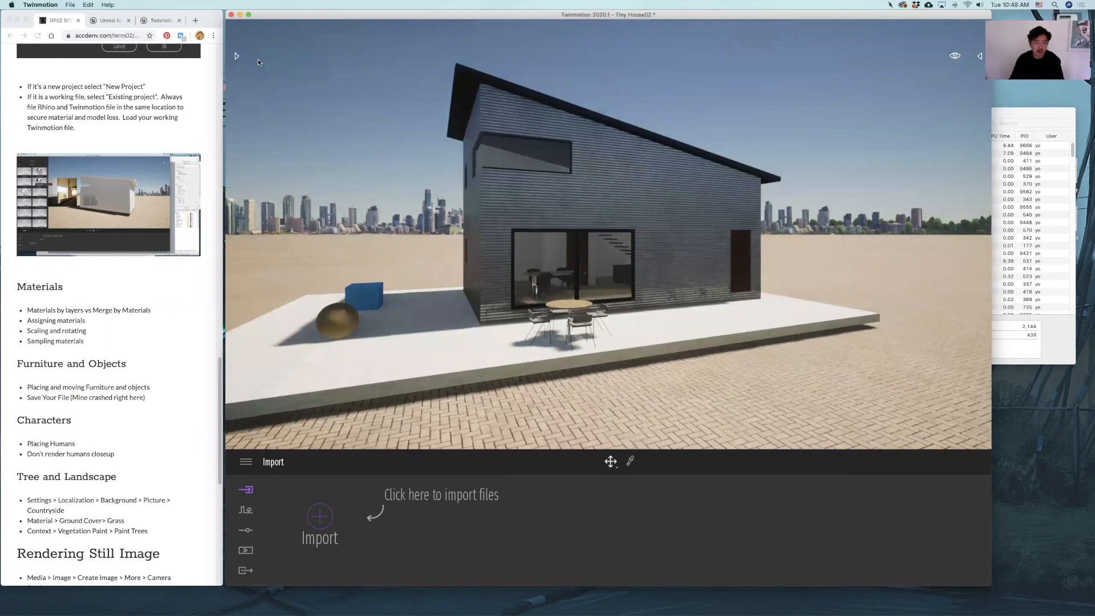
Place the animated human Chris on the white terrace between the gold sphere and the table set
left_click(236, 56)
left_click(290, 240)
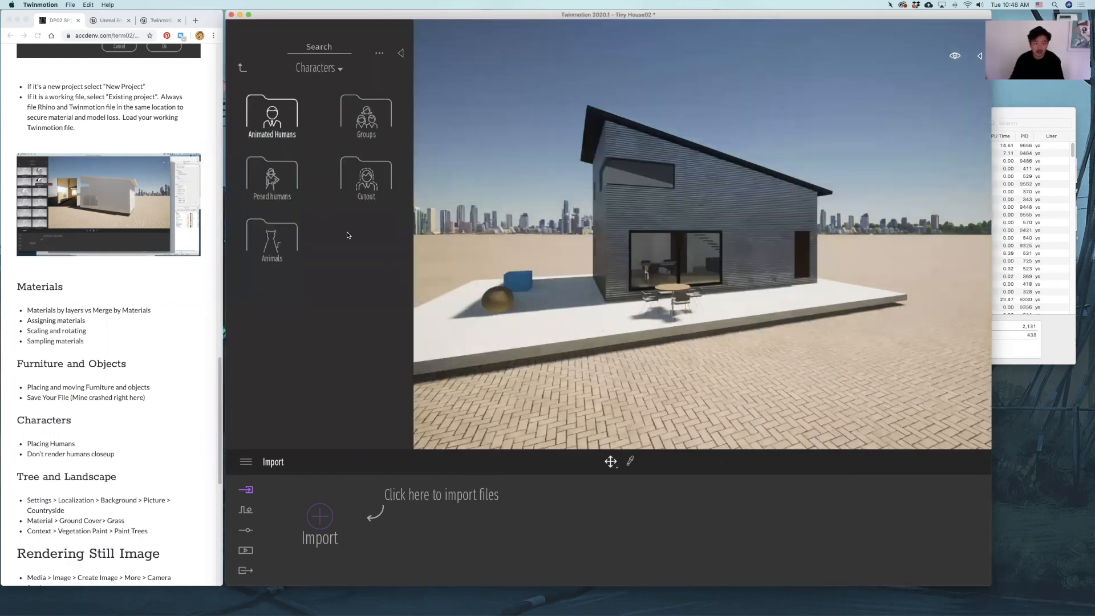
left_click(272, 117)
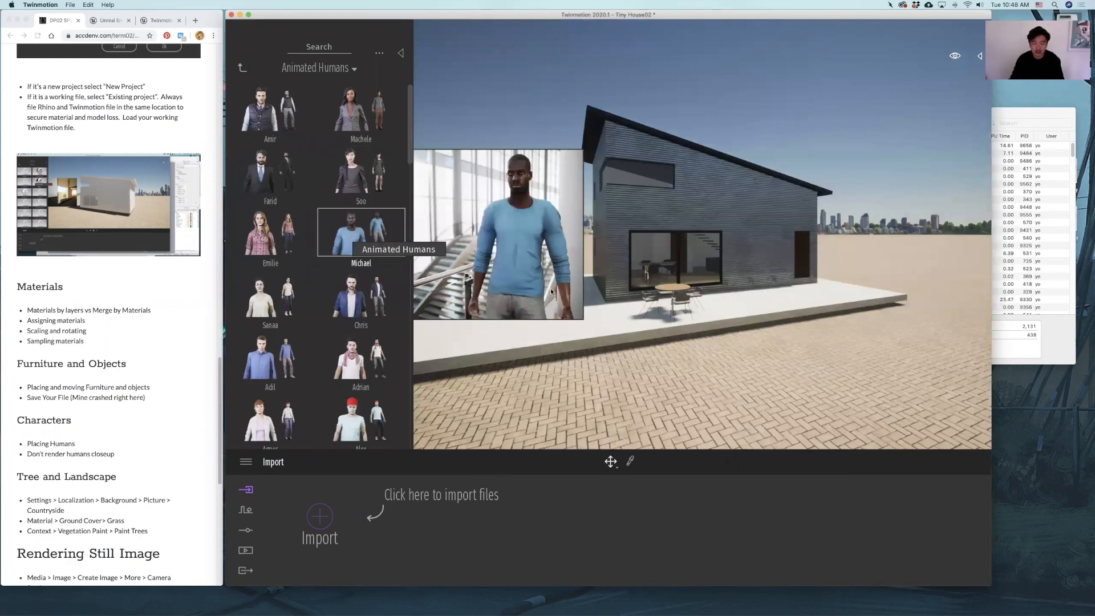
left_click(570, 309)
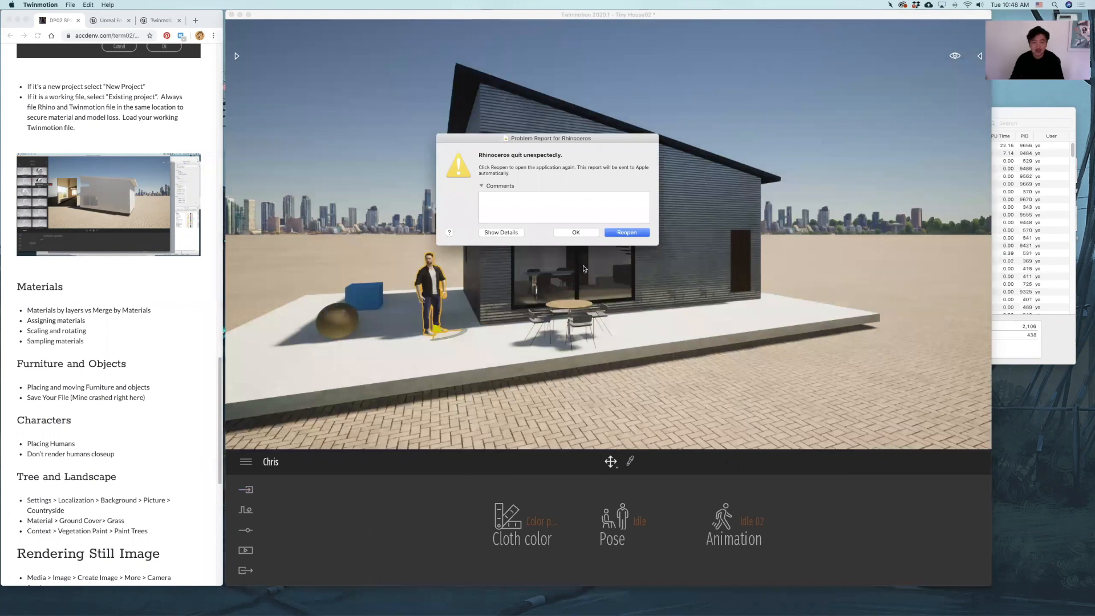
left_click(443, 333)
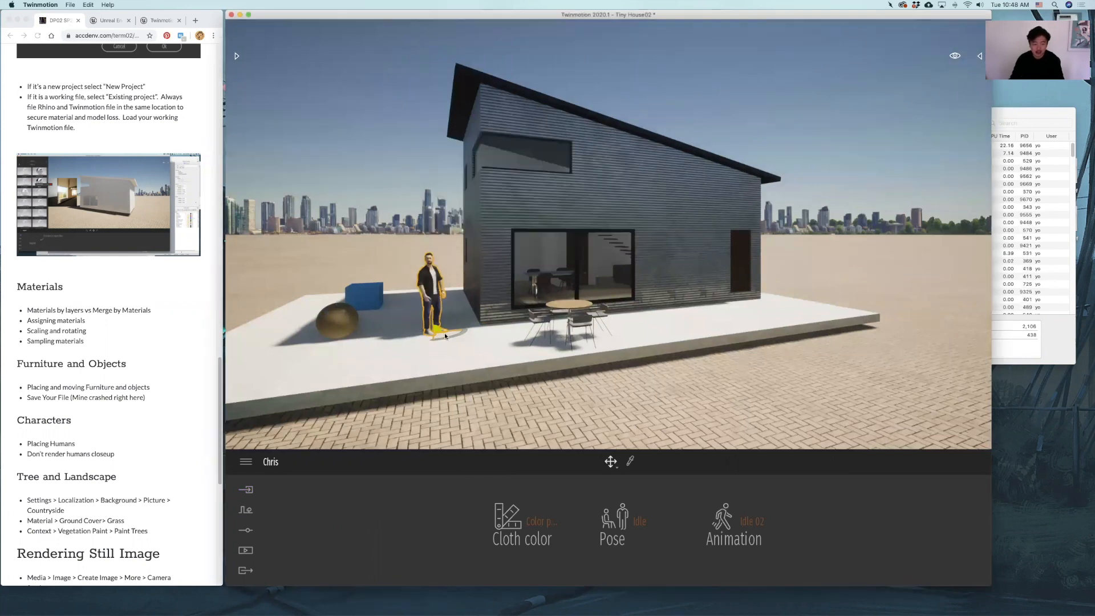
left_click_drag(437, 367, 423, 361)
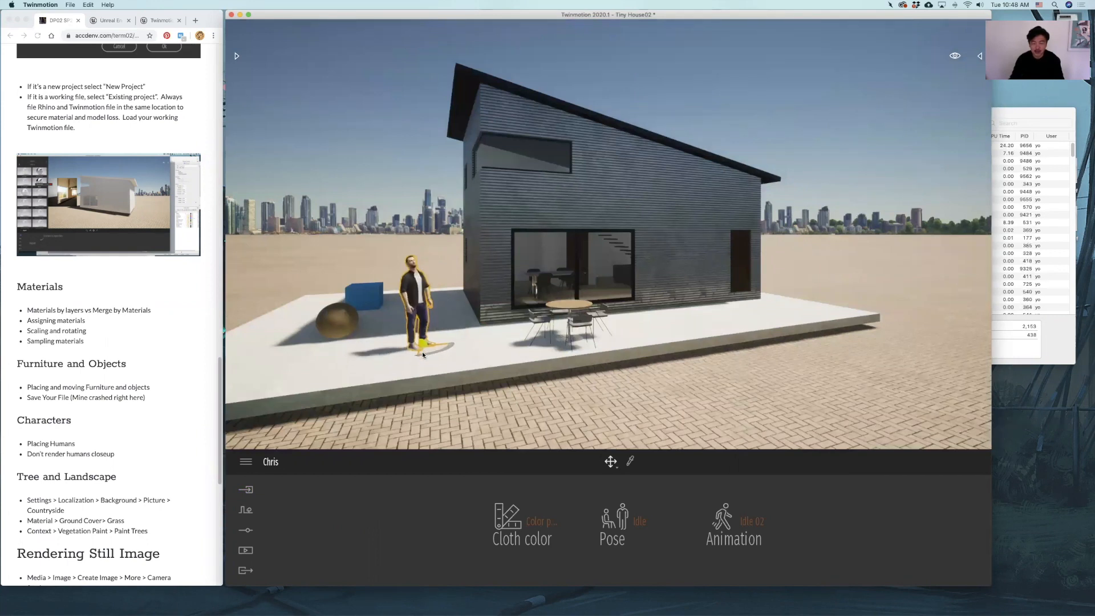
Change Chris's pose to Sitting and move him to the outer chair at the Cosmo table
right_click_drag(422, 352, 416, 354)
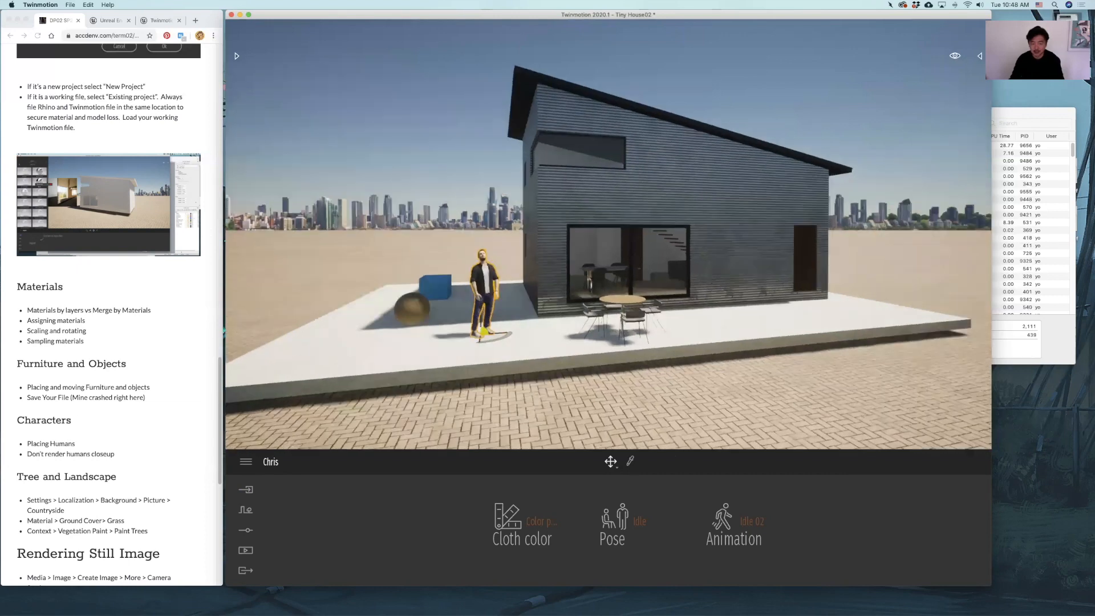
right_click_drag(634, 290, 571, 302)
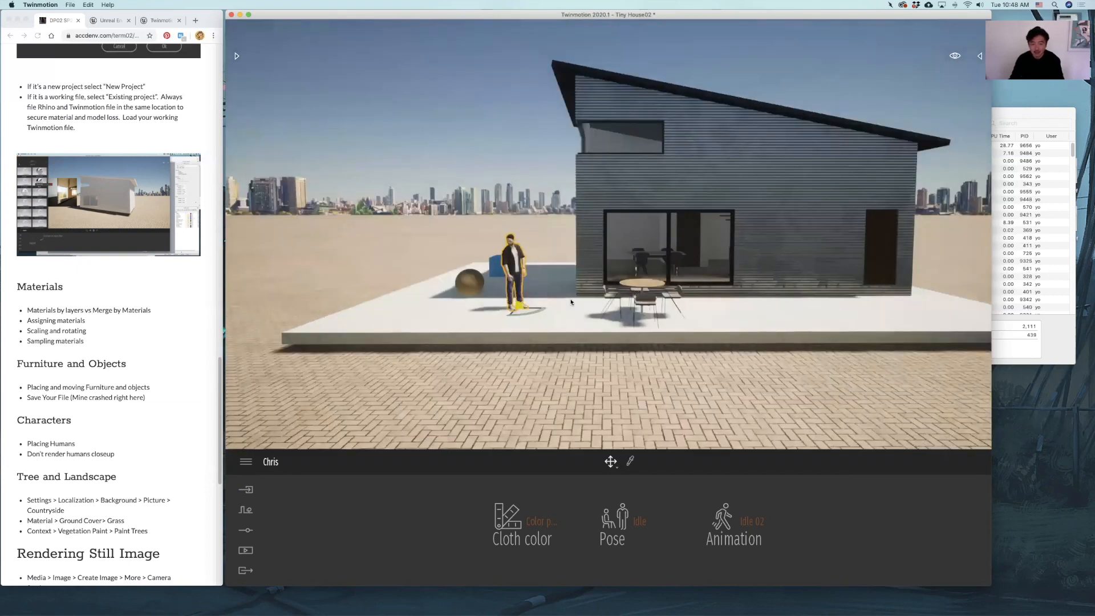
left_click(640, 521)
left_click(625, 429)
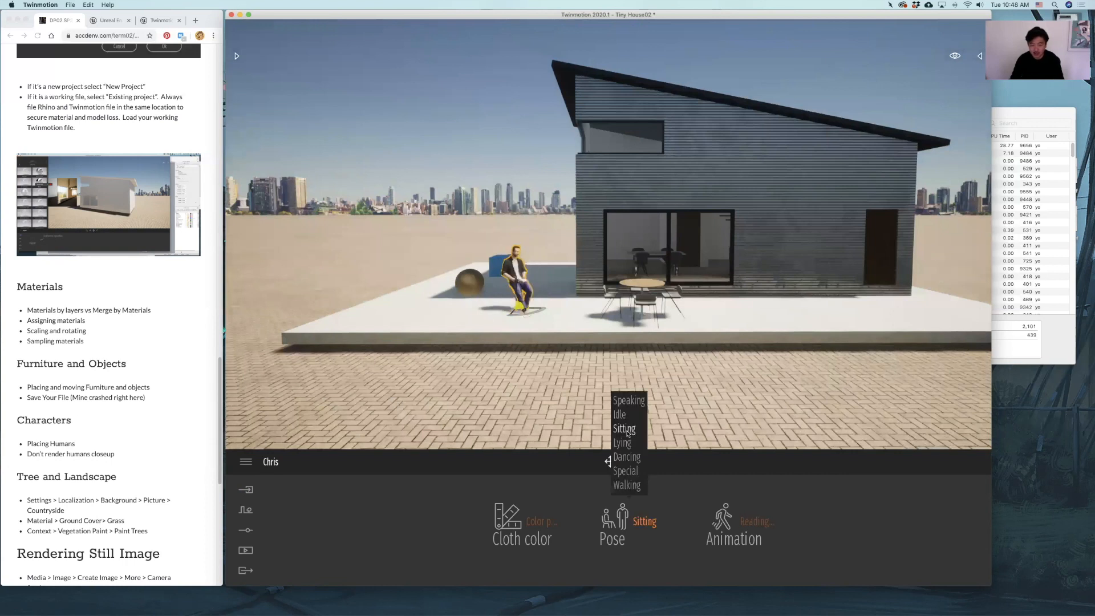
left_click_drag(521, 312, 624, 317)
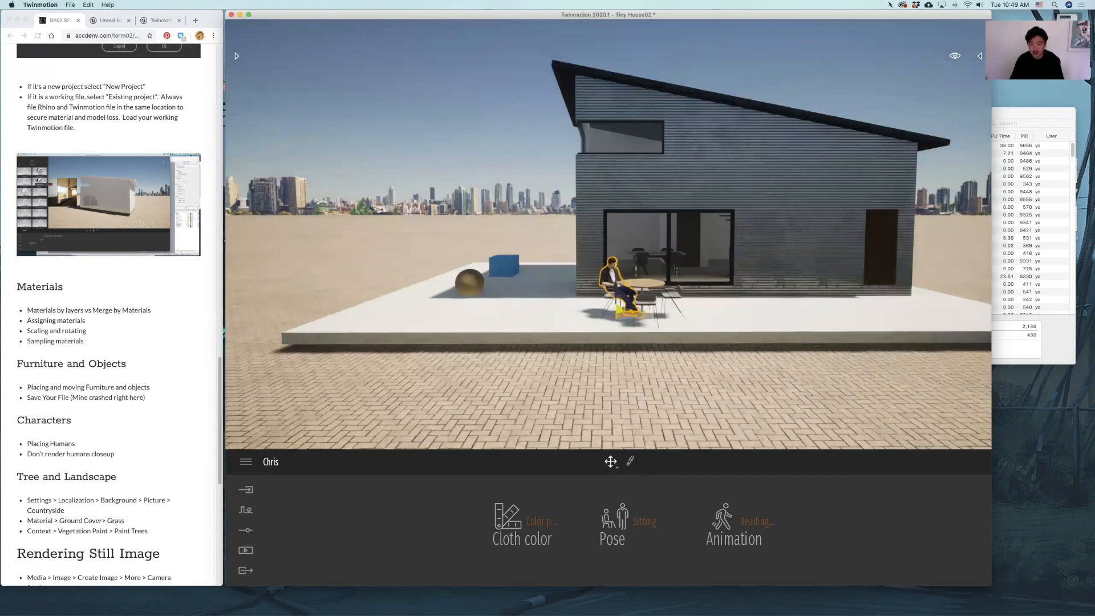
Turn the seated Chris toward the terrace table, align him with the chair and raise him slightly onto its seat
right_click_drag(625, 270, 627, 275)
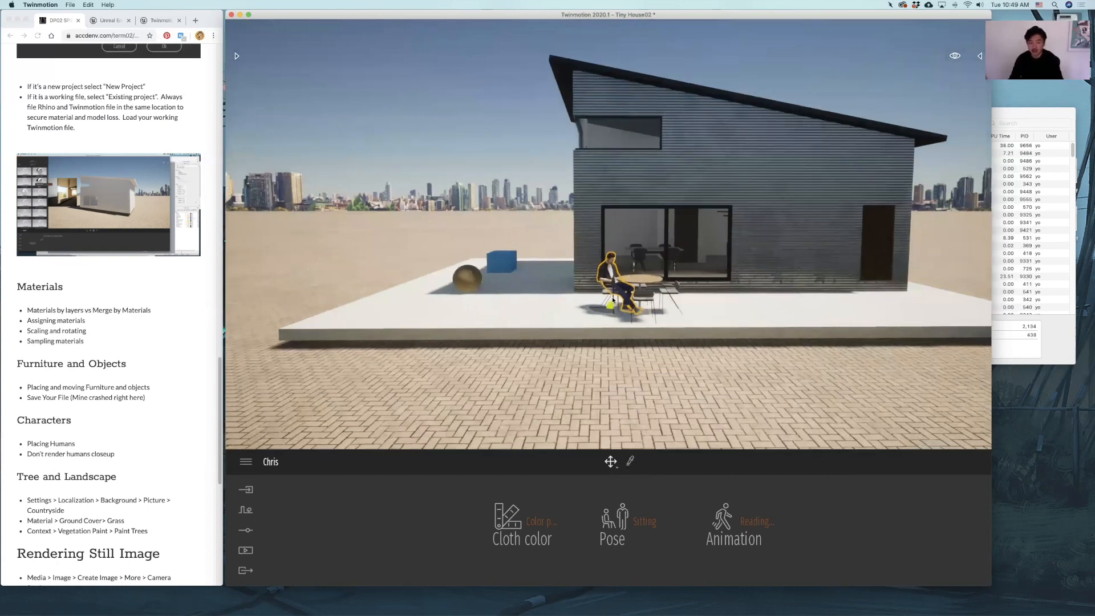
double_click(611, 297)
middle_click_drag(612, 296, 681, 292, "shift")
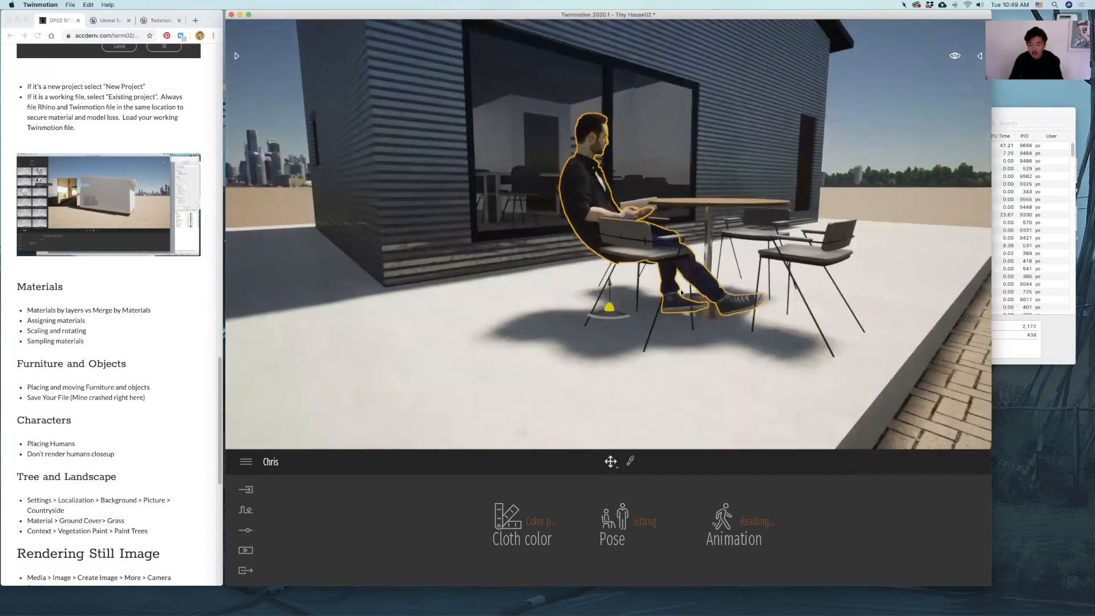
left_click(609, 321)
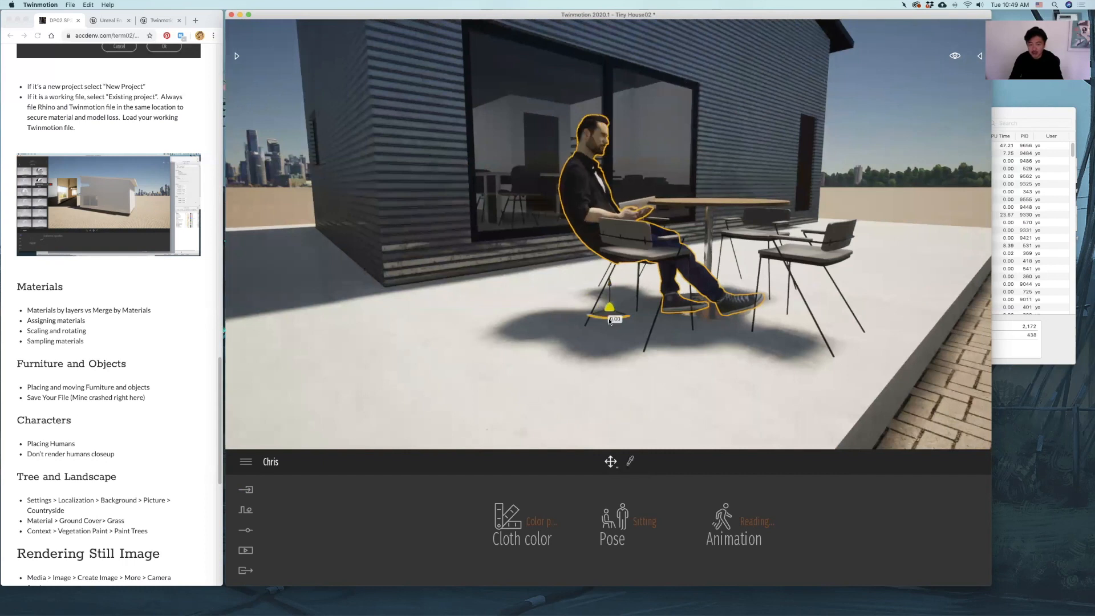
left_click_drag(621, 321, 646, 311)
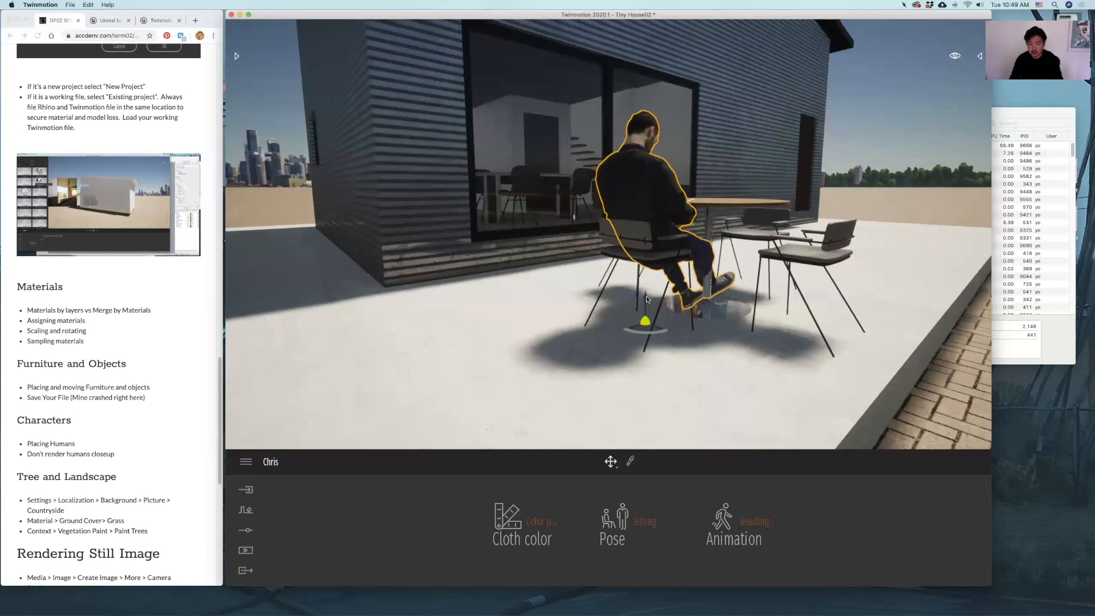
left_click(646, 293)
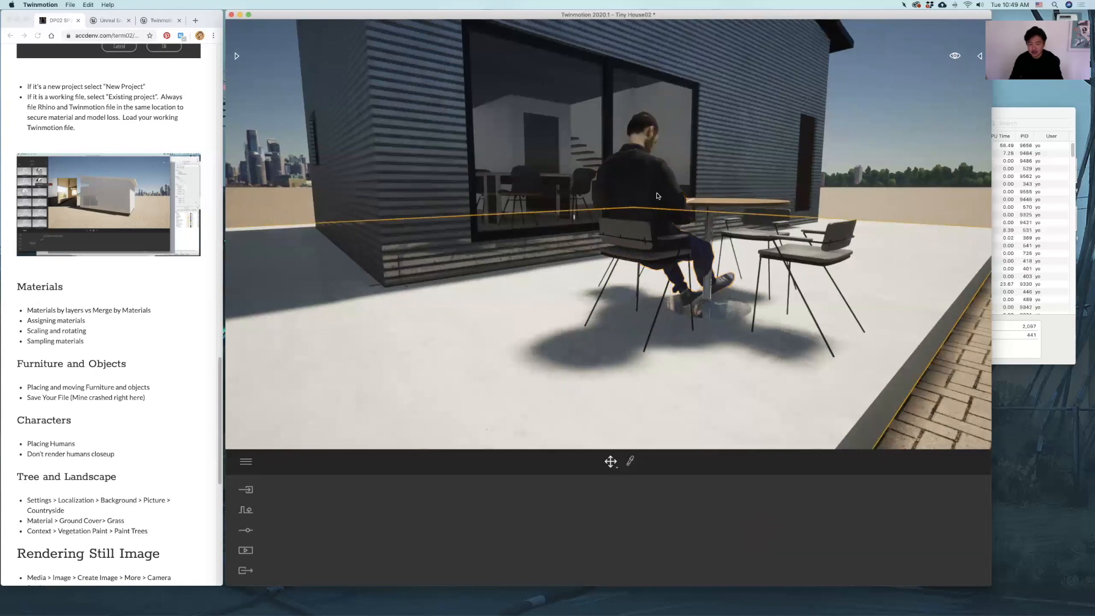
left_click(647, 292)
left_click_drag(646, 287, 647, 279)
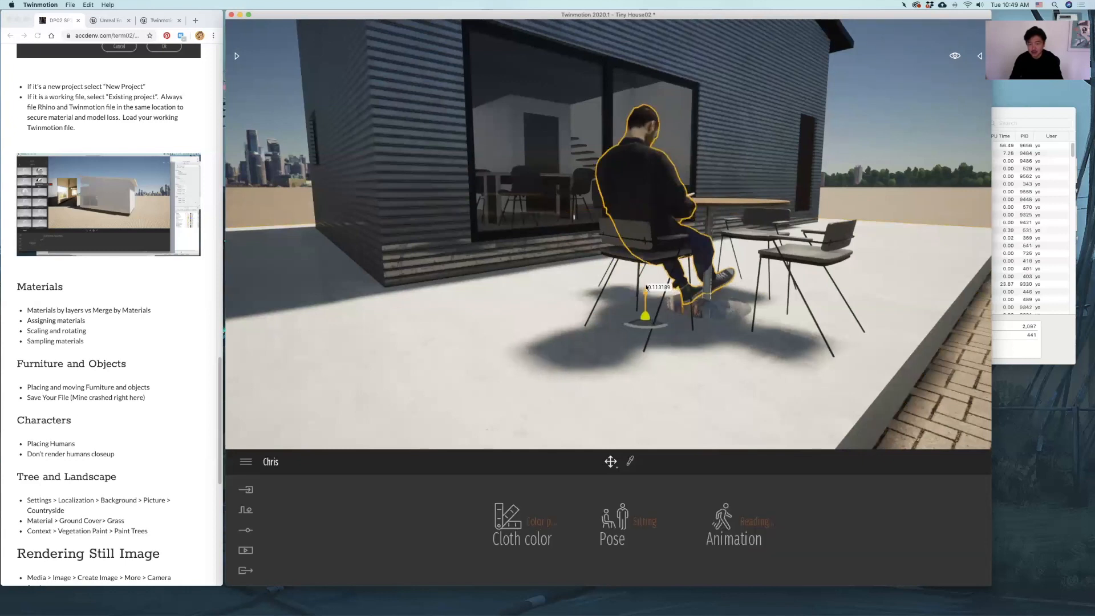
Place the animated human Emilie inside the house, standing beside the white dining table
right_click_drag(646, 279, 605, 257)
key("d")
key("s")
key("s")
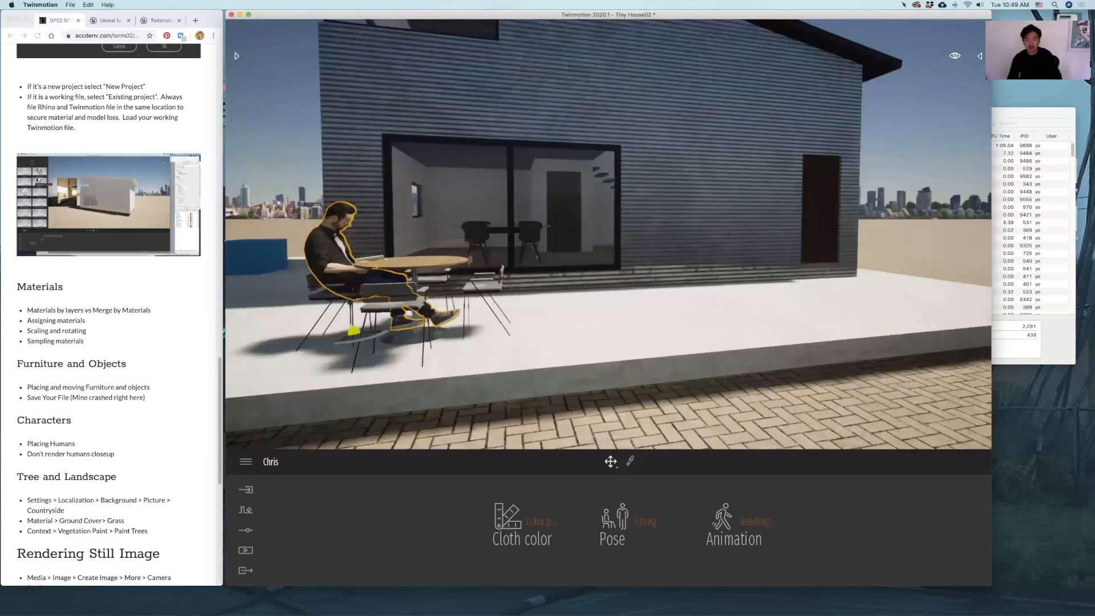
key("w")
key("w")
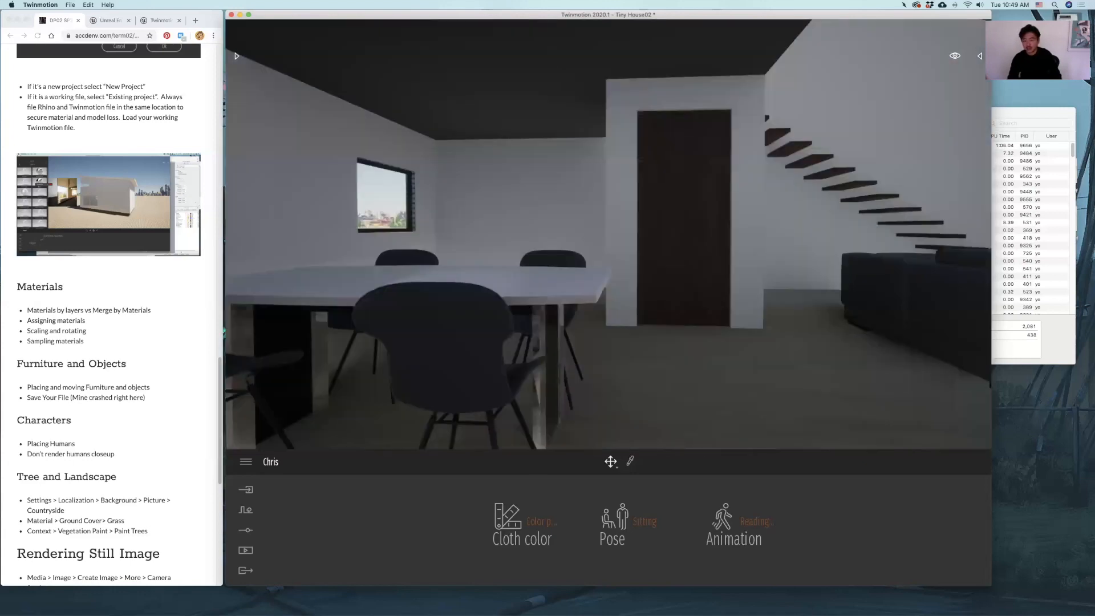
key("d")
key("d")
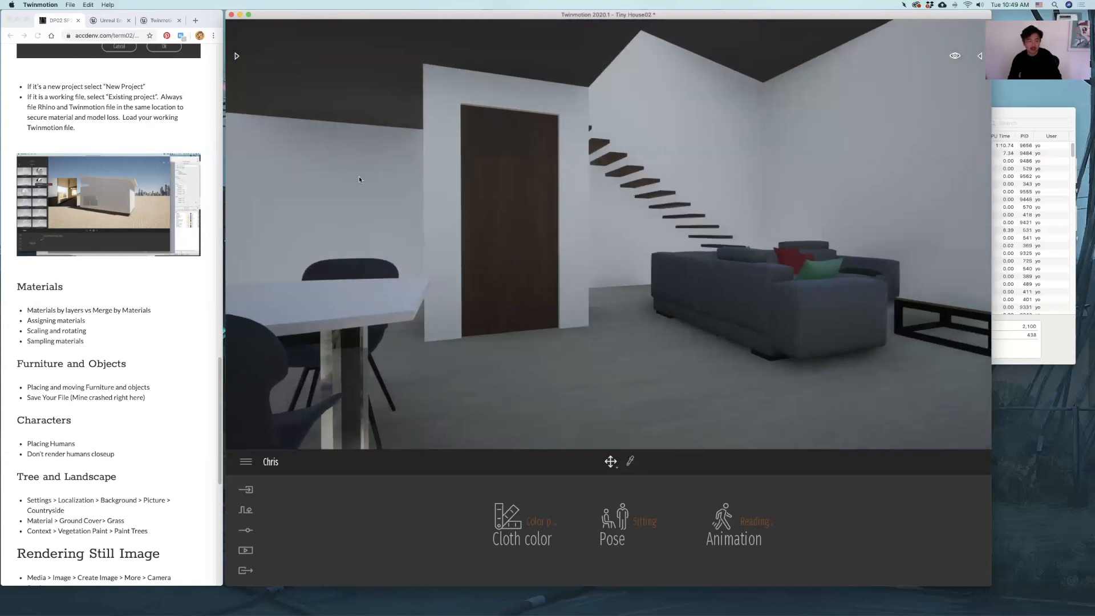
left_click(236, 56)
mouse_move(261, 232)
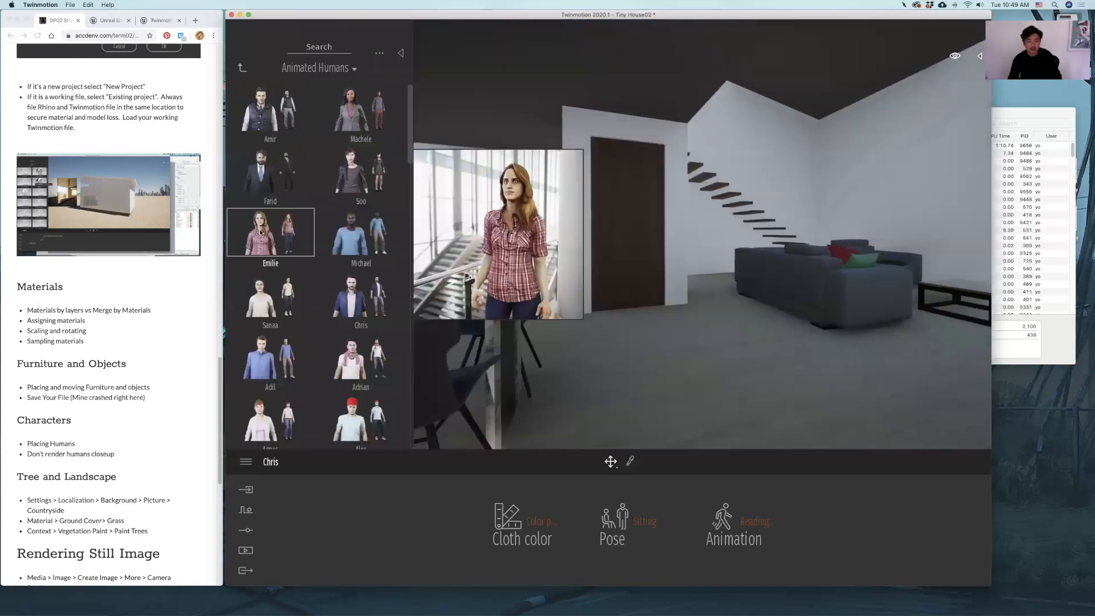
left_click_drag(511, 266, 659, 316)
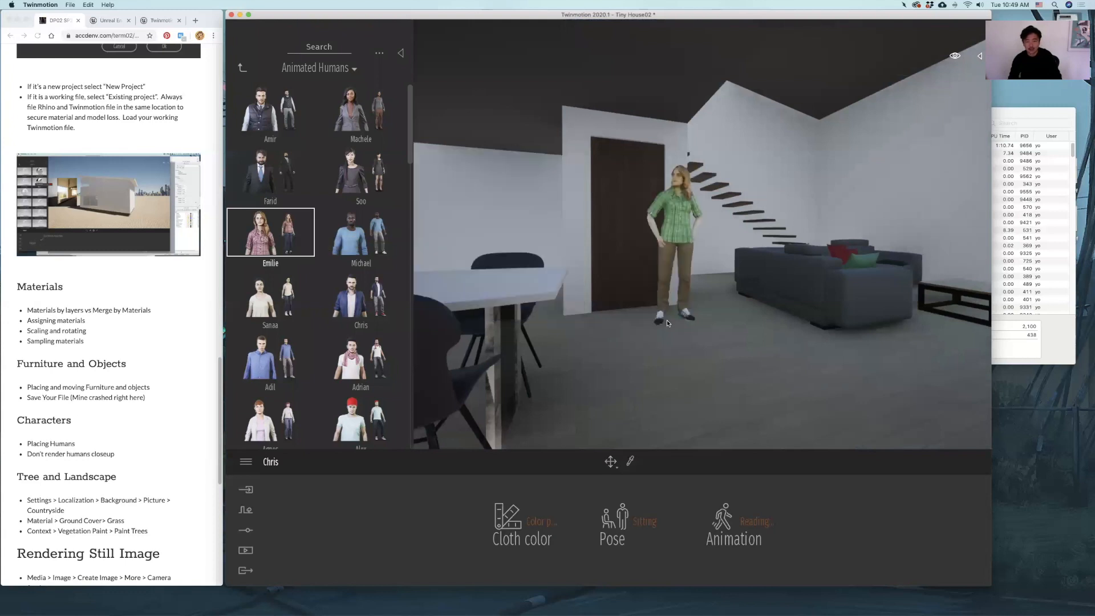
mouse_move(676, 374)
left_mouse_down()
mouse_move(726, 377)
mouse_move(692, 376)
left_mouse_up()
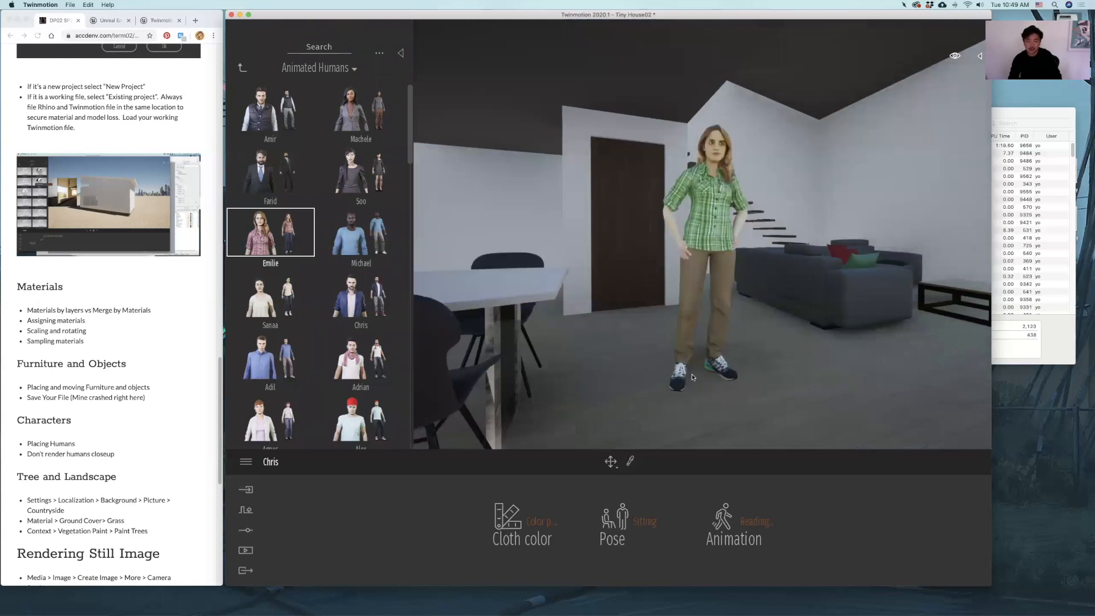
left_click_drag(438, 268, 465, 326)
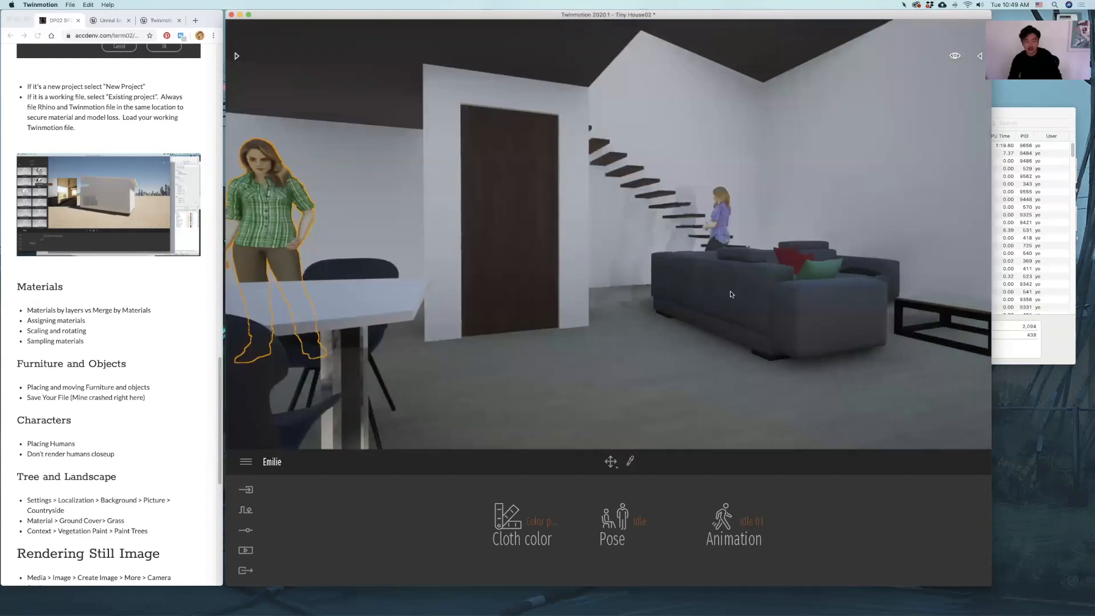
Place a second animated Emilie in the living area, standing between the sectional sofa and the coffee table
key("f")
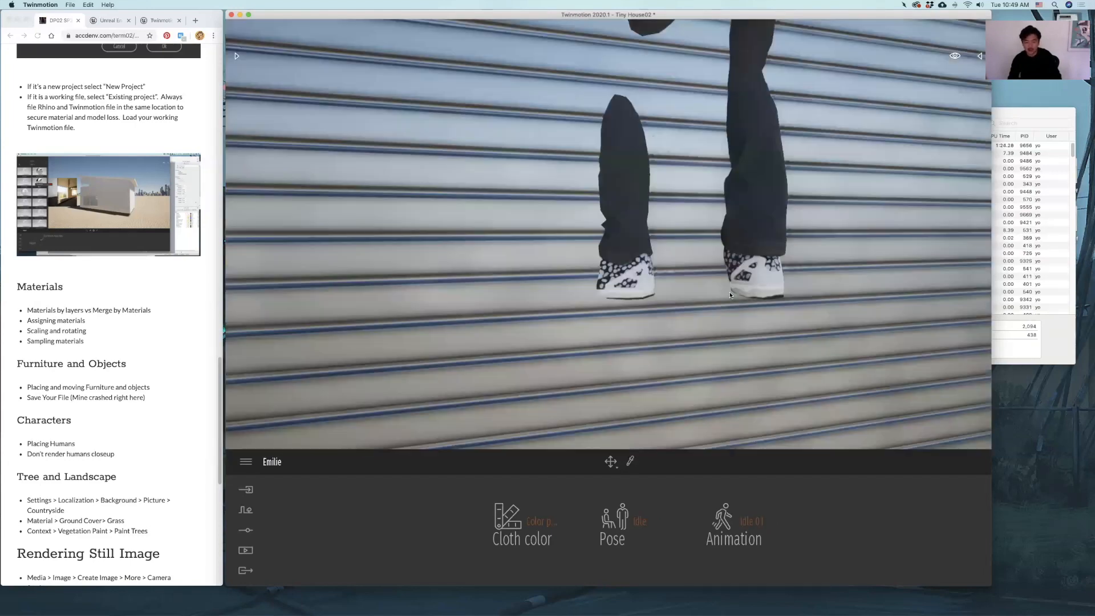
scroll(730, 295, "down", 5)
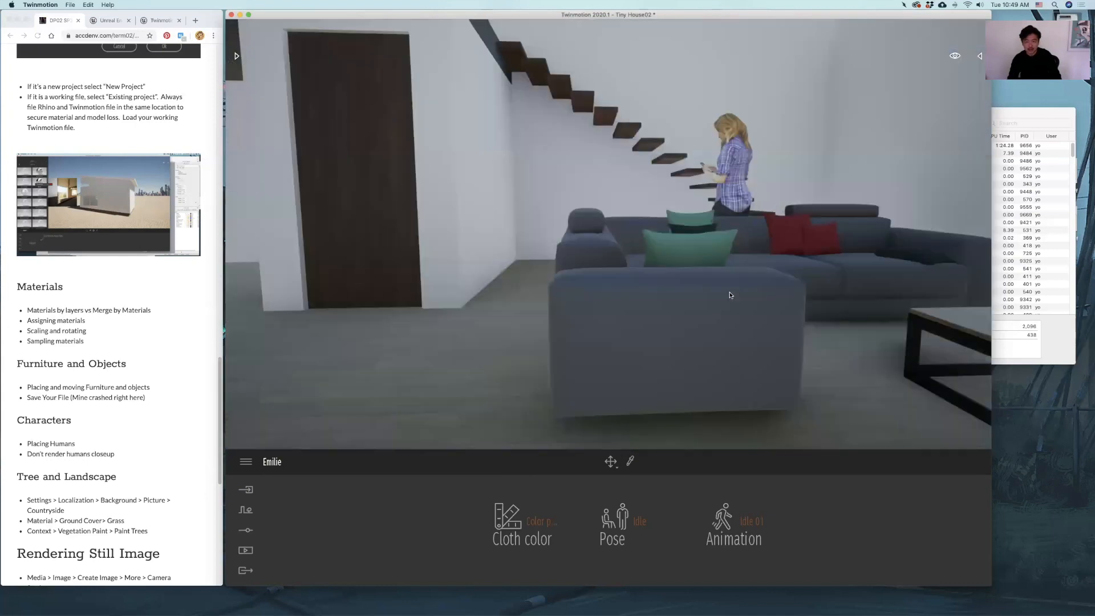
key("d")
key("a")
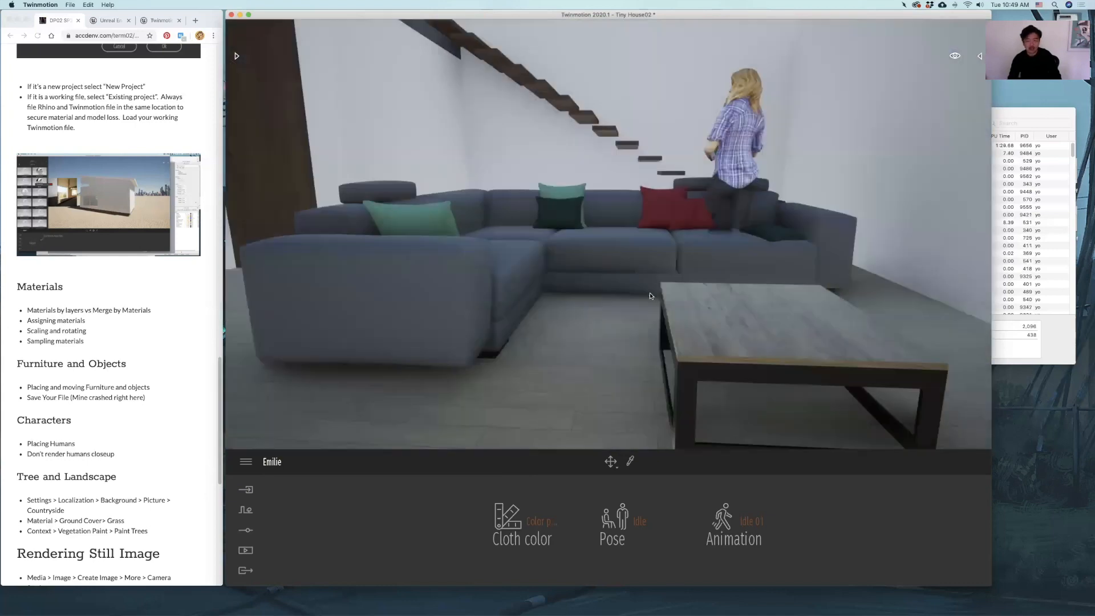
left_click(622, 329)
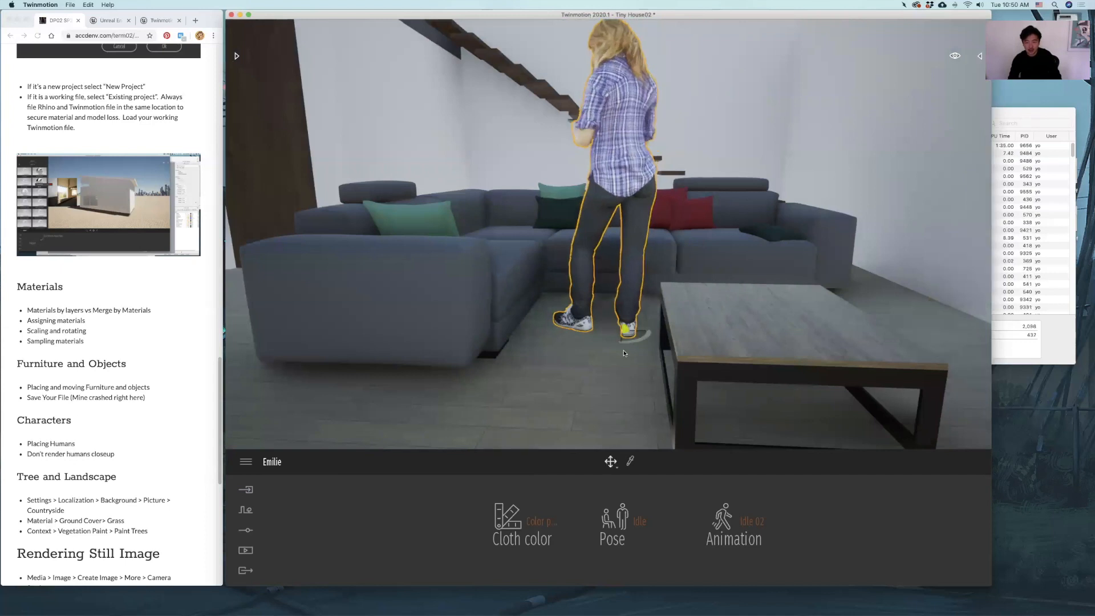
Change the second Emilie's pose to Sitting, turn her to face the room and move her onto the sofa seat
left_click(641, 516)
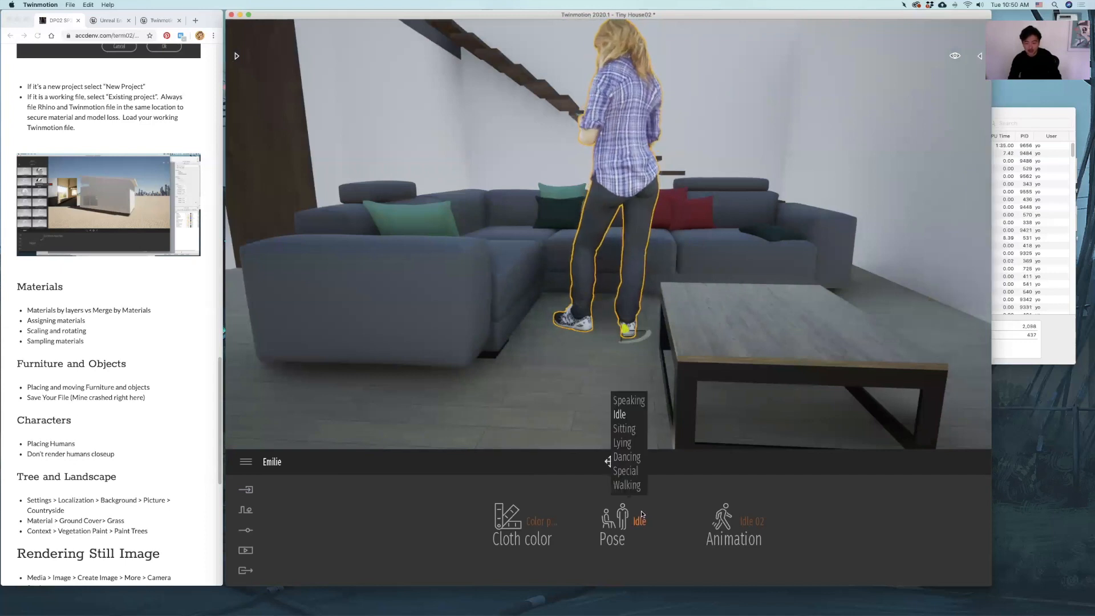
left_click(628, 430)
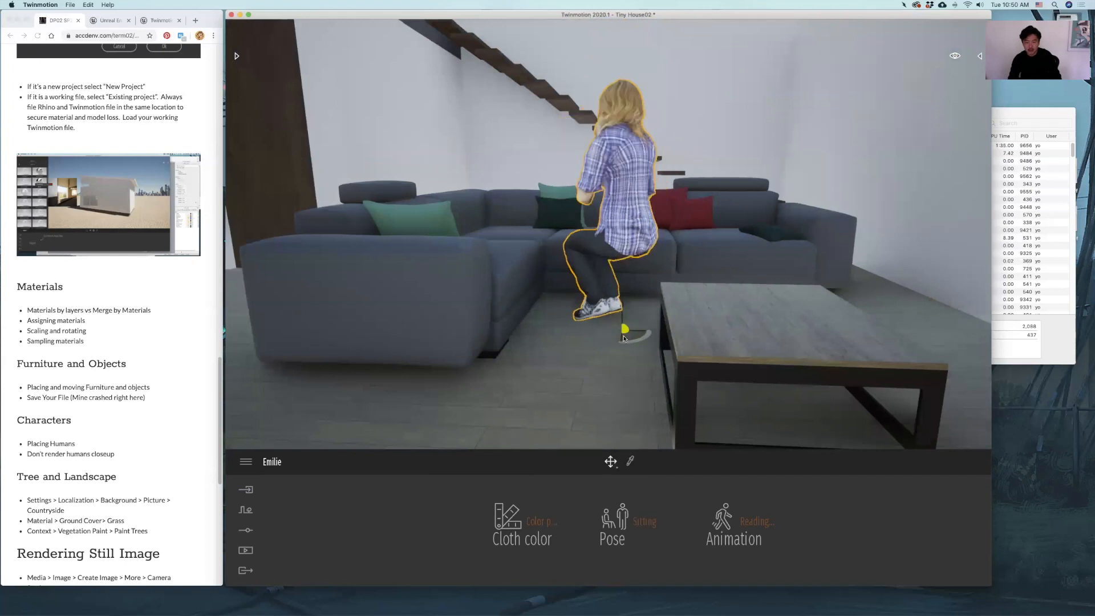
left_click_drag(636, 337, 608, 294)
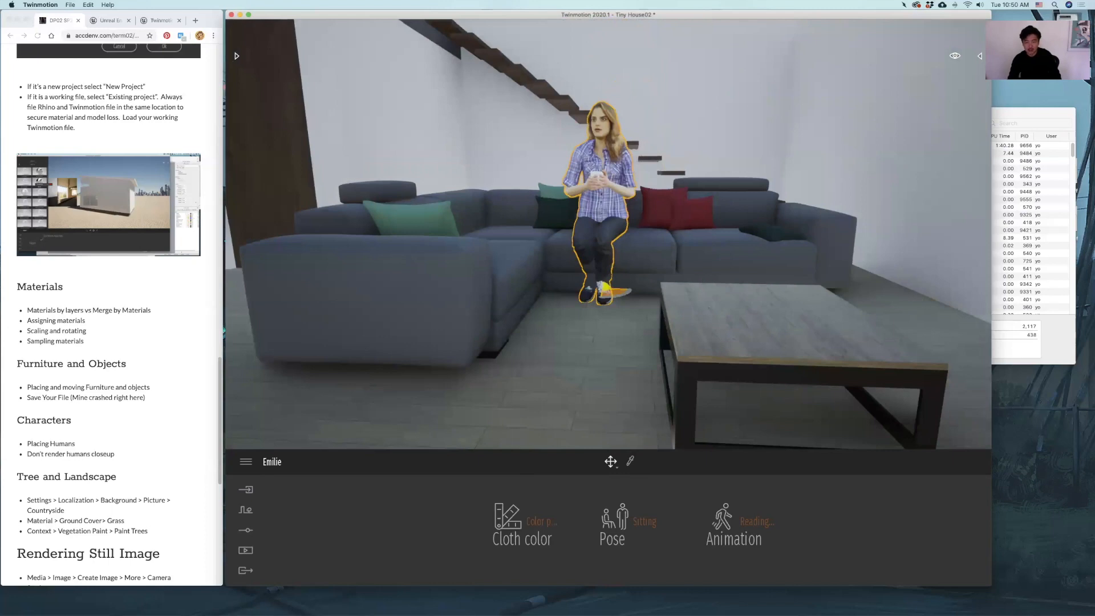
key("w")
middle_click_drag(628, 319, 547, 240, "shift")
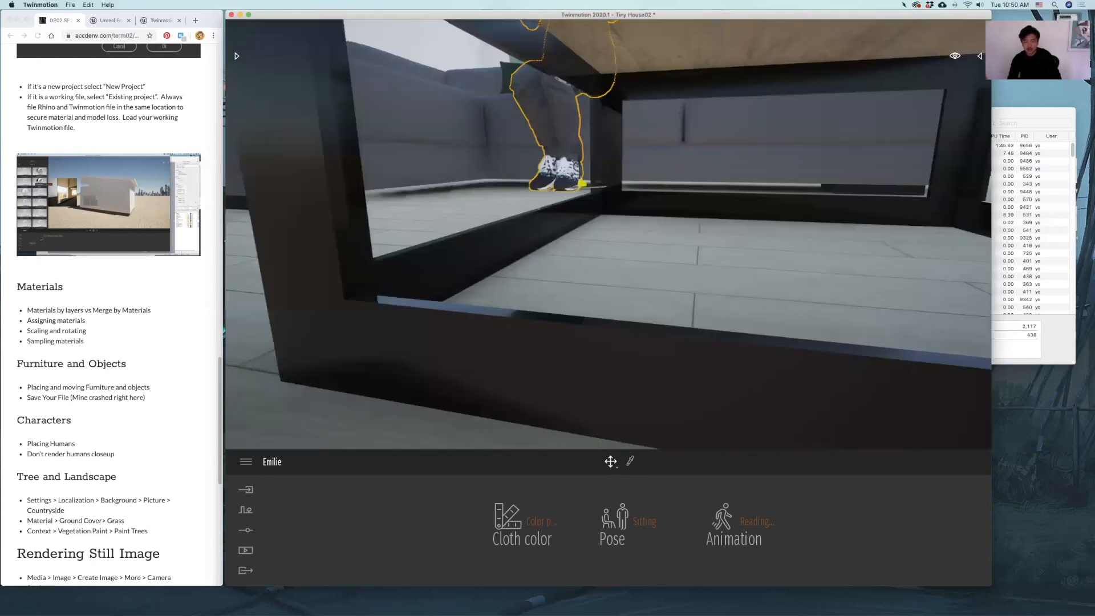
key("q")
key("e")
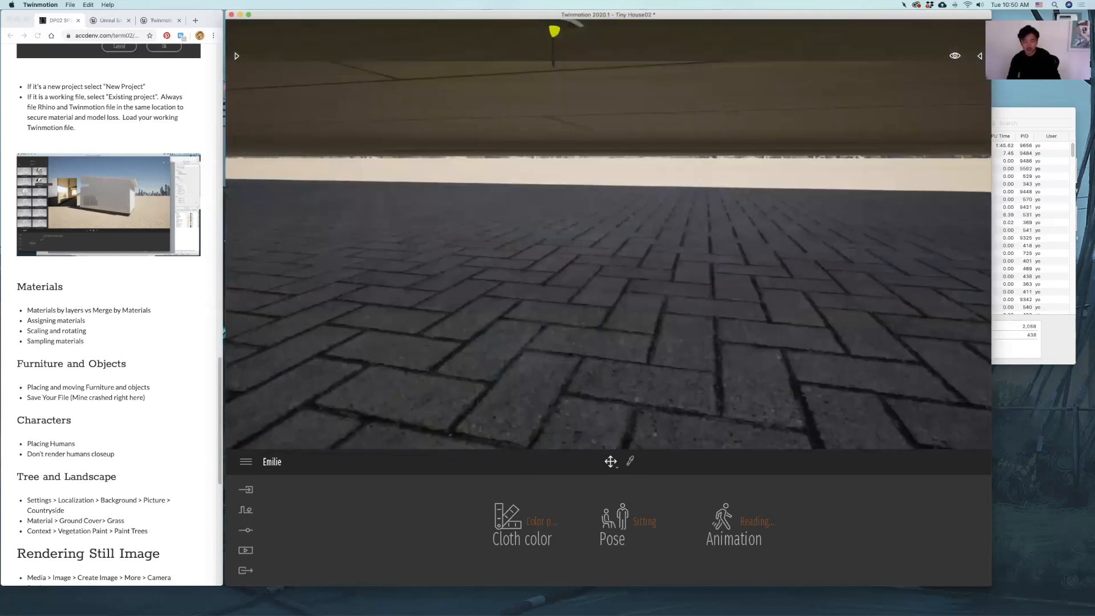
key("e")
key("e")
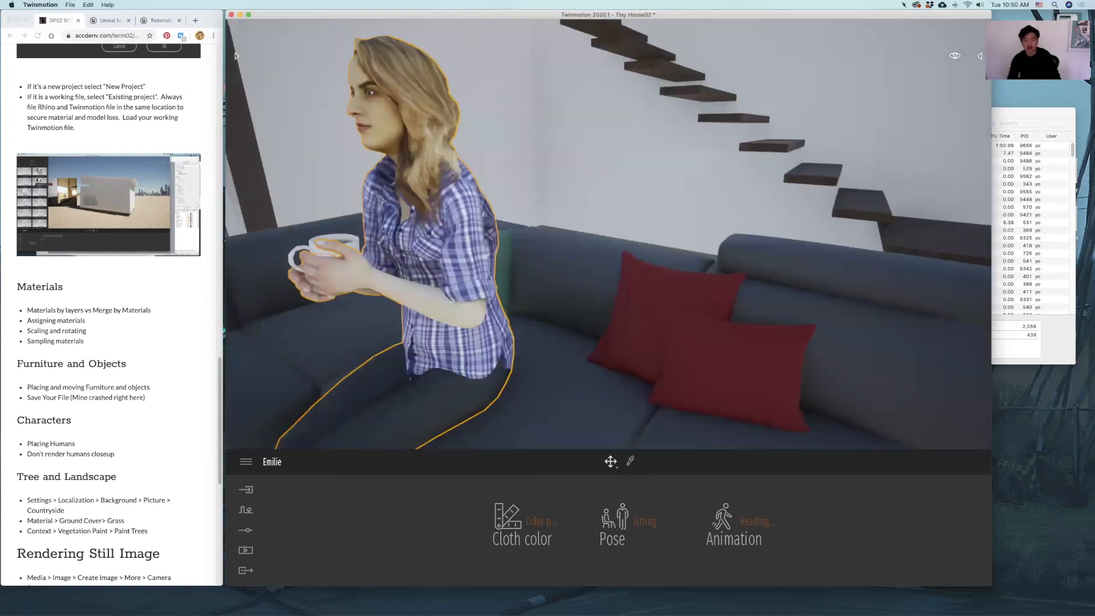
Place the animated human Sanaa on the loft floor beside the bed and turn her toward the loft's open edge
key("w")
key("e")
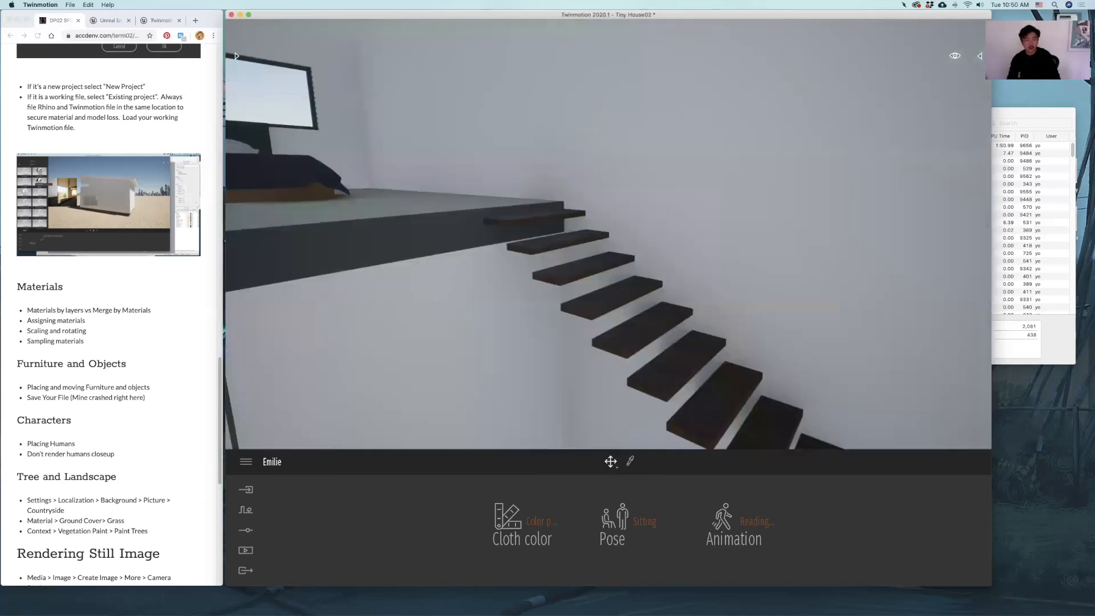
key("s")
key("e")
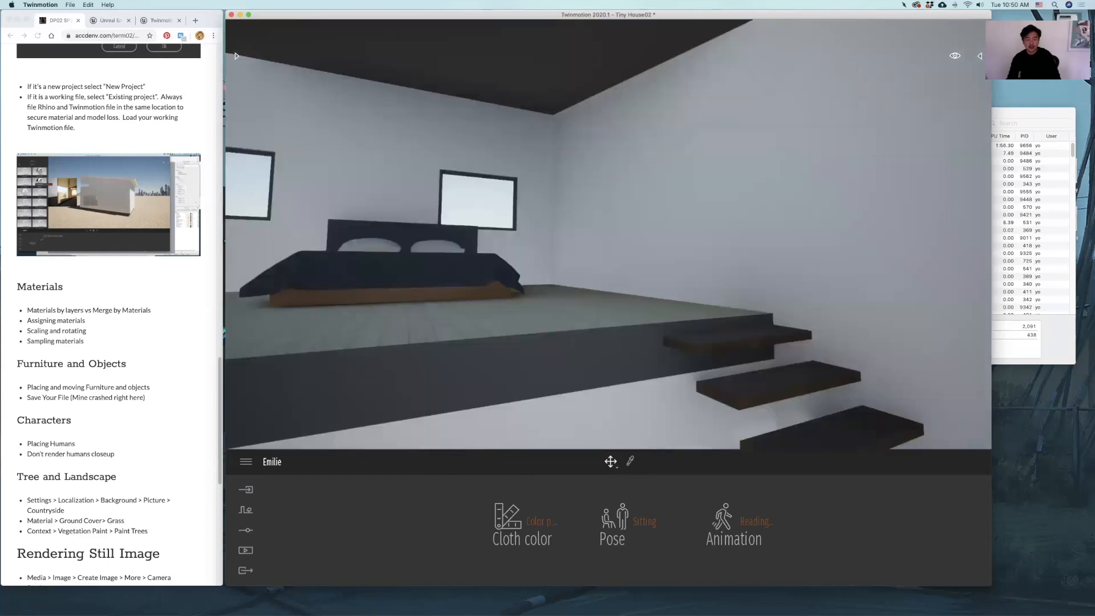
key("e")
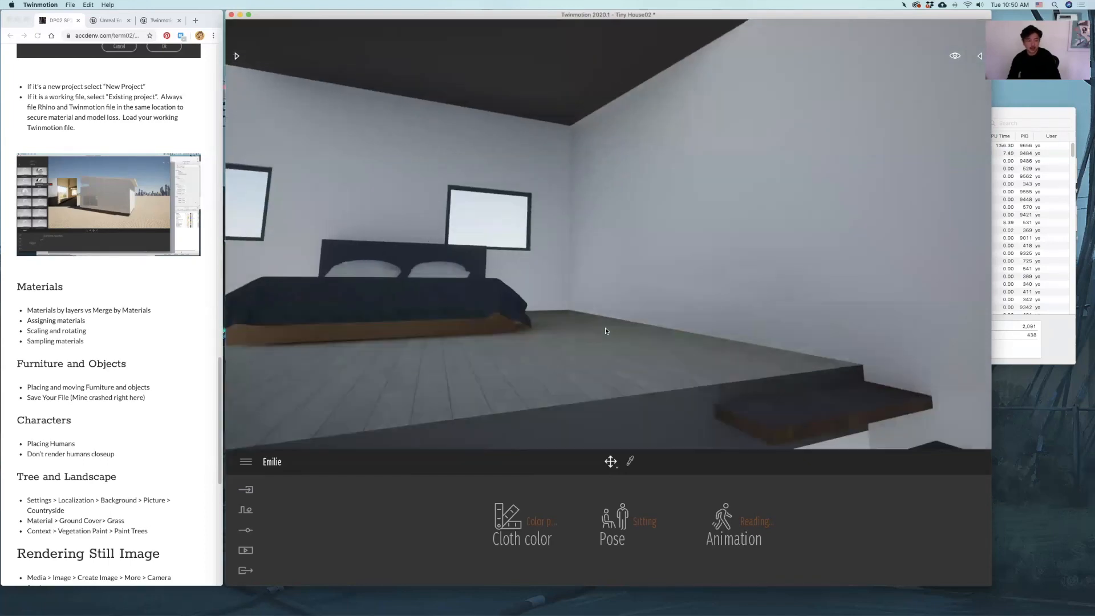
left_click(237, 56)
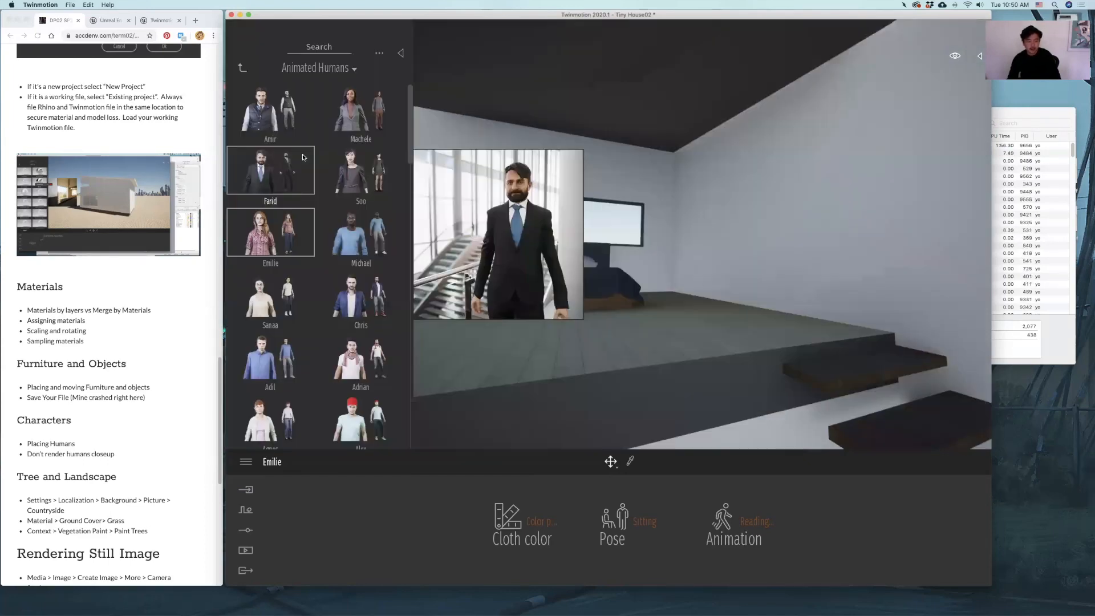
left_click_drag(687, 319, 698, 318)
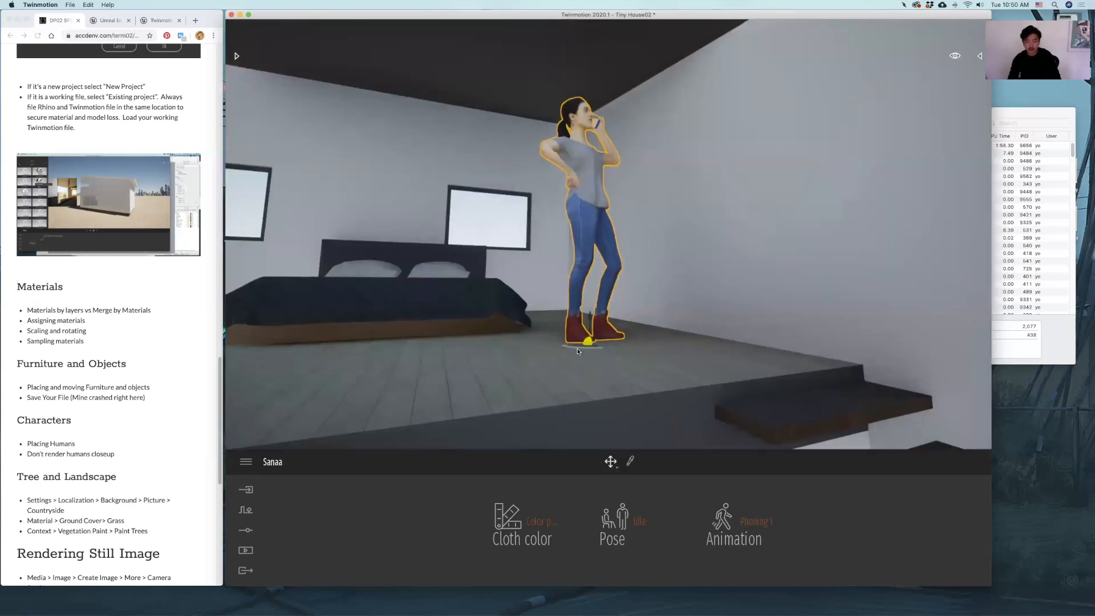
left_click_drag(578, 349, 532, 345)
Deselect Sanaa and review the house from outside, looking at the facade with the sliding glass doors and side door
right_click_drag(599, 281, 569, 289)
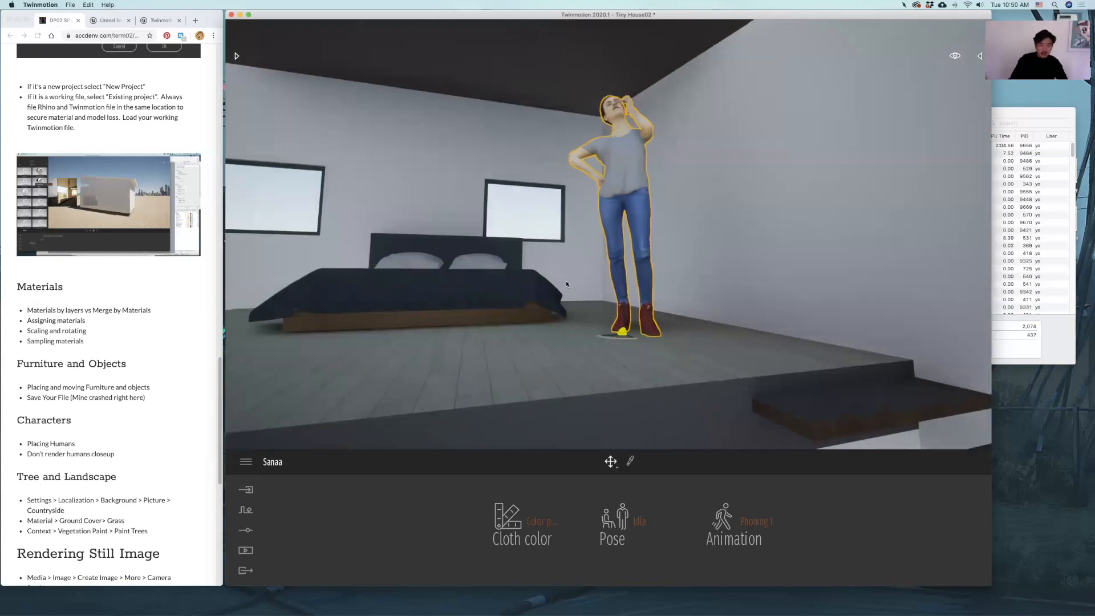
right_click_drag(569, 289, 523, 318)
key("s")
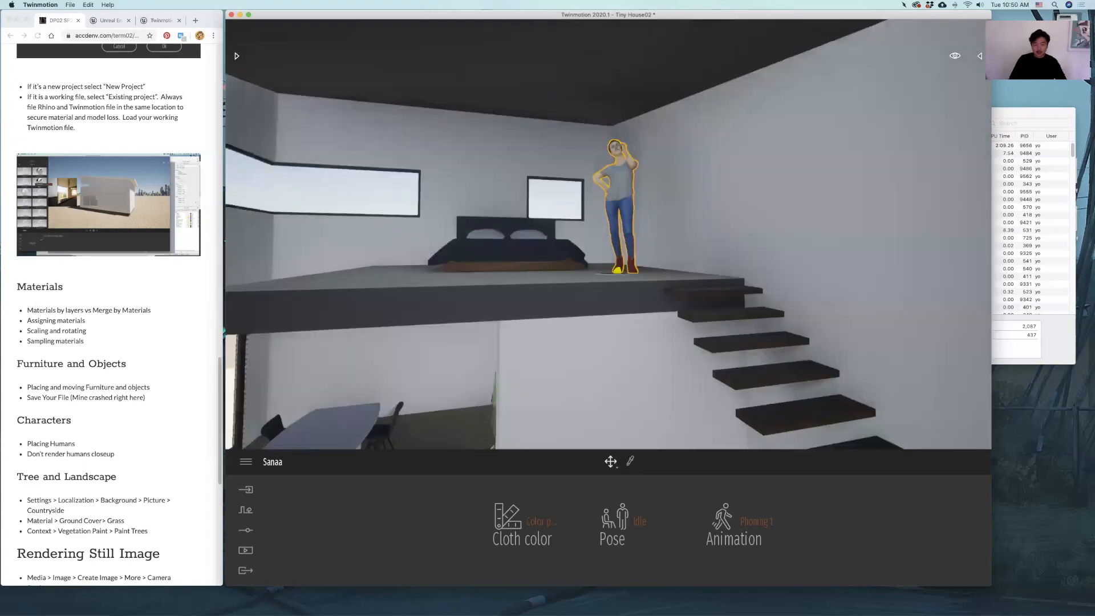
key("s")
key("s")
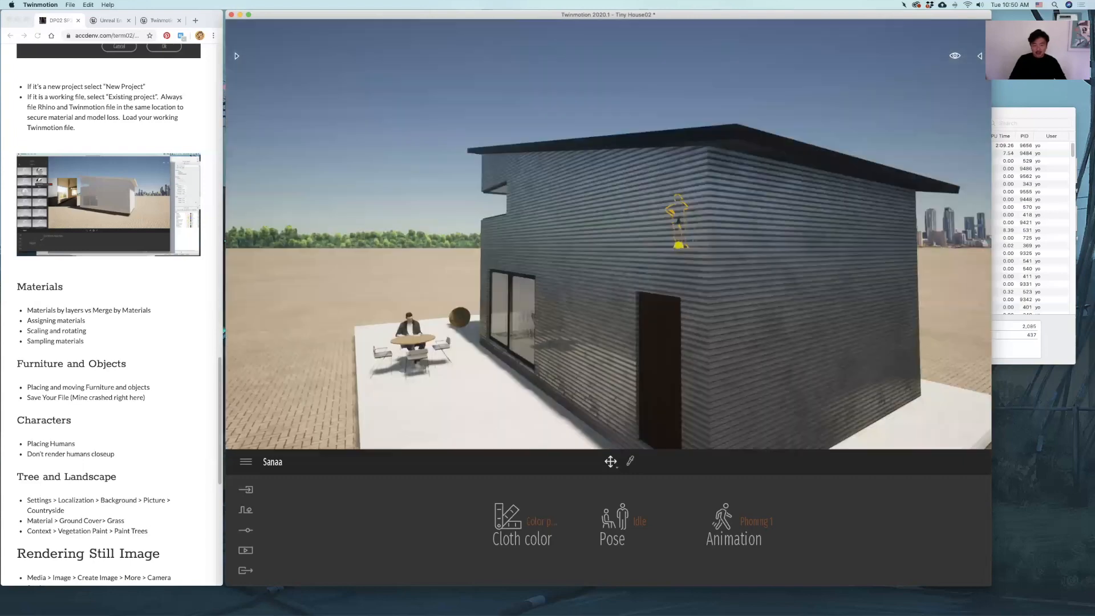
right_click_drag(385, 169, 495, 243)
left_click(495, 243)
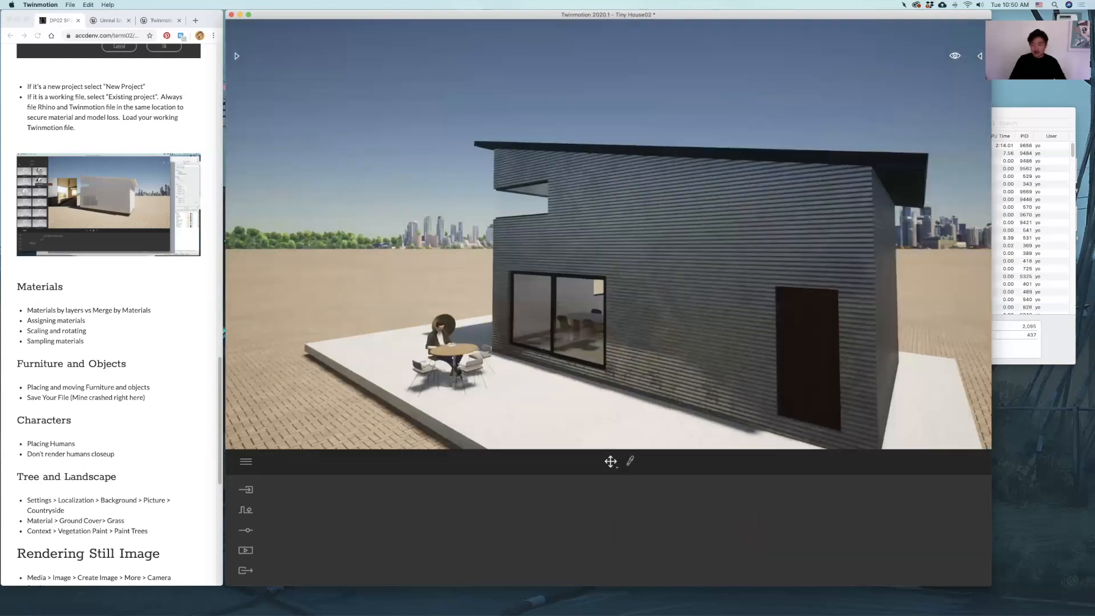
key("s")
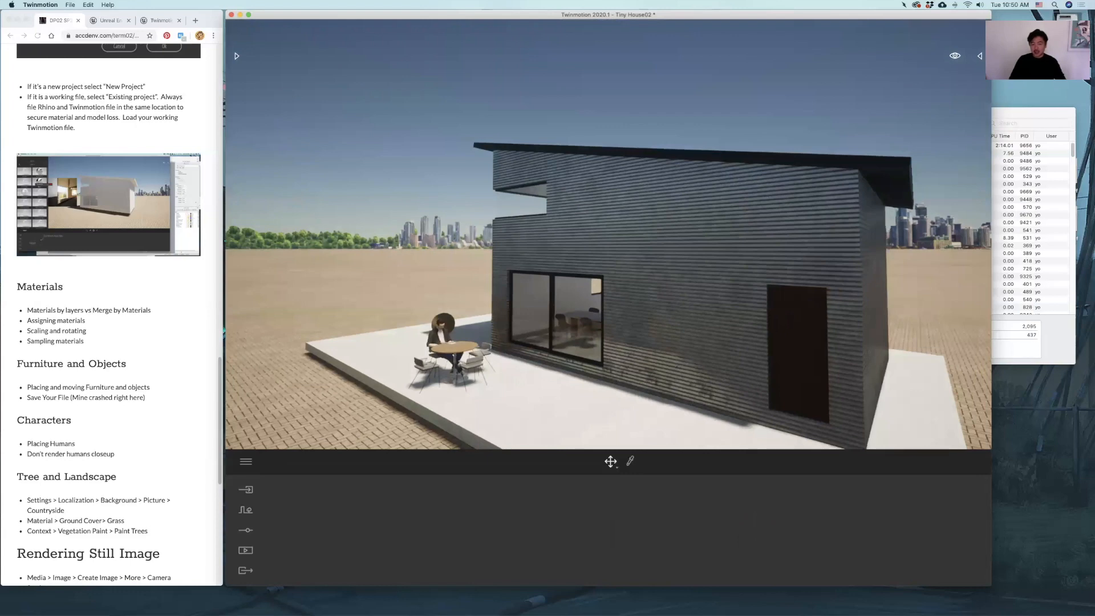
key("s")
key("q")
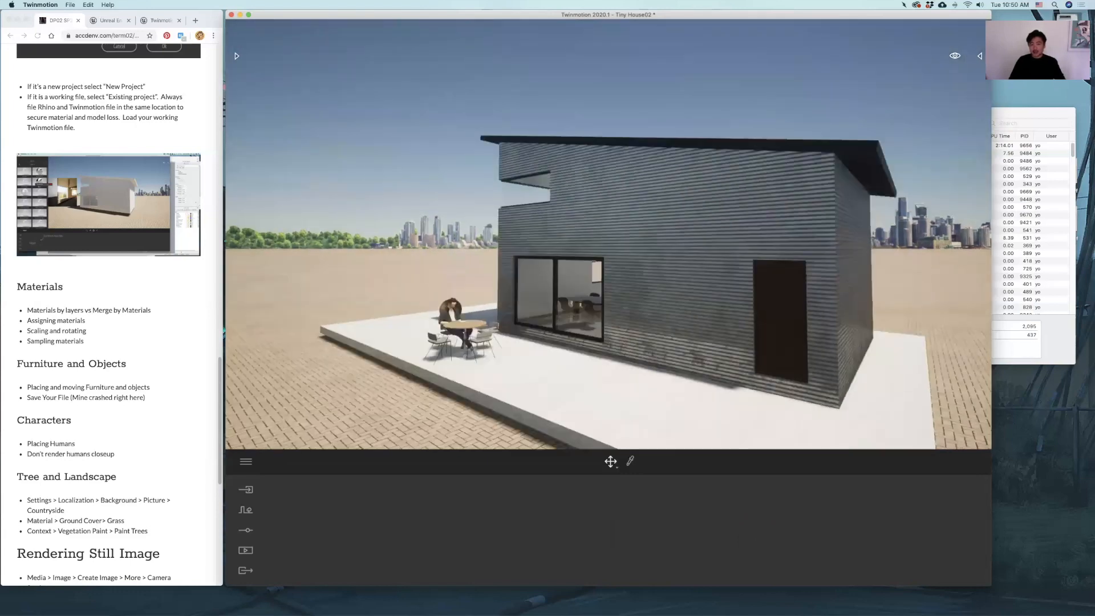
key("q")
mouse_move(609, 234)
right_mouse_down()
mouse_move(603, 221)
mouse_move(609, 241)
mouse_move(624, 232)
right_mouse_up()
key("q")
key("w")
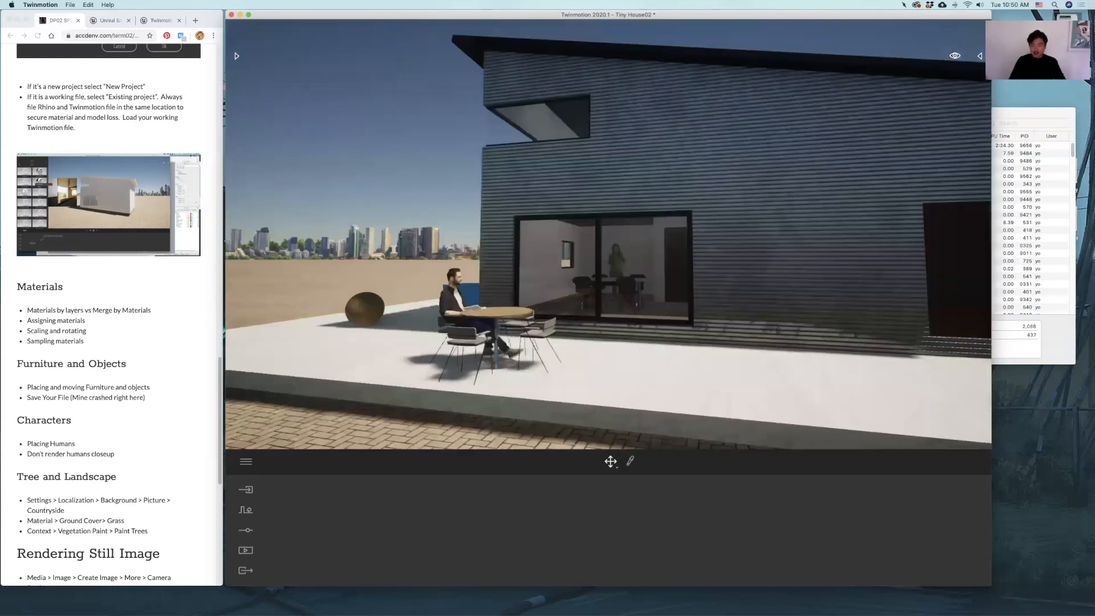
Examine up close the seated man at the terrace table and the characters behind the sliding glass doors
right_click_drag(608, 235, 707, 245)
key("a")
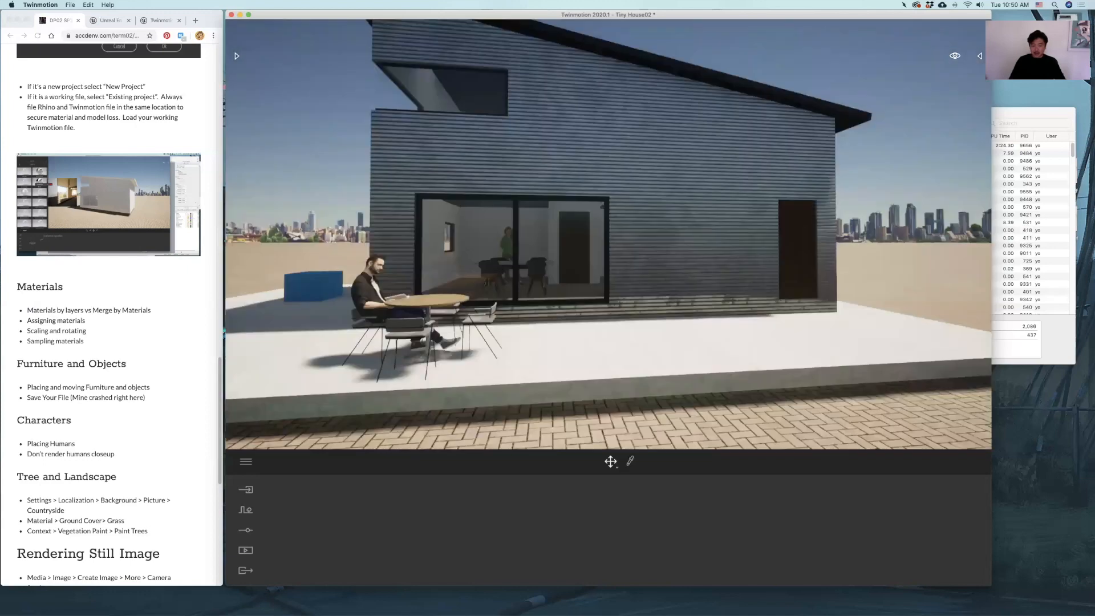
right_click_drag(609, 235, 708, 223)
key("a")
key("w")
right_click_drag(609, 235, 584, 242)
key("w")
key("q")
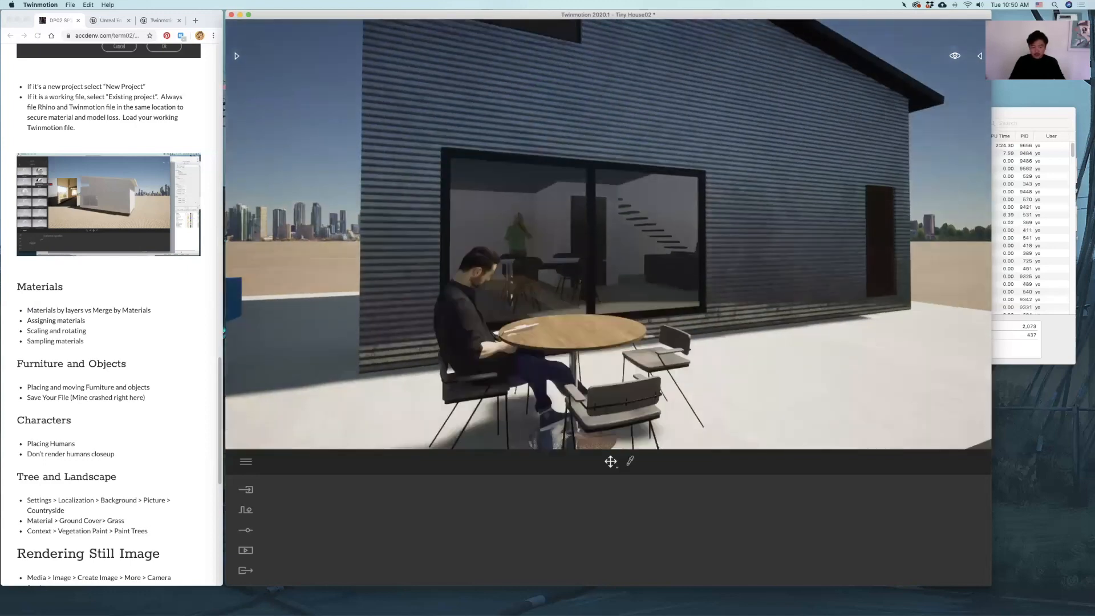
key("w")
key("a")
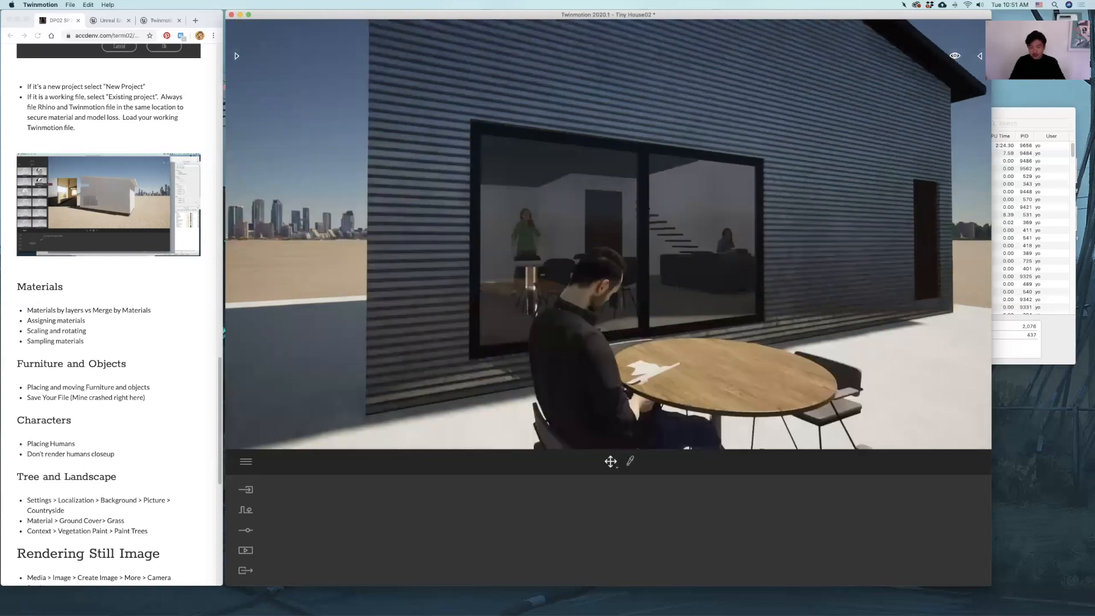
key("d")
key("e")
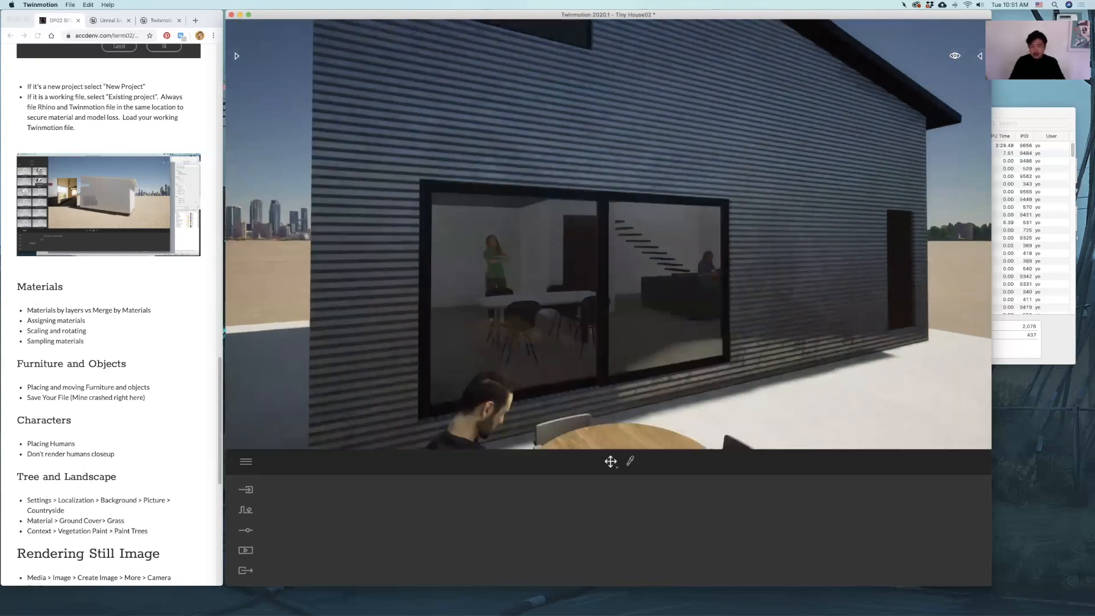
key("q")
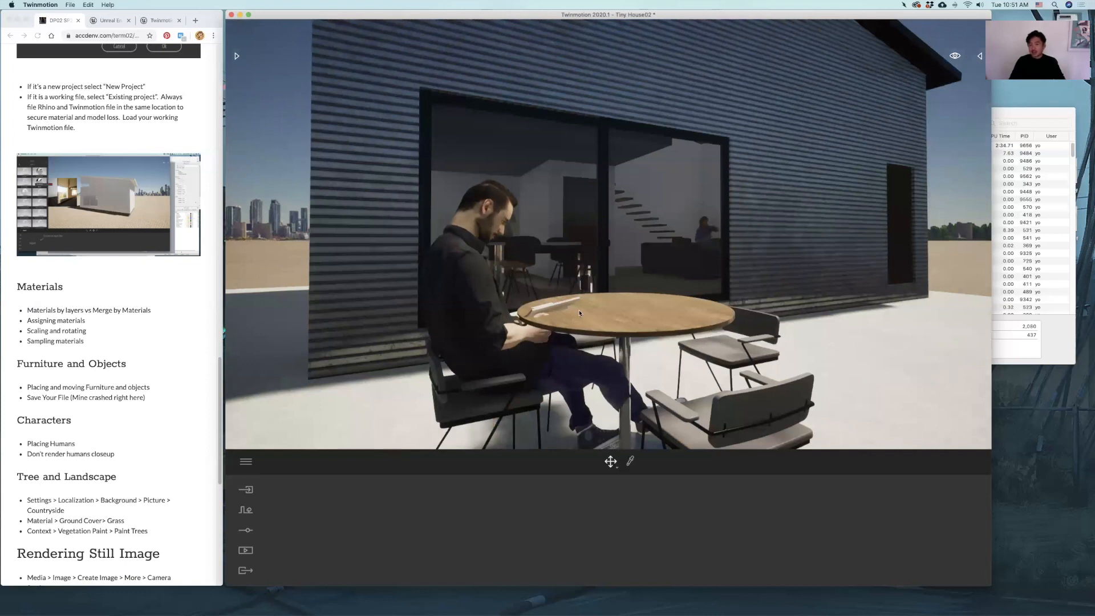
Review the whole house and terrace from the corner with the gold sphere and blue cube, ending with a distant view
mouse_move(622, 314)
right_mouse_down()
mouse_move(647, 297)
mouse_move(622, 301)
right_mouse_up()
key("s")
key("a")
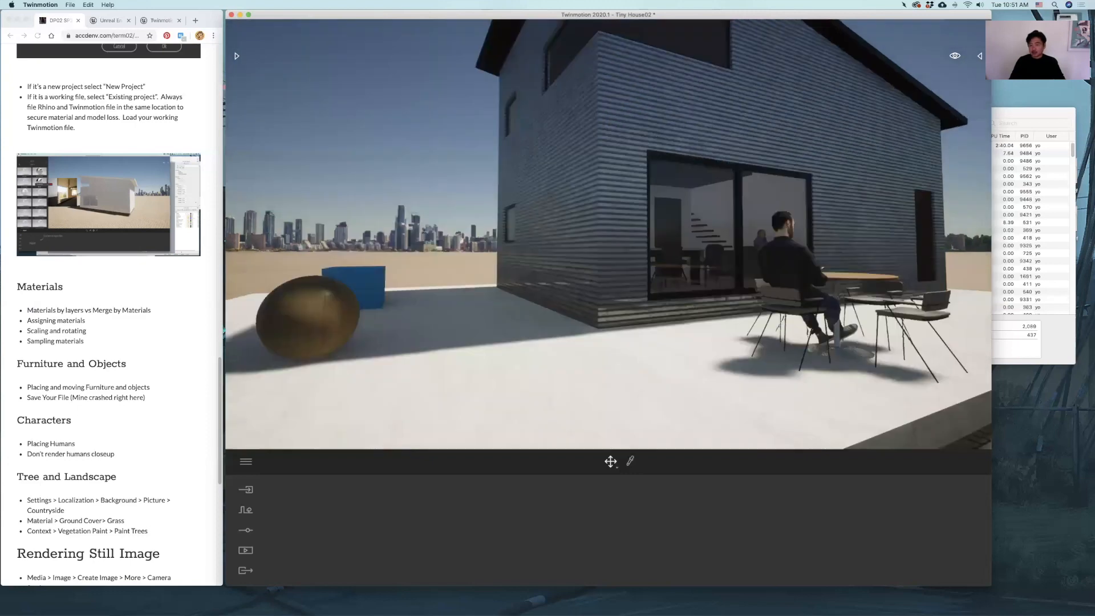
key("s")
key("s")
key("a")
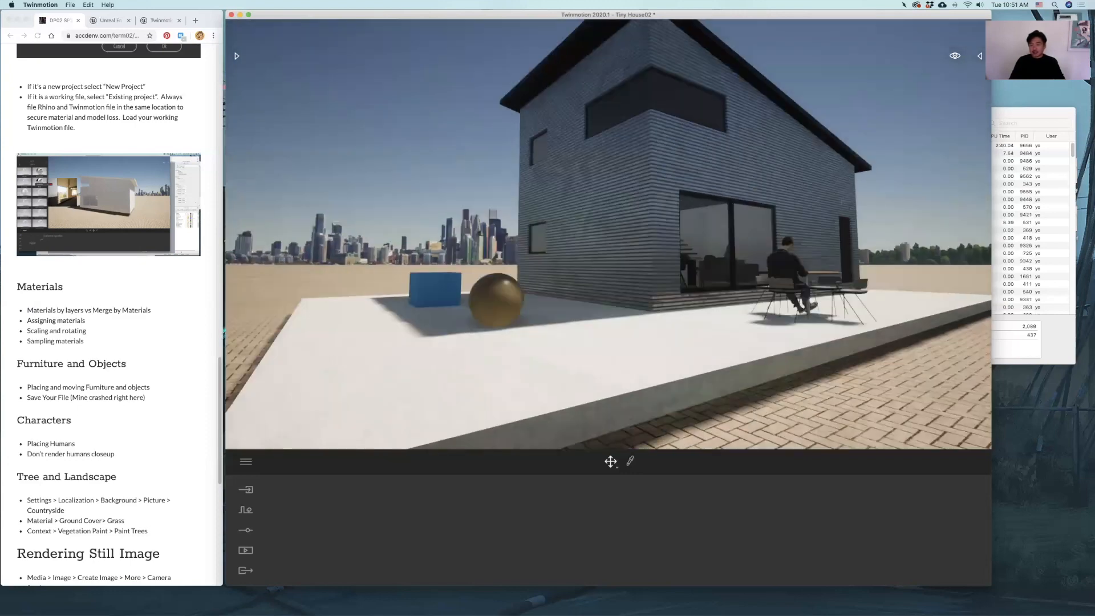
key("e")
key("s")
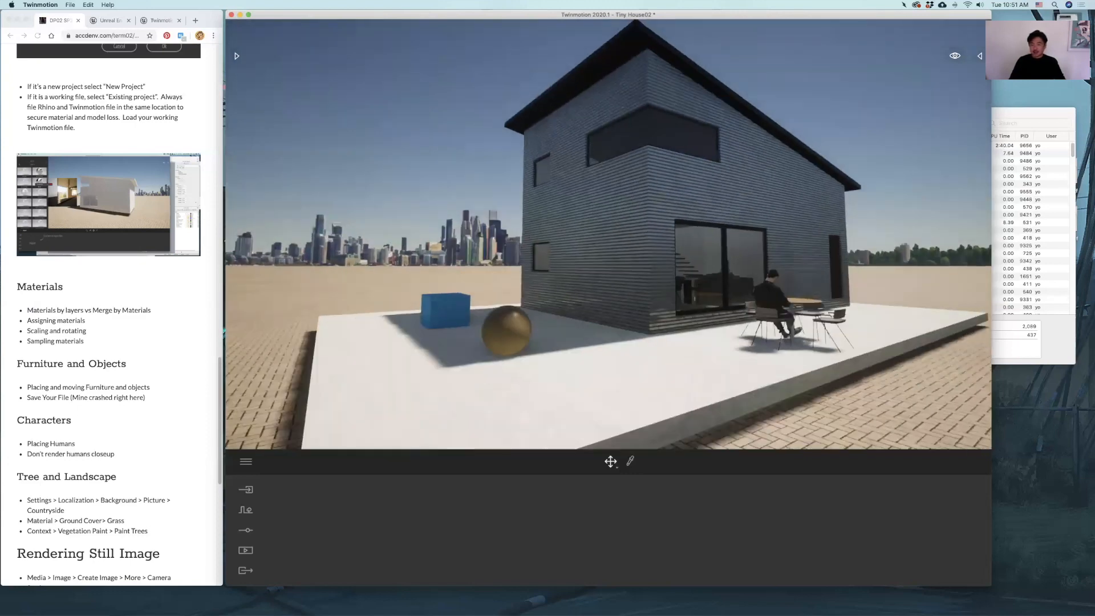
key("a")
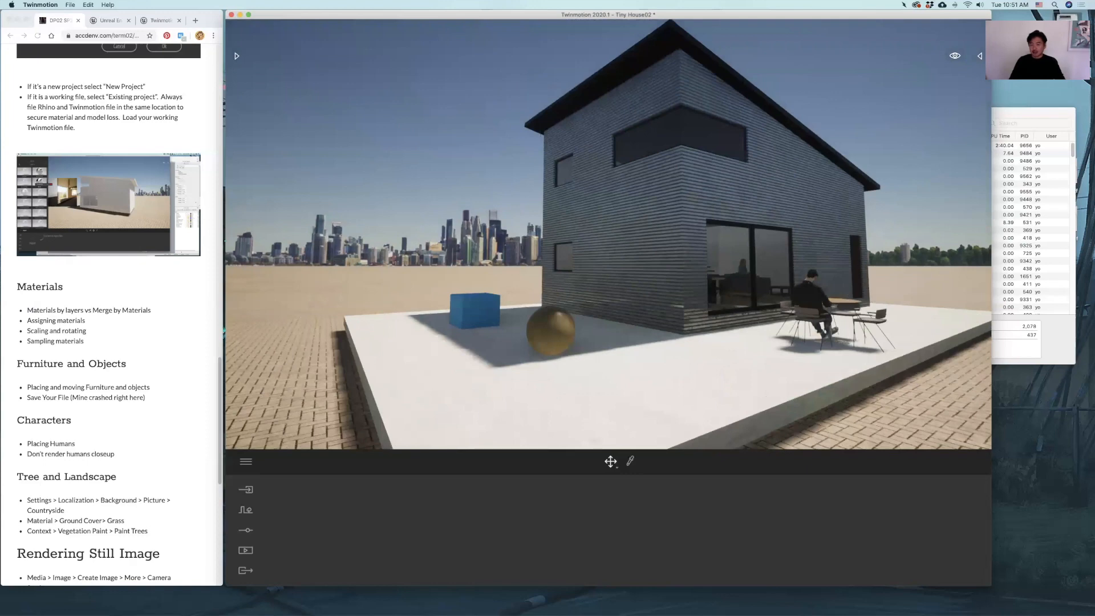
key("w")
key("q")
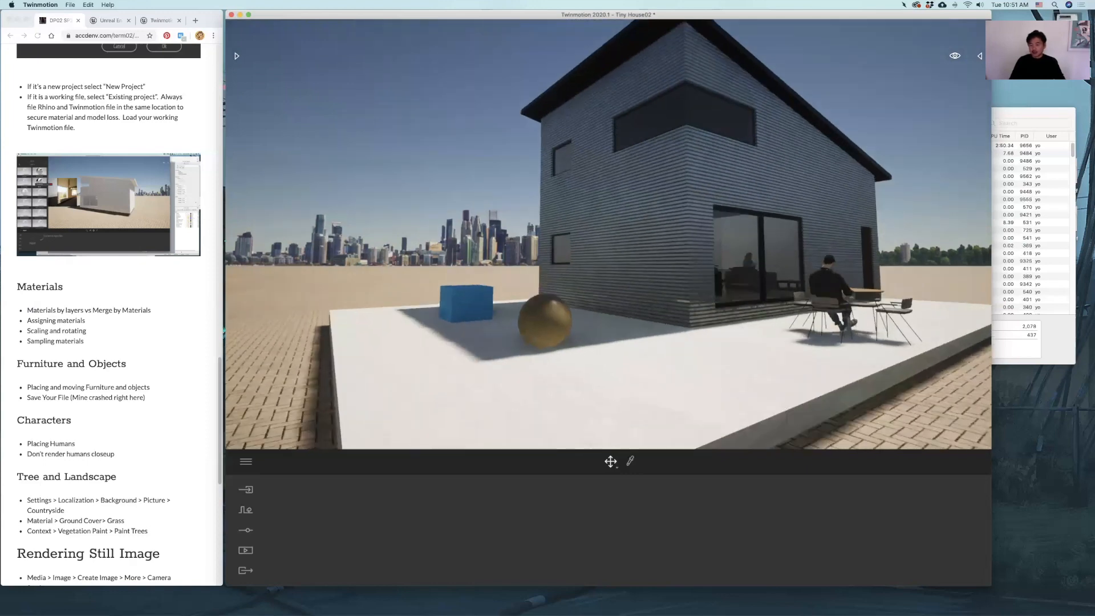
key("e")
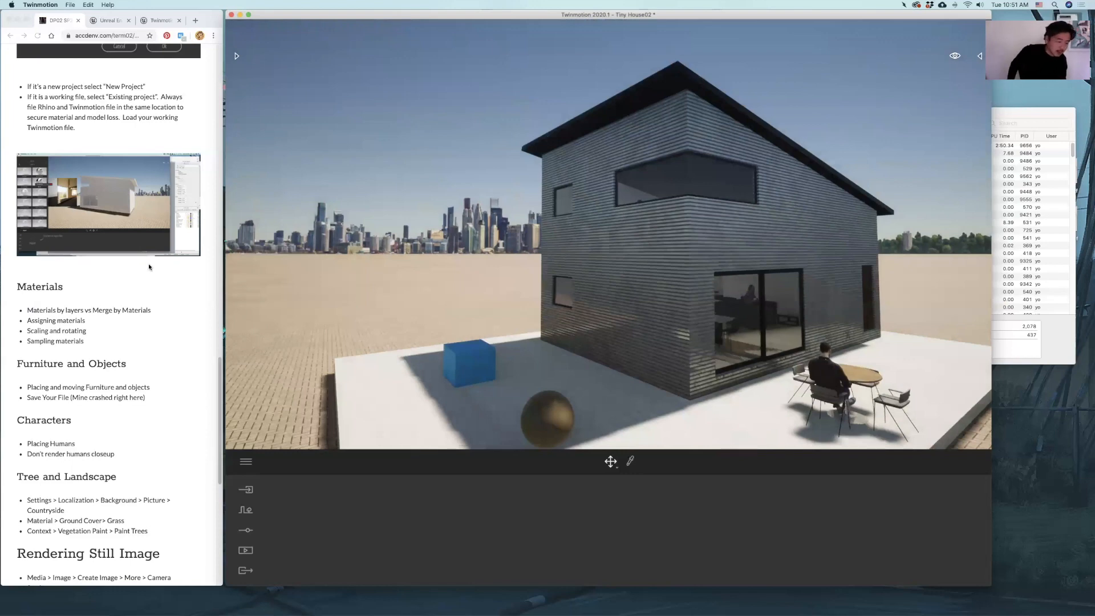
scroll(530, 317, "down", 5)
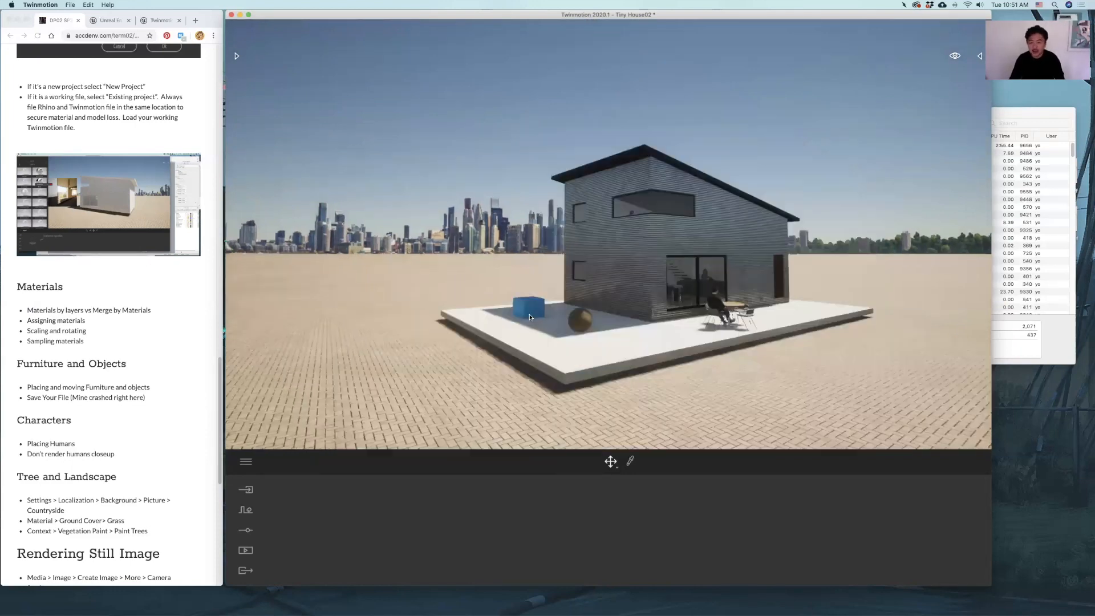
scroll(530, 317, "down", 5)
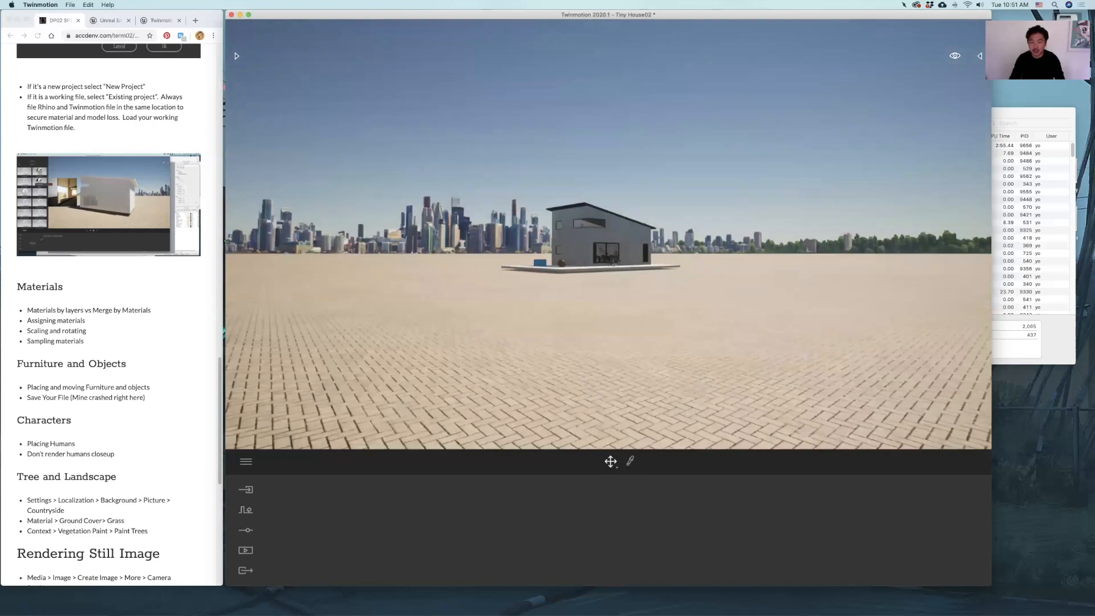
Save the current Tiny House02 scene under its existing file name
scroll(609, 262, "up", 2)
scroll(608, 262, "up", 2)
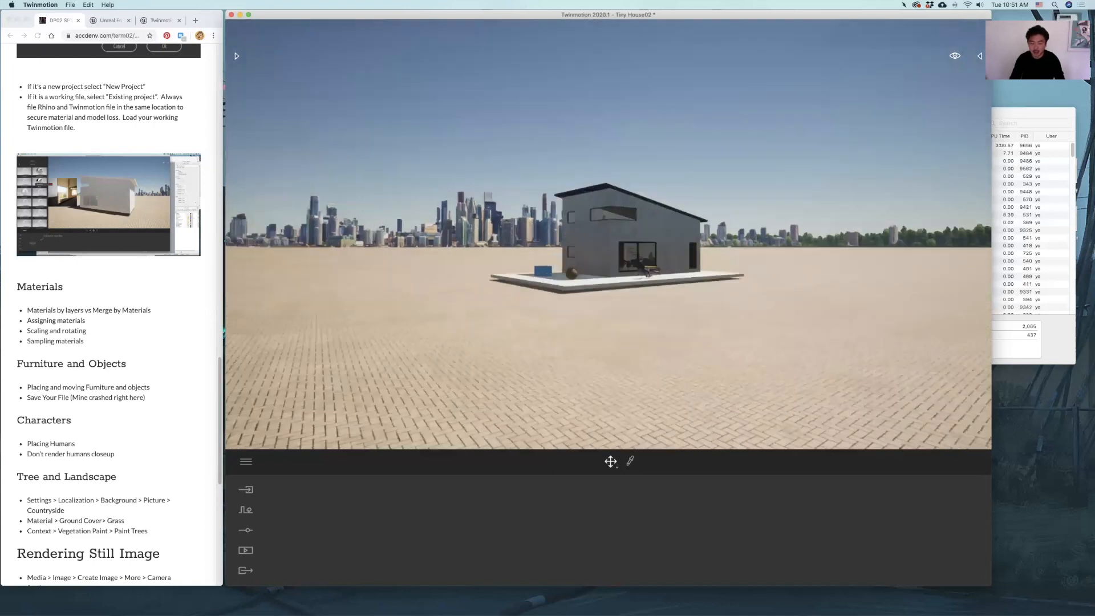
scroll(608, 263, "up", 2)
scroll(608, 262, "up", 2)
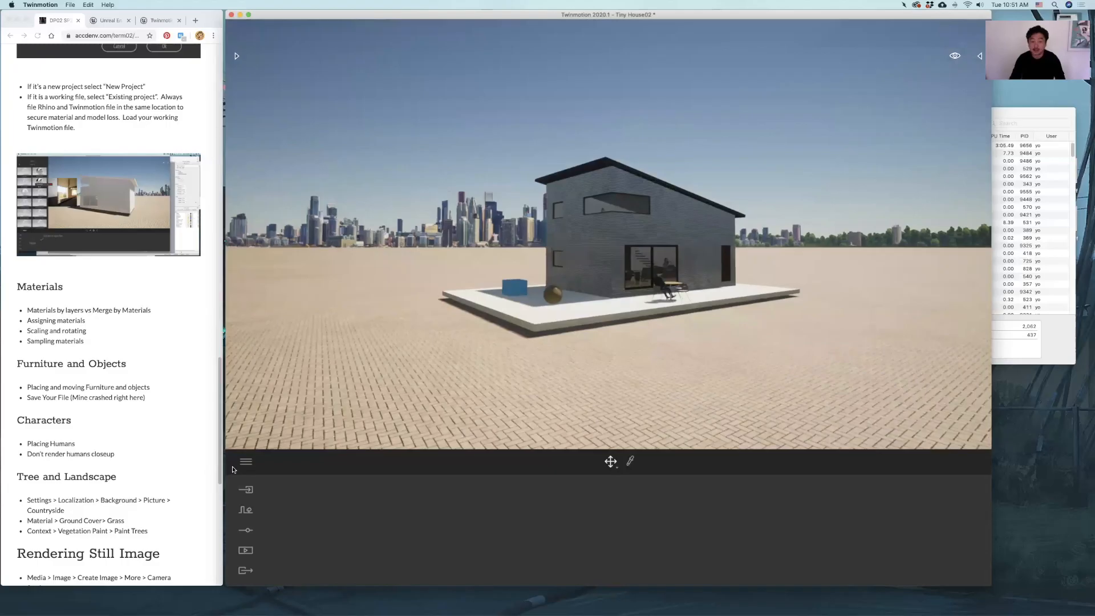
left_click(246, 464)
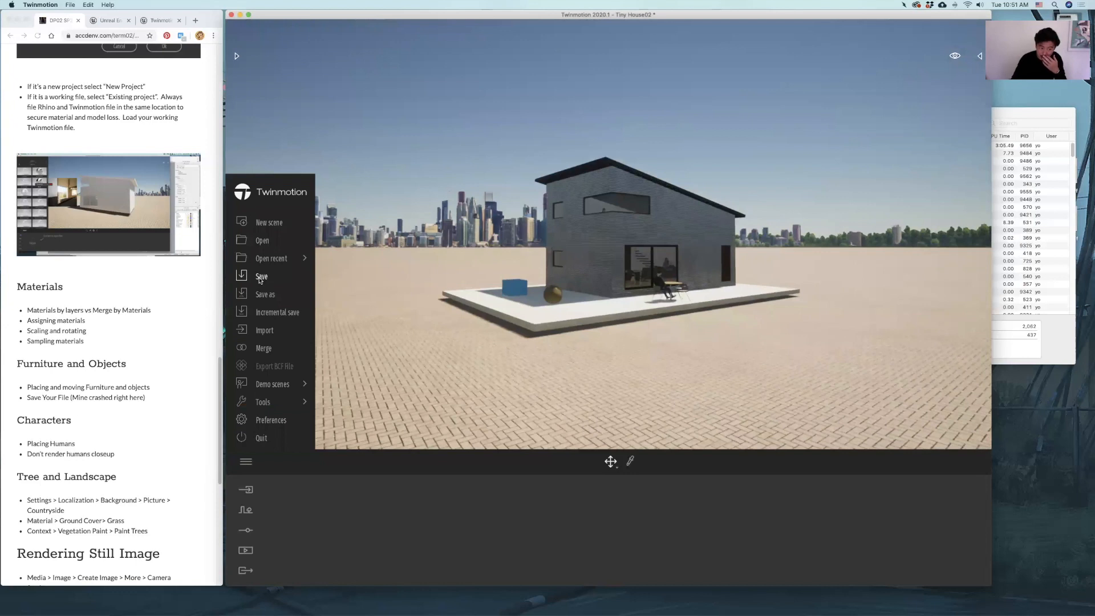
left_click(261, 277)
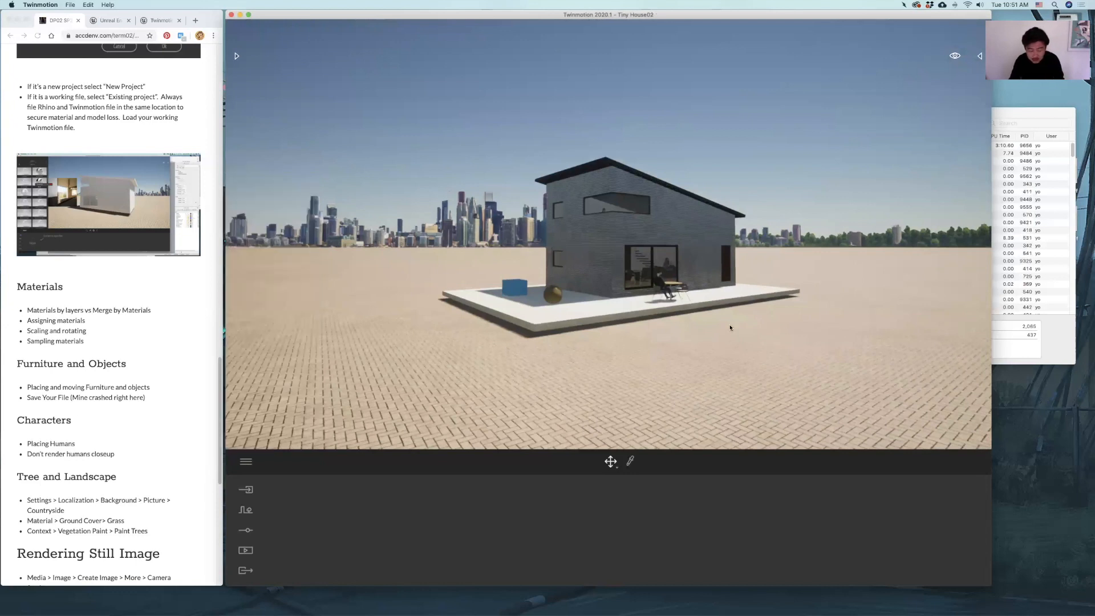
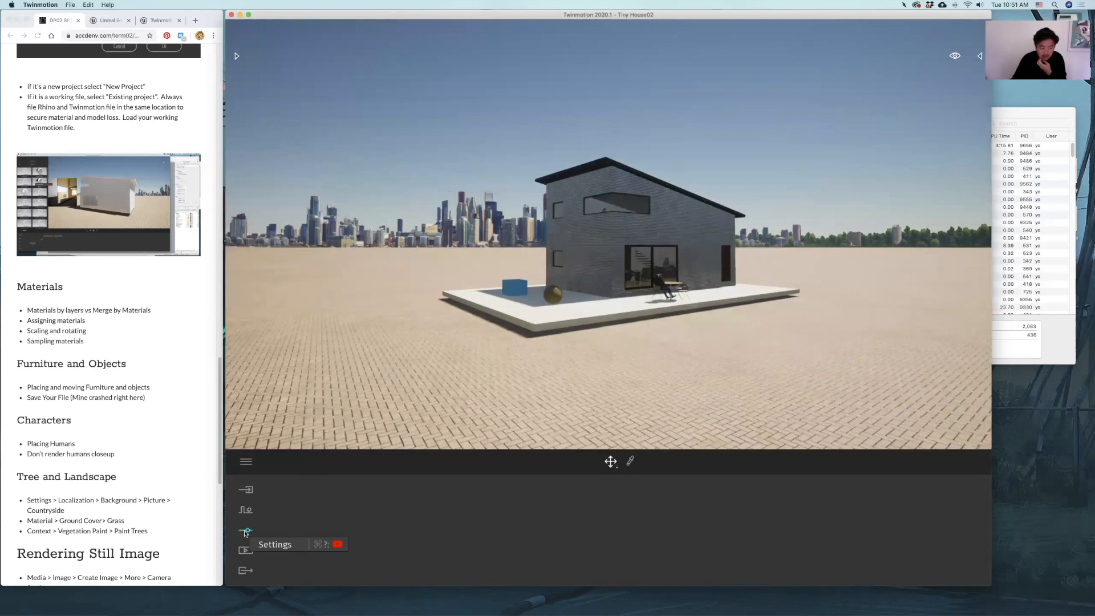
Set the scene's background picture to Countryside in the localization settings
left_click(246, 530)
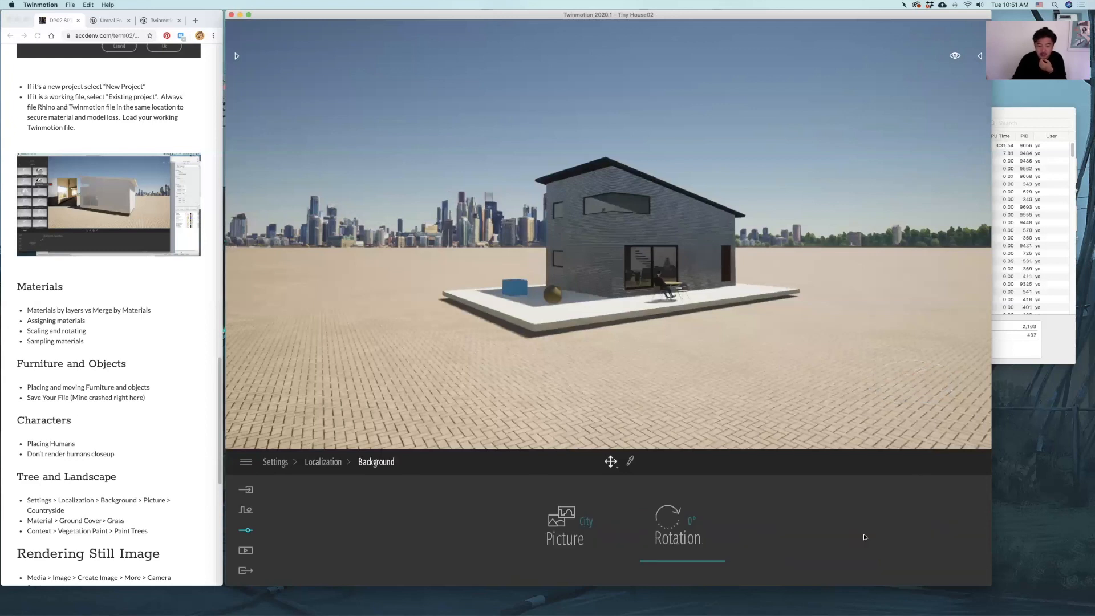
left_click(316, 462)
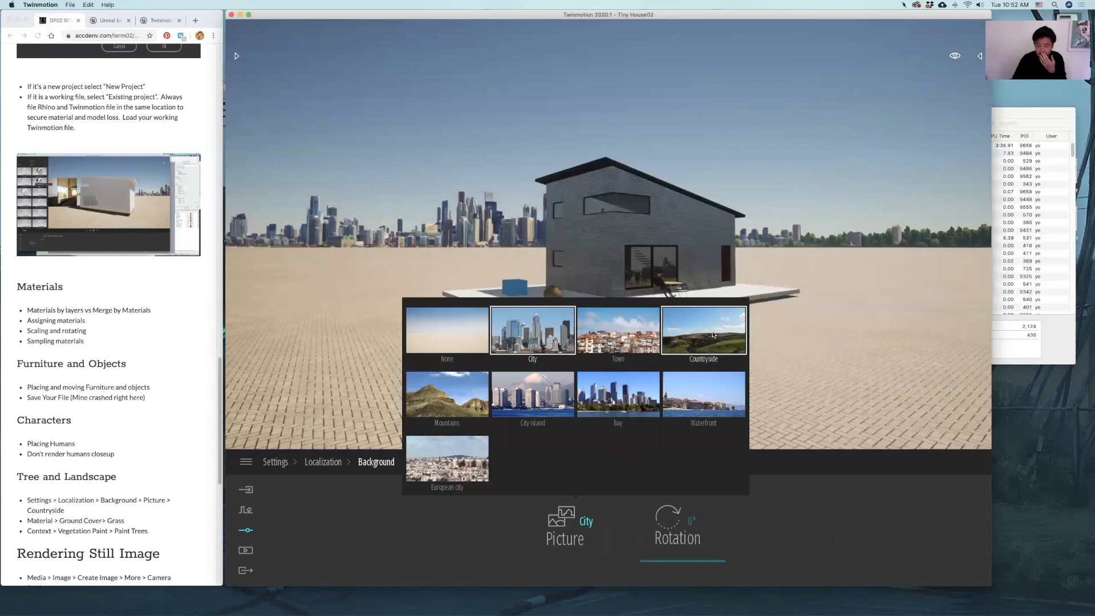
left_click(718, 314)
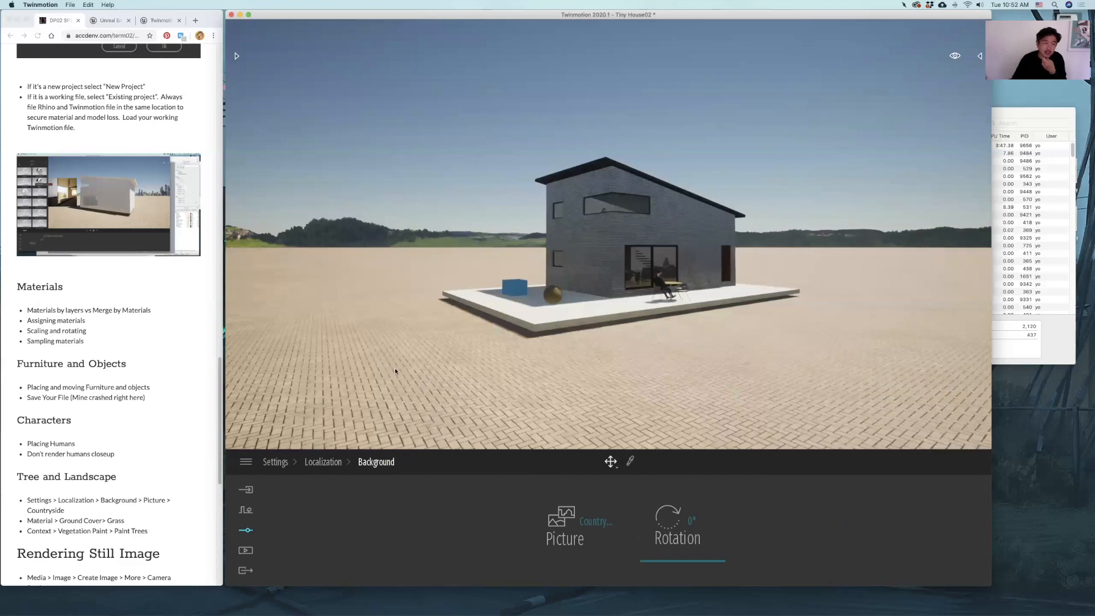
Apply the Grass 3 nature material from the ground materials to the paved ground around the house
left_click(238, 68)
left_click(239, 68)
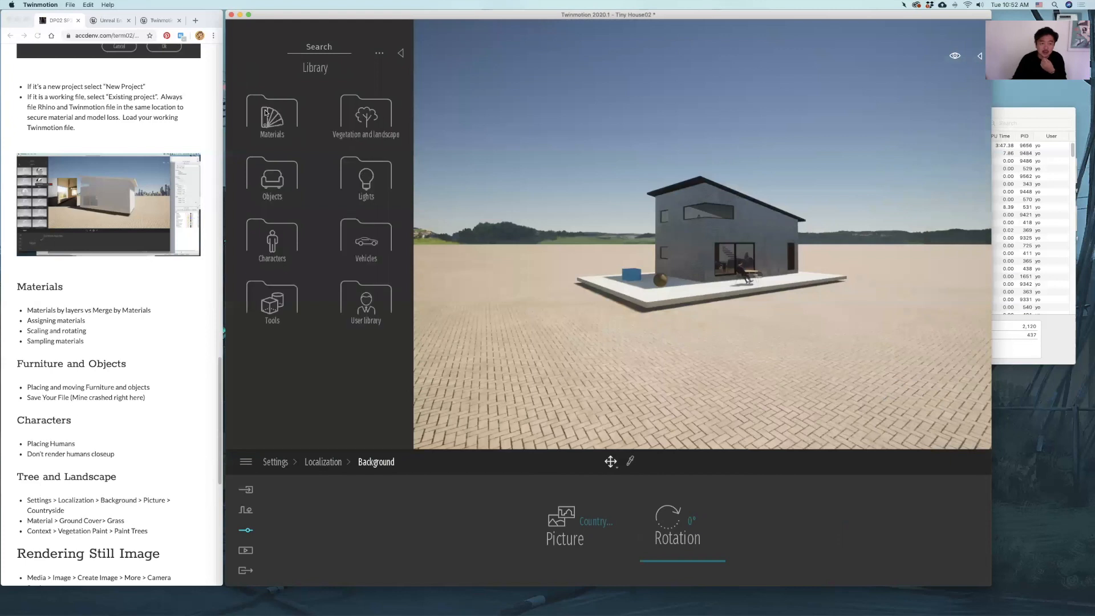
left_click(286, 160)
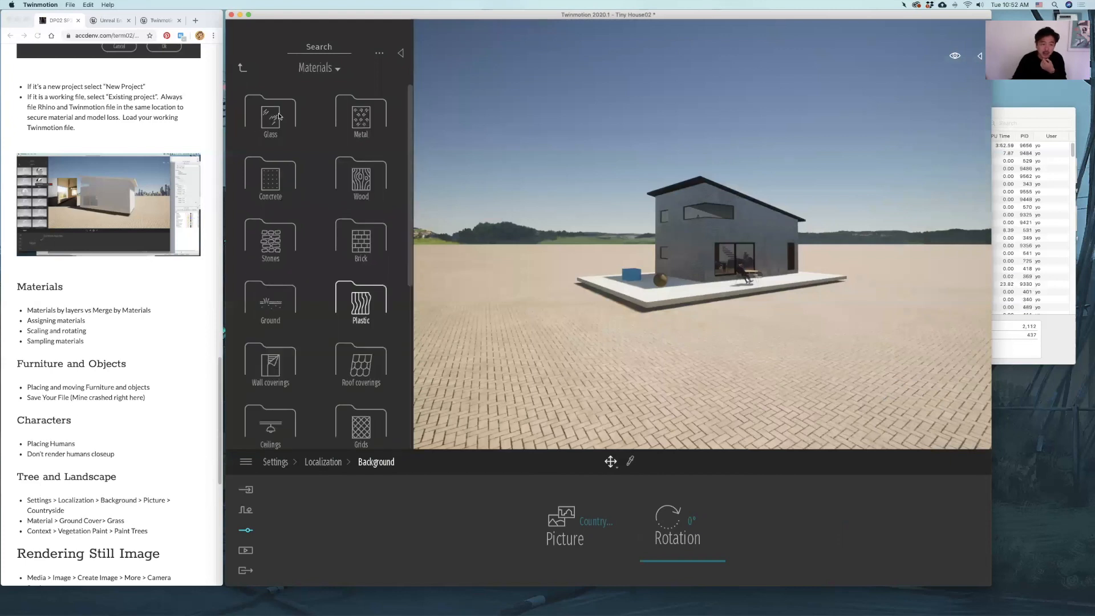
left_click(271, 300)
left_click(357, 117)
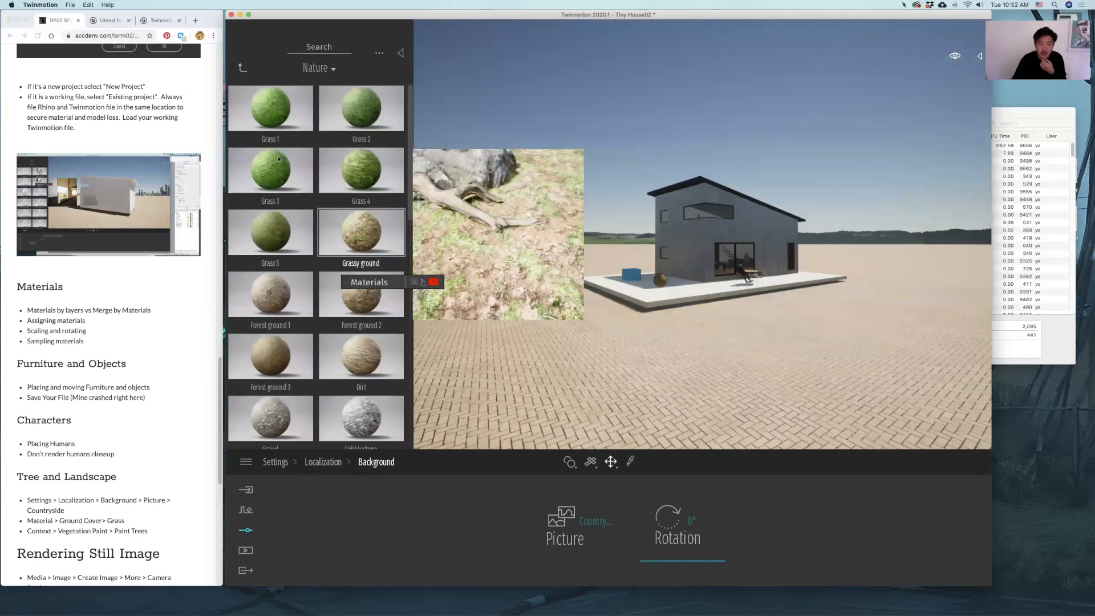
left_click_drag(435, 206, 436, 206)
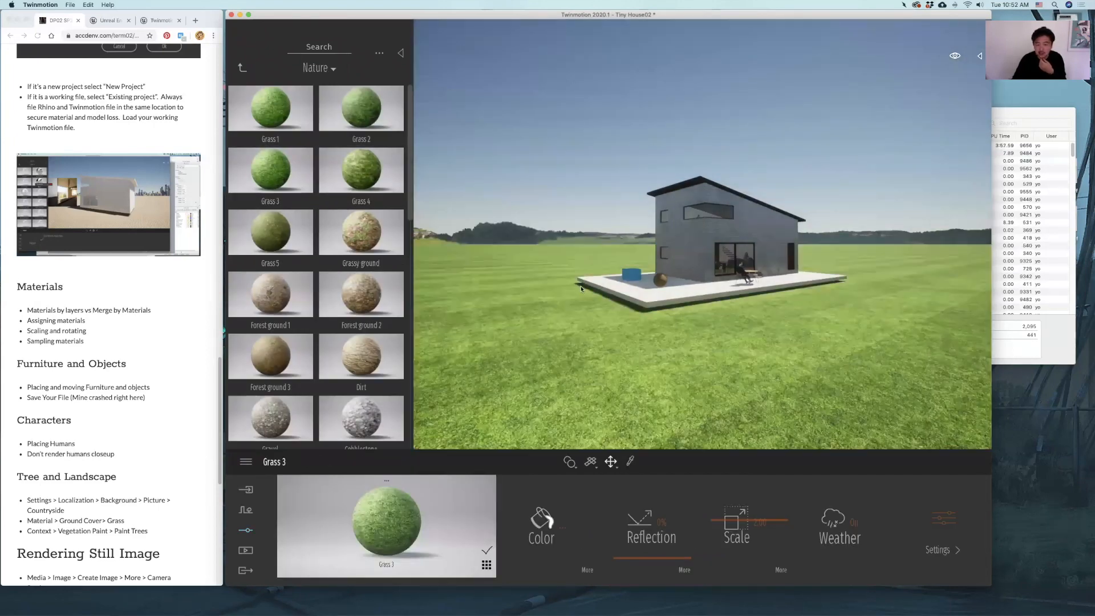
Examine the grass and the terrace from close to ground level in front of the house
right_click_drag(417, 162, 434, 159)
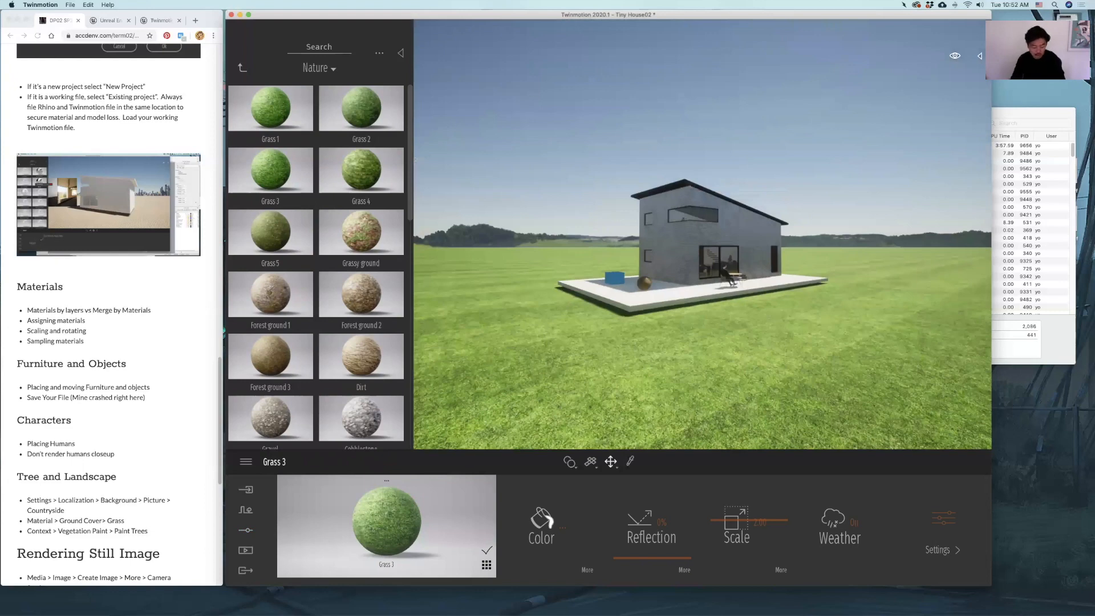
scroll(702, 257, "up", 3)
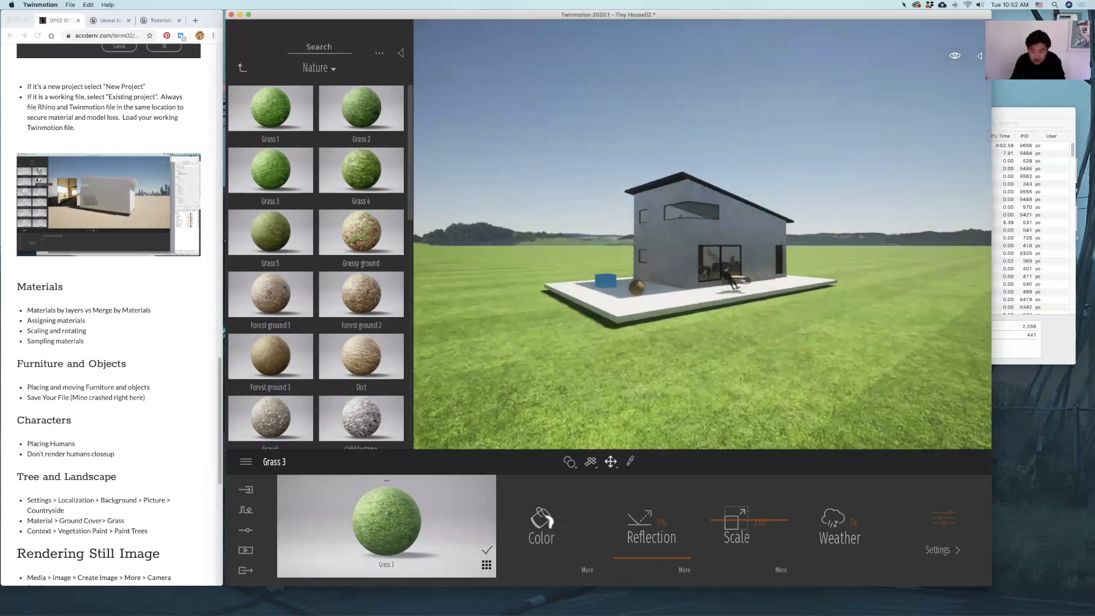
key("q")
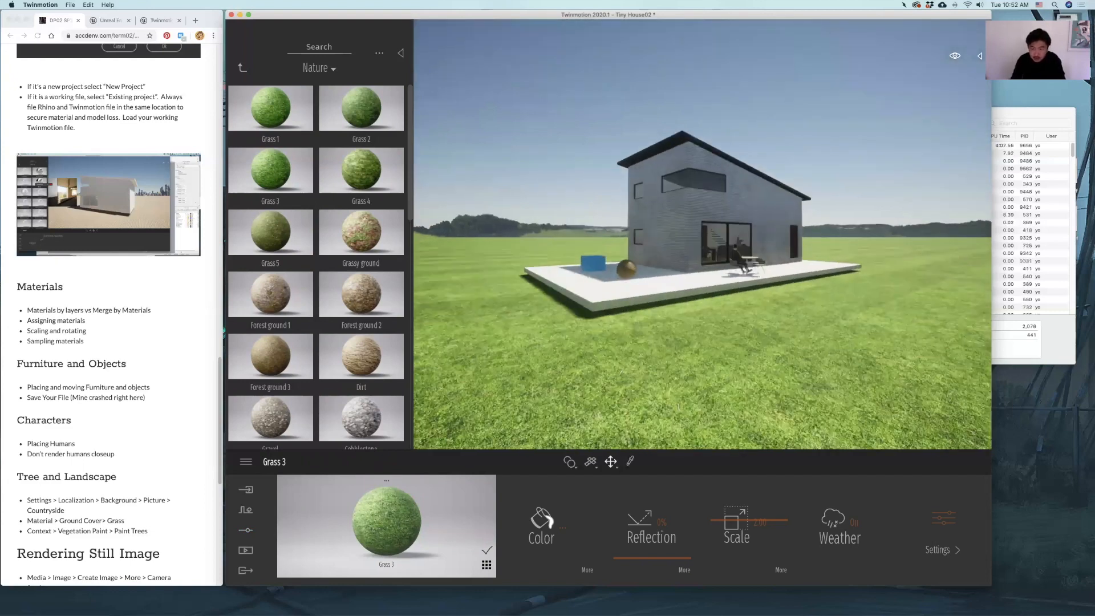
key("e")
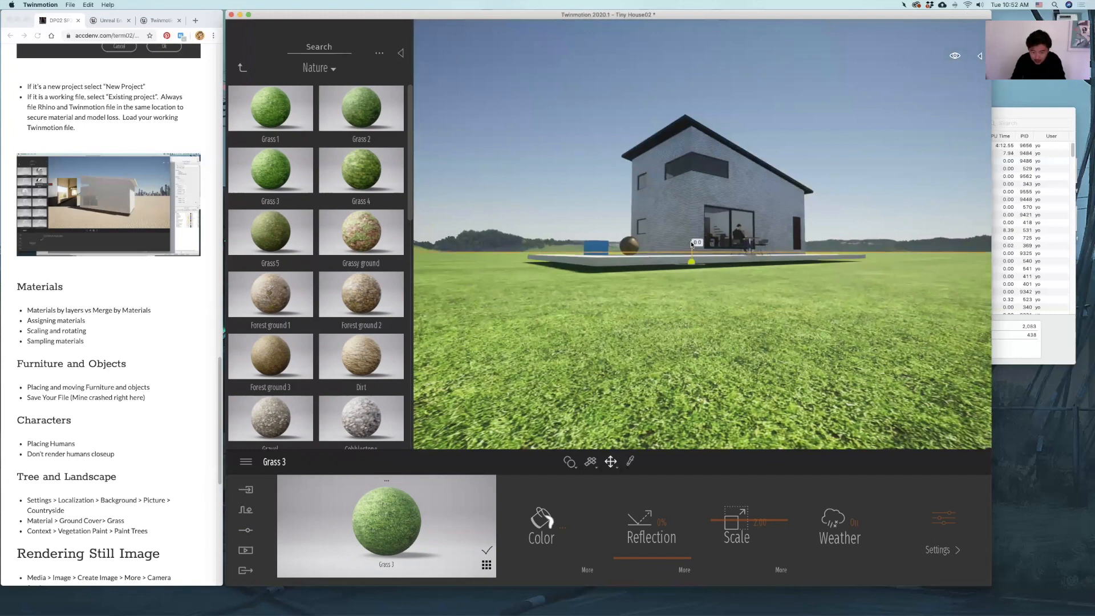
left_click_drag(692, 242, 634, 204)
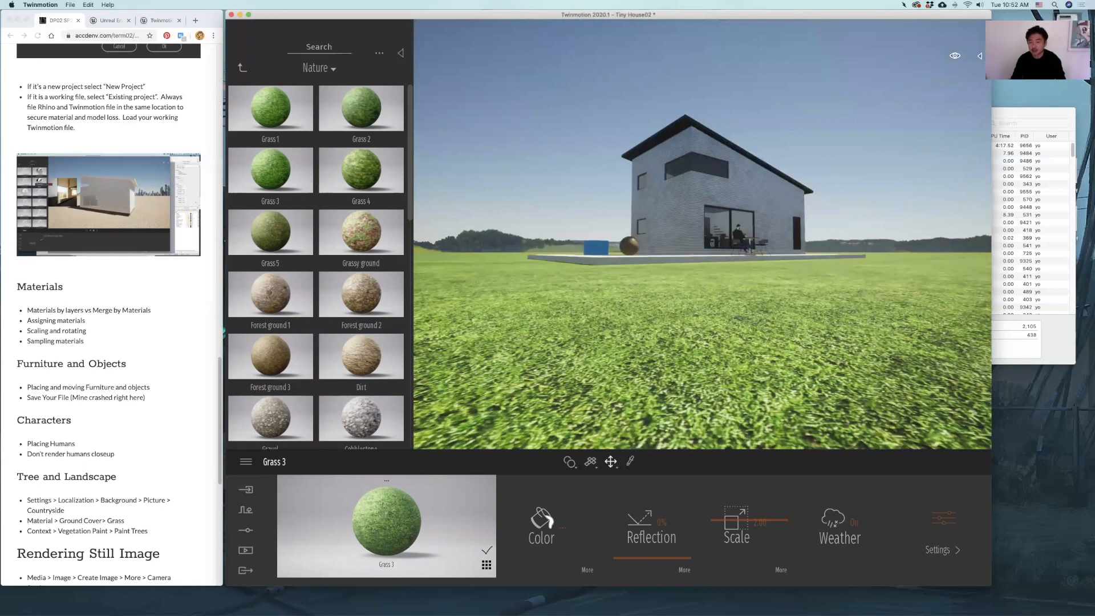
View the house and surrounding lawn from progressively higher, ending far above with a wide area of grass around the house
key("e")
middle_click_drag(691, 338, 692, 394, "shift")
key("w")
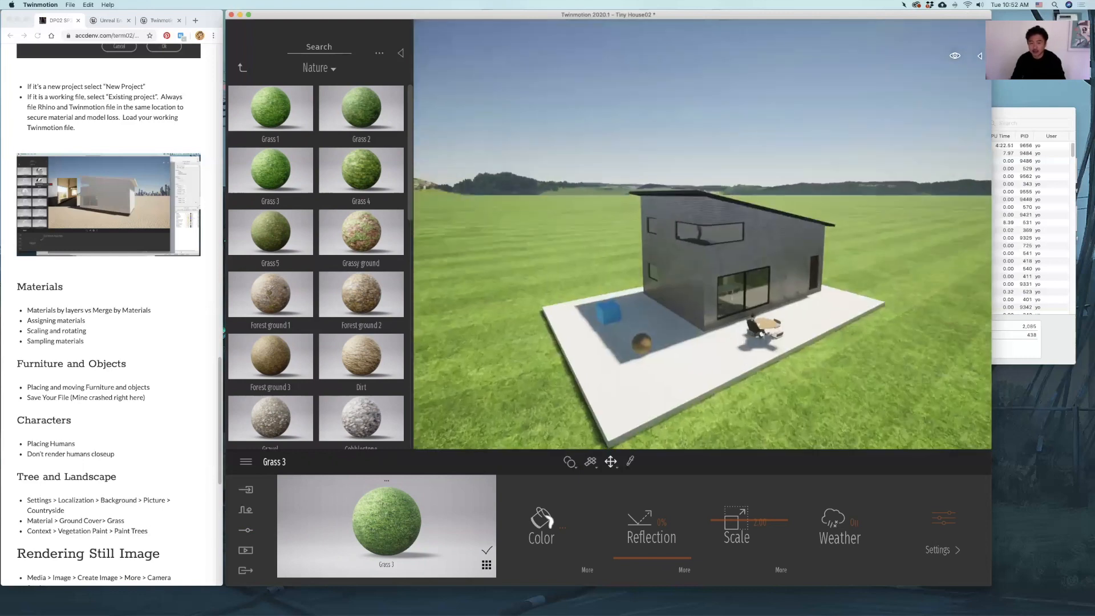
key("e")
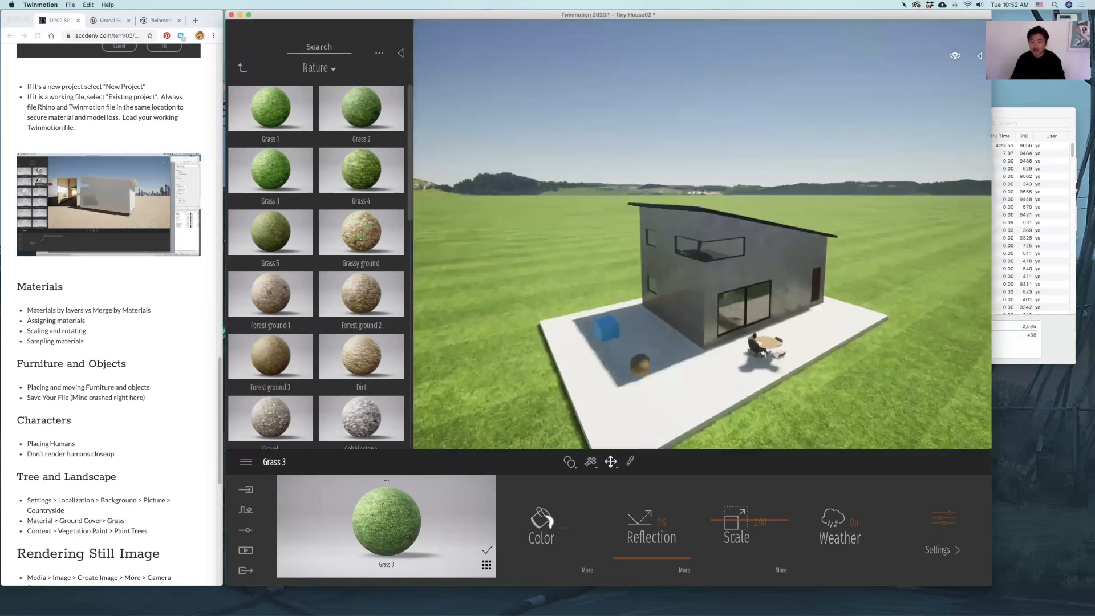
key("s")
key("s")
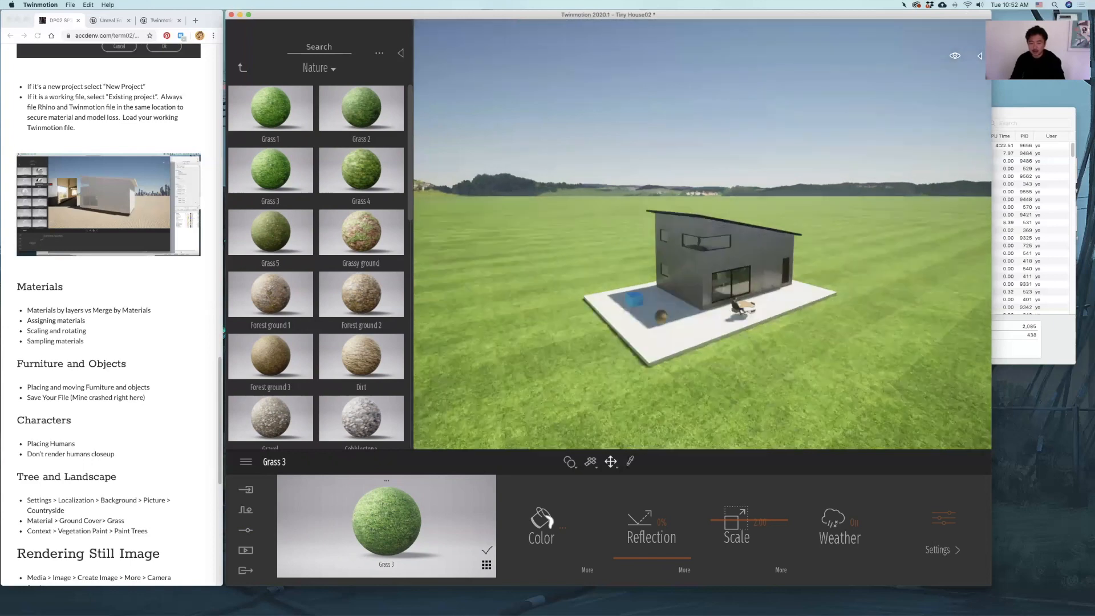
key("d")
key("d")
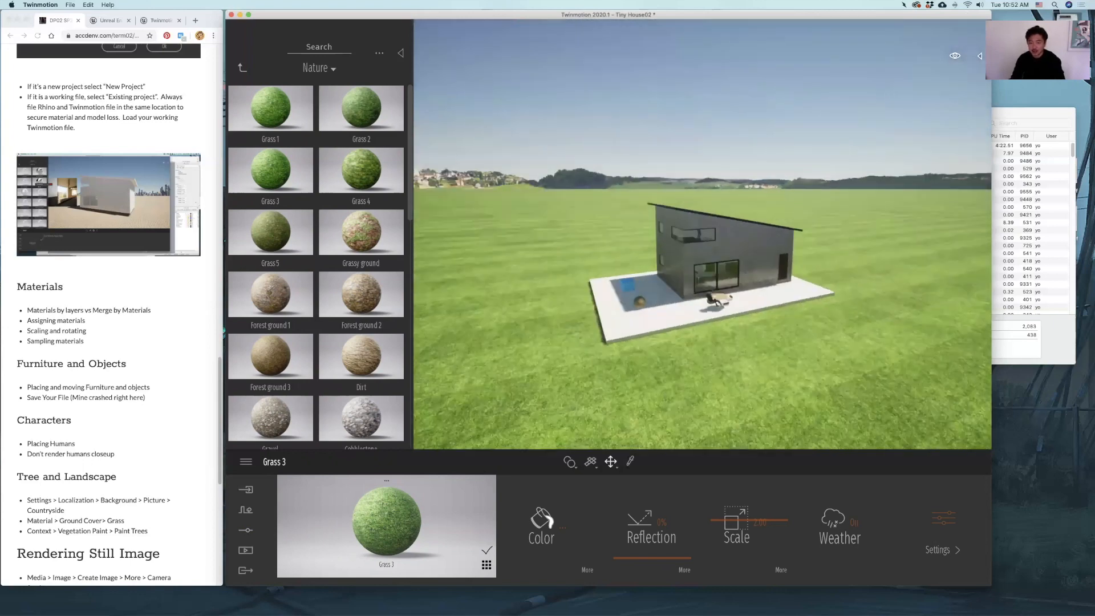
key("a")
key("e")
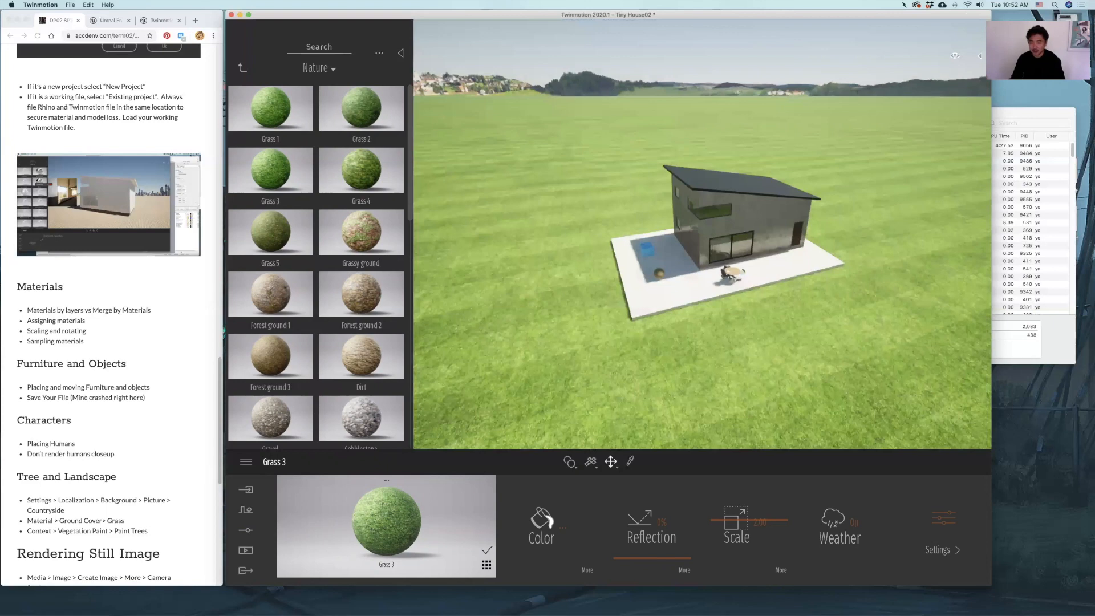
key("e")
key("e")
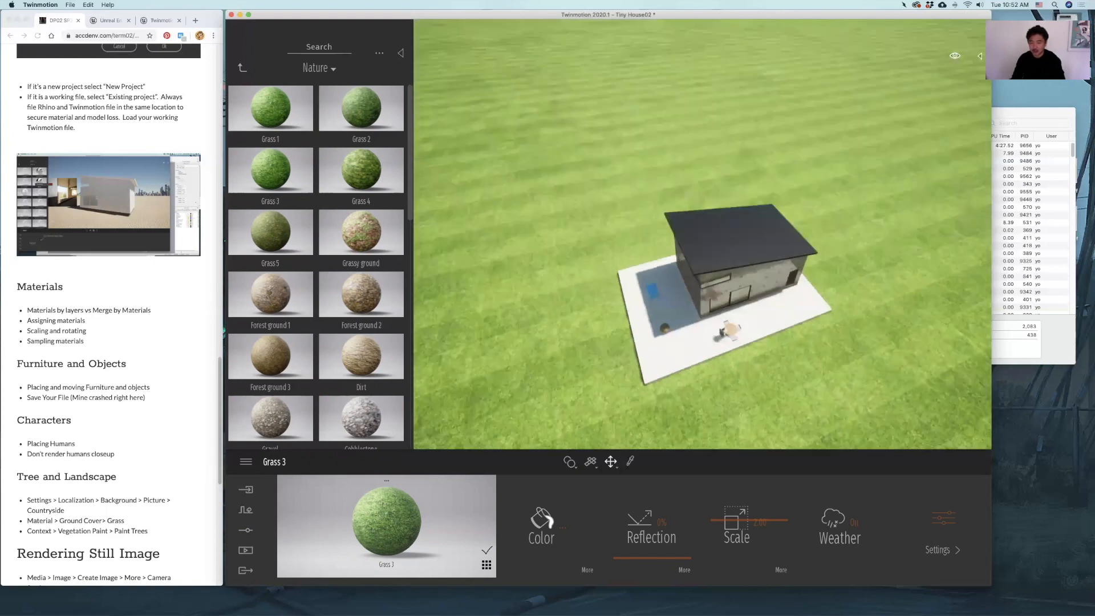
key("e")
key("e")
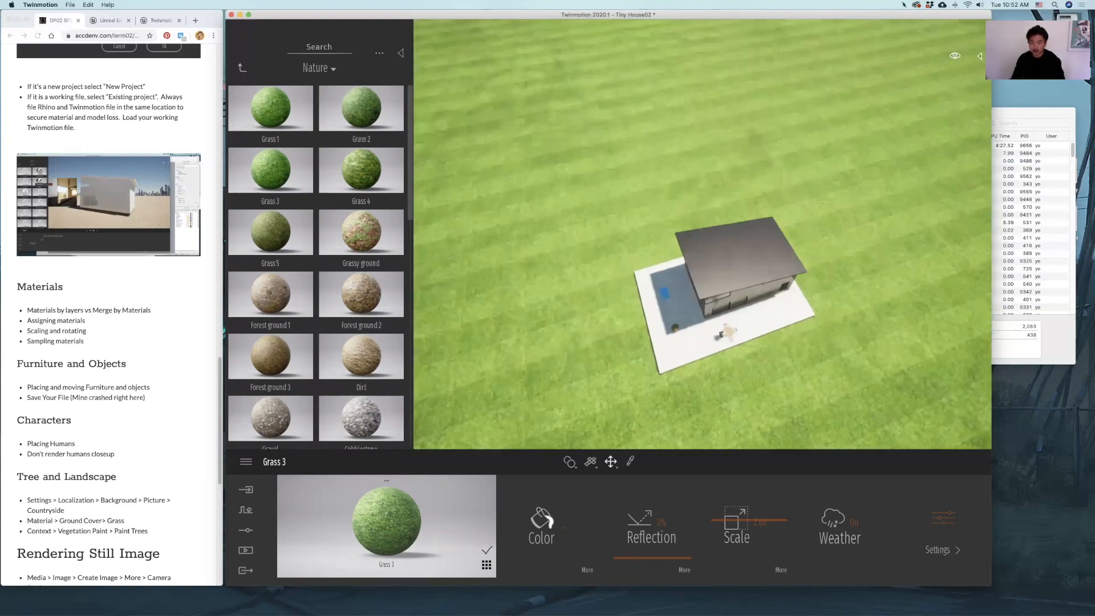
key("e")
key("e")
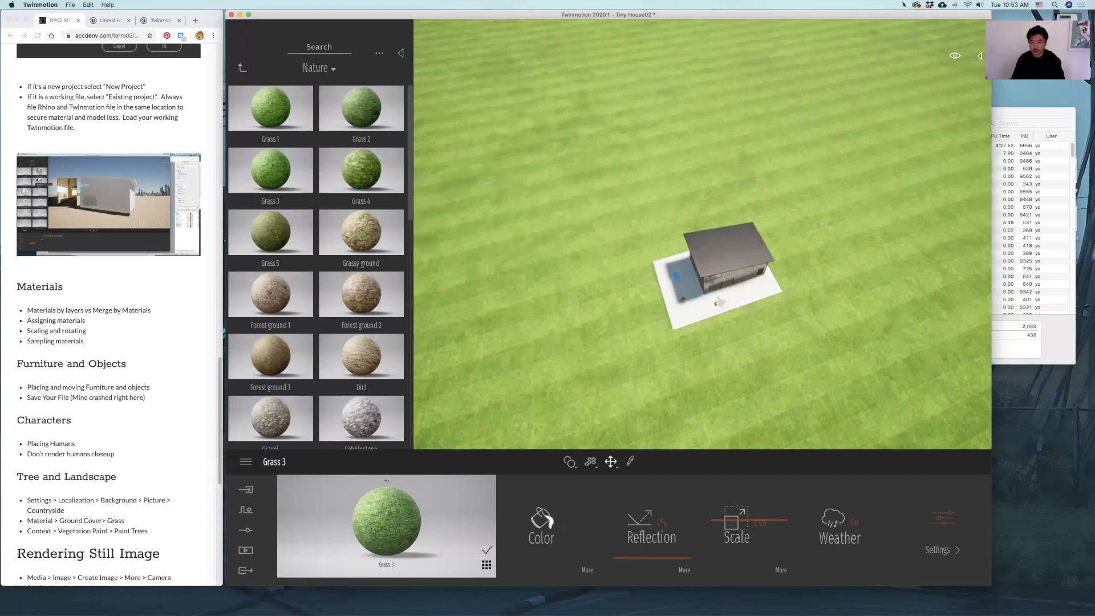
key("e")
key("e")
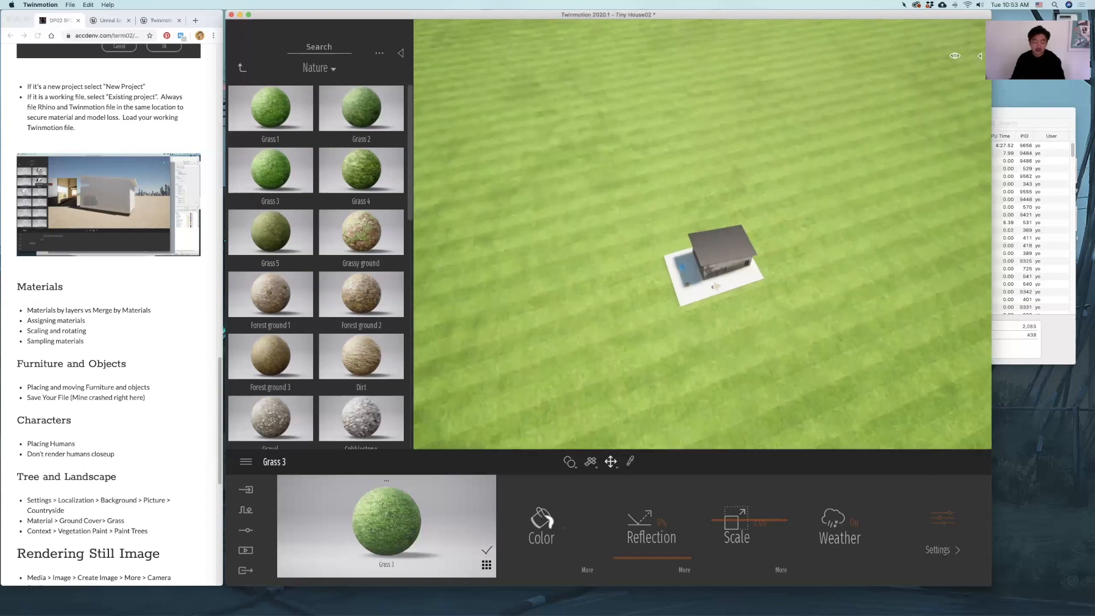
key("e")
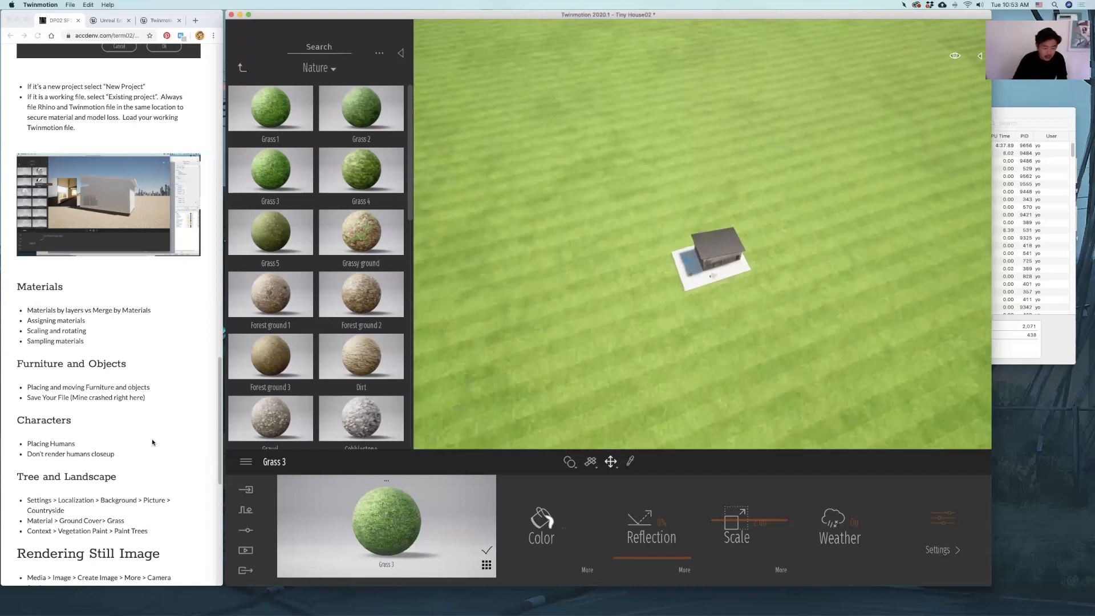
Start Vegetation Paint and add the Horse Chestnut and Pecan trees to its planting set
left_click(249, 513)
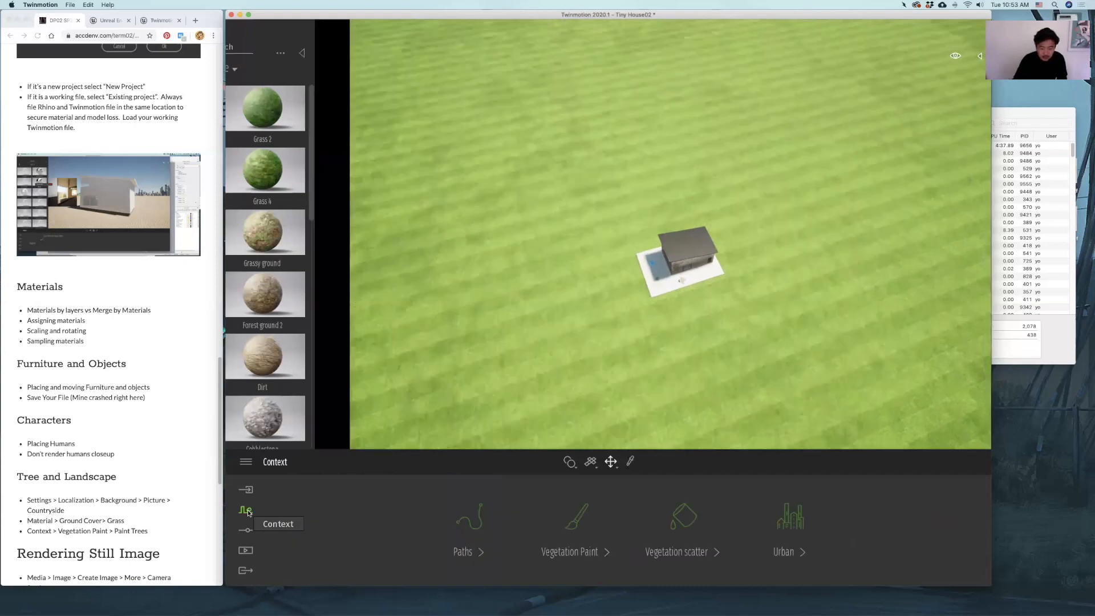
left_click(563, 554)
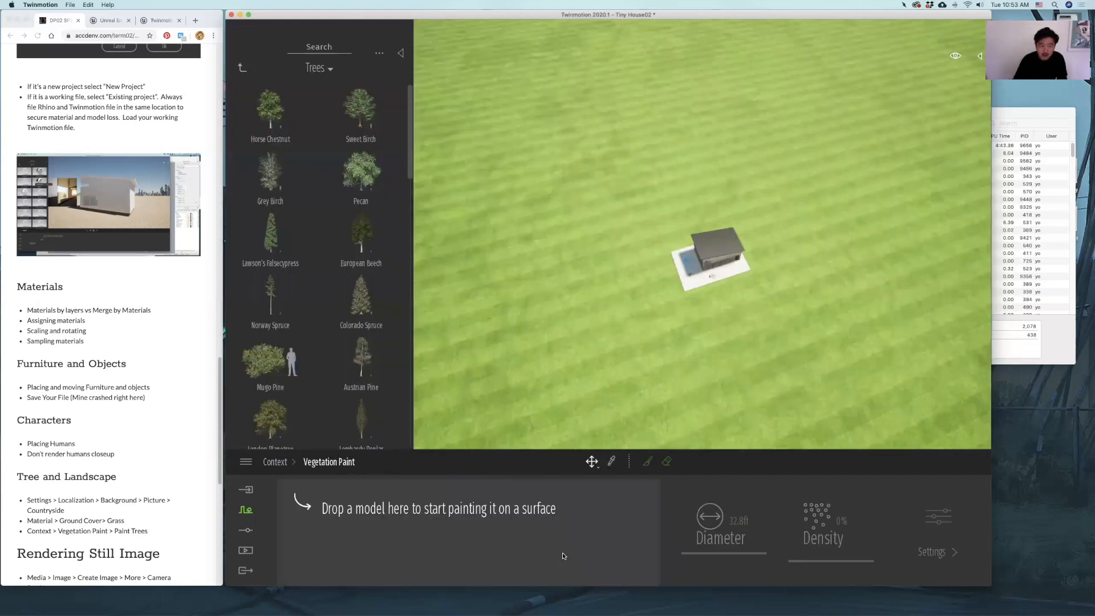
mouse_move(363, 165)
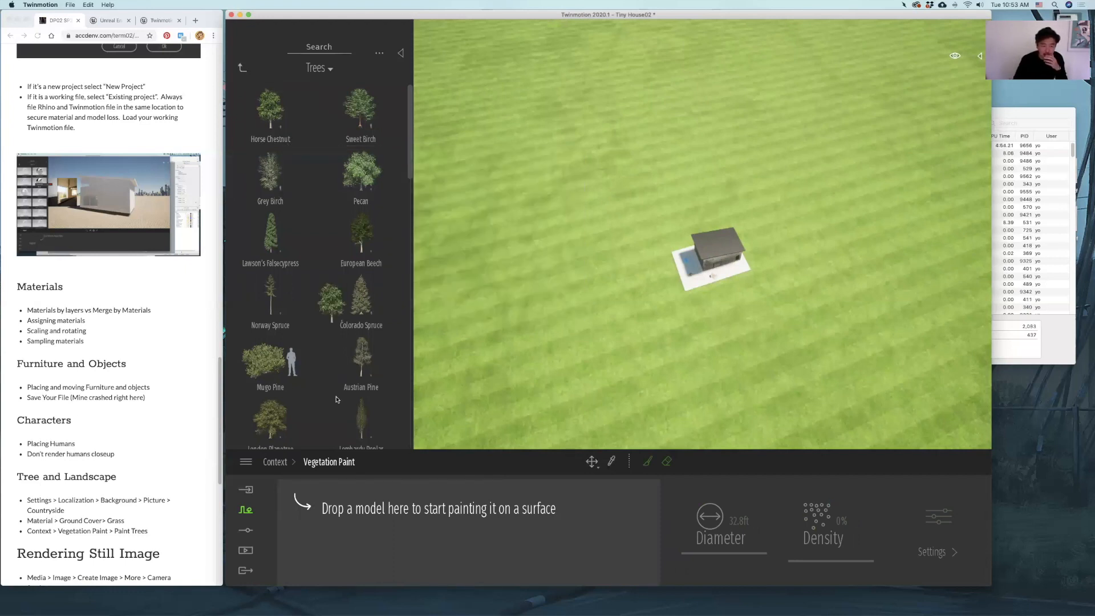
scroll(322, 402, "down", 2)
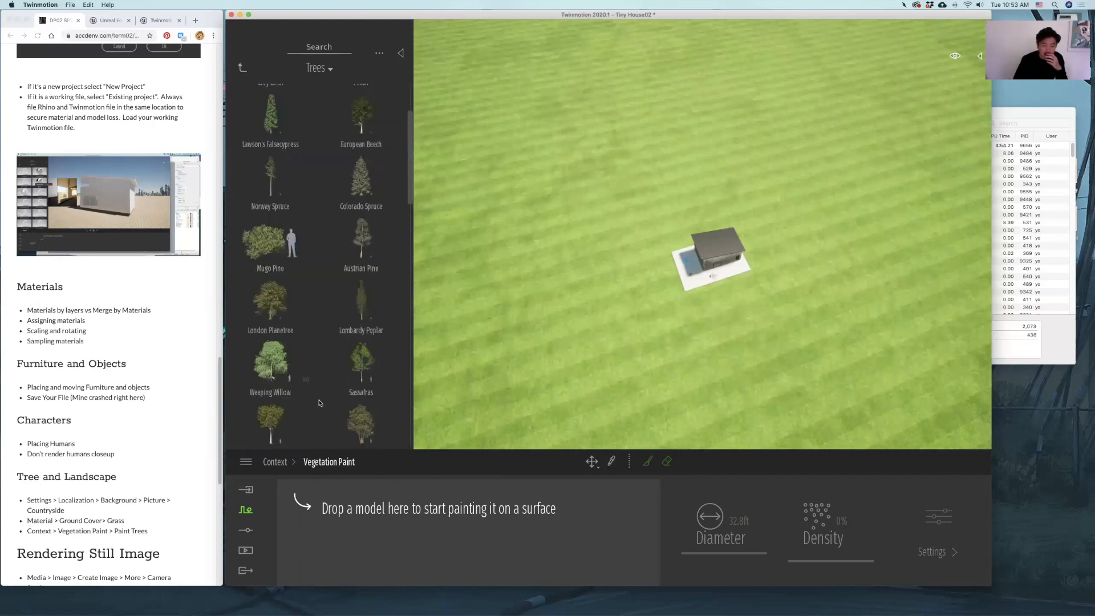
left_click_drag(335, 494, 342, 503)
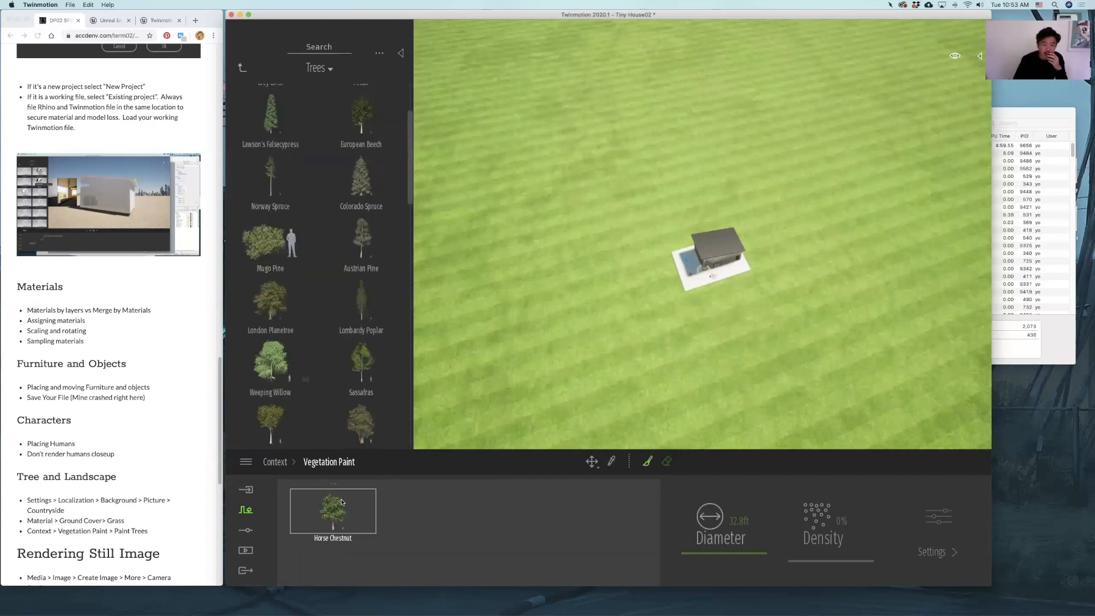
scroll(328, 262, "up", 2)
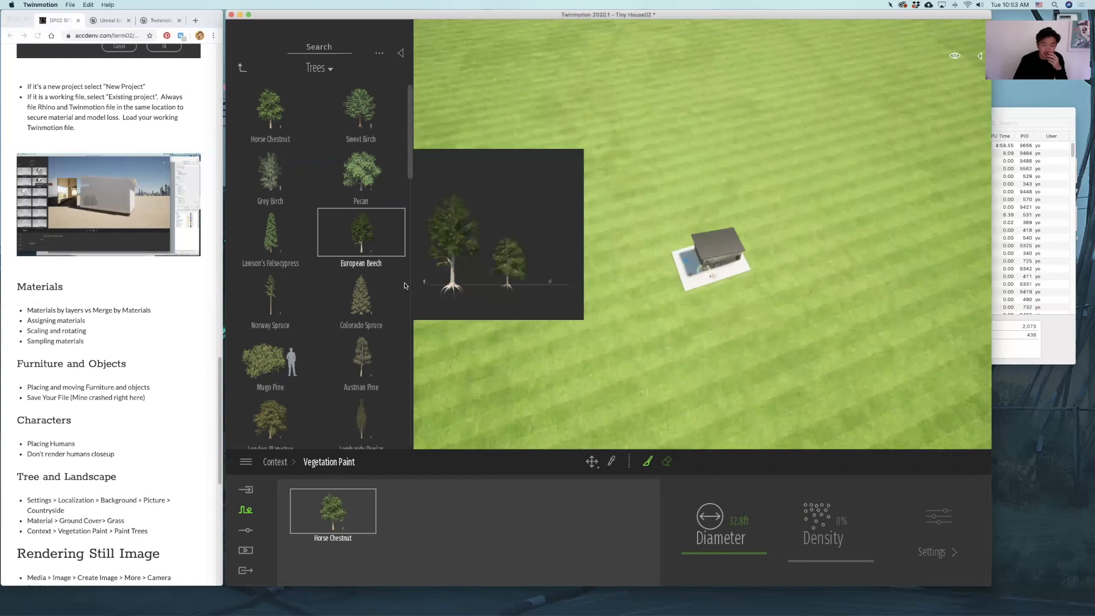
left_click_drag(361, 172, 413, 504)
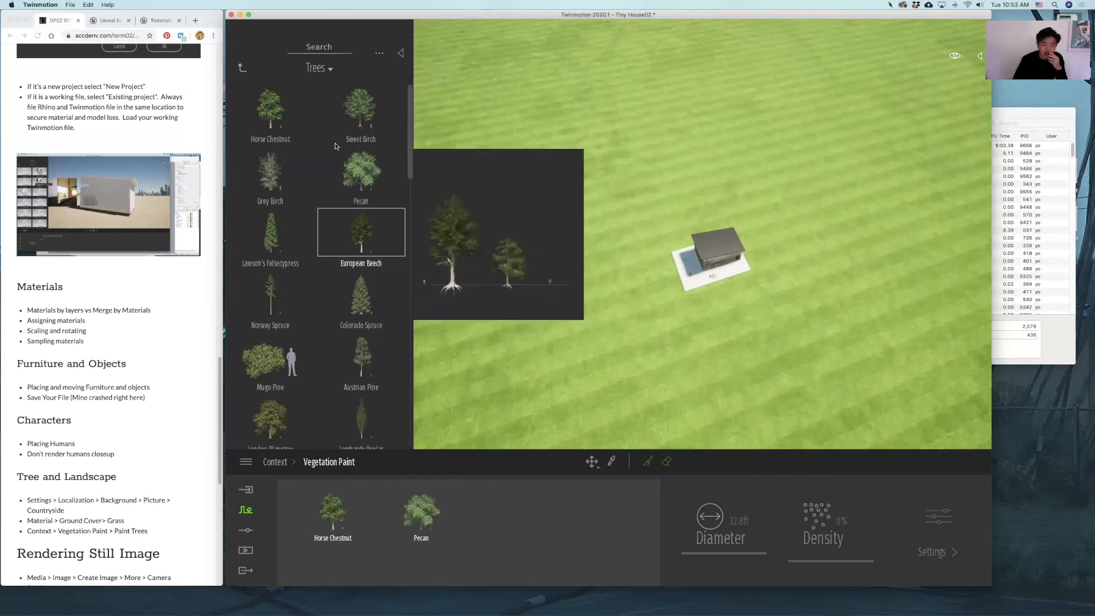
Add the Mexican Lime and Kaki trees to the vegetation painting set
scroll(305, 282, "down", 3)
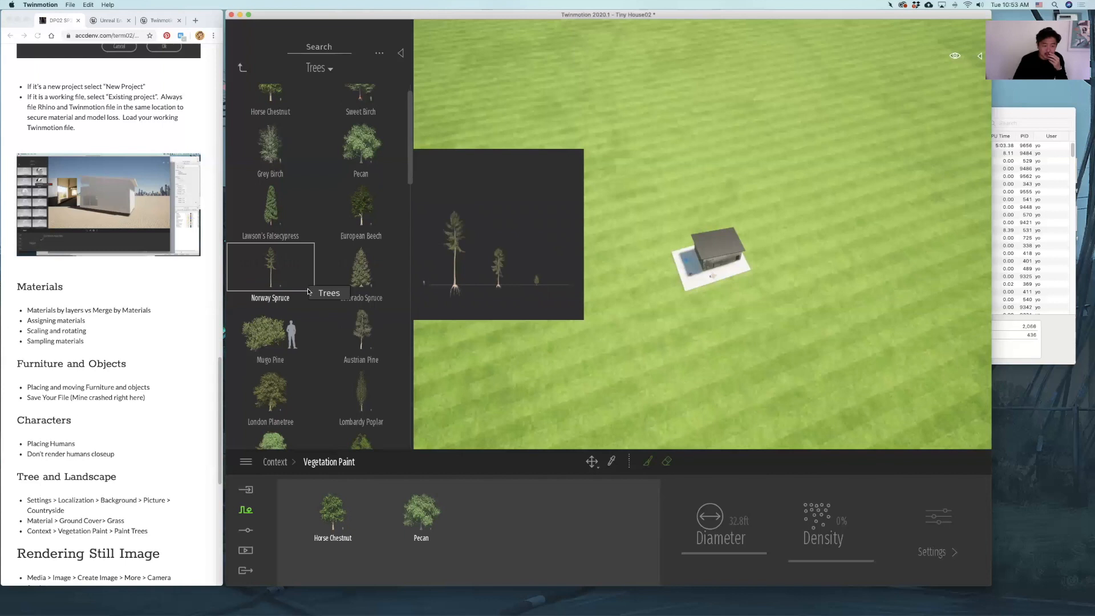
scroll(274, 354, "down", 3)
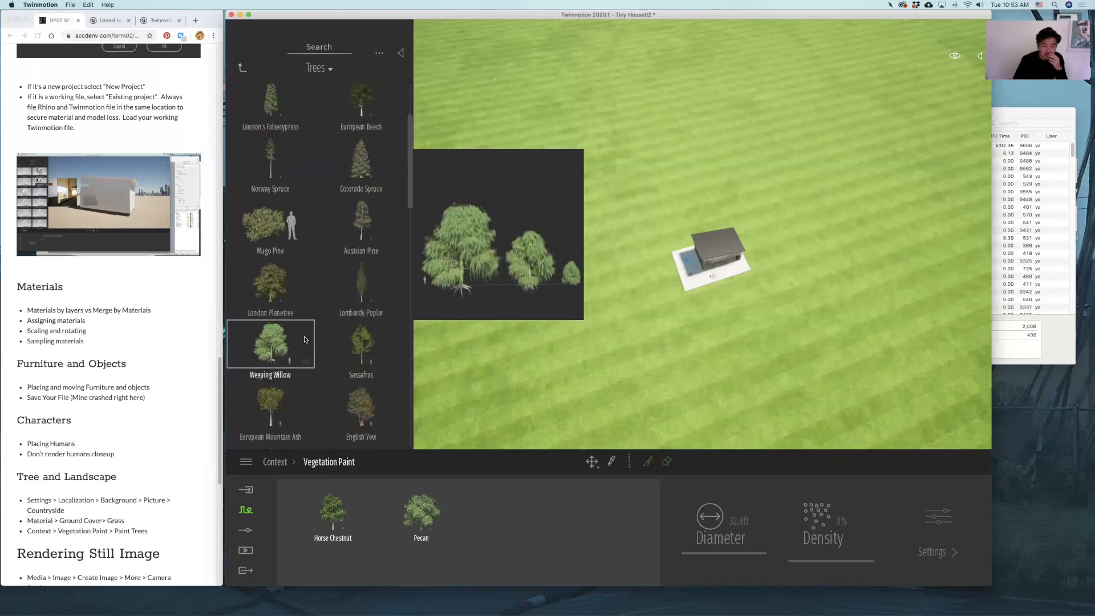
scroll(268, 361, "down", 2)
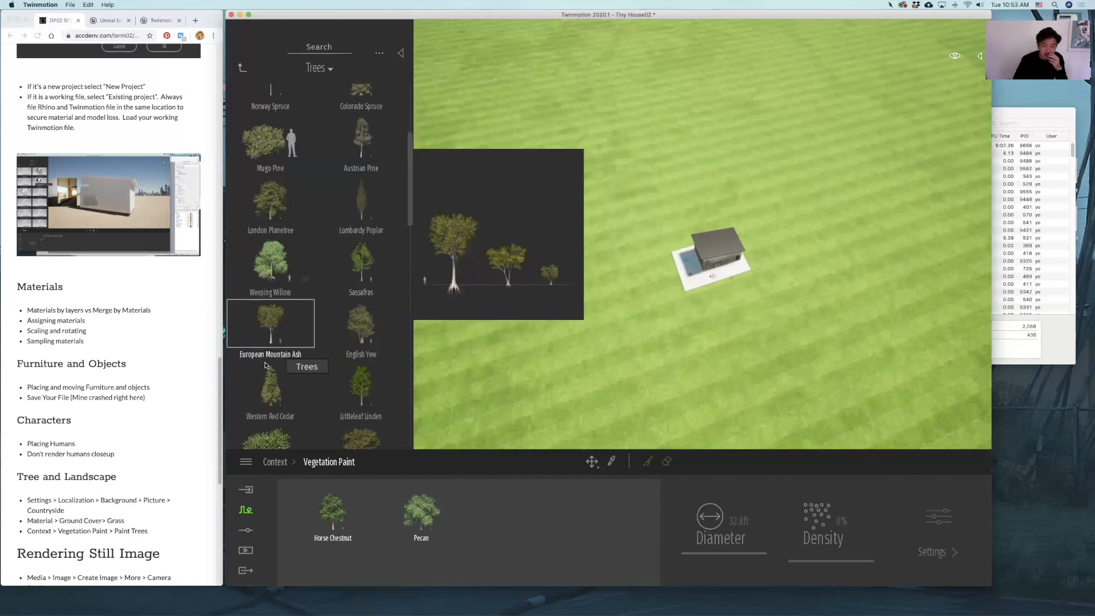
scroll(265, 365, "down", 3)
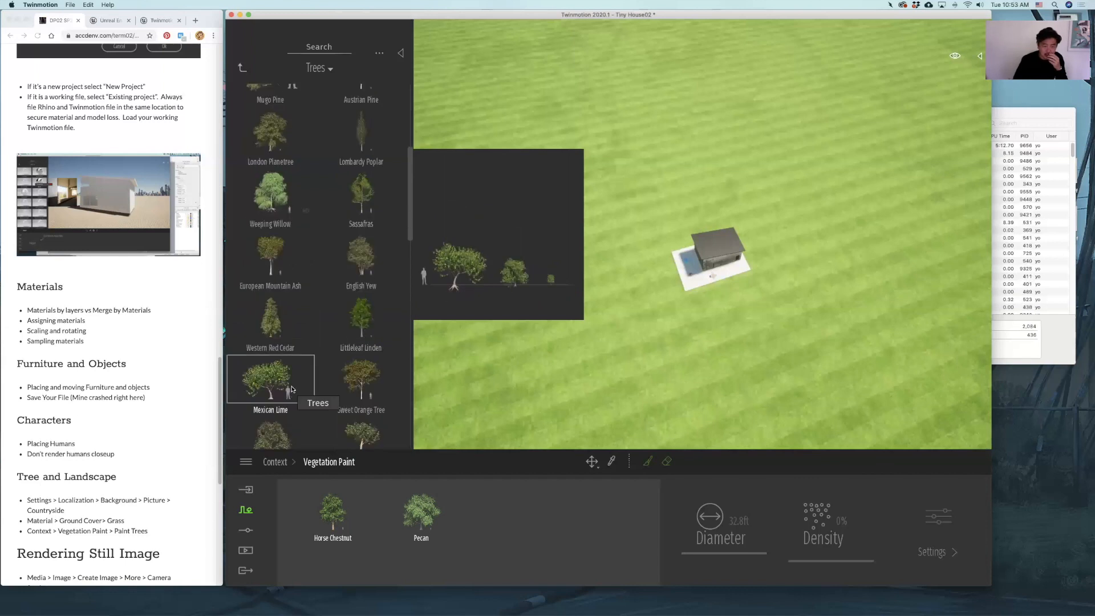
scroll(369, 378, "down", 1)
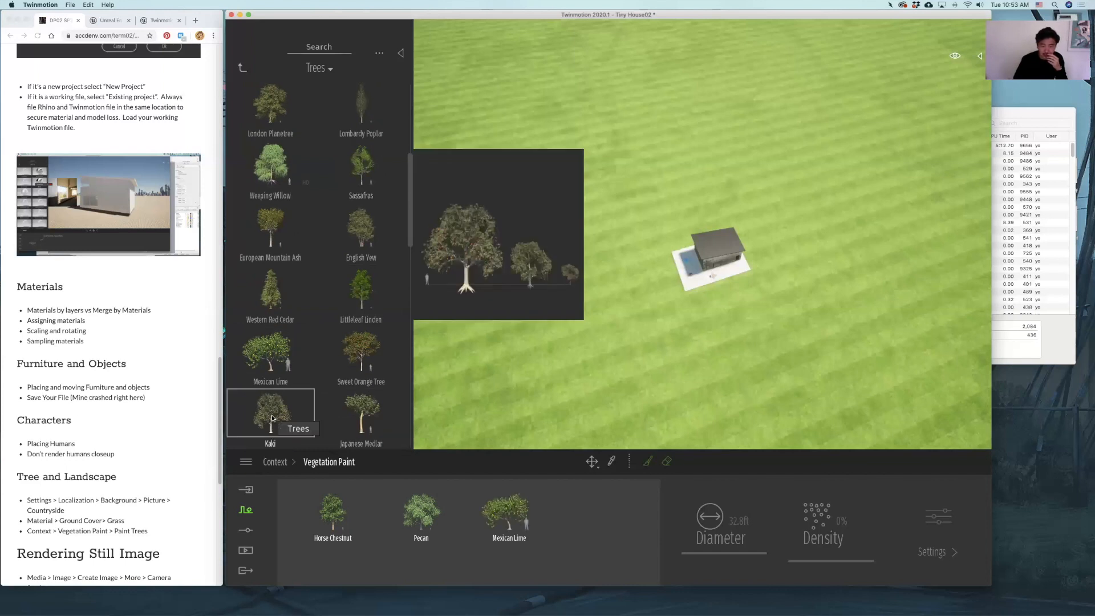
scroll(272, 415, "down", 1)
mouse_move(518, 309)
left_mouse_down()
mouse_move(457, 469)
mouse_move(464, 511)
left_mouse_up()
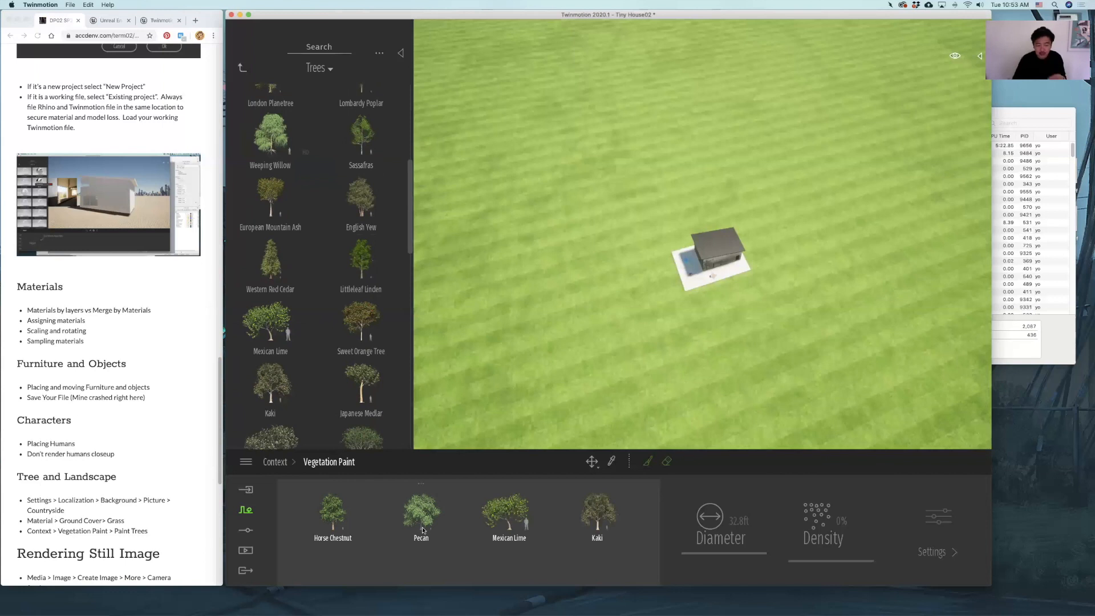
Select all four tree types in the painting set and place a single Pecan tree behind the house
left_click(450, 514)
left_click(524, 513)
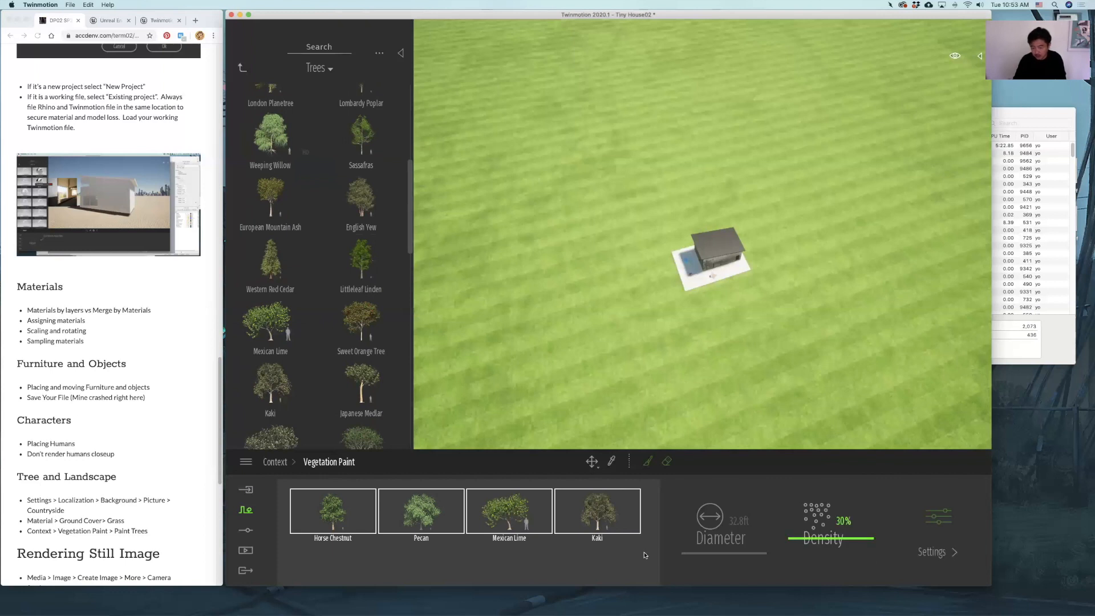
left_click(590, 308)
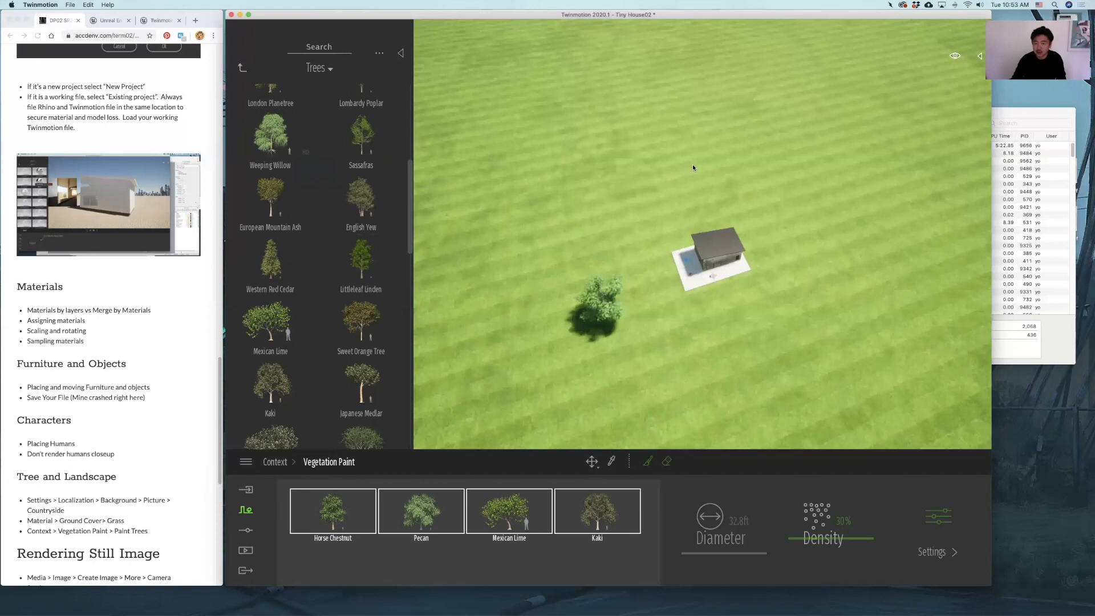
left_click(758, 165)
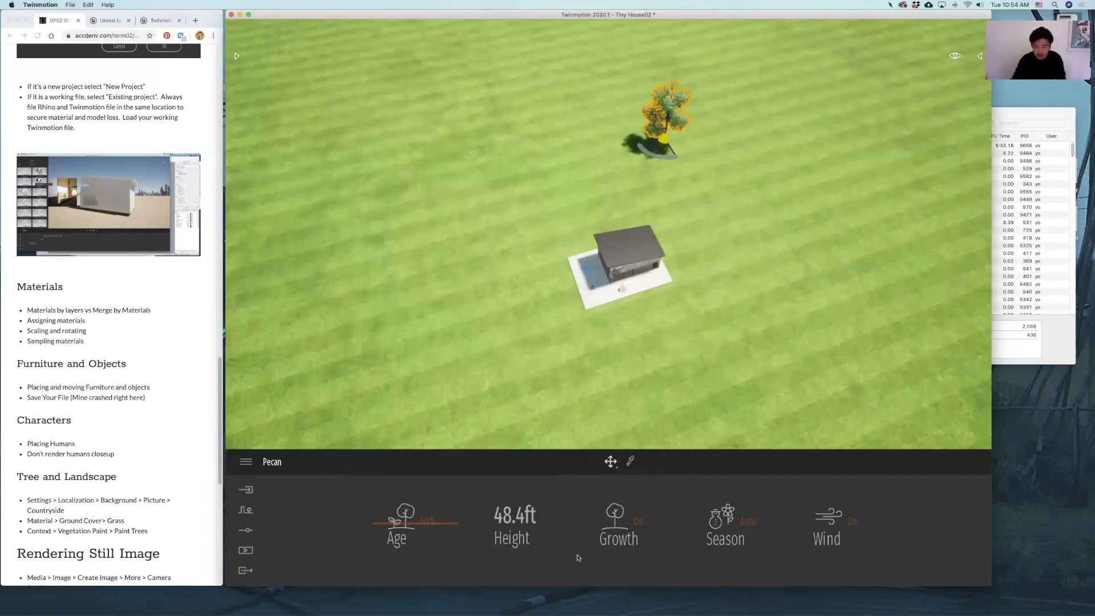
Paint a dense, irregular ring of the four mixed tree types on the lawn around the house with the 32.8 ft brush
left_click(245, 510)
left_click(556, 530)
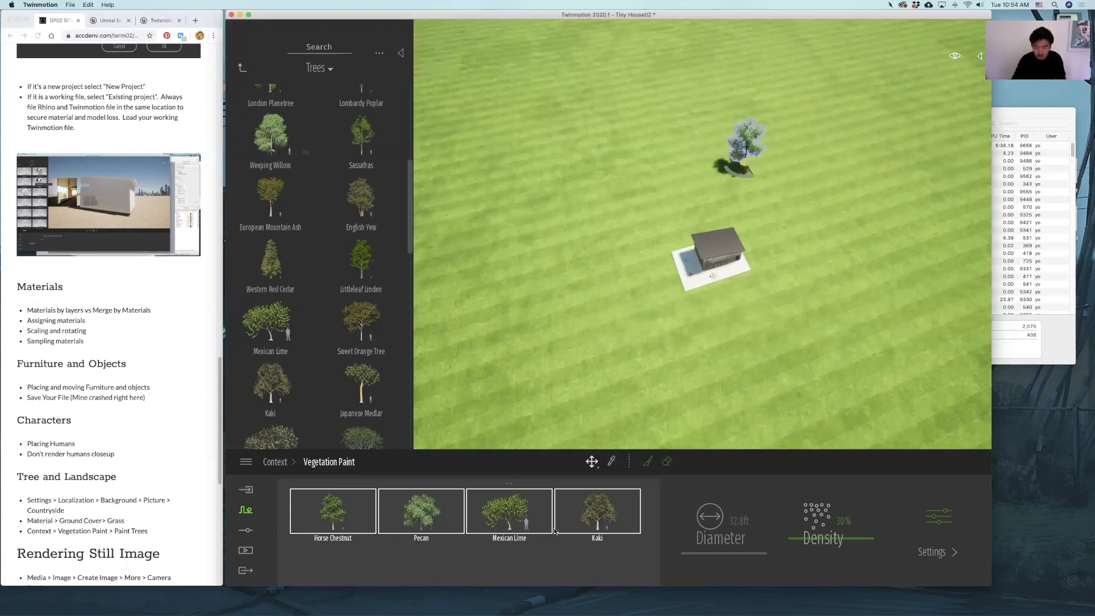
left_click(648, 461)
left_click_drag(573, 269, 679, 173)
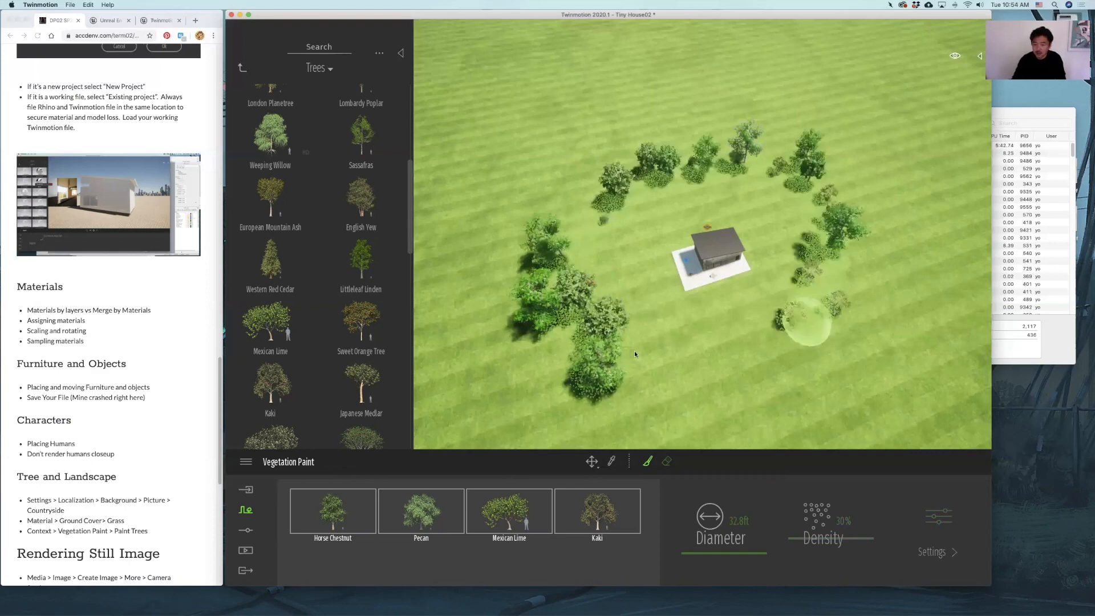
left_click_drag(634, 354, 846, 360)
mouse_move(843, 281)
left_mouse_down()
mouse_move(853, 193)
mouse_move(785, 115)
mouse_move(593, 178)
left_mouse_up()
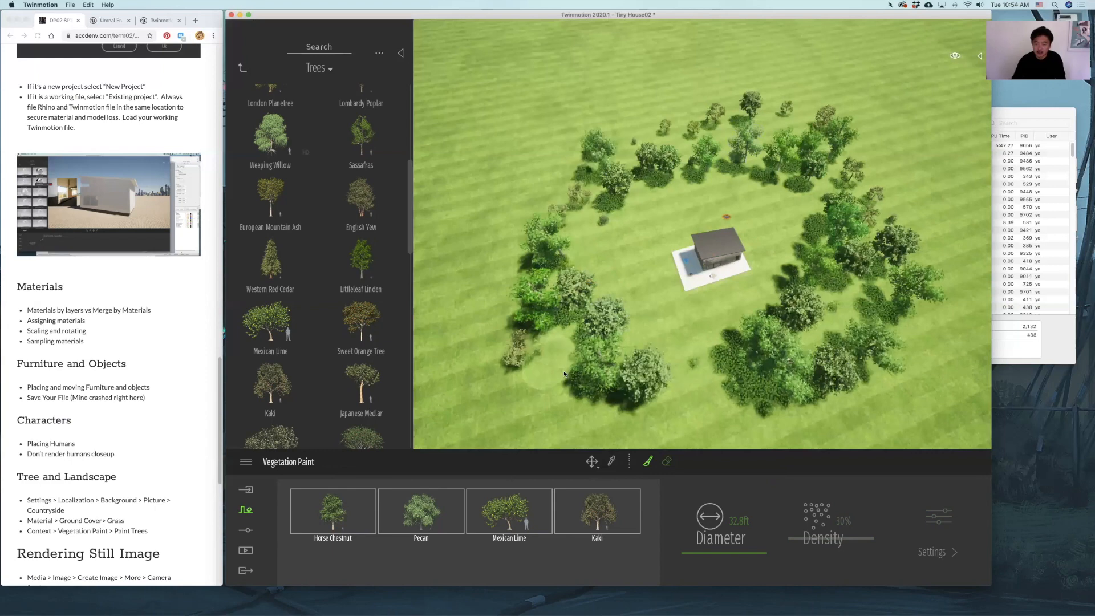
mouse_move(701, 404)
left_mouse_down()
mouse_move(771, 416)
mouse_move(540, 338)
left_mouse_up()
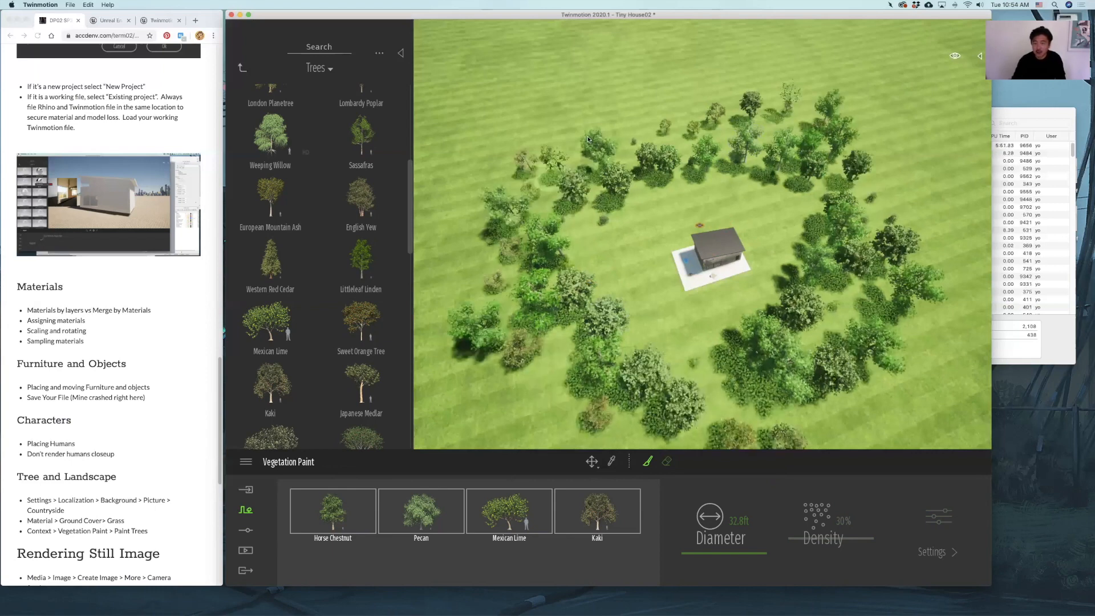
left_click_drag(630, 125, 723, 127)
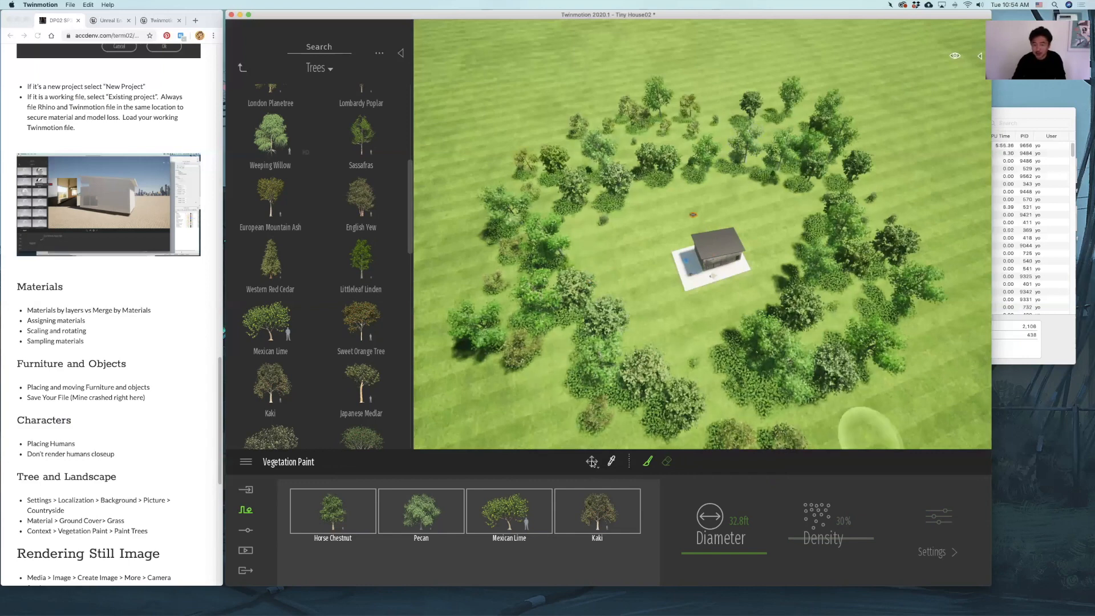
Focus on the house and examine its facade and terrace against the surrounding painted trees from several close angles
left_click(712, 275)
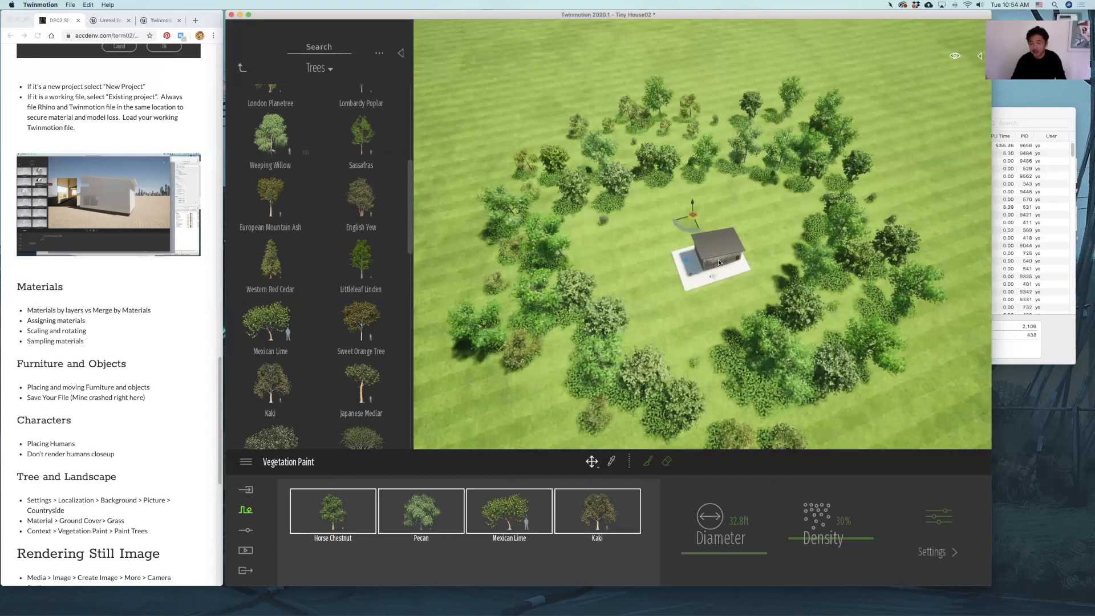
left_click(715, 273)
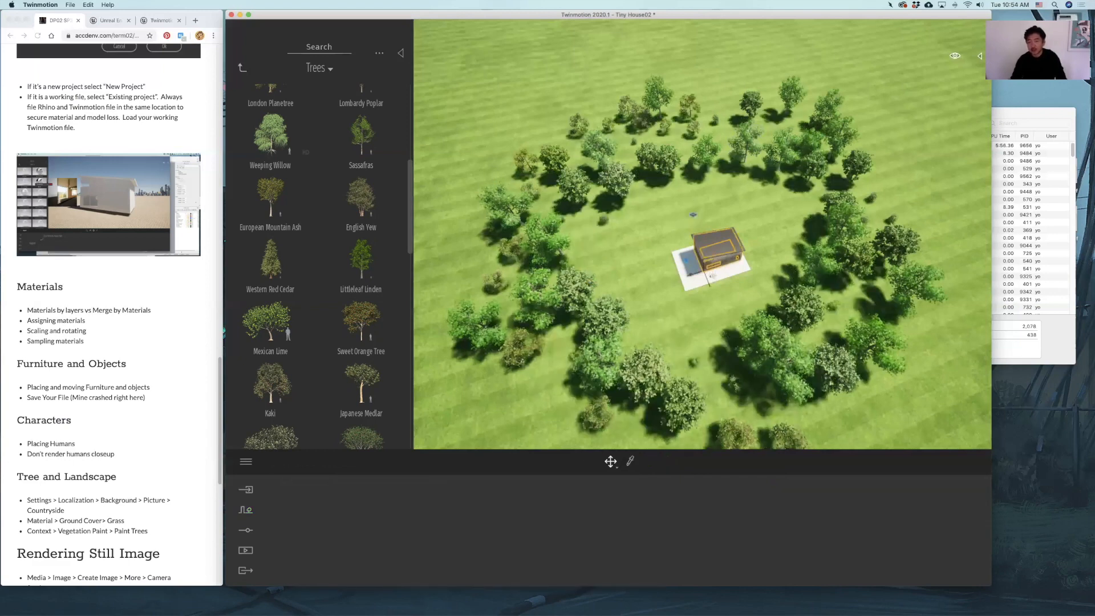
key("f")
scroll(713, 273, "down", 1)
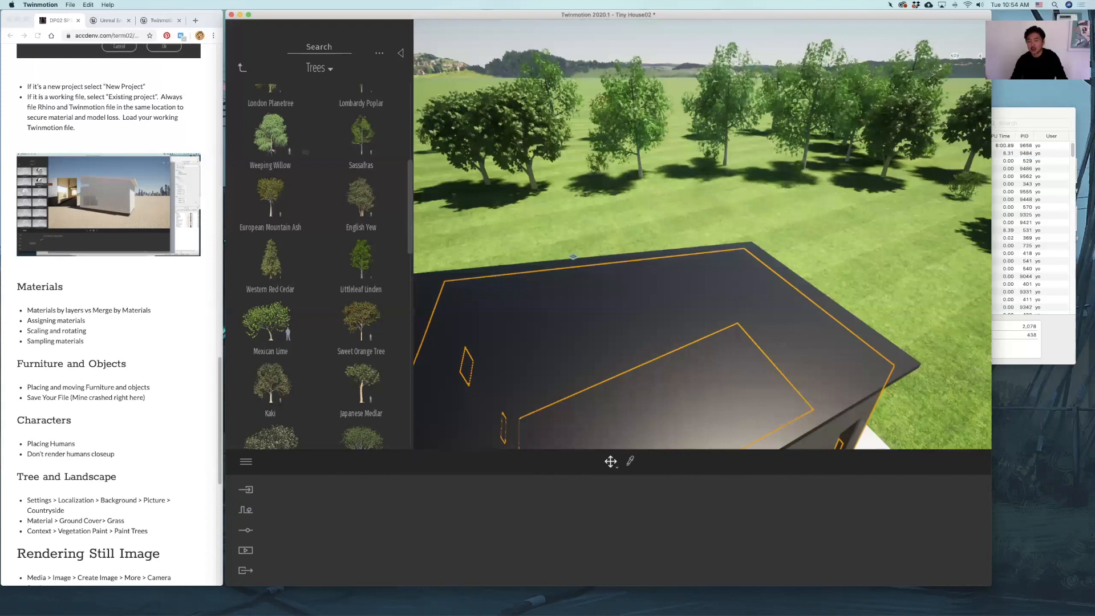
scroll(713, 273, "down", 1)
middle_click_drag(713, 273, 708, 85)
scroll(702, 234, "down", 2)
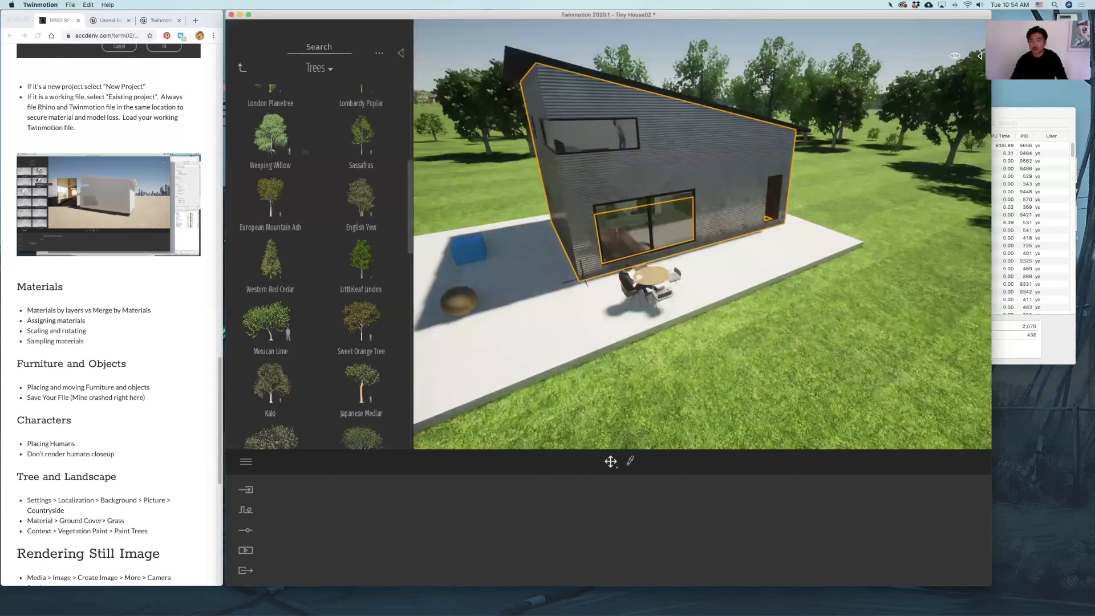
middle_click_drag(490, 240, 646, 224, "shift")
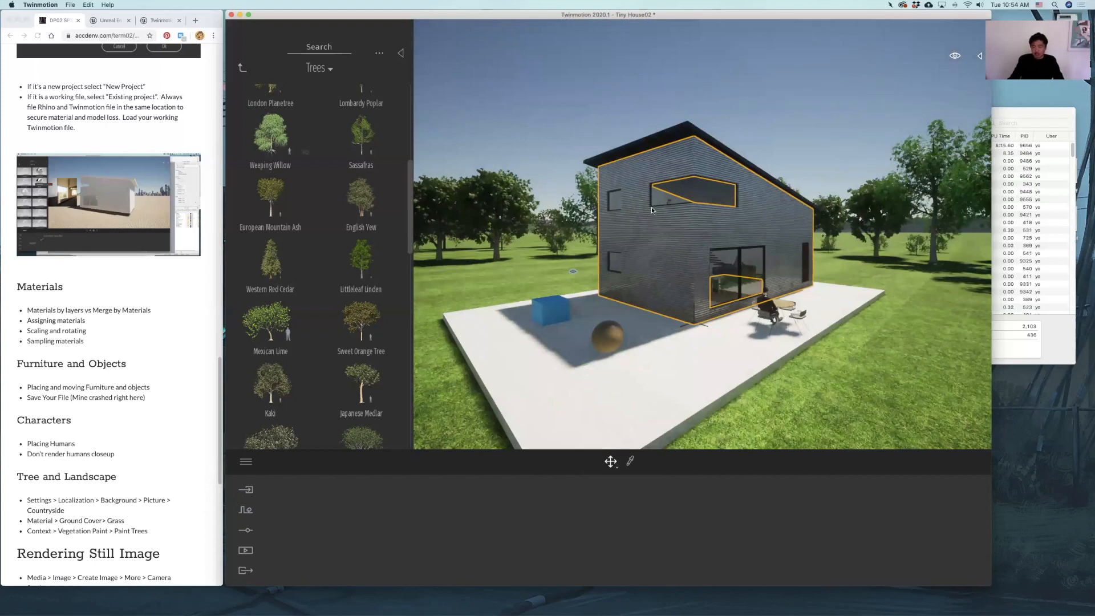
middle_click_drag(565, 221, 590, 189, "shift")
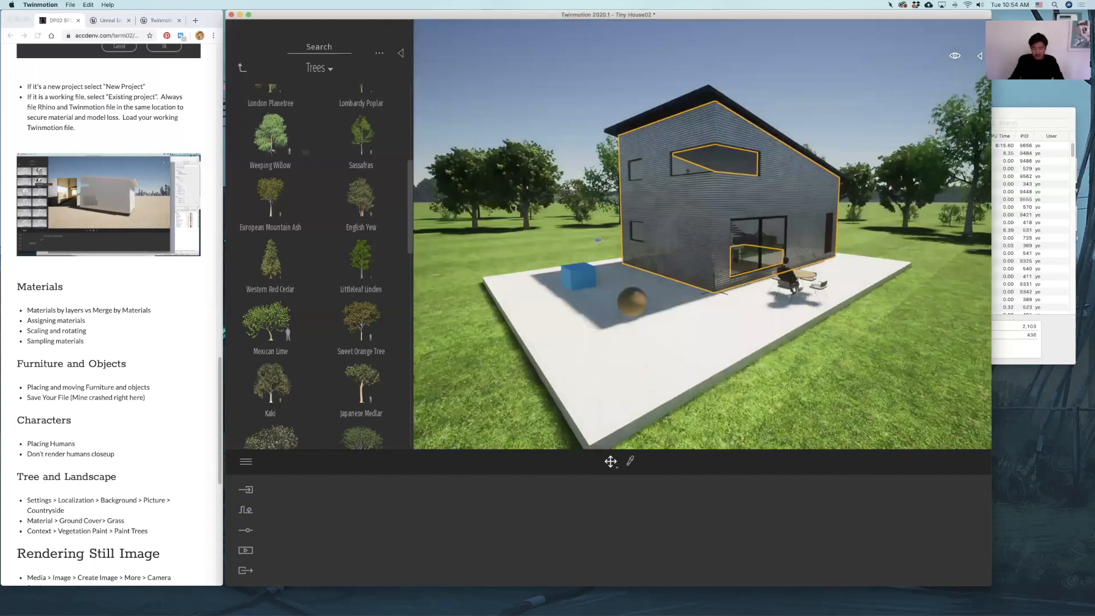
scroll(694, 222, "up", 3)
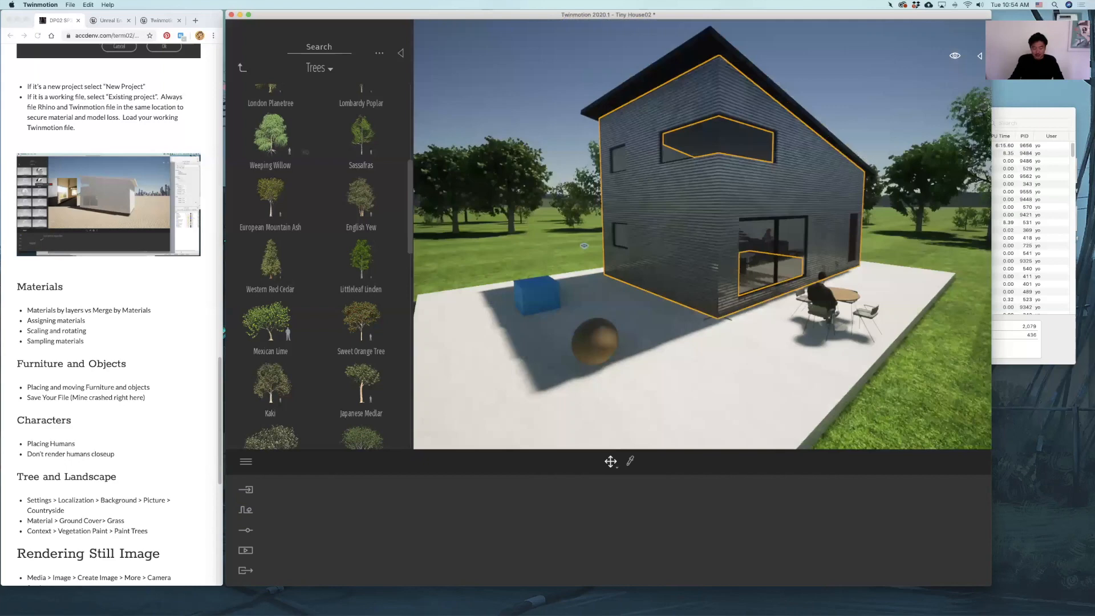
Delete all the painted trees and the single Pecan from the lawn around the house, and reopen the context tools
middle_click_drag(584, 246, 763, 259)
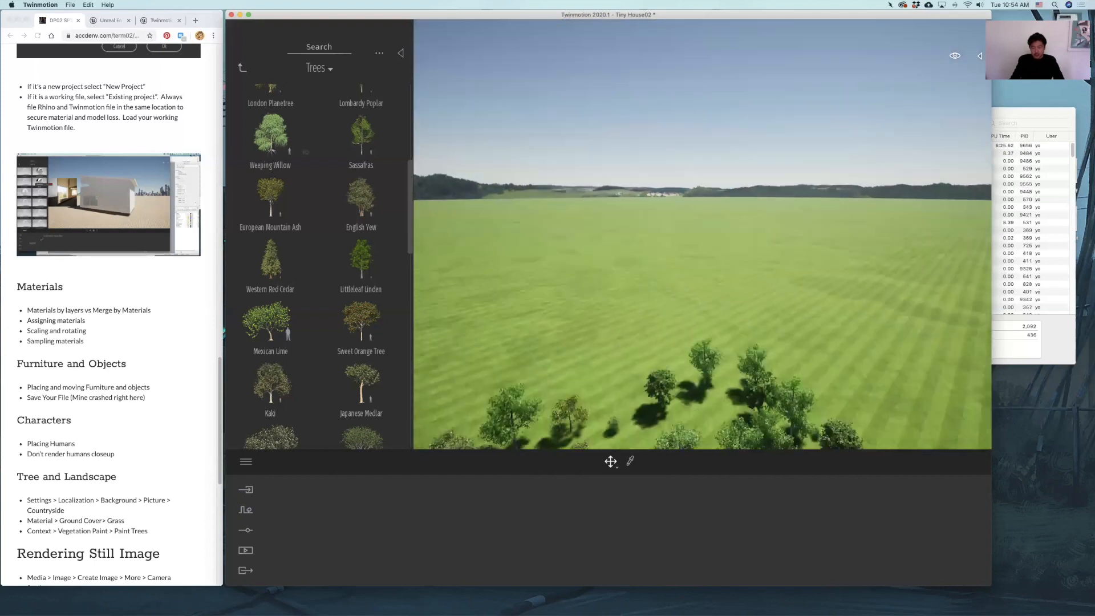
right_click_drag(762, 258, 776, 433)
scroll(703, 234, "down", 3)
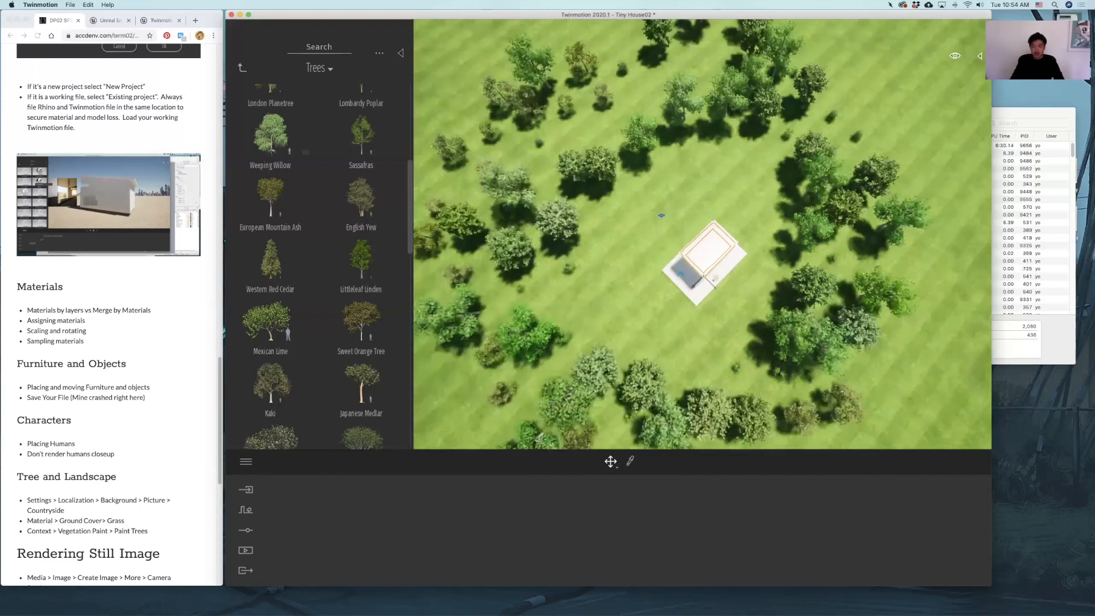
scroll(703, 234, "down", 2)
scroll(567, 379, "down", 2)
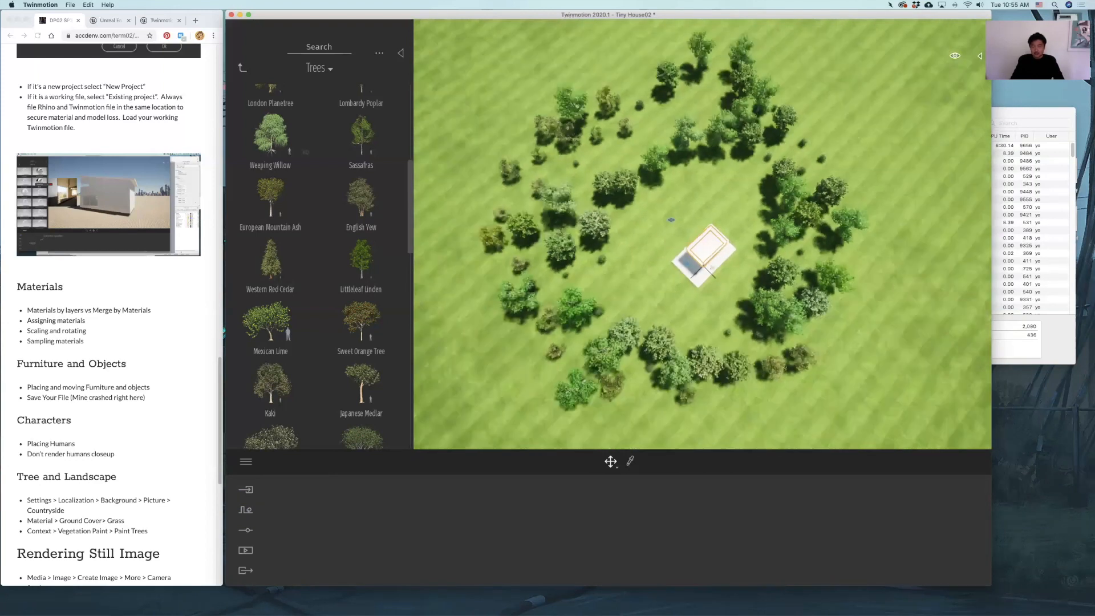
scroll(765, 306, "down", 2)
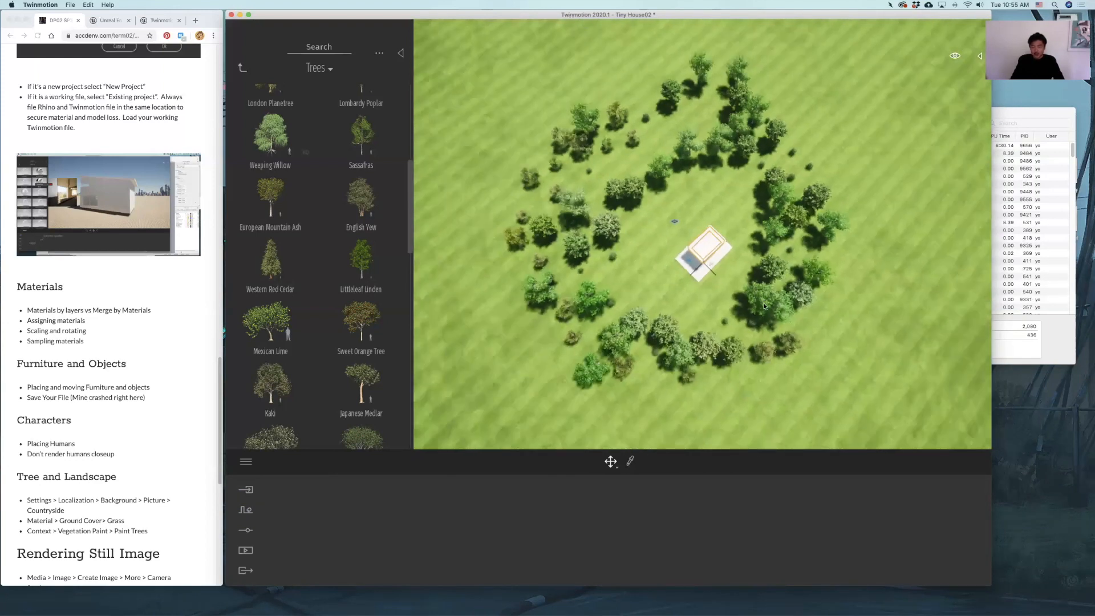
left_click(782, 301)
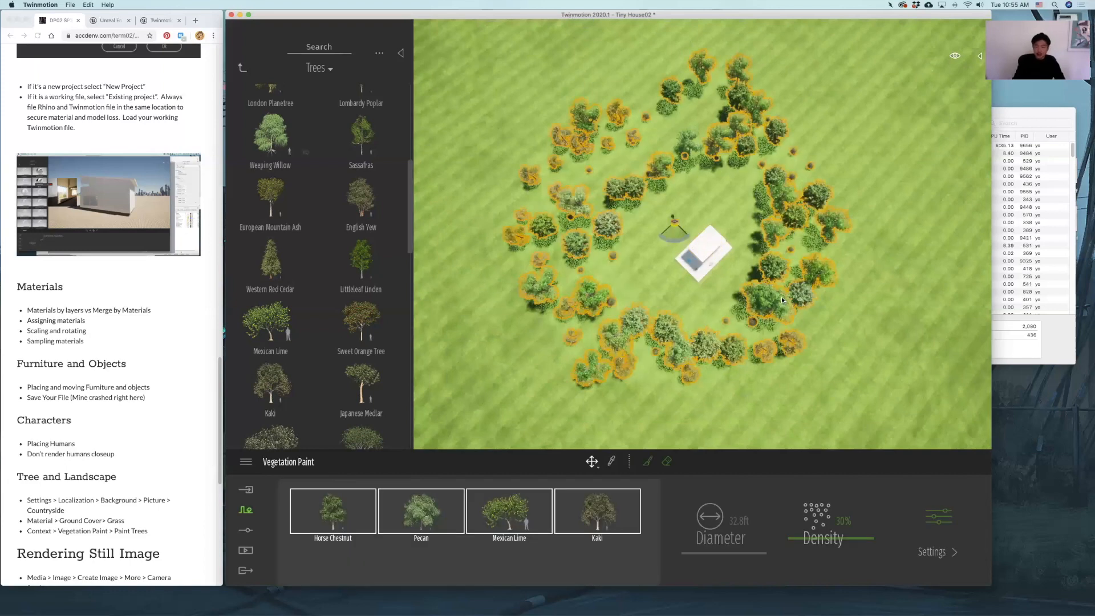
left_click(694, 146)
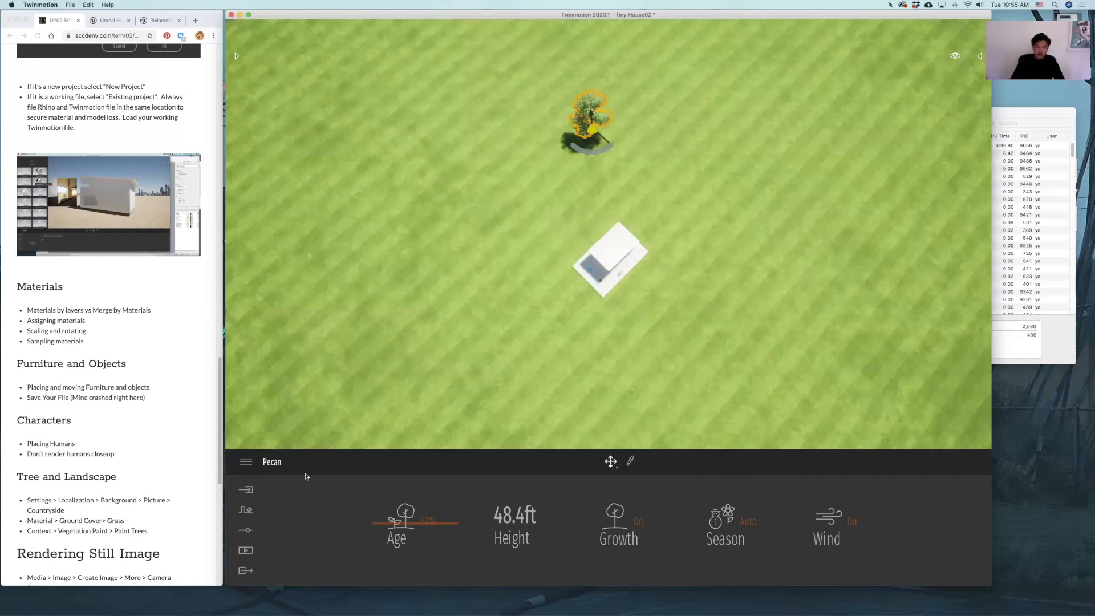
key("Delete")
left_click(251, 510)
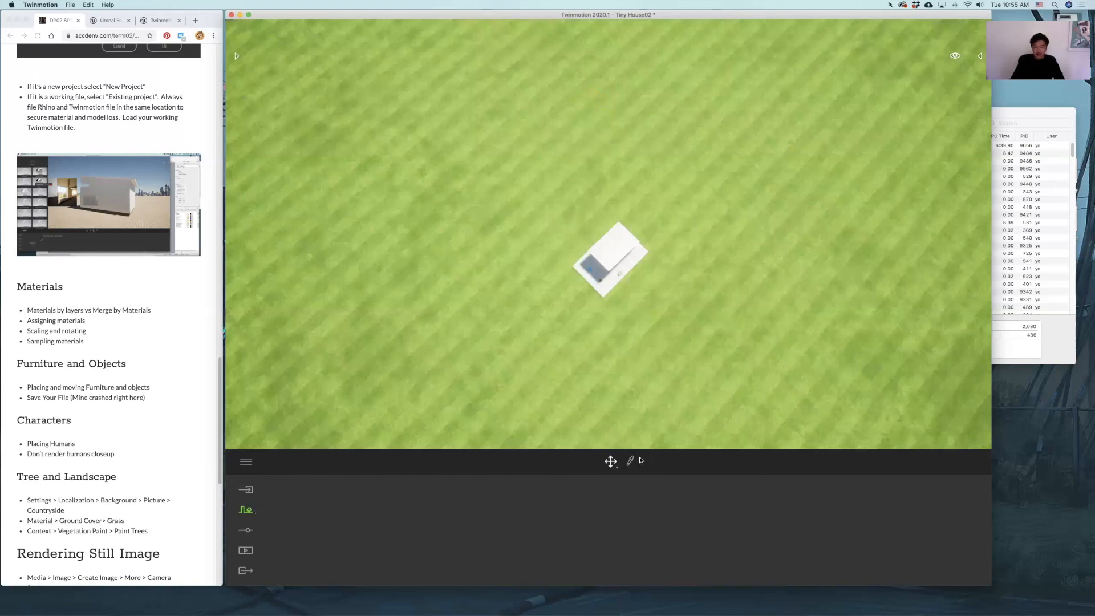
Fill the Vegetation Paint set with Horse Chestnut, Pecan, Sweet Birch and Guava trees, select all four and raise the painting density
left_click(576, 519)
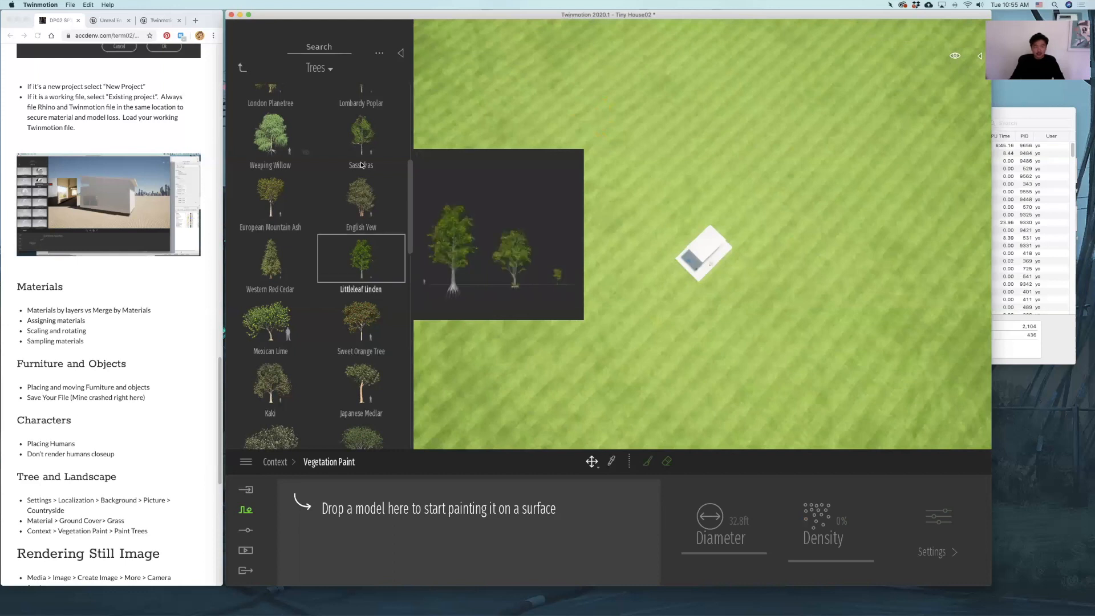
scroll(348, 151, "up", 5)
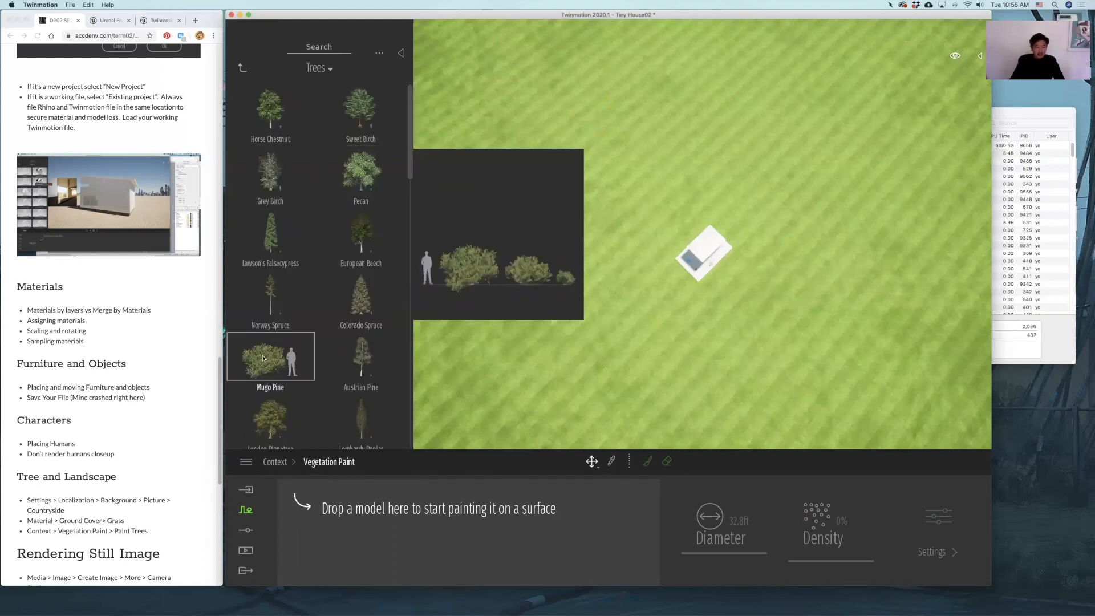
scroll(353, 287, "down", 2)
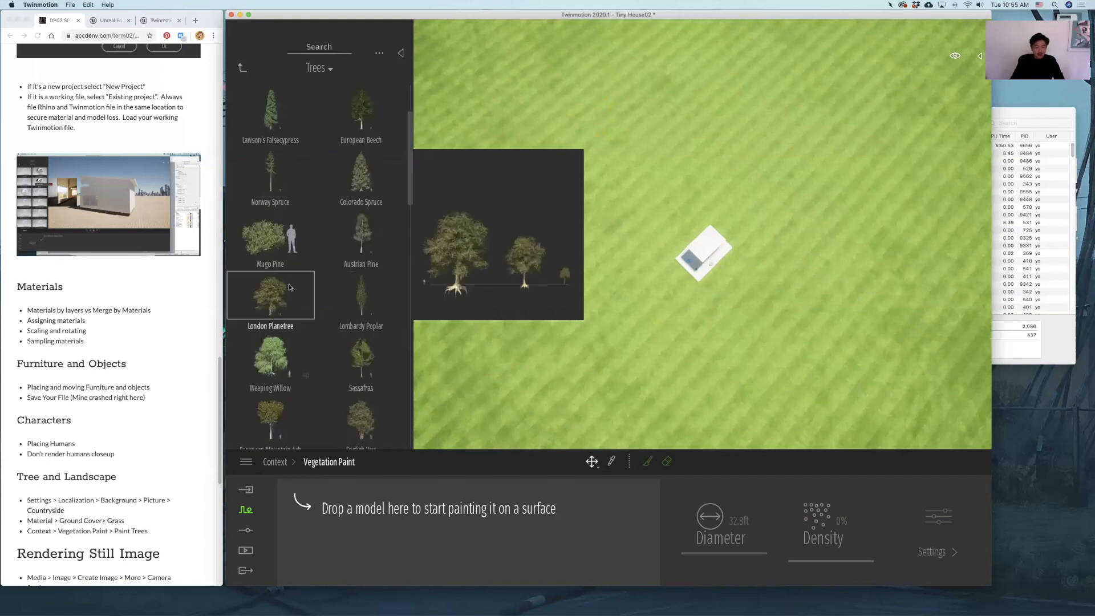
scroll(271, 240, "up", 2)
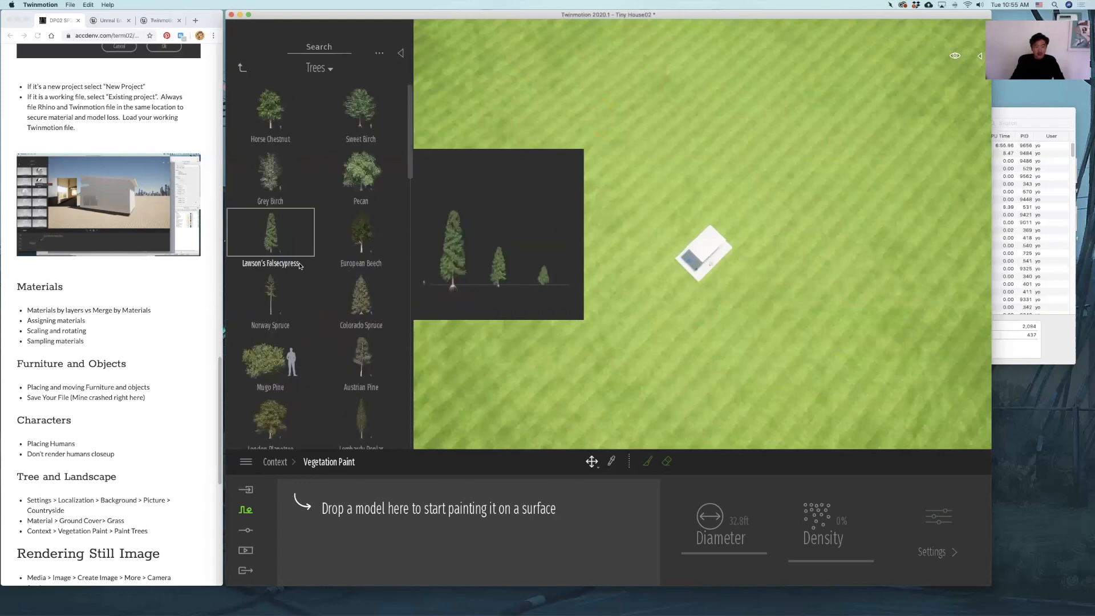
left_click_drag(336, 450, 329, 520)
left_click_drag(361, 102, 406, 527)
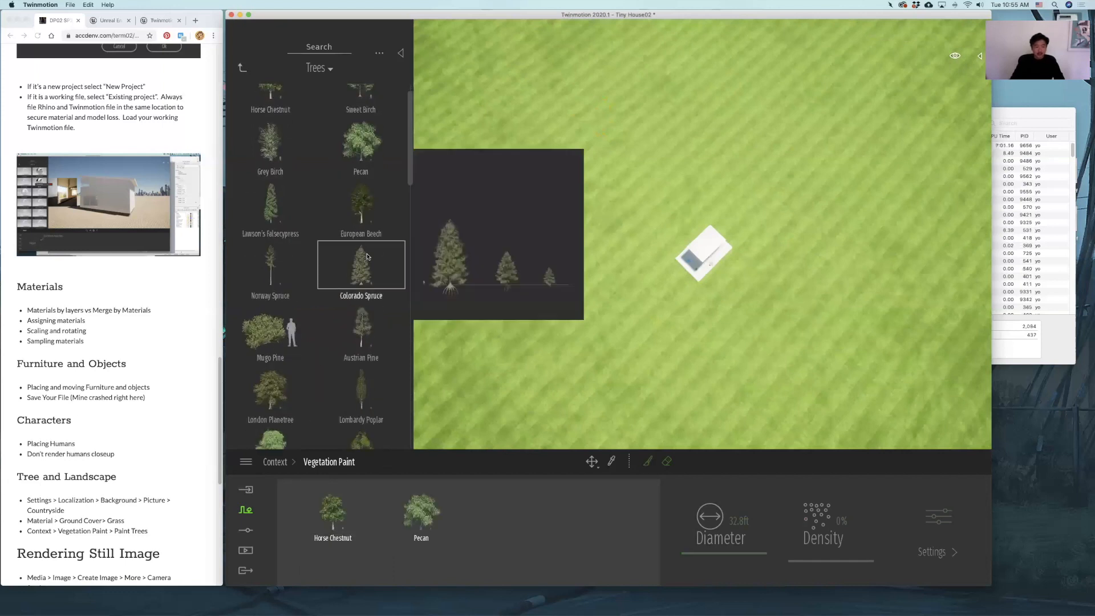
scroll(365, 171, "up", 2)
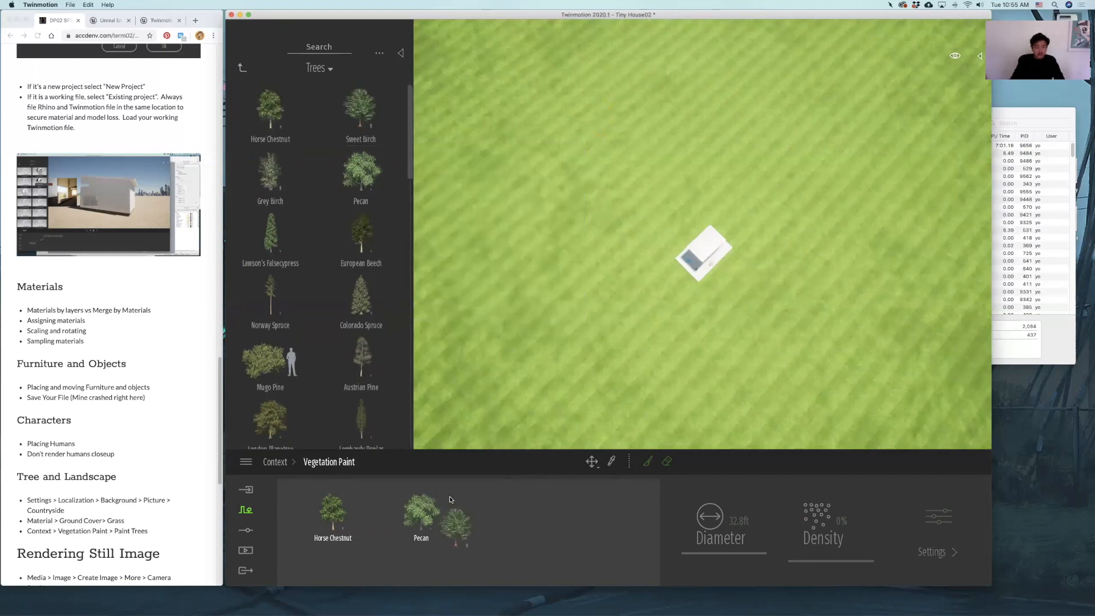
scroll(338, 388, "down", 5)
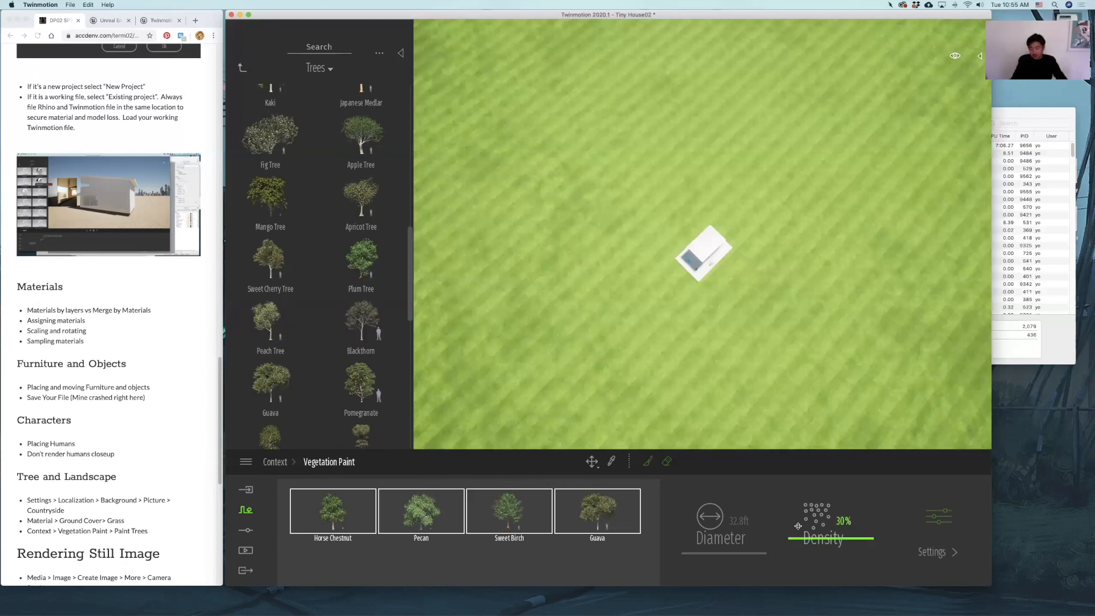
Place a single Sweet Birch tree on the open lawn near the house
left_click(599, 330)
left_click_drag(601, 215, 624, 187)
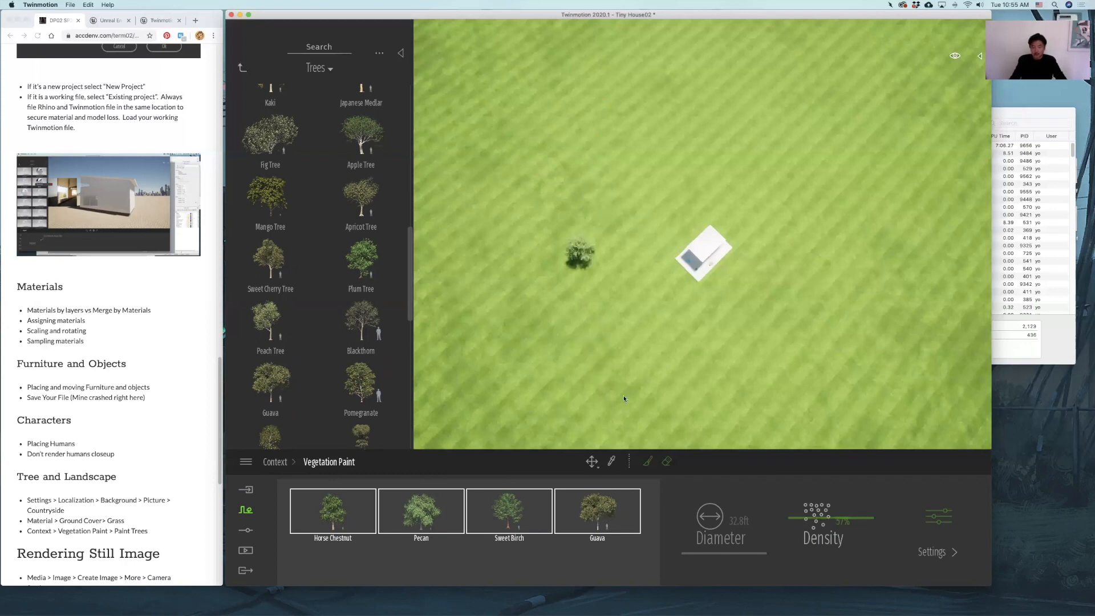
key("super+z")
left_click(246, 510)
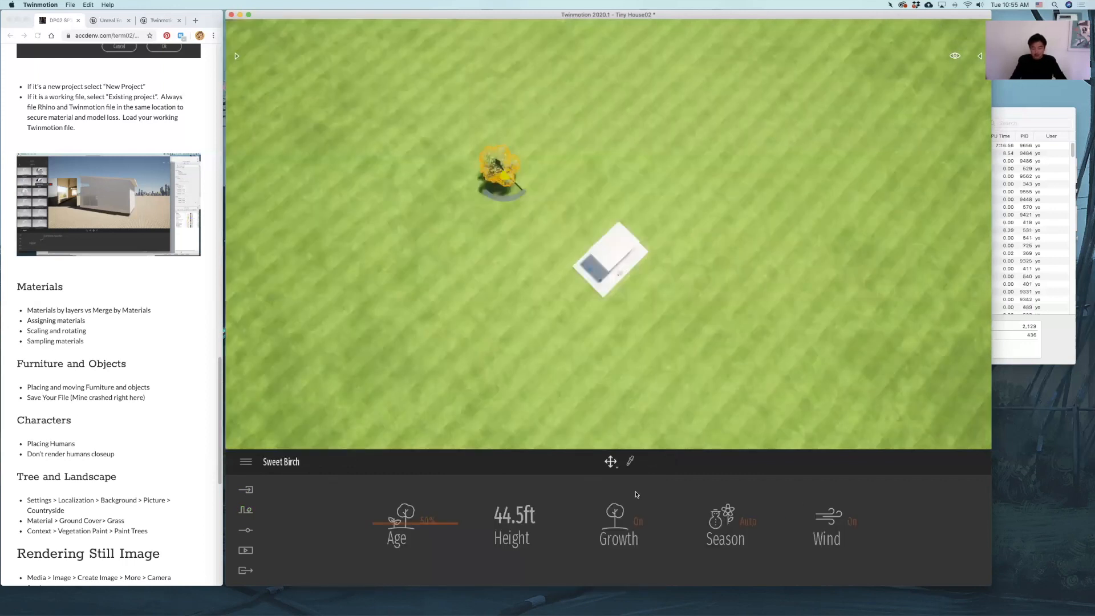
Paint a wide, irregular ring of the four mixed tree types around the house with the 32.8 ft brush, leaving a clearing in the middle
left_click(575, 530)
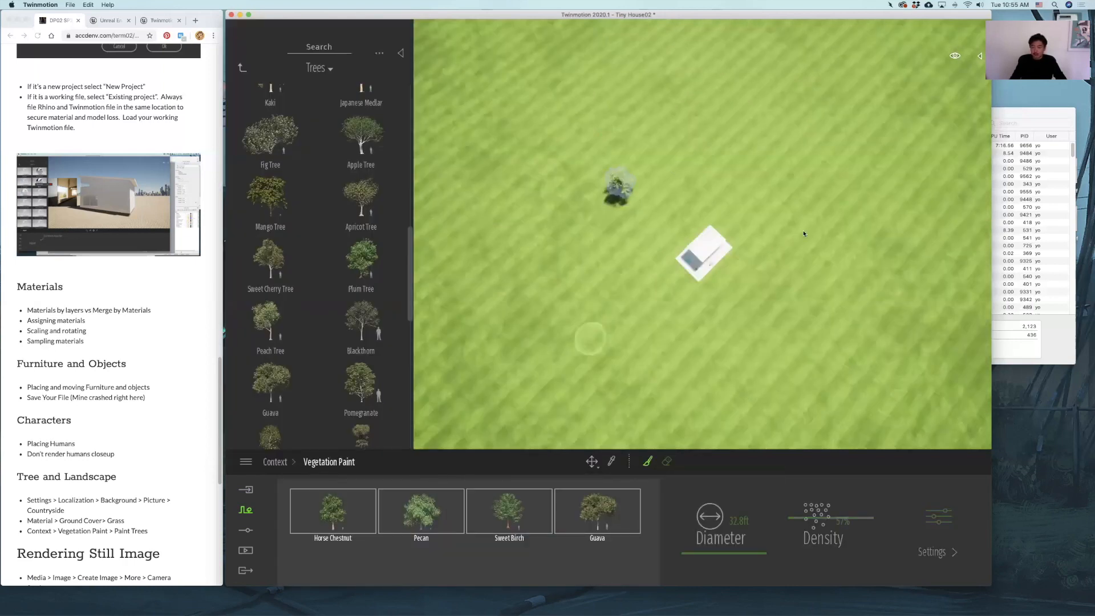
left_click_drag(804, 233, 745, 354)
mouse_move(669, 351)
left_mouse_down()
mouse_move(795, 365)
mouse_move(759, 170)
mouse_move(539, 177)
mouse_move(546, 163)
mouse_move(496, 228)
mouse_move(790, 153)
mouse_move(887, 256)
mouse_move(846, 278)
left_mouse_up()
mouse_move(736, 423)
left_mouse_down()
mouse_move(592, 413)
mouse_move(502, 336)
mouse_move(509, 357)
left_mouse_up()
left_click_drag(474, 237, 490, 336)
mouse_move(652, 111)
left_mouse_down()
mouse_move(713, 94)
mouse_move(798, 108)
mouse_move(908, 211)
left_mouse_up()
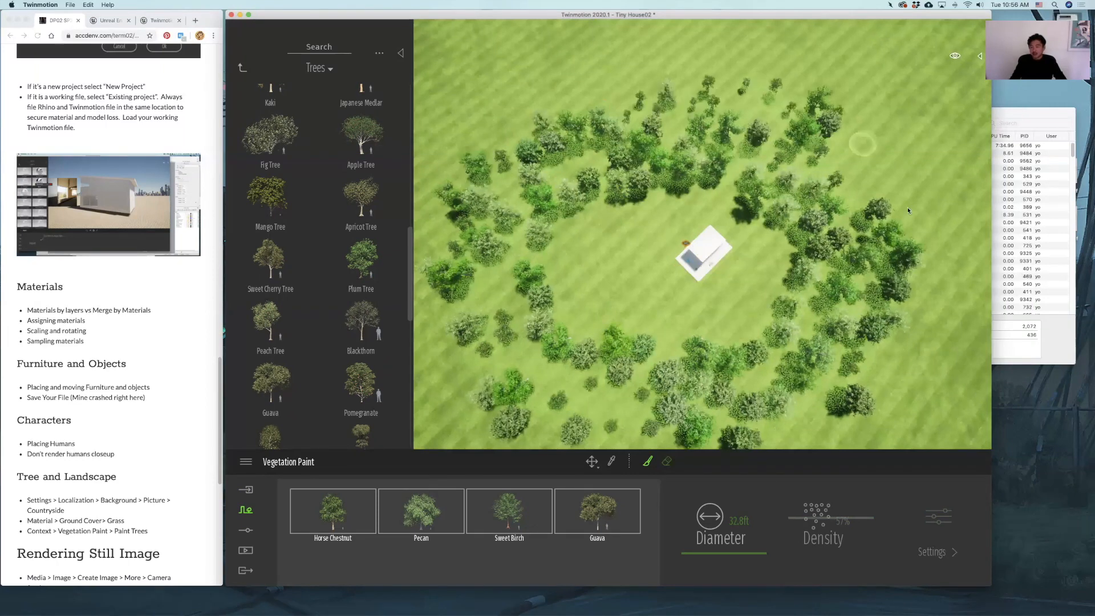
left_click_drag(936, 246, 892, 388)
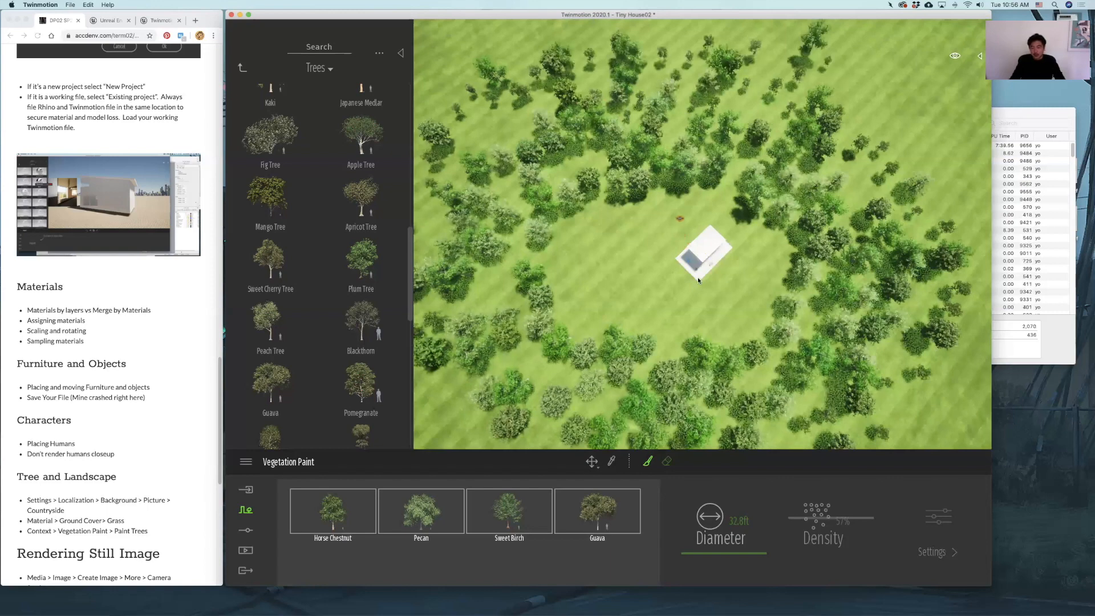
Focus on the house and frame its corner and terrace in a low perspective view with the painted trees behind
left_click(726, 289)
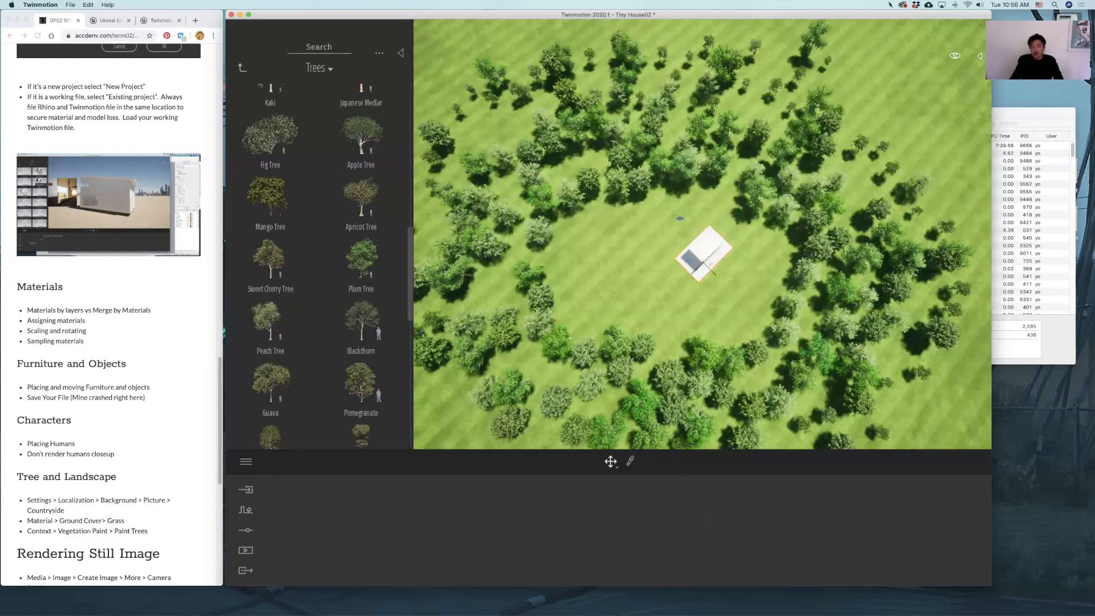
key("f")
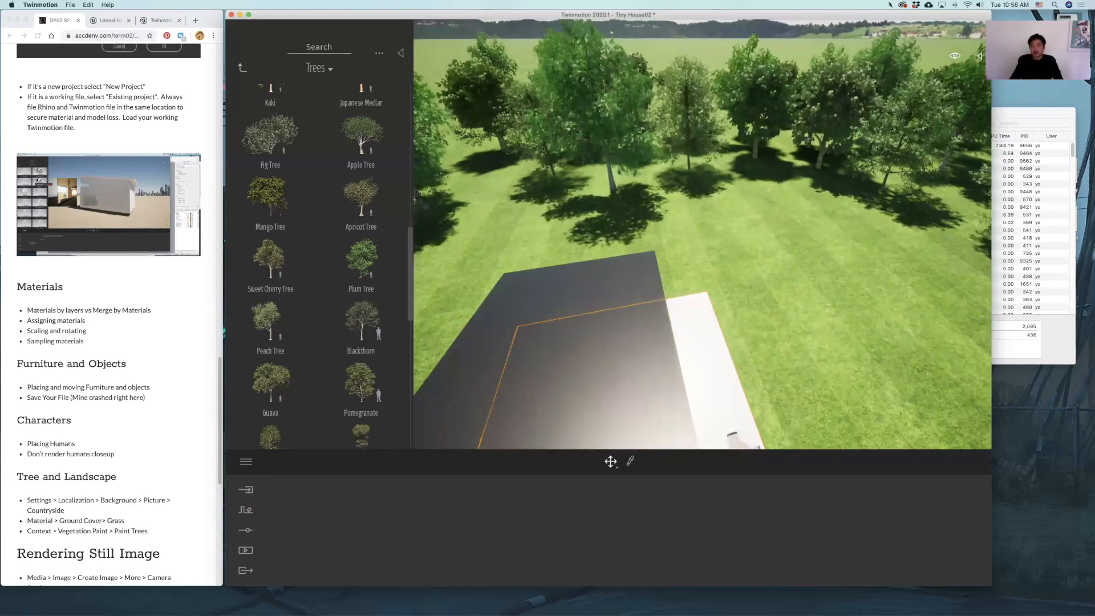
key("q")
middle_click_drag(702, 320, 703, 234, "shift")
middle_click_drag(703, 319, 627, 291, "shift")
mouse_move(570, 263)
middle_mouse_down("shift")
mouse_move(500, 270)
mouse_move(526, 262)
mouse_move(581, 280)
middle_mouse_up("shift")
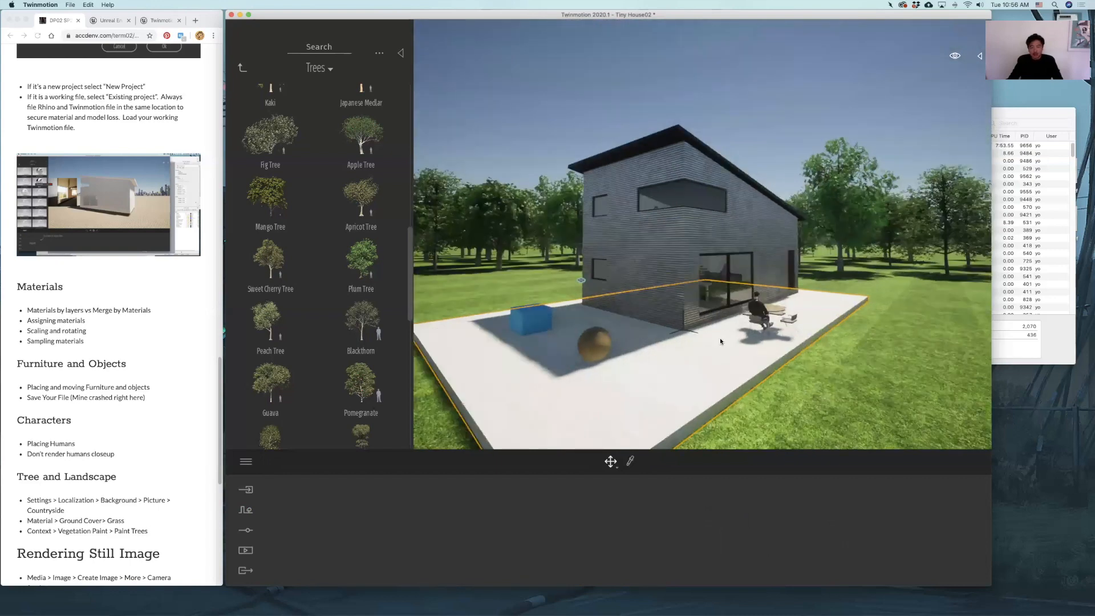
left_click(714, 159)
right_click_drag(714, 159, 718, 165)
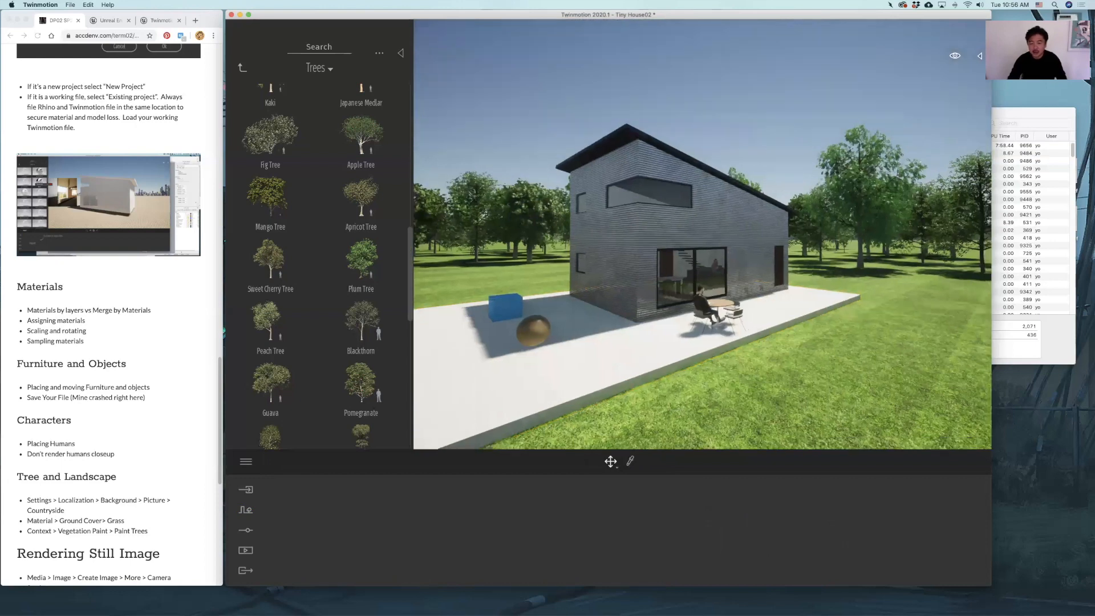
middle_click_drag(719, 166, 747, 191)
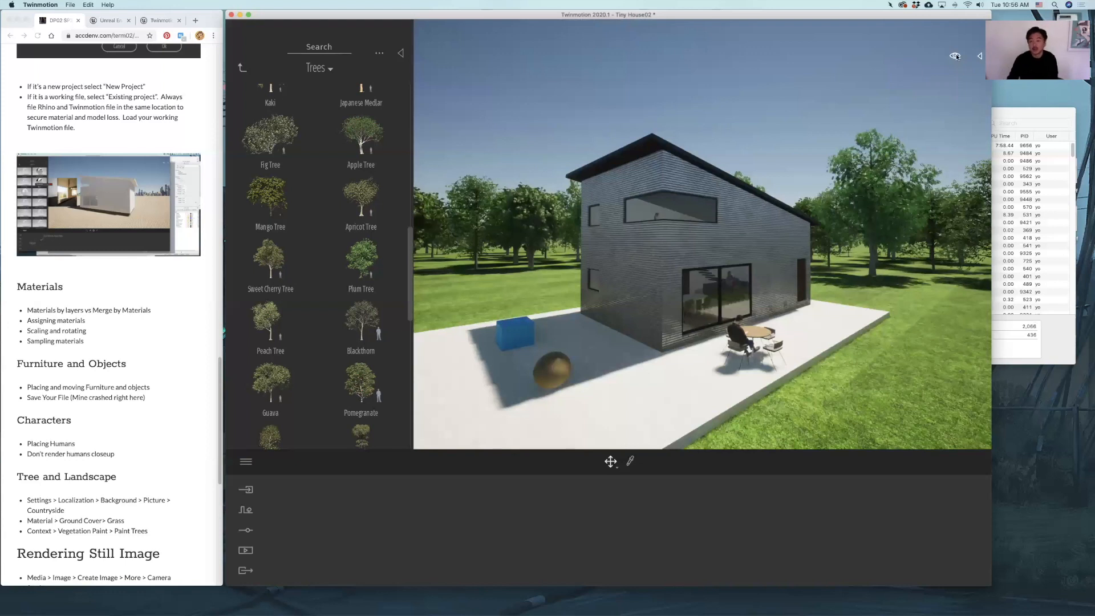
Adjust the time of day to light the terrace side of the house and create the first still image from this view
mouse_move(943, 75)
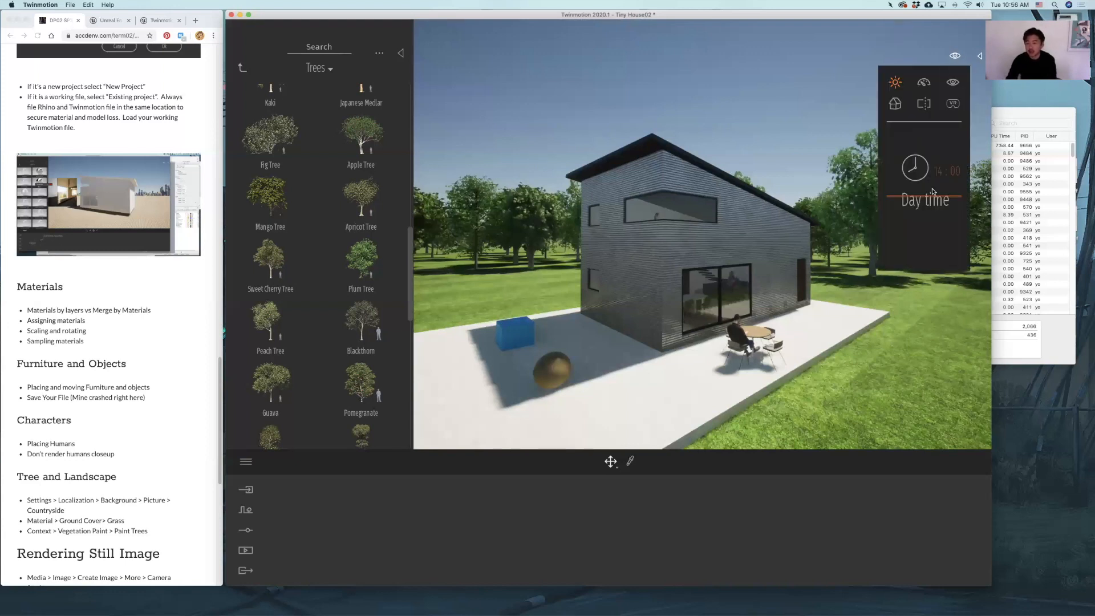
left_click_drag(907, 171, 894, 216)
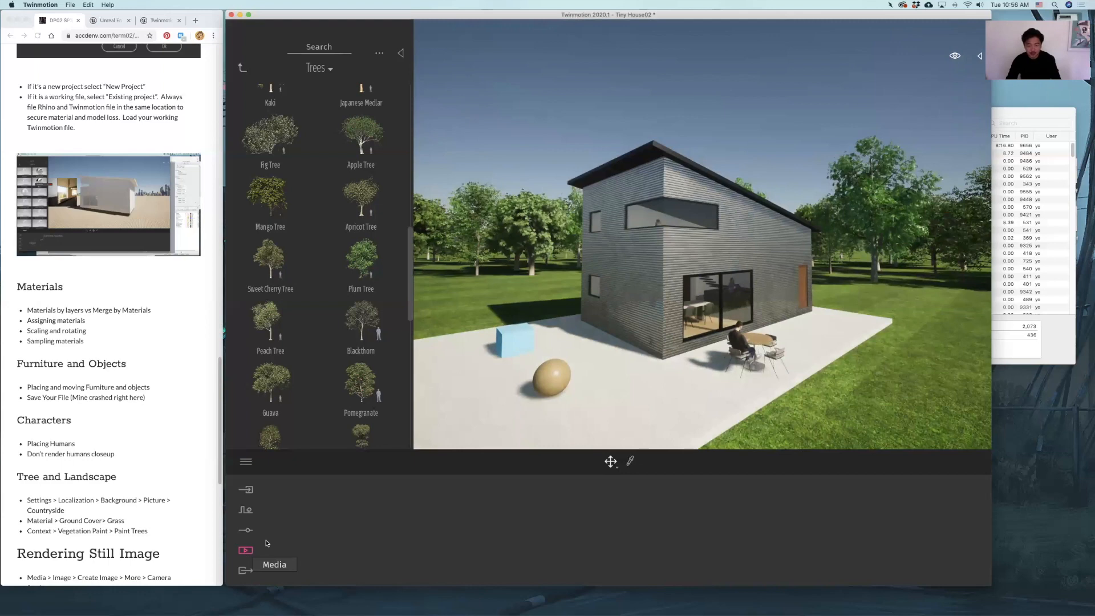
left_click(264, 546)
left_click(469, 522)
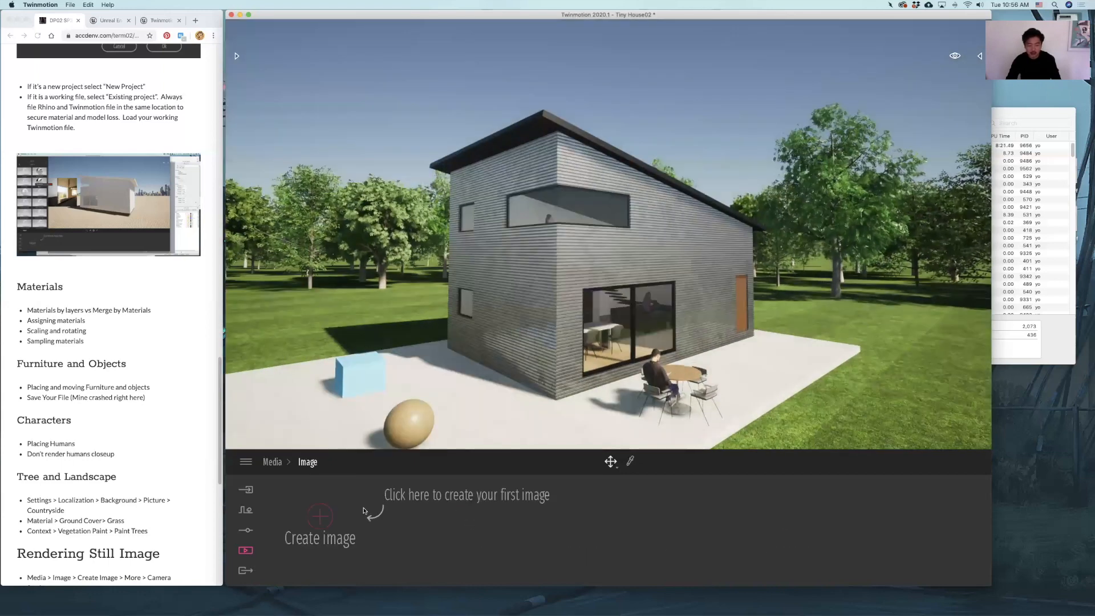
left_click(325, 524)
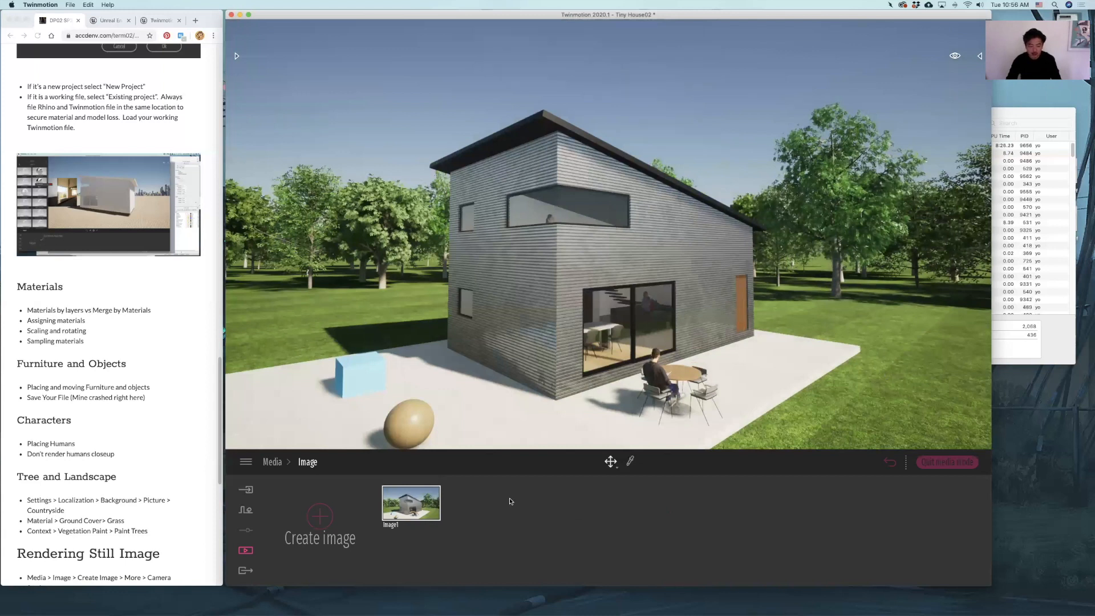
Turn on Parallelism and fine-tune the FOV in Image1's camera settings, reframing the house from a lower viewpoint
mouse_move(426, 518)
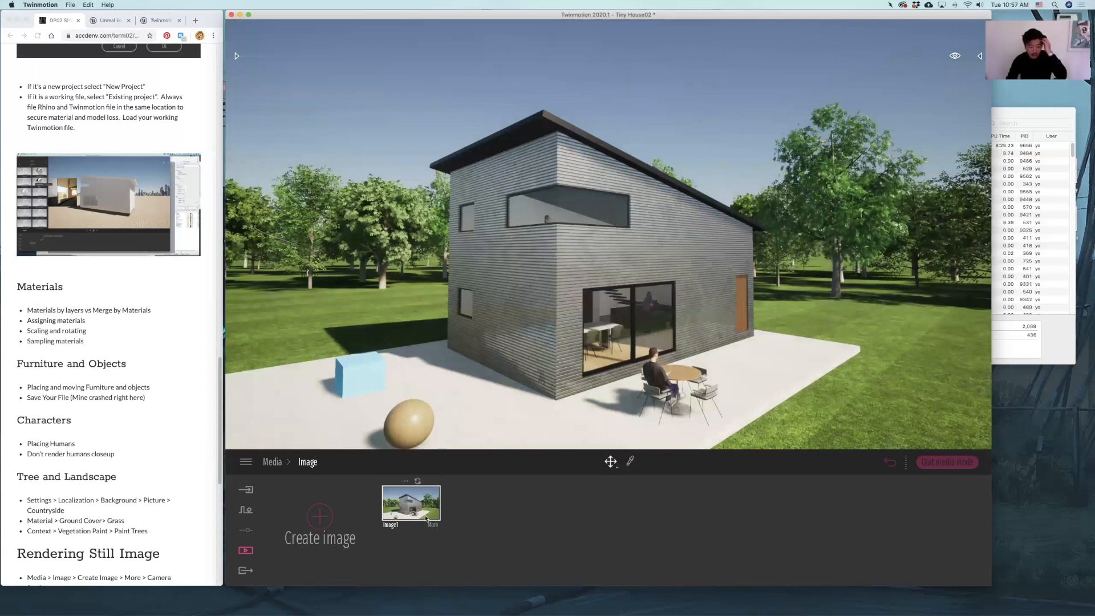
left_click(435, 524)
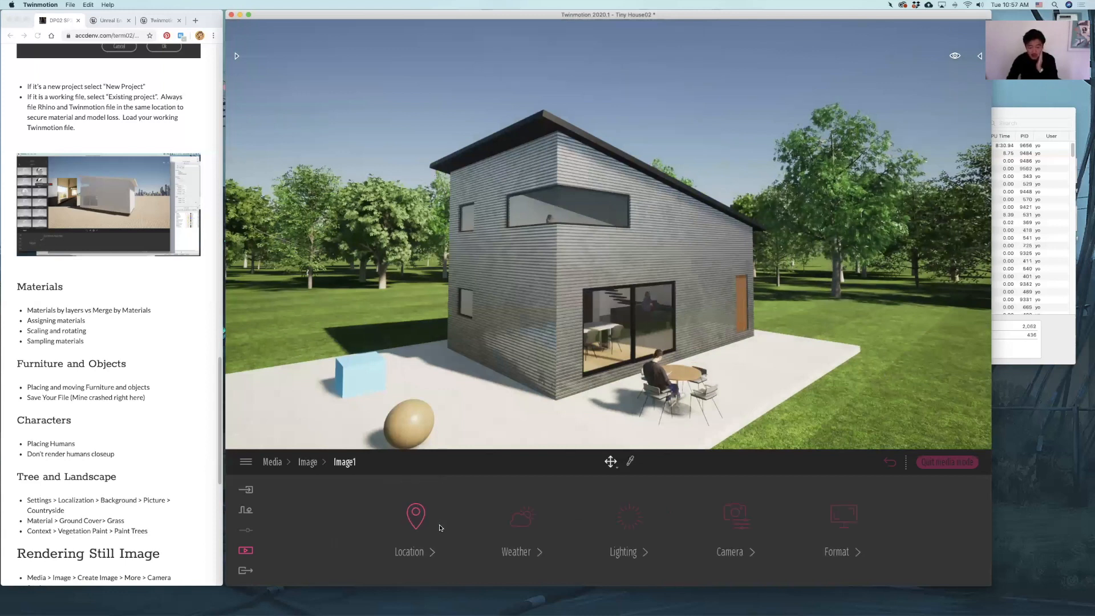
left_click(739, 553)
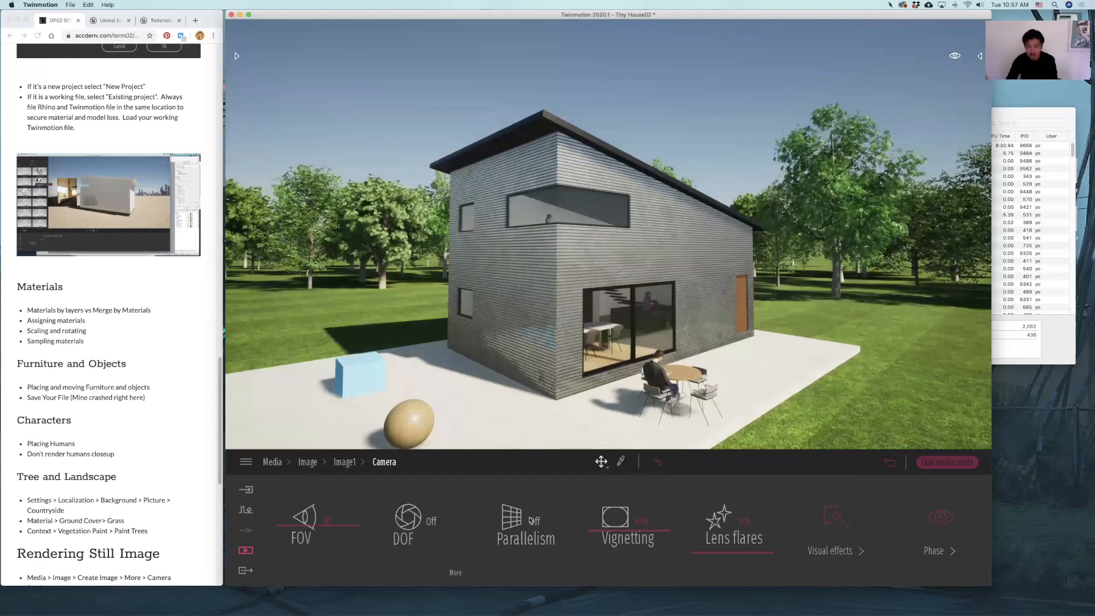
left_click(534, 521)
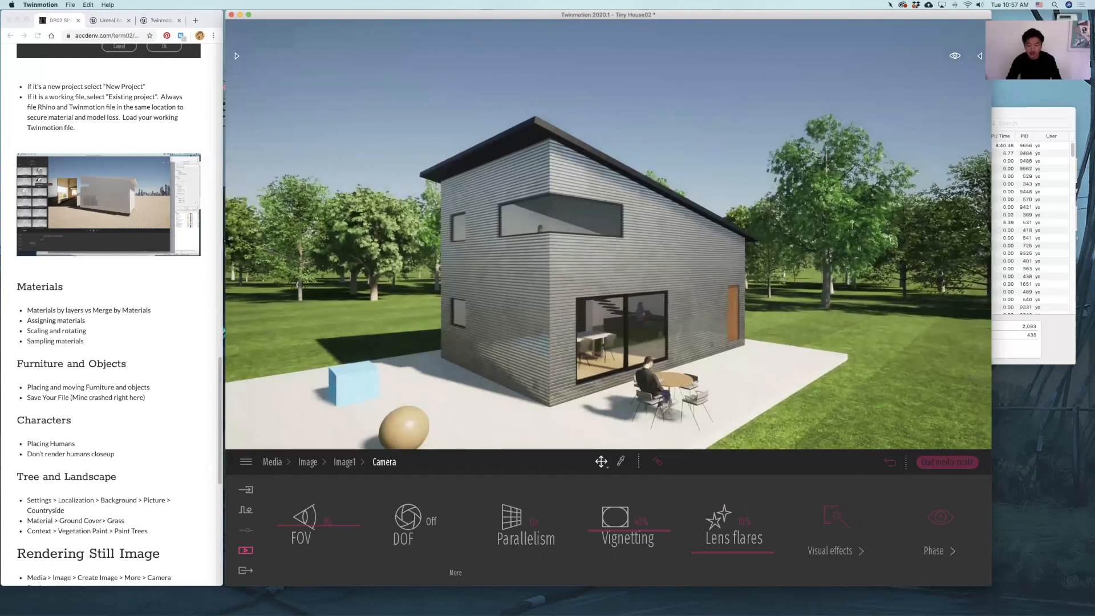
key("q")
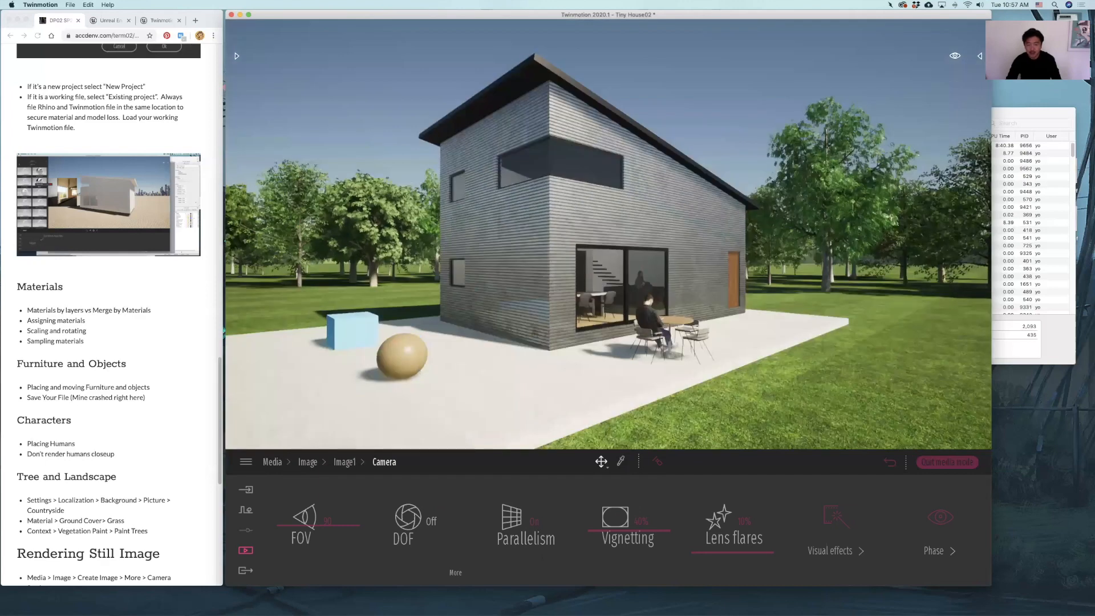
right_click_drag(624, 237, 624, 228)
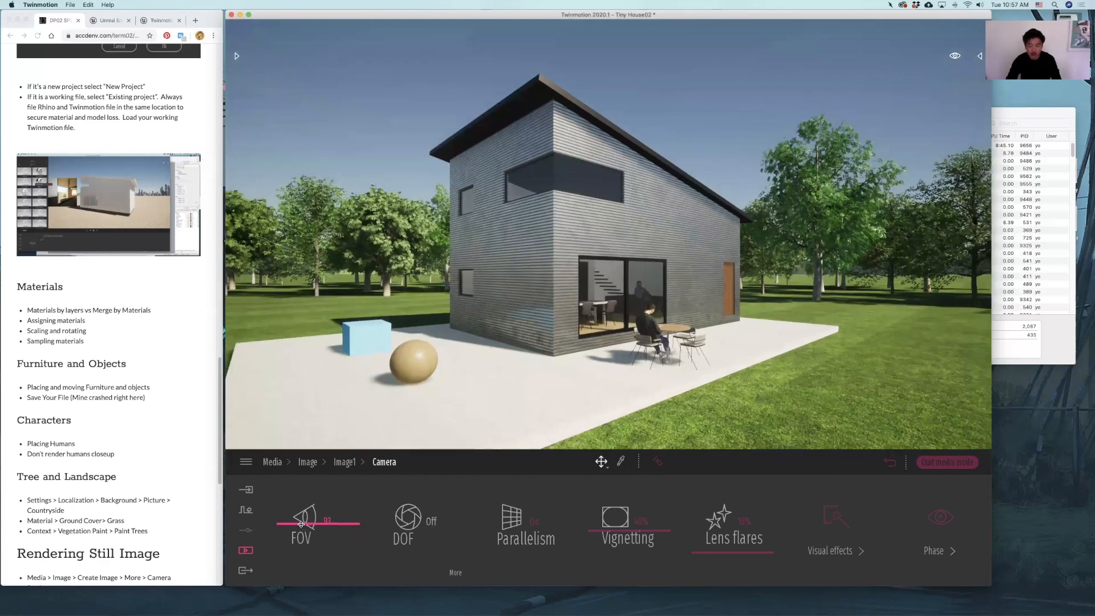
left_click_drag(302, 521, 302, 525)
Try depth of field on Image1 with a focus distance of 500.66 ft, and switch the effect off again
left_click(431, 523)
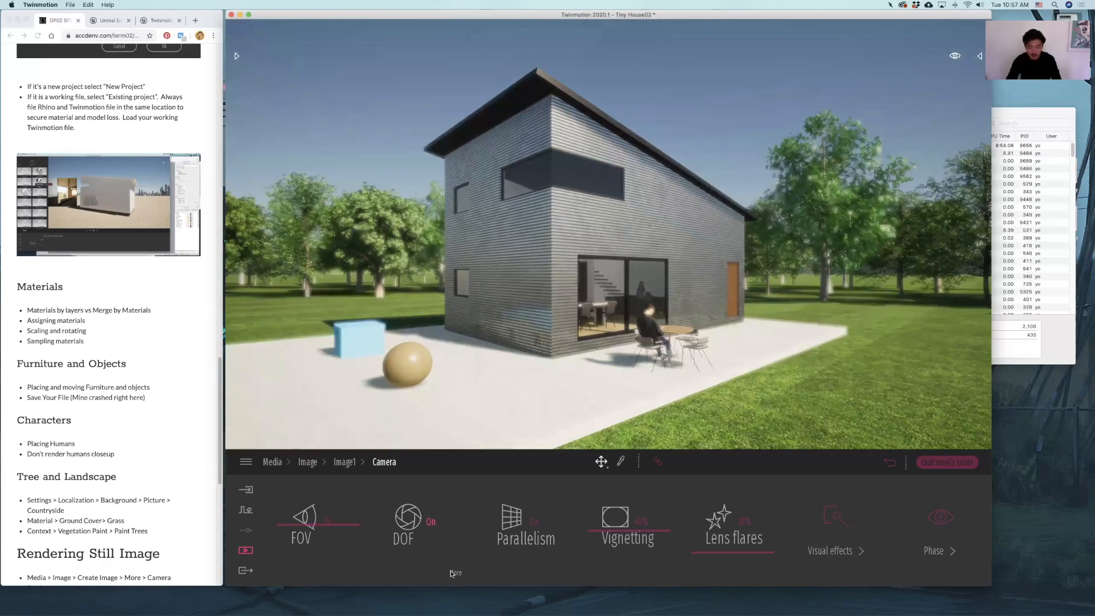
left_click(477, 560)
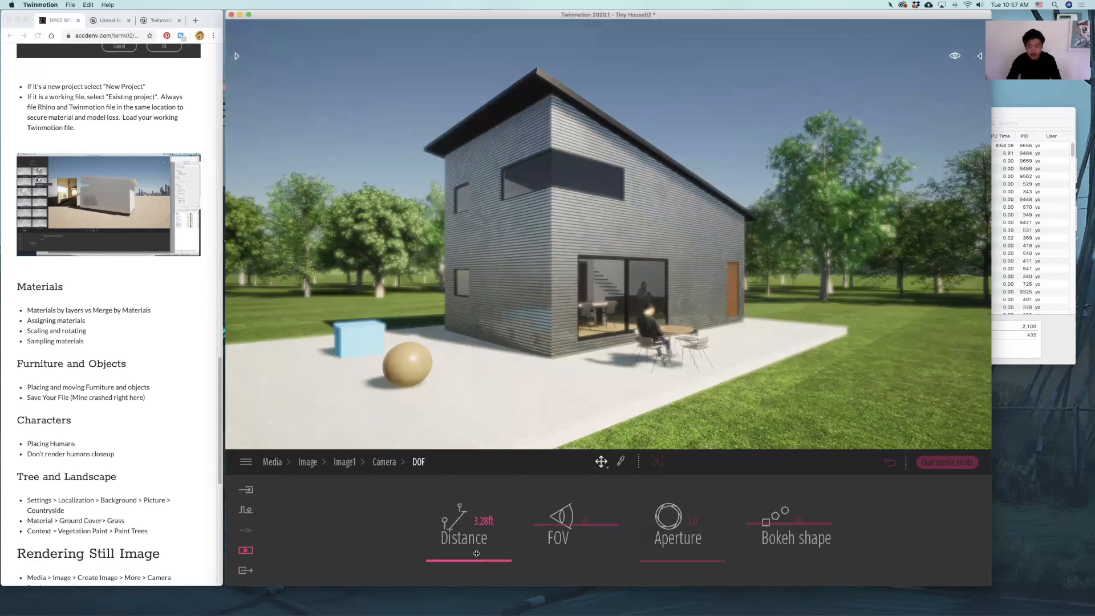
left_click(471, 502)
mouse_move(459, 538)
left_mouse_down()
mouse_move(453, 570)
mouse_move(456, 540)
left_mouse_up()
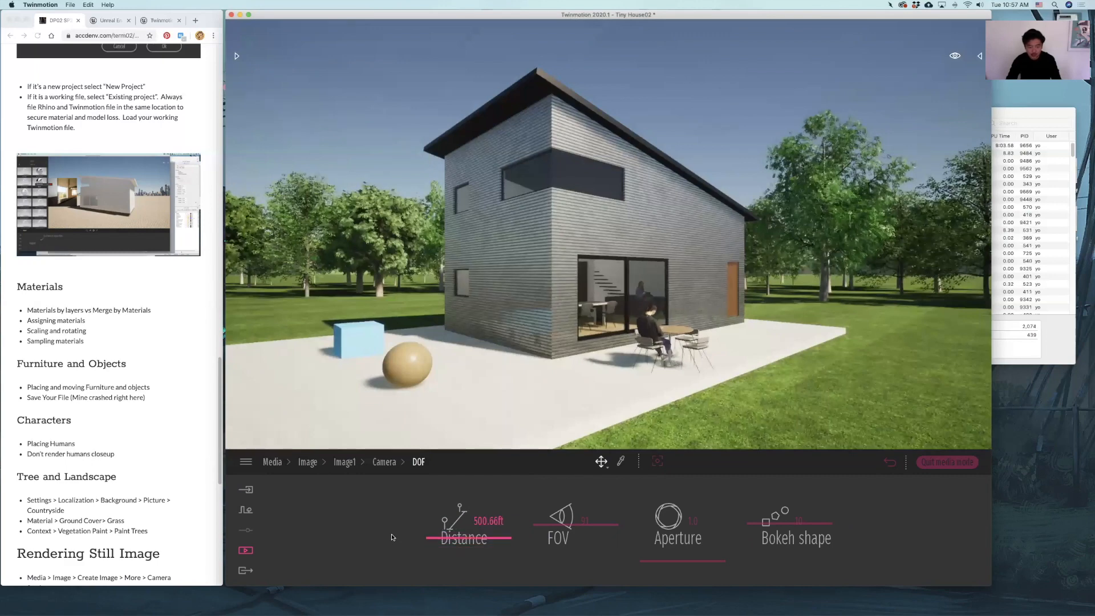
left_click(387, 462)
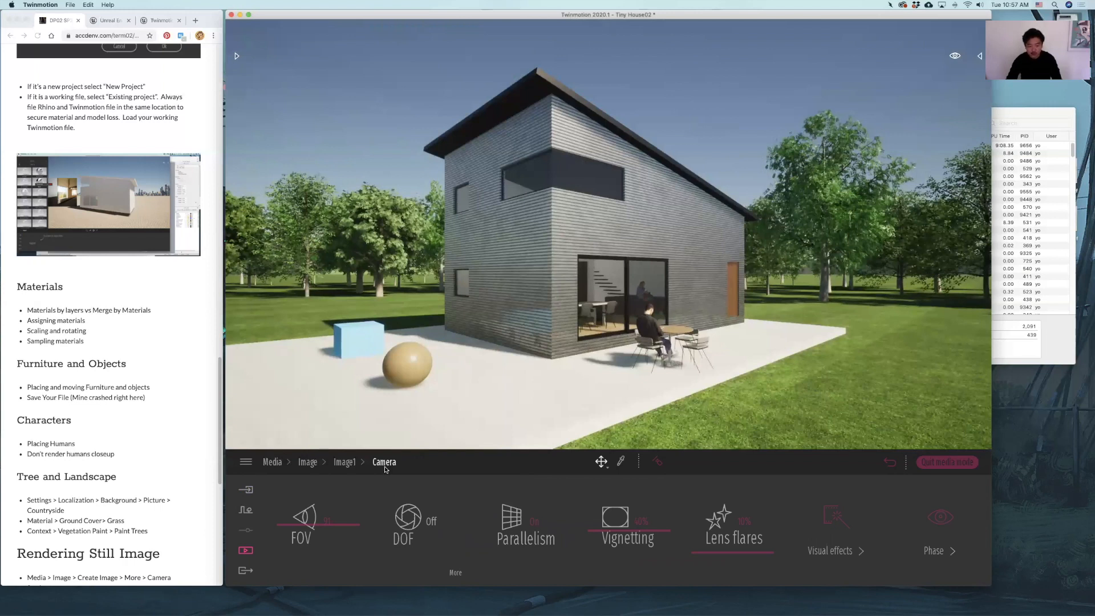
Return to the image list and re-capture Image1 with the adjusted camera view
left_click(346, 465)
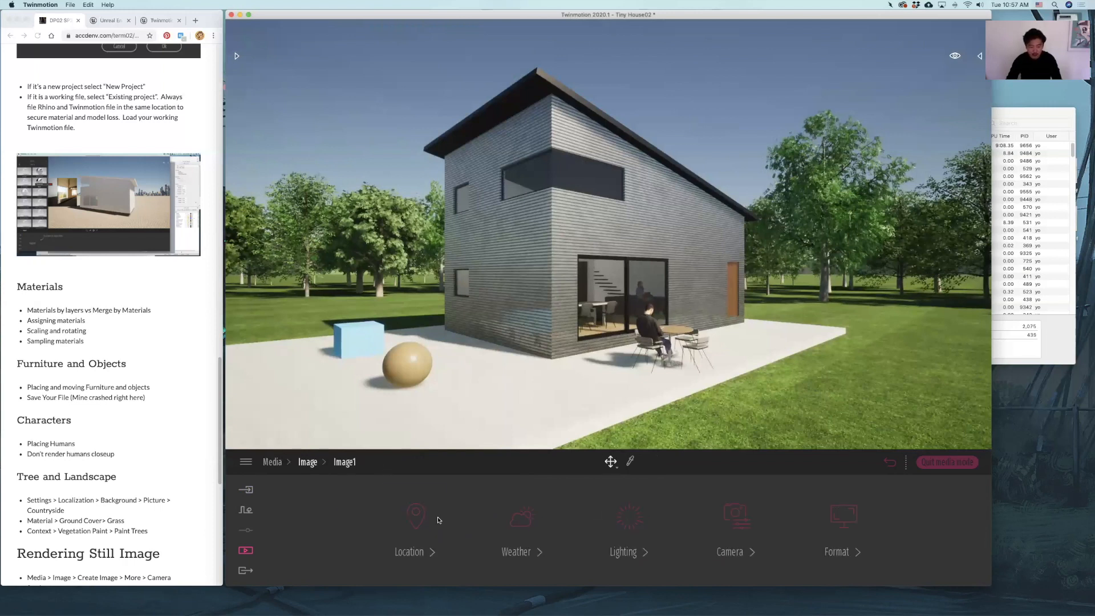
left_click(308, 463)
mouse_move(417, 482)
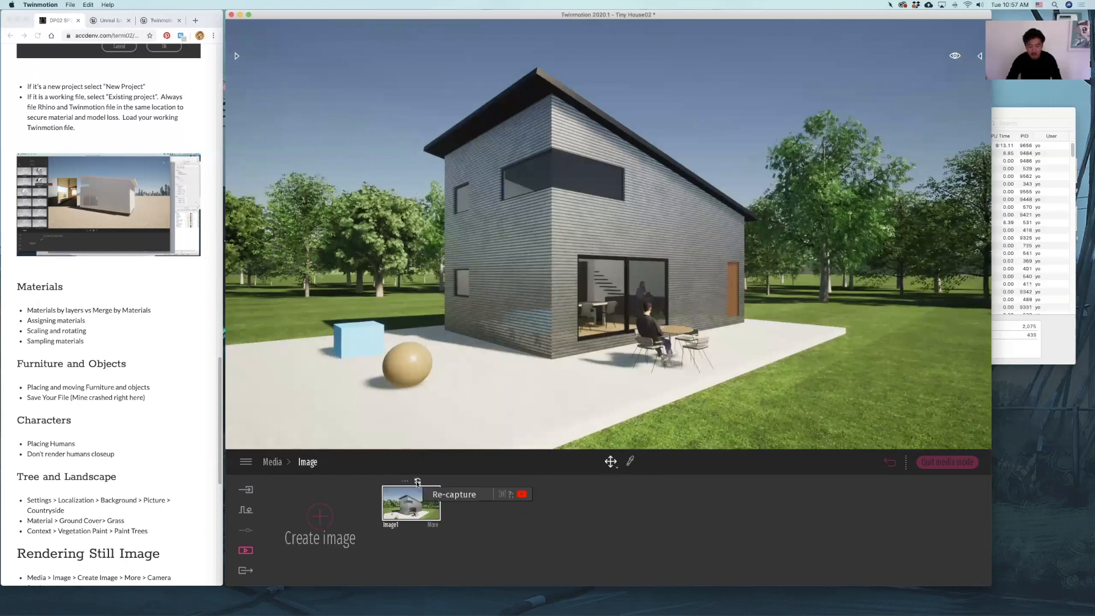
left_click(417, 482)
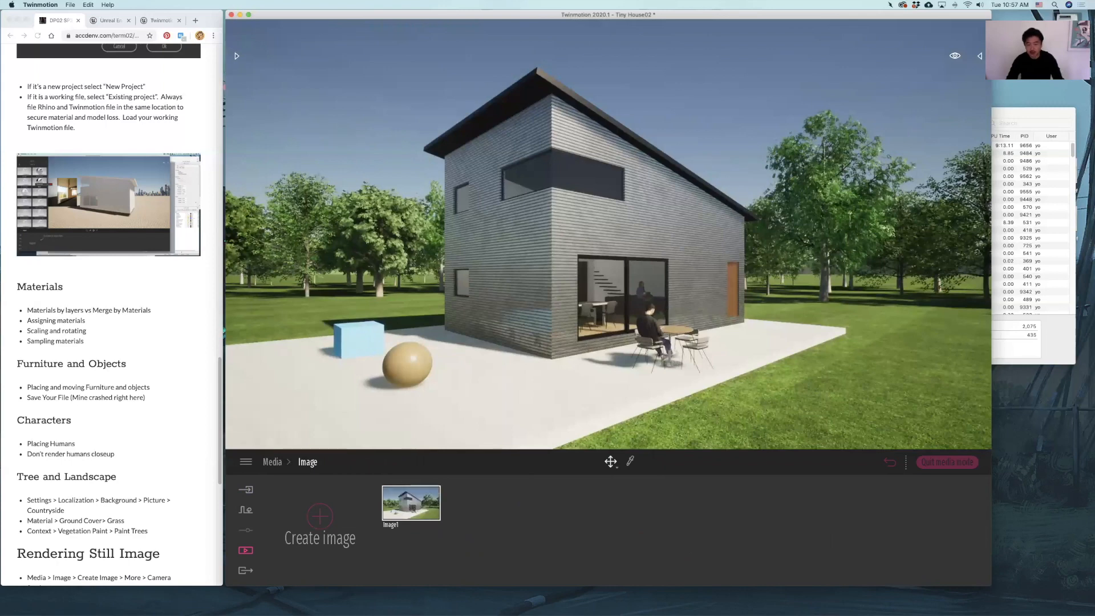
Move the camera inside the house, frame the sofa, dining table, loft and stairs, and create a second image from this view
right_click_drag(608, 240, 631, 220)
scroll(608, 240, "up", 5)
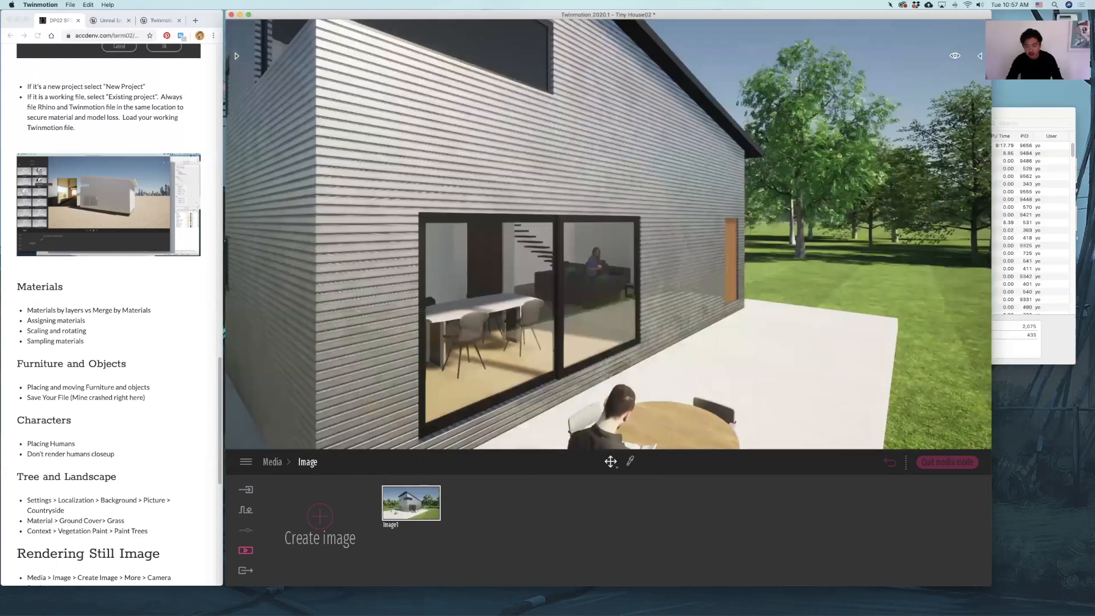
scroll(608, 239, "up", 5)
scroll(608, 240, "up", 3)
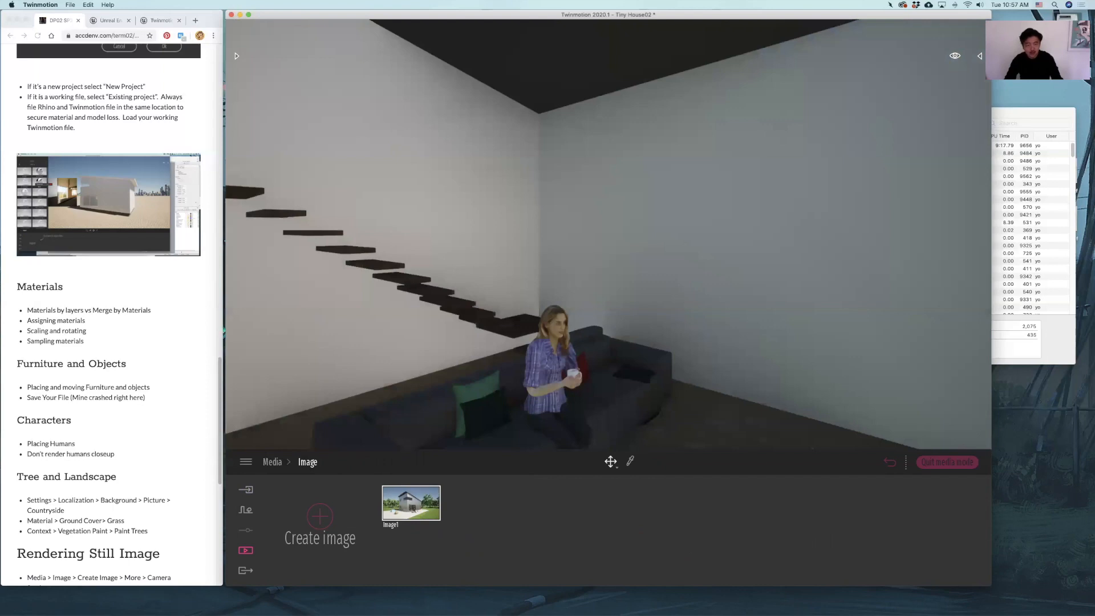
right_click_drag(608, 239, 448, 237)
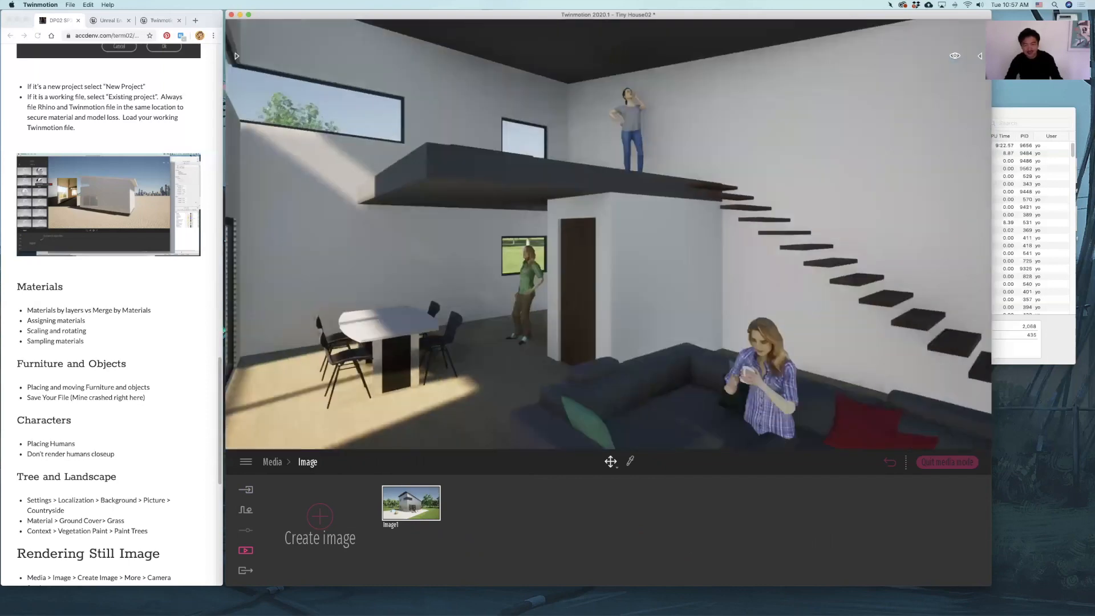
scroll(608, 240, "up", 5)
scroll(608, 239, "down", 5)
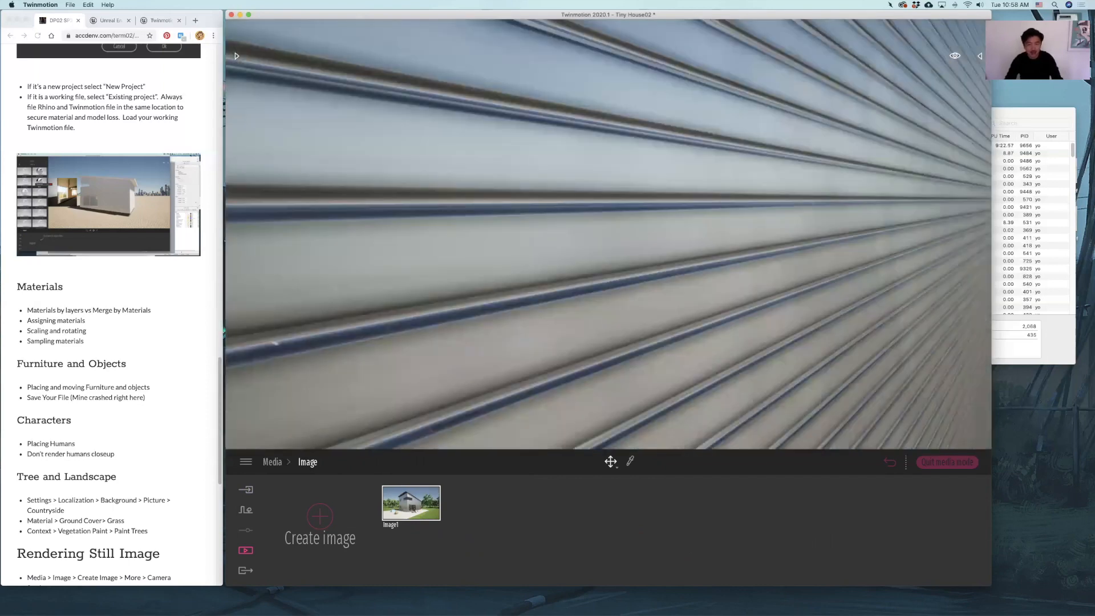
scroll(608, 240, "down", 5)
right_click_drag(484, 427, 438, 430)
left_click(321, 517)
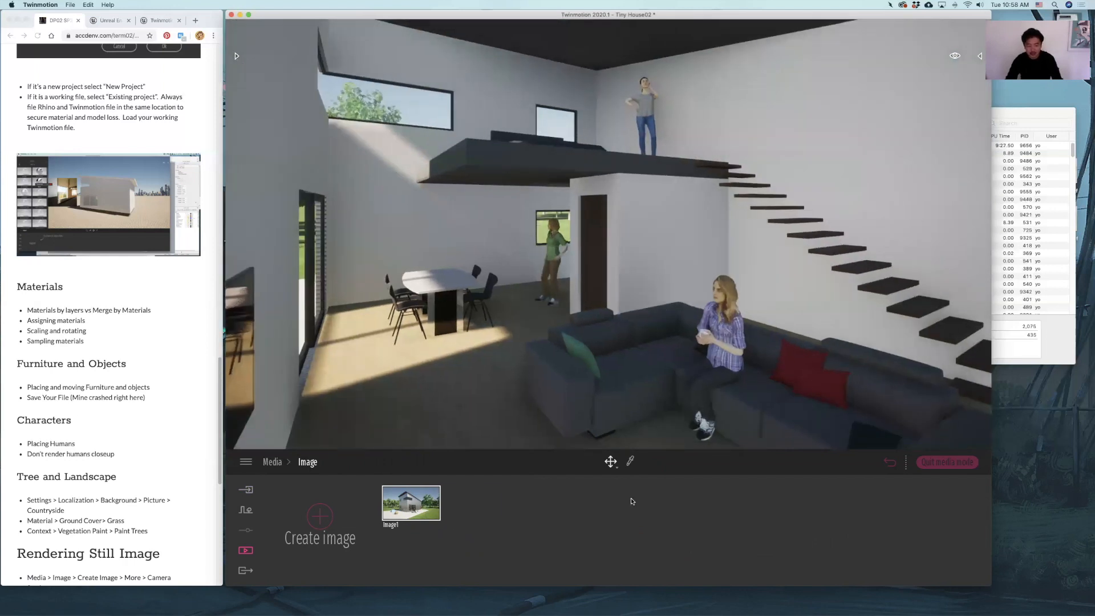
Turn on Parallelism in Image2's camera settings and raise the exposure in its lighting settings to brighten the interior
left_click(523, 531)
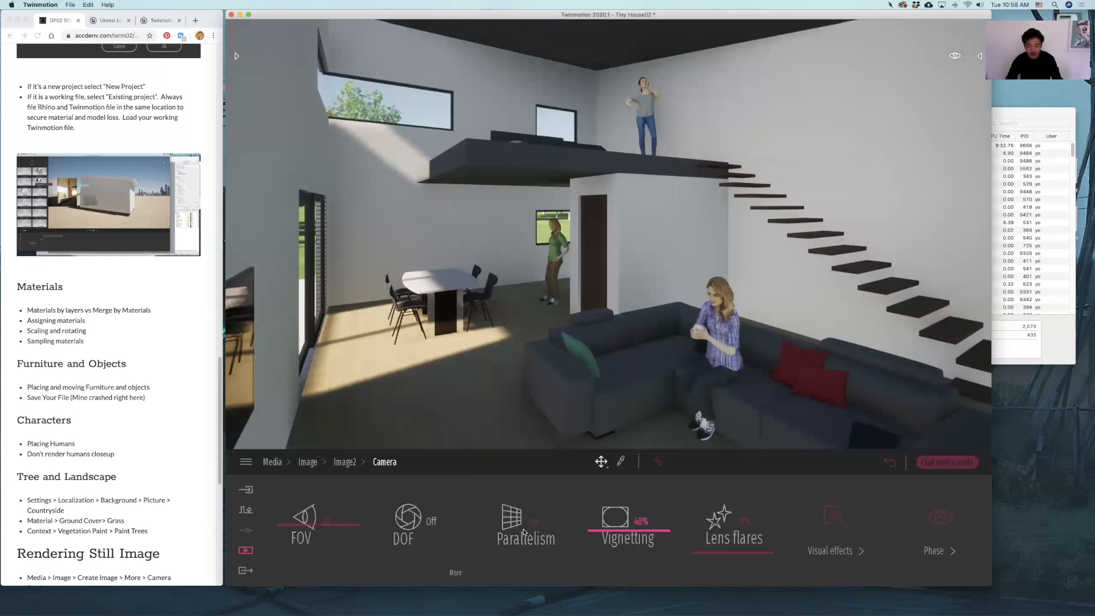
left_click(345, 462)
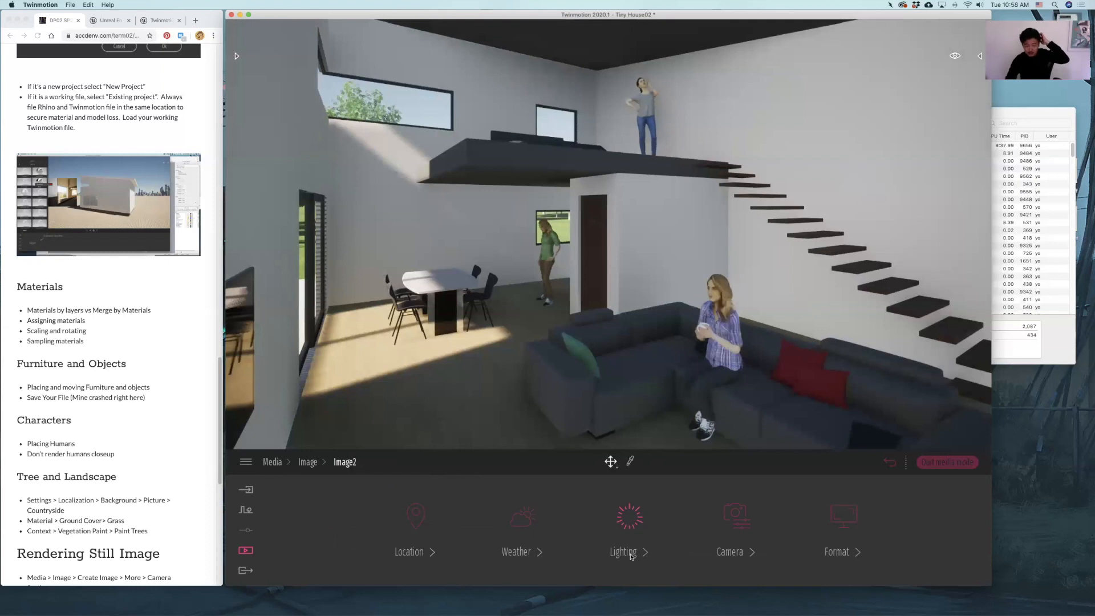
left_click(628, 554)
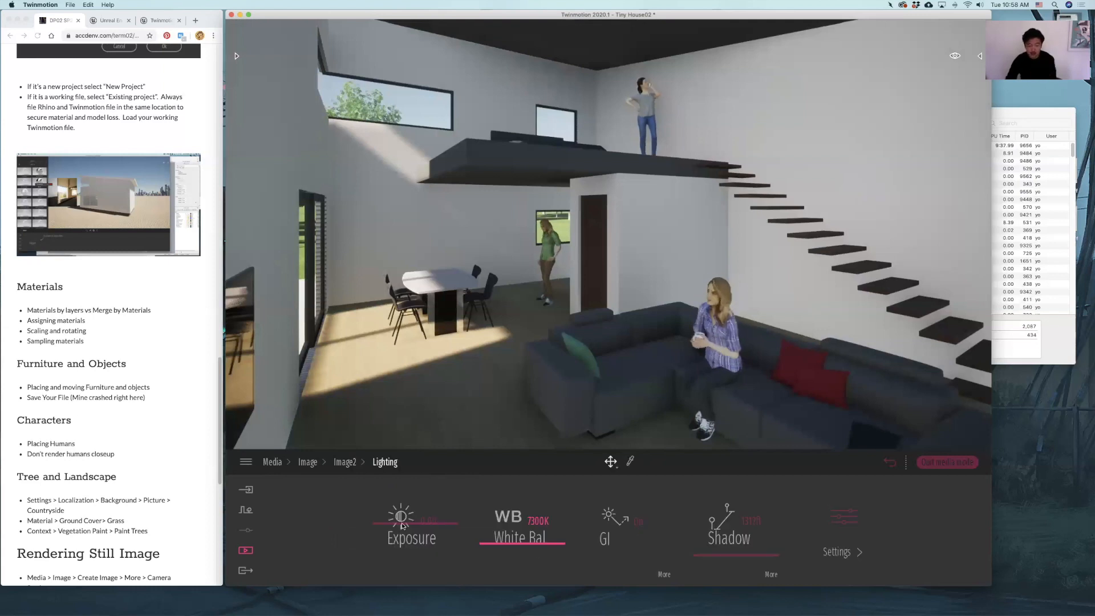
left_click_drag(403, 512, 404, 512)
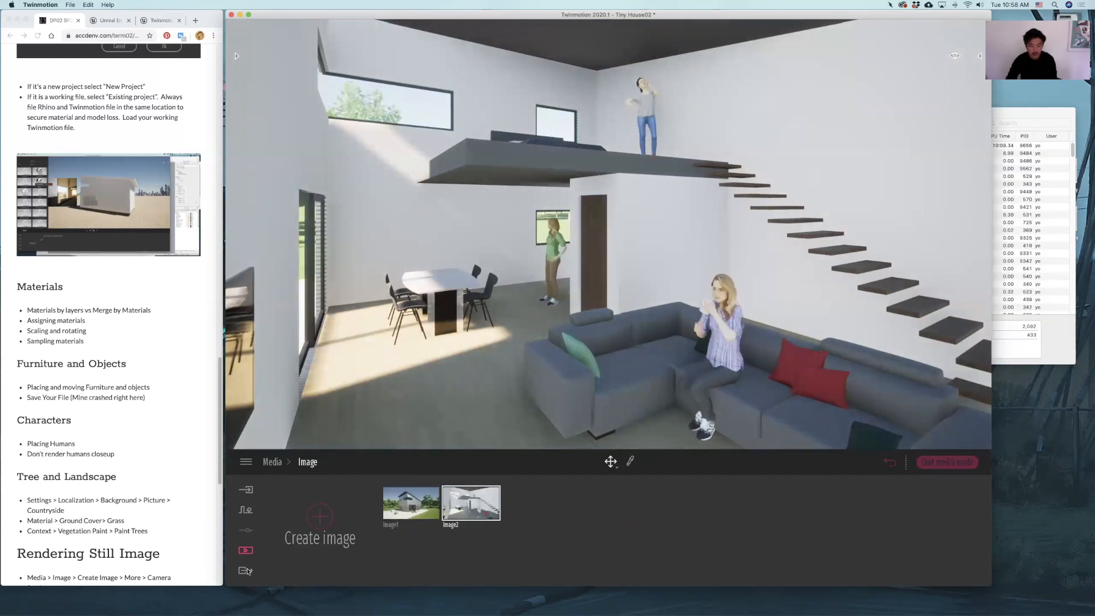
Select Image1 and Image2 for image export and export both to the Desktop folder
left_click(246, 571)
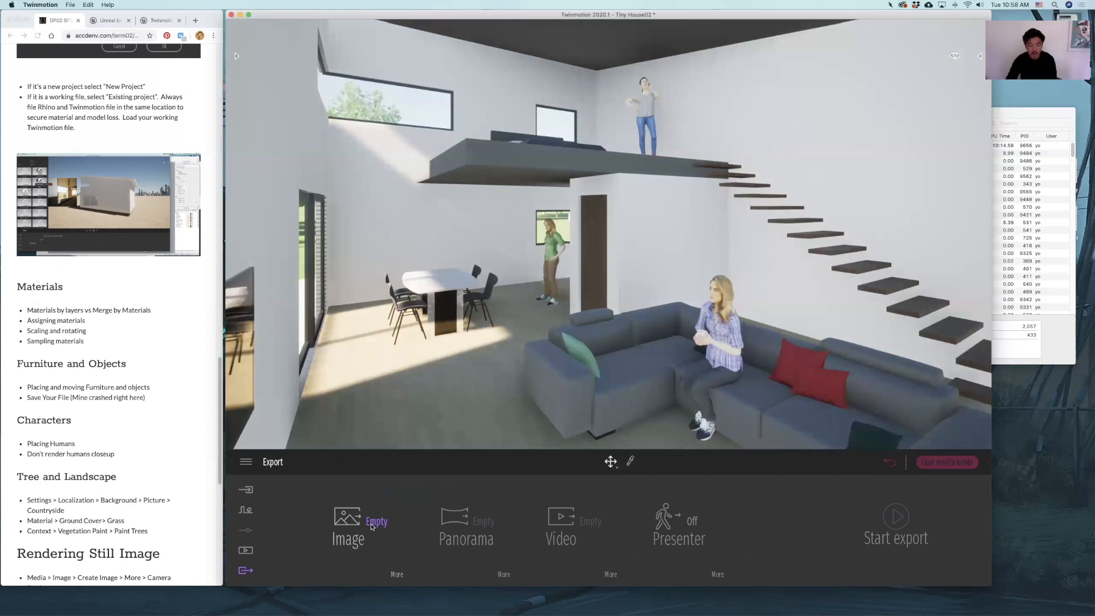
left_click(368, 355)
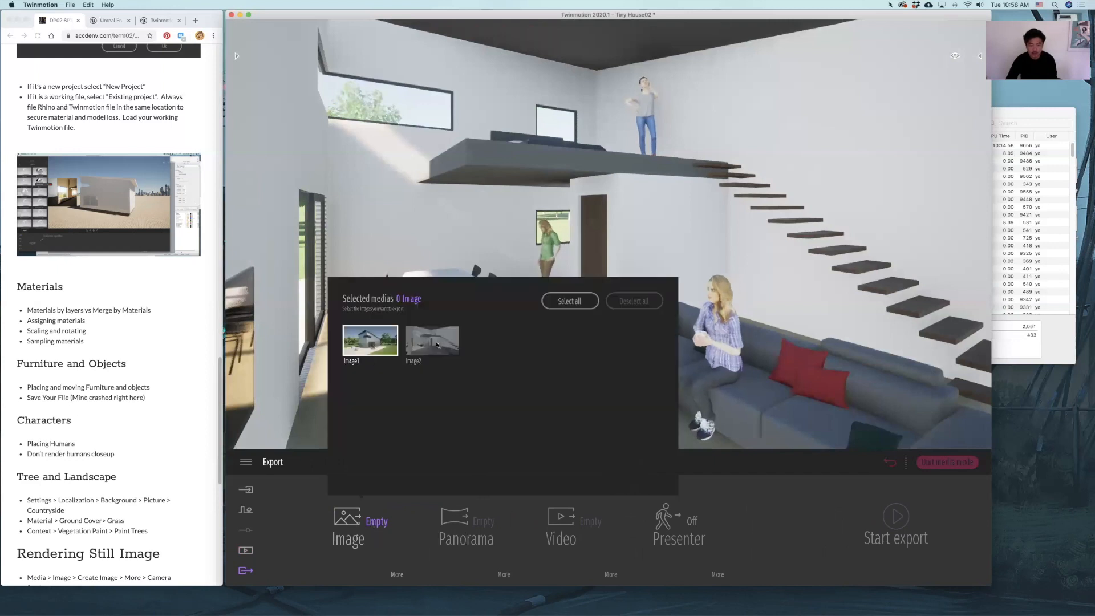
left_click(779, 508)
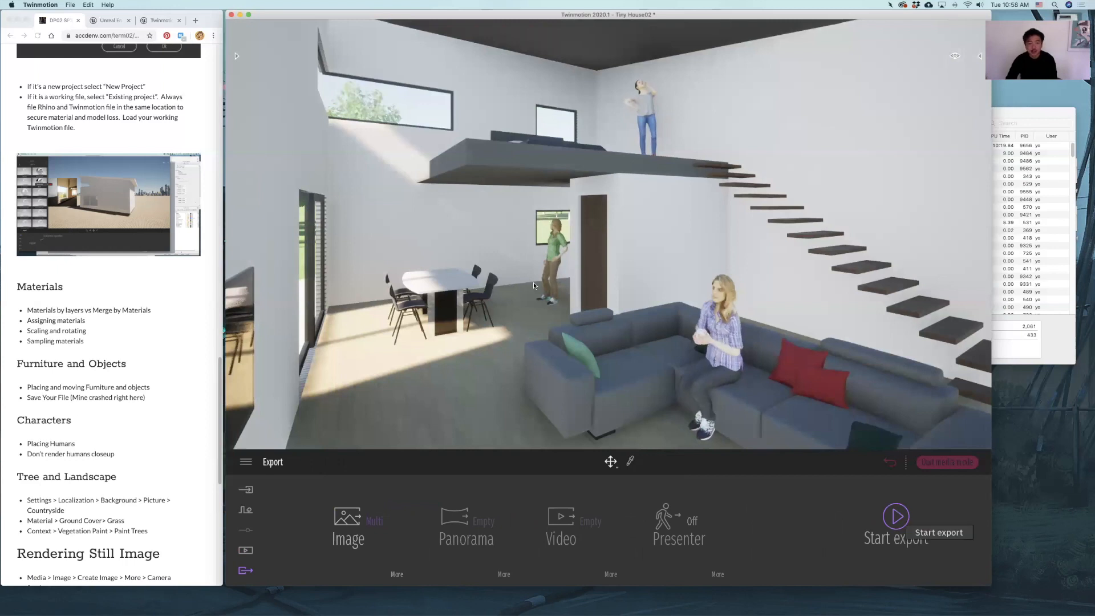
left_click(905, 526)
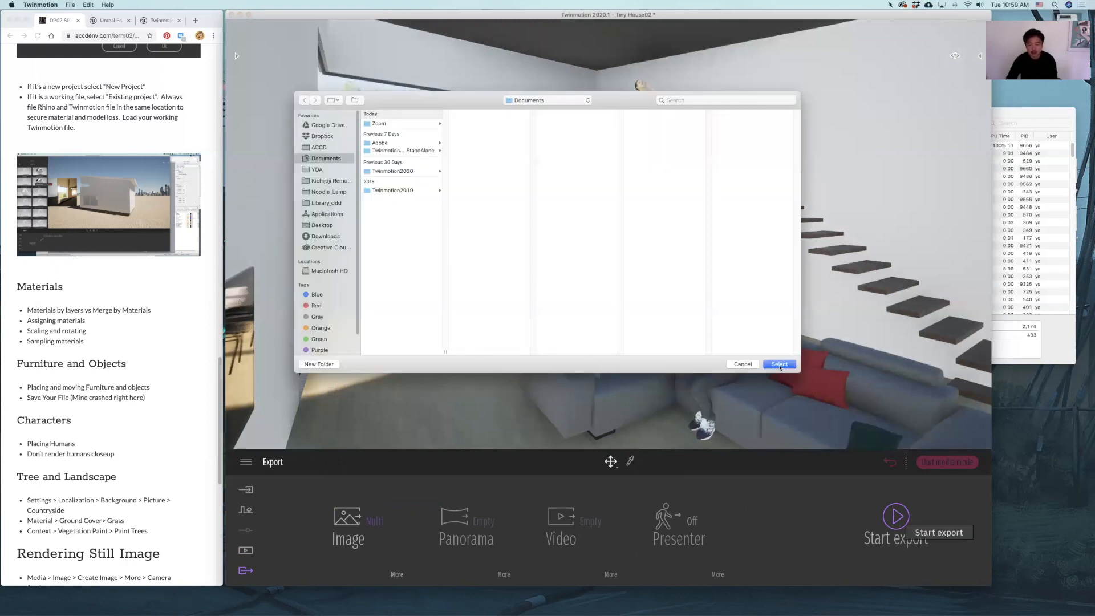
left_click(322, 226)
left_click(779, 364)
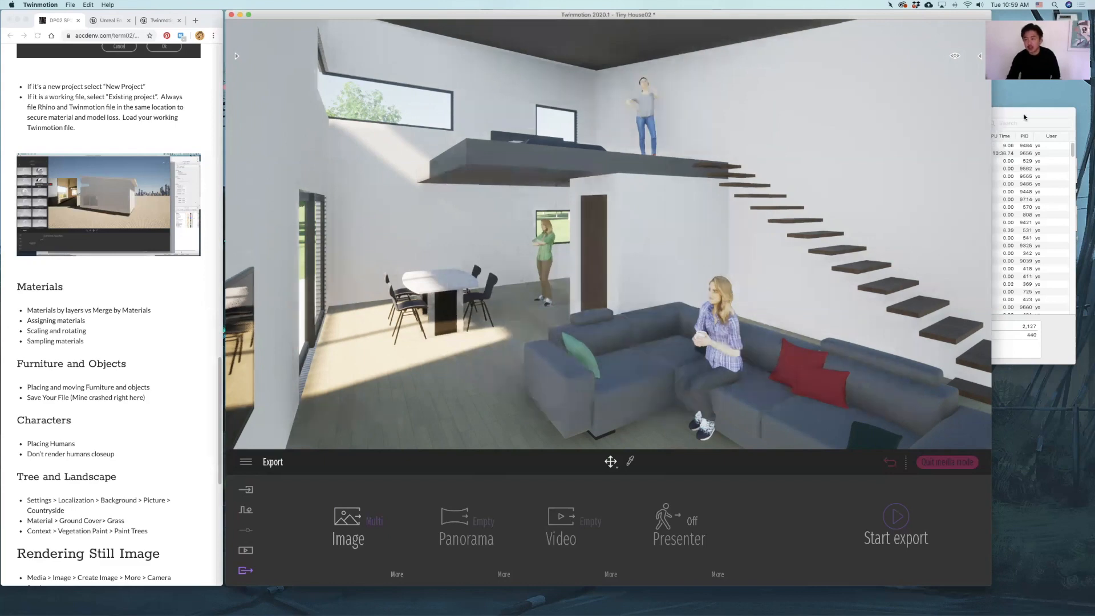
Uncover the desktop files and view the exported Image2.png and Image1.png one after the other in Preview
left_click_drag(1025, 118, 986, 214)
left_click(1070, 123)
double_click(1070, 122)
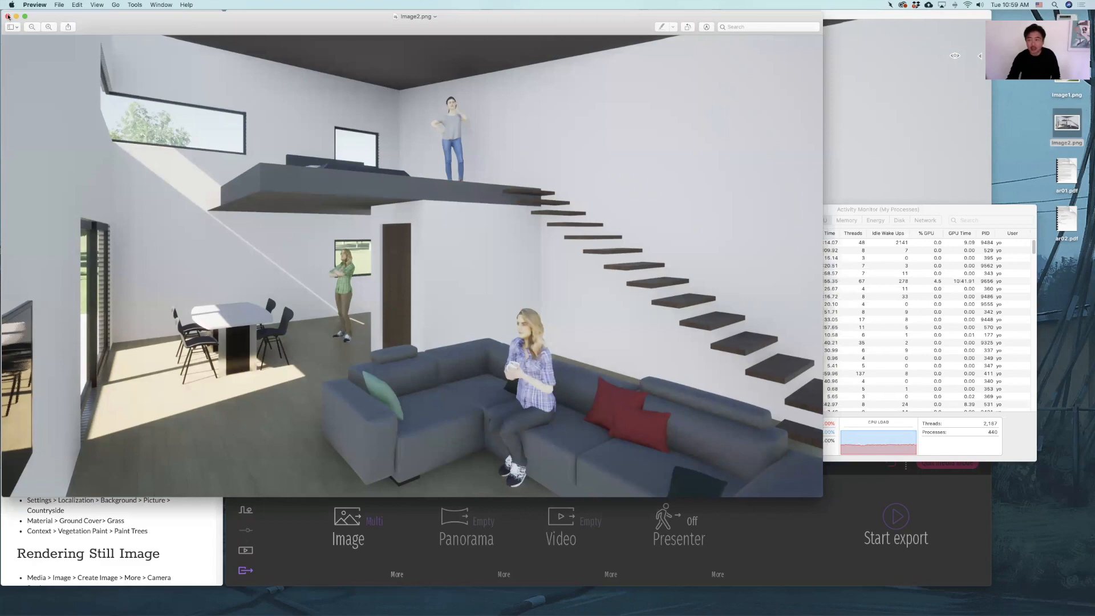
key("super+w")
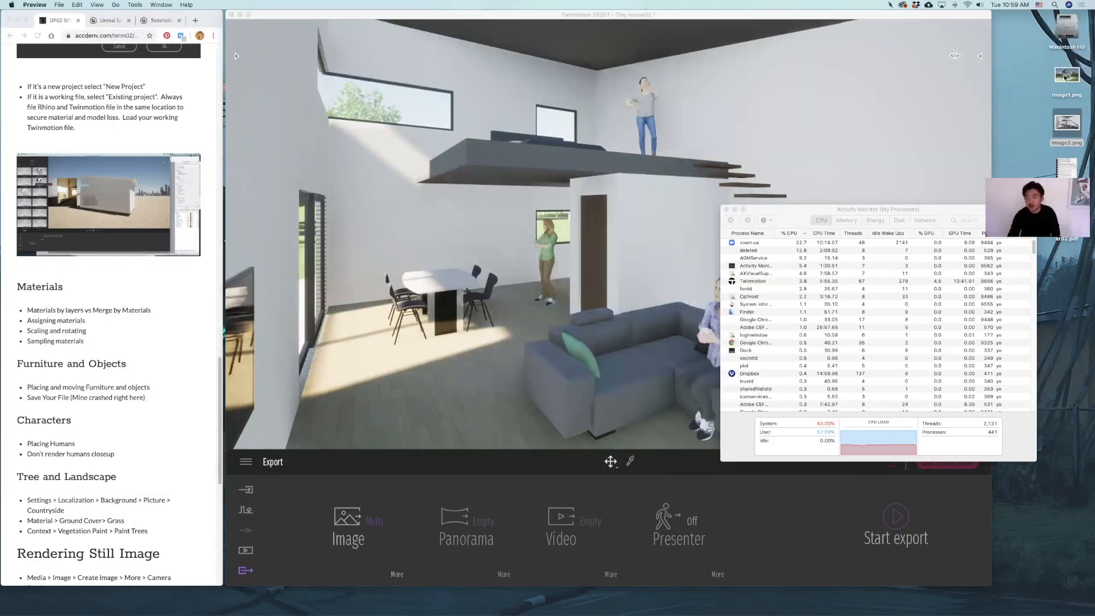
double_click(1066, 75)
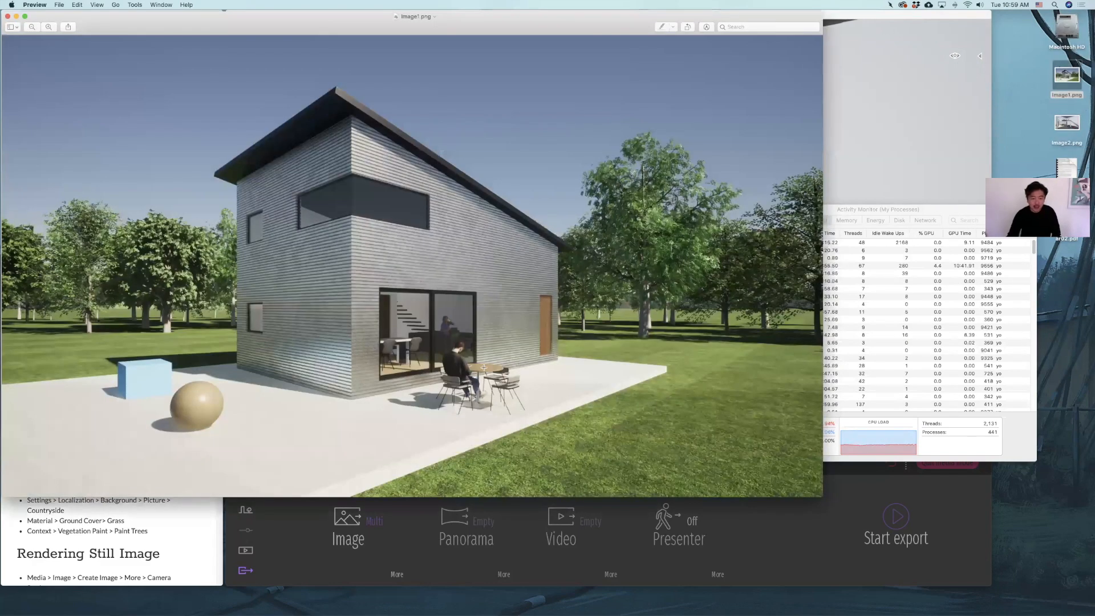